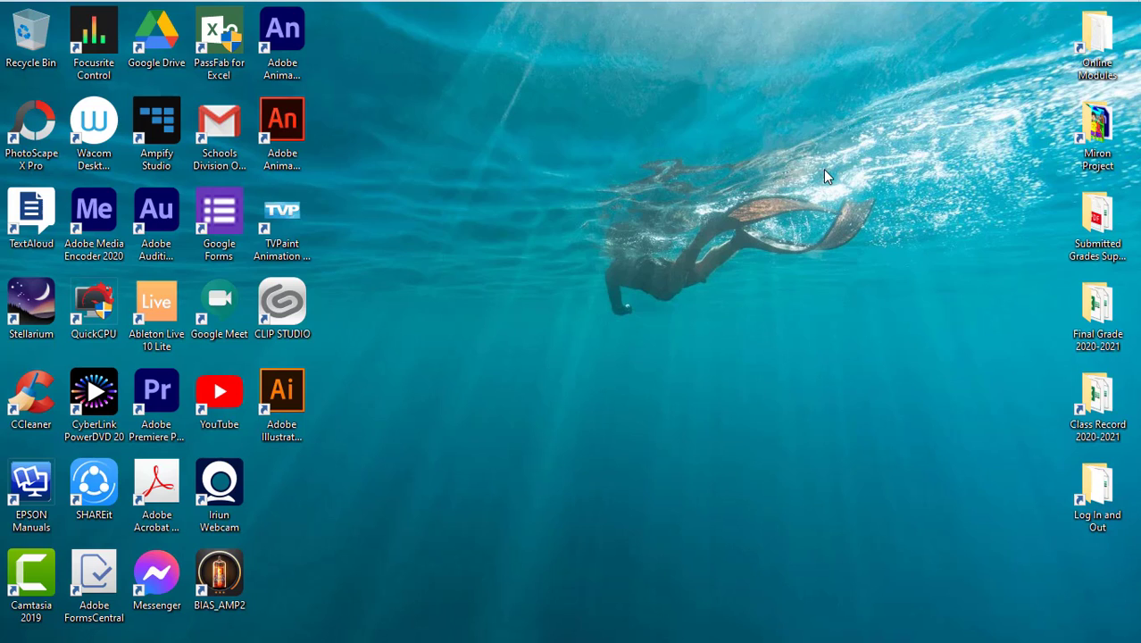
Launch Adobe Animate and start a new document
double_click(284, 54)
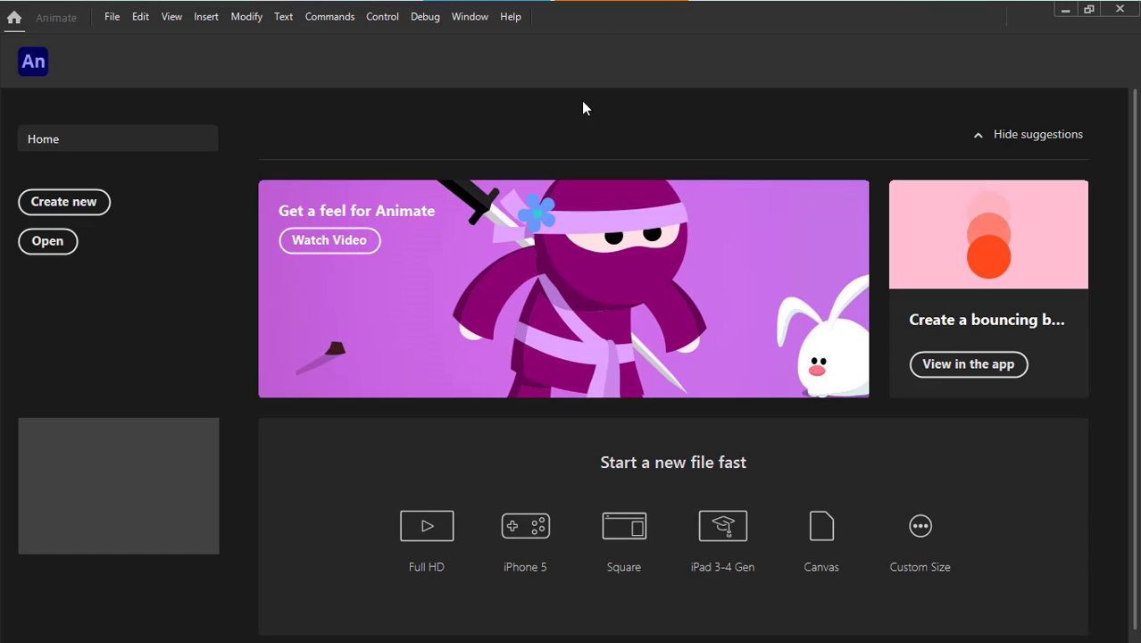
click(110, 24)
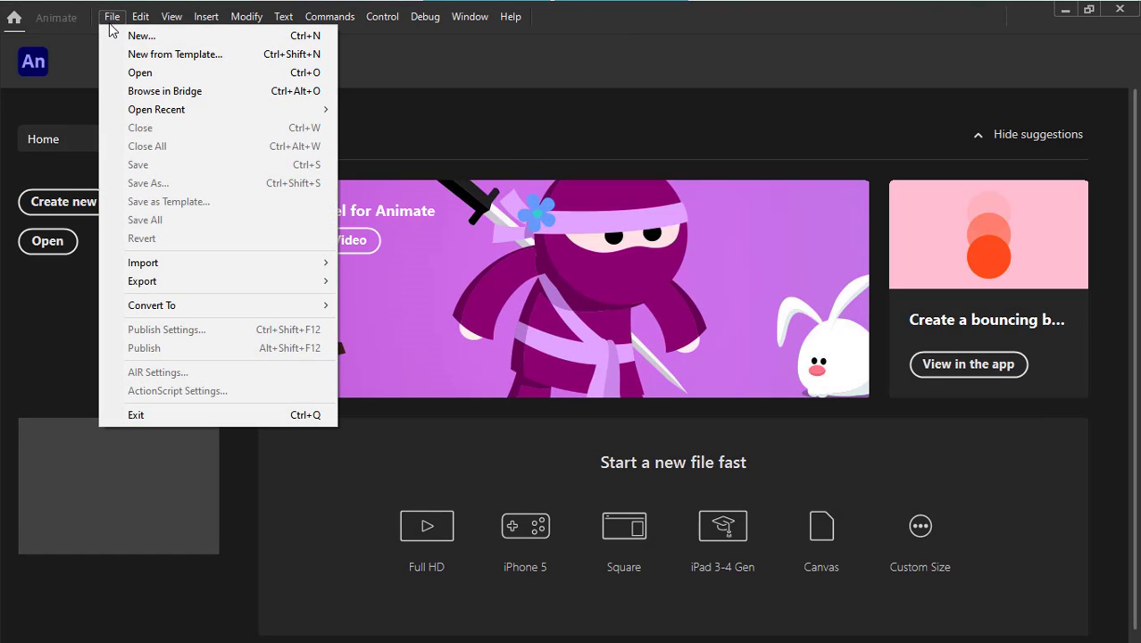
click(148, 36)
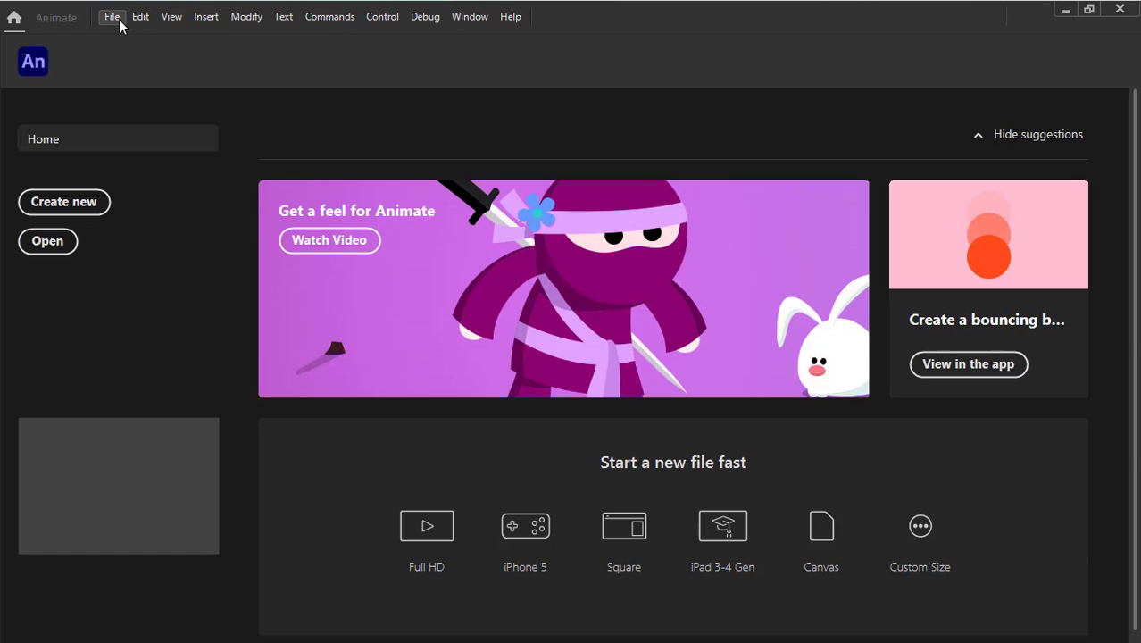
click(115, 25)
click(382, 64)
click(114, 18)
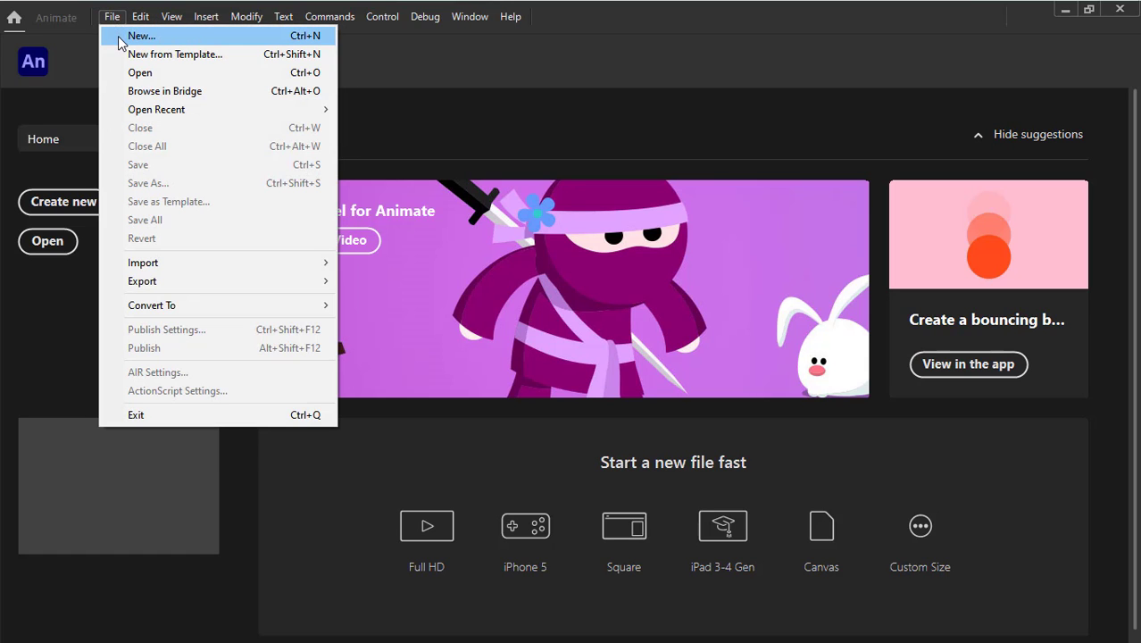
click(122, 39)
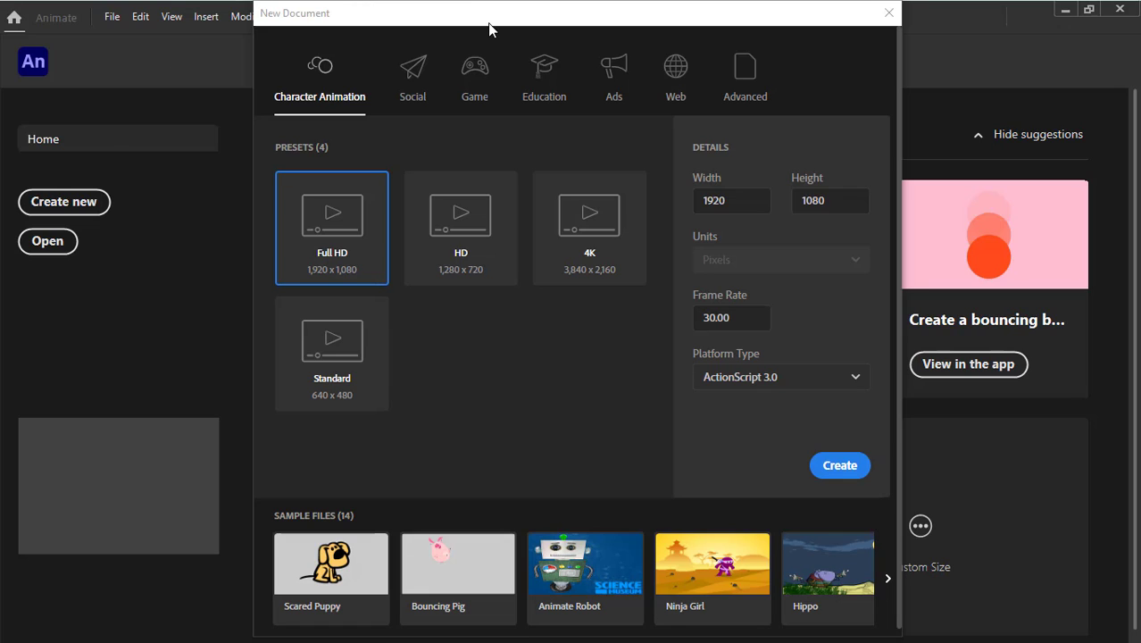
Create an advanced HTML5 Canvas document 1200 pixels wide and 800 pixels high
key(Right)
key(Return)
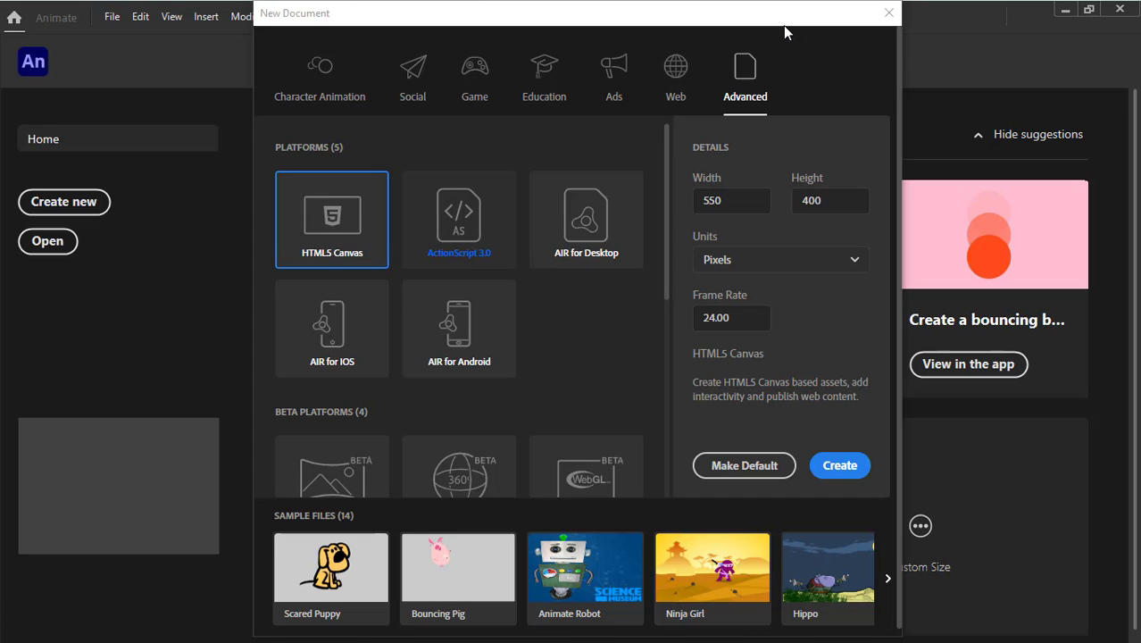
click(721, 200)
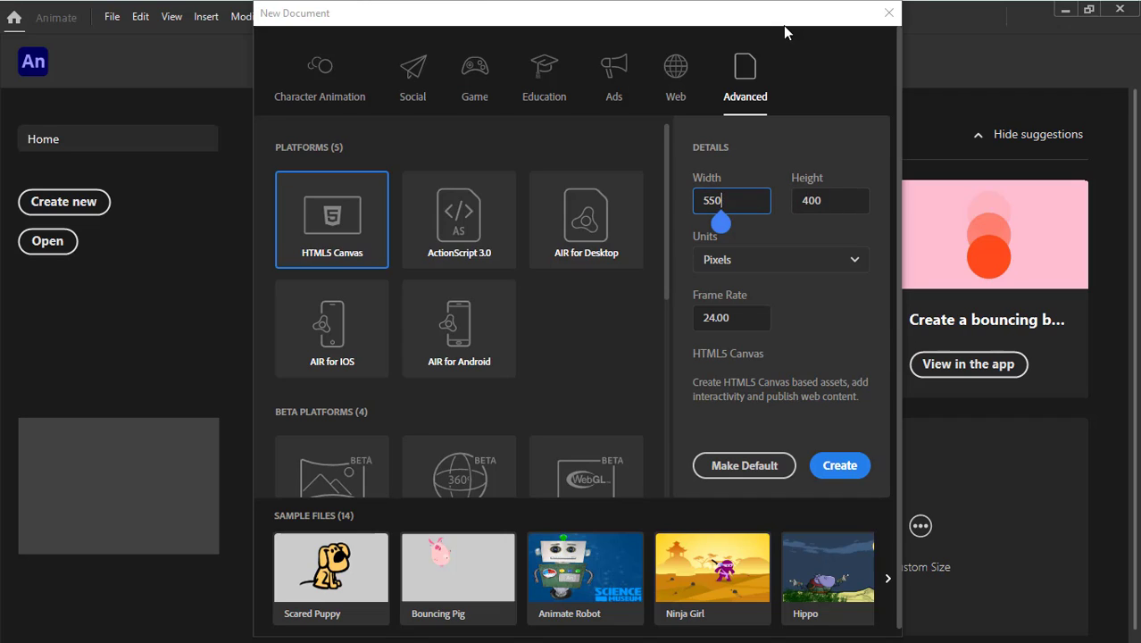
key(BackSpace)
key(BackSpace)
key(BackSpace)
text(1200)
key(Tab)
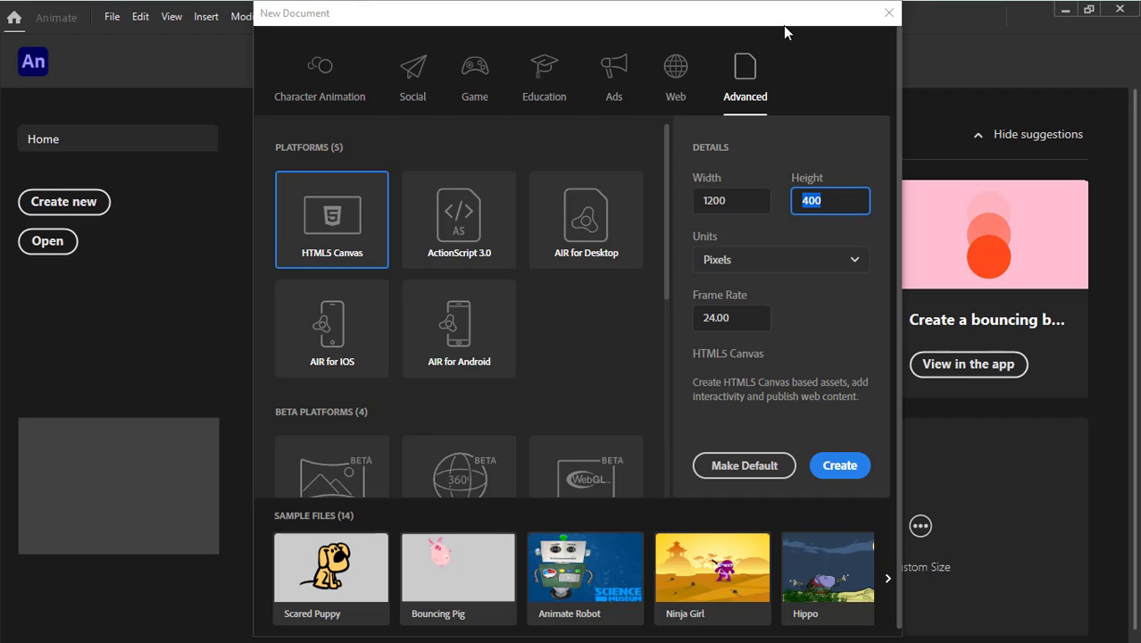
text(800)
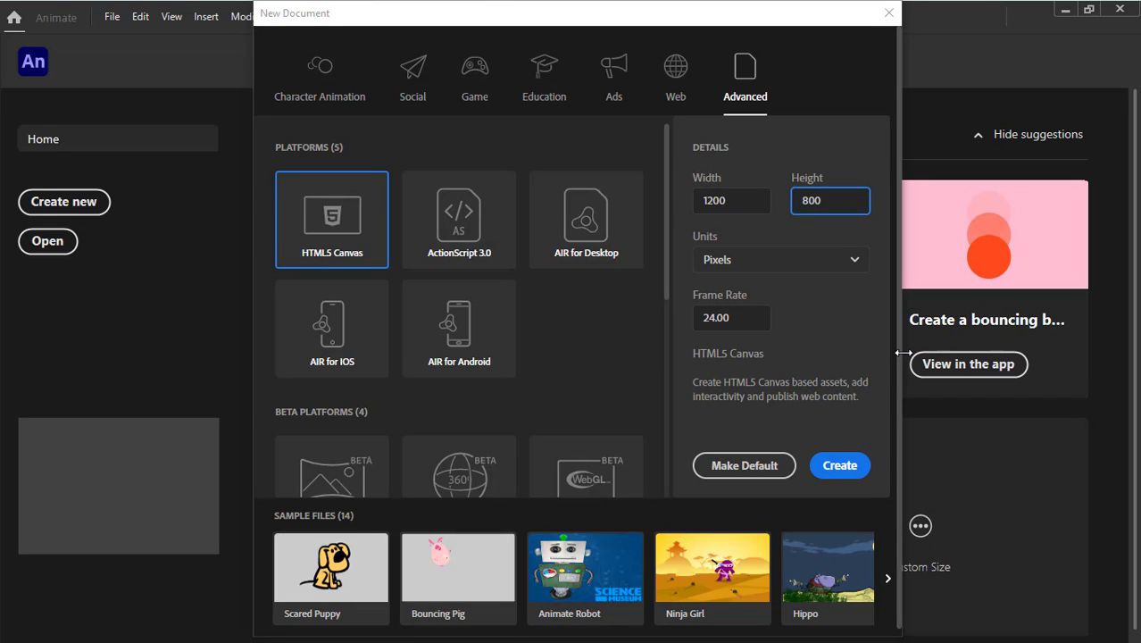
key(Return)
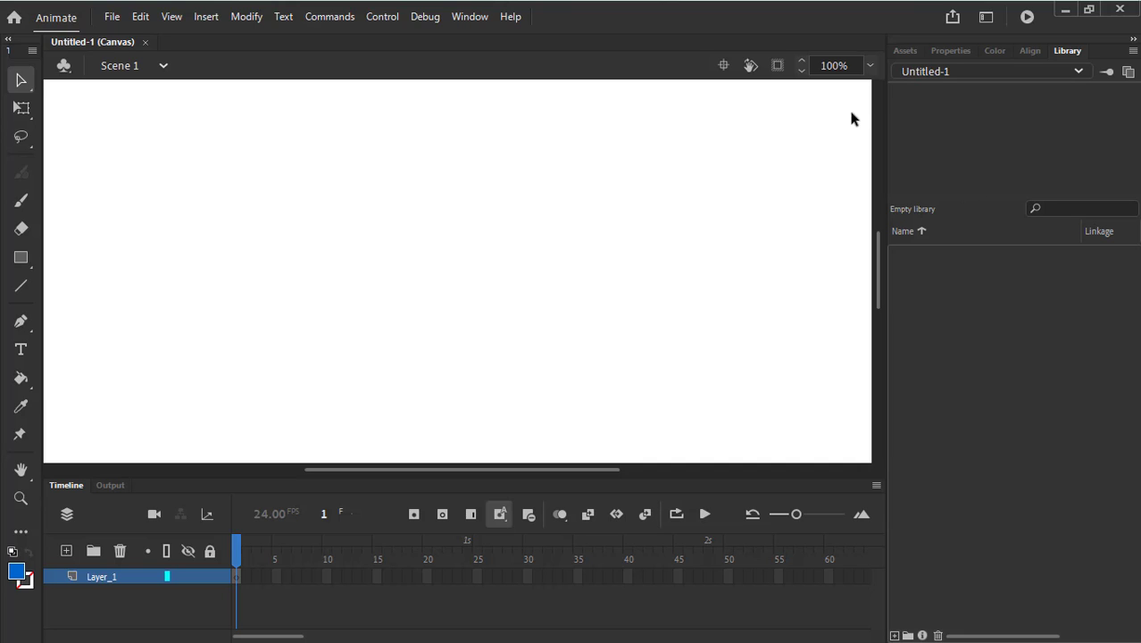
Fit the whole stage in the window
click(869, 65)
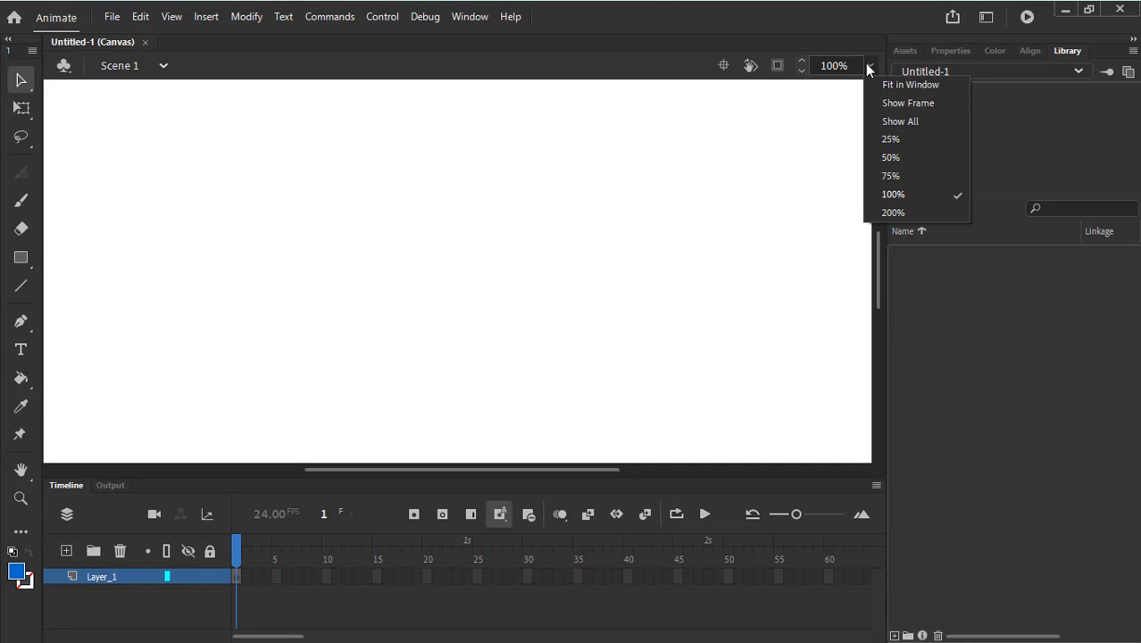
click(868, 68)
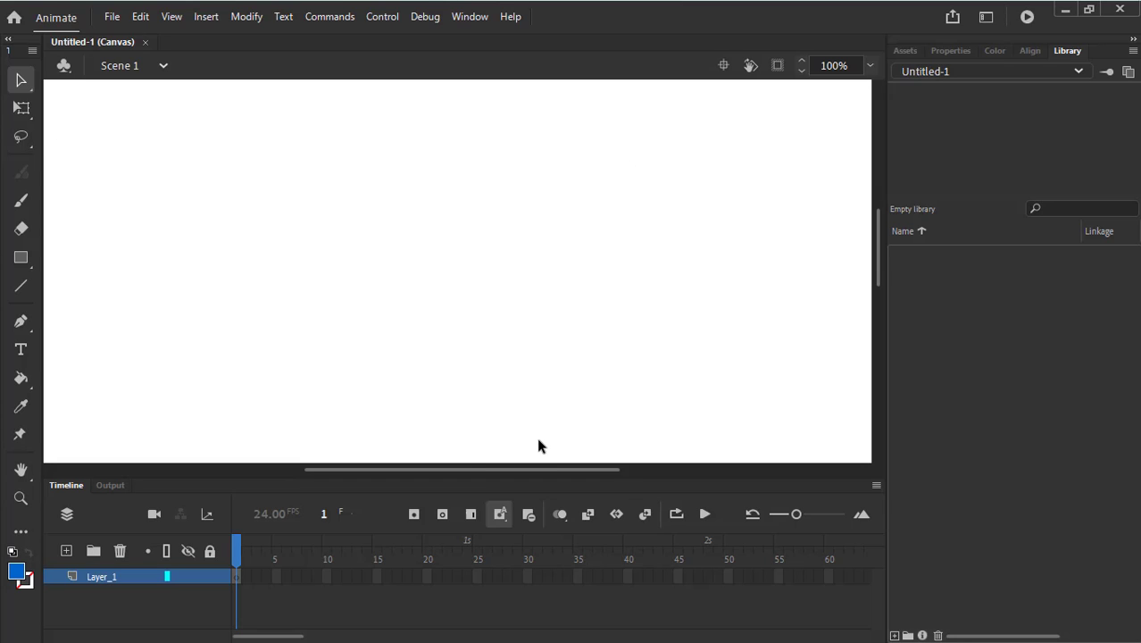
click(871, 65)
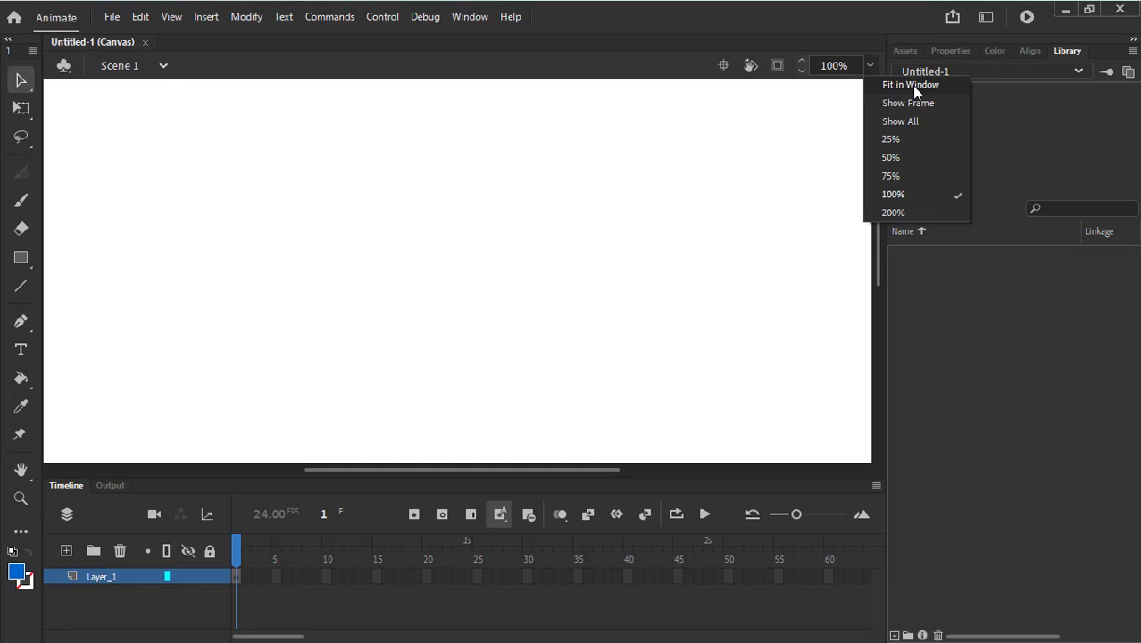
click(910, 84)
click(871, 65)
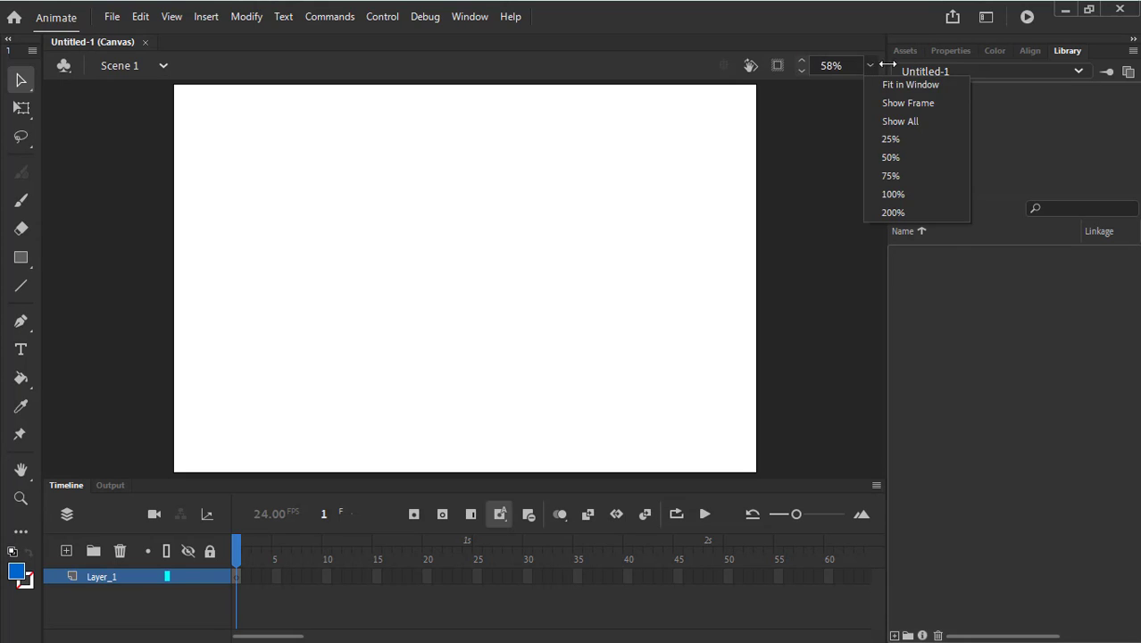
click(894, 86)
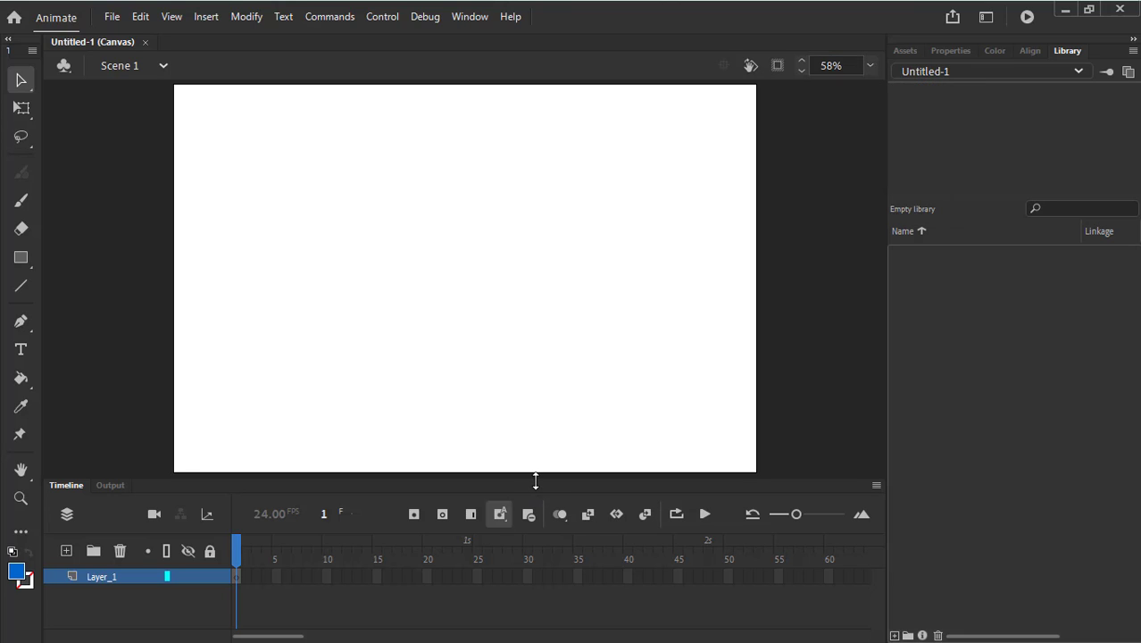
Reduce the timeline's height to enlarge the stage area and set the magnification to 100%
drag(535, 480, 540, 506)
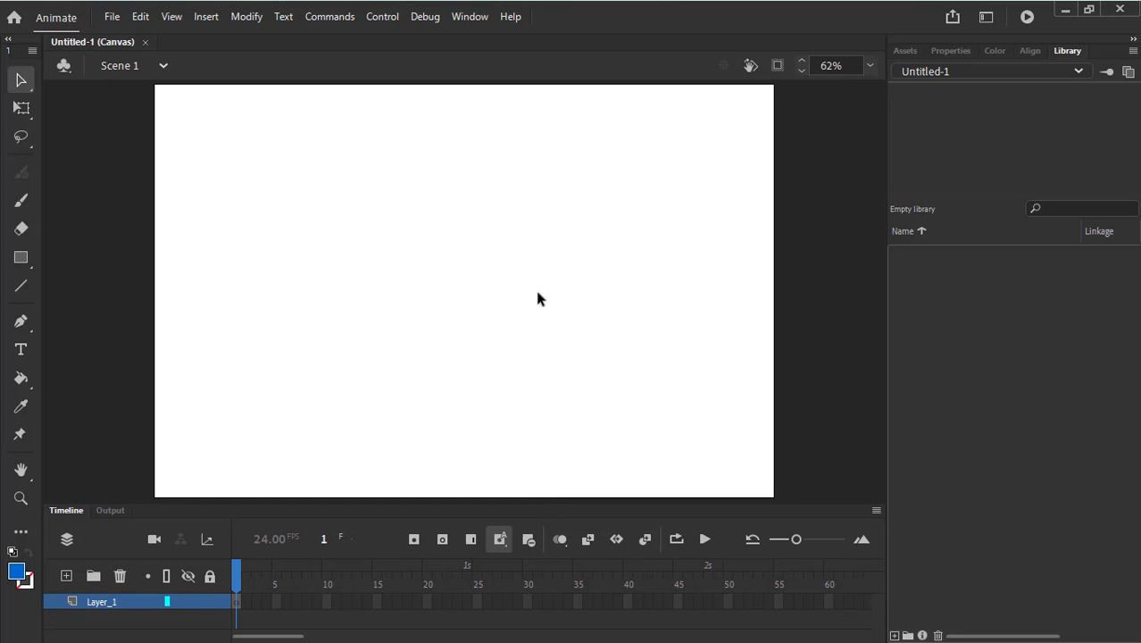
click(870, 65)
click(886, 193)
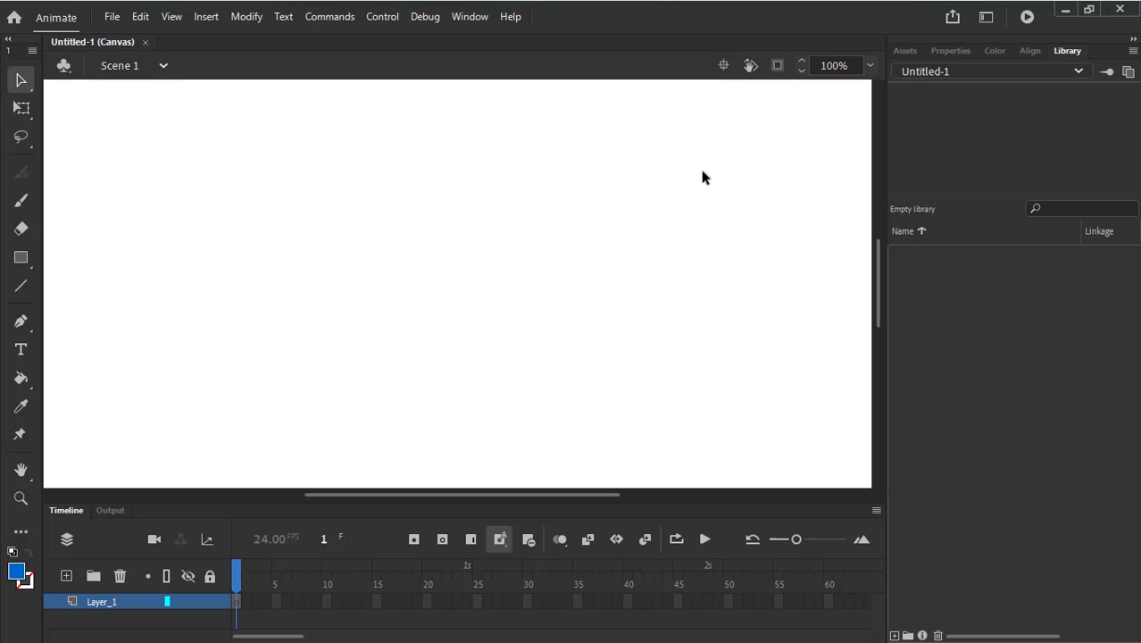
drag(573, 196, 598, 242)
Activate the Oval tool and draw a small trial oval on the stage, undoing it
click(24, 265)
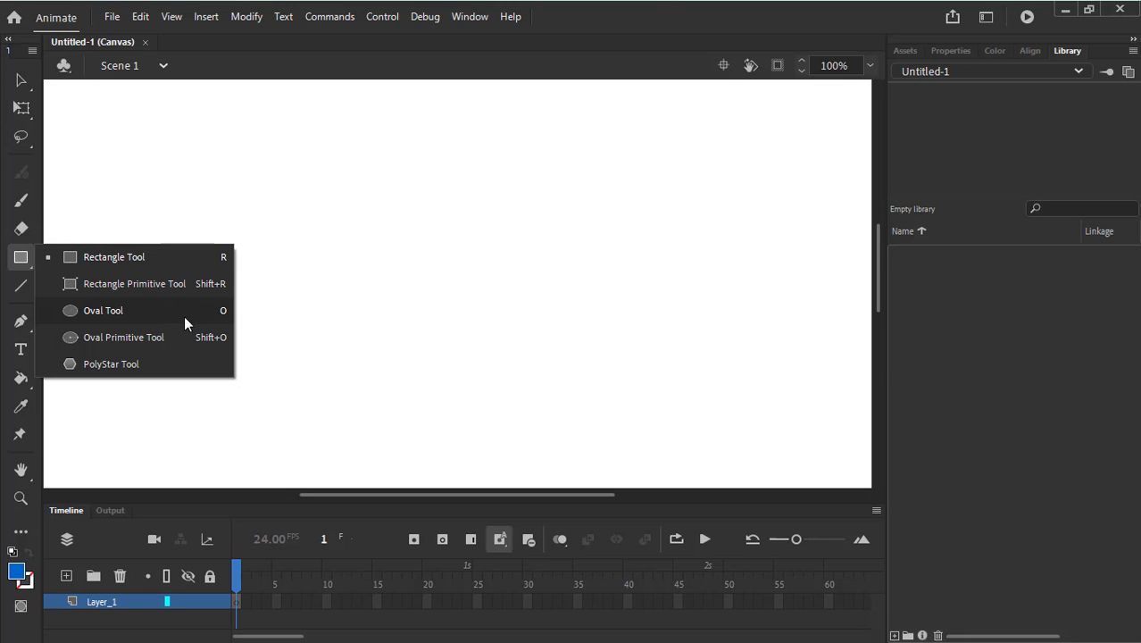
click(220, 185)
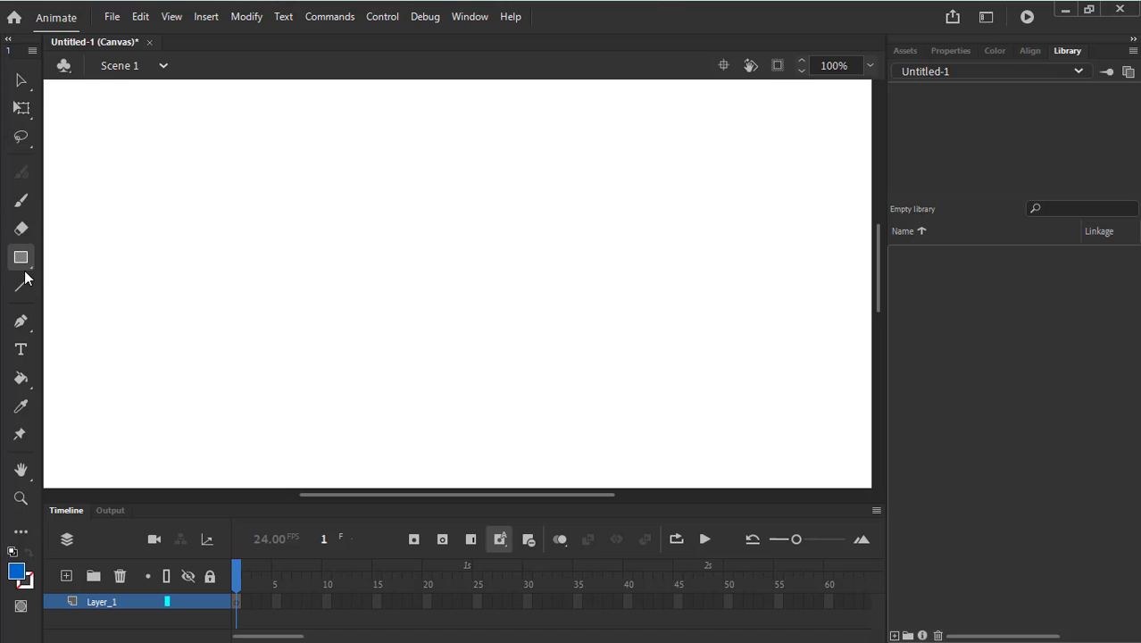
key(o)
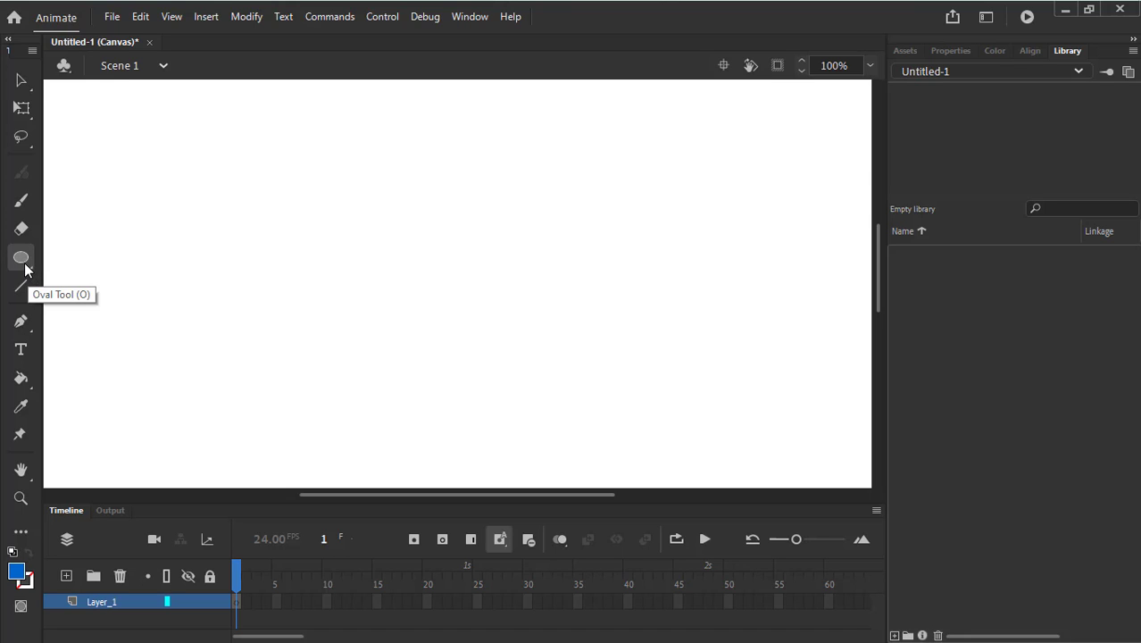
click(25, 267)
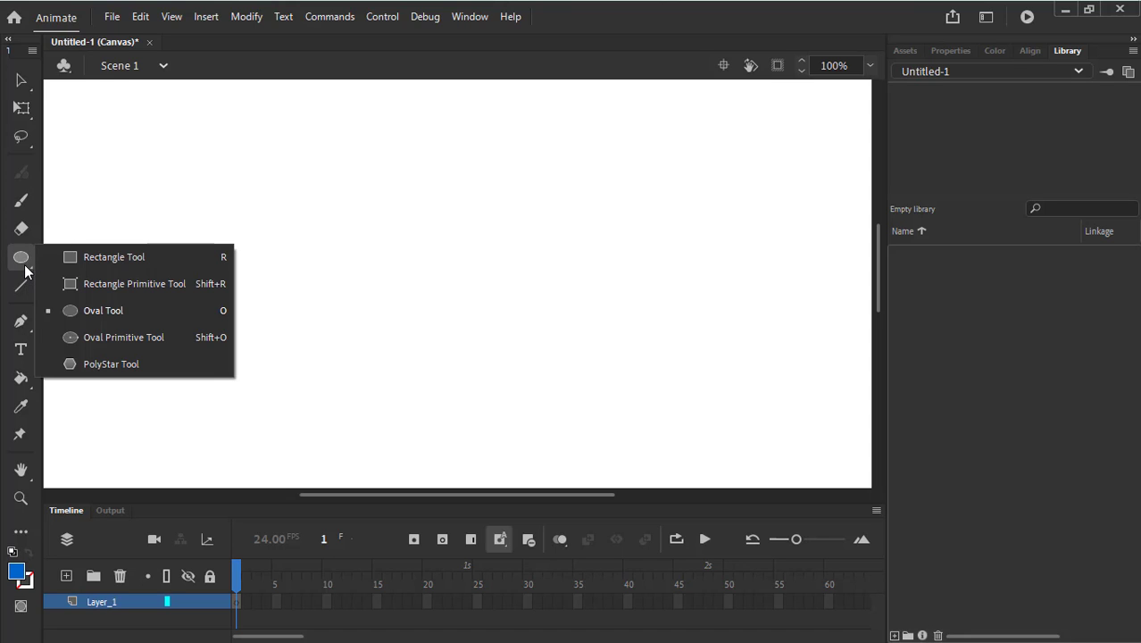
click(181, 313)
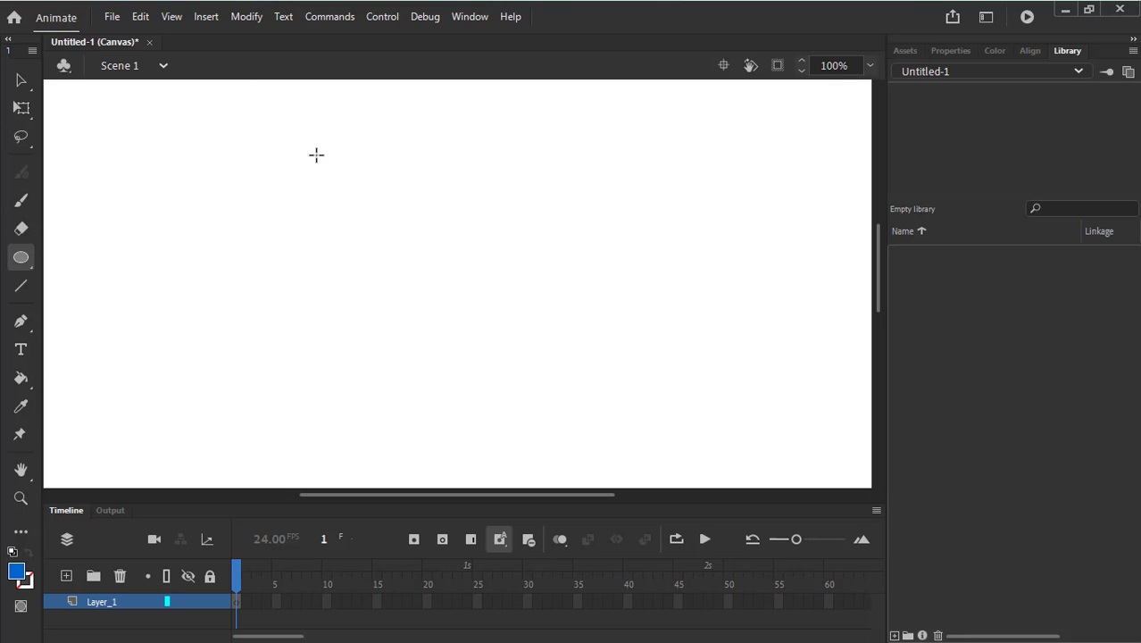
drag(316, 155, 356, 234)
key(ctrl+z)
Set the Oval tool's fill to white and its stroke to black
click(952, 52)
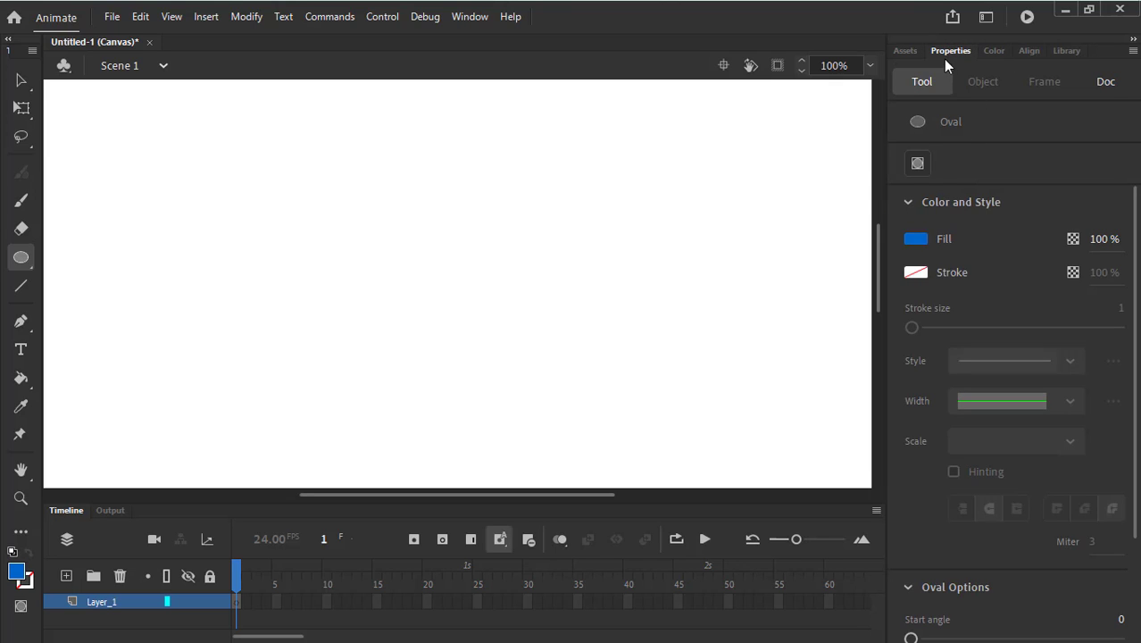
click(918, 241)
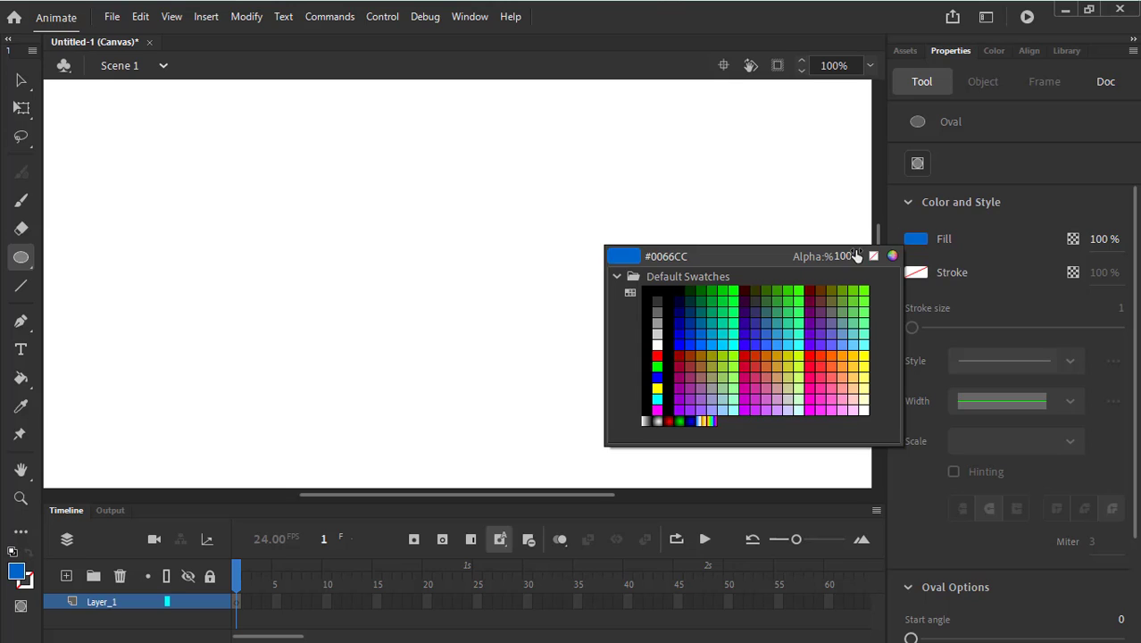
click(658, 339)
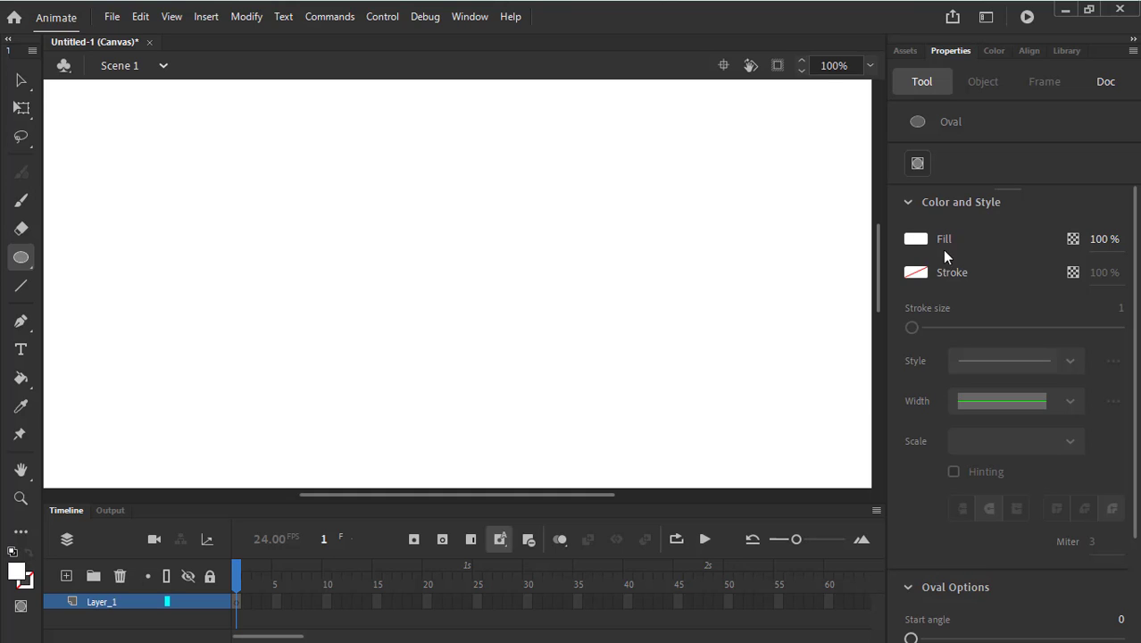
click(921, 271)
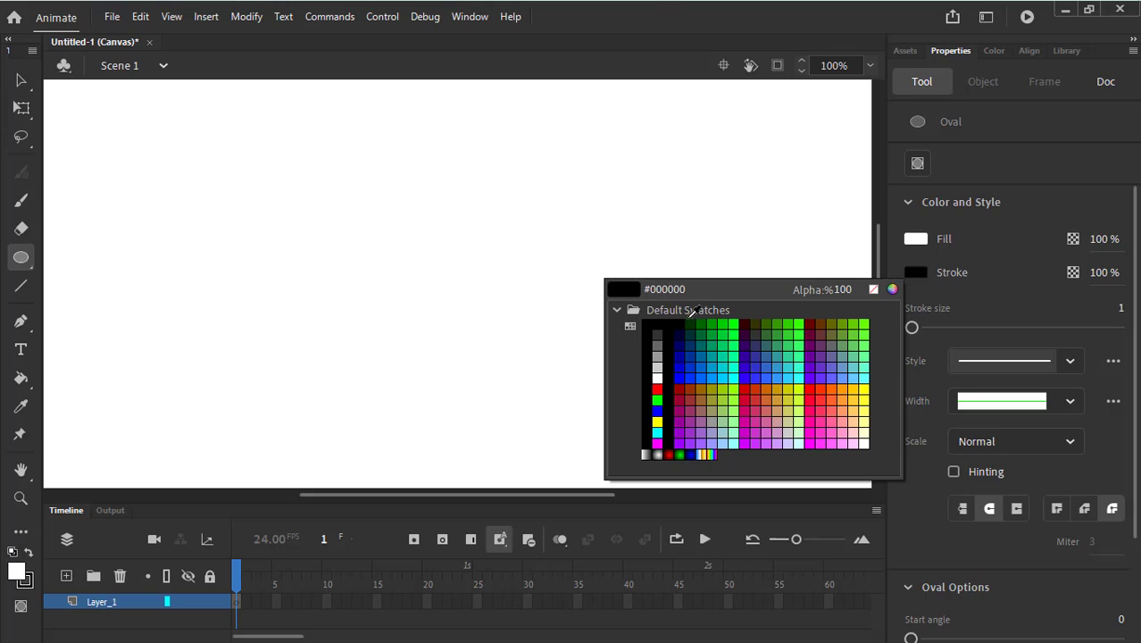
click(658, 323)
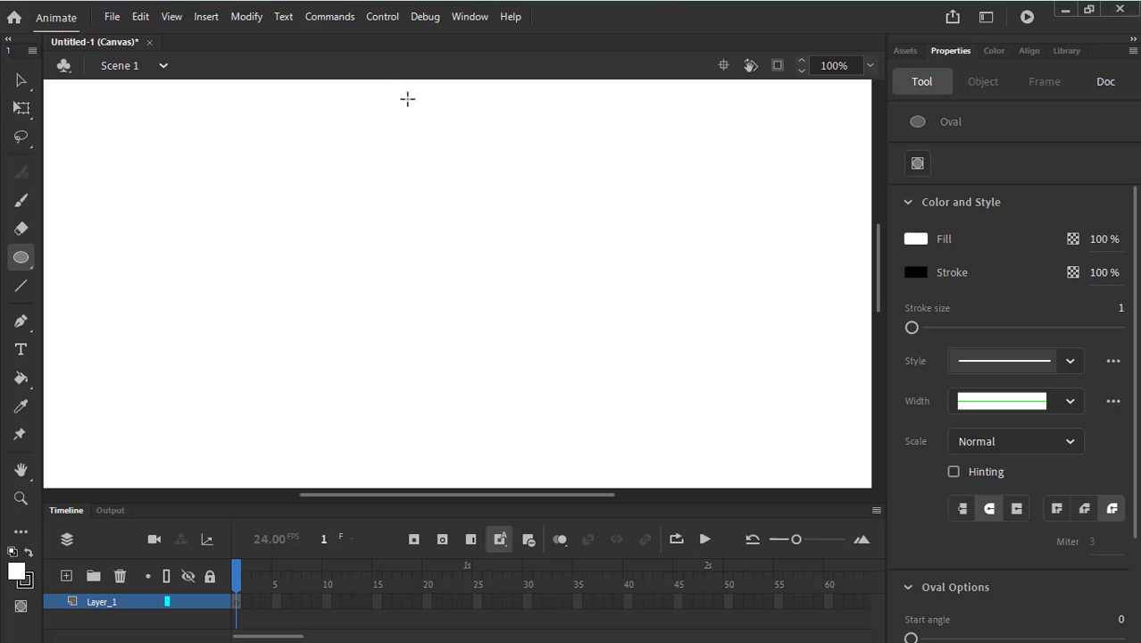
Examine the properties of the Classic Brush and Eraser tools, returning to the Oval tool
click(22, 203)
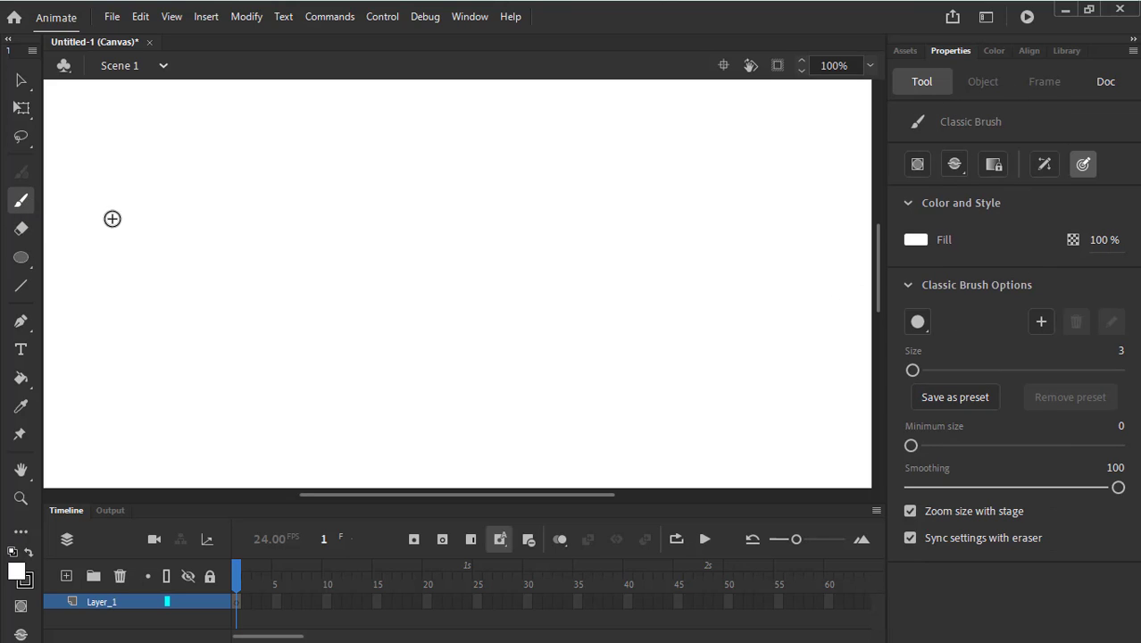
click(21, 229)
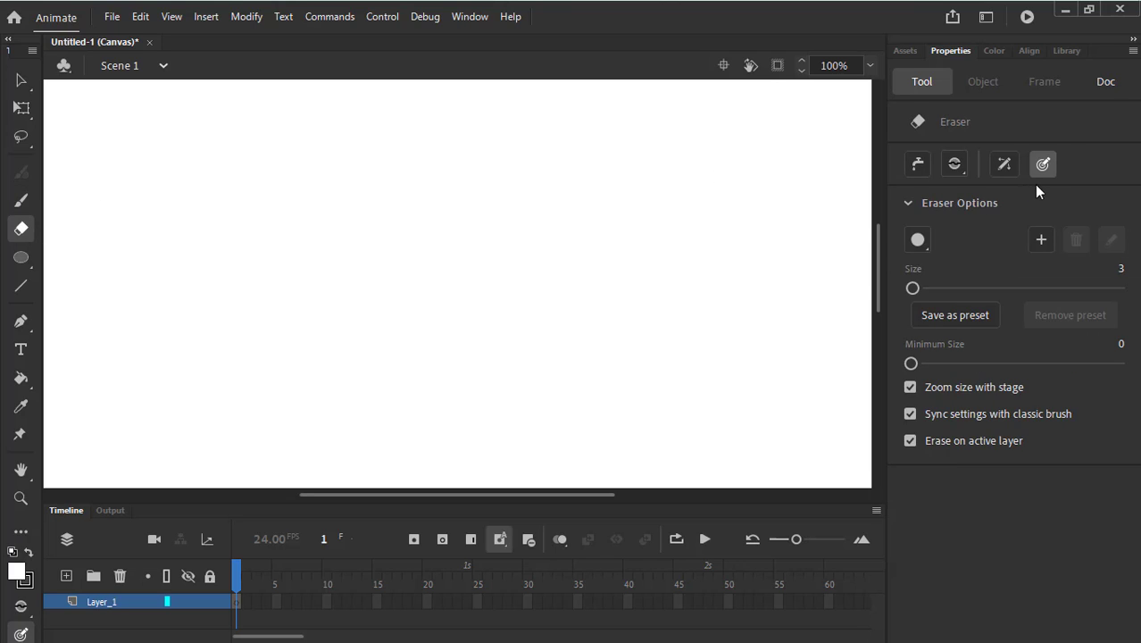
click(20, 259)
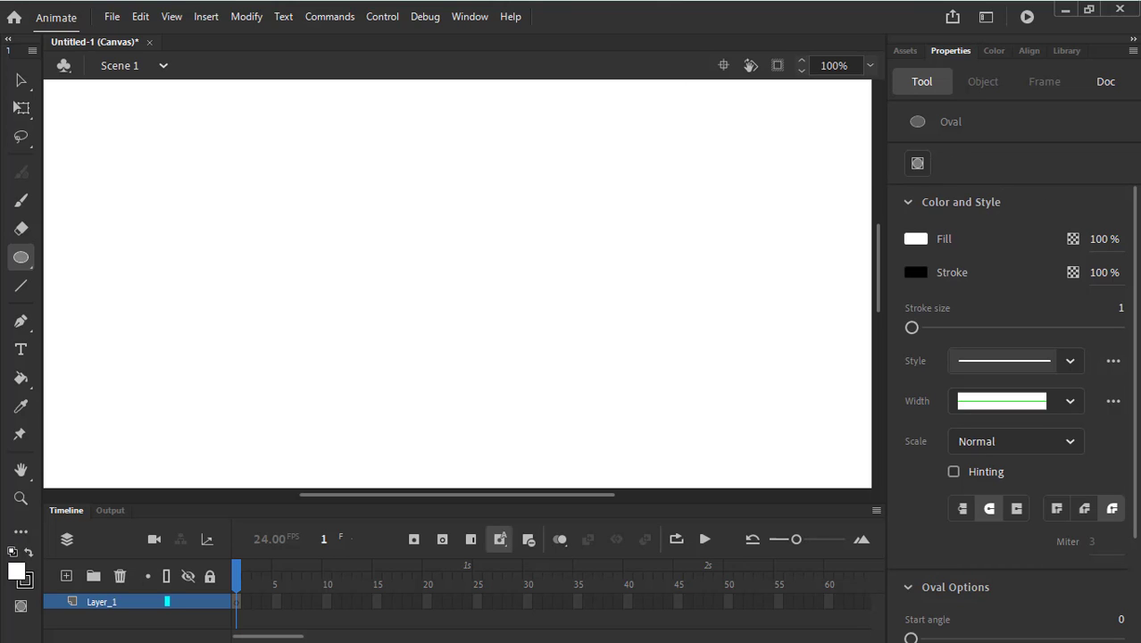
Draw an upright oval about 77 by 118 px in the upper-left part of the stage
scroll(1136, 252, down, 1)
scroll(1136, 252, up, 1)
drag(338, 142, 403, 241)
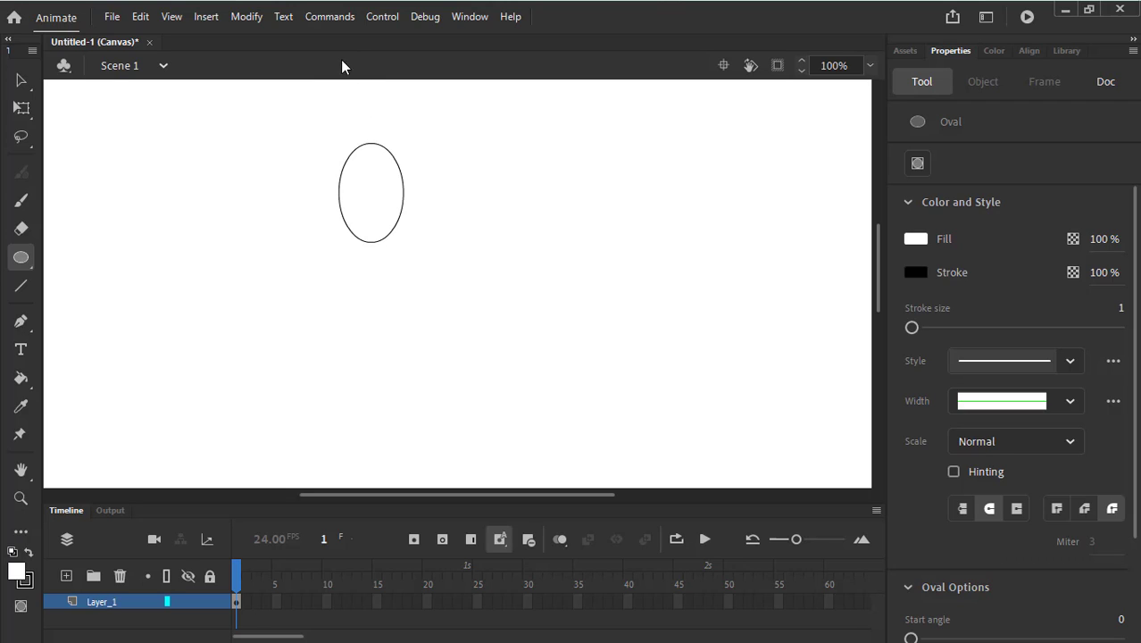
Set the whole oval's width to 60 and its height to 100, including both fill and outline
click(20, 82)
drag(451, 281, 321, 113)
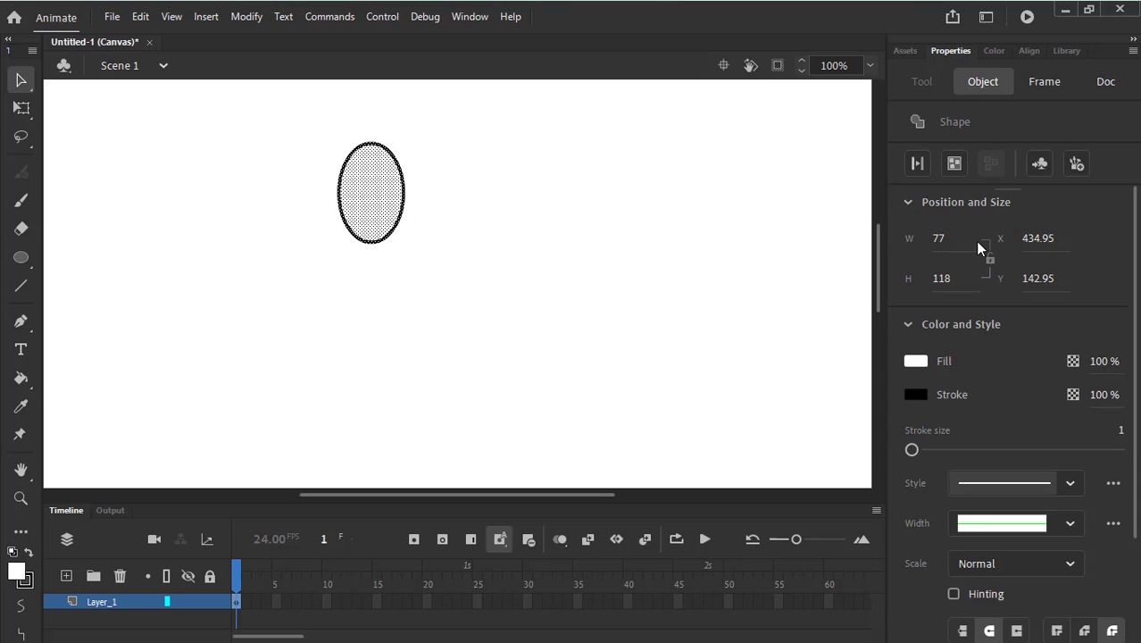
click(941, 238)
key(Return)
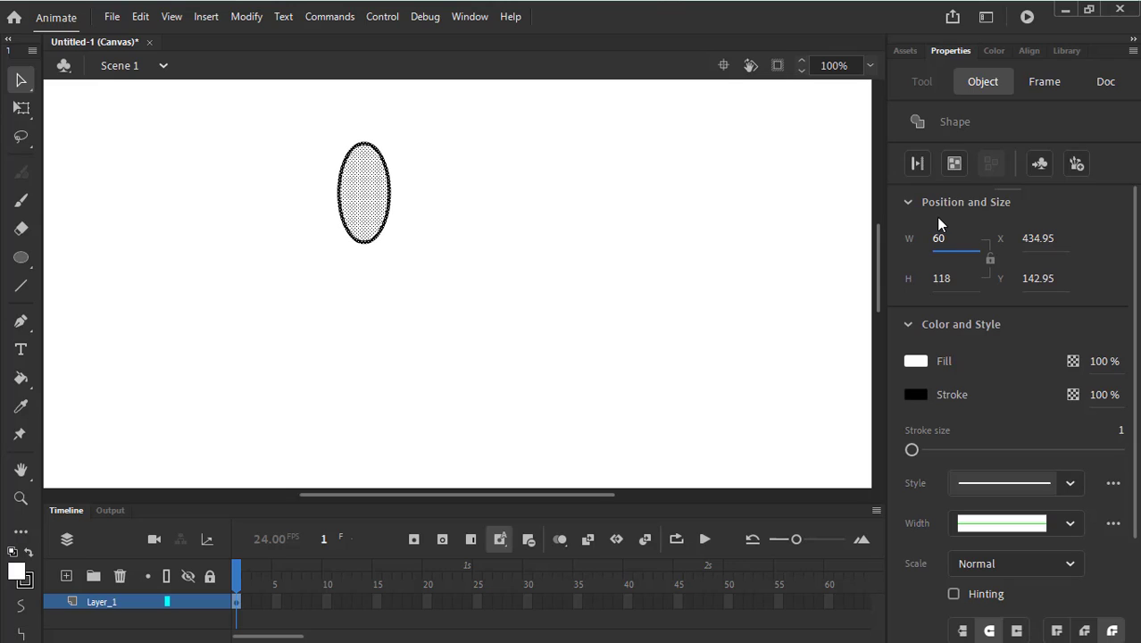
click(950, 278)
text(100)
key(Return)
click(582, 210)
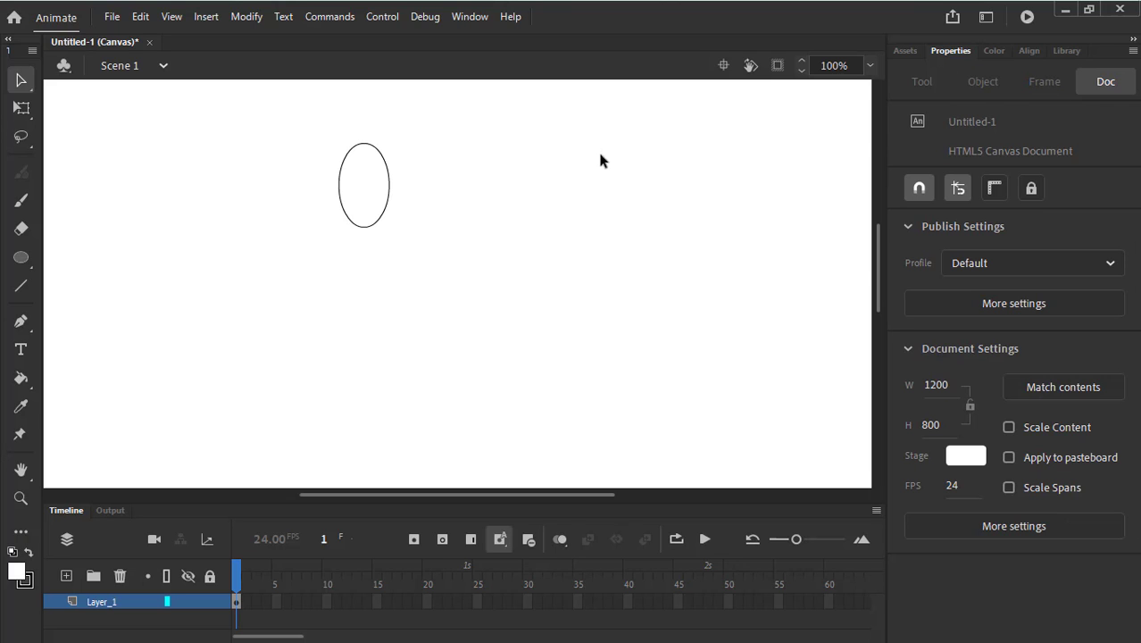
drag(303, 108, 448, 282)
drag(288, 95, 430, 268)
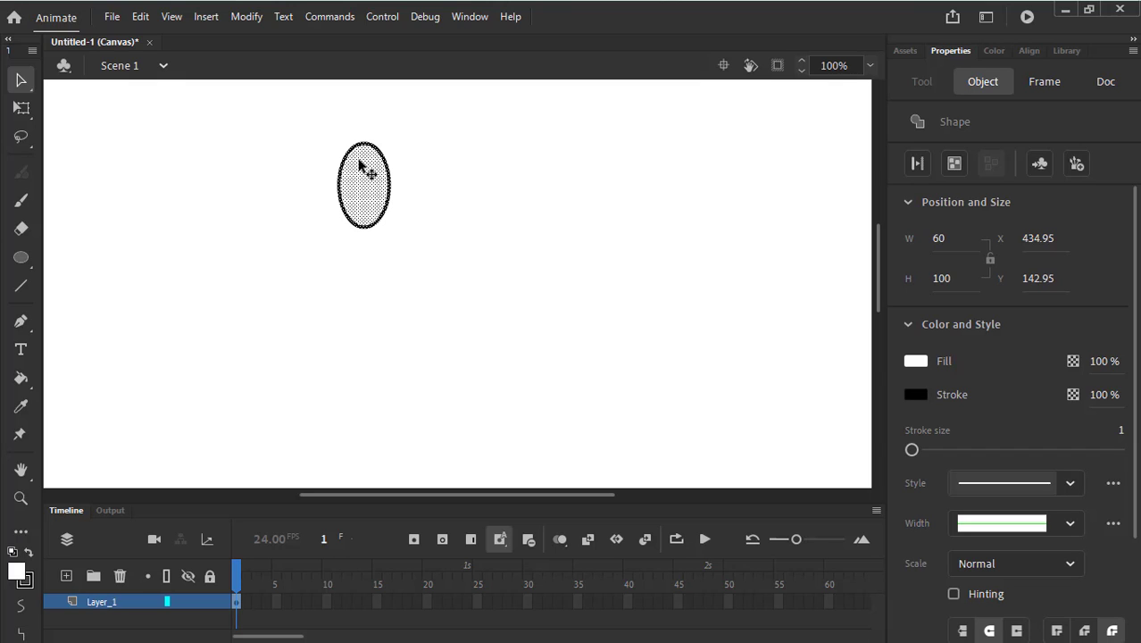
drag(309, 121, 458, 255)
click(441, 187)
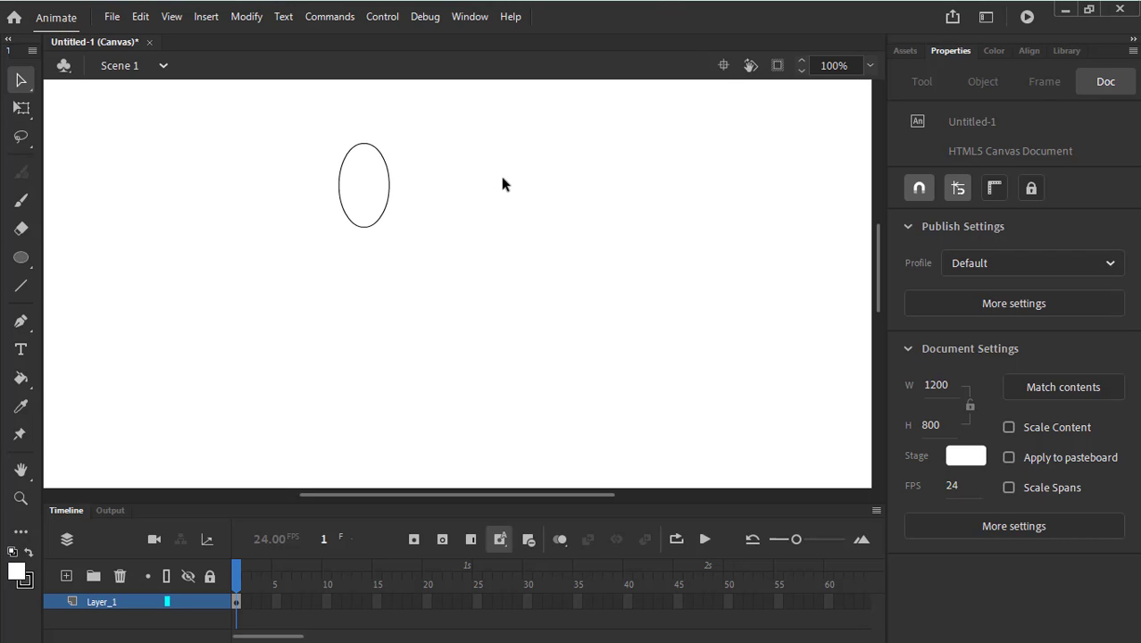
Magnify the stage to 200% and bring the oval to the middle of the view
click(873, 71)
click(909, 190)
key(ctrl+equal)
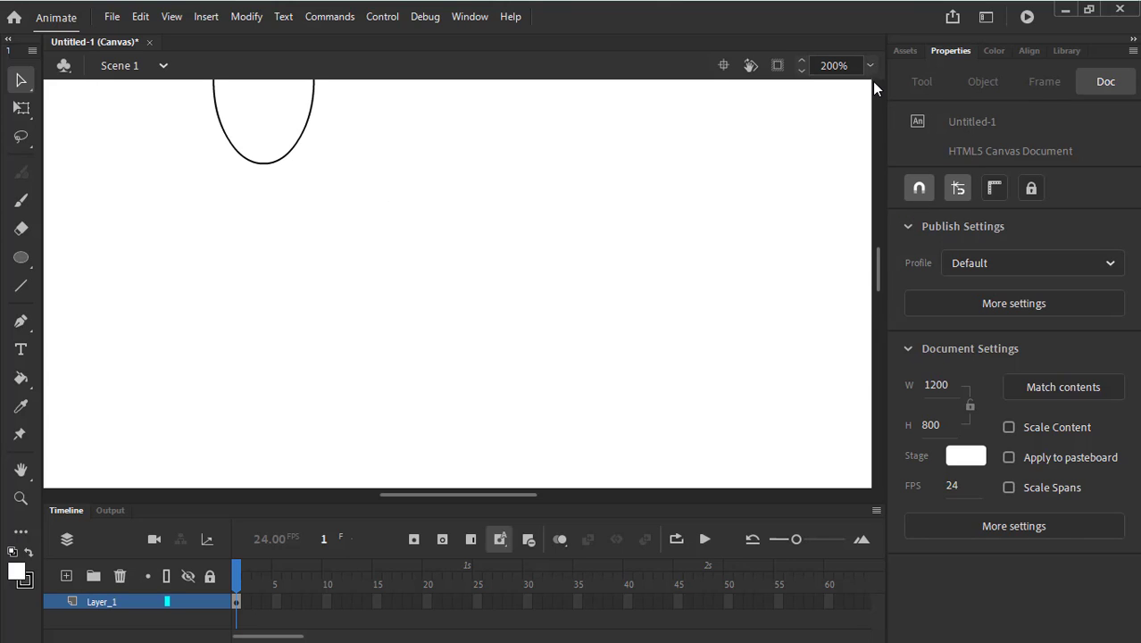
scroll(616, 164, up, 4)
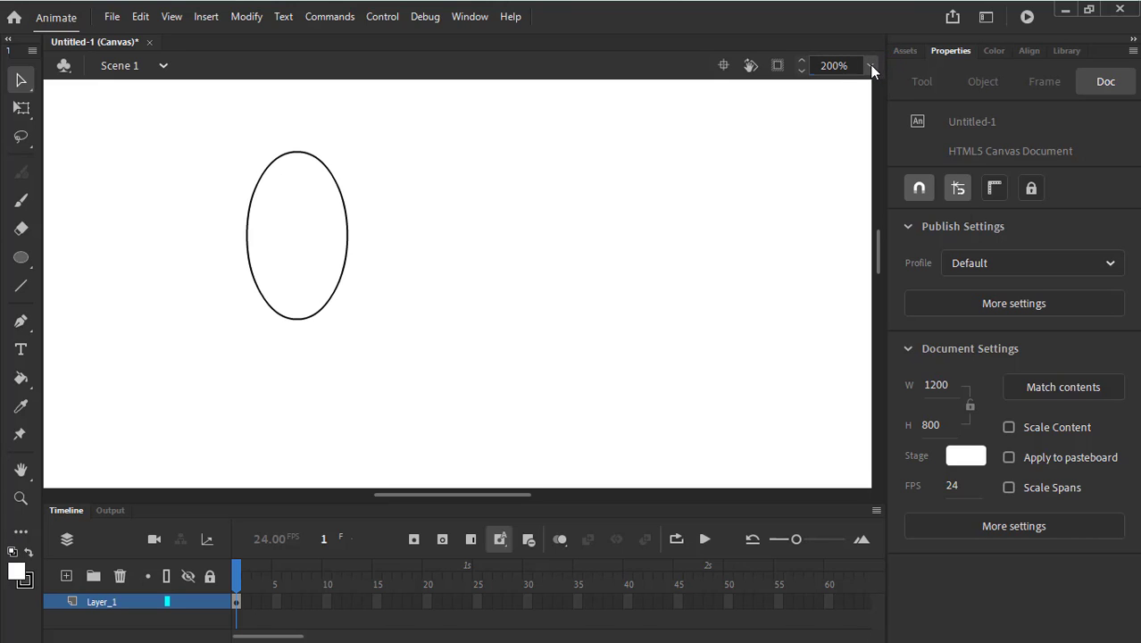
click(871, 66)
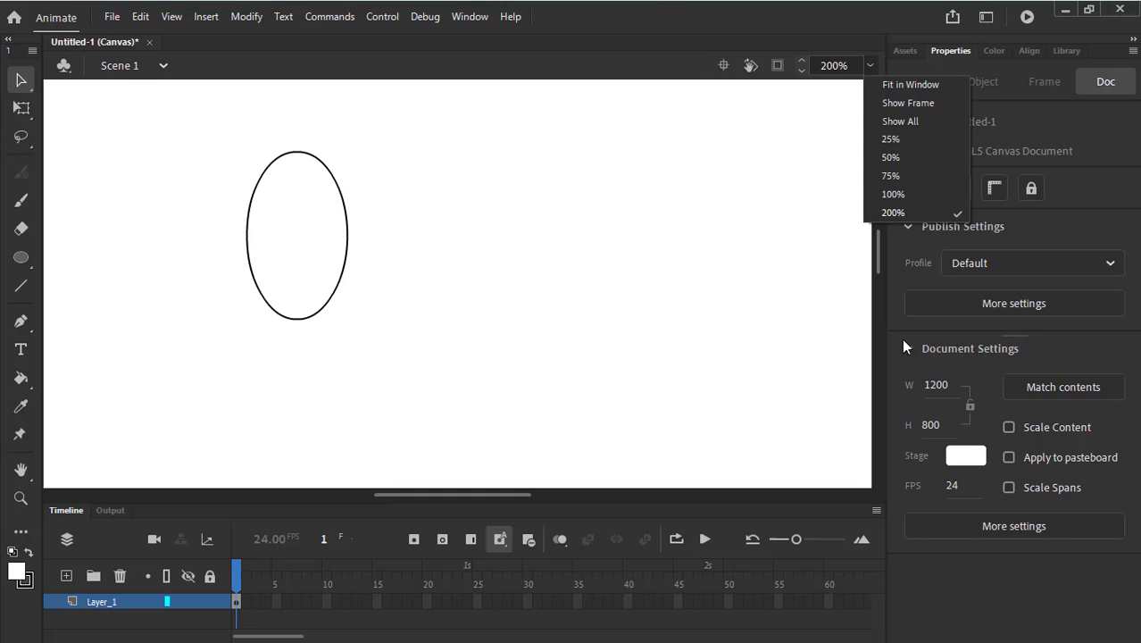
click(704, 269)
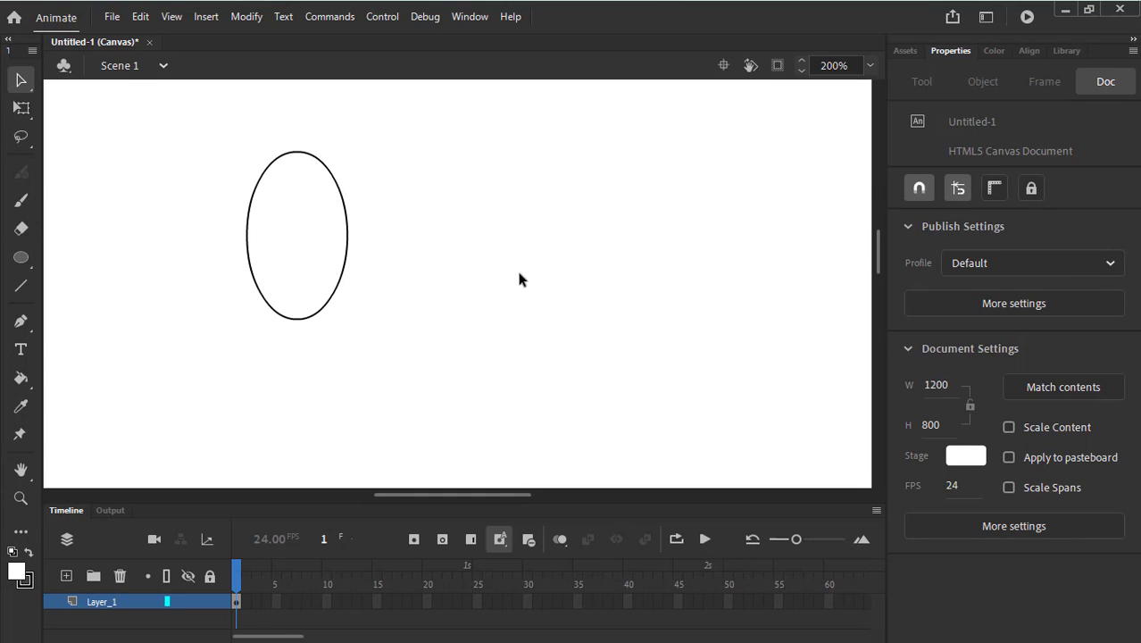
drag(520, 277, 560, 282)
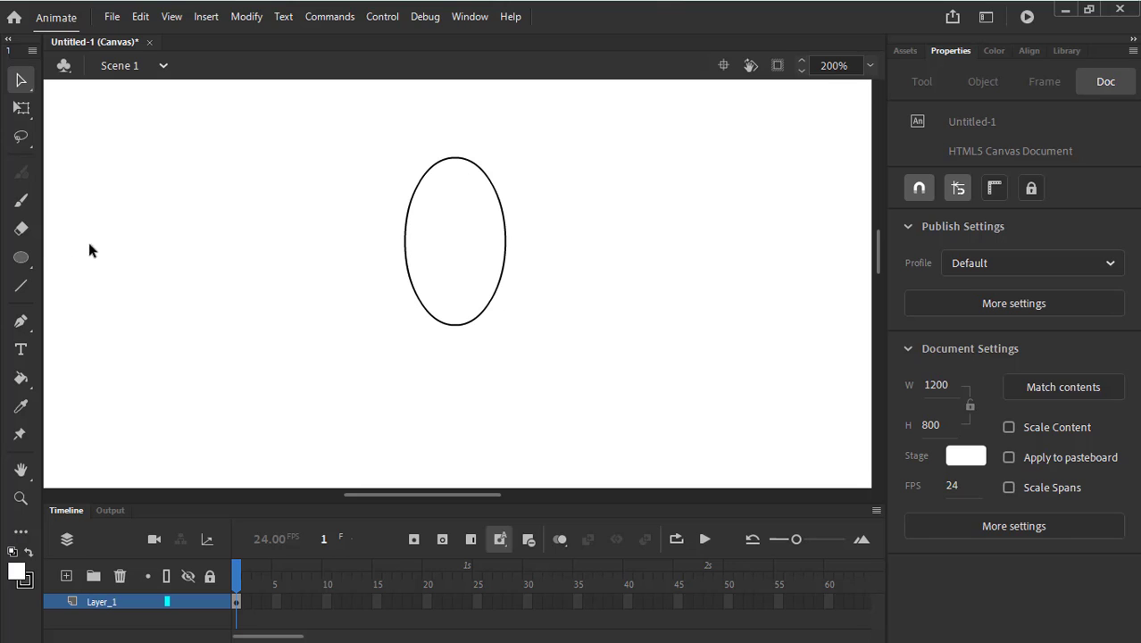
Draw practice circles, the first ones about 27.5 and 35.6 px wide, to the left of the oval with the Oval Primitive tool
click(20, 259)
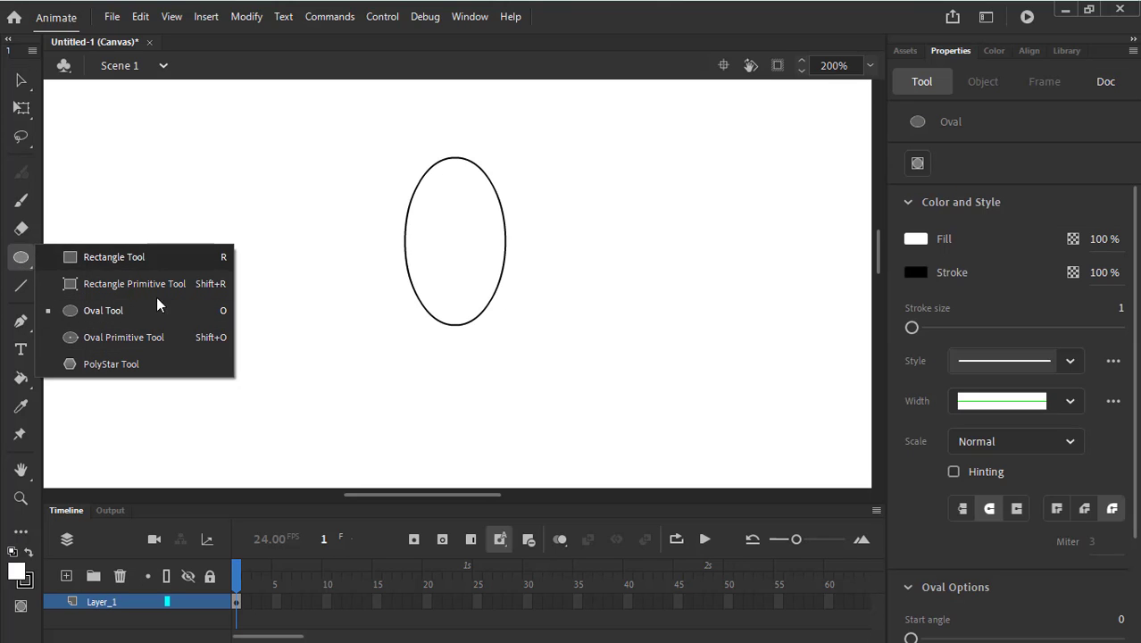
click(197, 346)
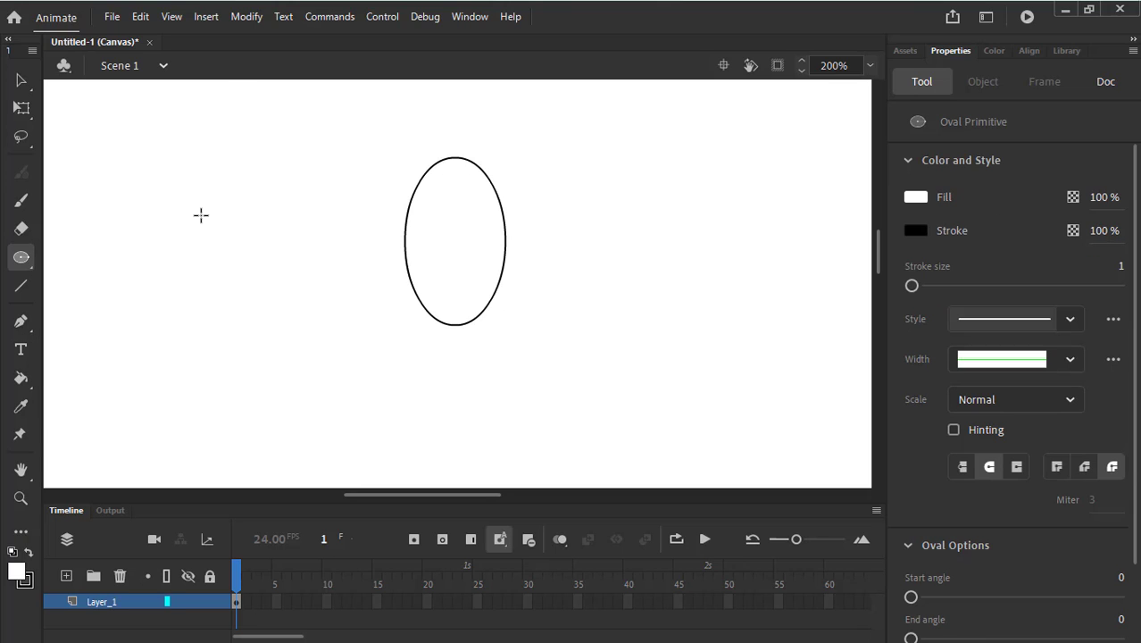
mouse_move(161, 206)
mouse_down()
mouse_move(245, 286)
mouse_move(207, 252)
mouse_up()
key(ctrl)
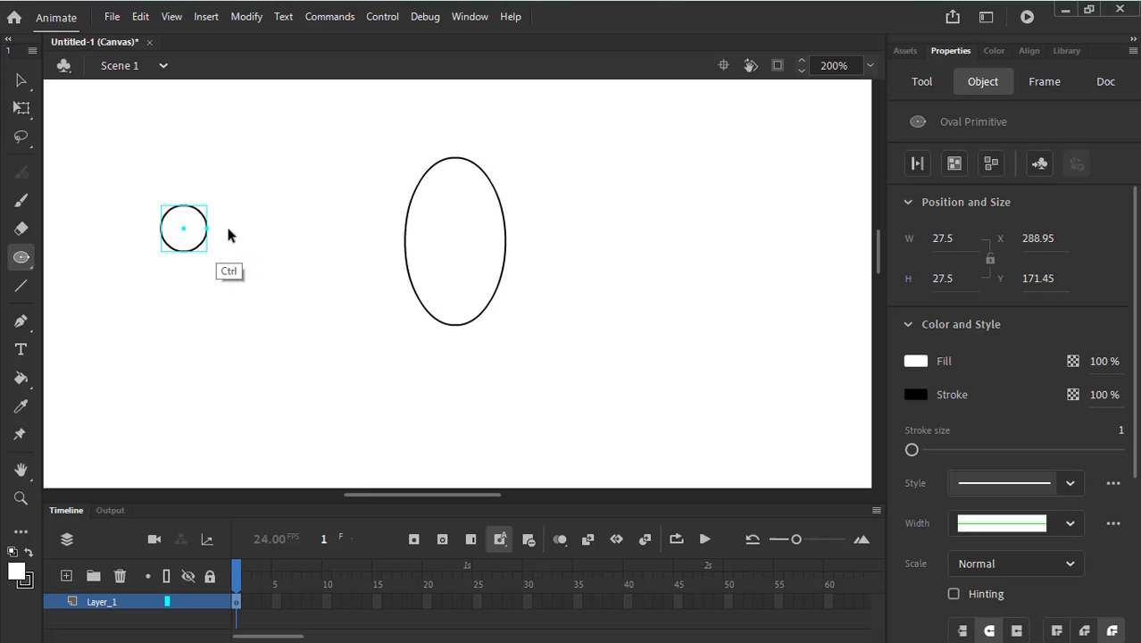
key(shift)
drag(207, 229, 266, 288)
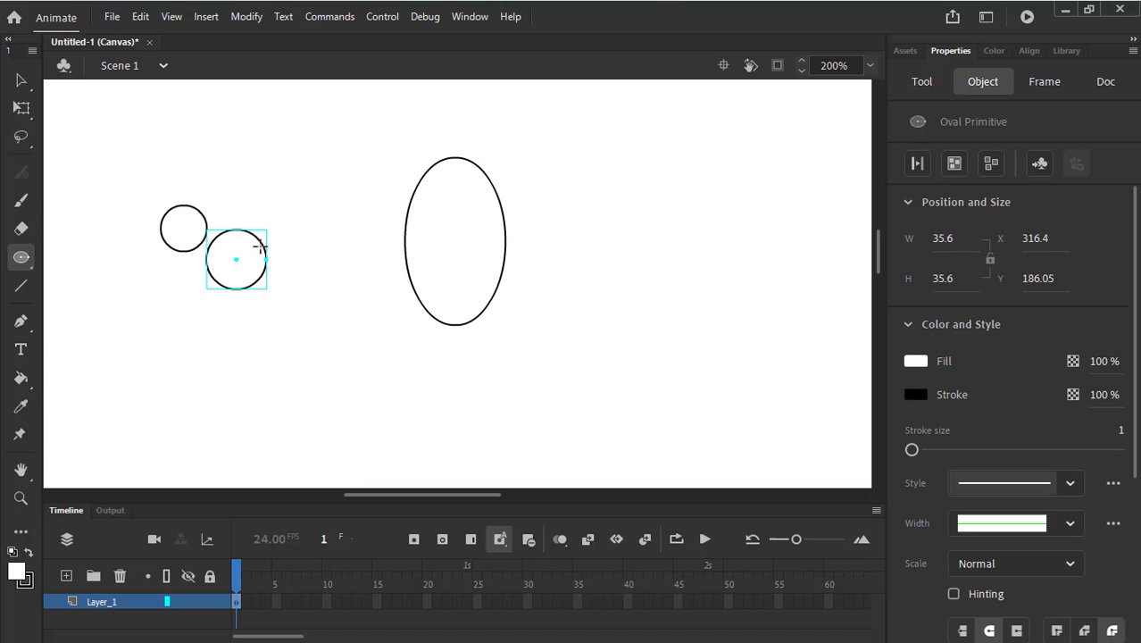
drag(285, 330, 353, 401)
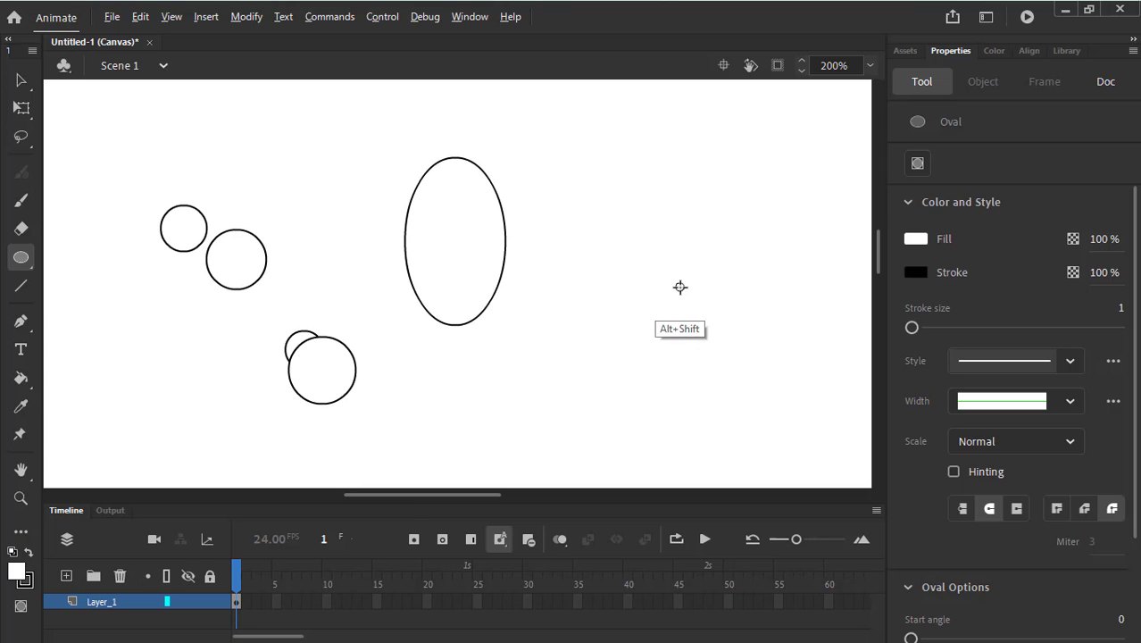
Draw four practice circles outward from their centres to the right of the tall oval with the Oval tool
drag(680, 286, 707, 335)
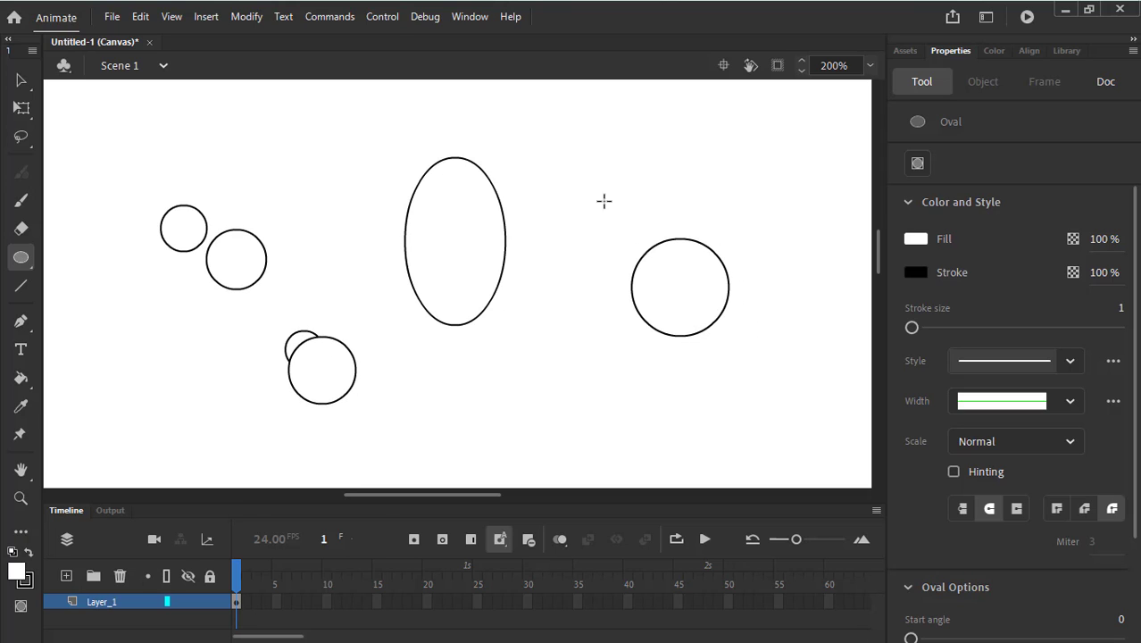
drag(599, 194, 621, 239)
mouse_move(642, 237)
mouse_down()
mouse_move(619, 235)
mouse_move(645, 242)
mouse_up()
drag(700, 164, 760, 233)
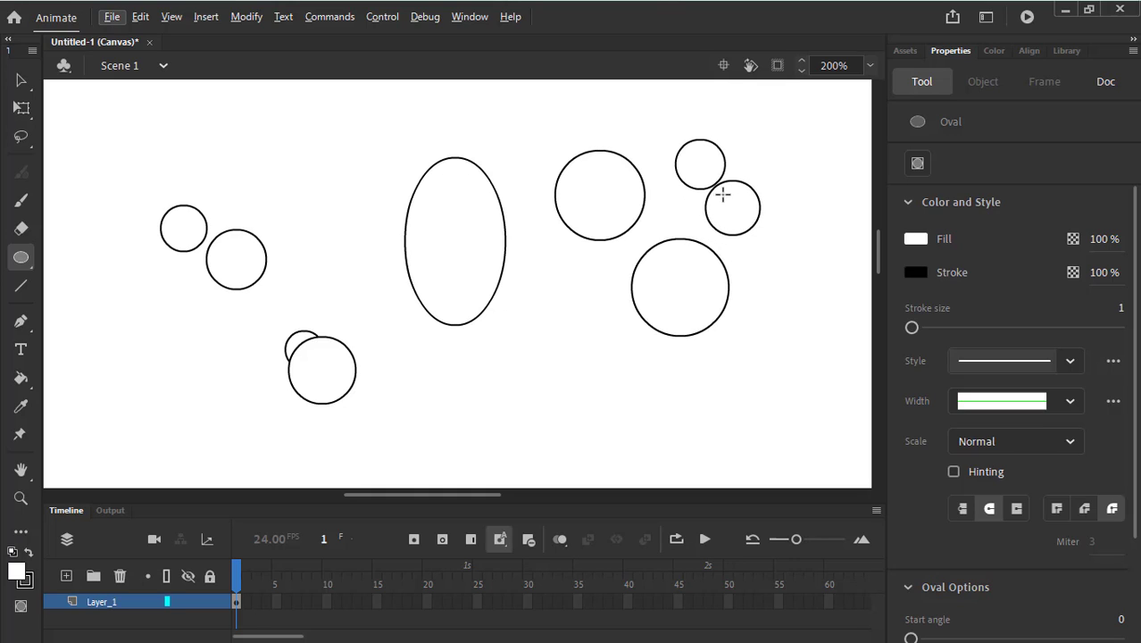
Undo all the practice circles so that only the tall oval is left on the stage
key(ctrl+z)
key(ctrl+z)
key(ctrl+z)
key(ctrl+z)
key(ctrl+z)
key(ctrl+z)
key(ctrl+z)
key(ctrl+z)
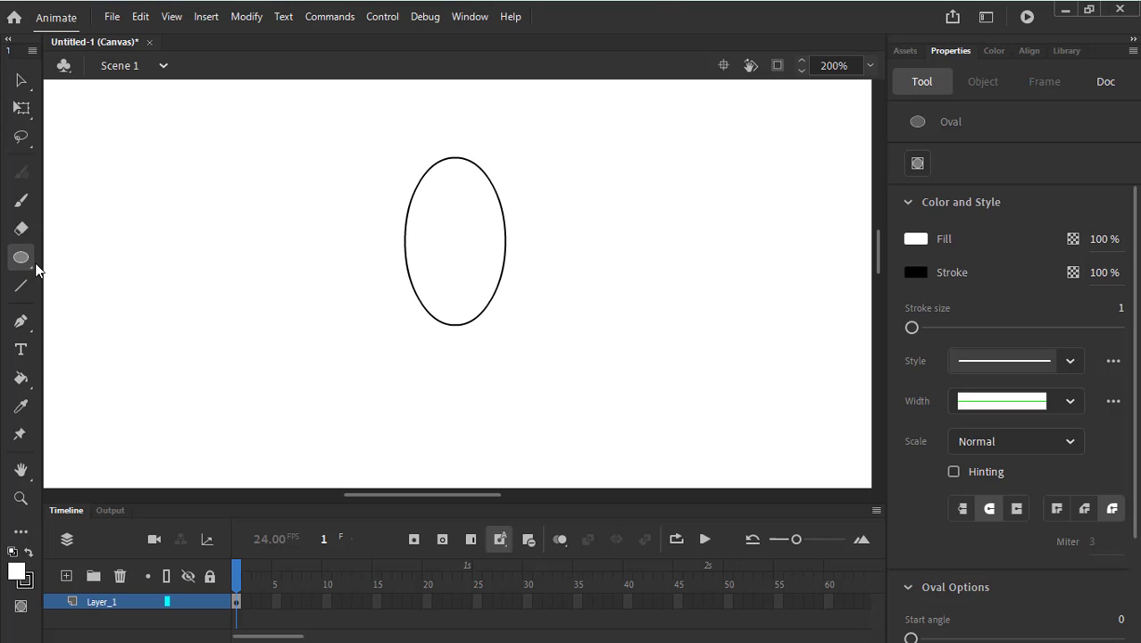
Draw three more practice circles left of the tall oval and one right of it with the Oval tool
click(21, 257)
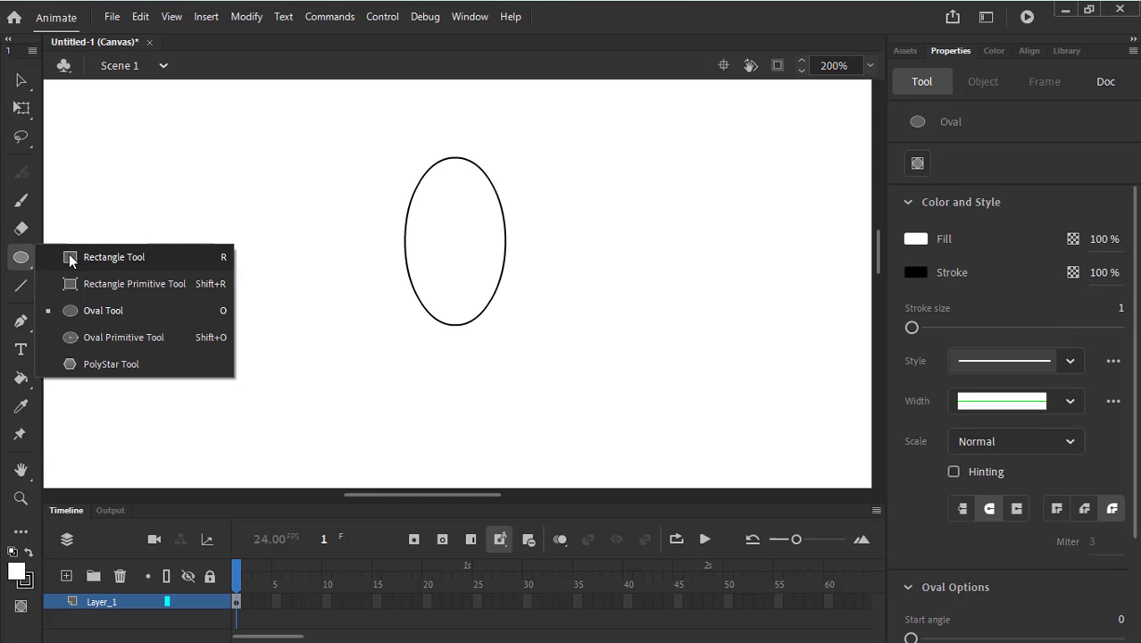
click(145, 319)
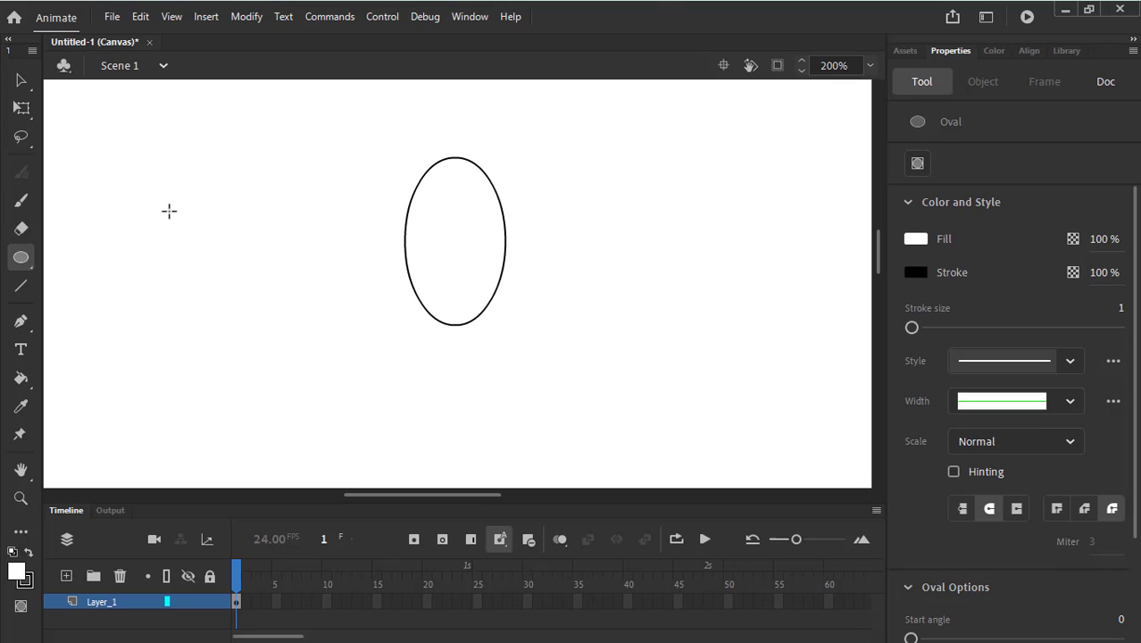
drag(170, 205, 273, 247)
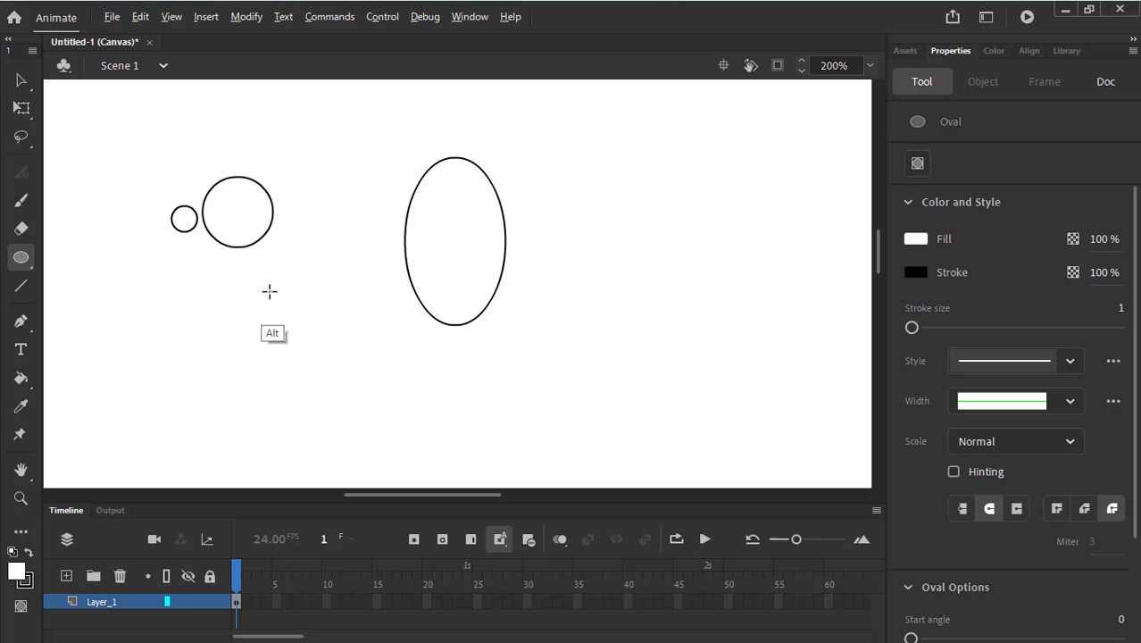
mouse_move(263, 291)
mouse_down()
mouse_move(280, 306)
mouse_move(334, 311)
mouse_move(276, 304)
mouse_move(285, 334)
mouse_move(308, 331)
mouse_move(275, 319)
mouse_move(298, 323)
mouse_move(272, 298)
mouse_move(298, 326)
mouse_move(329, 319)
mouse_move(313, 320)
mouse_move(329, 354)
mouse_move(335, 338)
mouse_move(306, 334)
mouse_up()
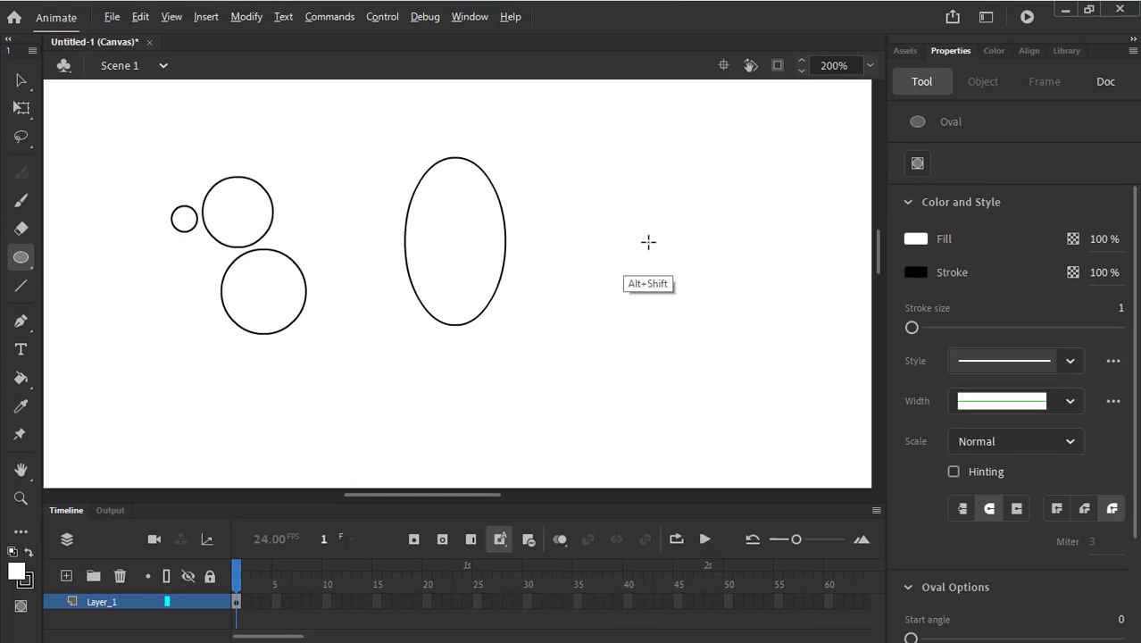
mouse_move(648, 241)
mouse_down()
mouse_move(690, 284)
mouse_move(679, 272)
mouse_up()
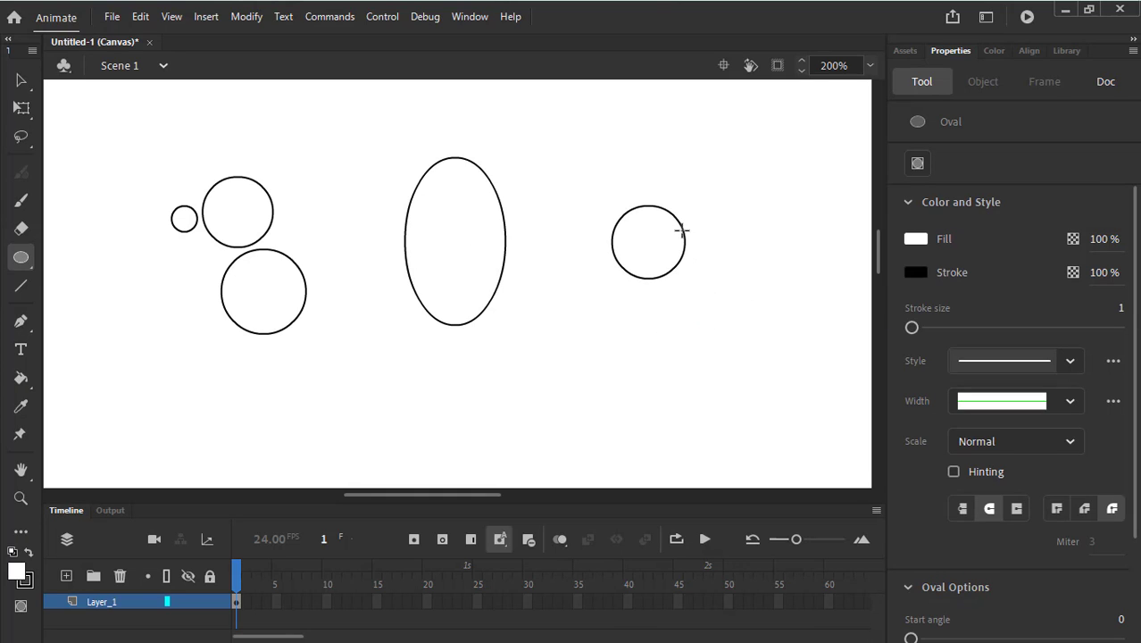
Undo the four practice circles on both sides of the tall oval
key(ctrl+z)
key(ctrl+z)
key(ctrl+z)
key(ctrl+z)
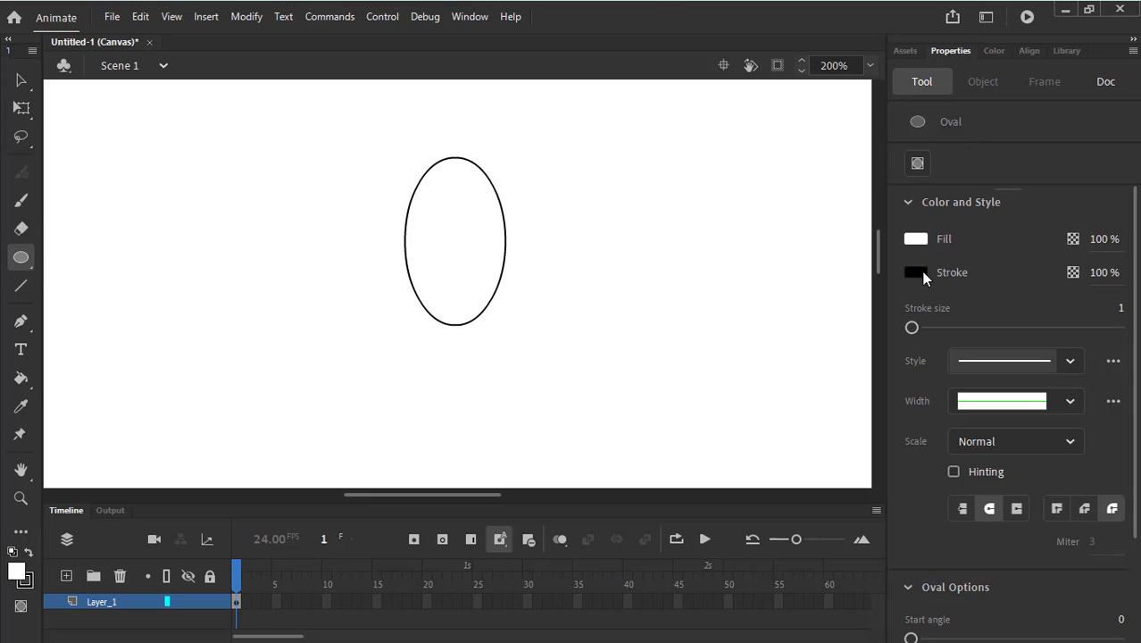
Set the Oval tool's fill to black and draw an oval about 27.5 by 41.5 px to the right of the white oval
click(916, 239)
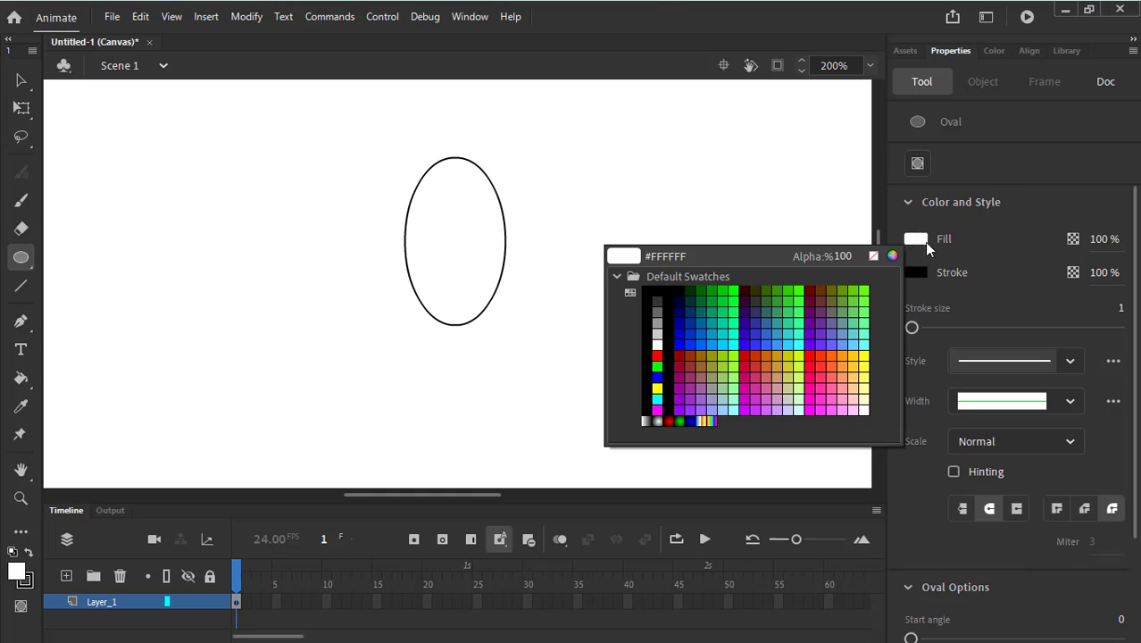
click(668, 289)
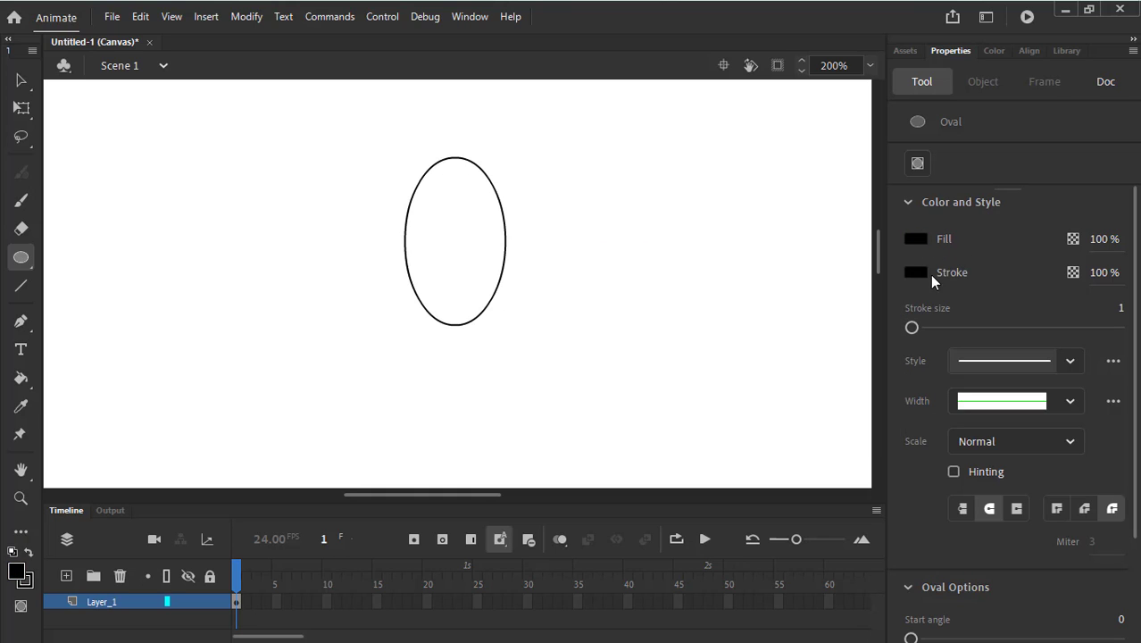
drag(647, 219, 692, 286)
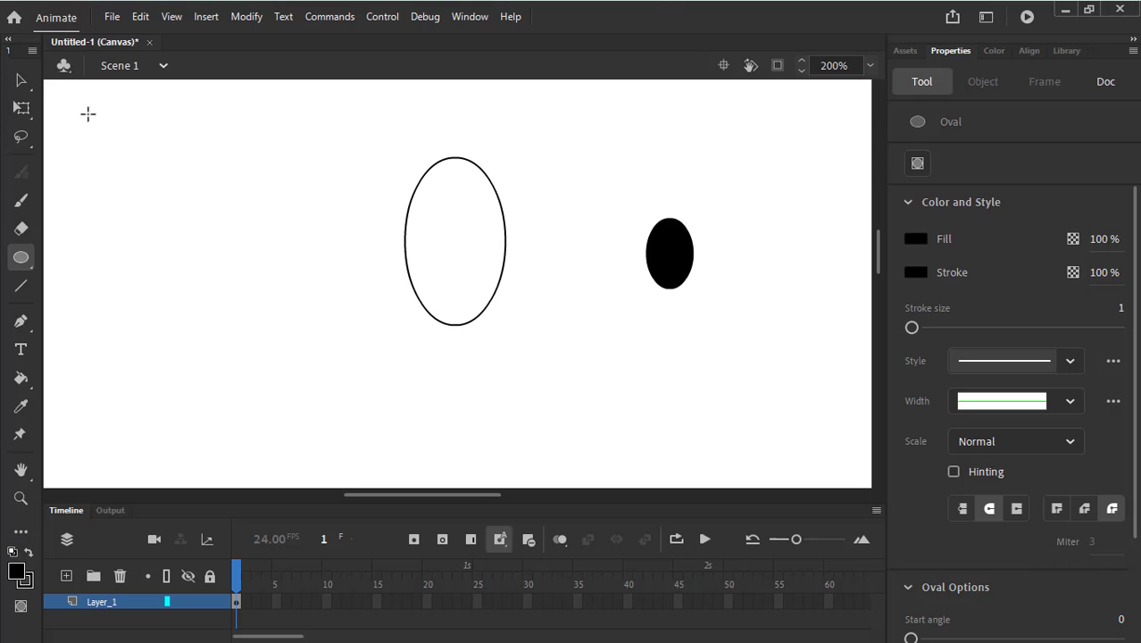
Try moving the whole black oval, fill and outline, into the white oval, and undo the move
click(21, 81)
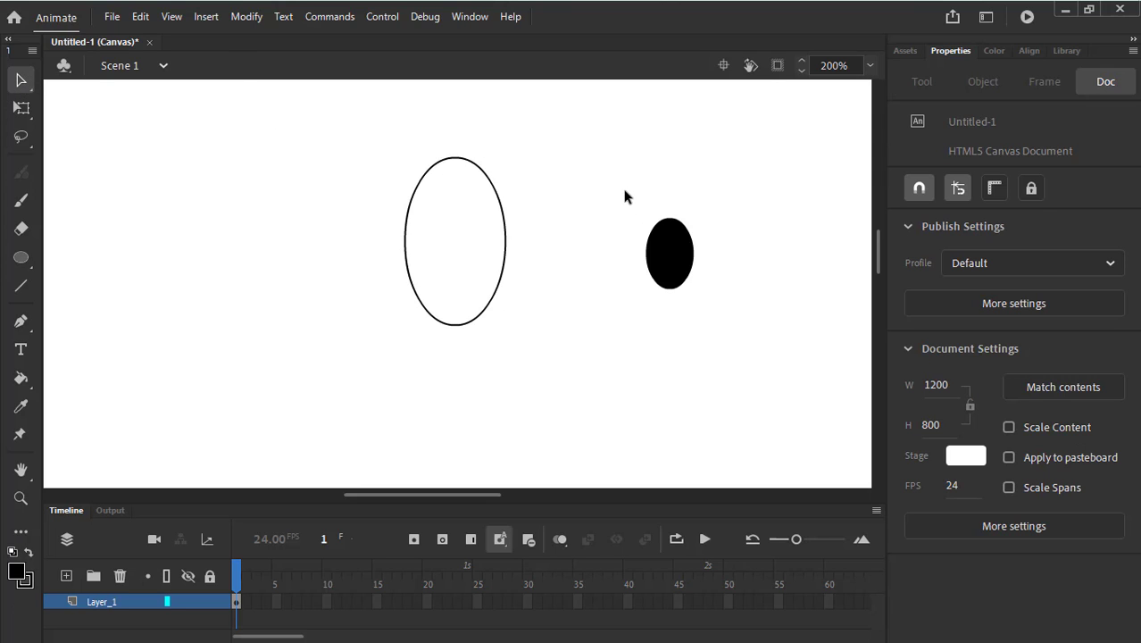
drag(624, 195, 723, 325)
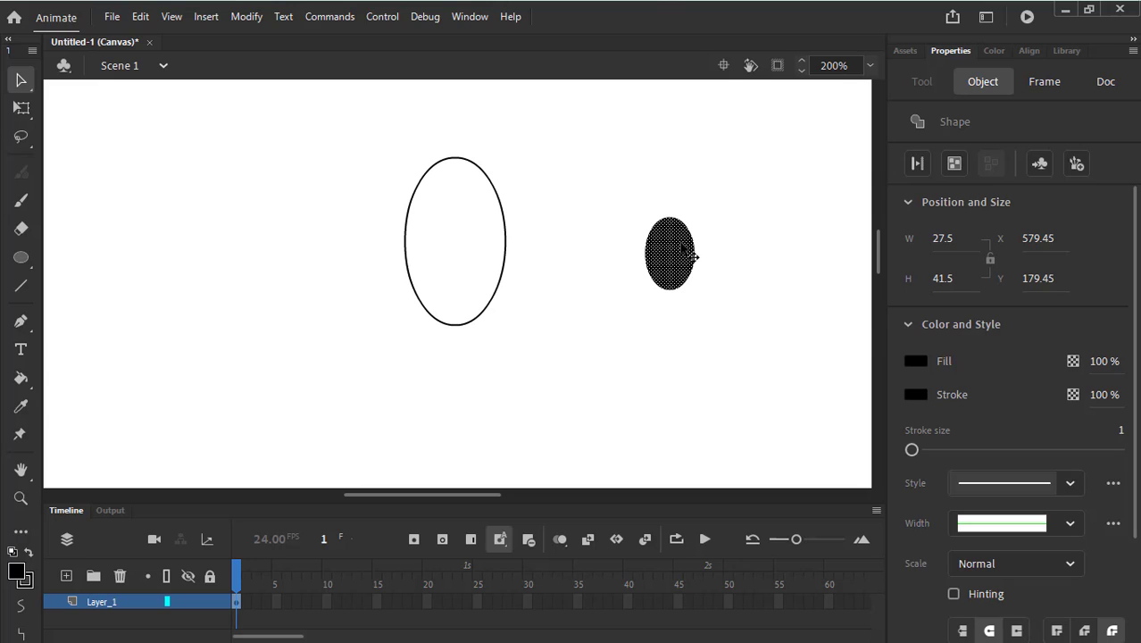
drag(676, 257, 484, 247)
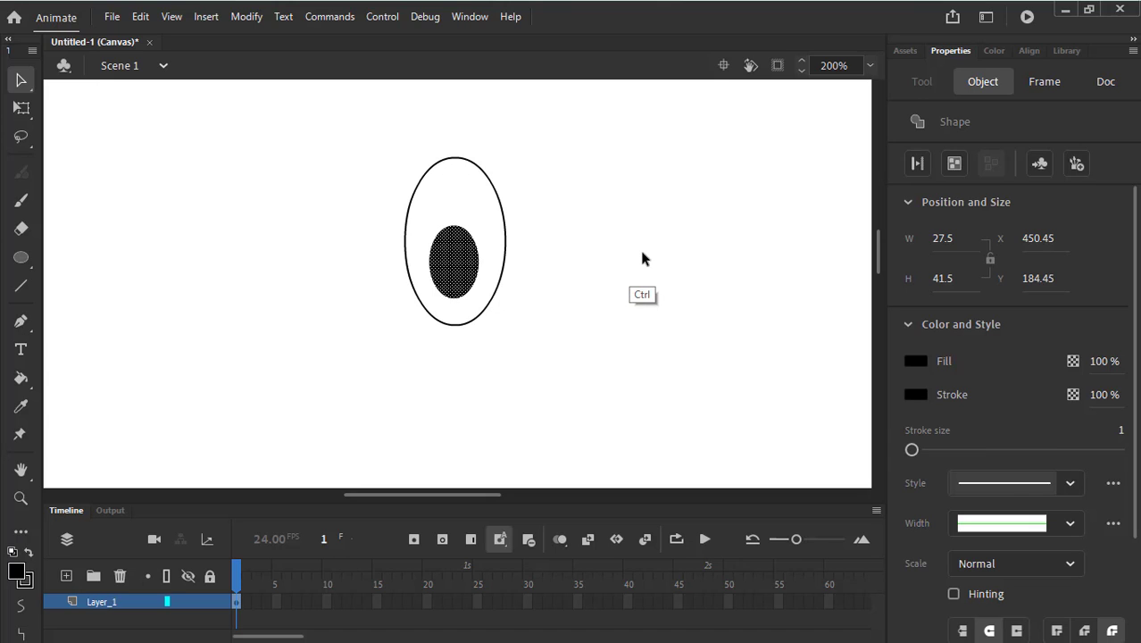
key(ctrl+z)
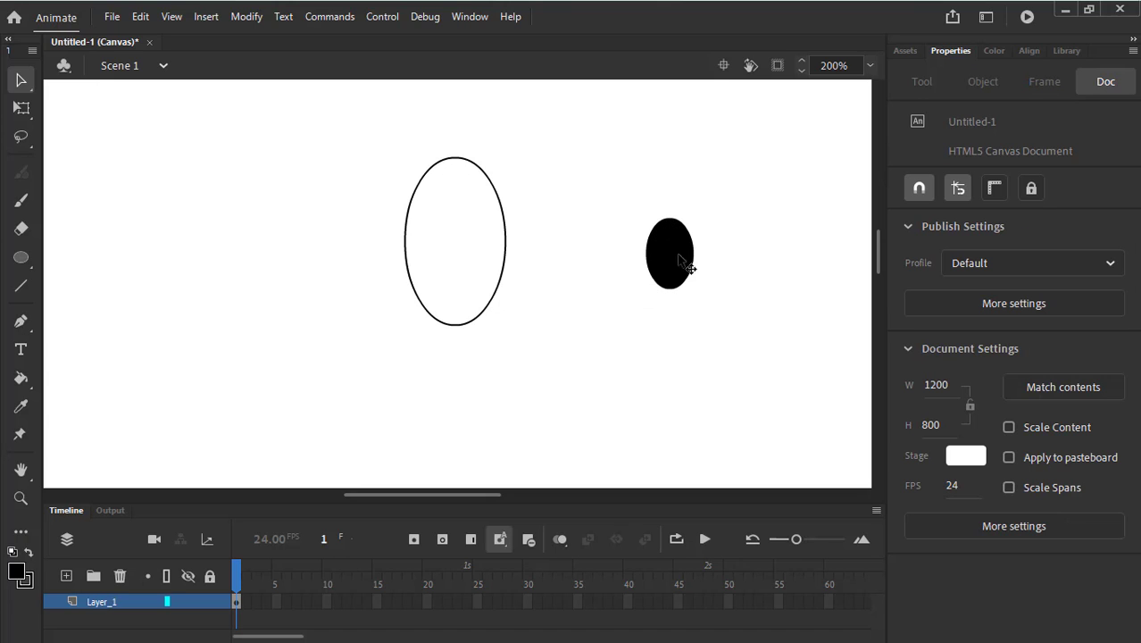
Move only the black oval's fill to the left of its outline, and undo the separation
drag(671, 265, 615, 264)
click(724, 255)
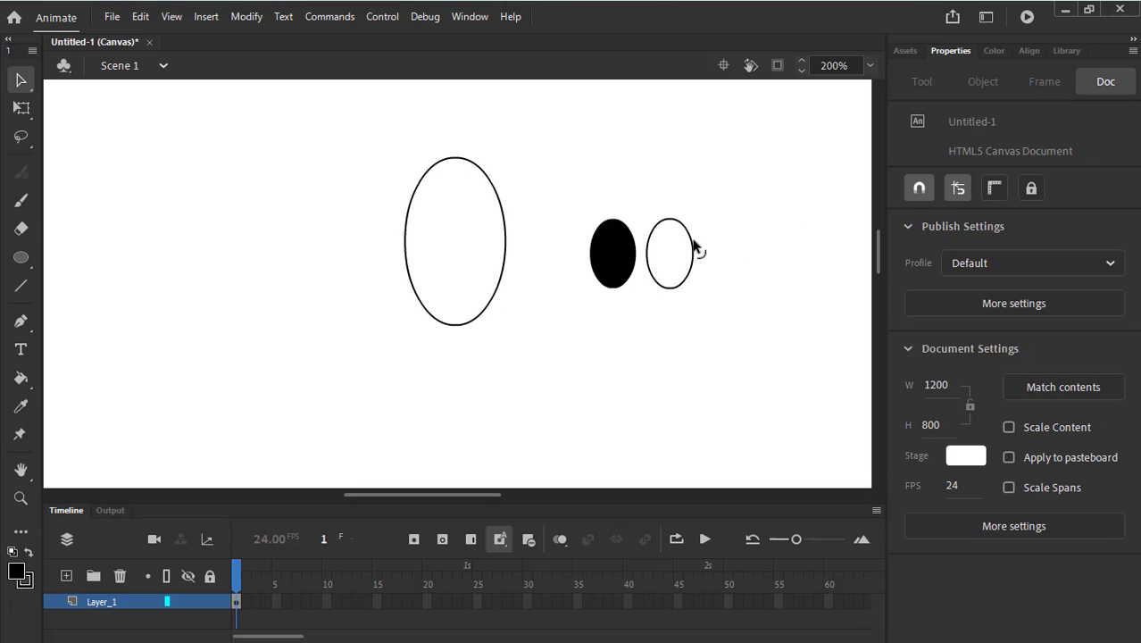
click(692, 248)
click(630, 254)
key(ctrl)
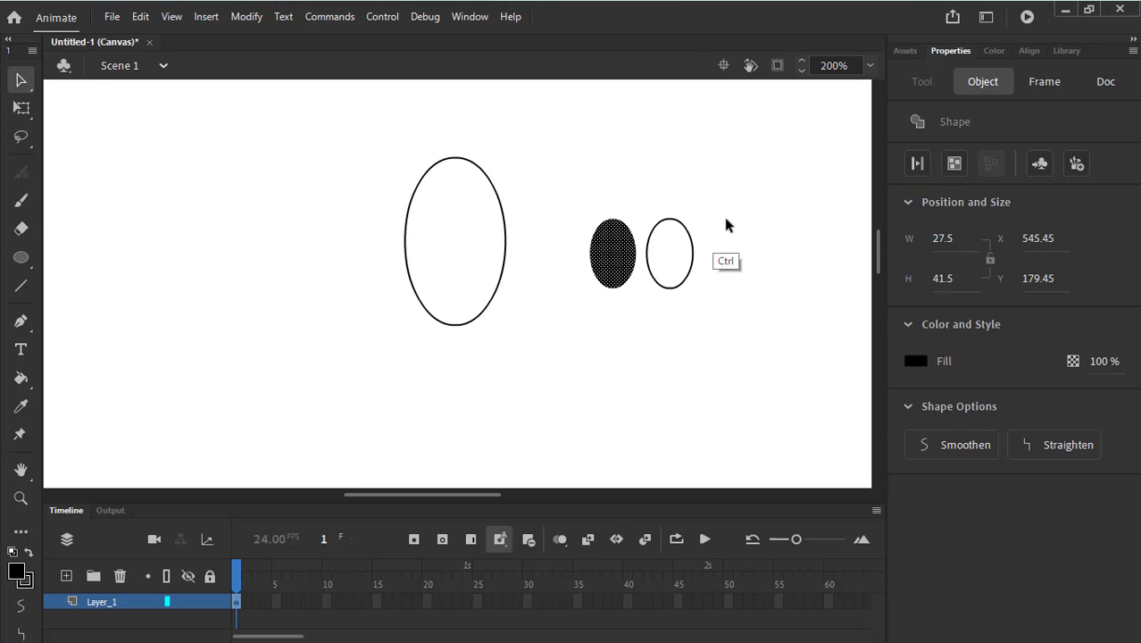
key(ctrl+z)
key(ctrl+z)
key(ctrl+z)
key(ctrl+z)
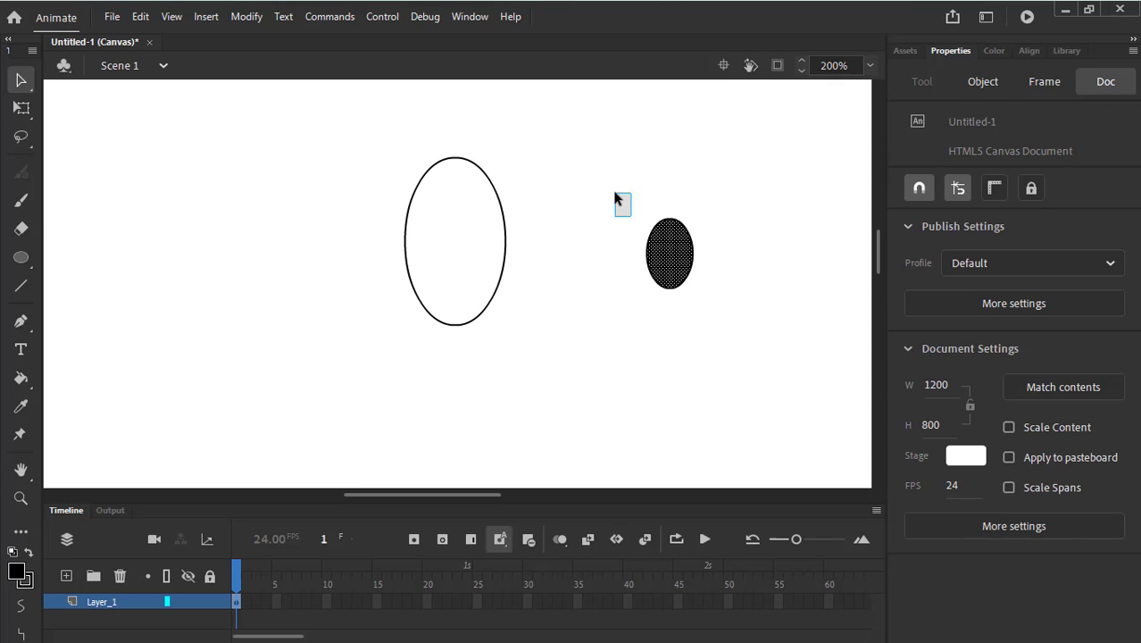
Select the black oval's fill and outline together and move them inside the white oval, to about X 449, Y 181
click(683, 263)
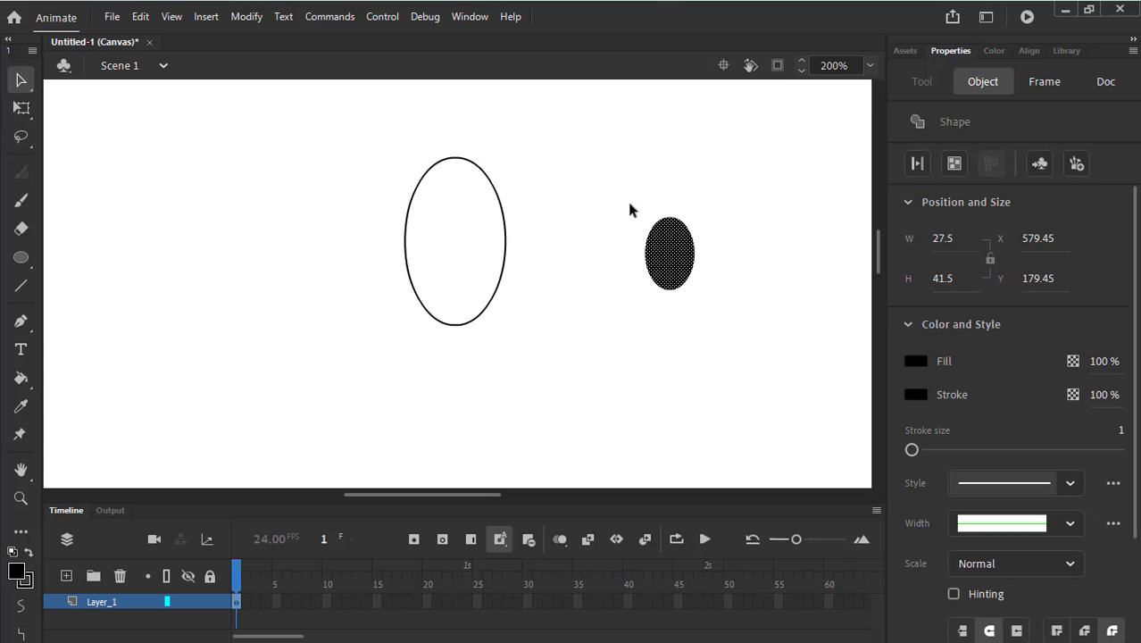
drag(731, 313, 614, 189)
drag(678, 263, 478, 265)
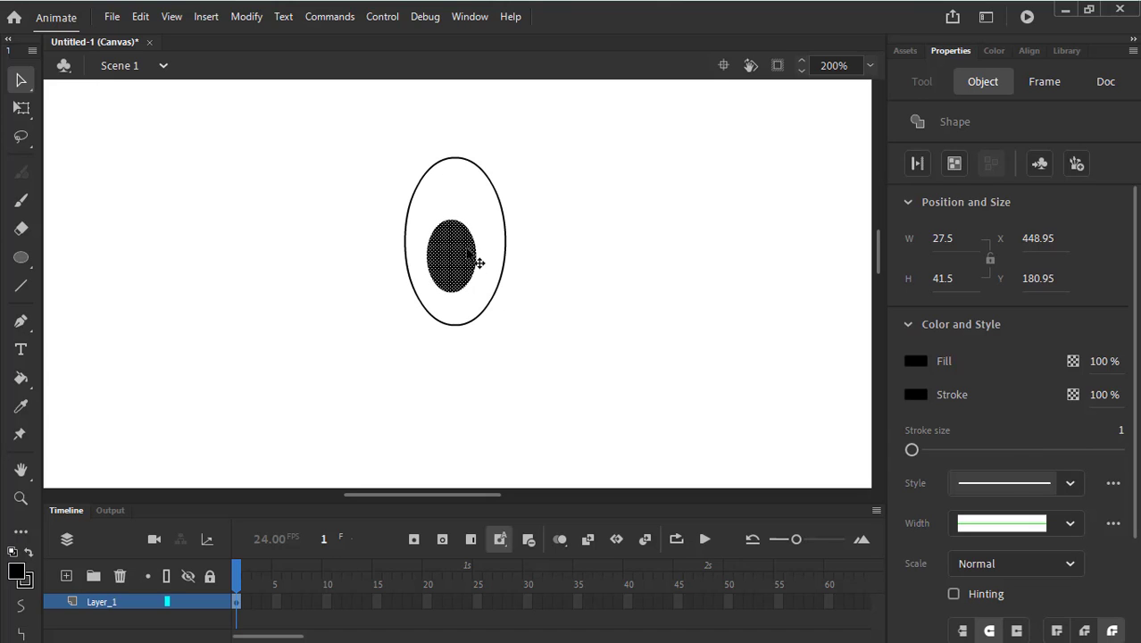
click(575, 265)
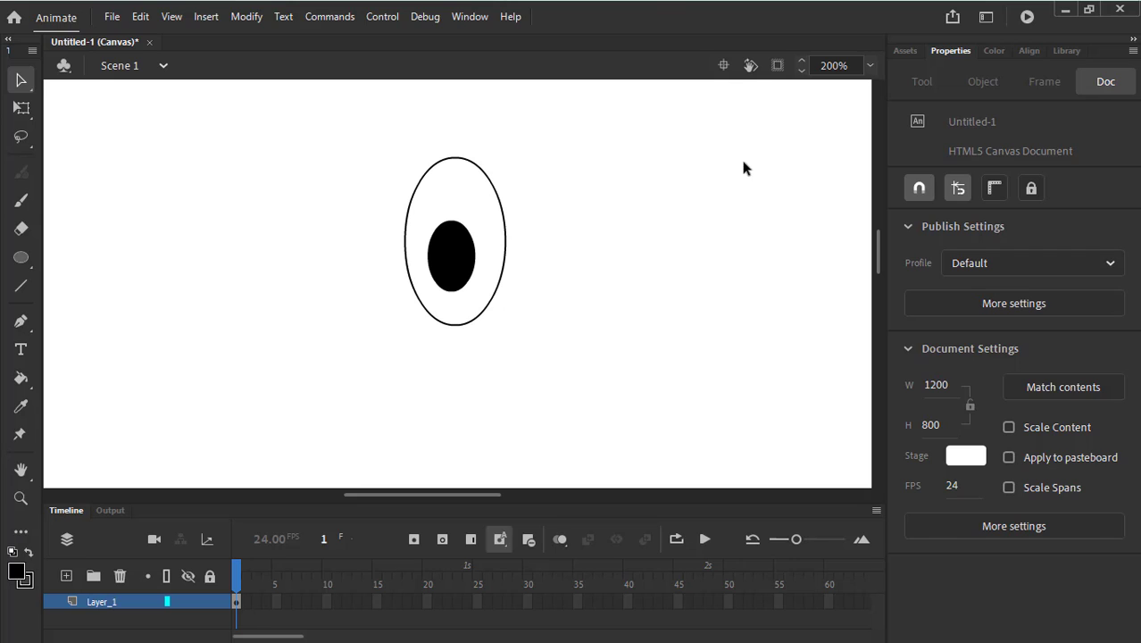
Set the Oval tool's fill to white and draw a circle about 14 px across on the empty stage beside the eye
key(o)
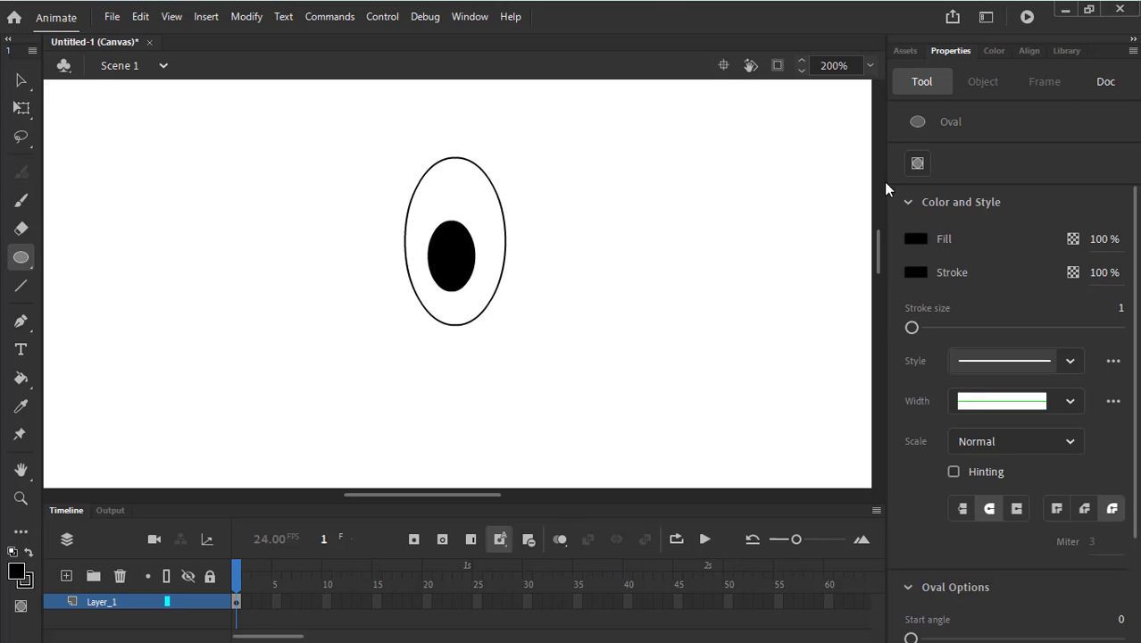
click(916, 238)
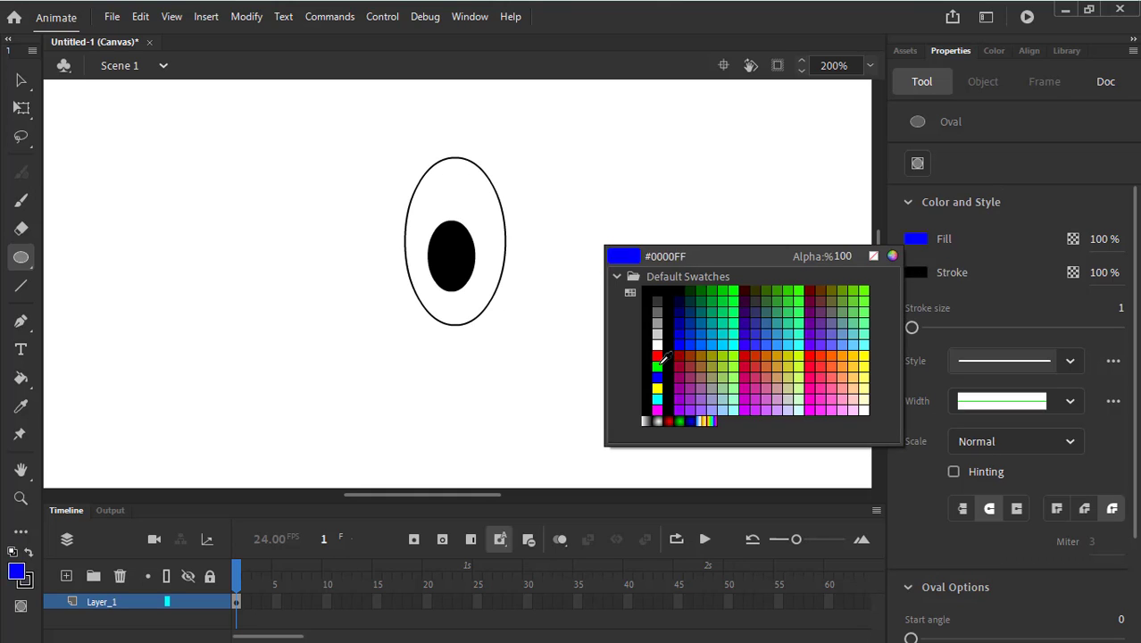
click(657, 345)
drag(666, 183, 695, 216)
key(ctrl)
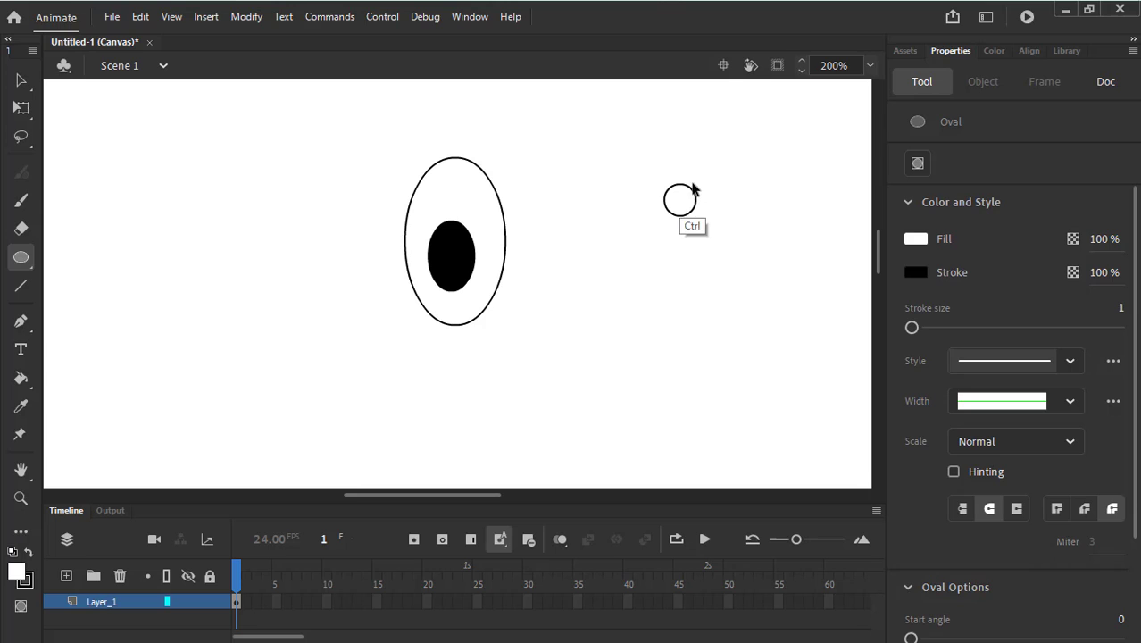
key(ctrl+z)
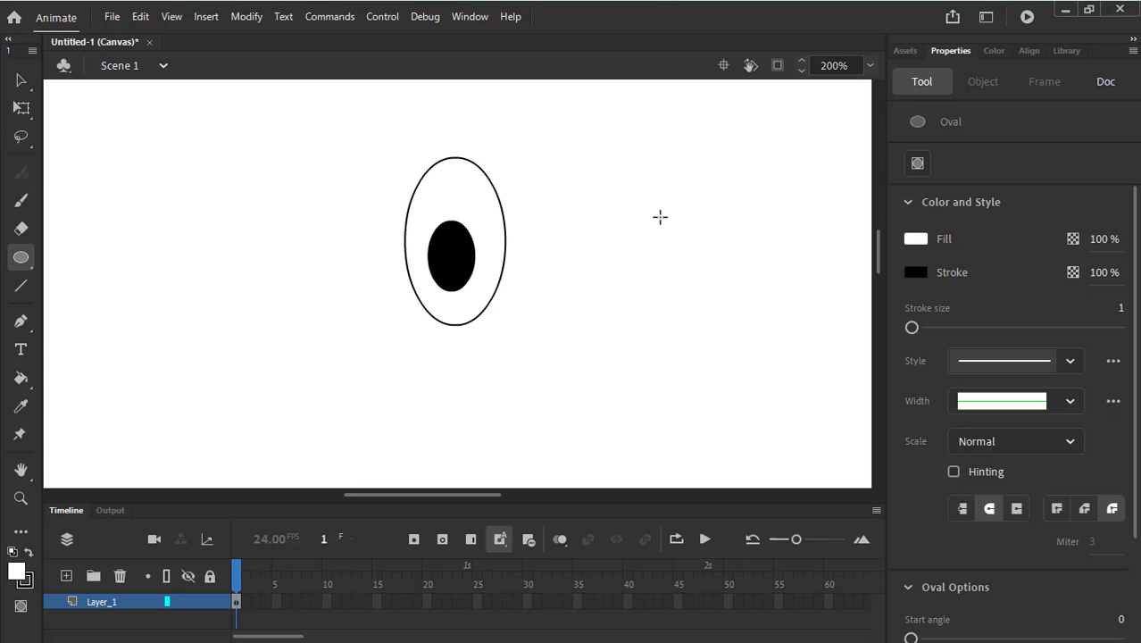
key(shift)
key(alt)
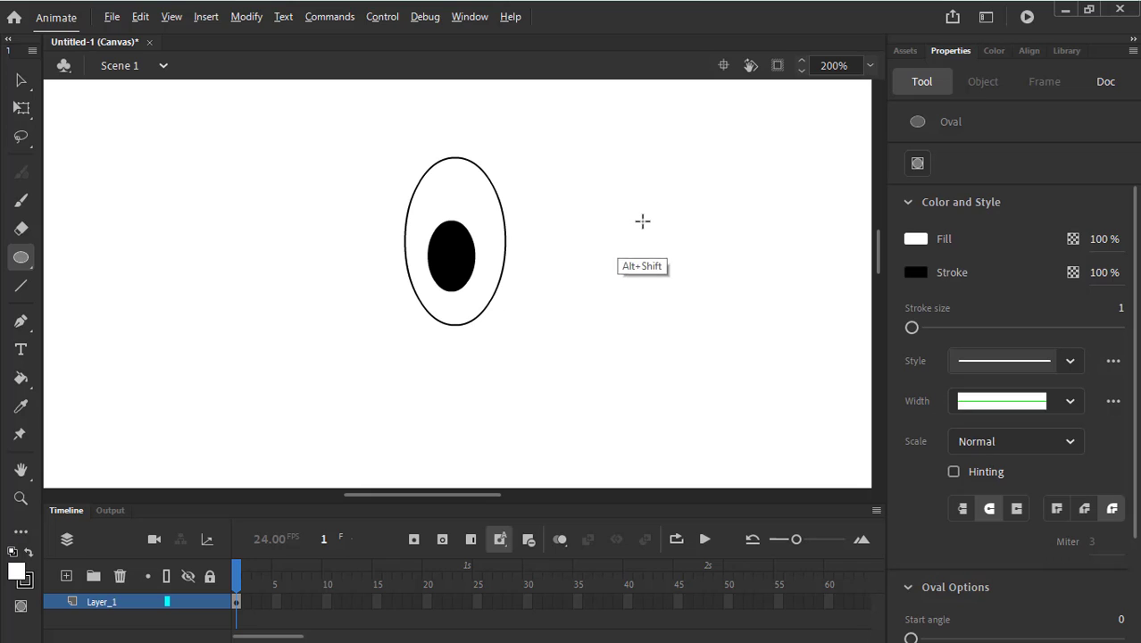
mouse_move(643, 220)
mouse_down()
mouse_move(665, 242)
mouse_move(657, 232)
mouse_up()
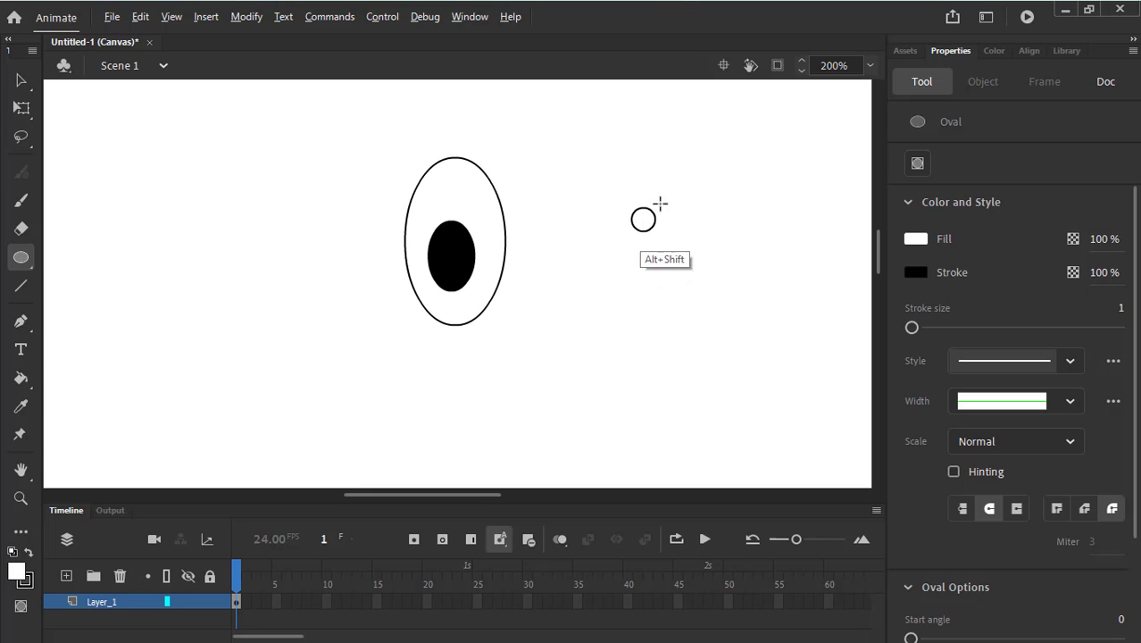
Select the white circle's fill and outline together and move them onto the pupil's upper edge, to about X 455.5, Y 174
key(v)
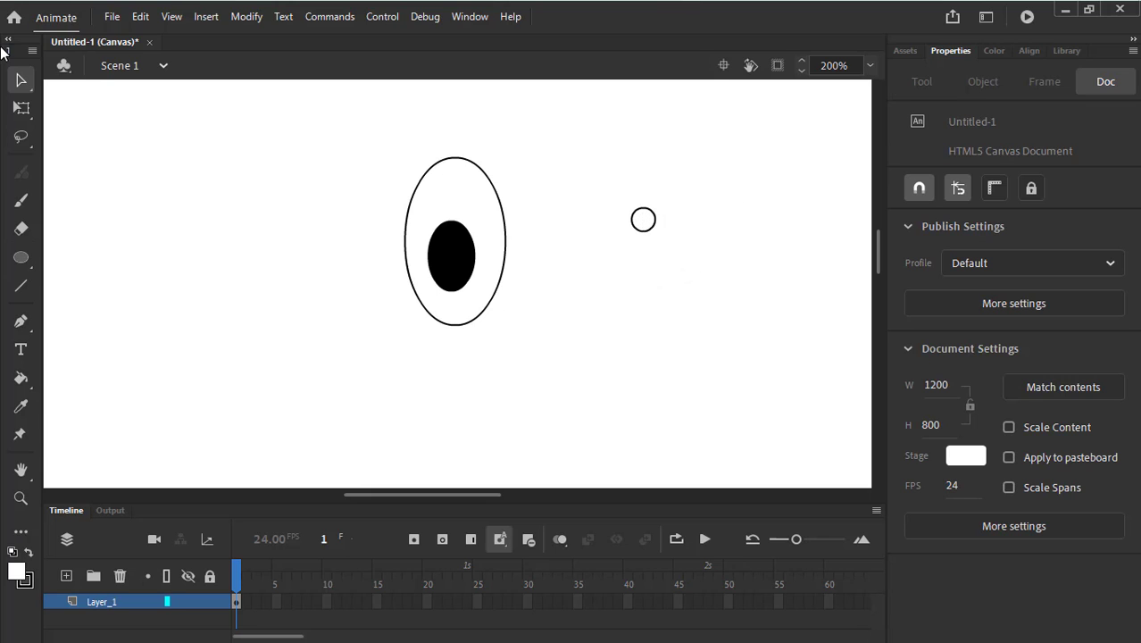
drag(612, 176, 703, 256)
drag(645, 221, 452, 233)
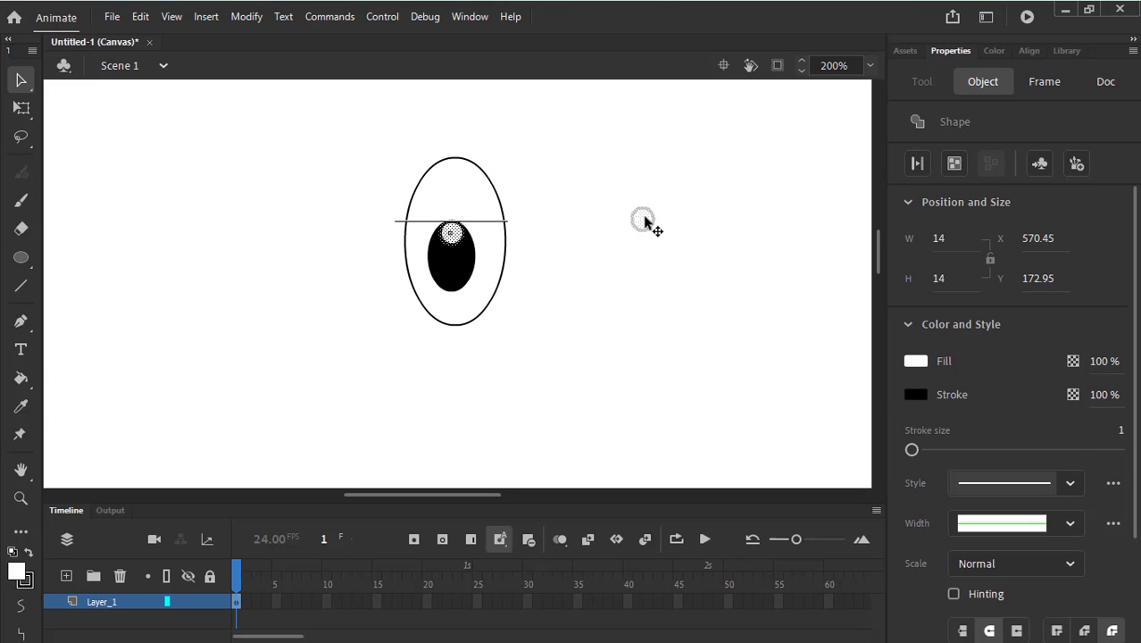
drag(644, 222, 543, 204)
click(643, 222)
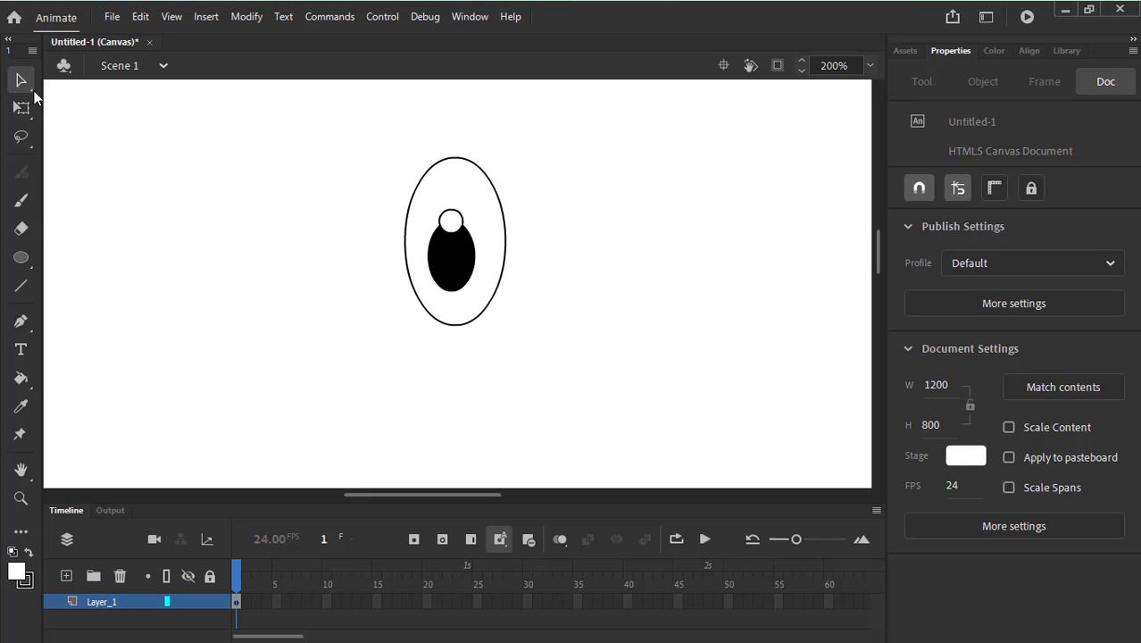
Delete the white circle's outline and the black pupil's outline
click(463, 220)
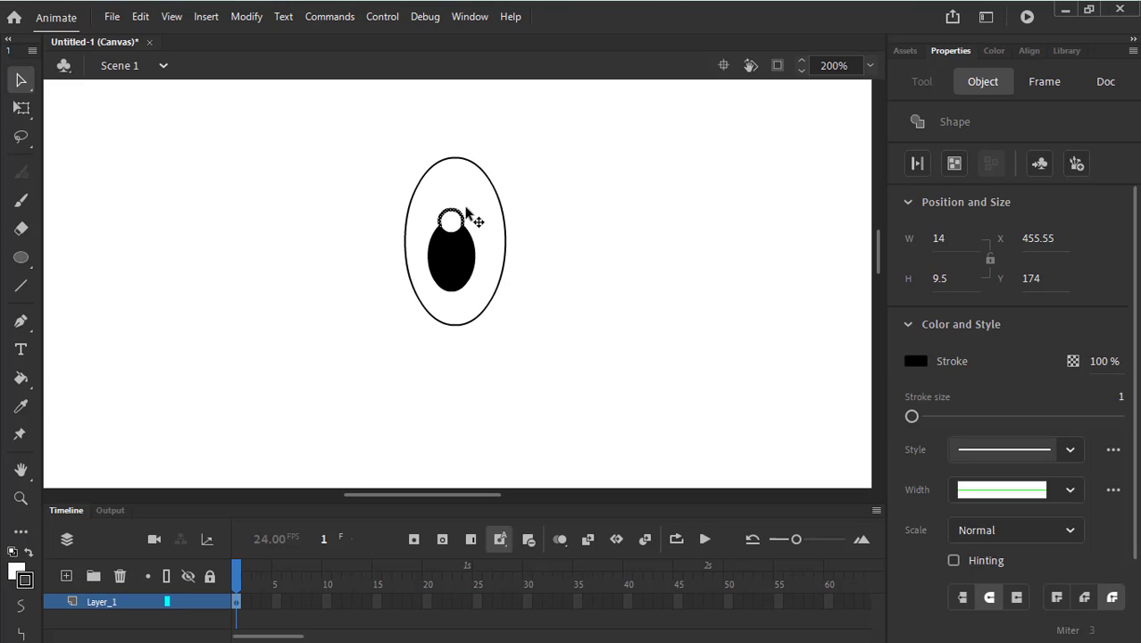
key(Delete)
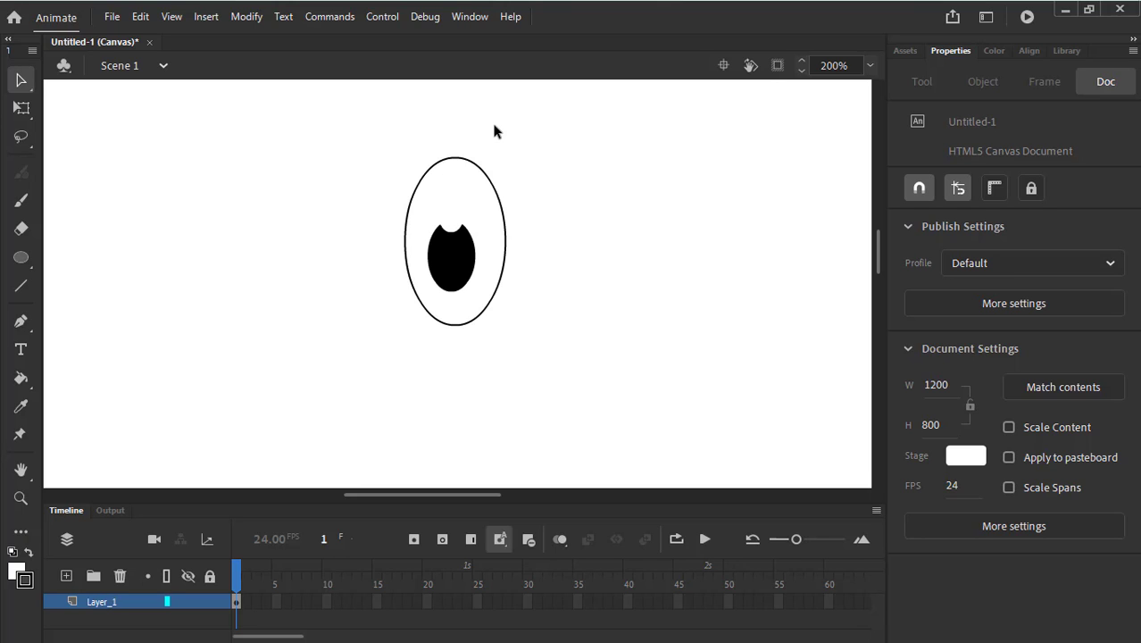
click(476, 264)
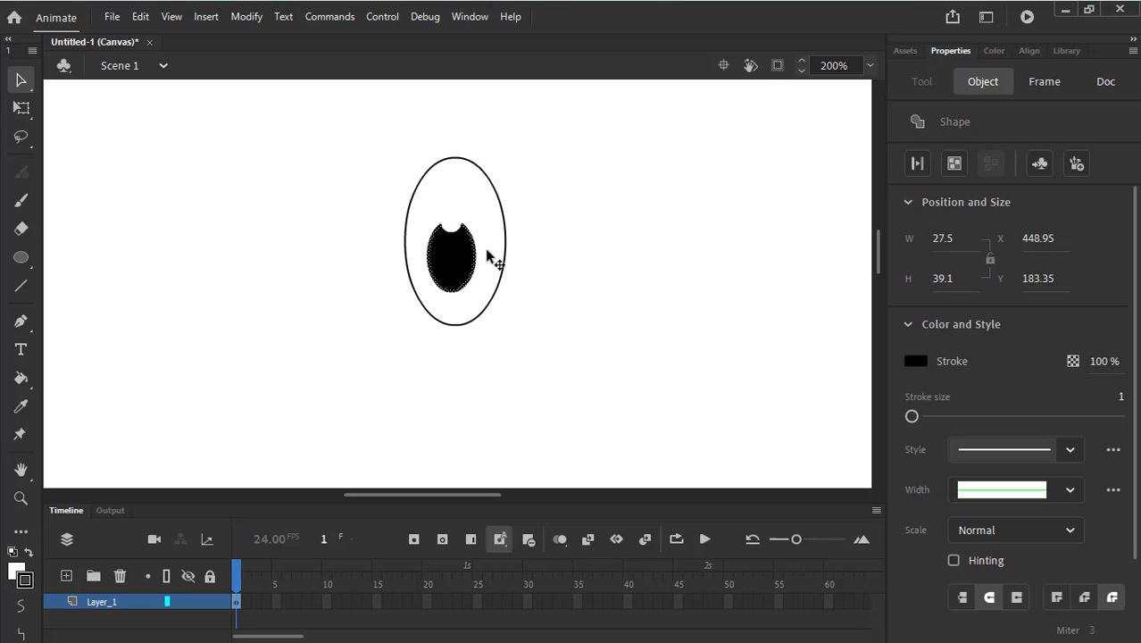
key(Escape)
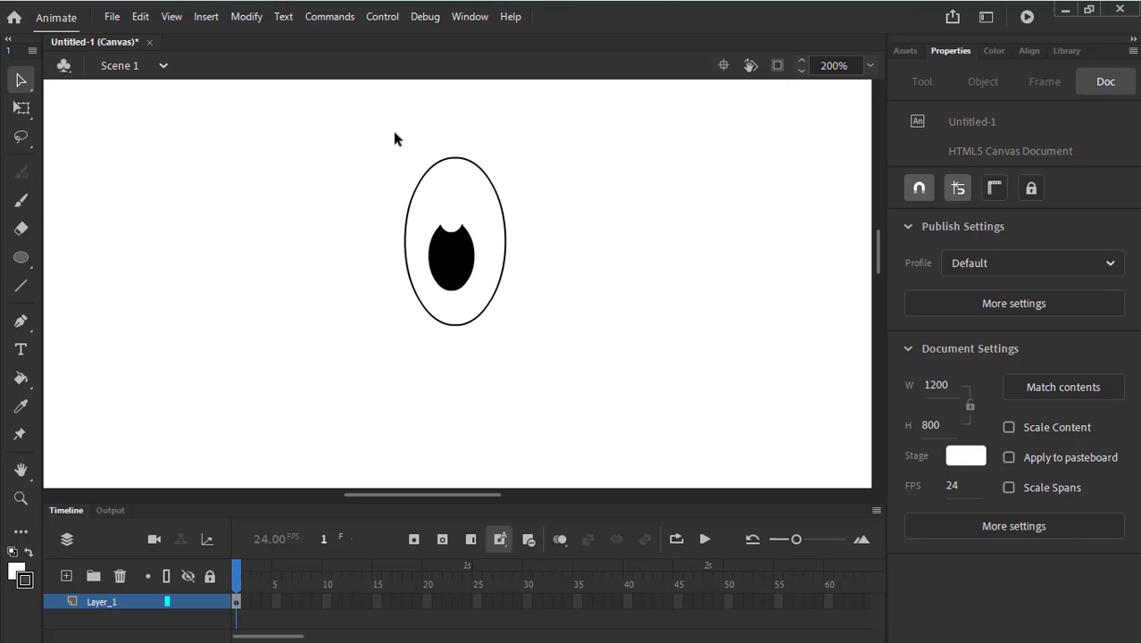
drag(394, 132, 550, 377)
click(594, 342)
click(870, 64)
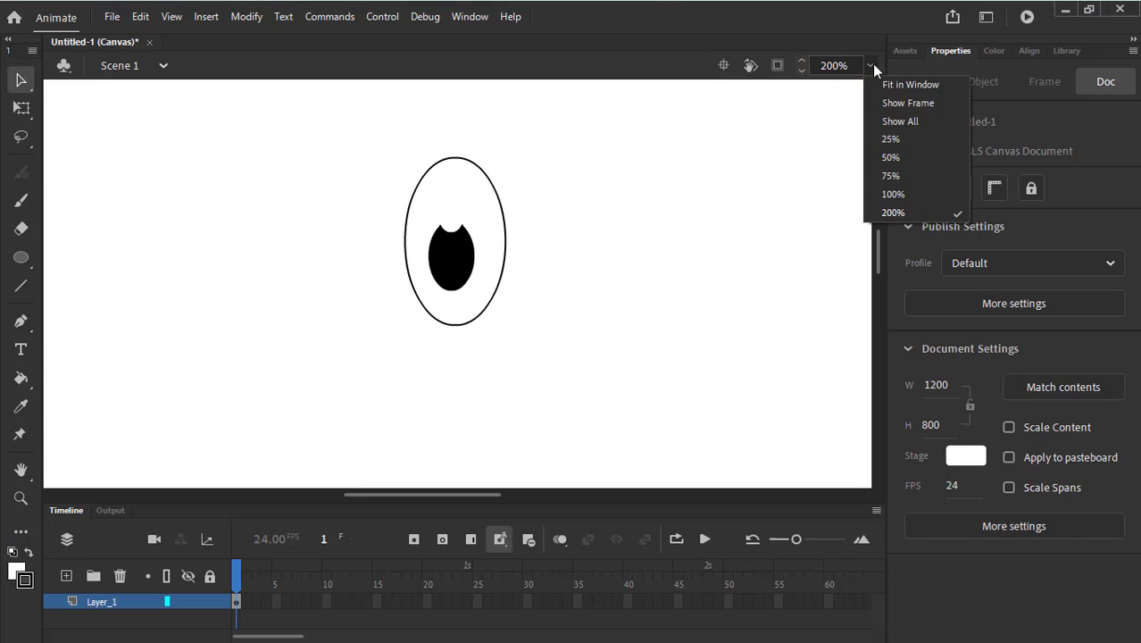
click(778, 180)
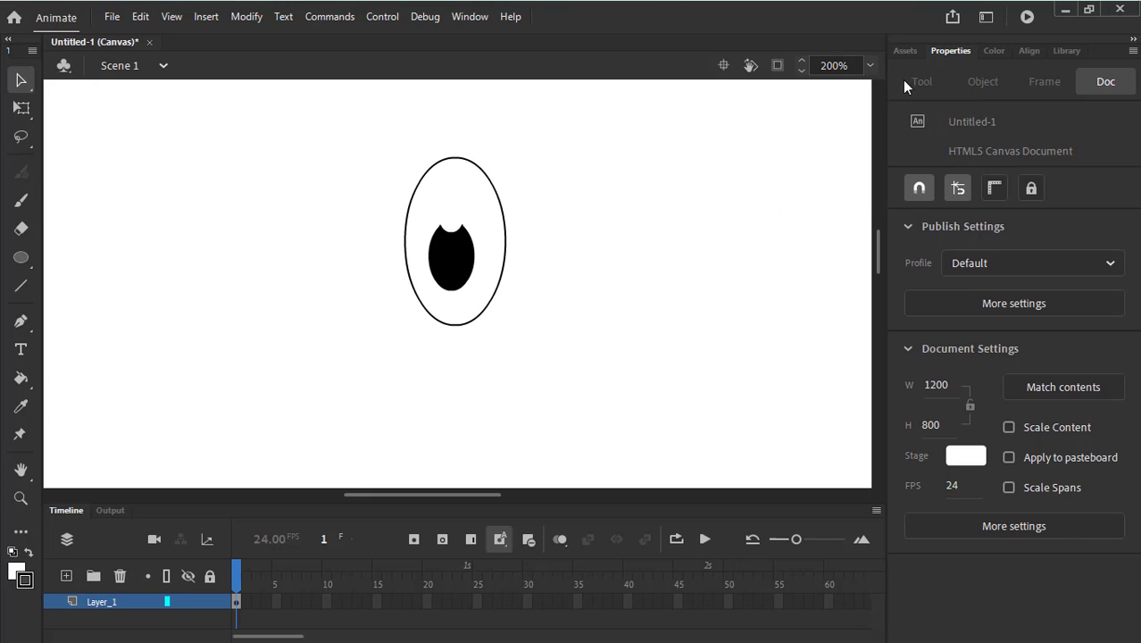
click(871, 65)
click(725, 154)
Draw a slanted line spanning about 120 px horizontally across the upper part of the eye, rising to the right
click(22, 288)
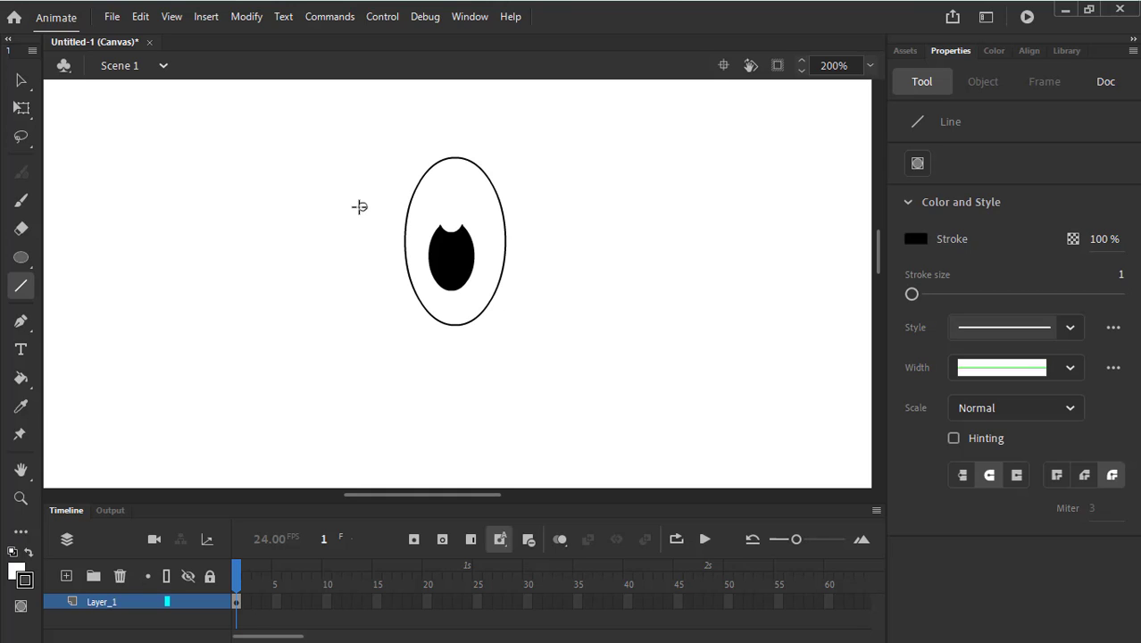
drag(359, 207, 561, 149)
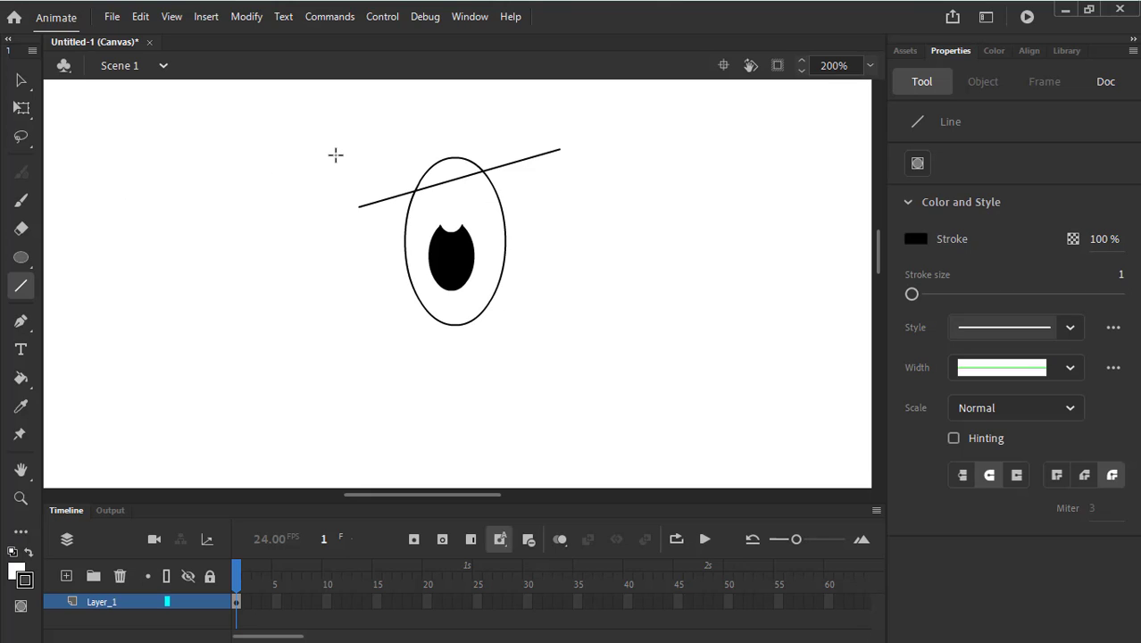
key(v)
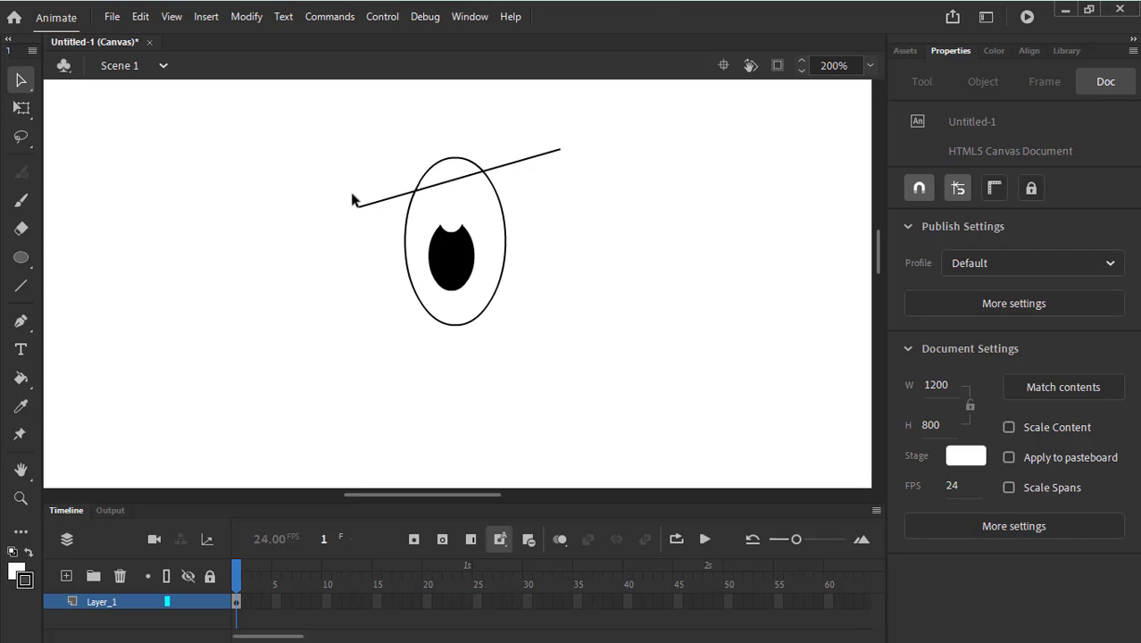
drag(555, 153, 560, 151)
Delete the part of the white oval's fill and outline that lies above the slanted line
click(453, 173)
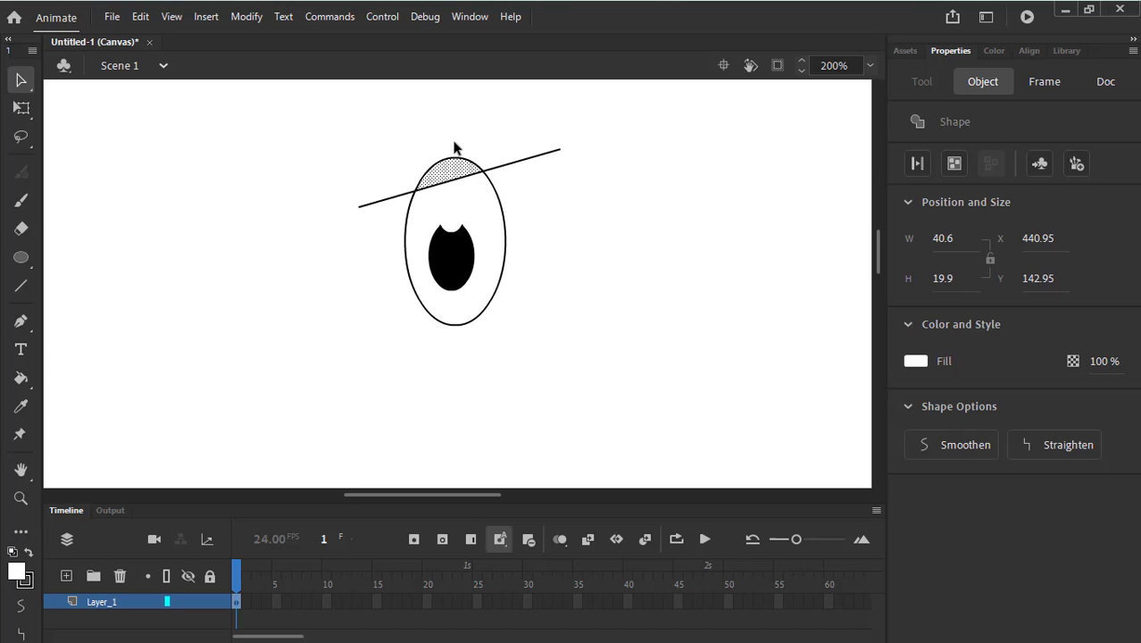
click(452, 151)
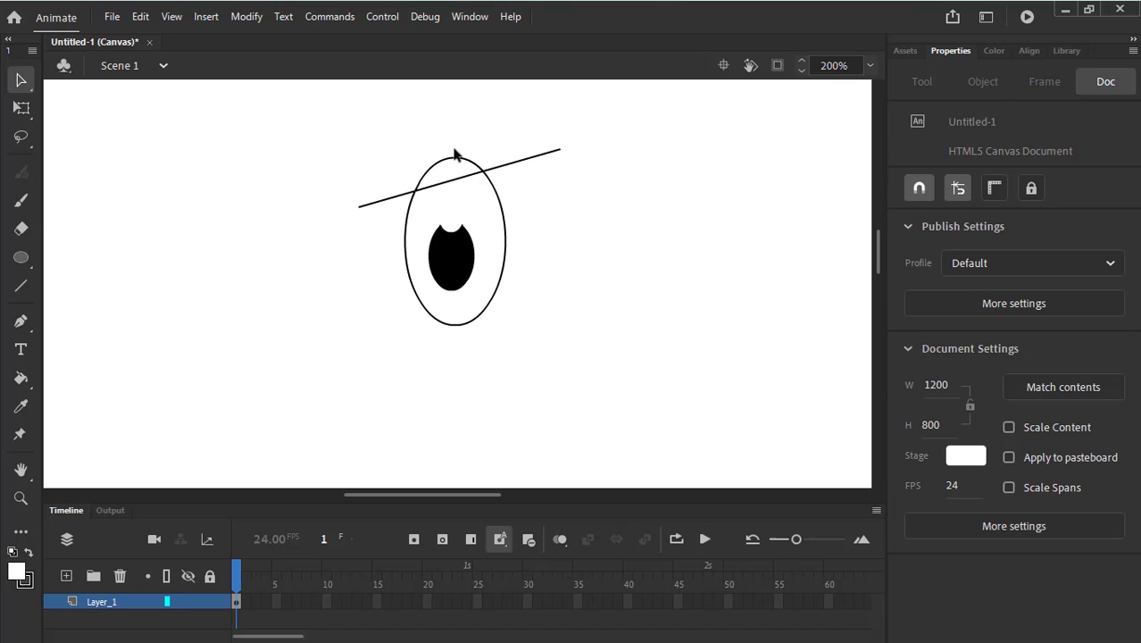
click(452, 161)
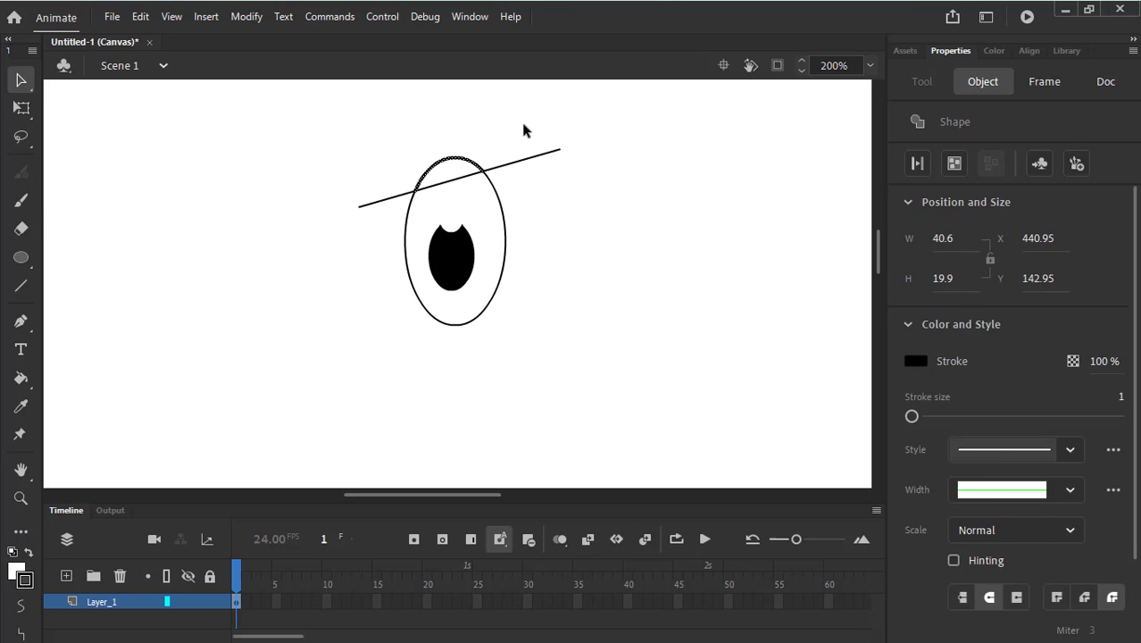
key(Delete)
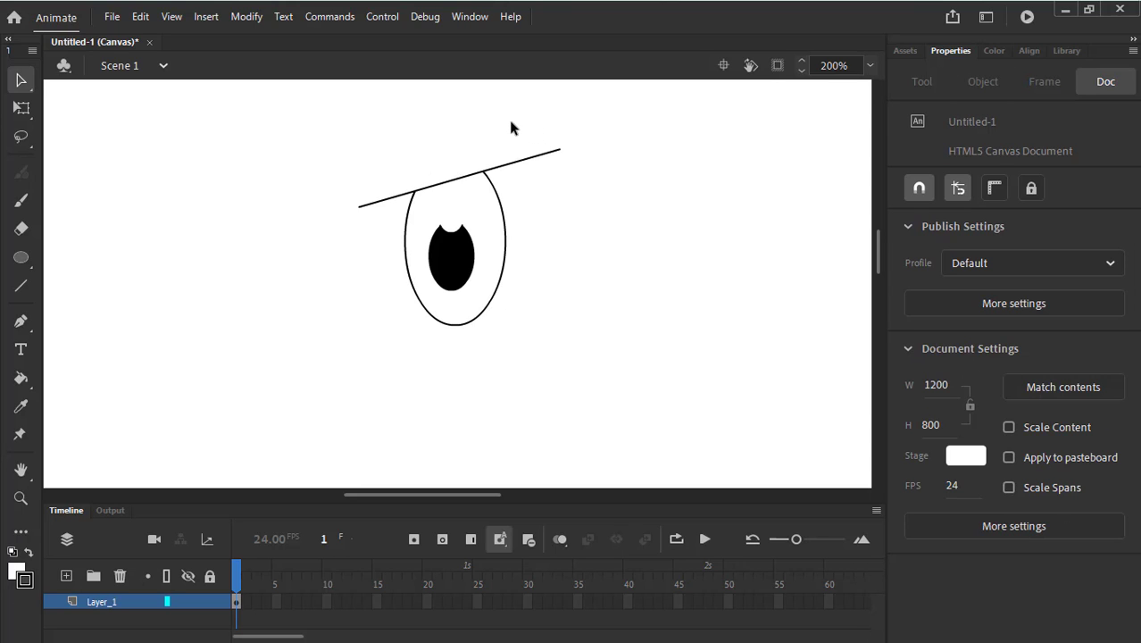
Try a rectangular selection around the whole eye and its slanted line, and clear the selection
drag(576, 236, 603, 187)
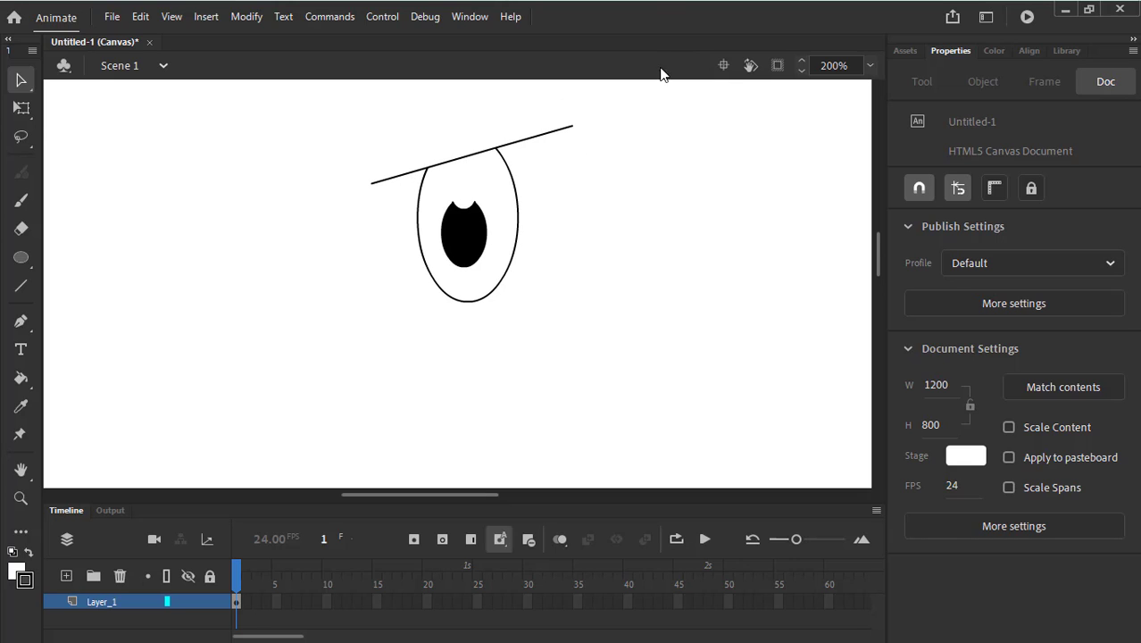
drag(596, 132, 609, 178)
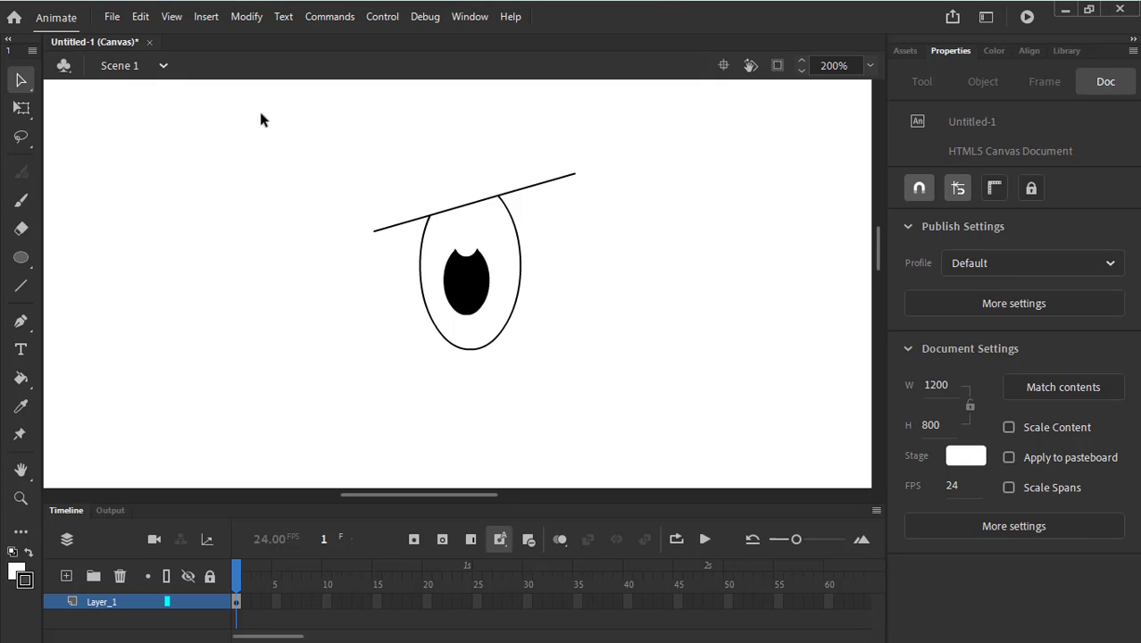
click(20, 83)
mouse_move(256, 93)
mouse_down()
mouse_move(577, 325)
mouse_move(677, 420)
mouse_up()
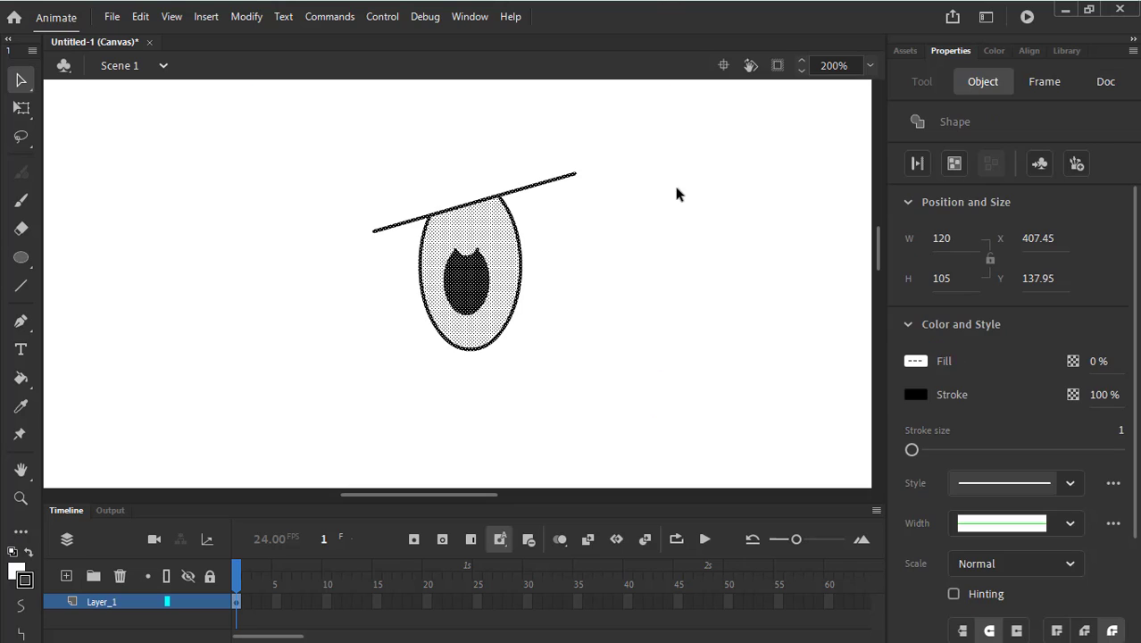
click(624, 156)
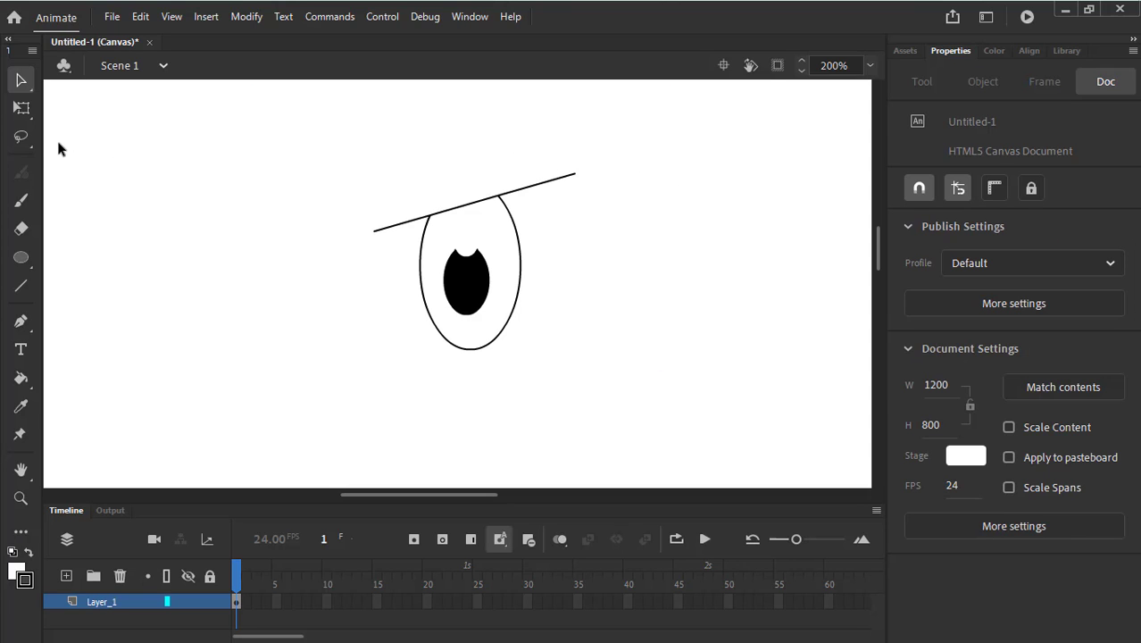
Try selecting the whole eye with the Lasso tool and part of it with a rectangular selection, and clear the selection
click(28, 138)
click(32, 149)
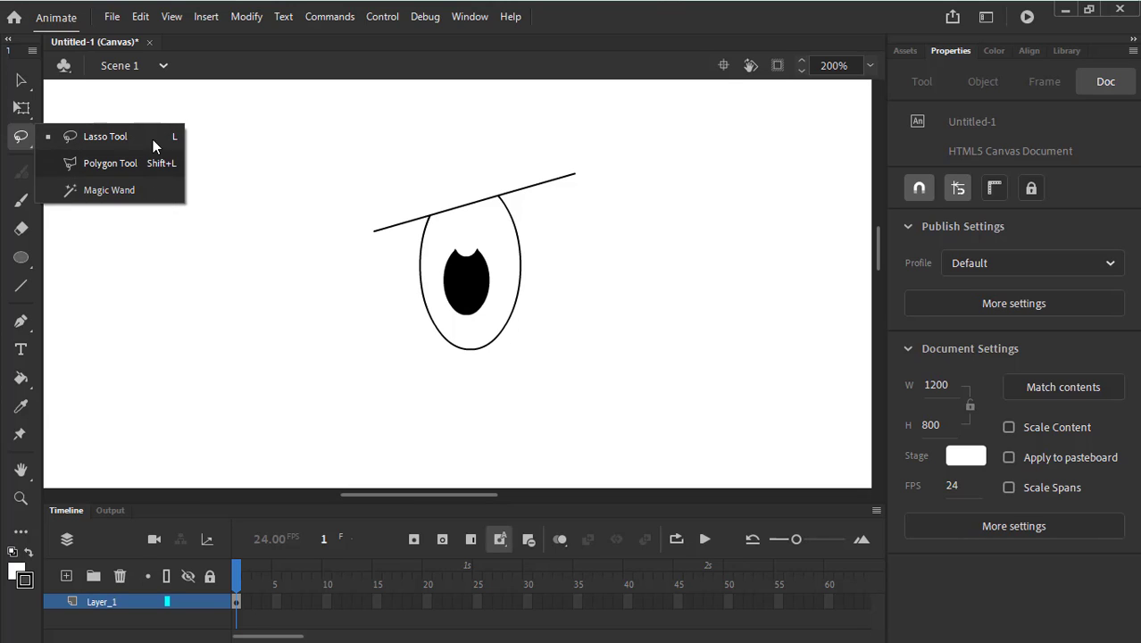
click(148, 139)
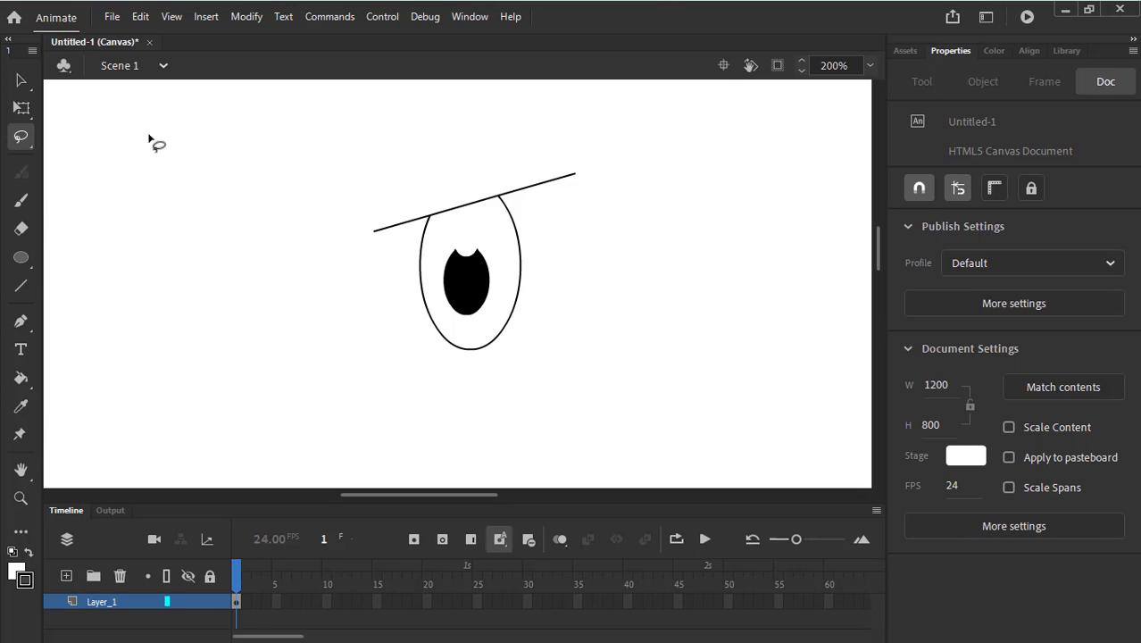
mouse_move(491, 132)
mouse_down()
mouse_move(341, 177)
mouse_move(404, 362)
mouse_move(571, 391)
mouse_move(678, 255)
mouse_move(676, 182)
mouse_move(637, 131)
mouse_move(571, 116)
mouse_move(485, 134)
mouse_up()
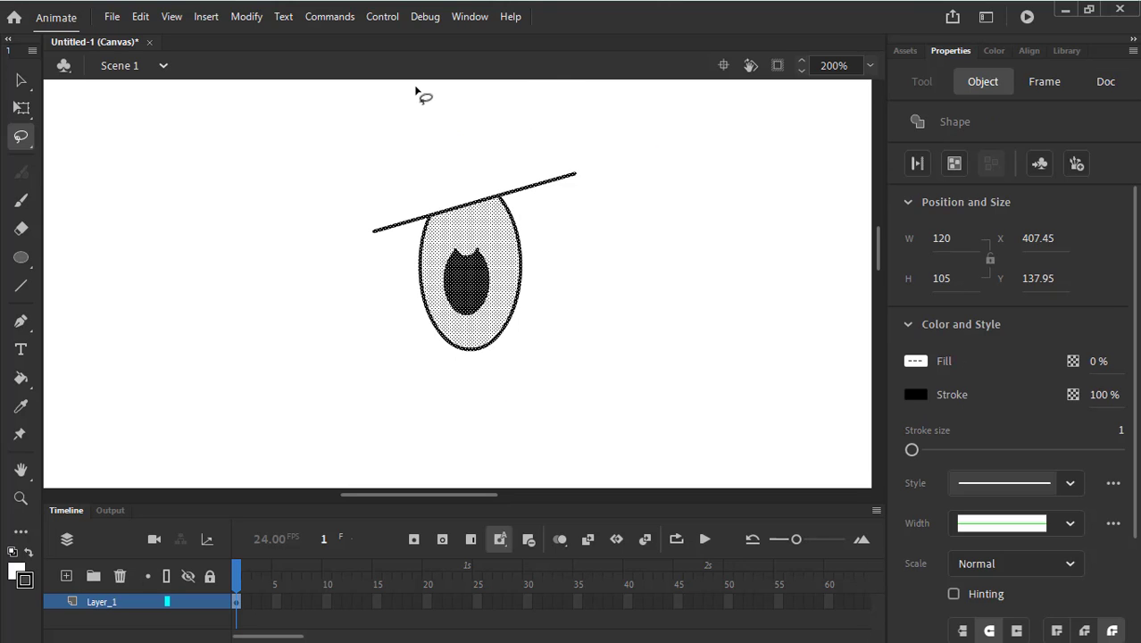
mouse_move(576, 138)
mouse_down()
mouse_move(482, 166)
mouse_move(374, 175)
mouse_move(319, 251)
mouse_move(385, 335)
mouse_move(496, 389)
mouse_move(640, 208)
mouse_move(586, 137)
mouse_move(536, 143)
mouse_up()
key(v)
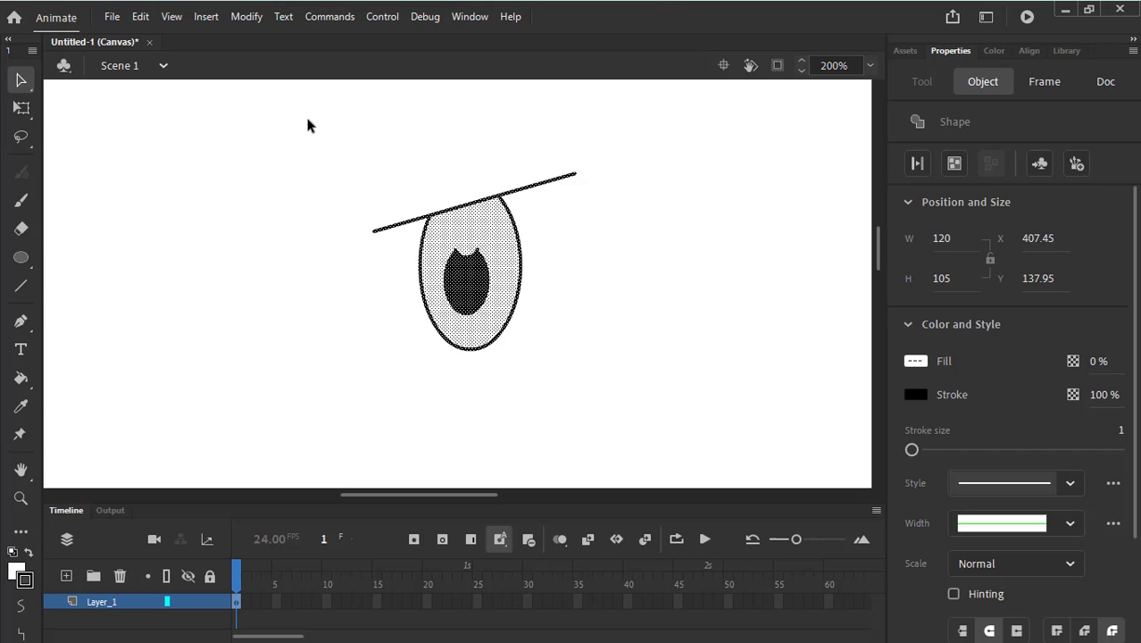
mouse_move(427, 189)
mouse_down()
mouse_move(328, 116)
mouse_move(547, 301)
mouse_move(612, 382)
mouse_move(687, 382)
mouse_move(636, 394)
mouse_up()
click(595, 230)
Select the whole eye, including the pupil and the slanted line, with the Lasso tool
key(l)
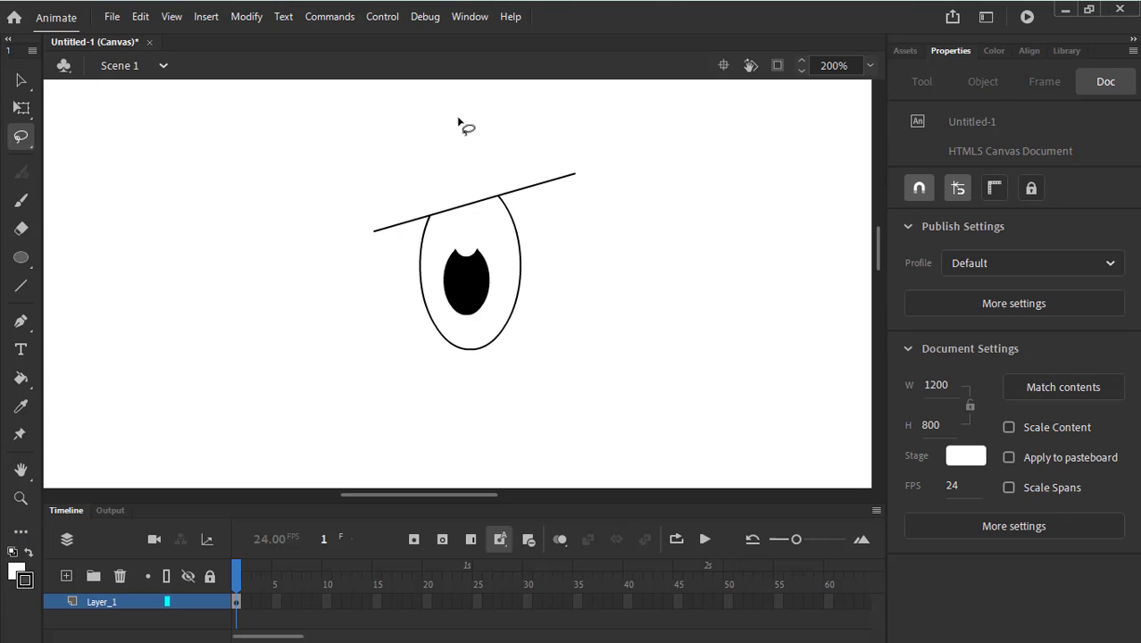
mouse_move(576, 145)
mouse_down()
mouse_move(463, 161)
mouse_move(351, 204)
mouse_move(394, 336)
mouse_move(544, 351)
mouse_move(569, 249)
mouse_move(636, 181)
mouse_move(625, 130)
mouse_up()
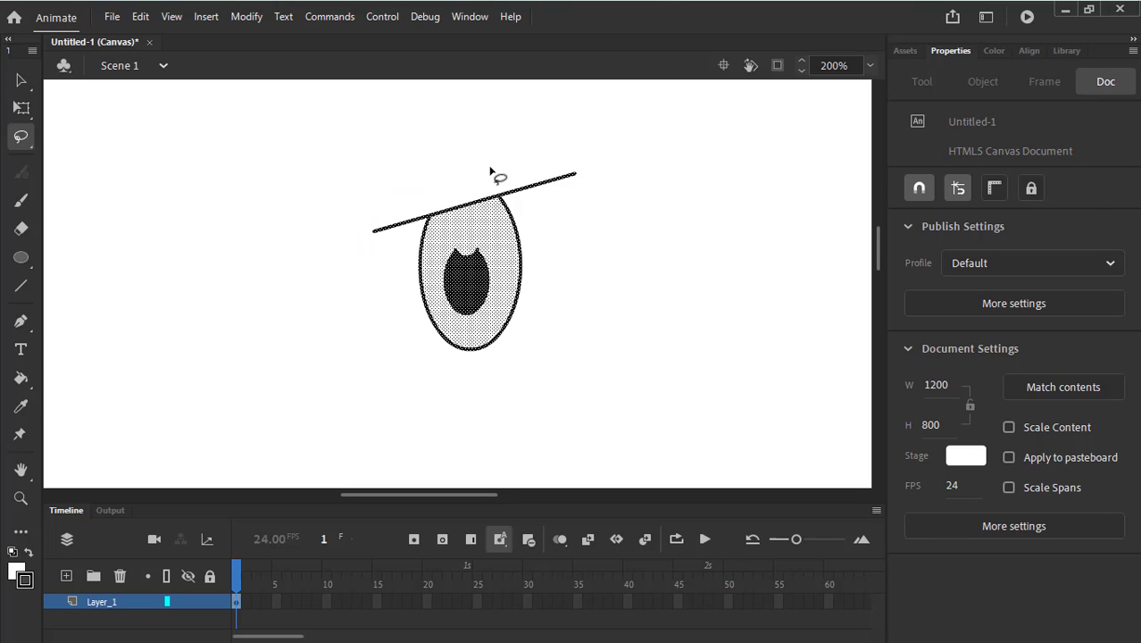
click(24, 149)
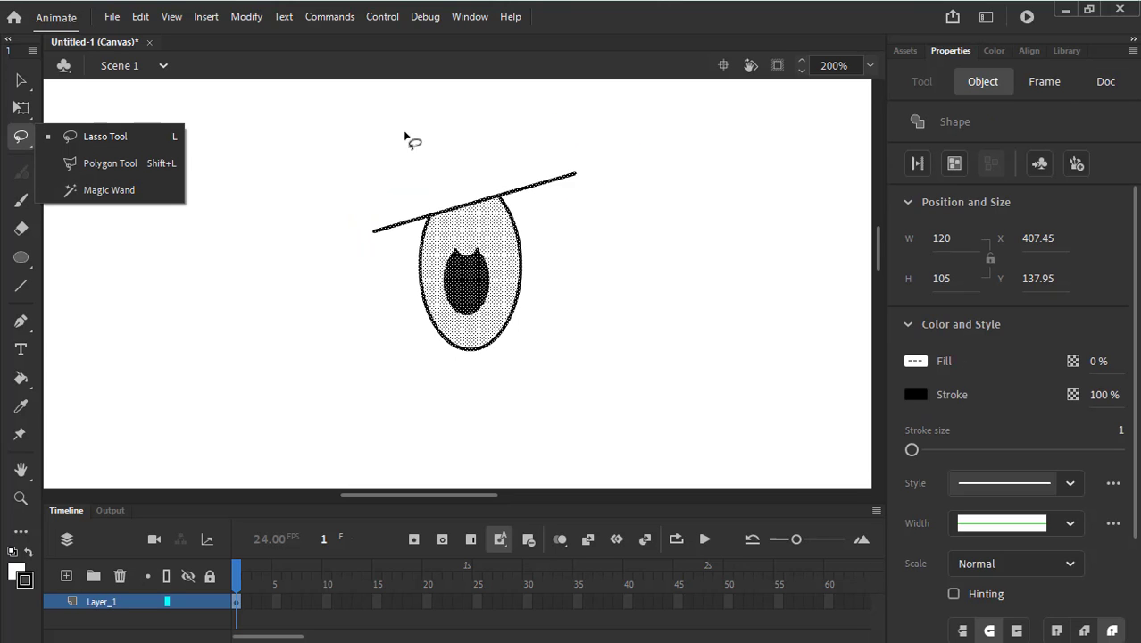
click(174, 136)
mouse_move(501, 130)
mouse_down()
mouse_move(344, 261)
mouse_move(663, 234)
mouse_move(664, 125)
mouse_up()
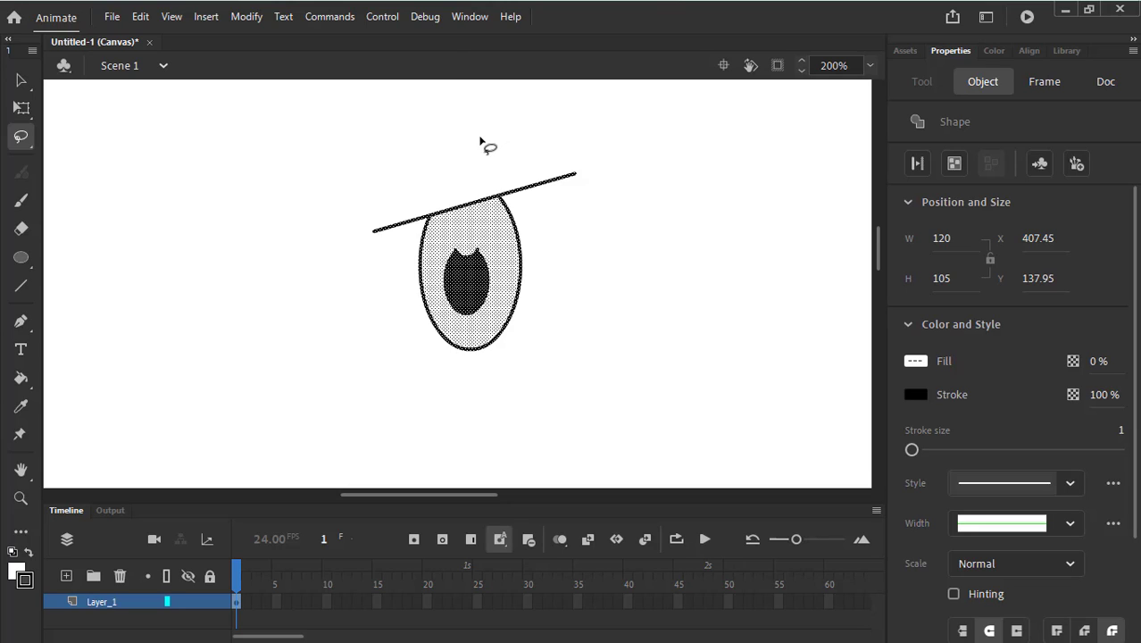
key(v)
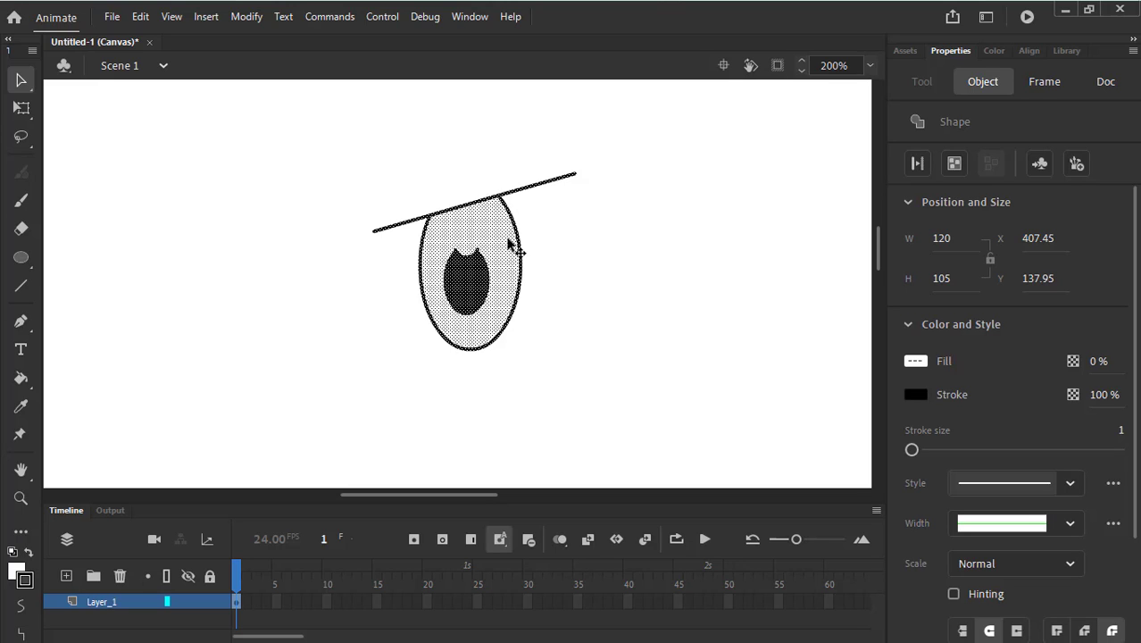
Copy the whole eye with its slanted line and paste the copy in the center of the view
click(511, 243)
mouse_move(250, 116)
mouse_down()
mouse_move(343, 154)
mouse_move(703, 437)
mouse_up()
right_click(485, 230)
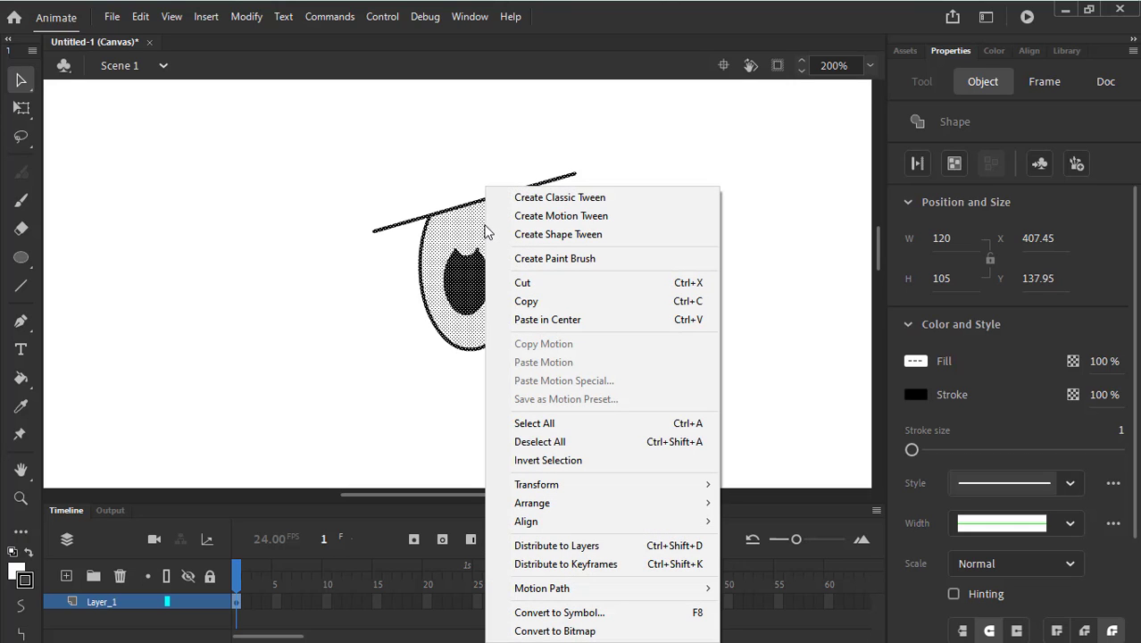
click(544, 301)
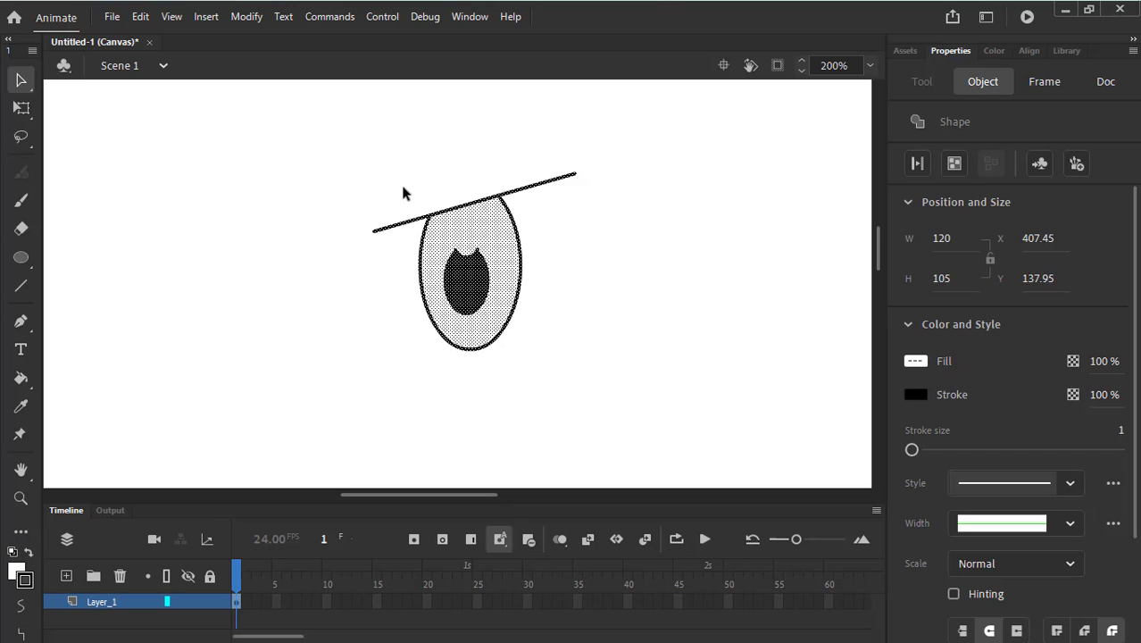
right_click(218, 285)
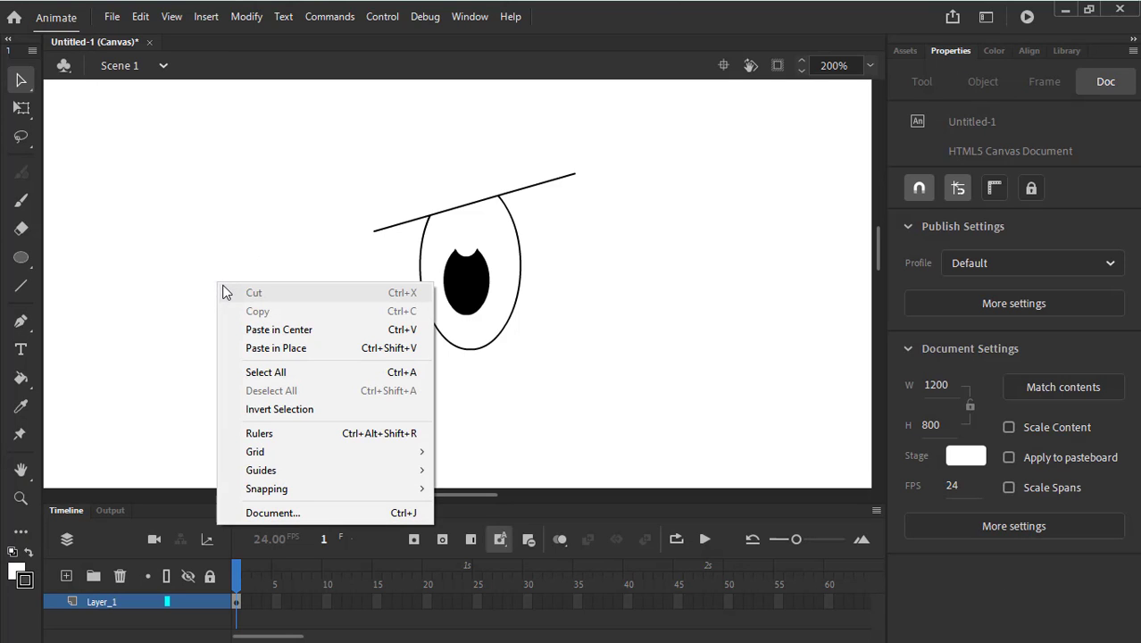
click(327, 332)
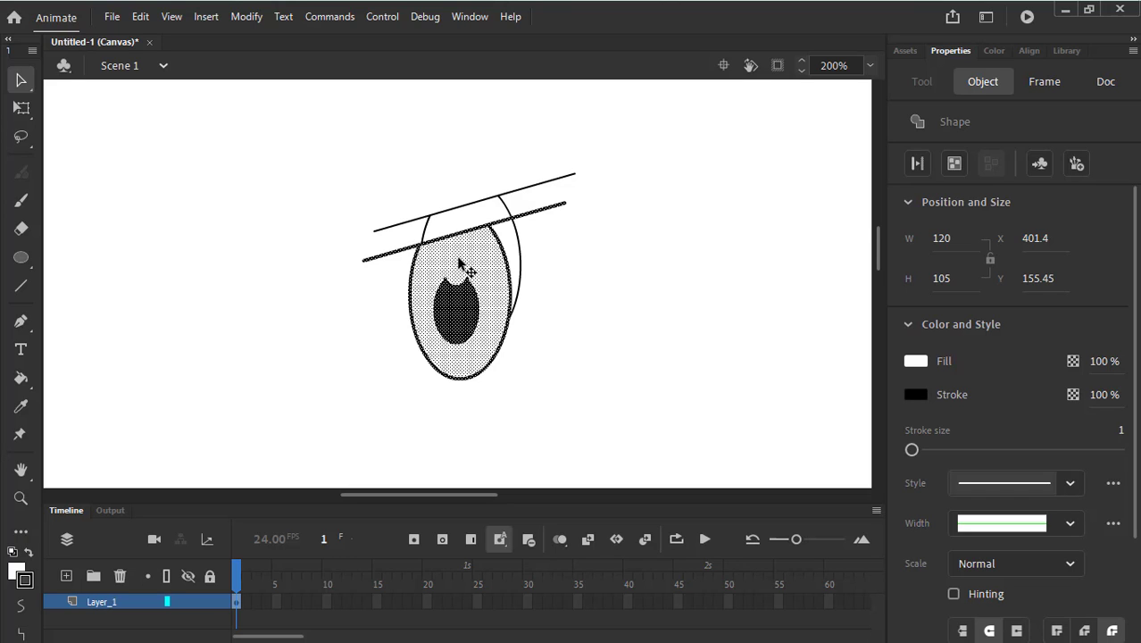
Move the pasted eye copy clear of the original eye, to its left
key(shift+Left)
key(shift+Left)
key(shift+Left)
key(shift+Left)
key(shift+Left)
key(shift+Left)
key(shift+Left)
key(shift+Left)
key(shift+Left)
key(shift+Left)
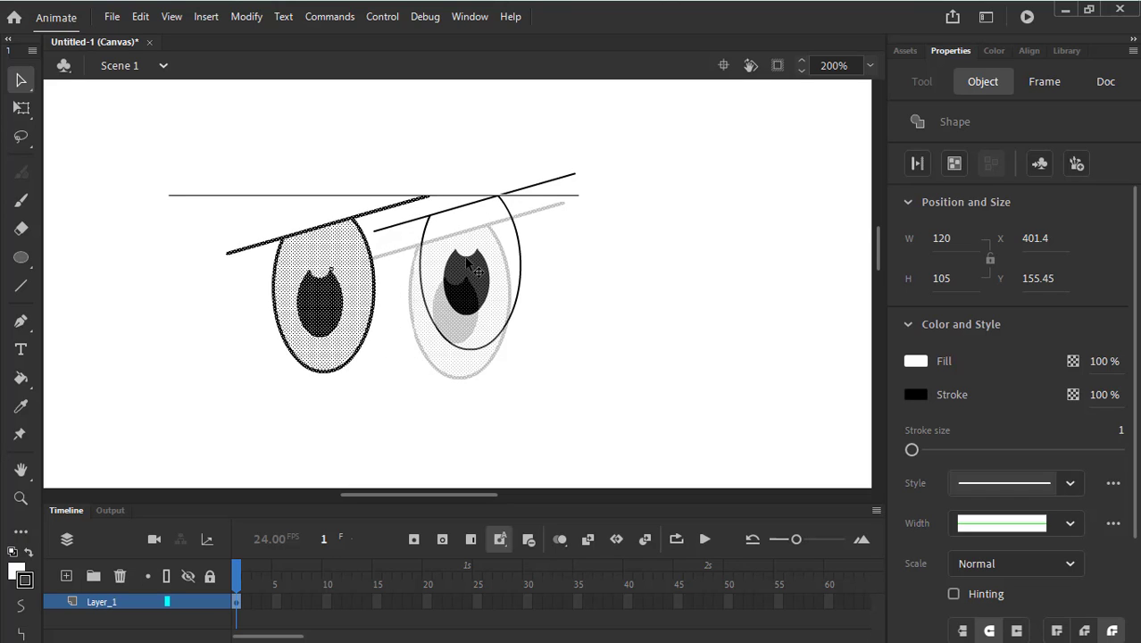
key(Down)
key(Down)
key(Down)
key(Down)
key(Down)
key(Up)
key(Up)
key(Up)
key(Up)
key(Up)
key(Up)
key(Up)
key(Up)
key(Down)
key(Down)
key(Down)
key(Down)
key(Down)
key(Down)
key(Down)
key(Down)
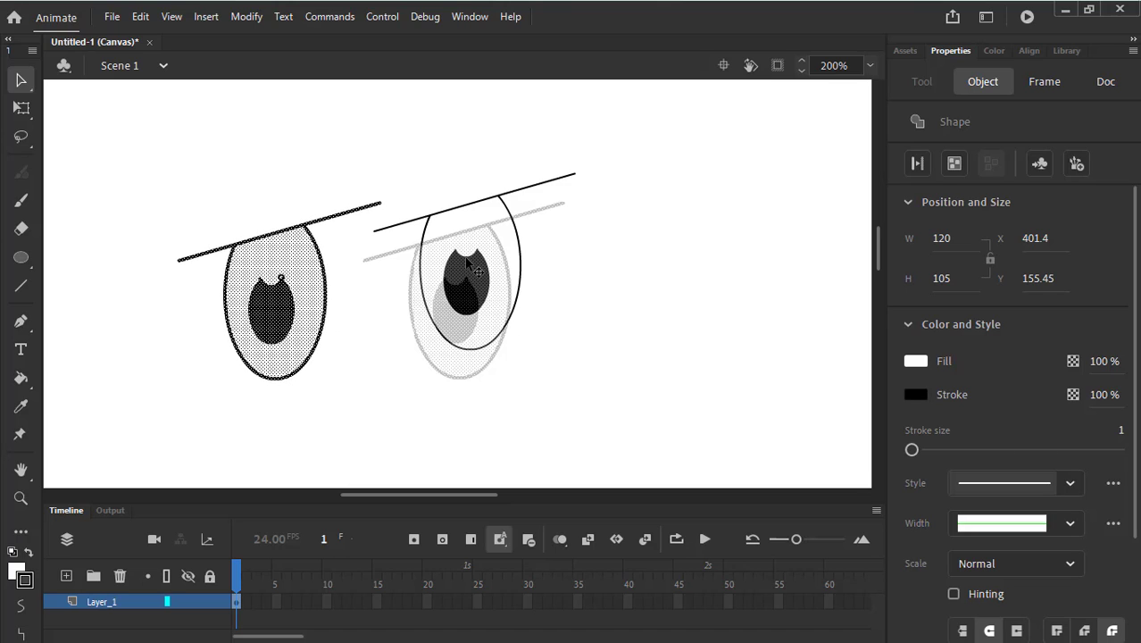
key(Left)
key(Left)
key(Left)
key(Left)
key(Left)
drag(466, 264, 319, 237)
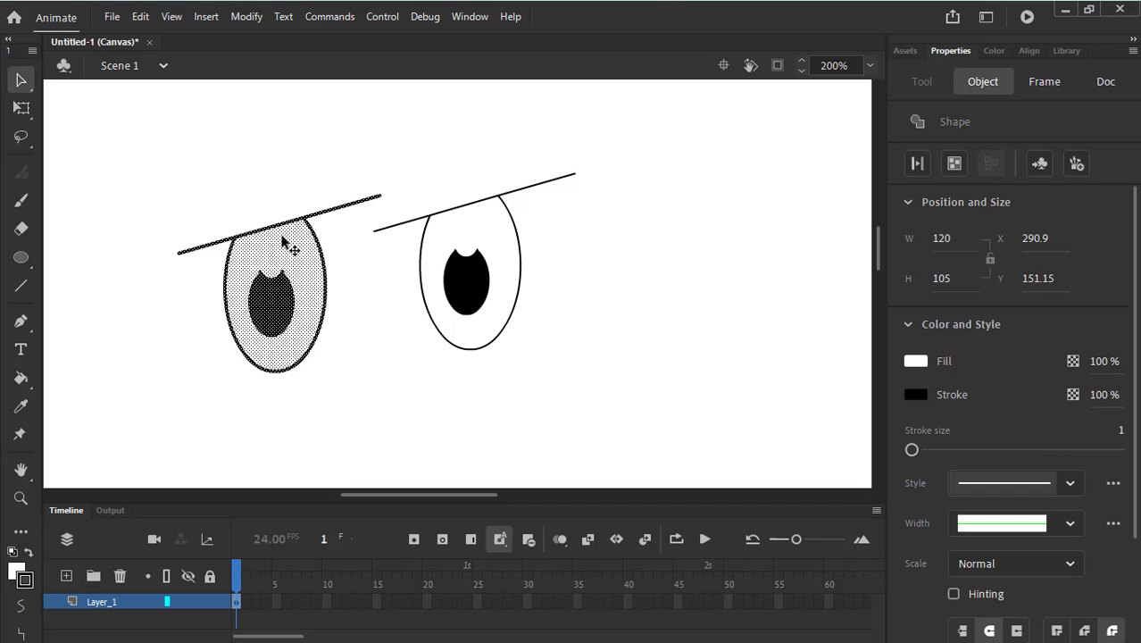
Flip the copied eye horizontally and move it level with the original eye so that they form a mirrored pair
right_click(283, 250)
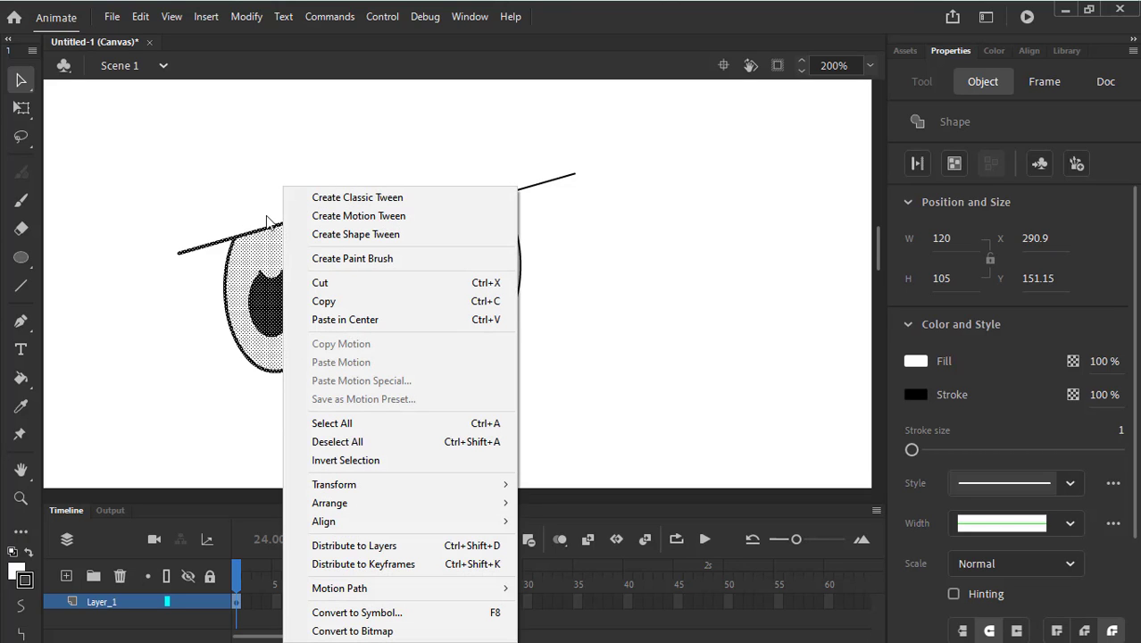
mouse_move(407, 488)
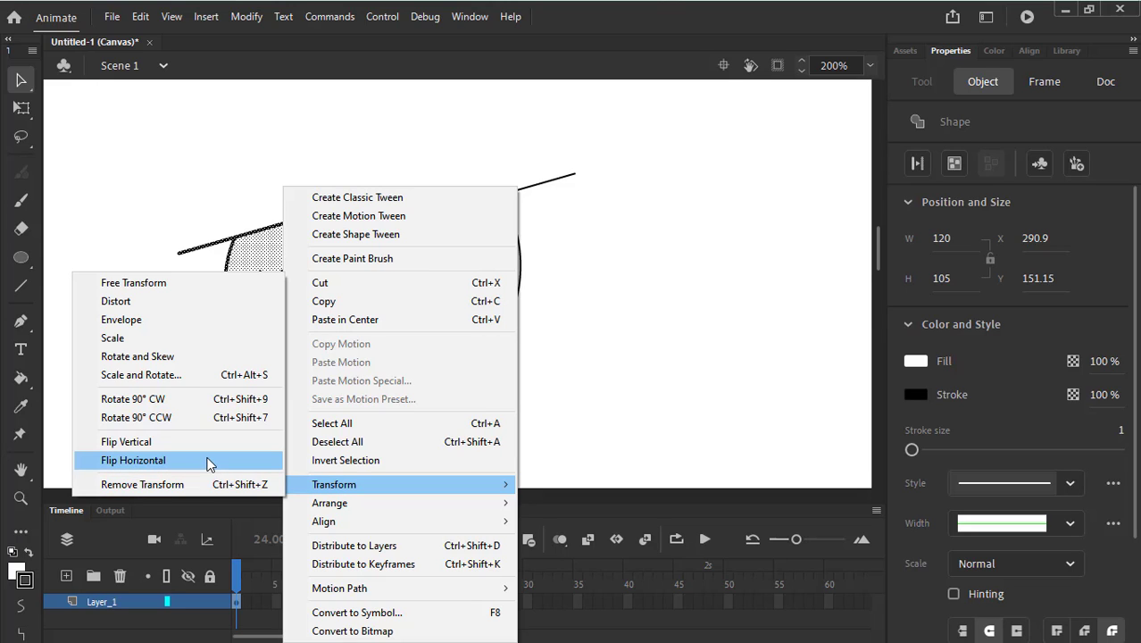
click(215, 460)
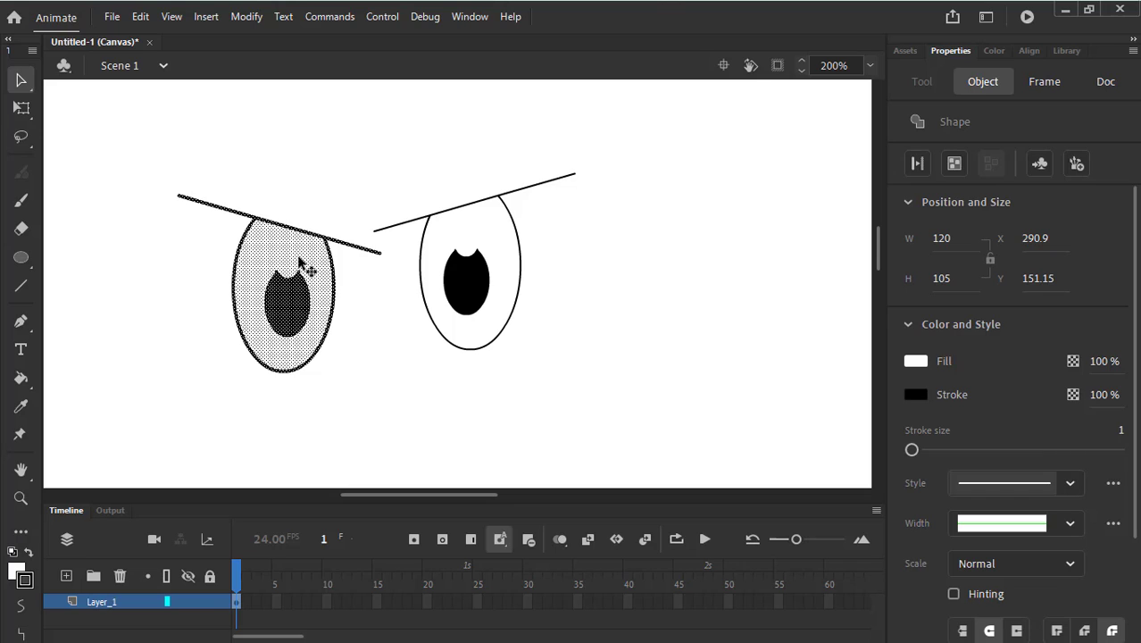
drag(302, 260, 260, 239)
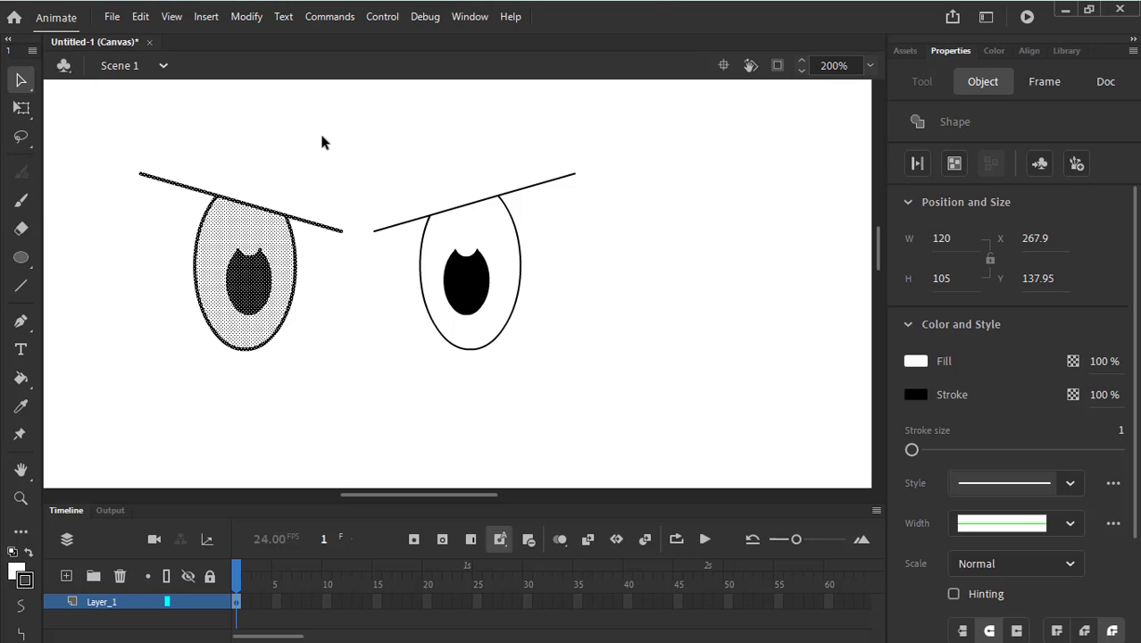
Shrink the mirrored eye with Free Transform to about 103 by 78 and skew it slightly sideways
click(29, 114)
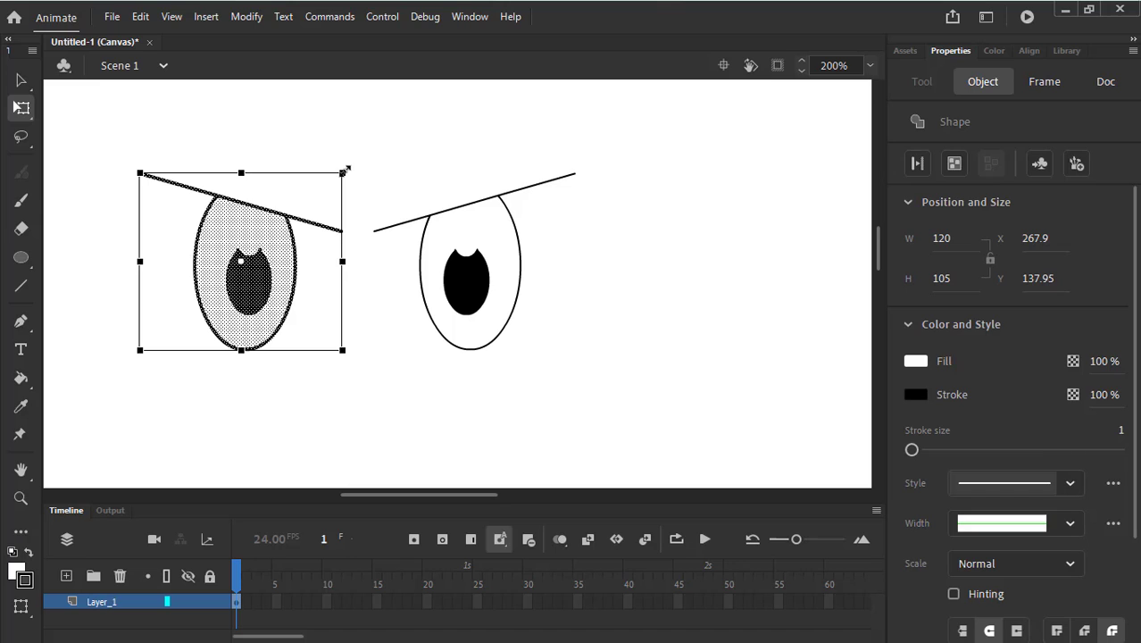
drag(345, 171, 331, 186)
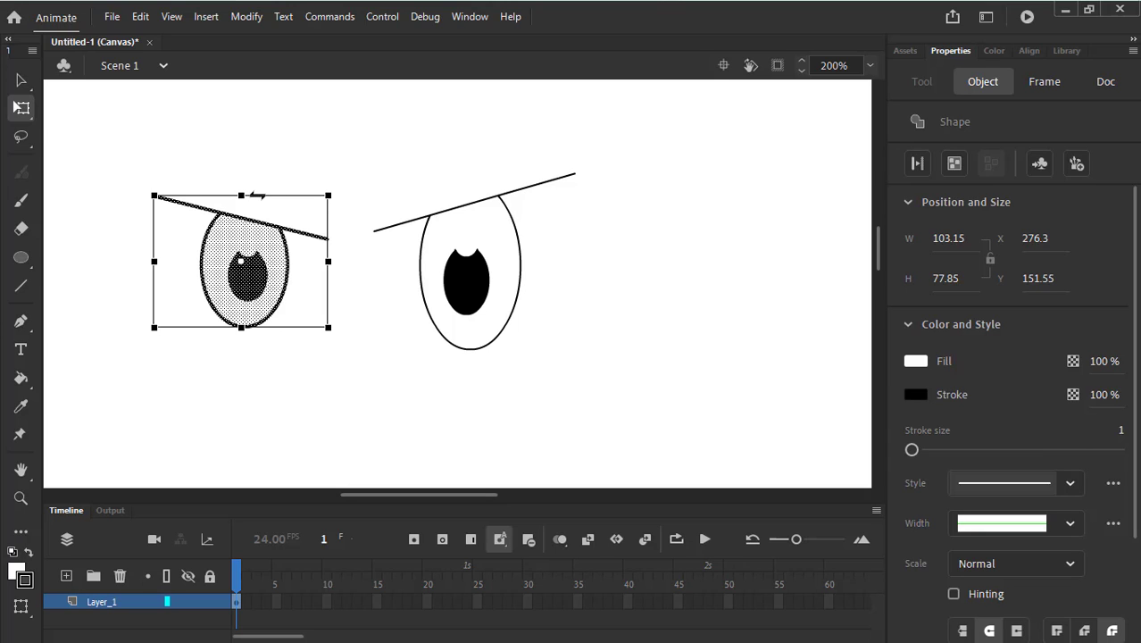
drag(257, 195, 254, 194)
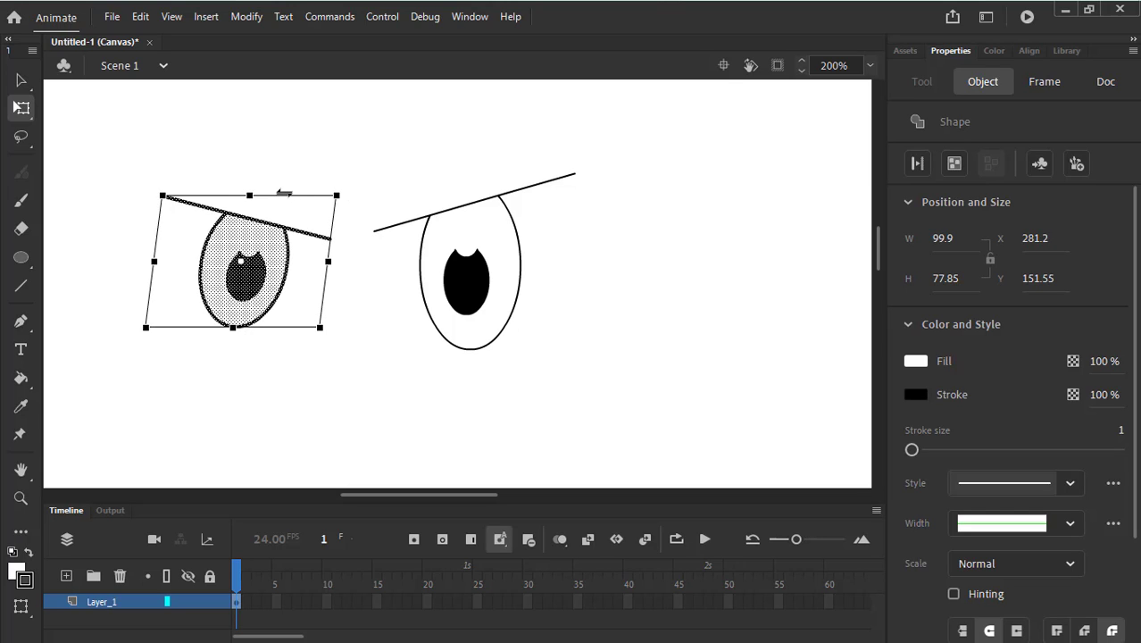
drag(284, 193, 282, 193)
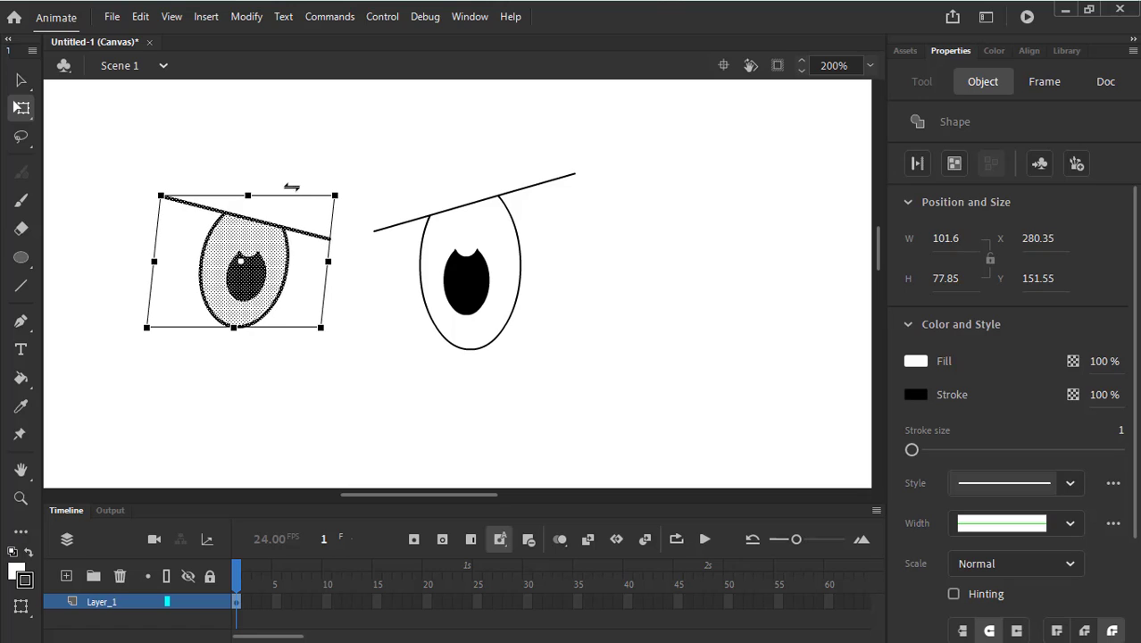
click(437, 148)
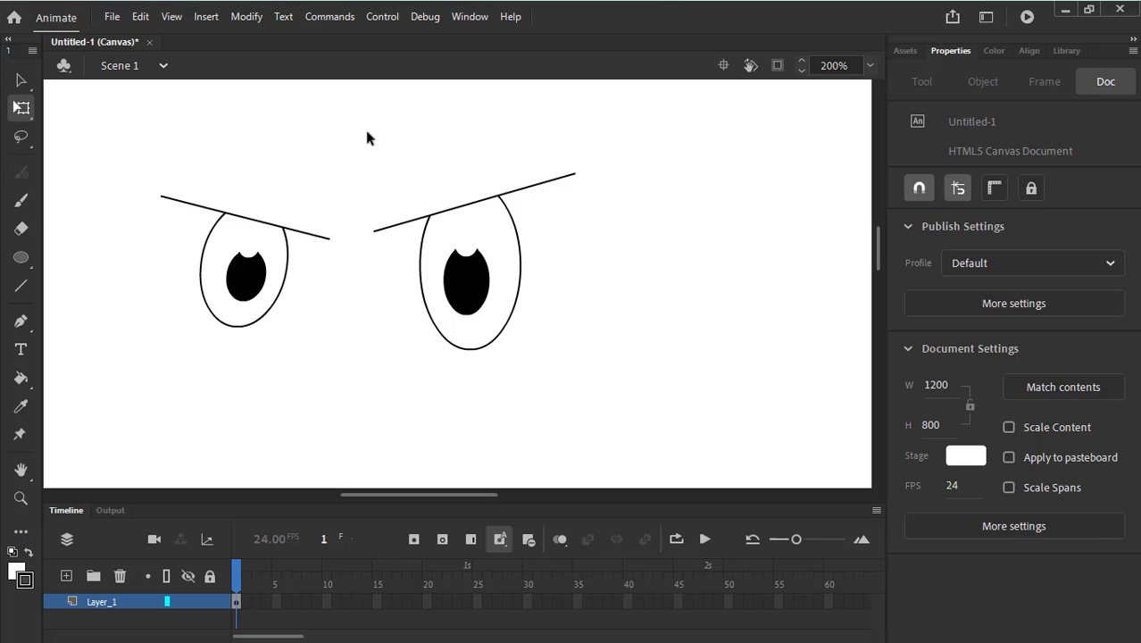
click(869, 66)
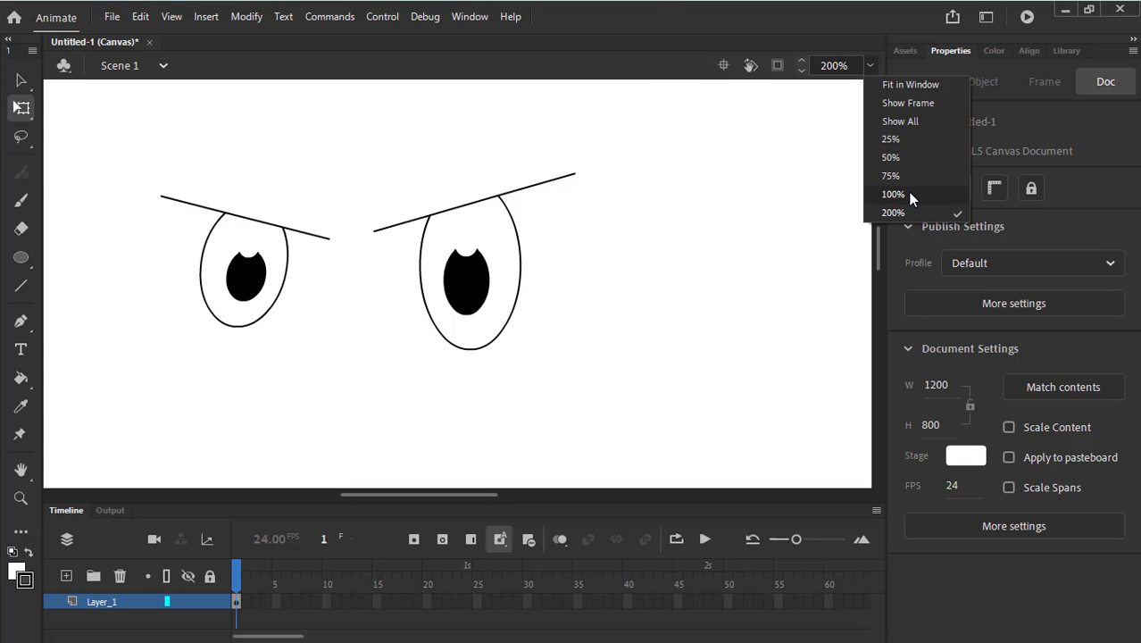
click(894, 194)
click(870, 66)
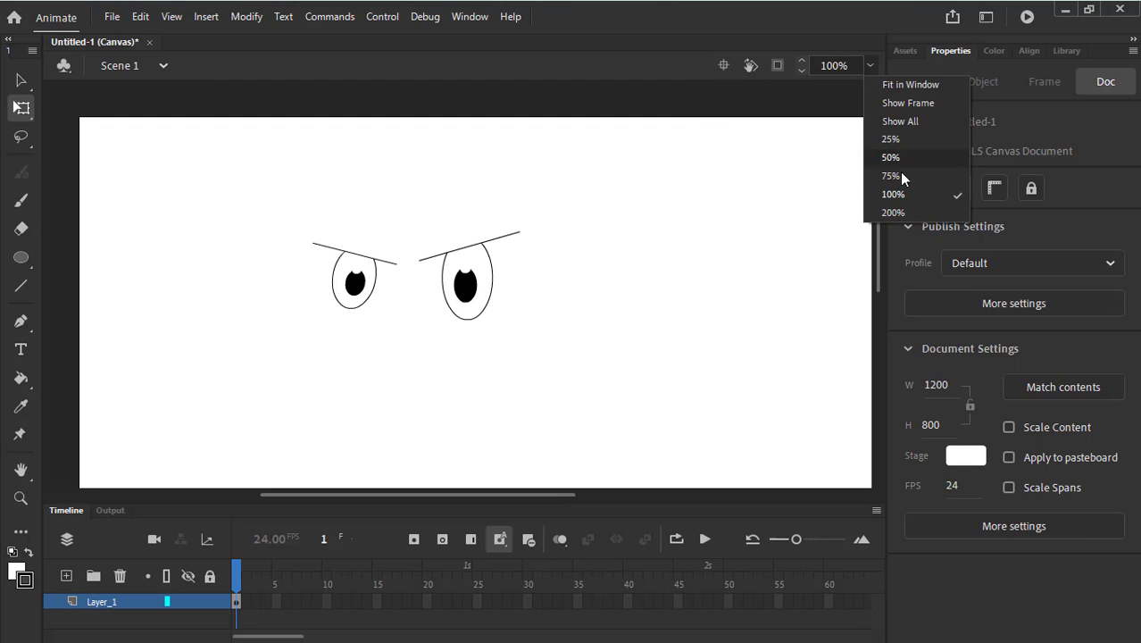
click(895, 183)
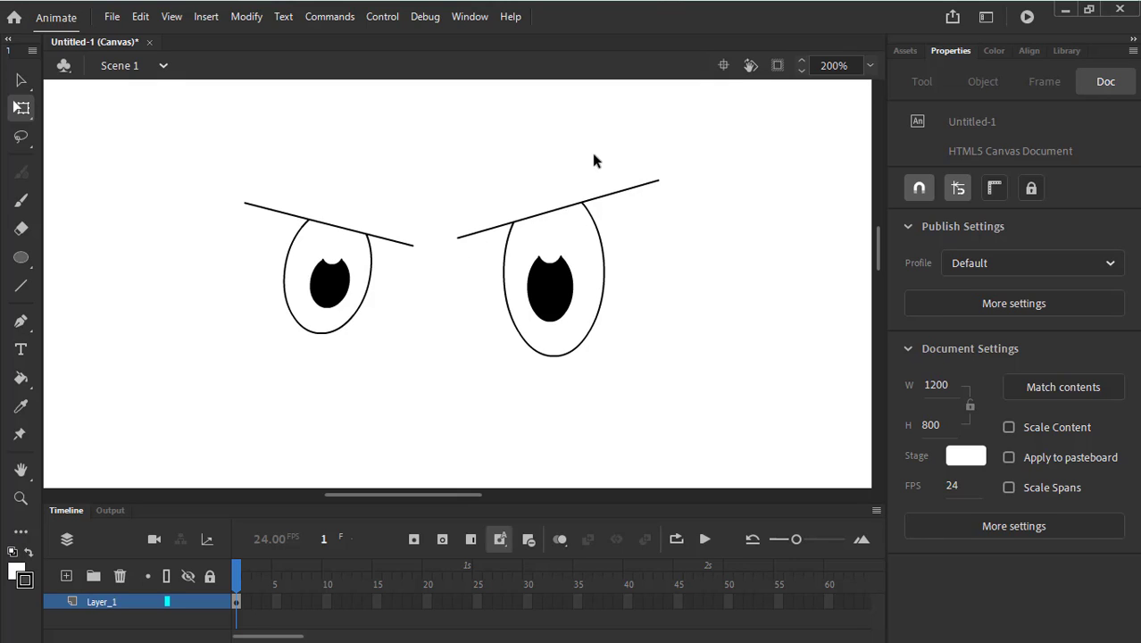
Try picking the Width tool from the additional tools, and return to the Selection tool
click(21, 534)
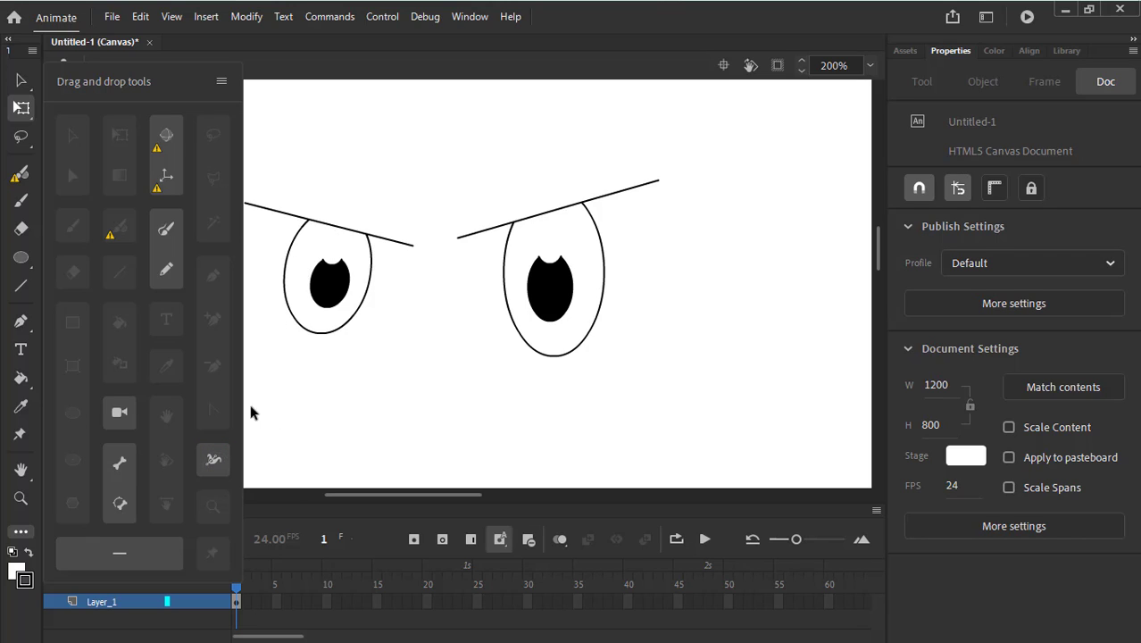
click(212, 459)
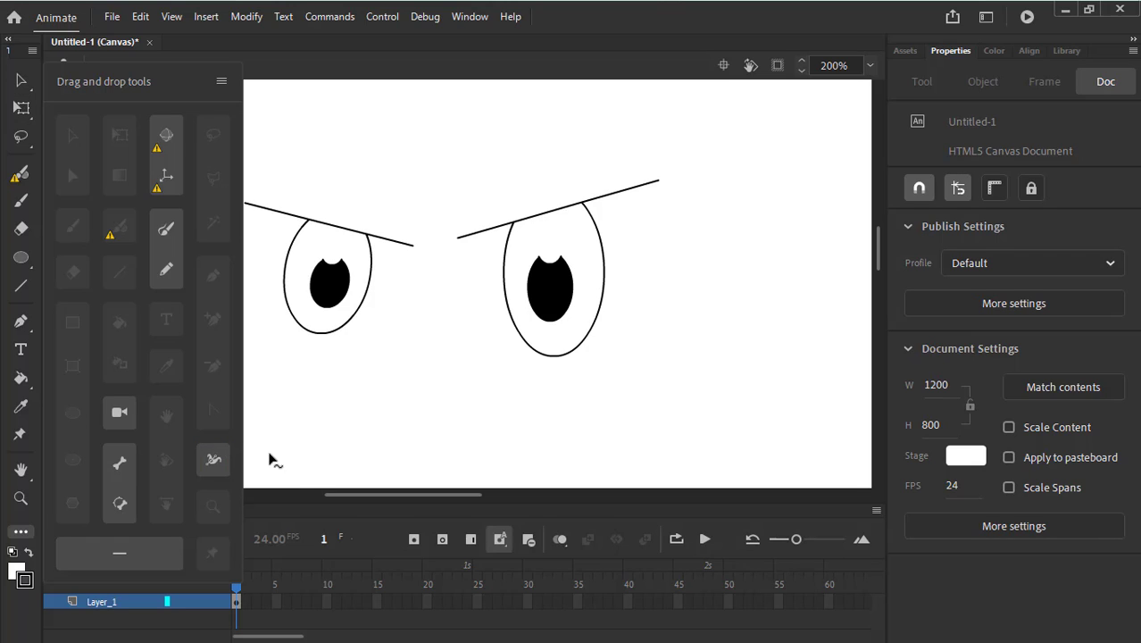
click(291, 434)
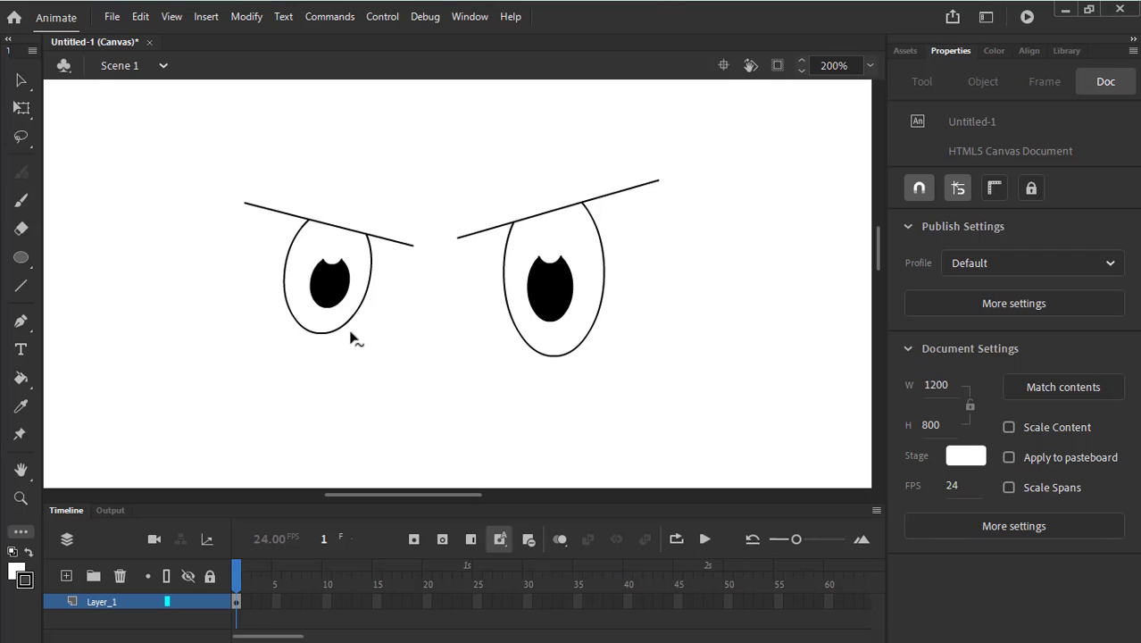
key(v)
click(33, 89)
click(159, 82)
Add the Width tool to the tool set between the Line and Pen tools
click(22, 533)
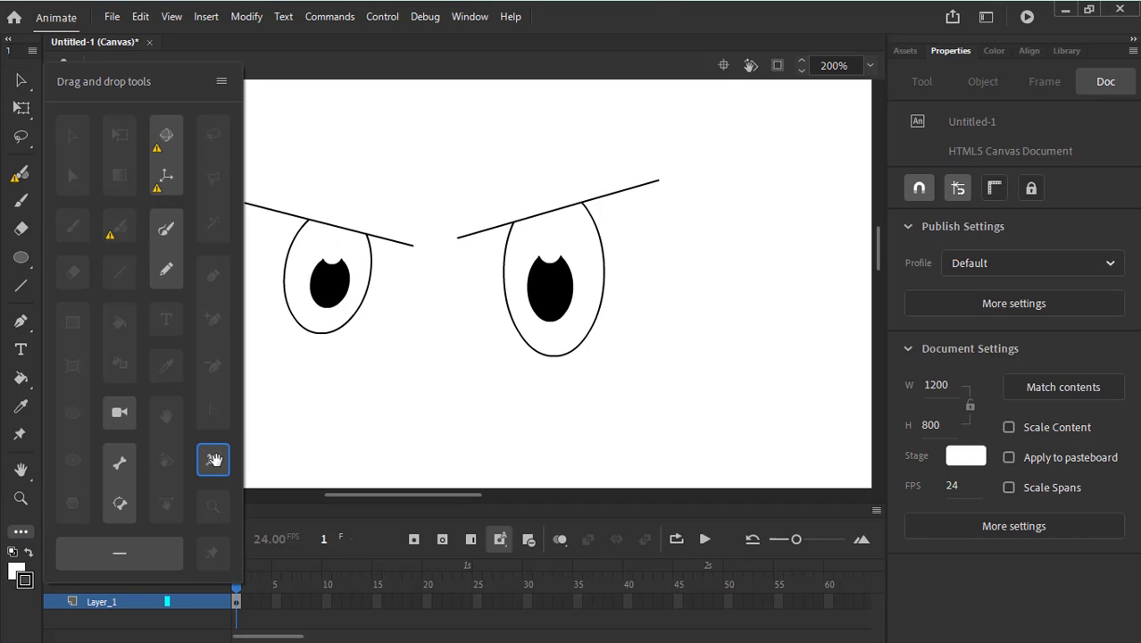
drag(214, 458, 32, 320)
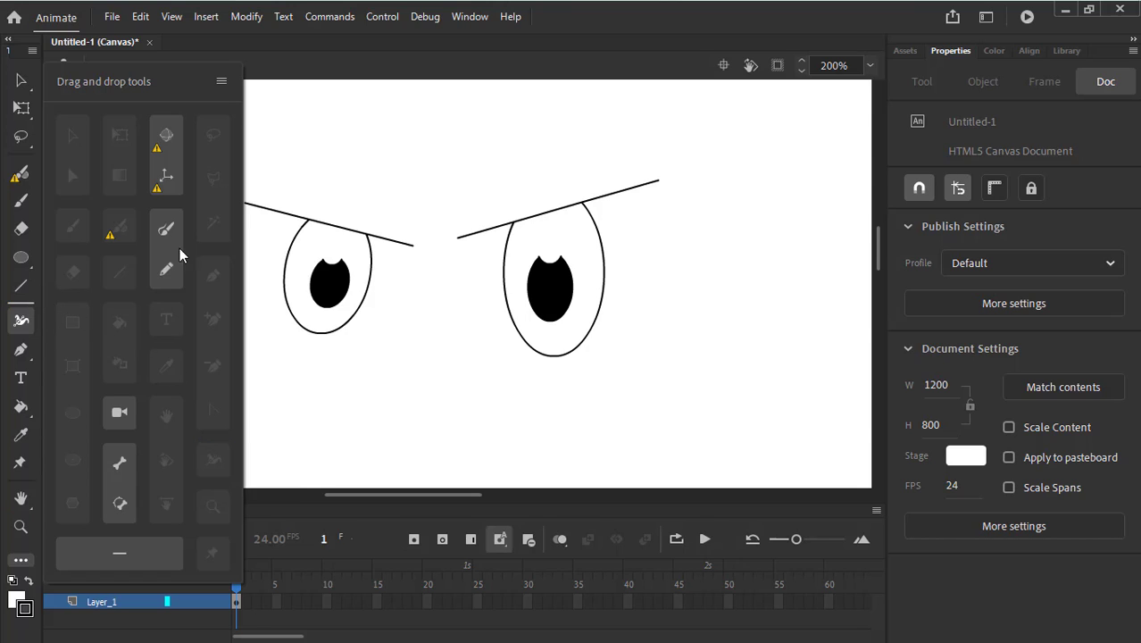
click(295, 94)
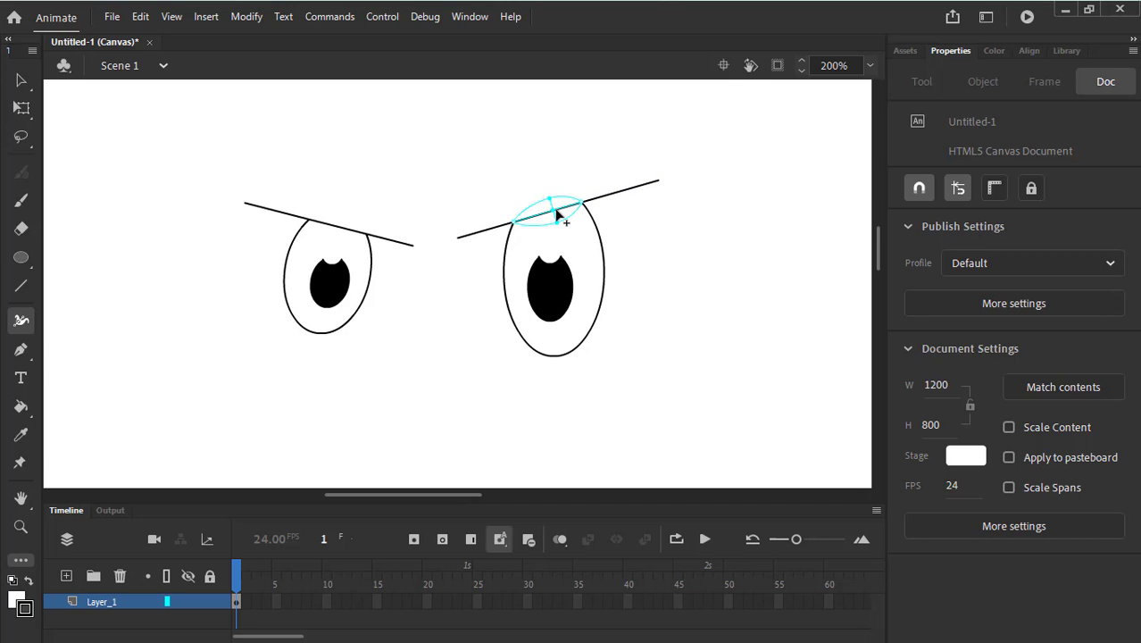
Try widening the middle of the original eye's slanted line with the Width tool, and undo the change
drag(554, 214, 555, 199)
key(ctrl+z)
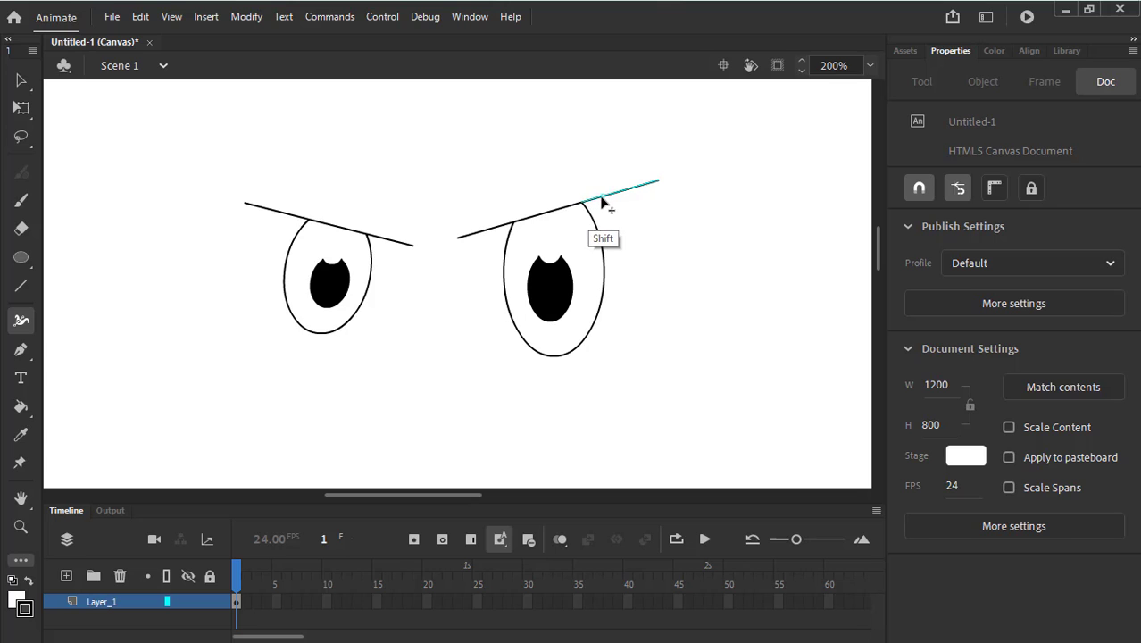
key(v)
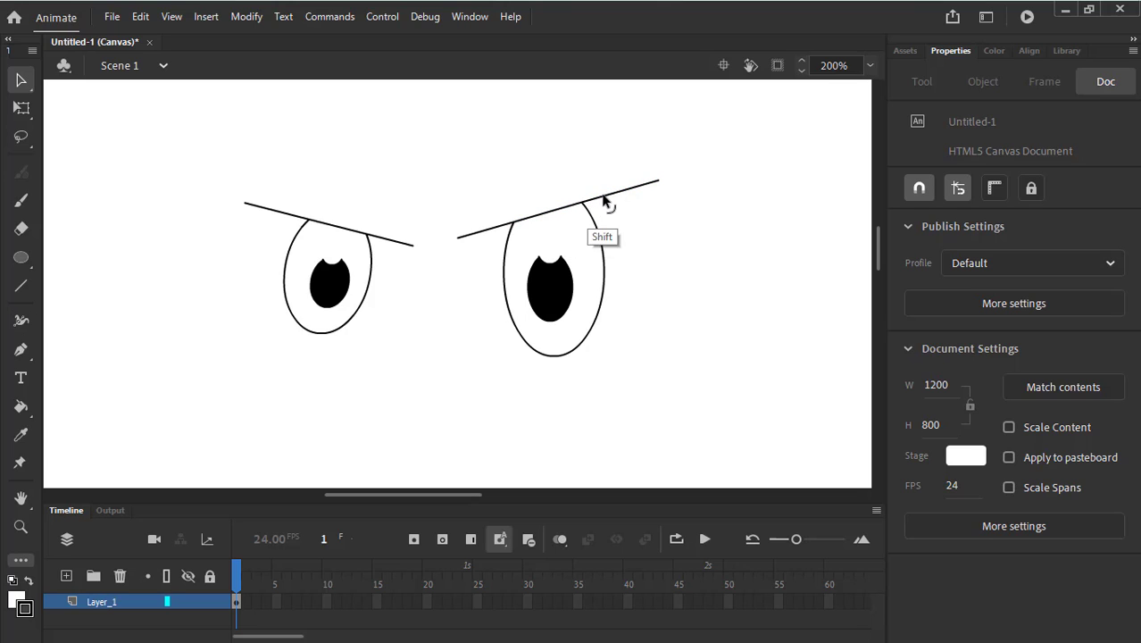
click(581, 203)
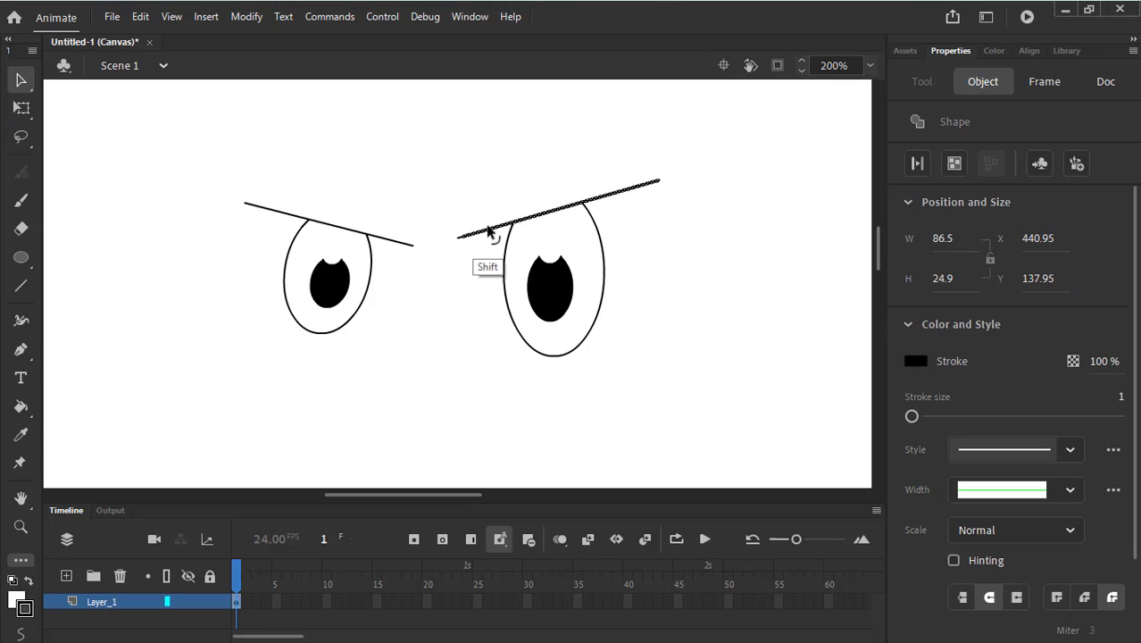
shift+click(487, 229)
click(606, 226)
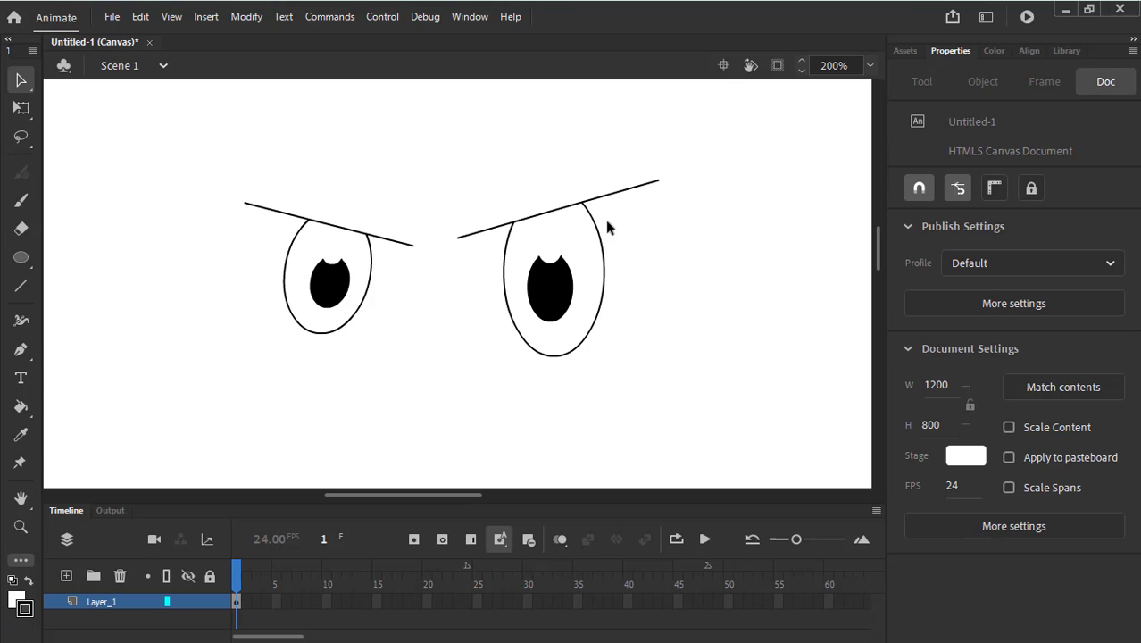
Select all segments of the original eye's slanted line and set their stroke size to 10
click(612, 198)
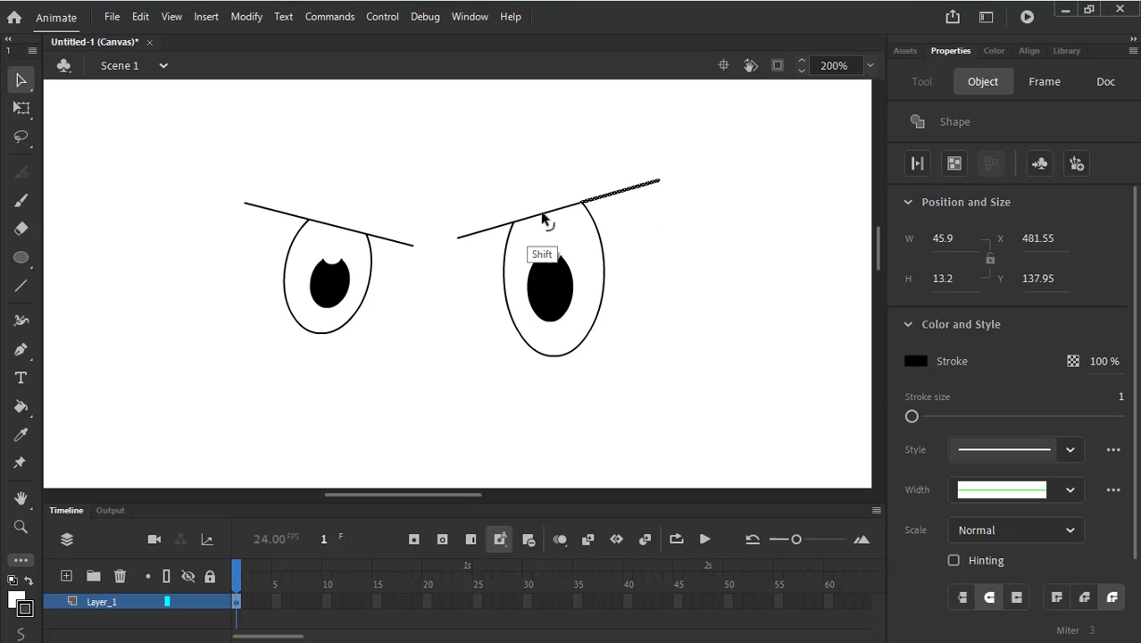
shift+click(489, 230)
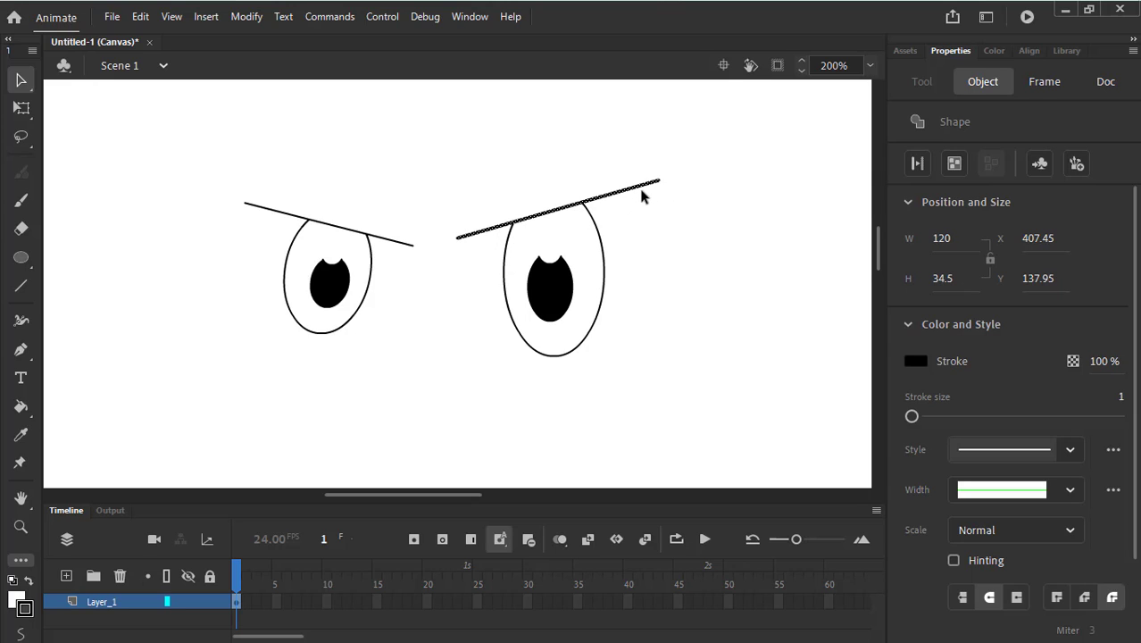
drag(911, 416, 911, 416)
drag(911, 416, 921, 416)
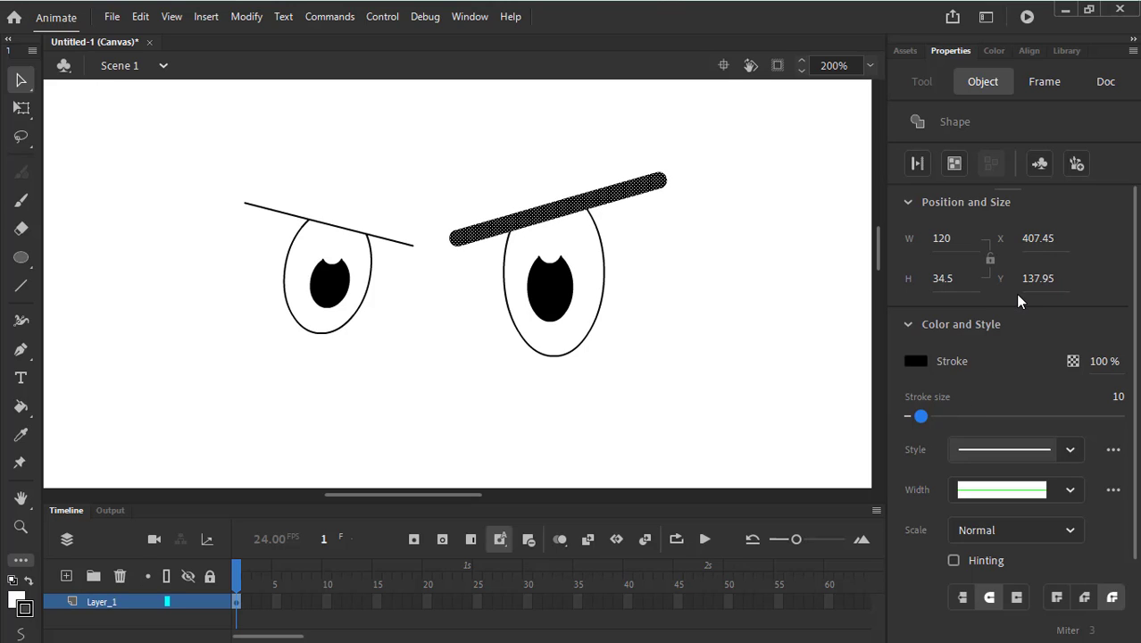
Try a one-sided tapered width profile on the thick slanted line, and apply Width Profile 1 instead
click(1071, 493)
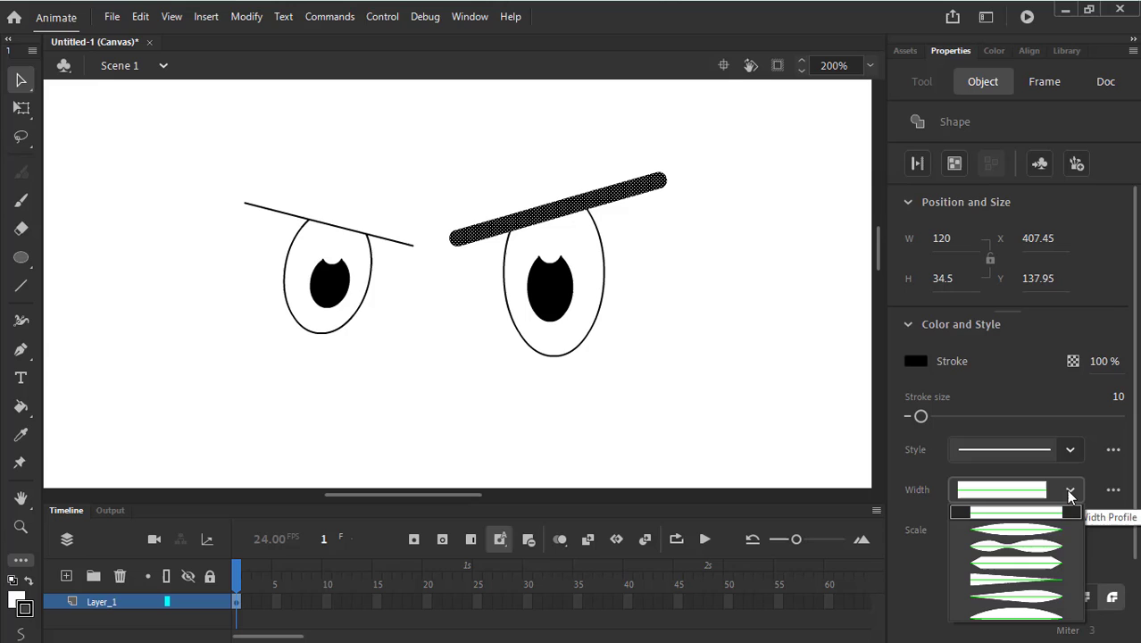
click(1055, 593)
click(1071, 491)
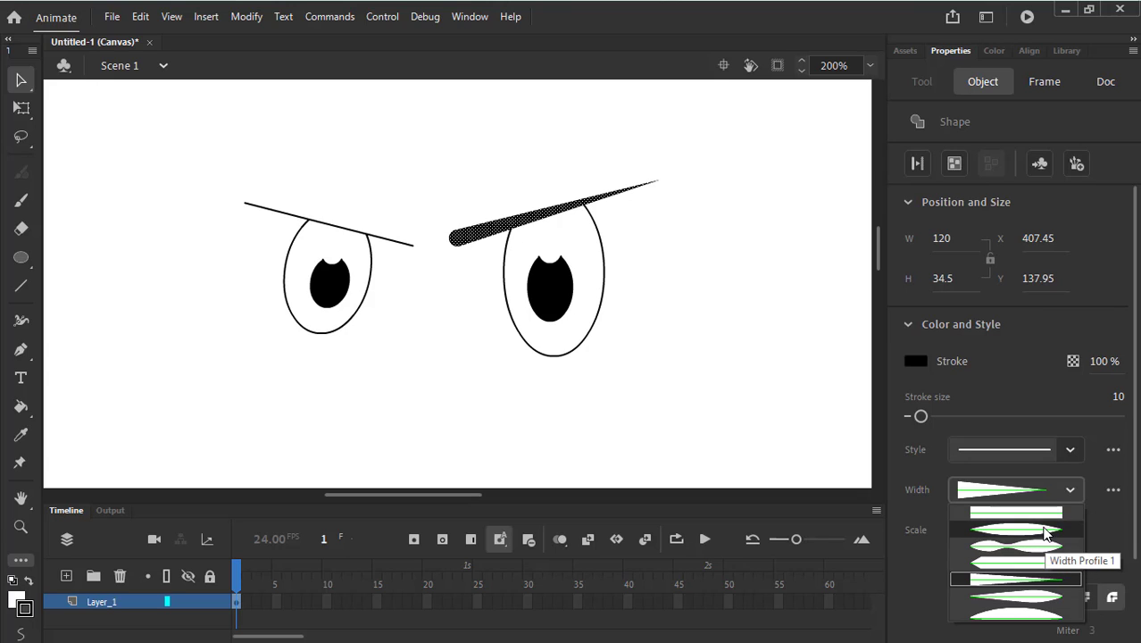
click(1046, 532)
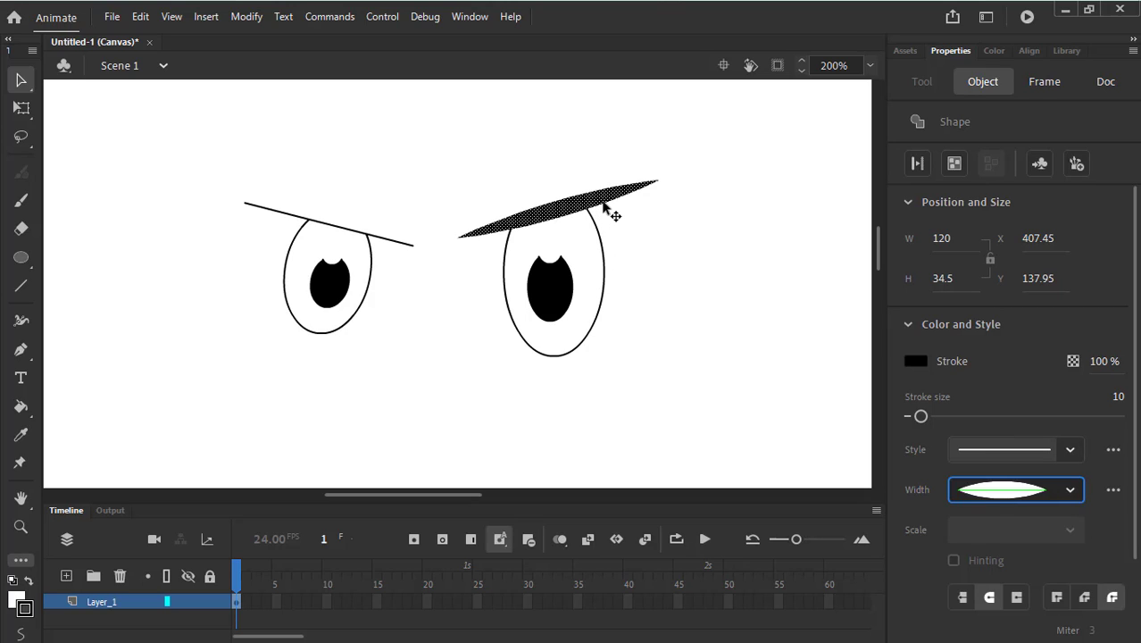
Reshape the original eye's thick slanted line with the Width tool, swelling its outer half and thinning it from the middle inward
key(u)
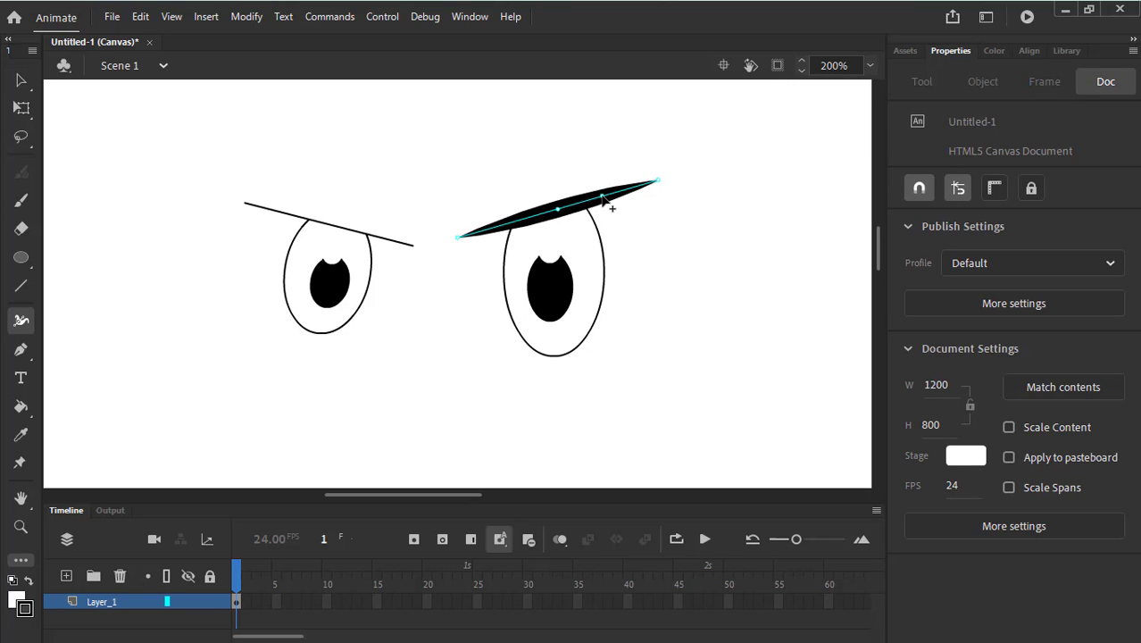
mouse_move(603, 199)
mouse_down()
mouse_move(609, 208)
mouse_move(593, 184)
mouse_move(544, 214)
mouse_up()
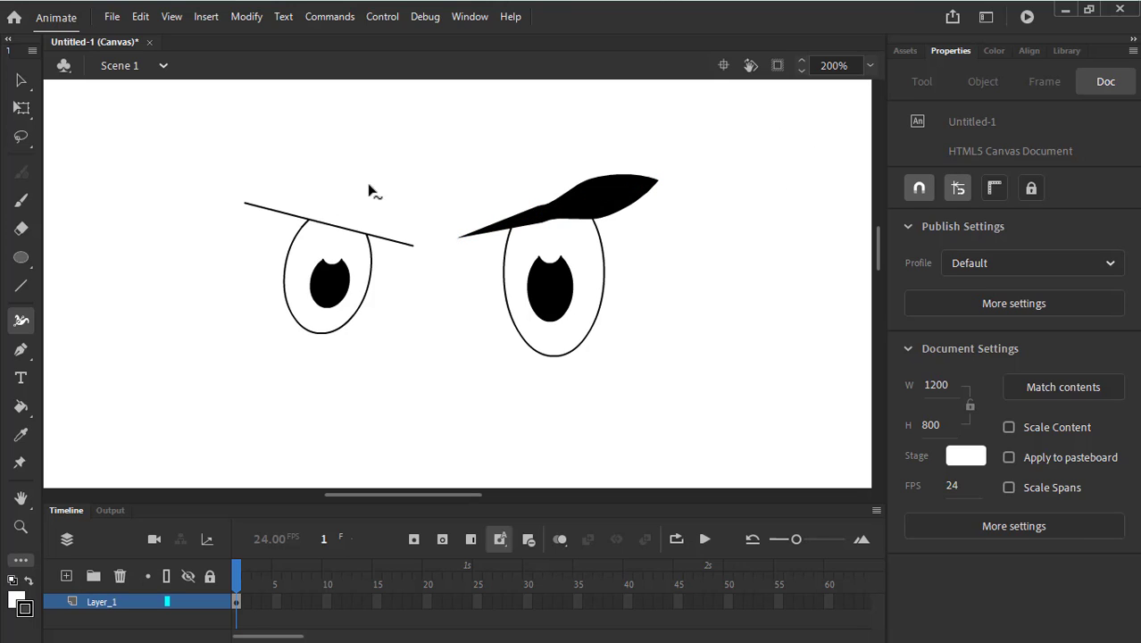
key(v)
click(296, 217)
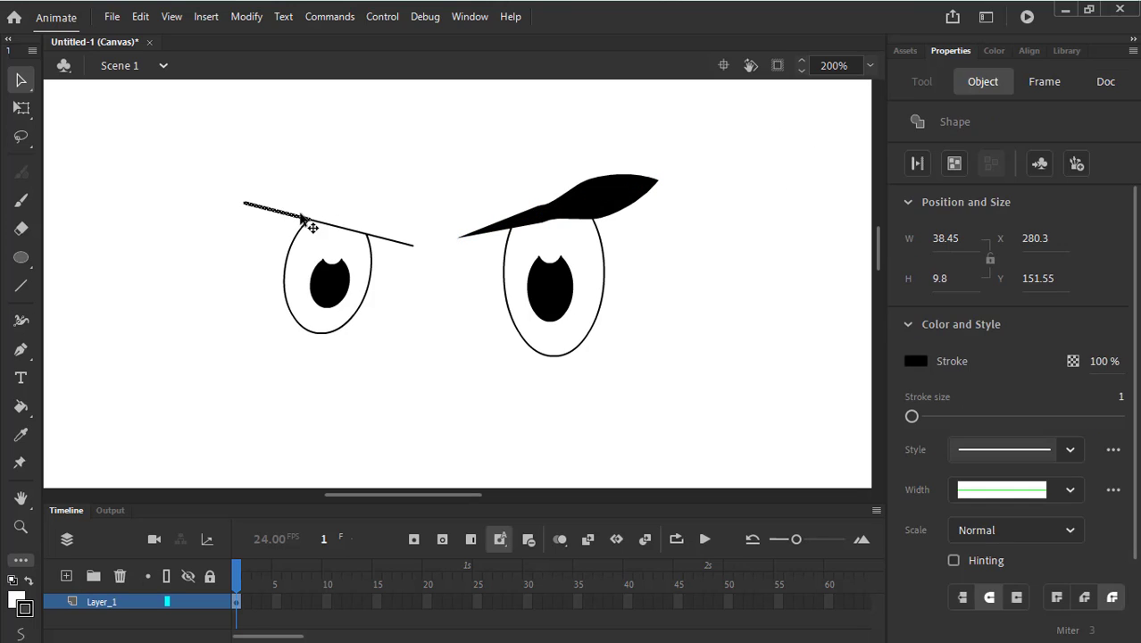
shift+click(332, 225)
shift+click(403, 242)
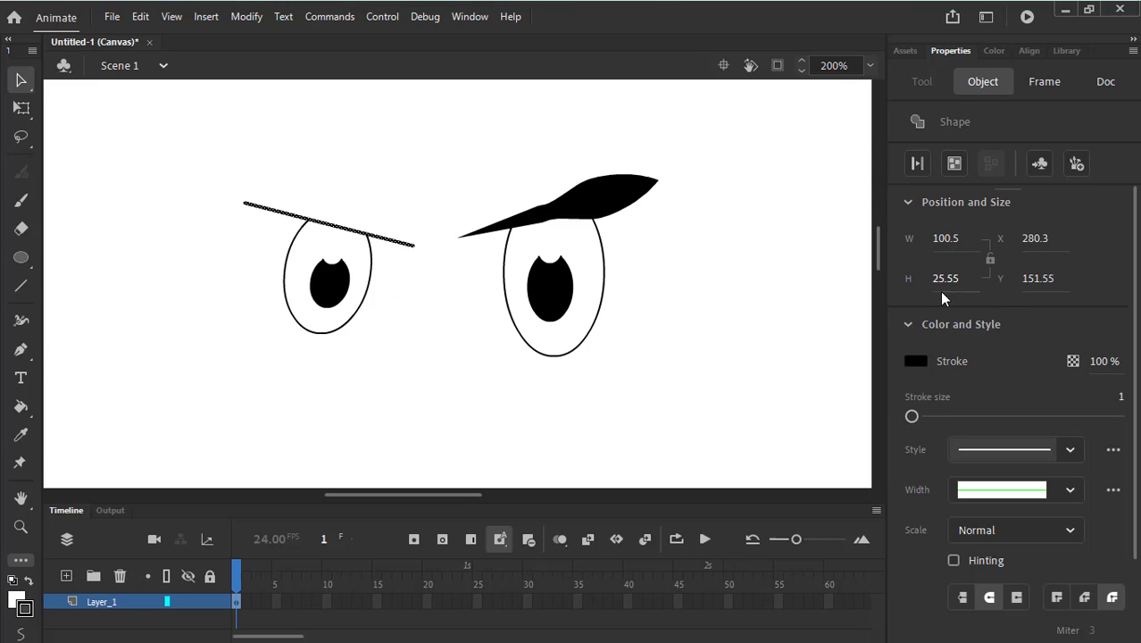
click(314, 155)
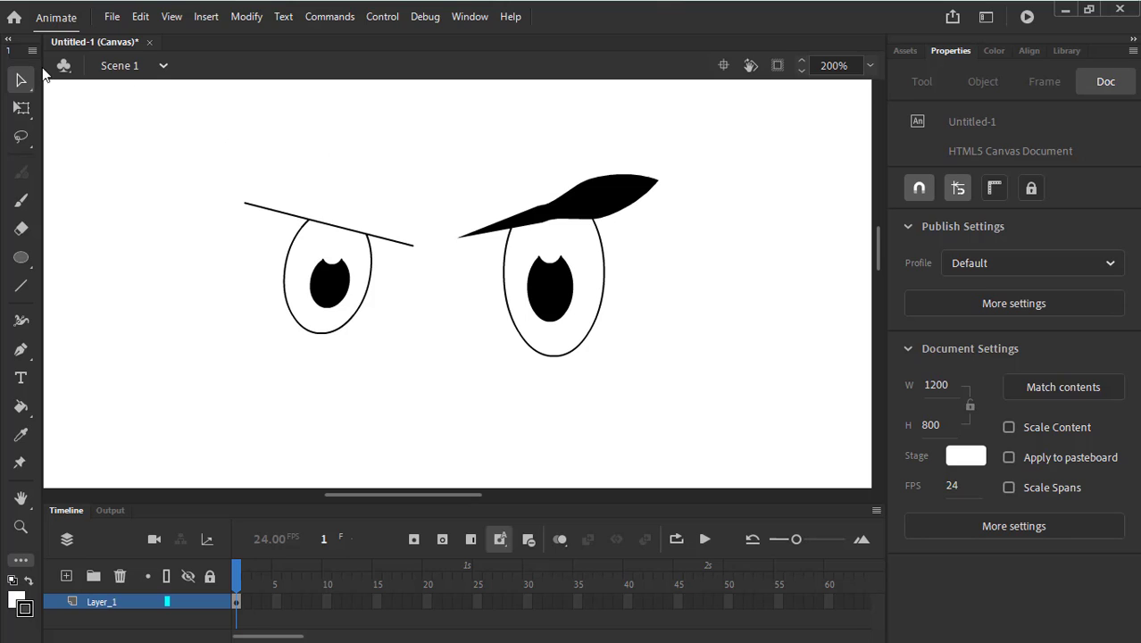
Select all segments of the mirrored eye's slanted line, set their stroke size to 10 and apply Width Profile 1
click(280, 212)
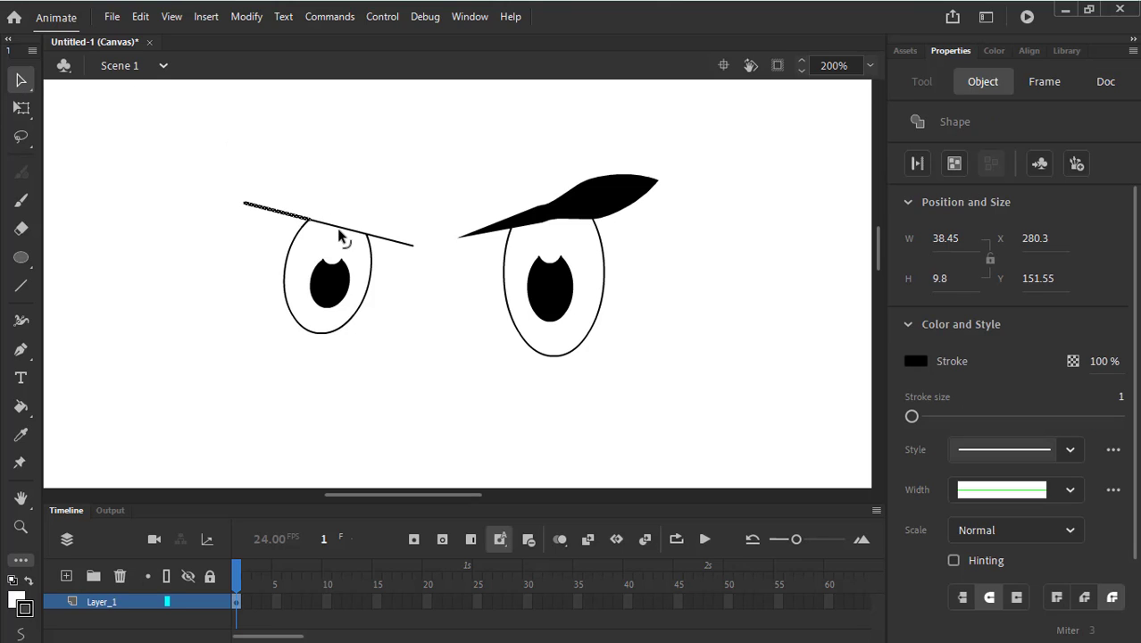
shift+click(341, 229)
shift+click(402, 242)
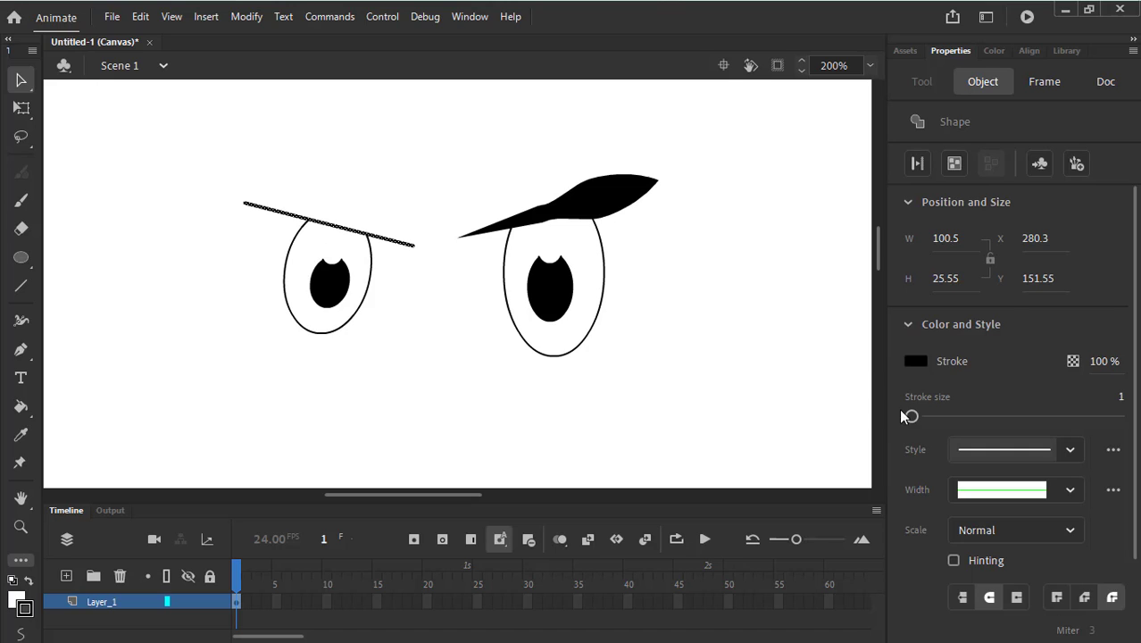
drag(912, 416, 920, 420)
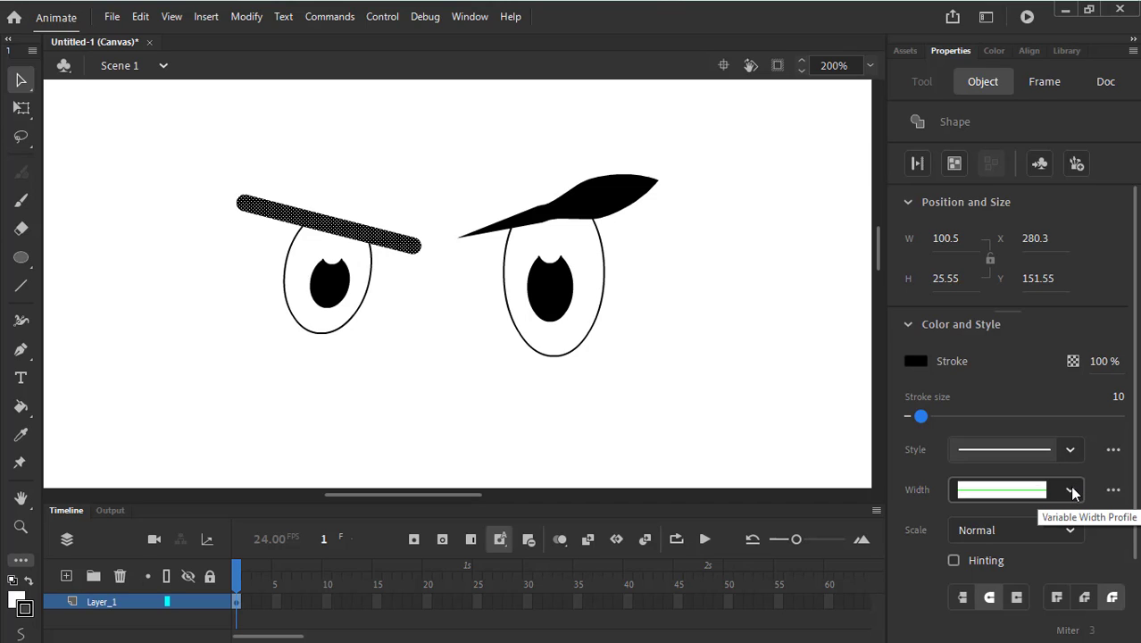
click(1071, 491)
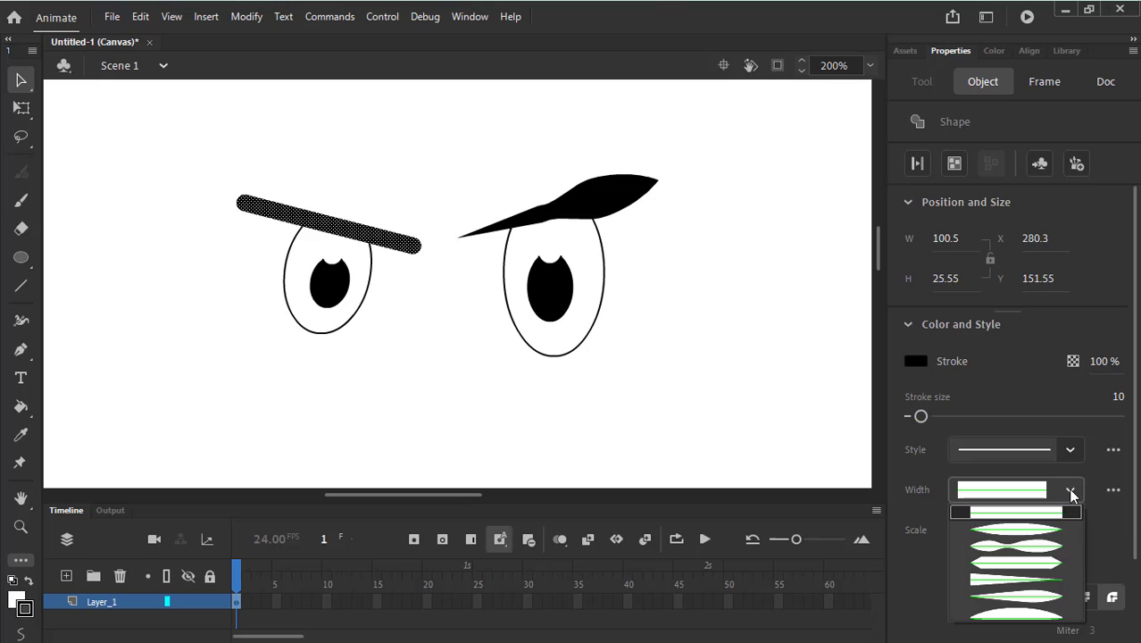
click(1025, 533)
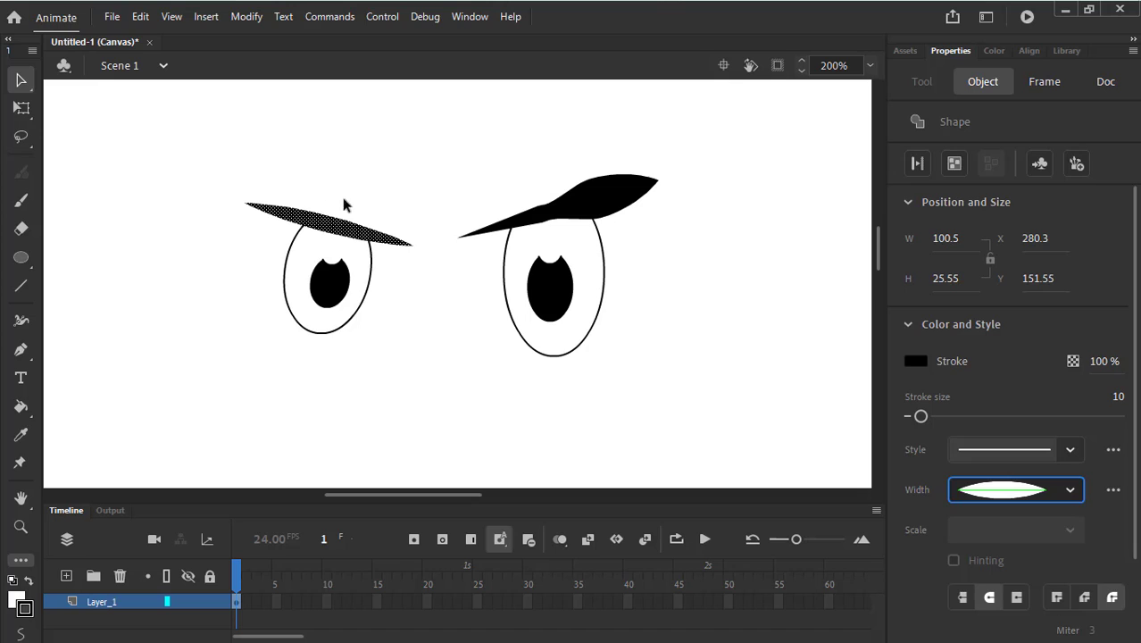
Reshape the mirrored eye's slanted line with the Width tool, swelling the outer half and tapering the inner half to a thin point
click(21, 321)
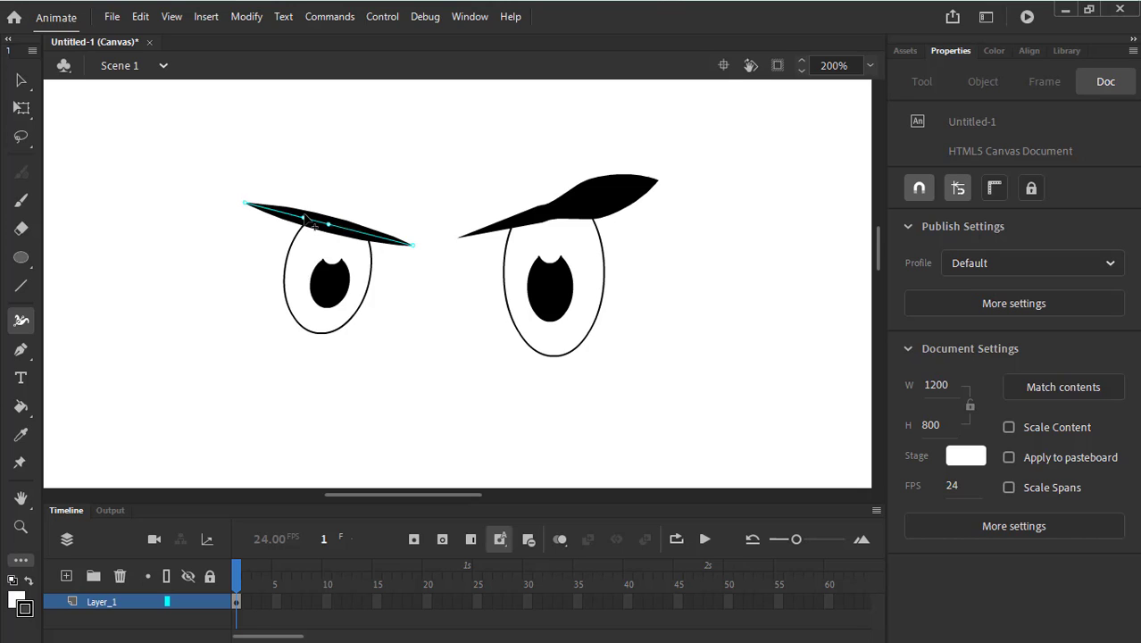
drag(303, 217, 314, 225)
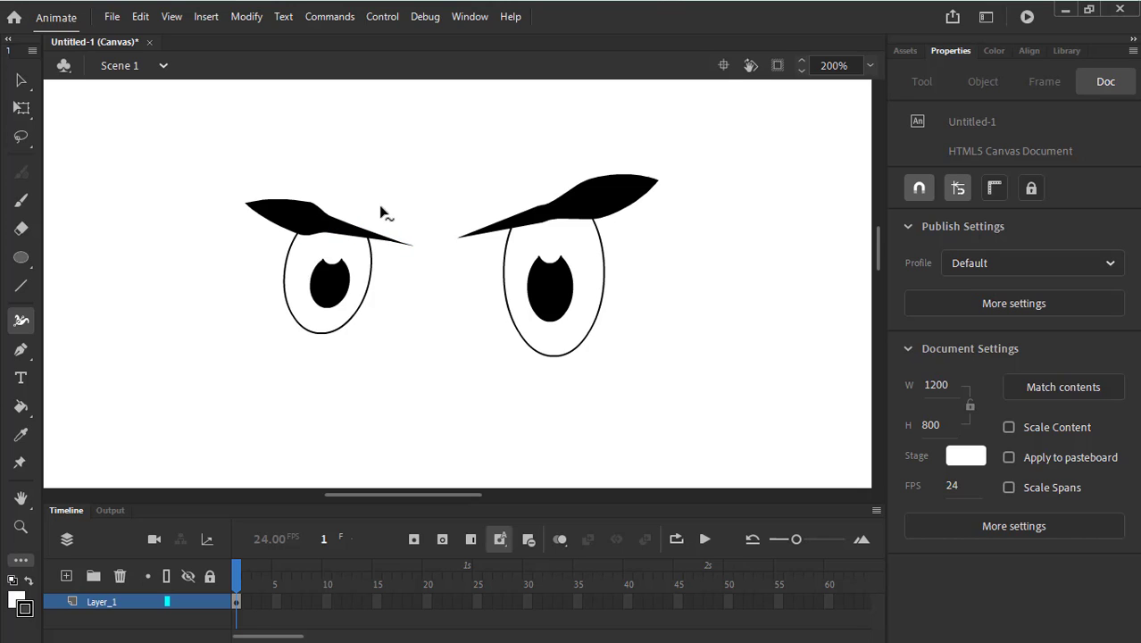
click(486, 234)
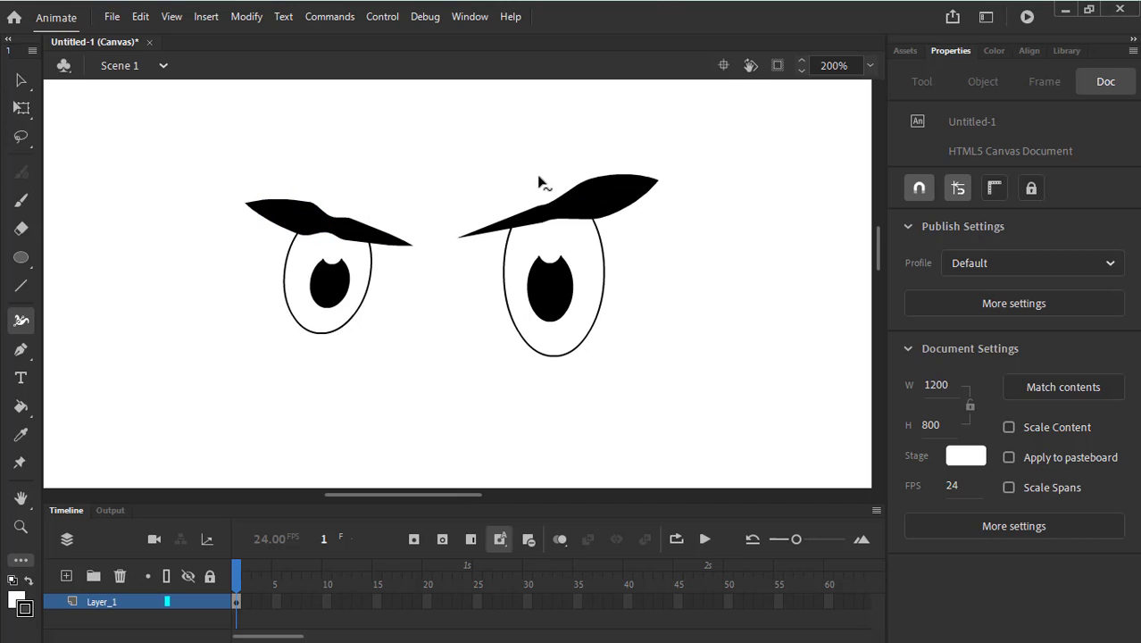
drag(382, 223, 357, 228)
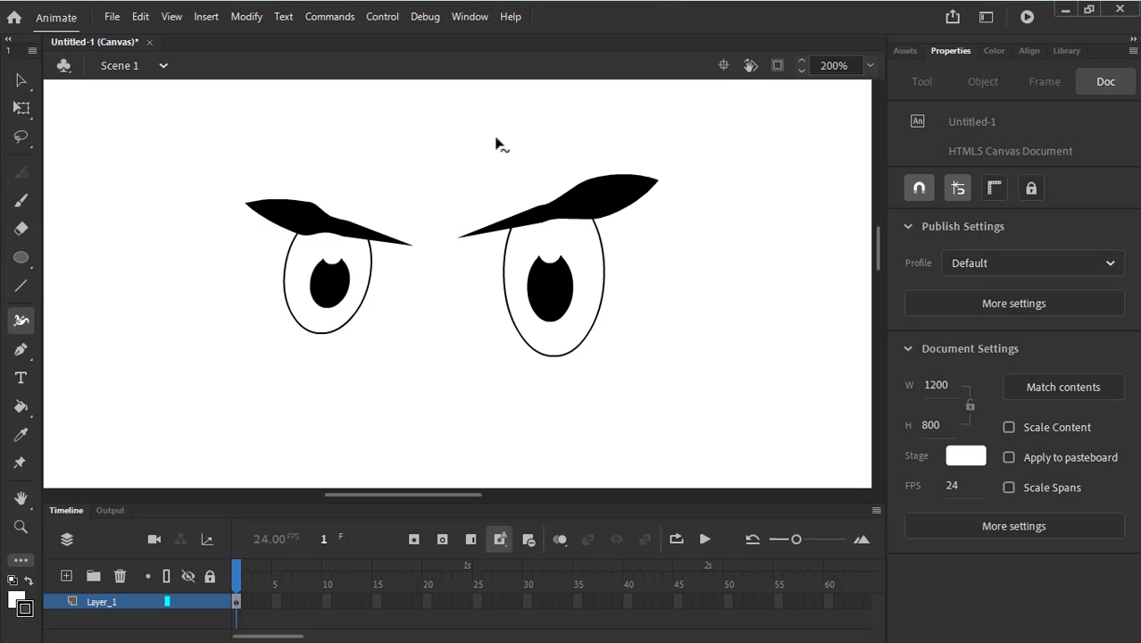
Step the document history back by the last Variable Width action, and restore that action
click(870, 66)
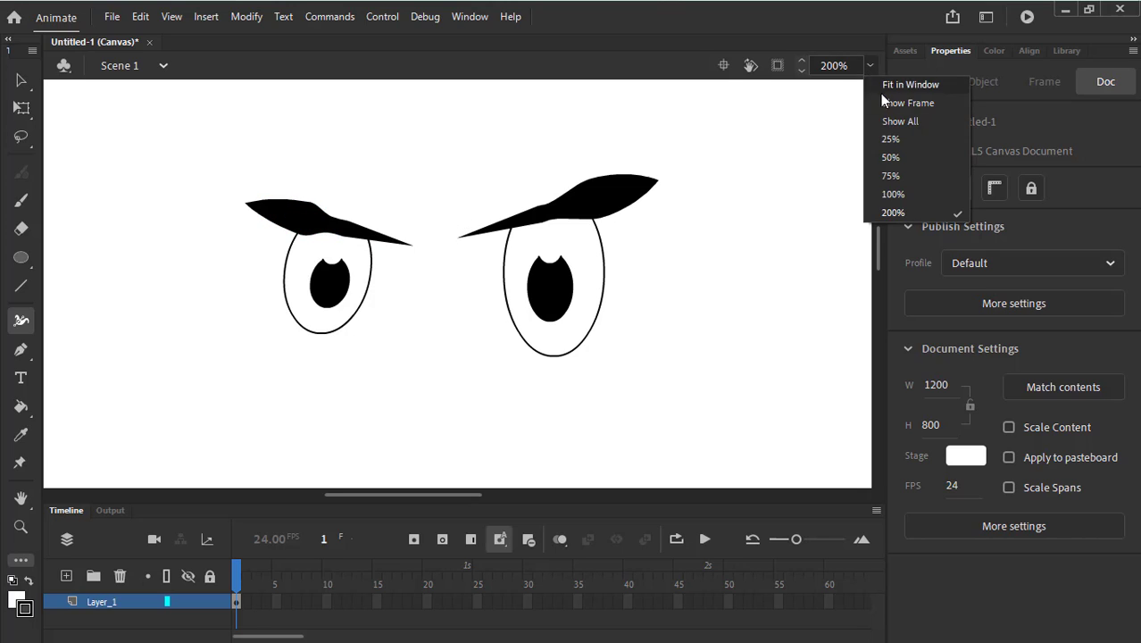
click(894, 194)
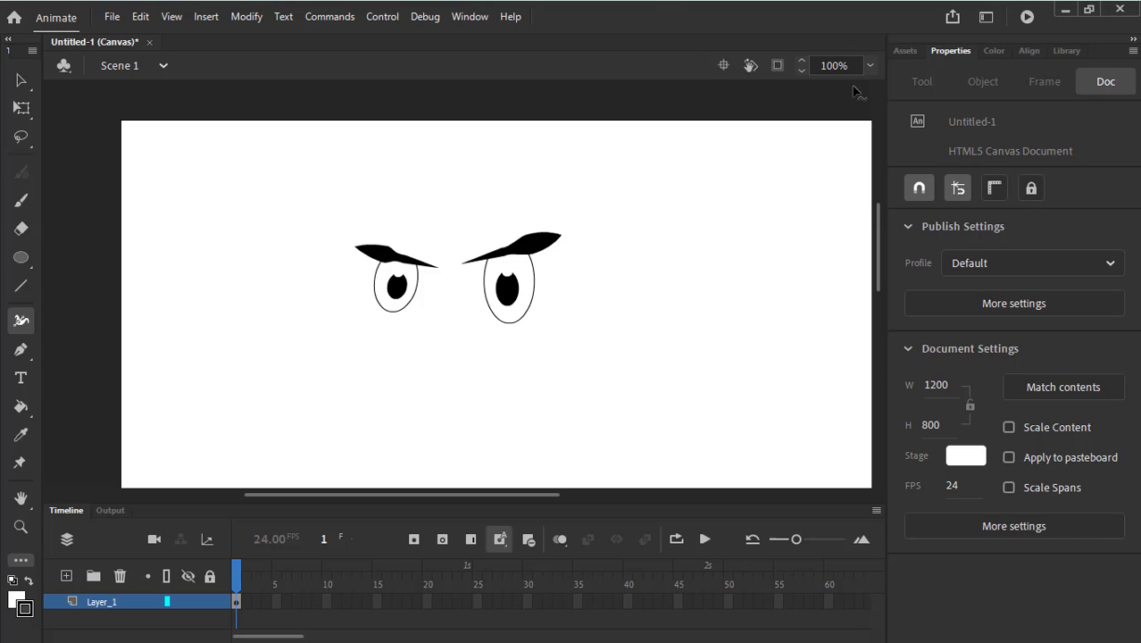
click(471, 18)
click(575, 572)
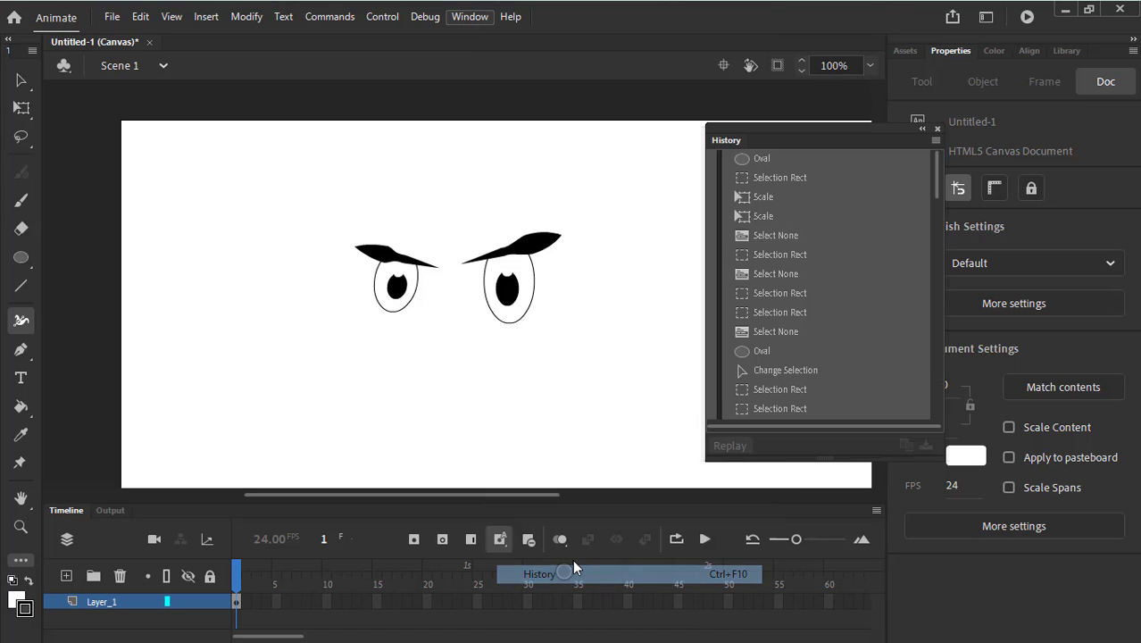
scroll(935, 178, down, 10)
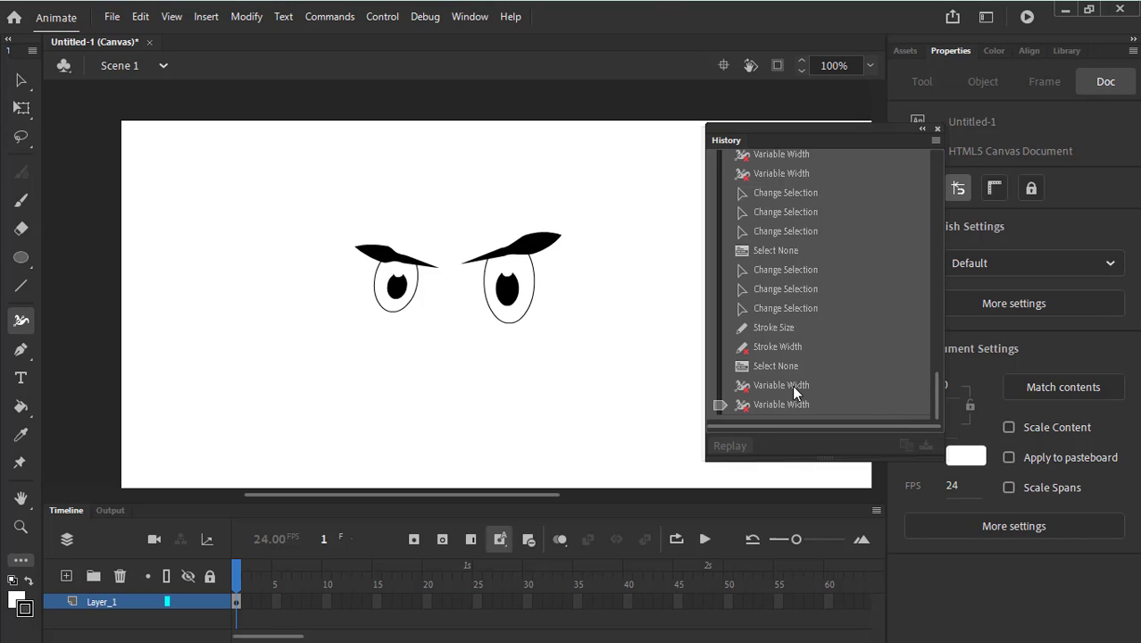
click(719, 385)
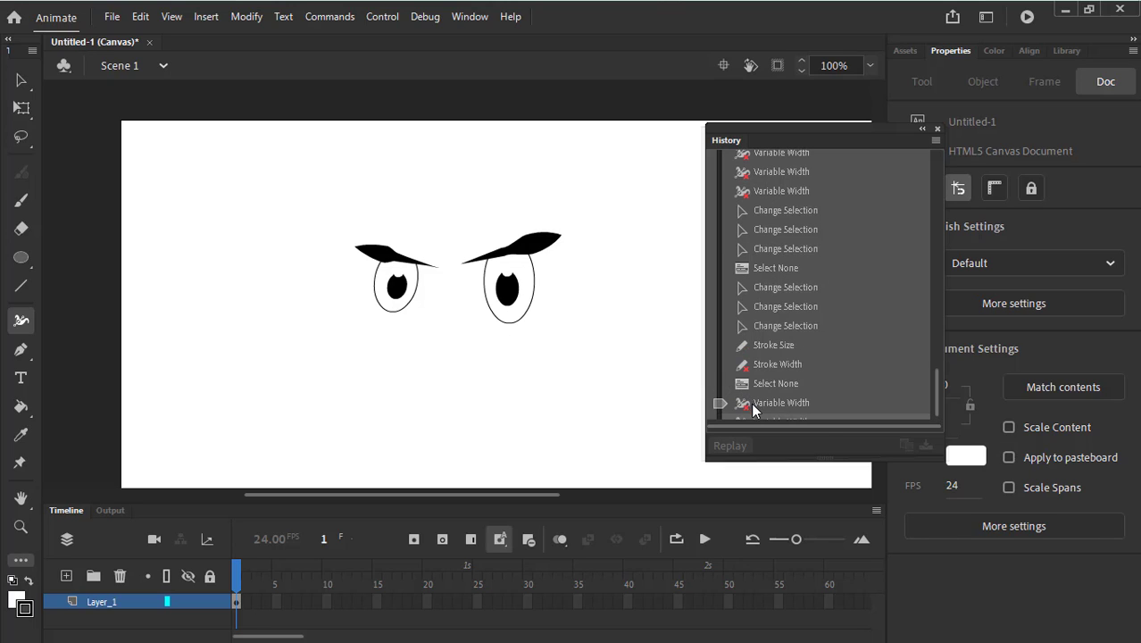
scroll(937, 390, down, 1)
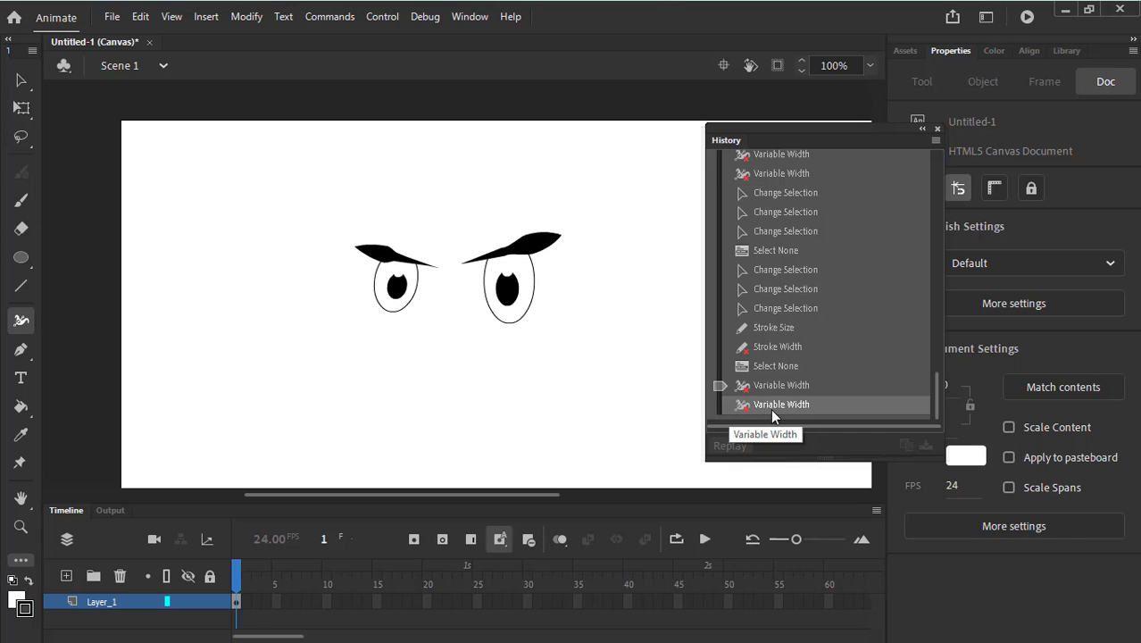
click(718, 406)
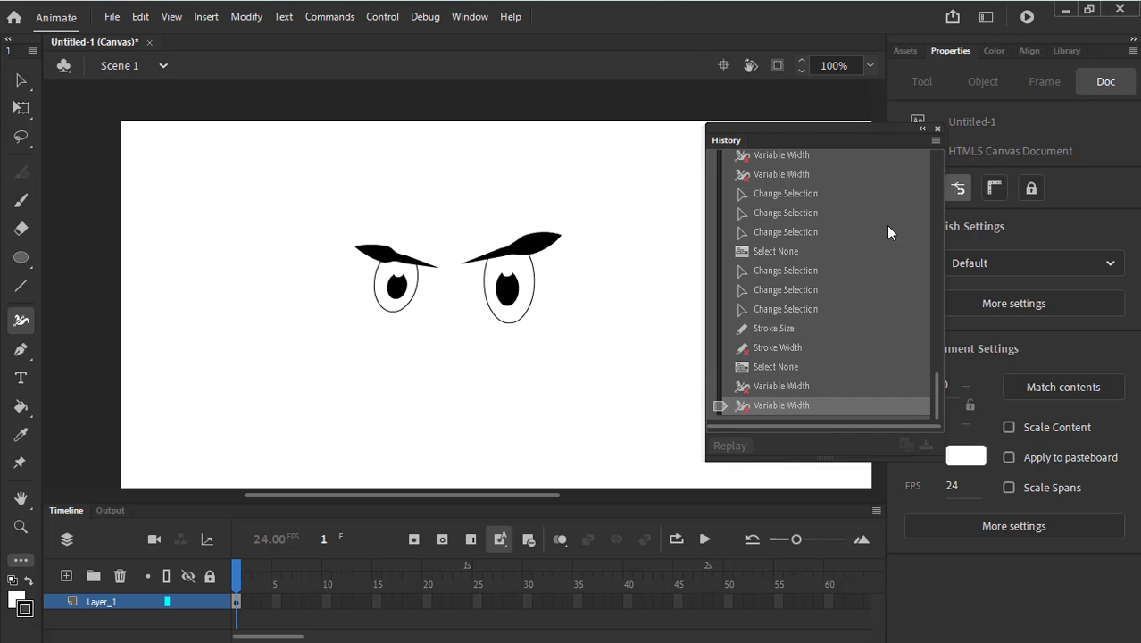
click(937, 128)
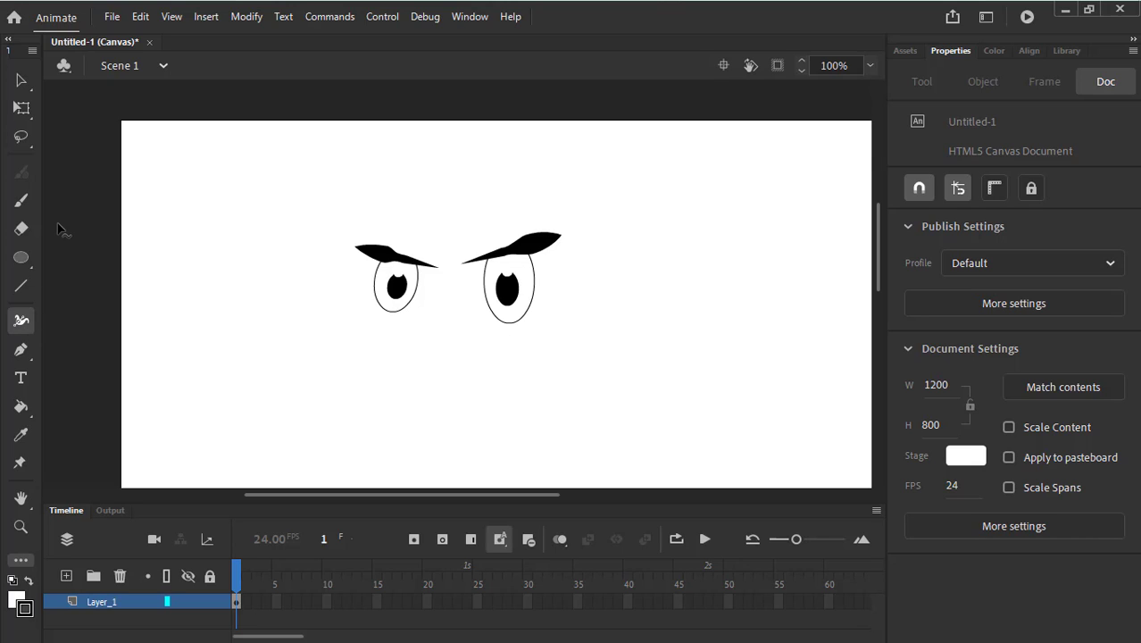
click(18, 83)
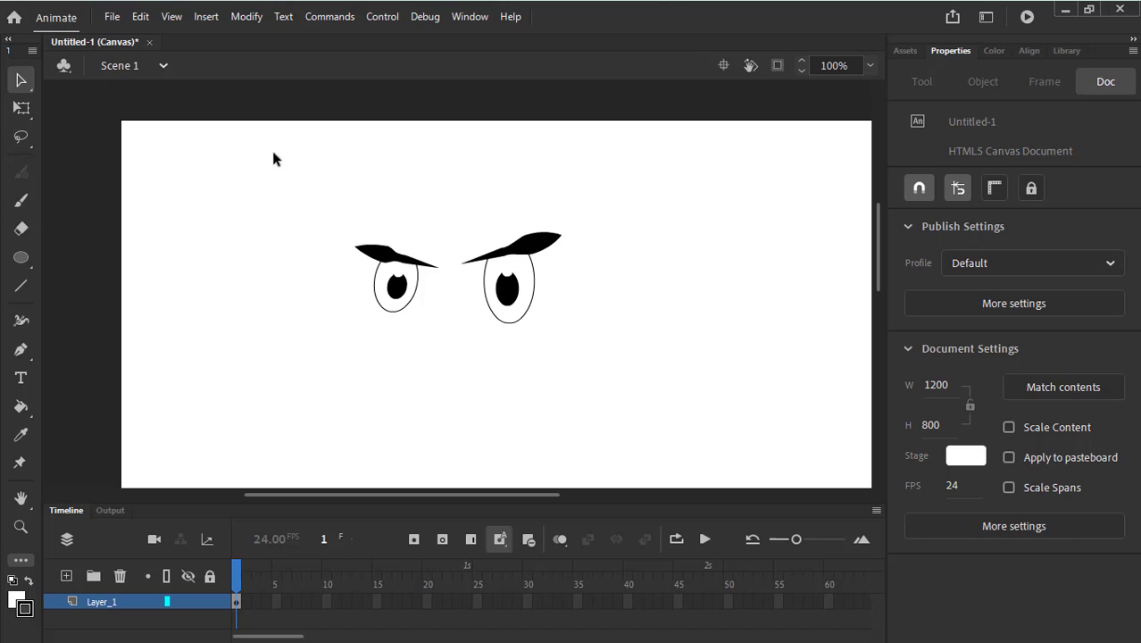
drag(273, 155, 646, 439)
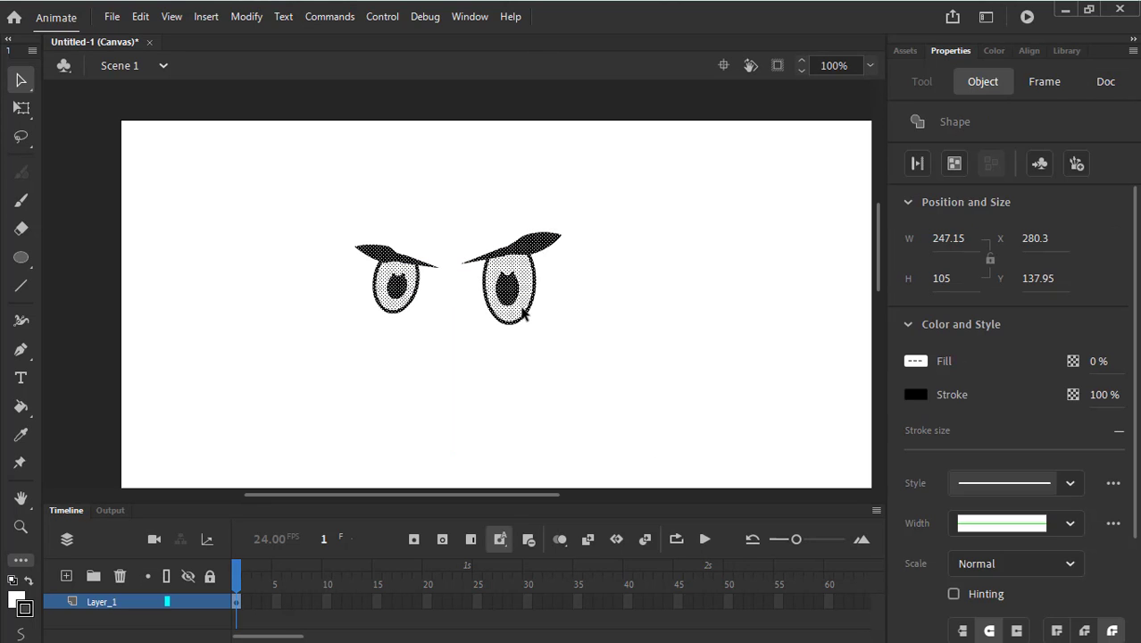
drag(272, 159, 643, 433)
right_click(511, 269)
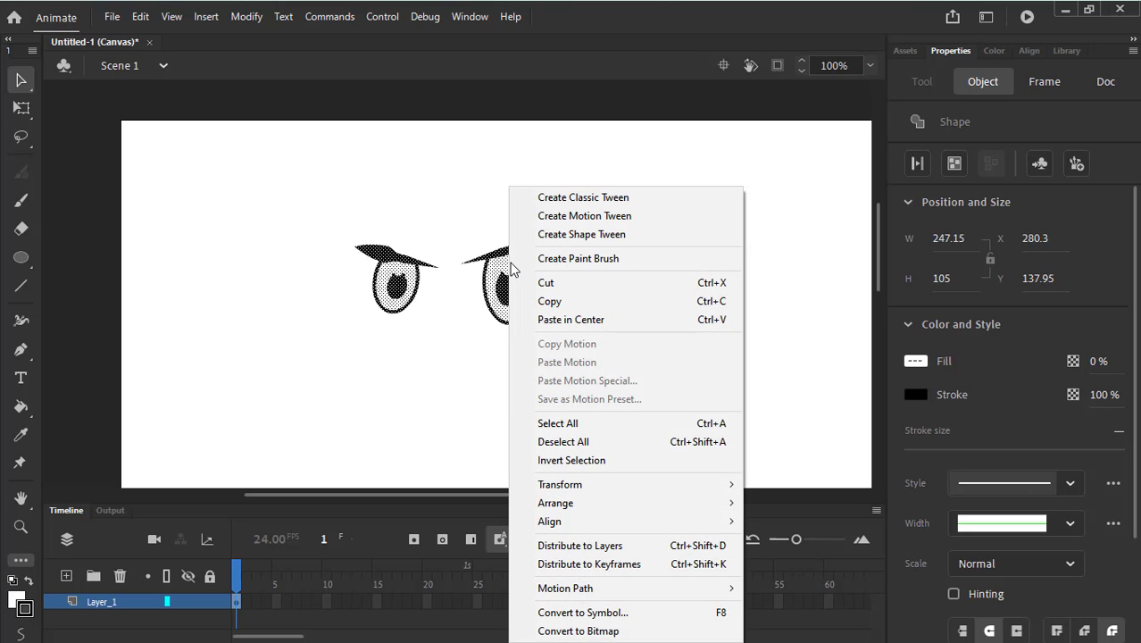
click(675, 136)
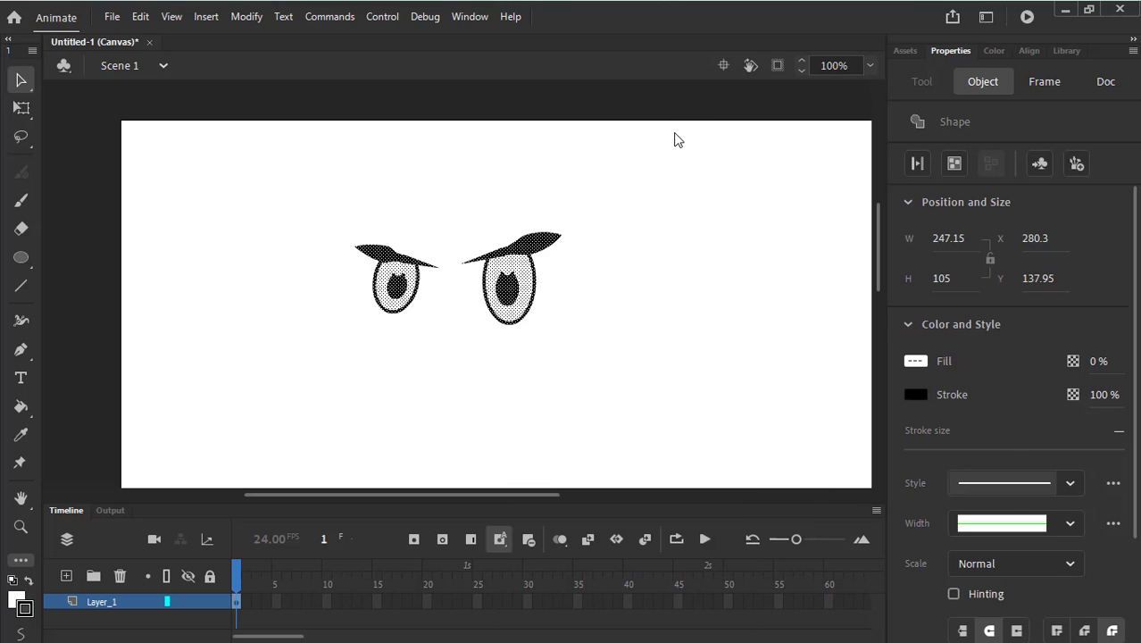
Delete the curved stroke along the notch at the top of the original eye's pupil
click(509, 275)
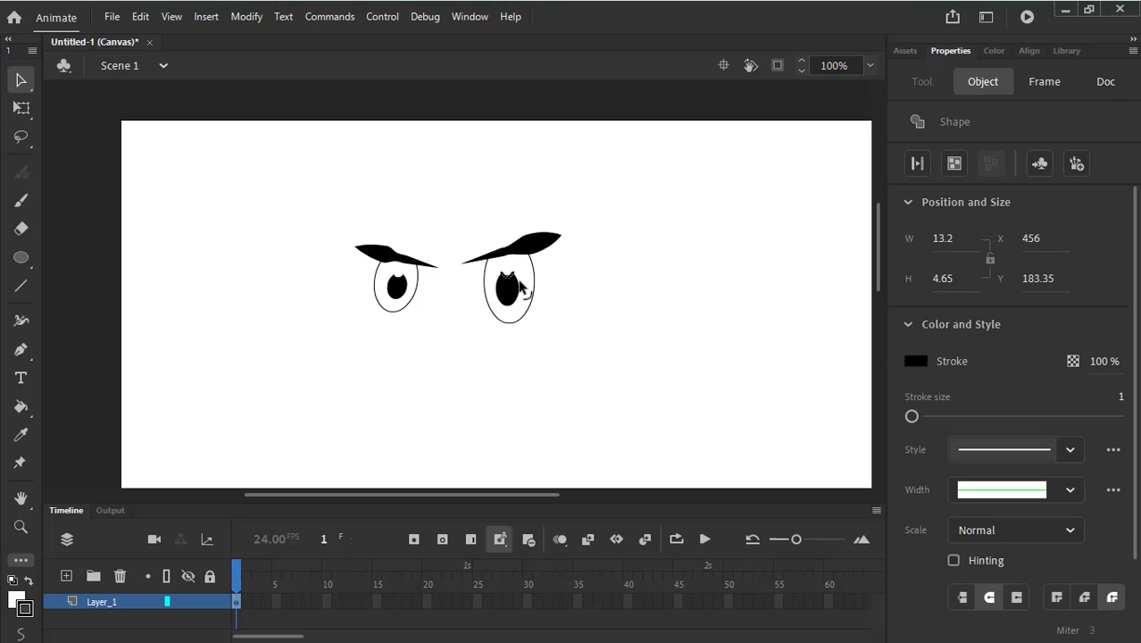
key(Delete)
click(529, 293)
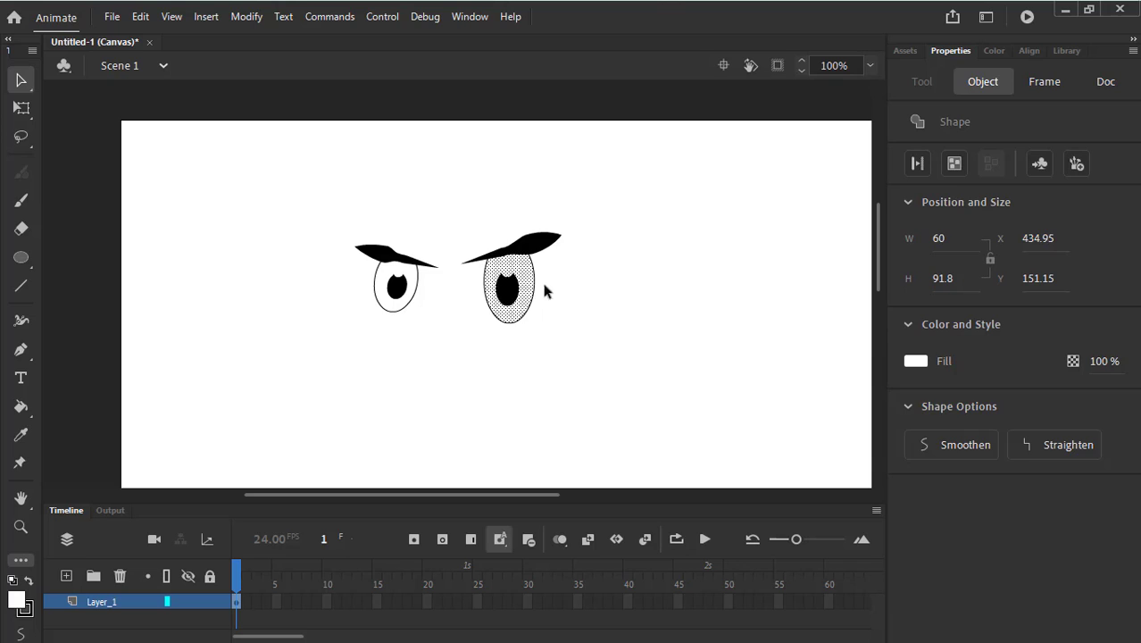
click(545, 291)
click(518, 297)
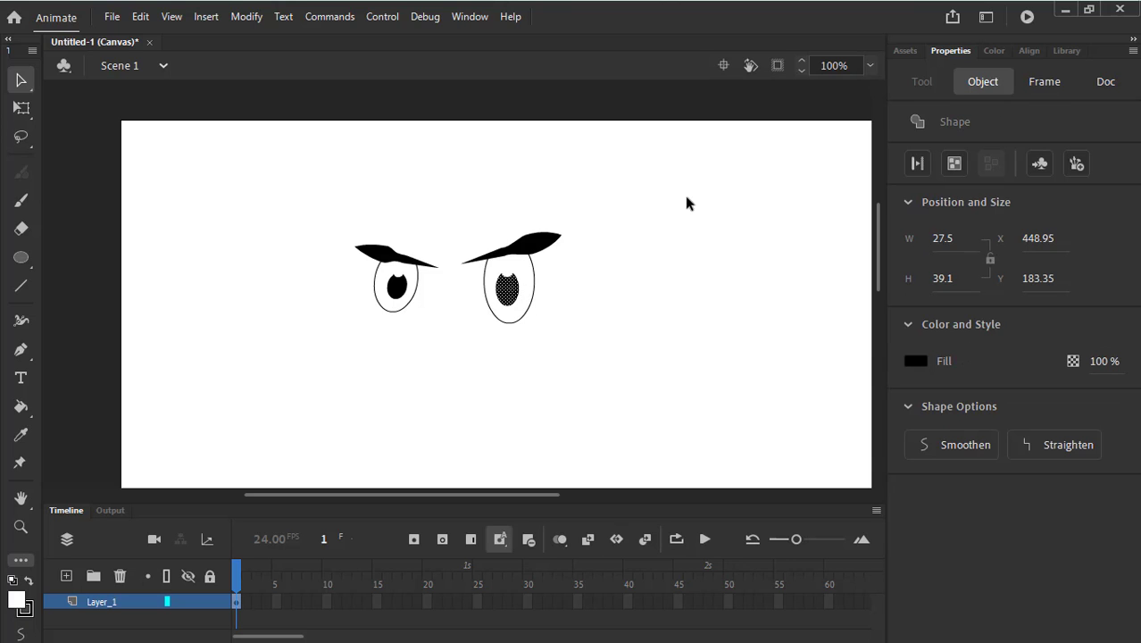
Delete the curved stroke along the notch at the top of the mirrored eye's pupil
click(870, 65)
click(879, 215)
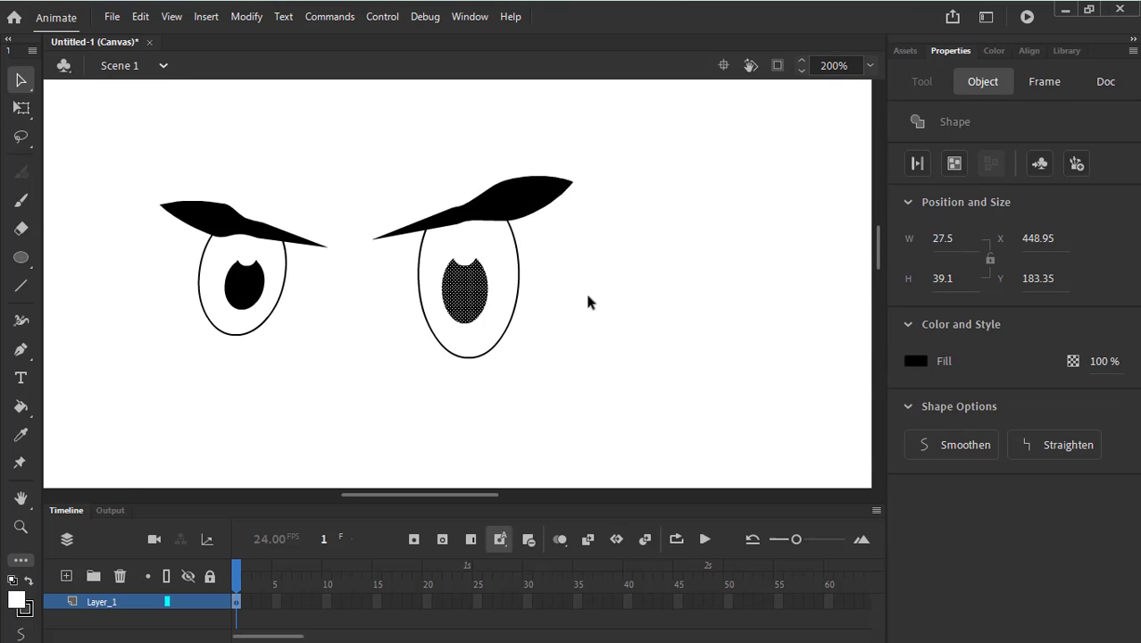
click(588, 301)
drag(259, 277, 301, 323)
click(289, 310)
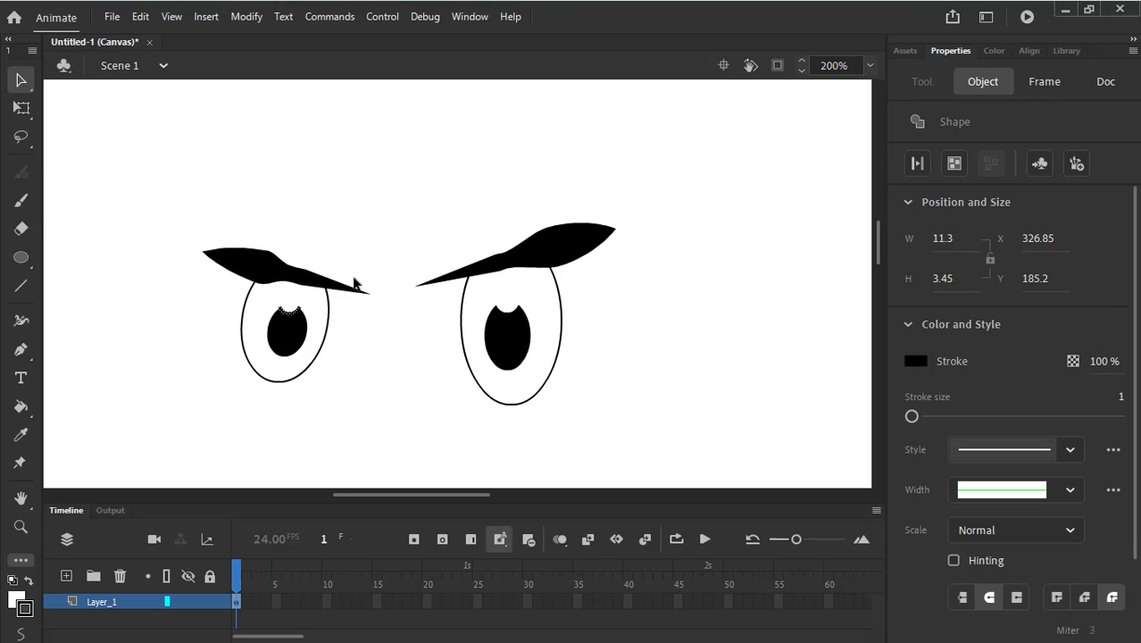
click(314, 327)
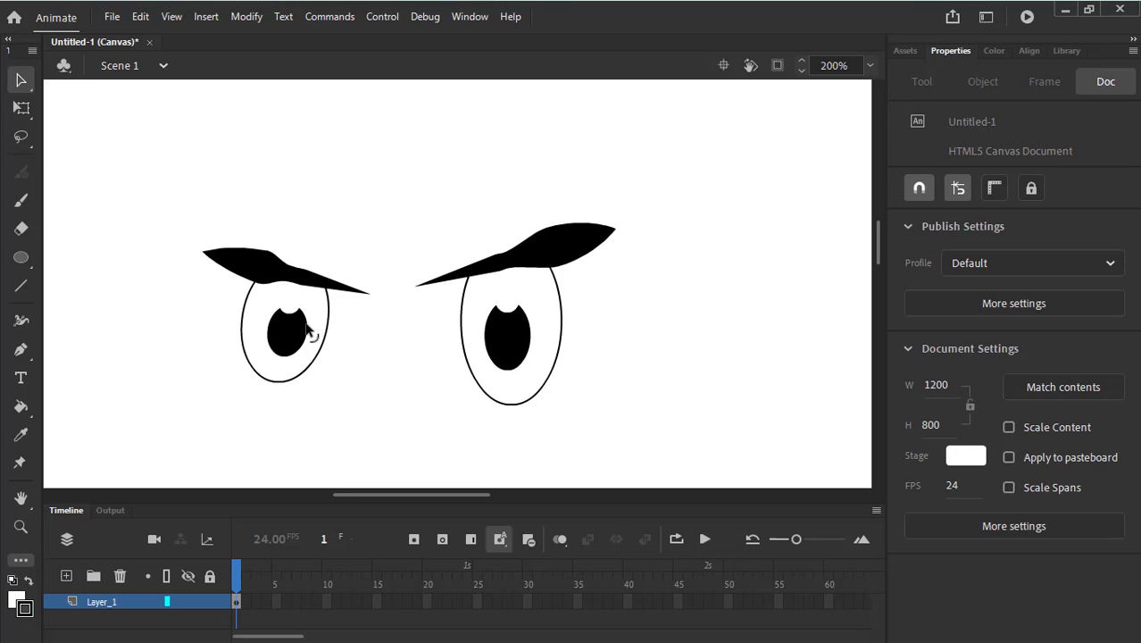
click(307, 331)
click(429, 329)
click(869, 66)
click(897, 174)
drag(290, 193, 607, 389)
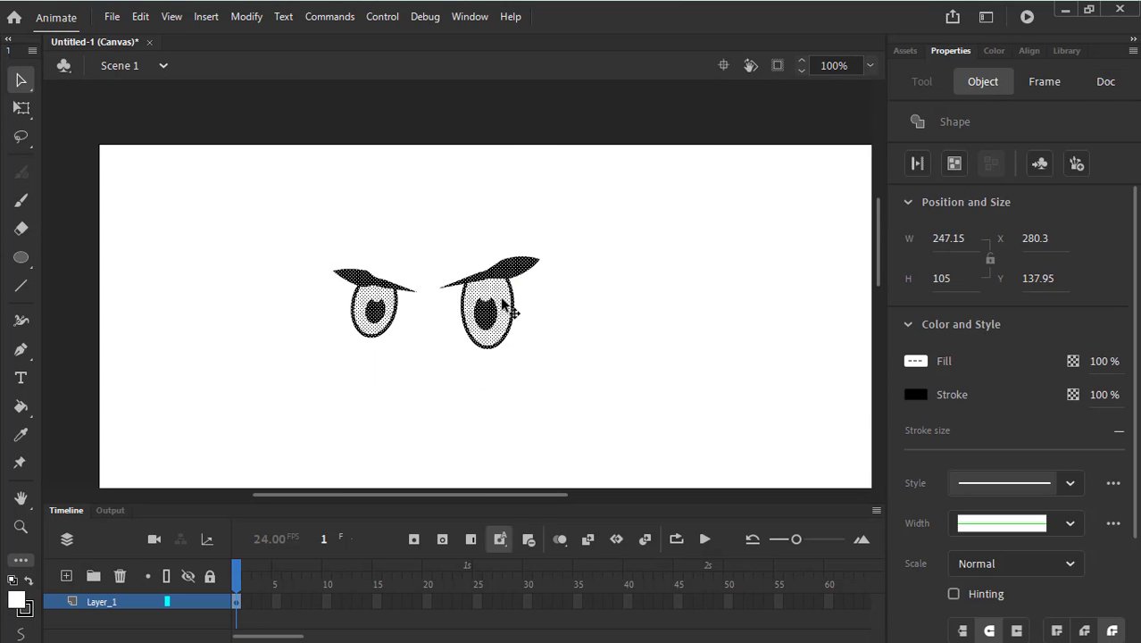
right_click(486, 294)
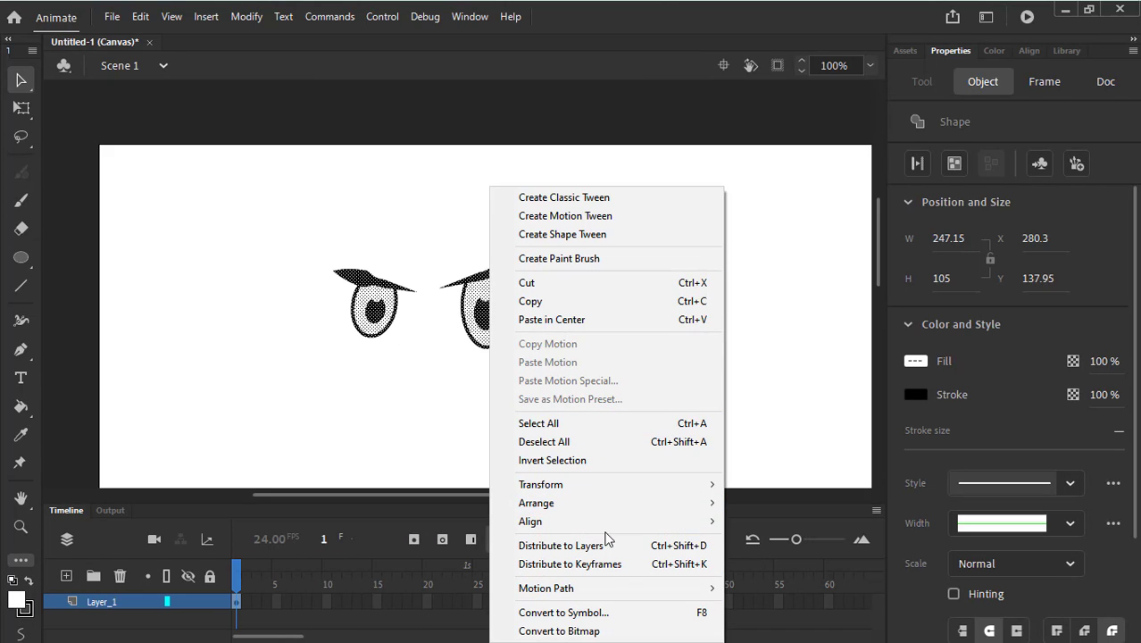
mouse_move(602, 525)
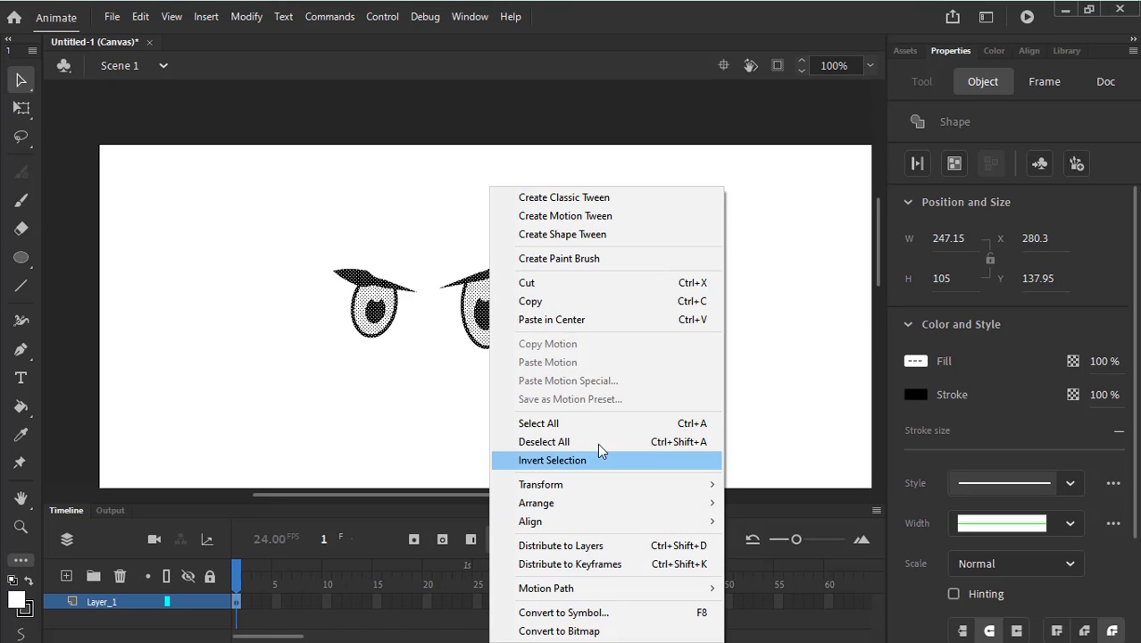
click(804, 295)
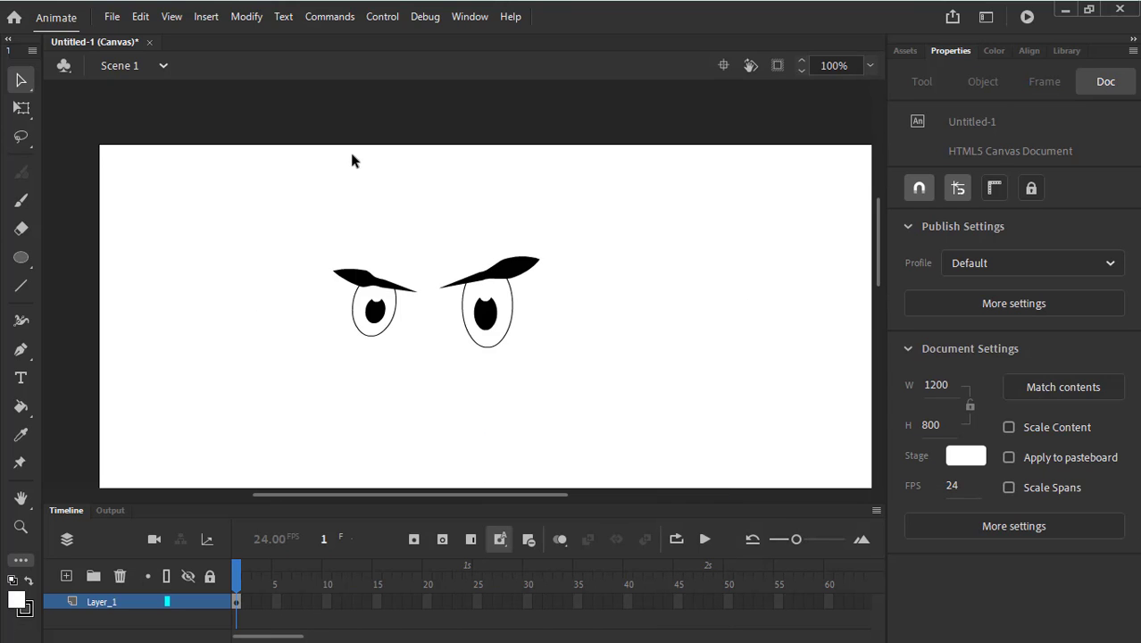
Group both eyes with their eyebrows into one object and move the group down to about X 285, Y 200
drag(291, 189, 564, 348)
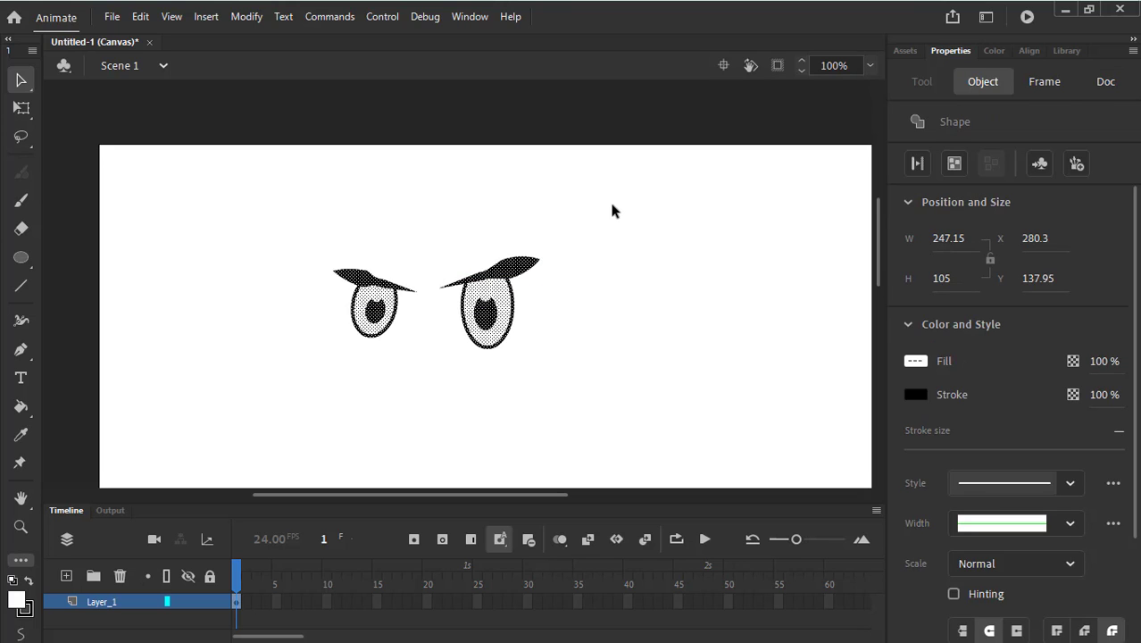
key(ctrl+g)
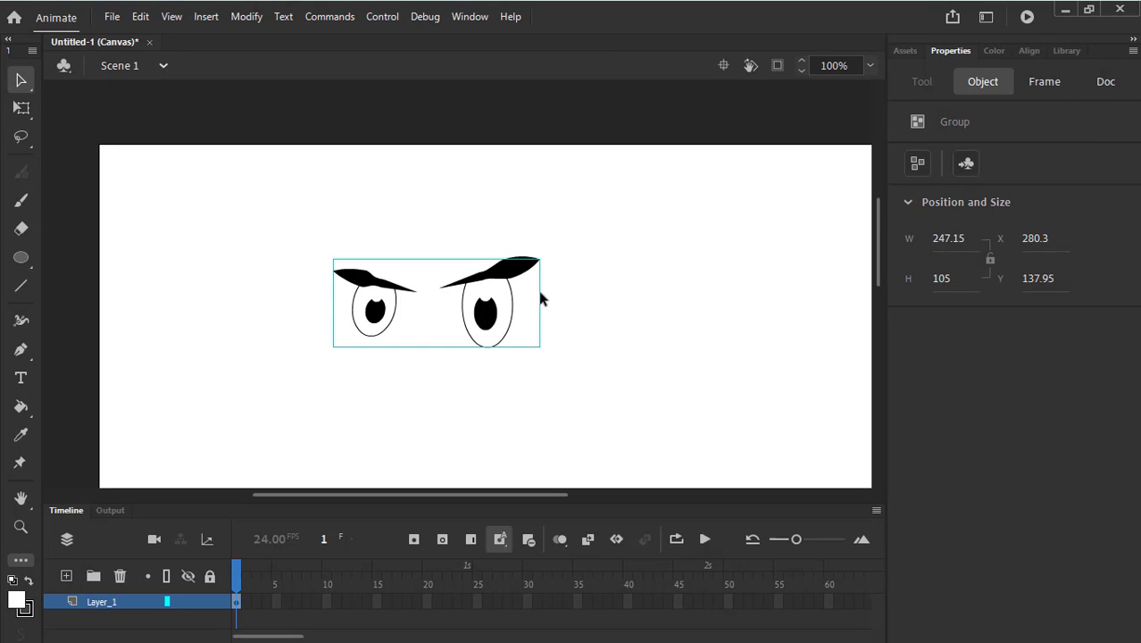
drag(492, 313, 531, 403)
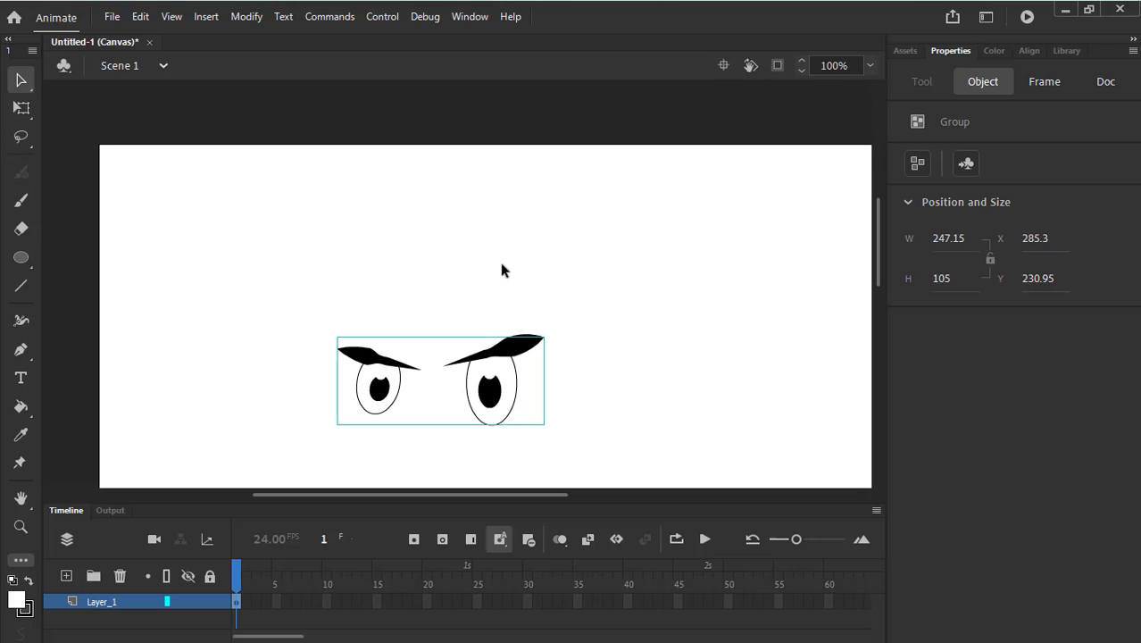
drag(474, 407, 474, 381)
click(626, 293)
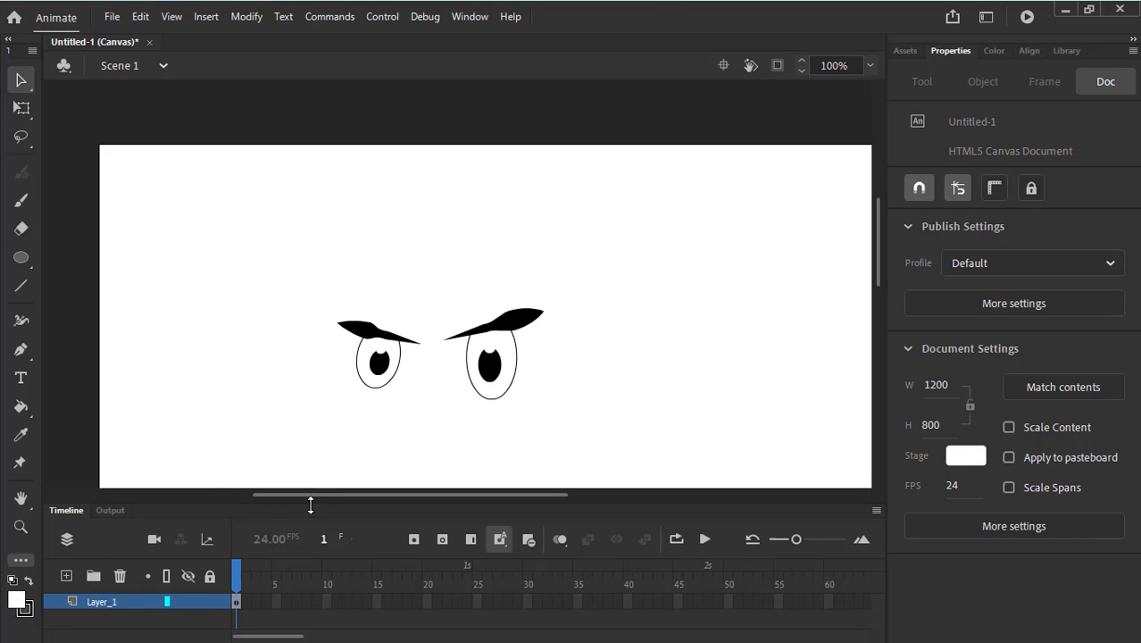
Rename the layer holding the eyes as "eyes"
drag(311, 506, 313, 457)
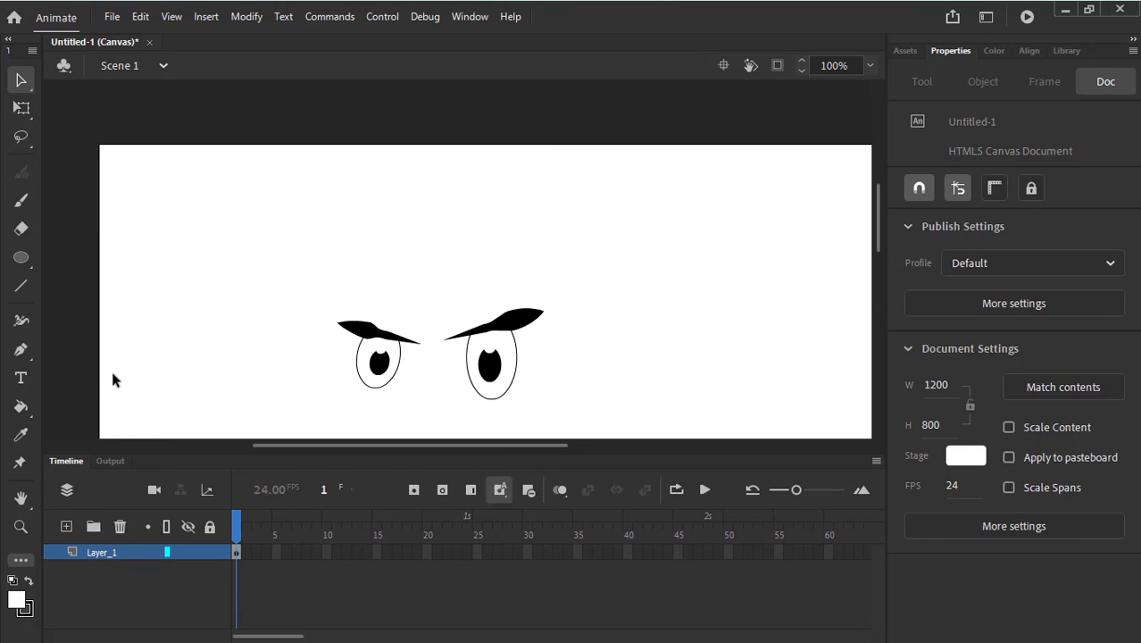
drag(509, 234, 479, 158)
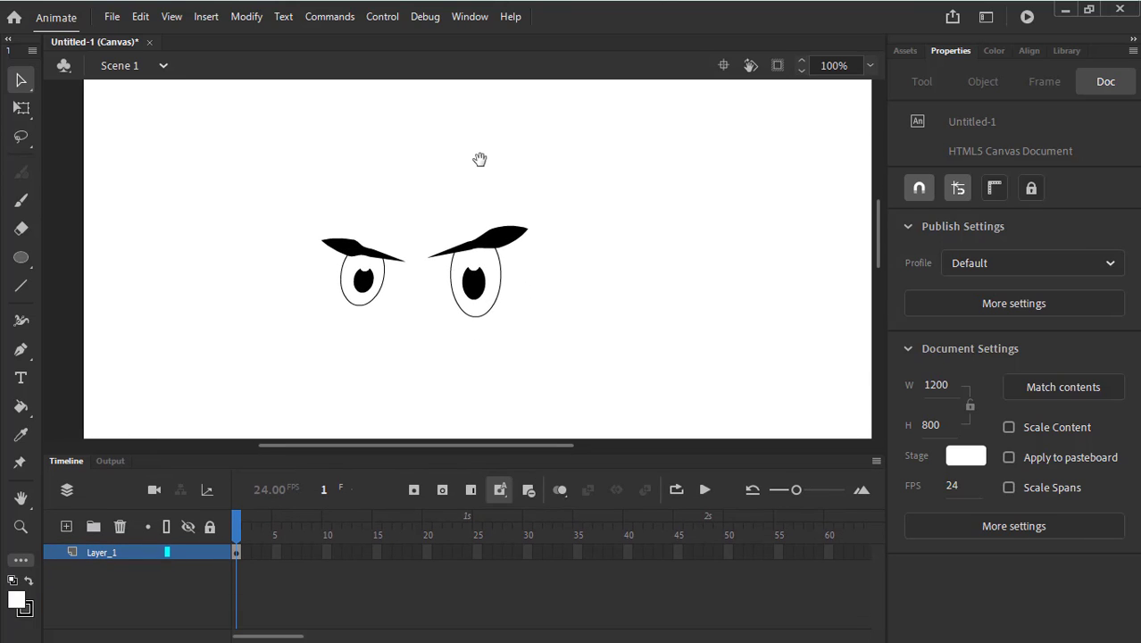
double_click(121, 551)
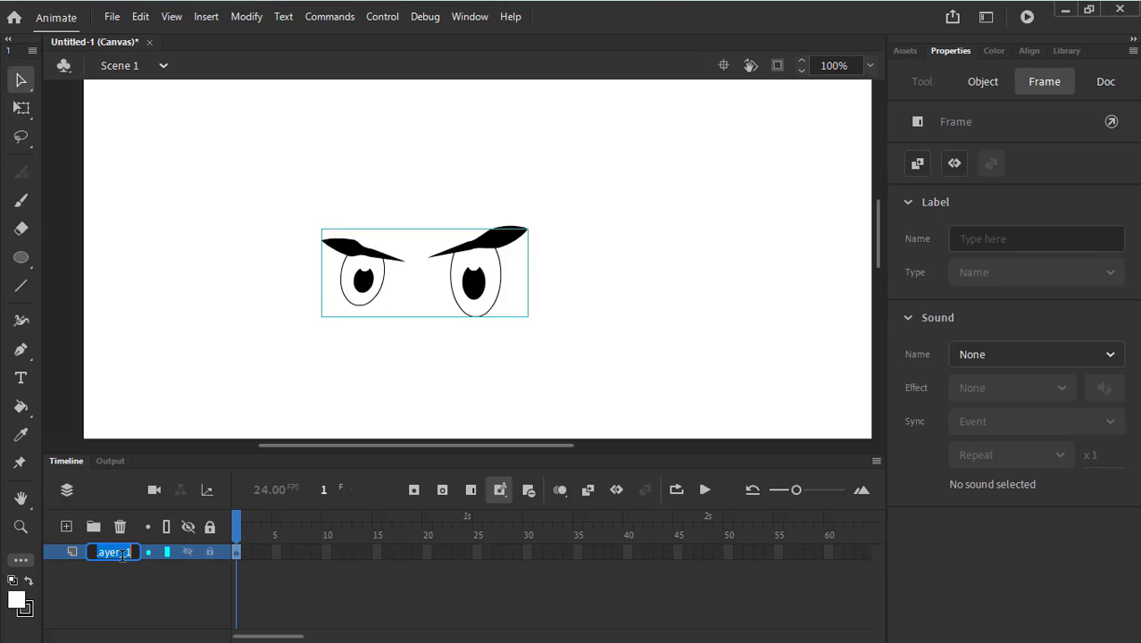
key(Return)
click(122, 552)
double_click(122, 552)
text(eyes)
key(Return)
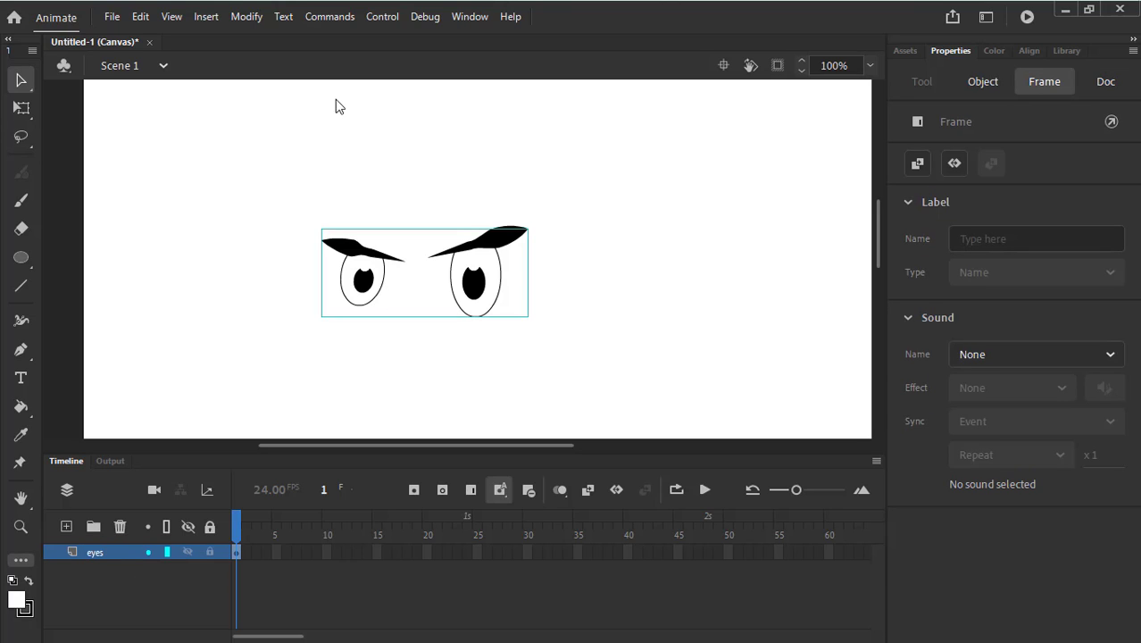
Add a new layer named "head" and move it beneath the eyes layer
click(67, 526)
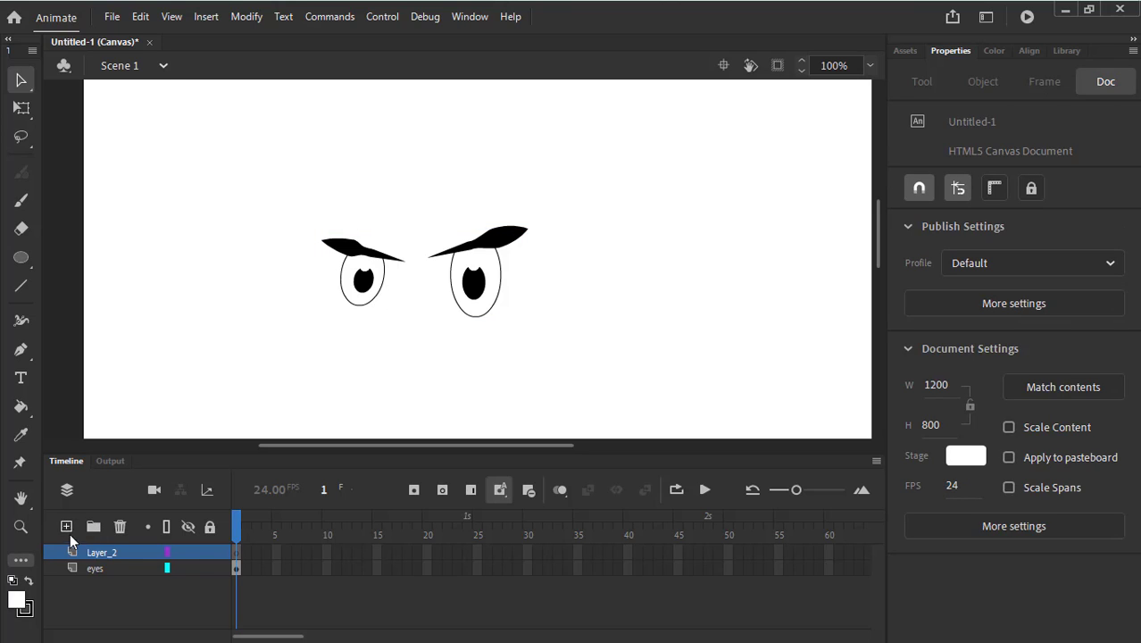
click(119, 552)
text(head)
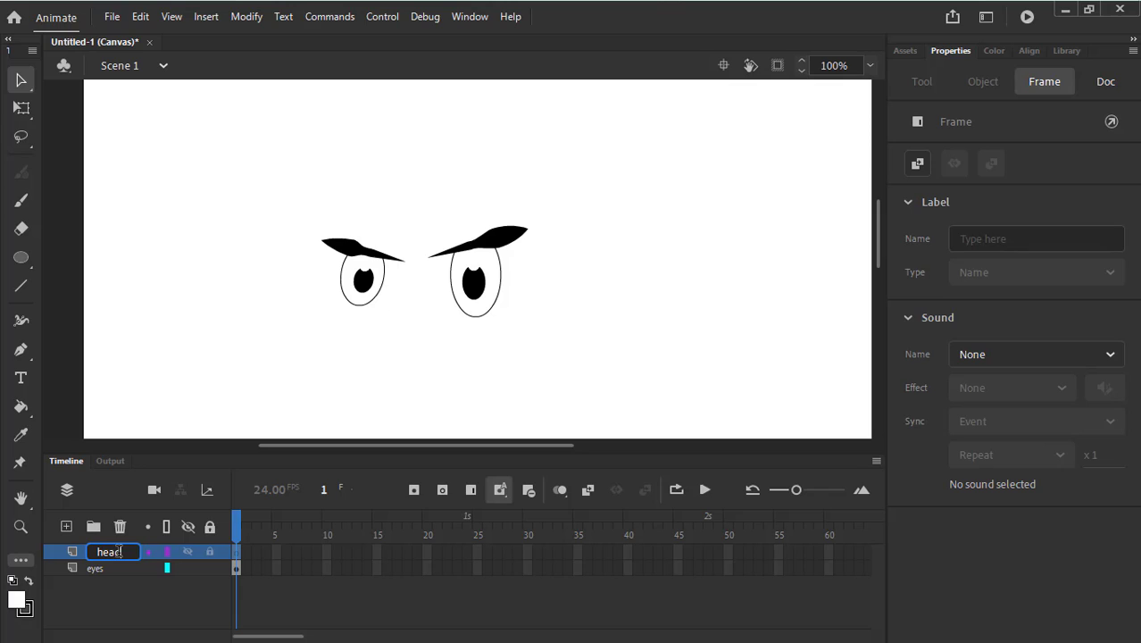
key(Return)
drag(116, 551, 129, 578)
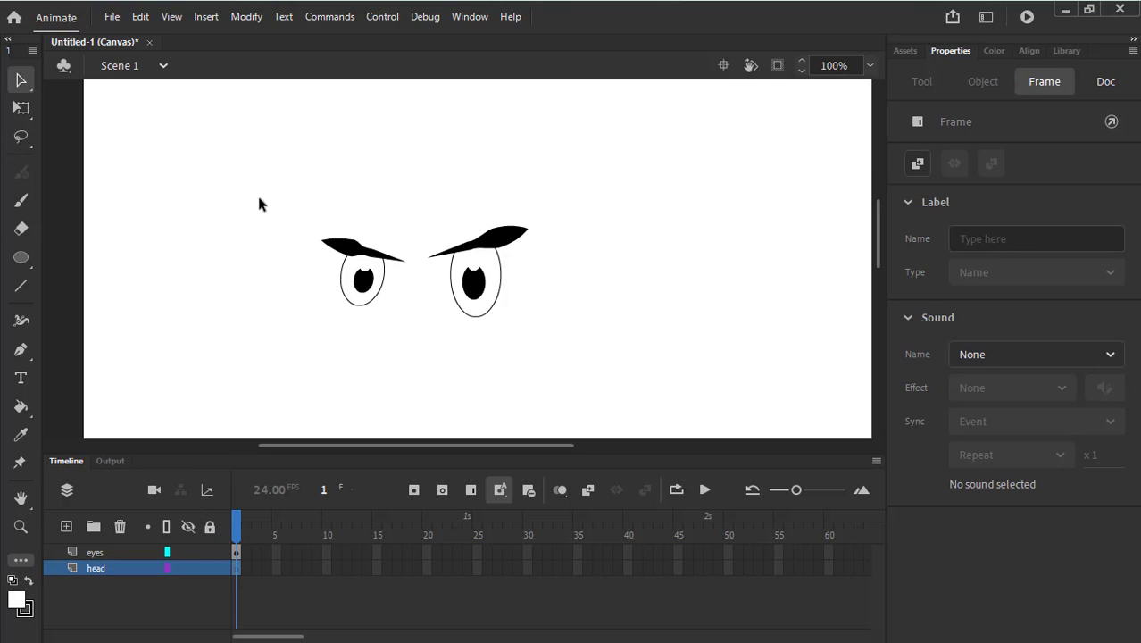
Move the eyes group toward the left edge of the stage, to about X 193, leaving the right side free
drag(270, 154, 594, 385)
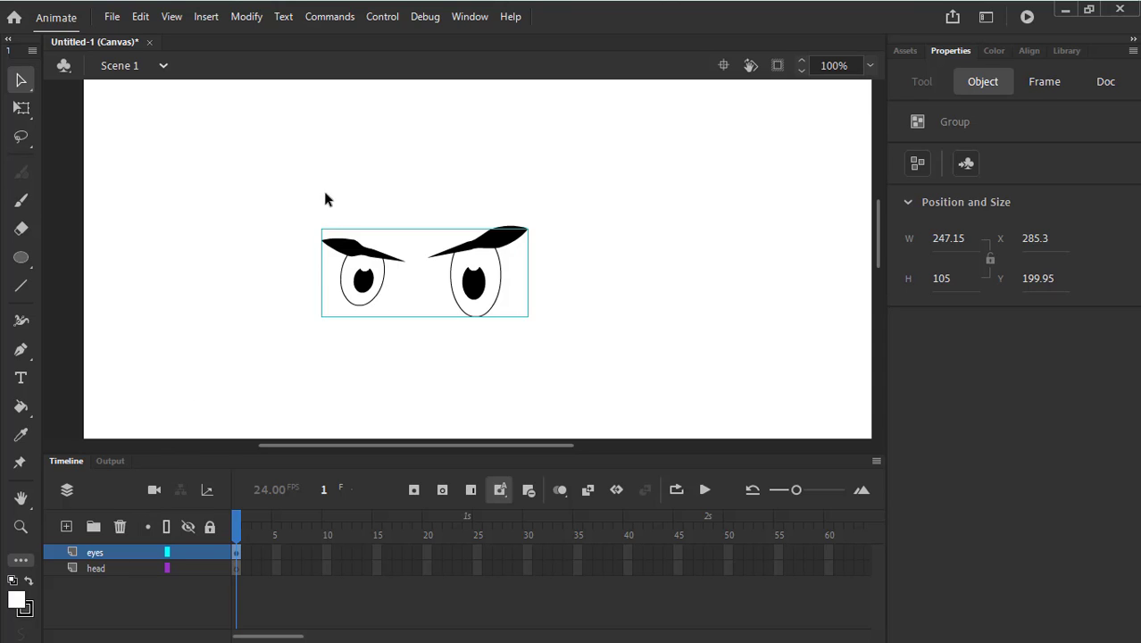
drag(487, 301, 472, 239)
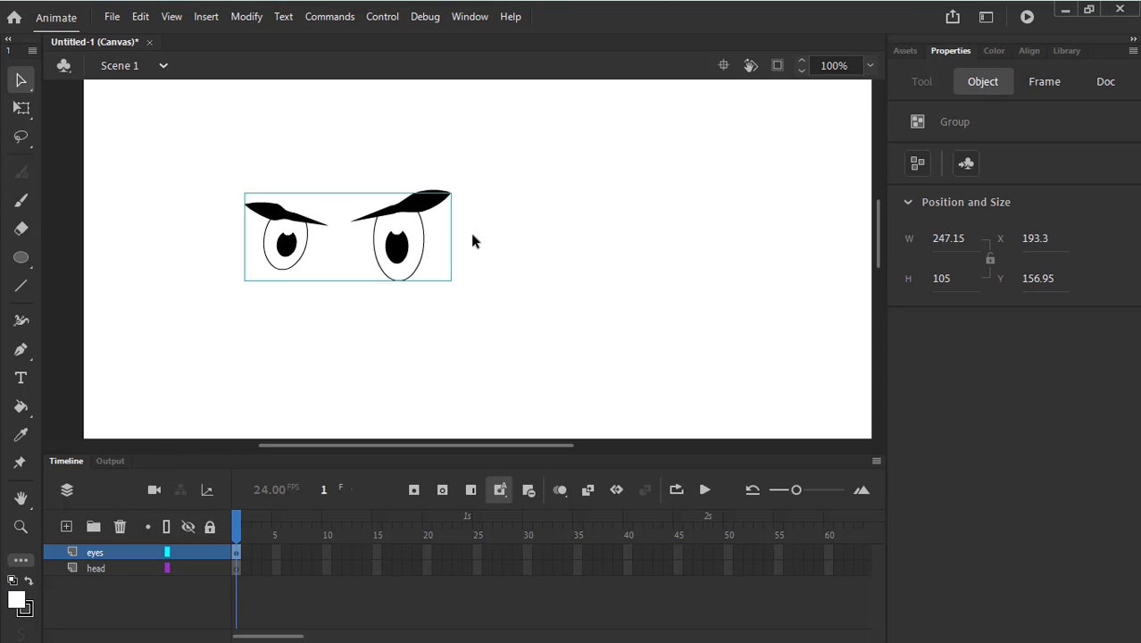
scroll(565, 268, right, 5)
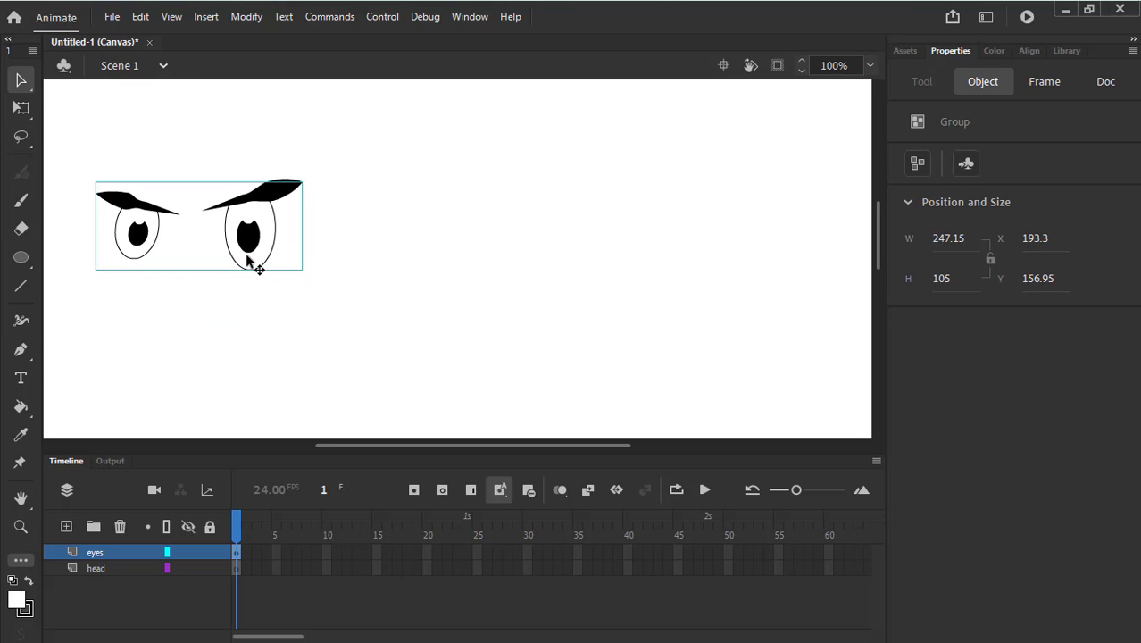
drag(250, 256, 252, 284)
click(342, 285)
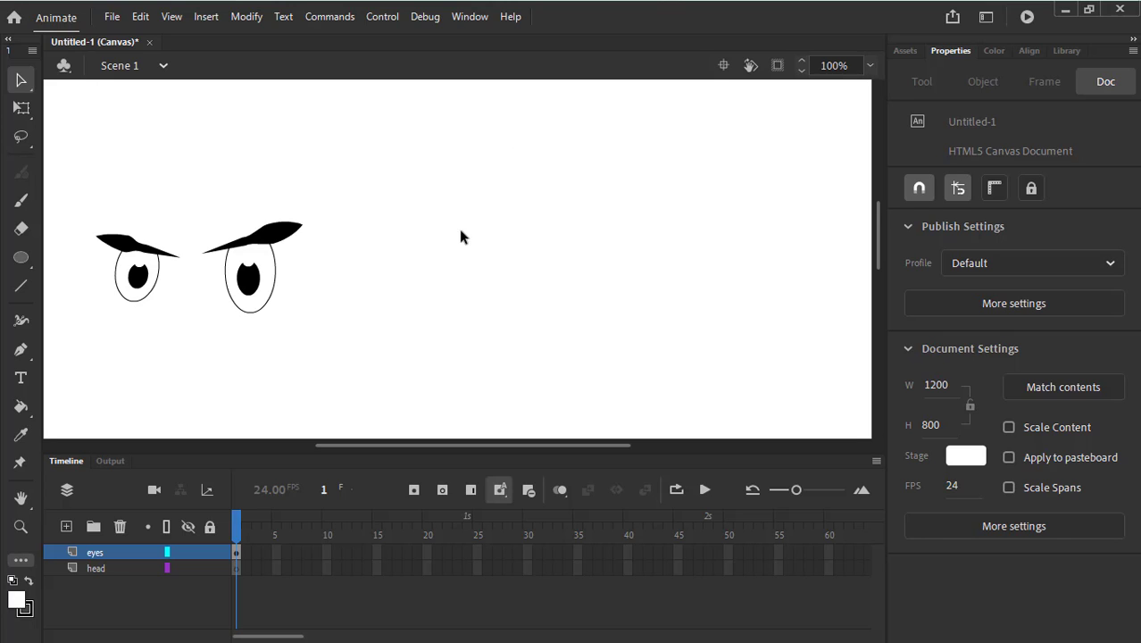
Make the head layer active, choose the Oval tool and enlarge the visible stage area for drawing
click(96, 569)
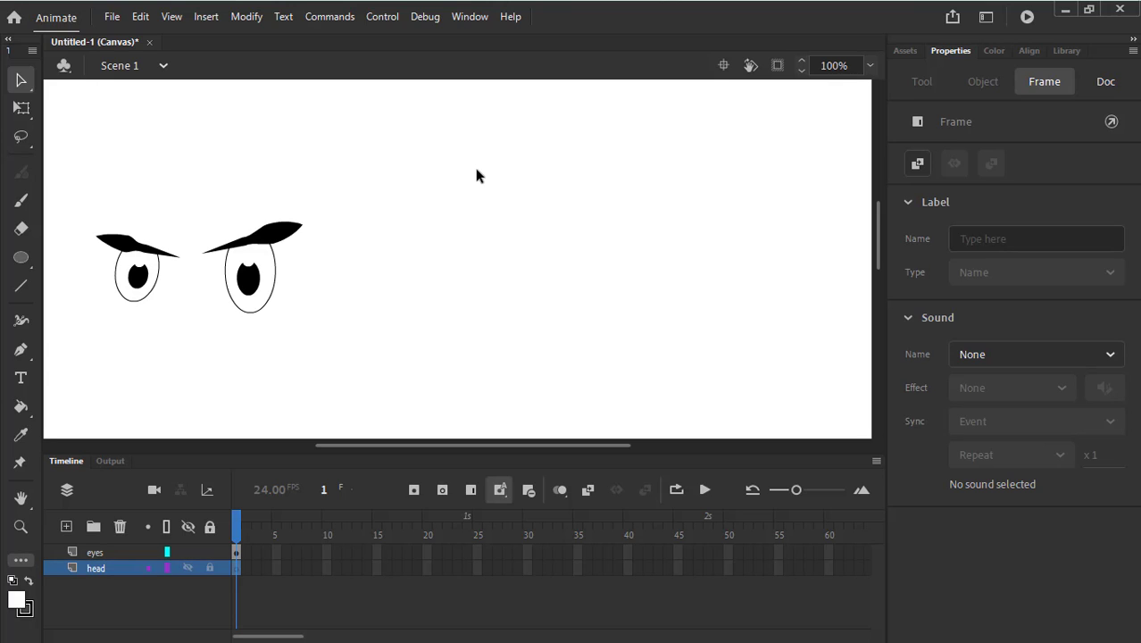
key(o)
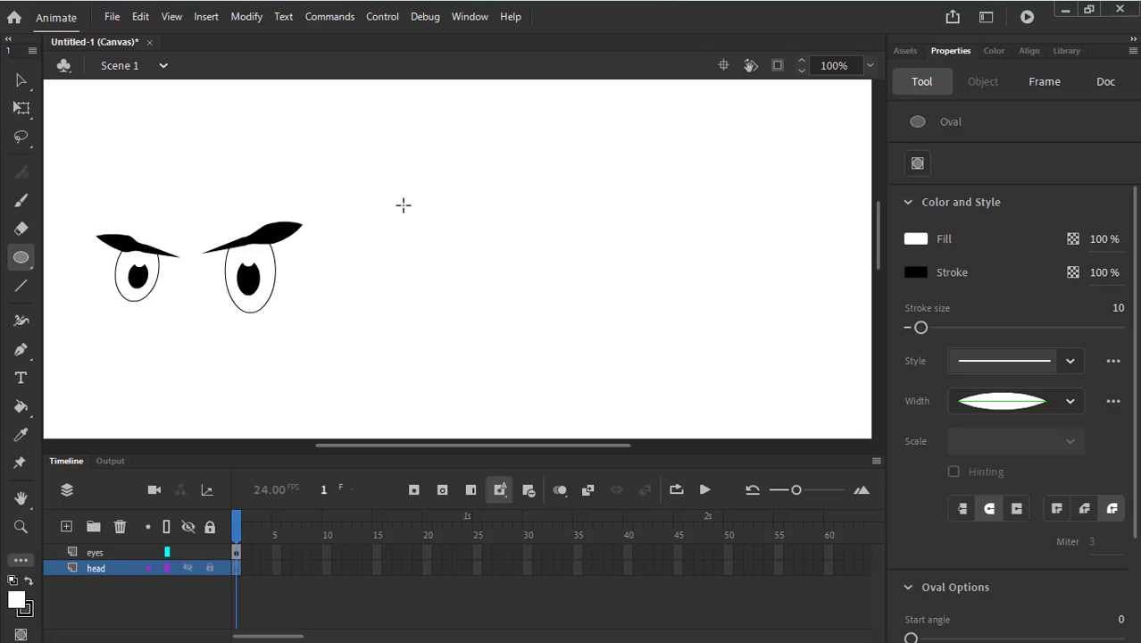
click(21, 259)
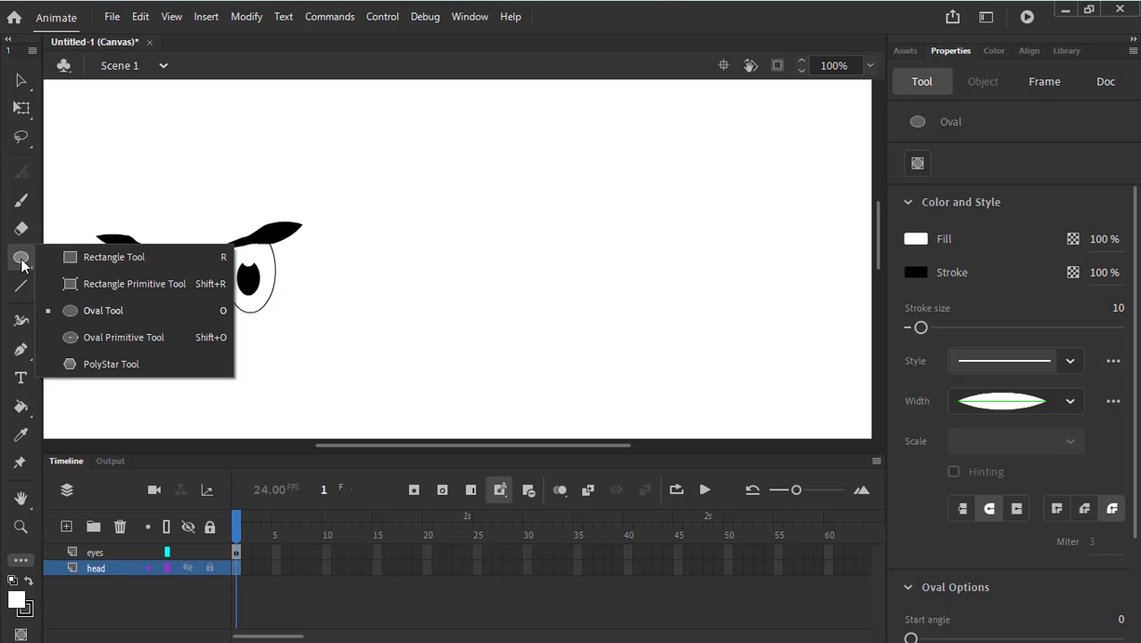
click(22, 261)
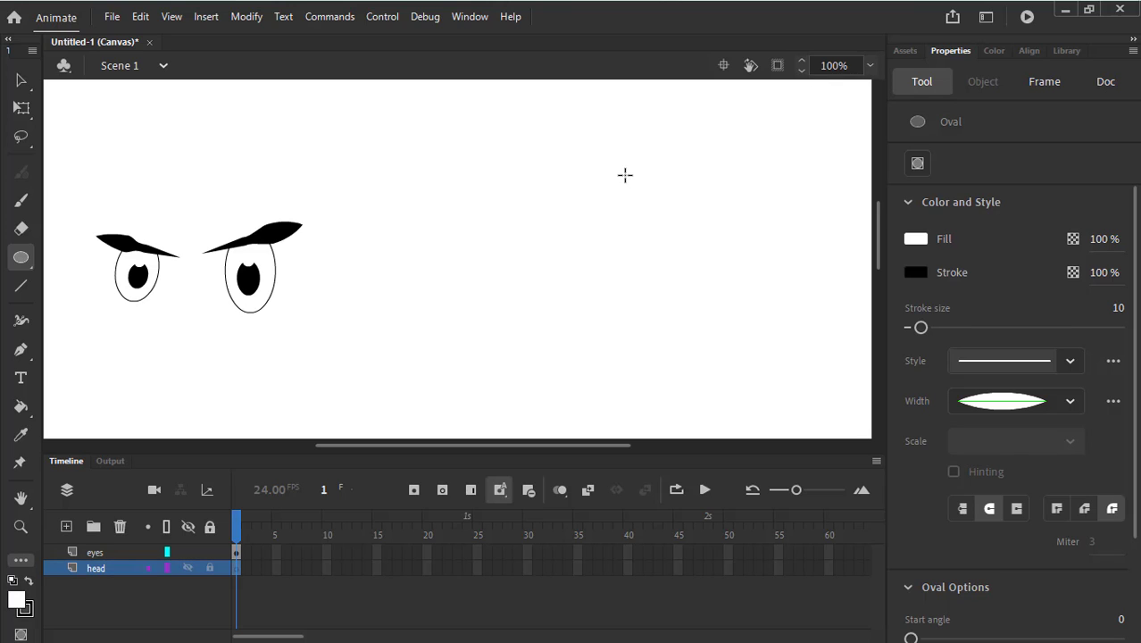
key(space)
scroll(607, 221, down, 2)
scroll(607, 221, right, 2)
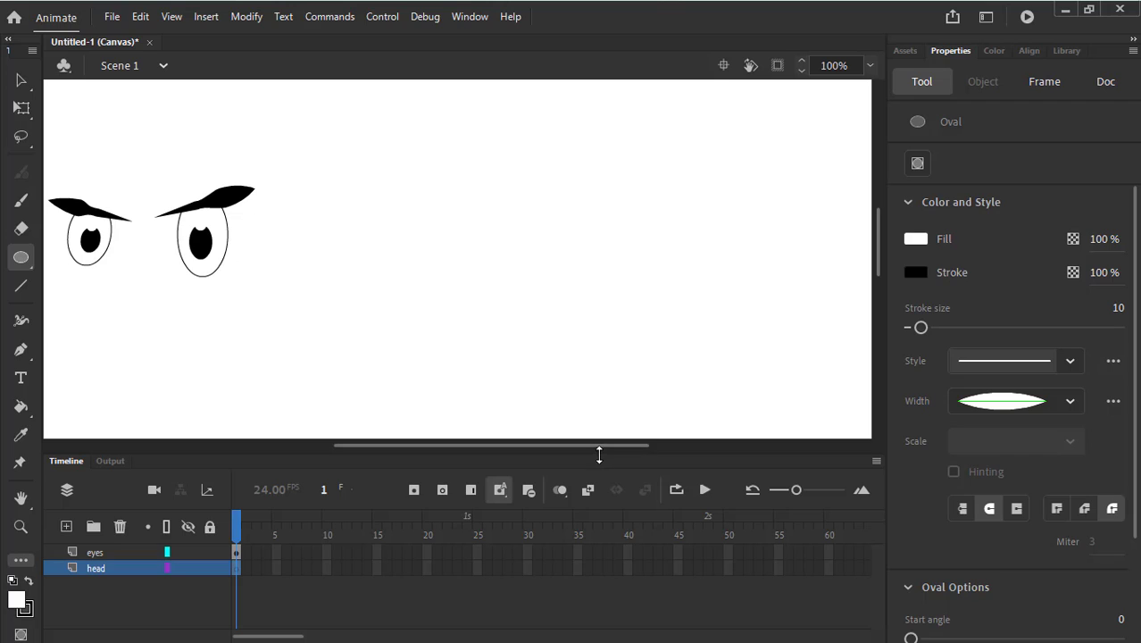
drag(601, 455, 605, 513)
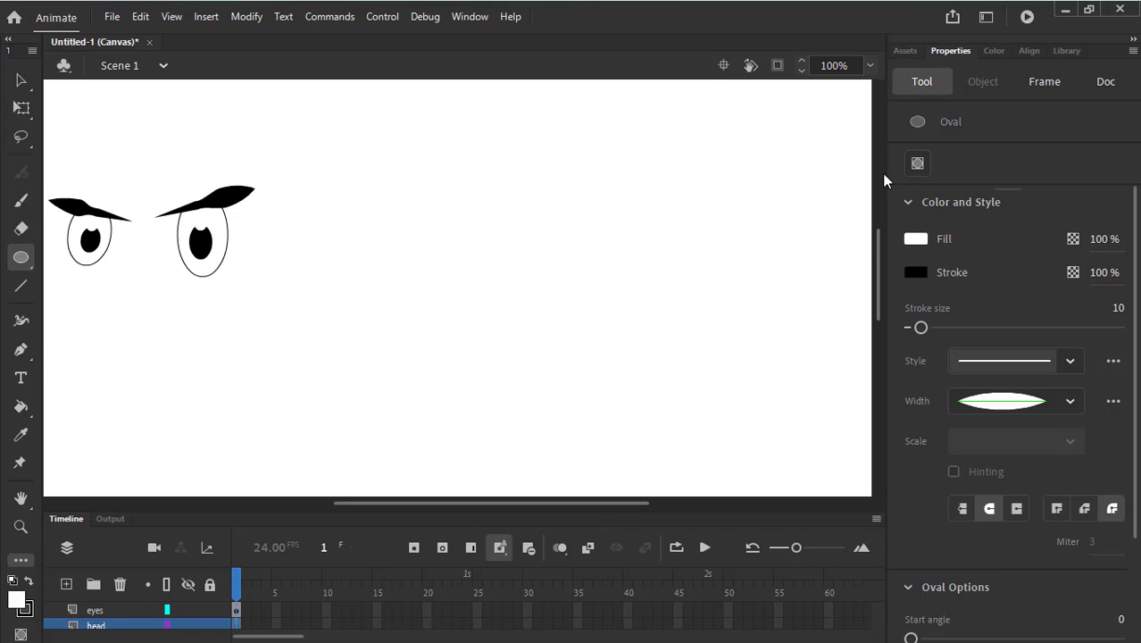
Set both the fill and the stroke of the Oval tool to magenta
click(916, 240)
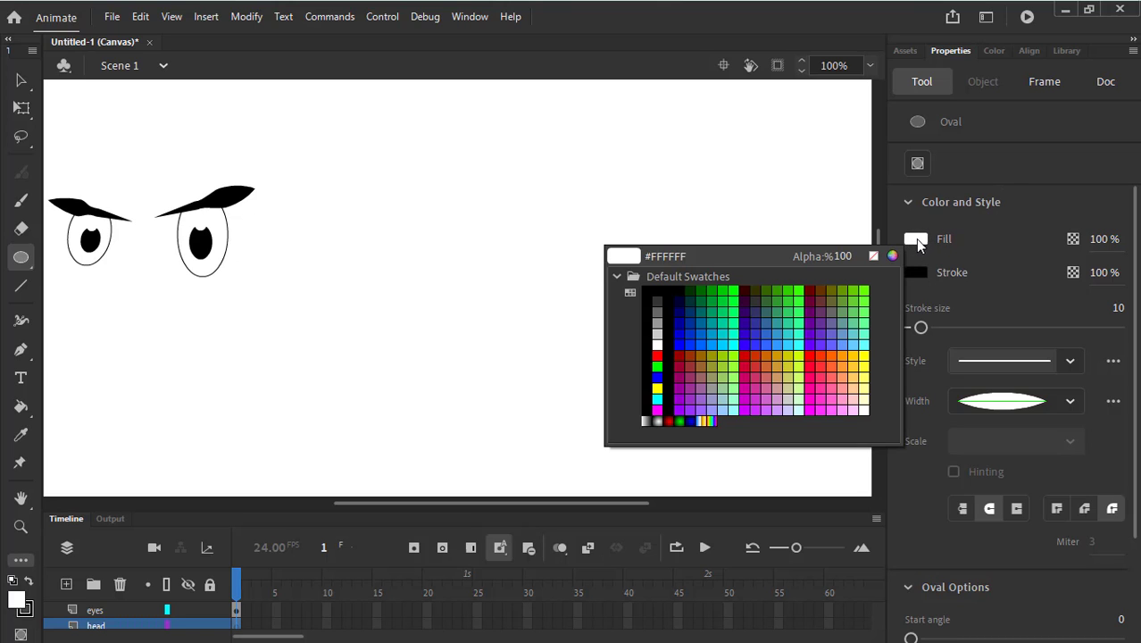
click(658, 409)
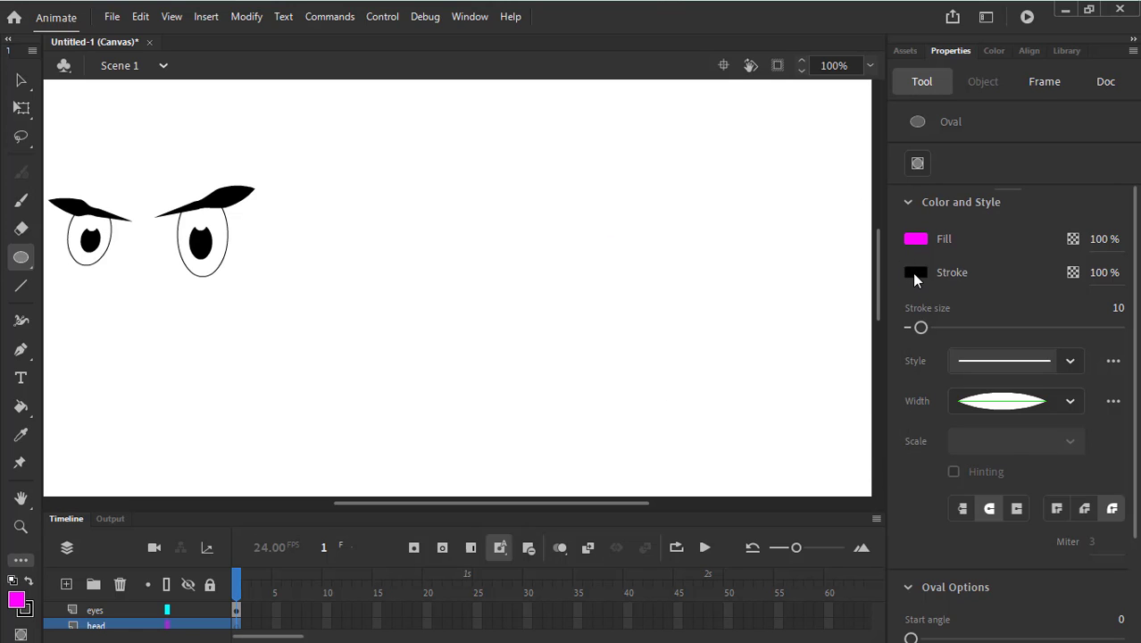
click(913, 274)
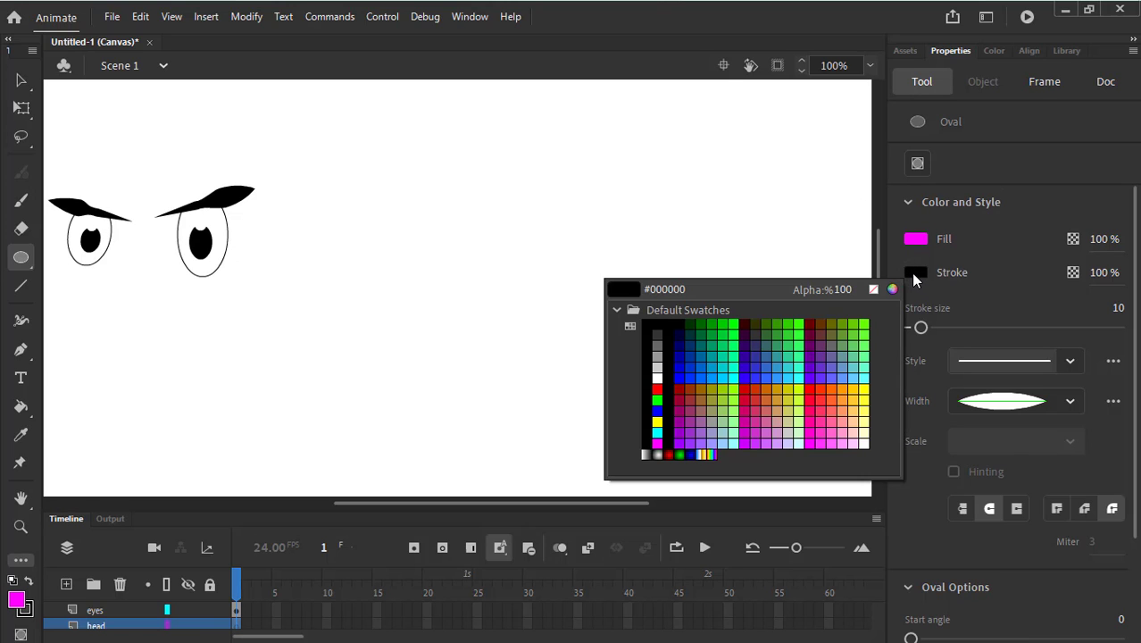
click(916, 272)
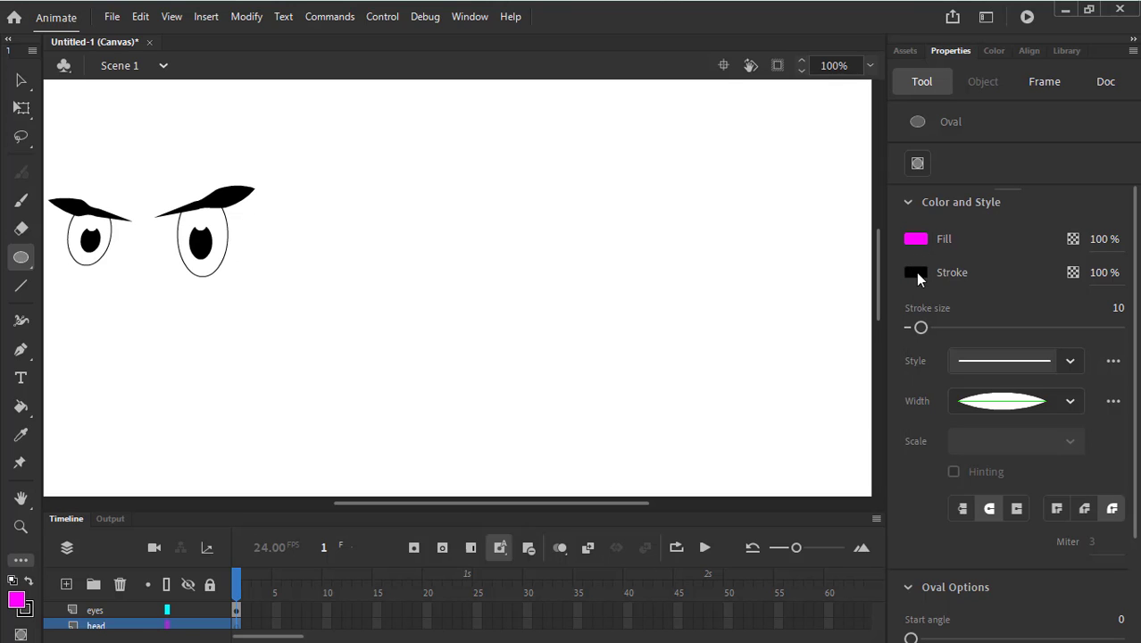
click(917, 274)
click(660, 434)
Try a large, nearly circular magenta oval for the head on the empty stage area right of the eyes
mouse_move(367, 114)
mouse_down()
mouse_move(493, 229)
mouse_move(604, 413)
mouse_move(670, 436)
mouse_move(713, 481)
mouse_move(729, 470)
mouse_up()
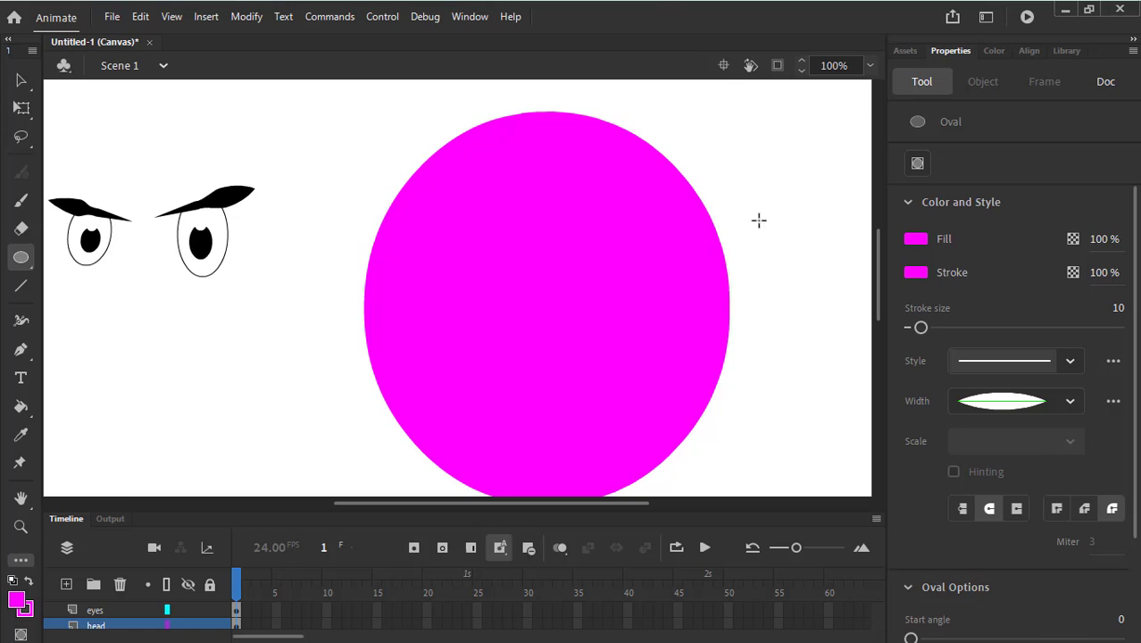
click(870, 65)
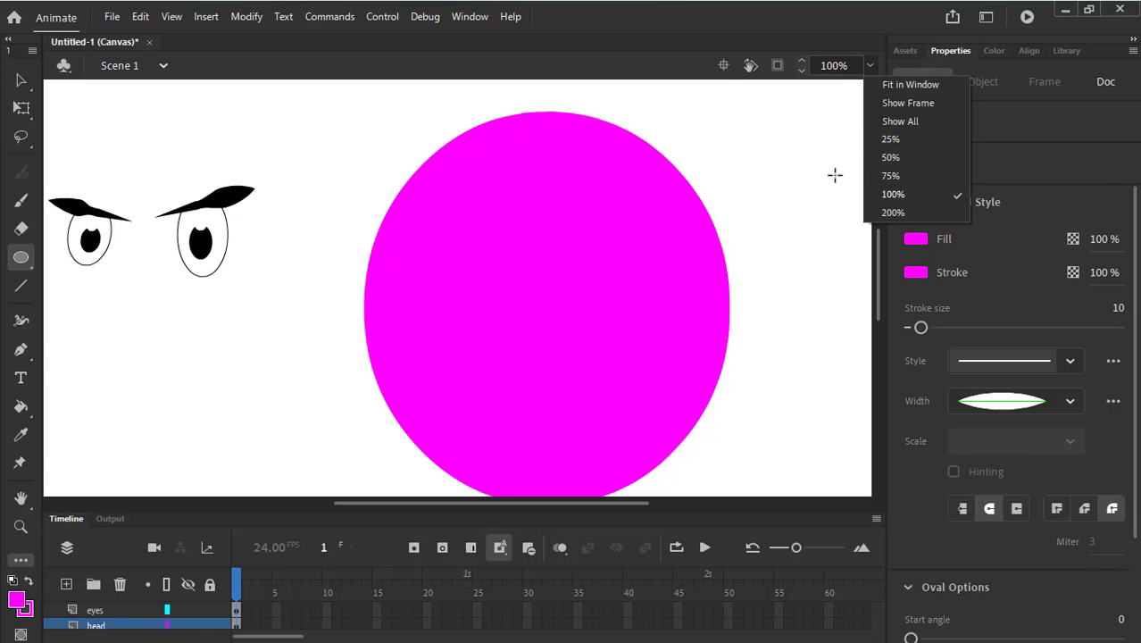
key(ctrl+minus)
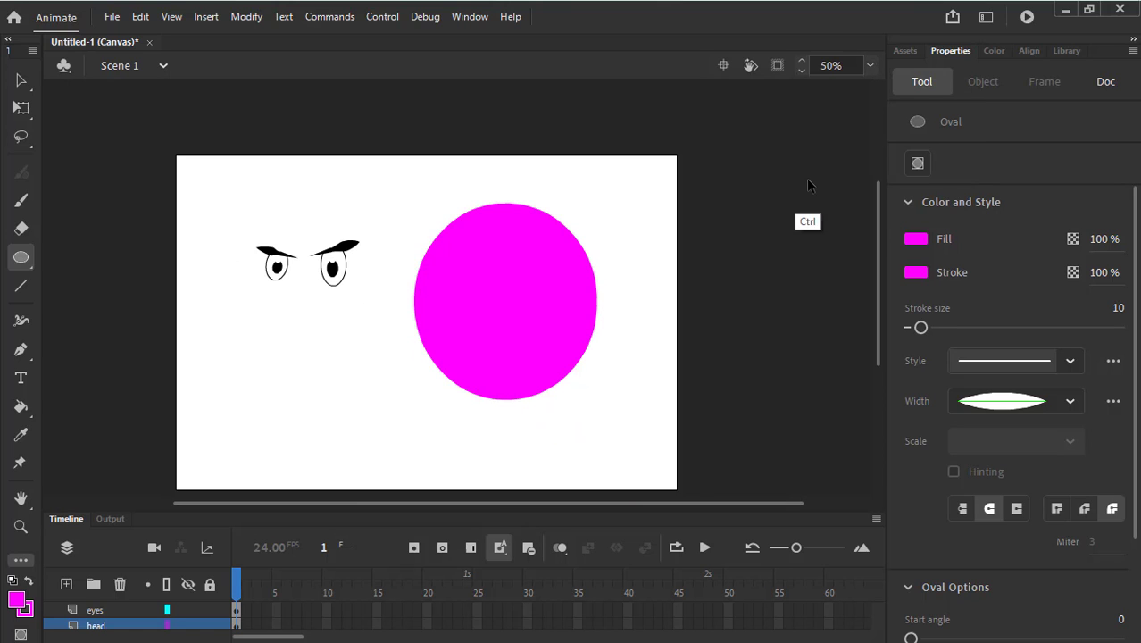
drag(531, 327, 503, 300)
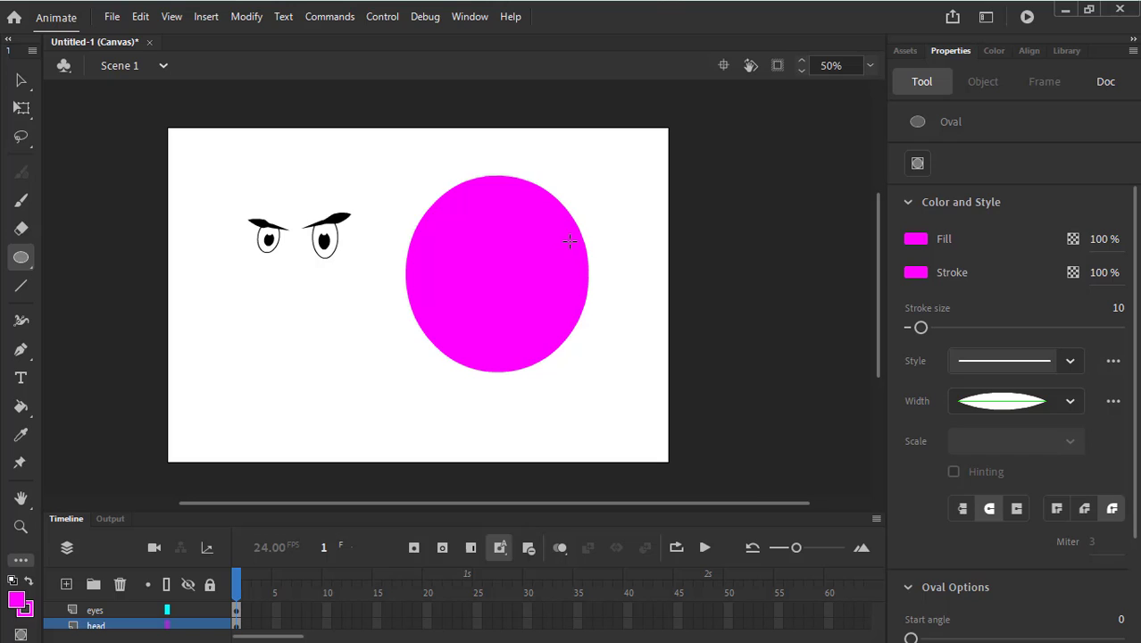
key(ctrl+z)
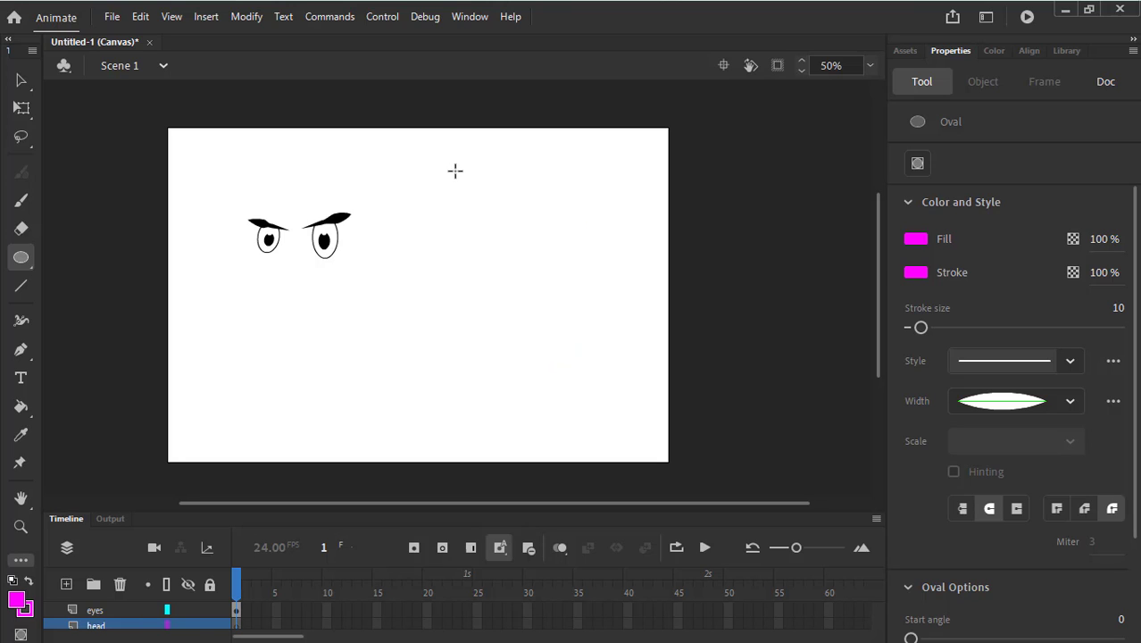
Draw an upright, egg-like magenta oval for the head on the stage, to the right of the eyes
drag(414, 157, 558, 329)
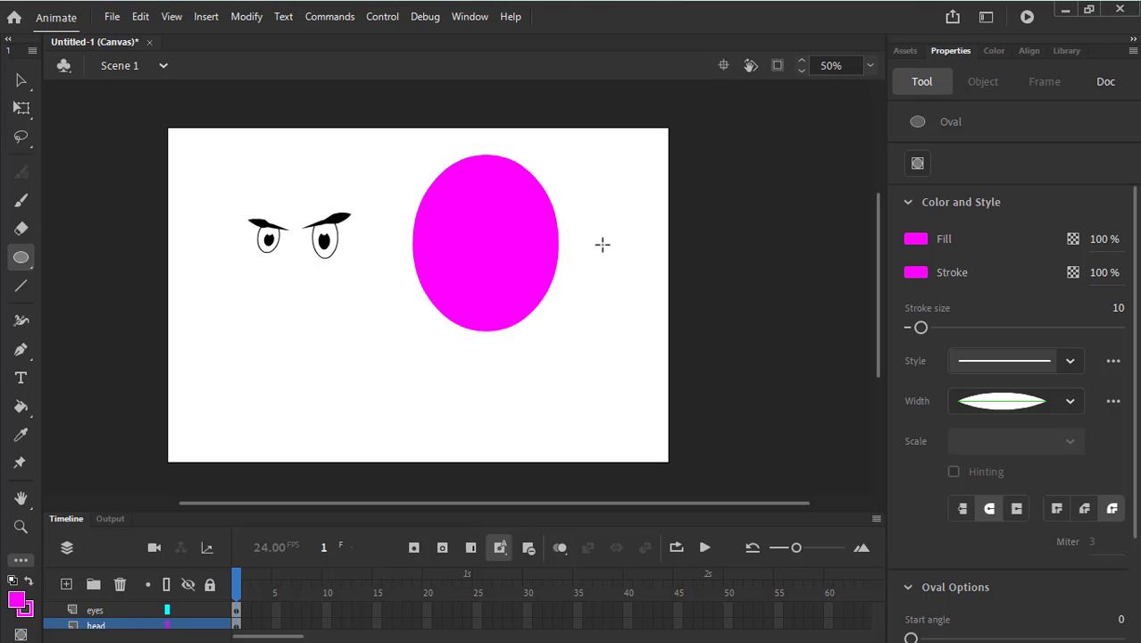
Select the whole magenta oval and move it slightly toward the eyes and closer to the stage's top edge
key(v)
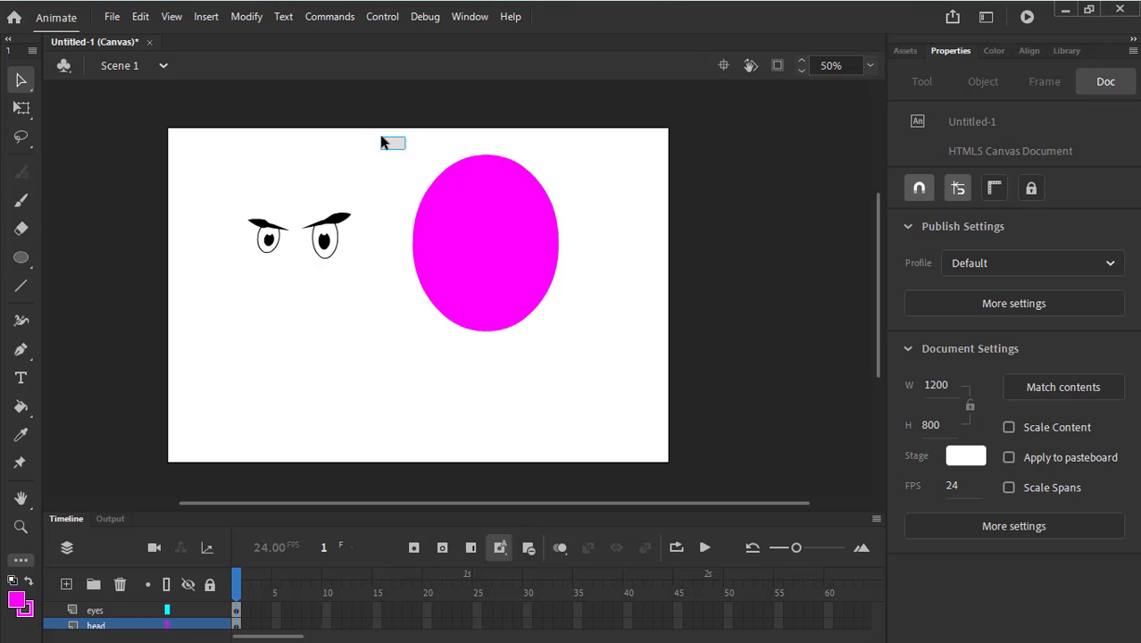
mouse_move(384, 121)
mouse_down()
mouse_move(505, 189)
mouse_move(605, 366)
mouse_up()
drag(514, 257, 487, 250)
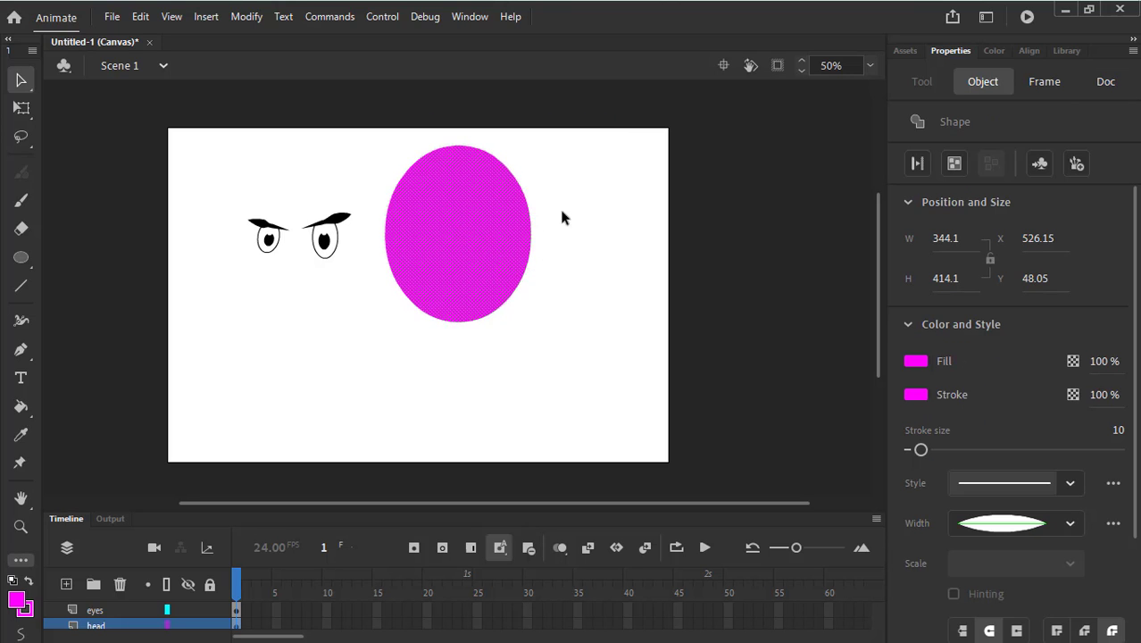
click(561, 162)
Shift the whole magenta oval straight down so it sits lower on the stage beside the eyes
click(871, 65)
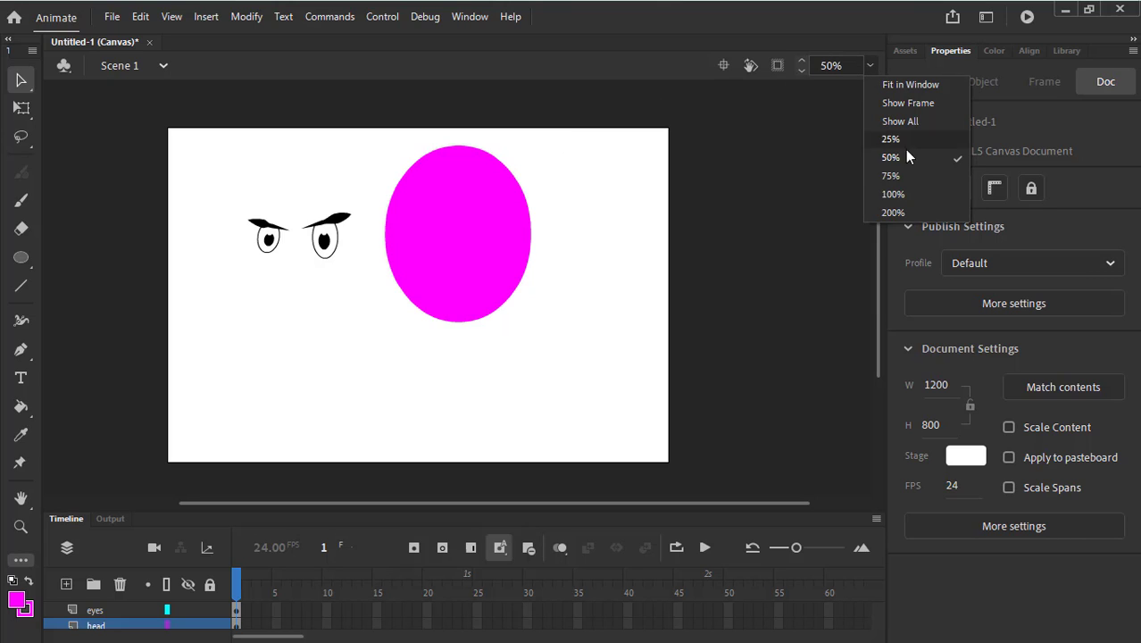
click(913, 175)
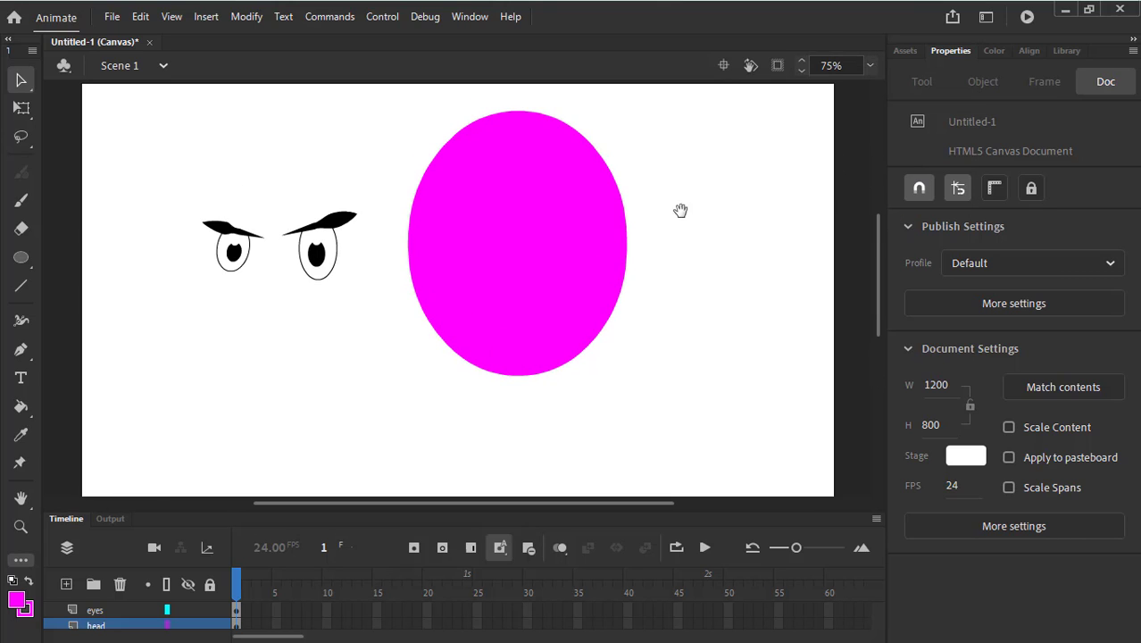
drag(390, 92, 682, 391)
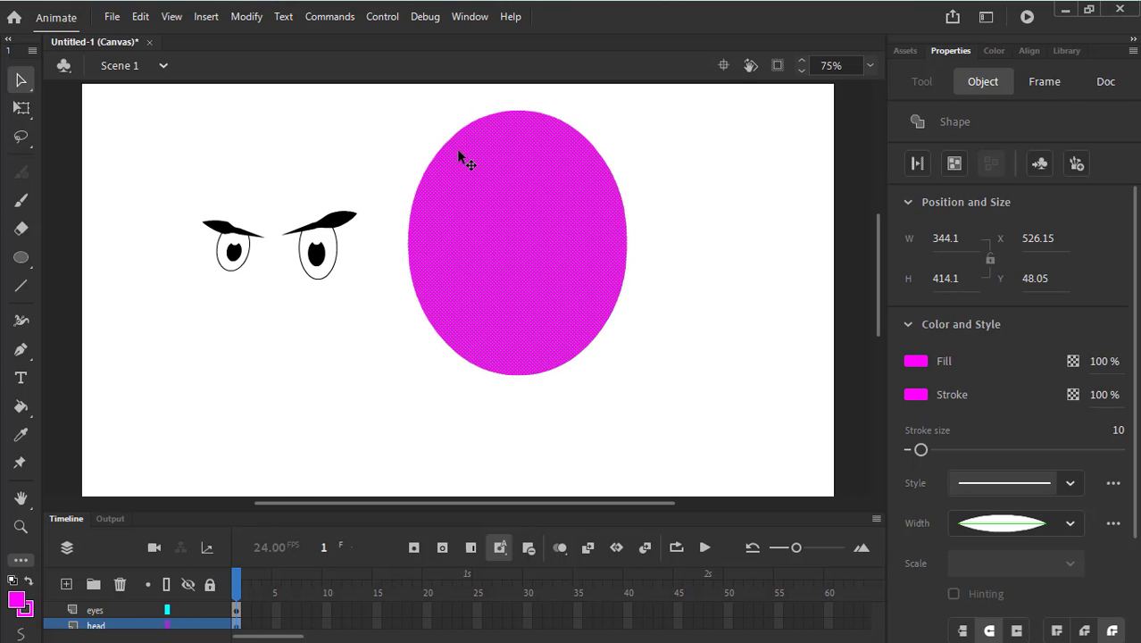
drag(529, 236, 528, 286)
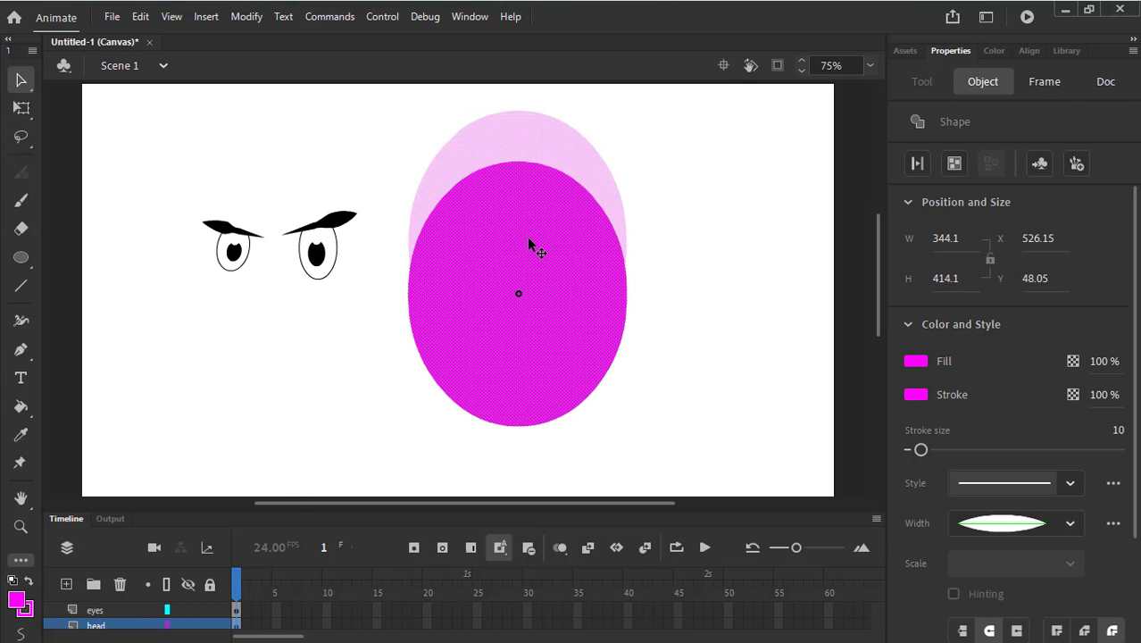
click(677, 198)
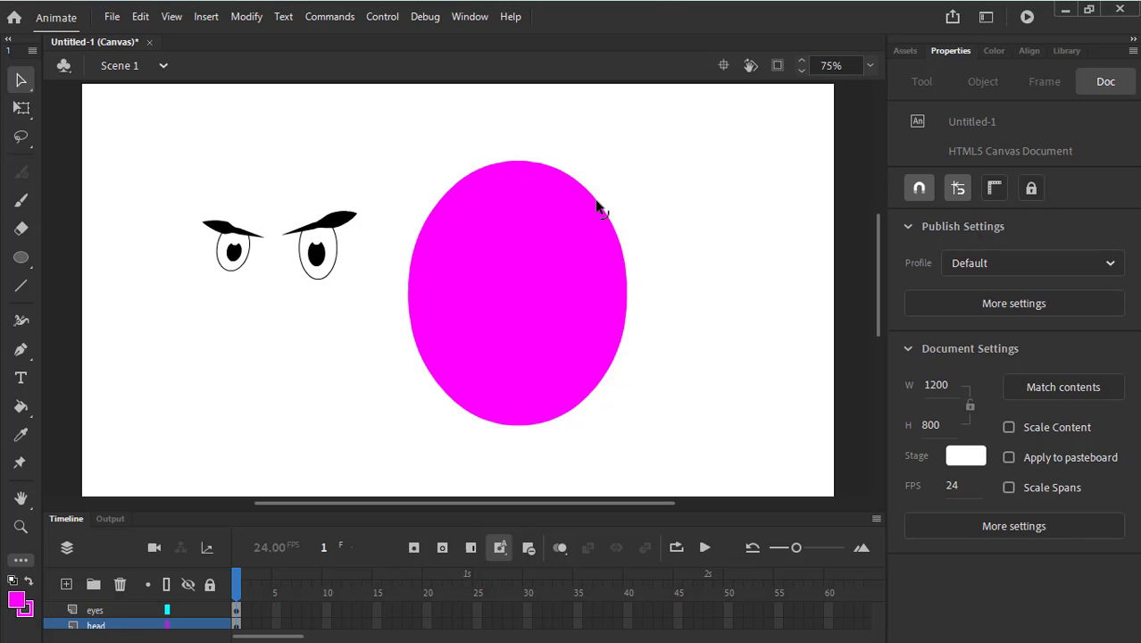
Reshape the oval by pulling its upper left and upper right edges outward into a broad forehead above a narrow chin
drag(596, 205, 645, 200)
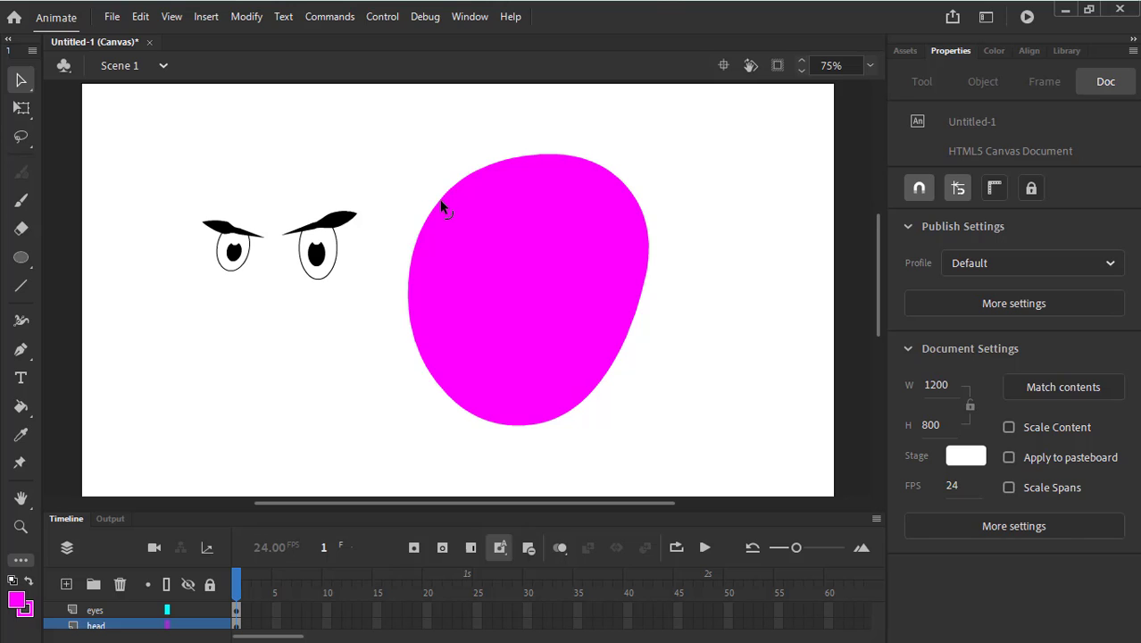
drag(439, 199, 417, 179)
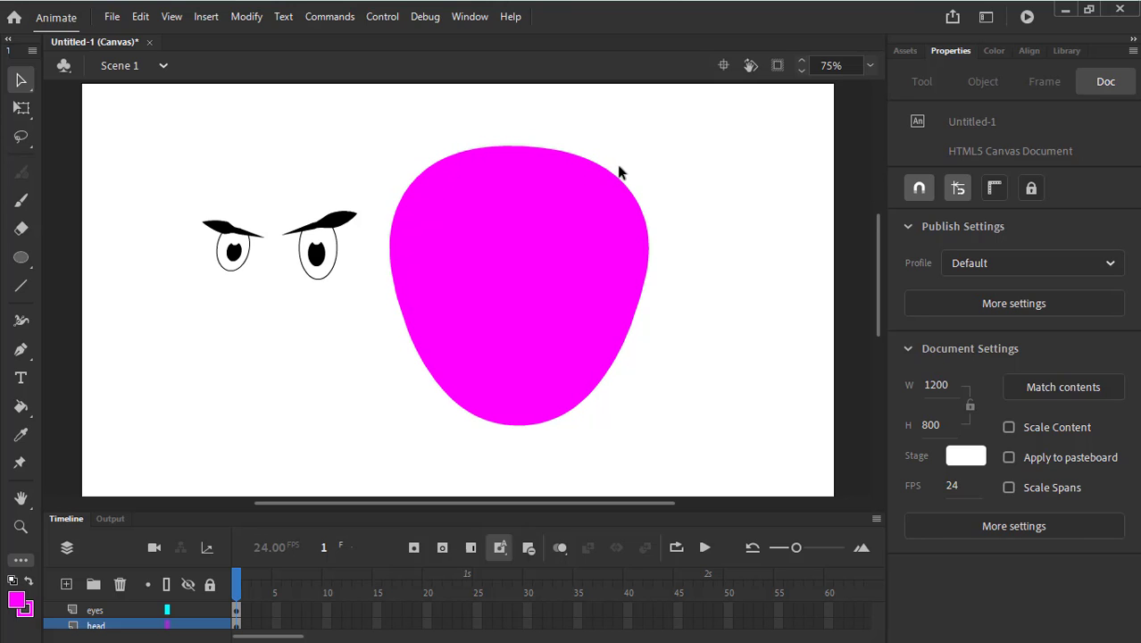
drag(618, 180, 620, 178)
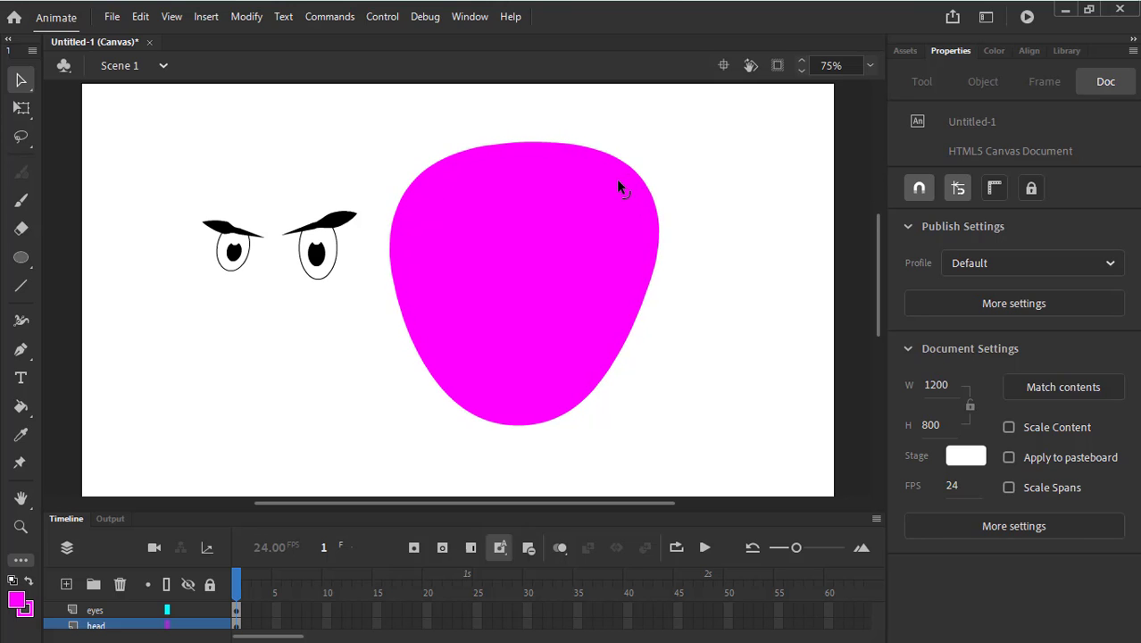
drag(416, 184, 416, 180)
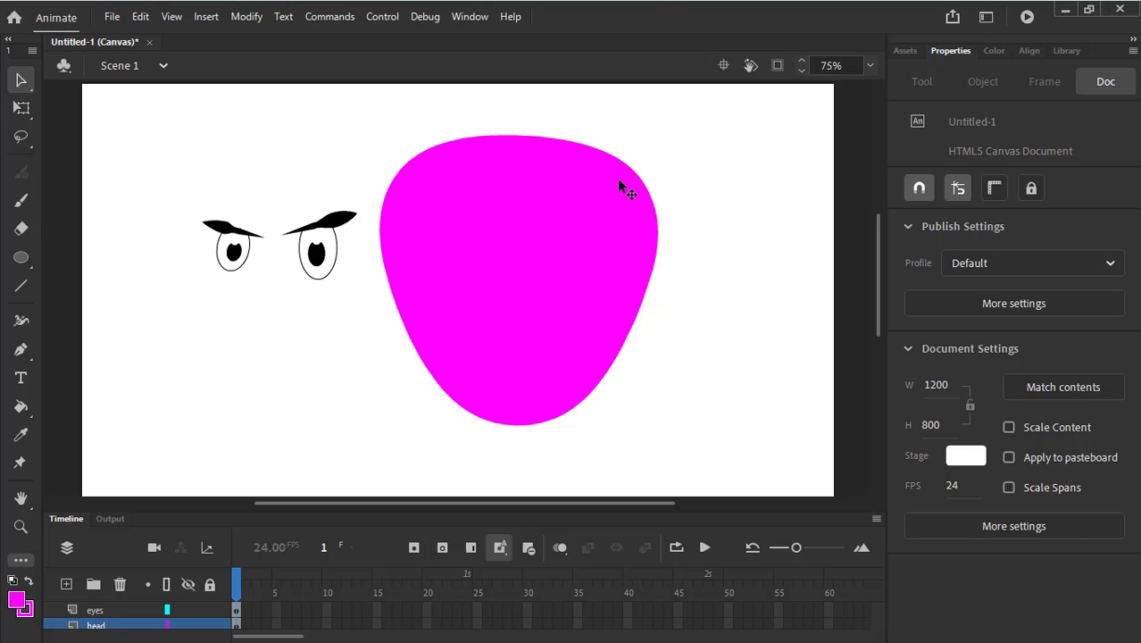
drag(636, 178, 663, 169)
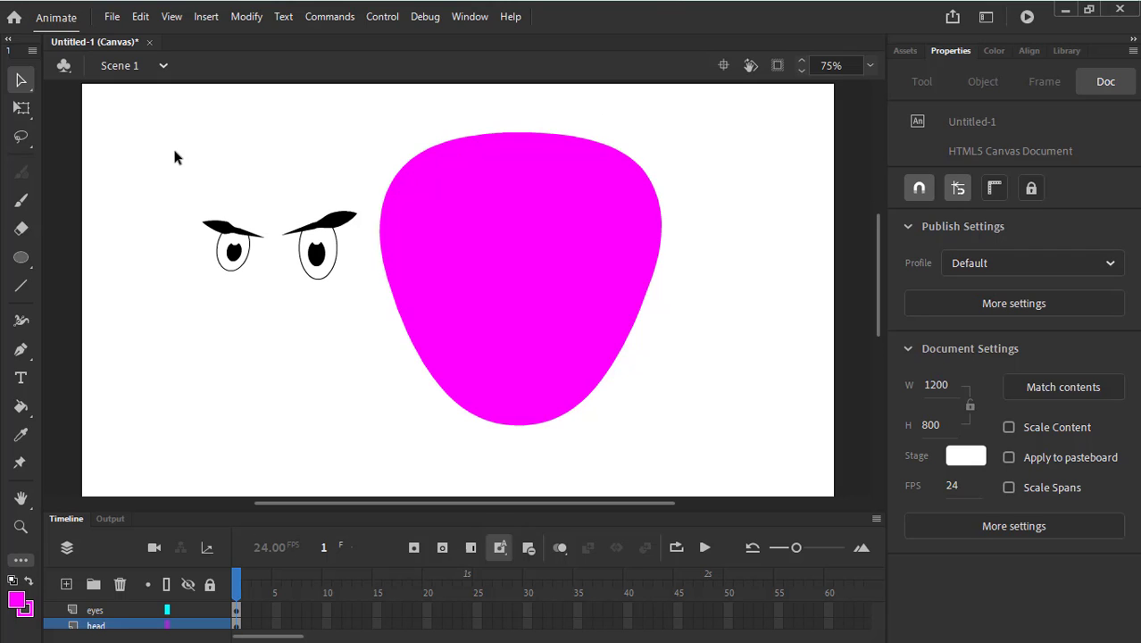
Move the grouped eyes onto the lower half of the magenta head, just above the chin
click(318, 257)
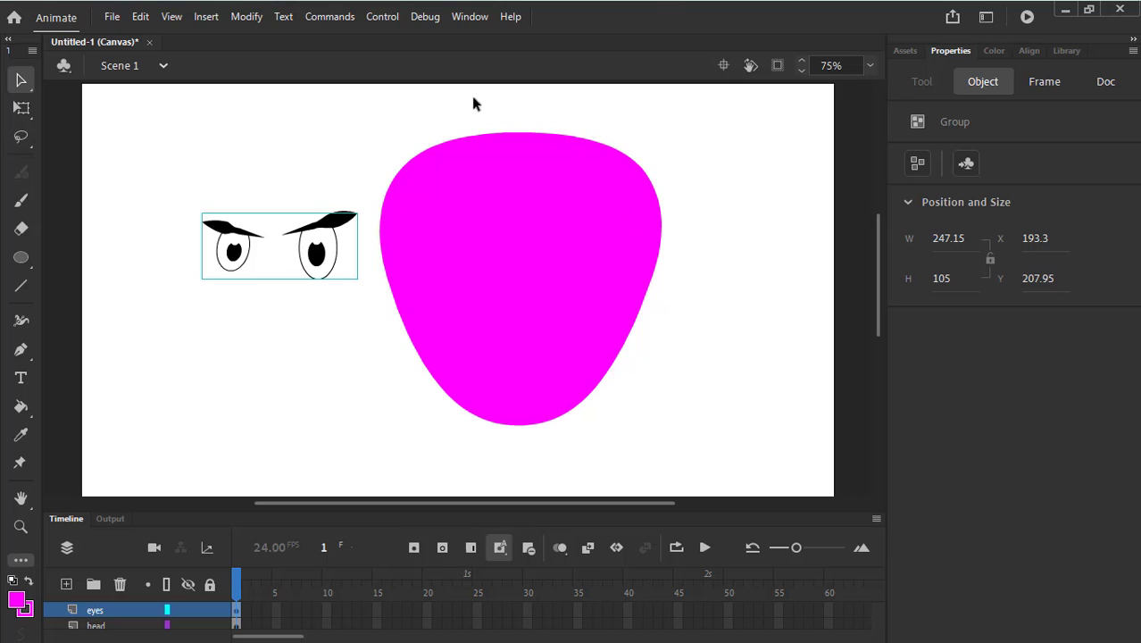
drag(318, 257, 555, 350)
click(646, 332)
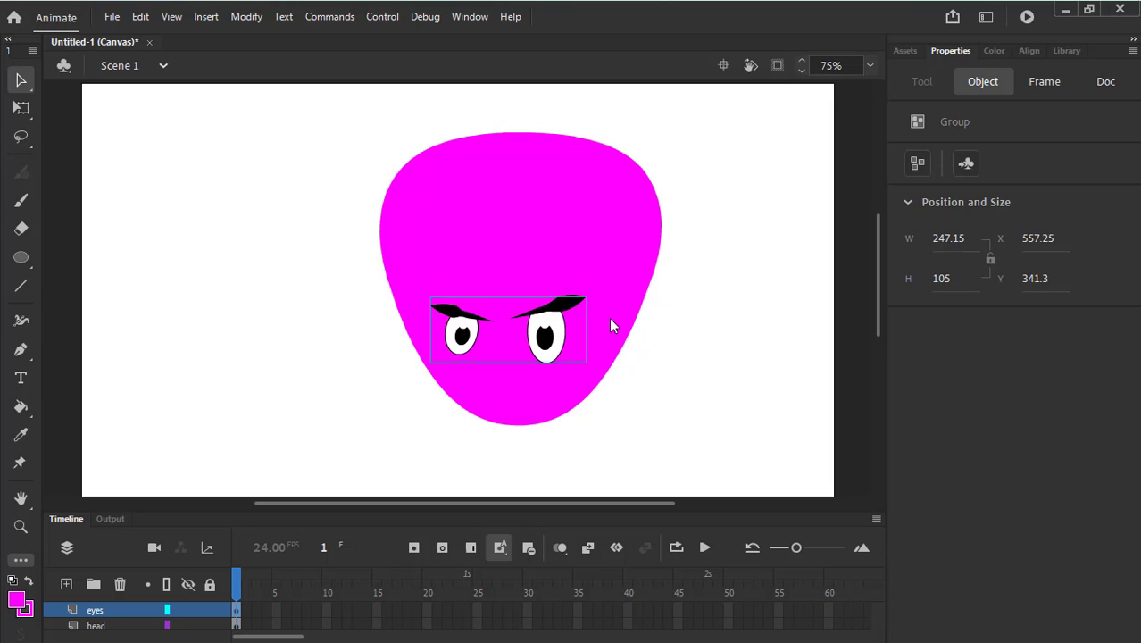
click(712, 325)
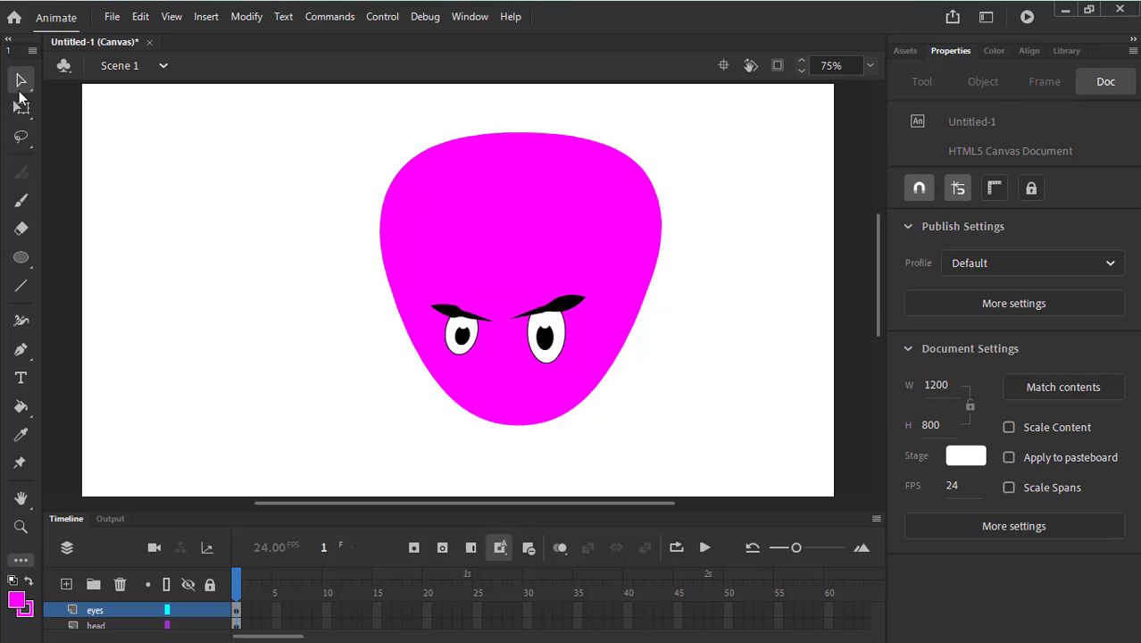
Select the head and eyes together and move them left to near the middle of the stage
drag(287, 99, 752, 481)
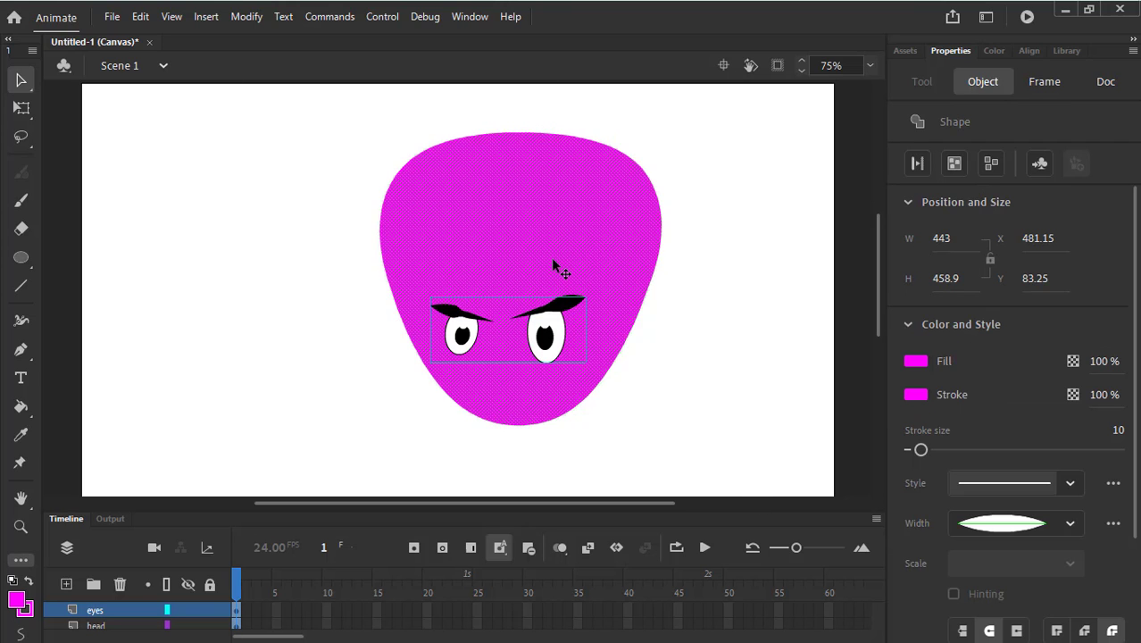
drag(628, 284, 540, 266)
click(618, 280)
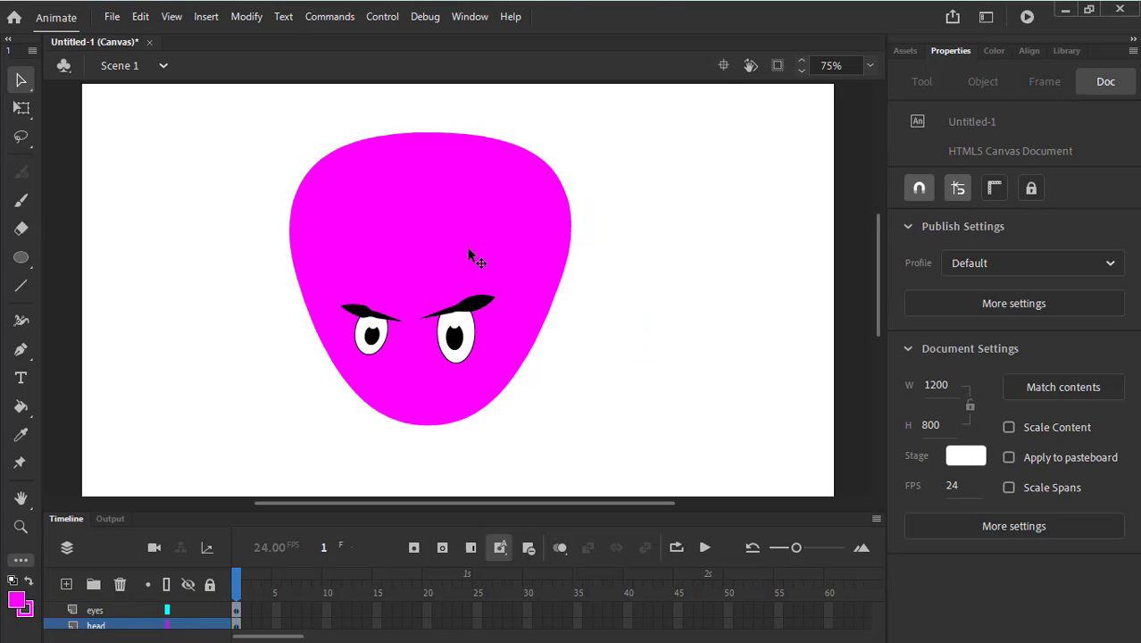
drag(468, 252, 452, 257)
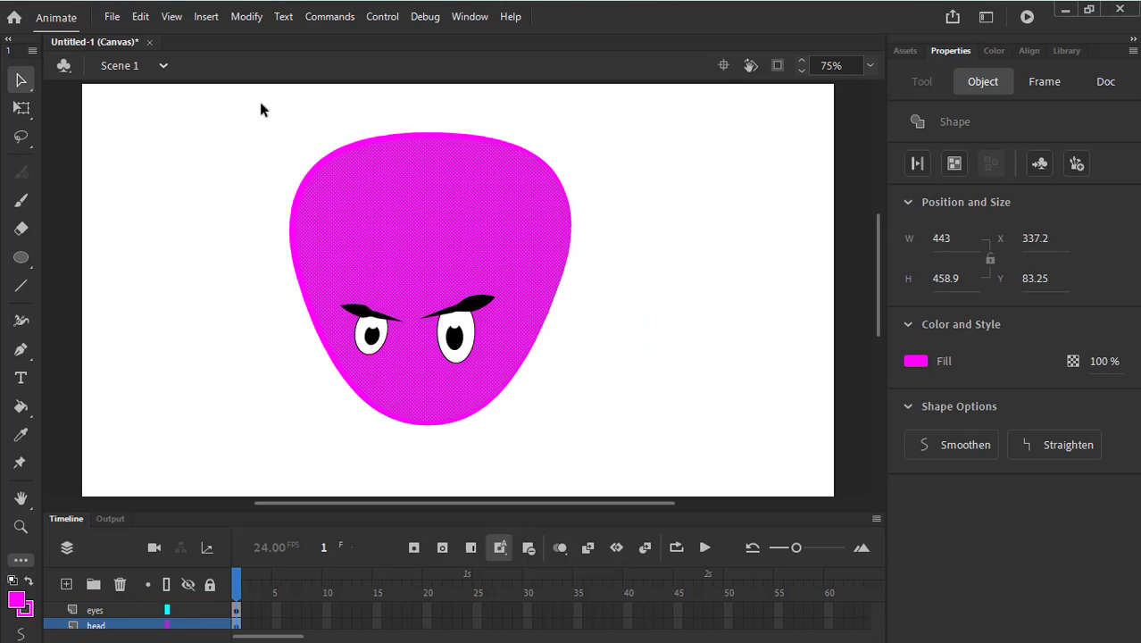
drag(602, 296, 219, 105)
mouse_move(507, 255)
mouse_down()
mouse_move(446, 250)
mouse_move(491, 250)
mouse_up()
click(652, 281)
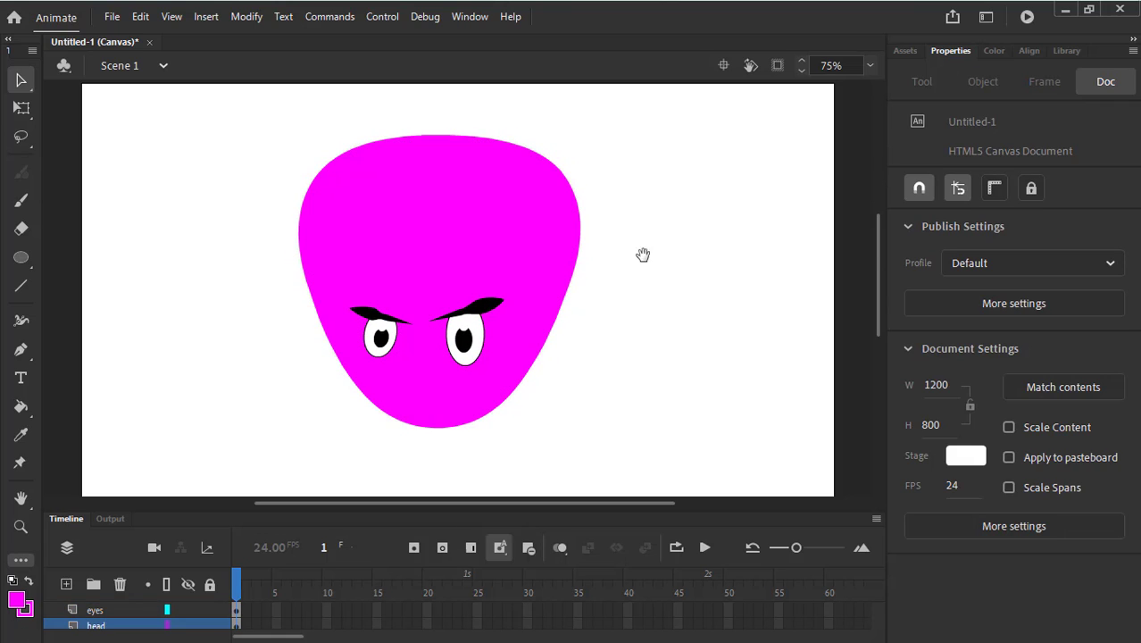
Raise the head and eyes together so the forehead sits near the stage's top edge
scroll(627, 296, down, 3)
scroll(628, 296, up, 3)
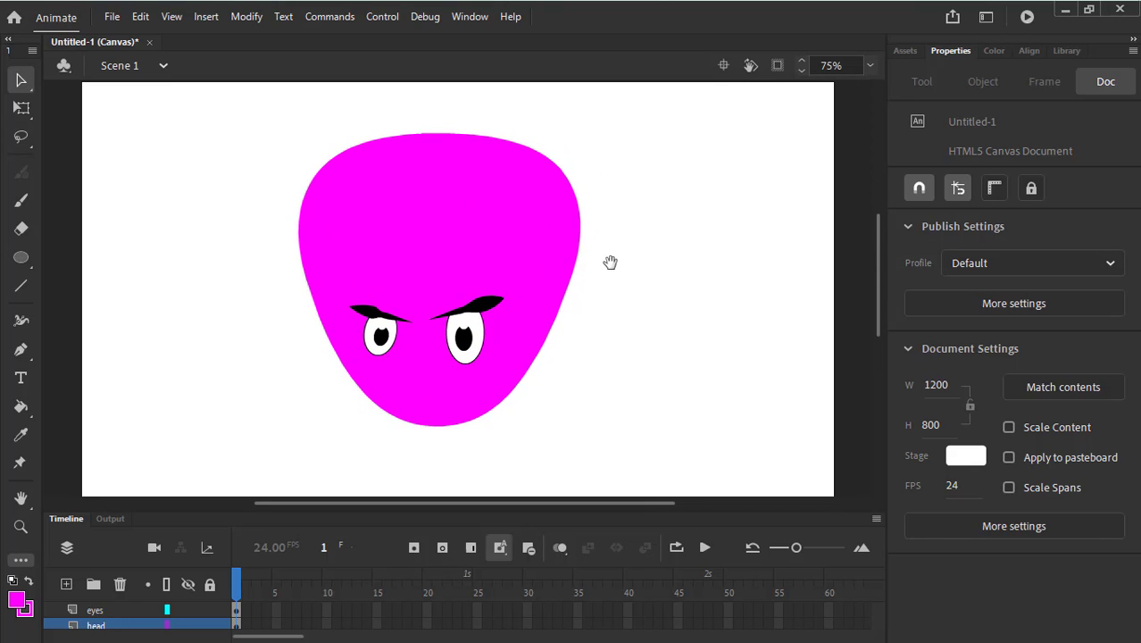
drag(233, 96, 676, 490)
drag(445, 217, 446, 226)
click(654, 241)
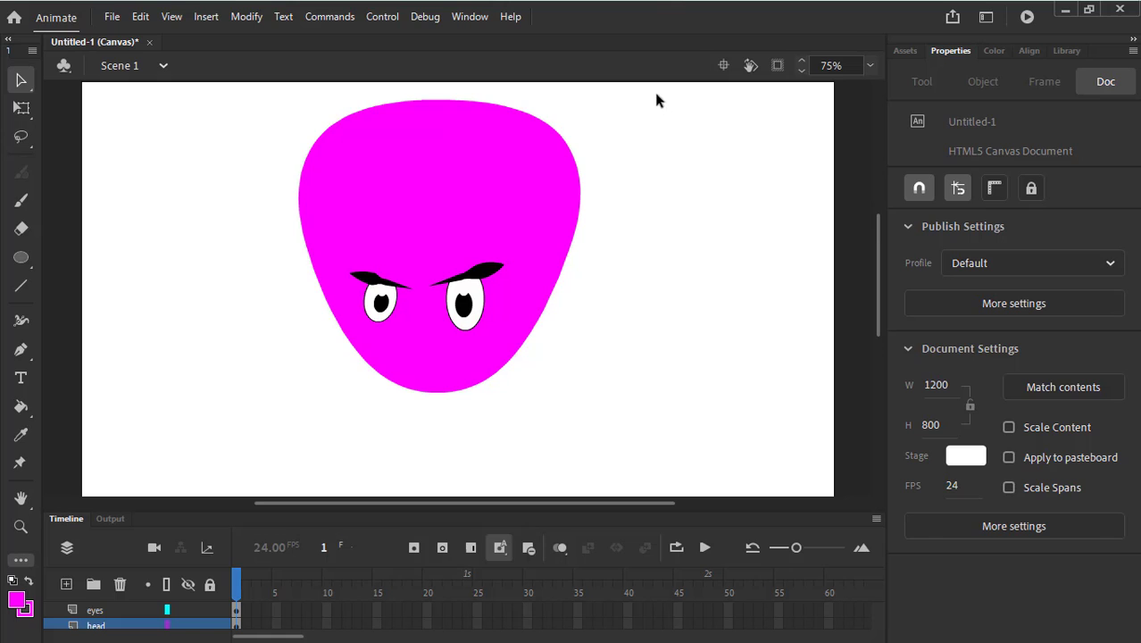
Move the head and eyes together to the stage's left edge, placing them at about X 36, Y 34
scroll(642, 287, down, 2)
scroll(657, 209, up, 1)
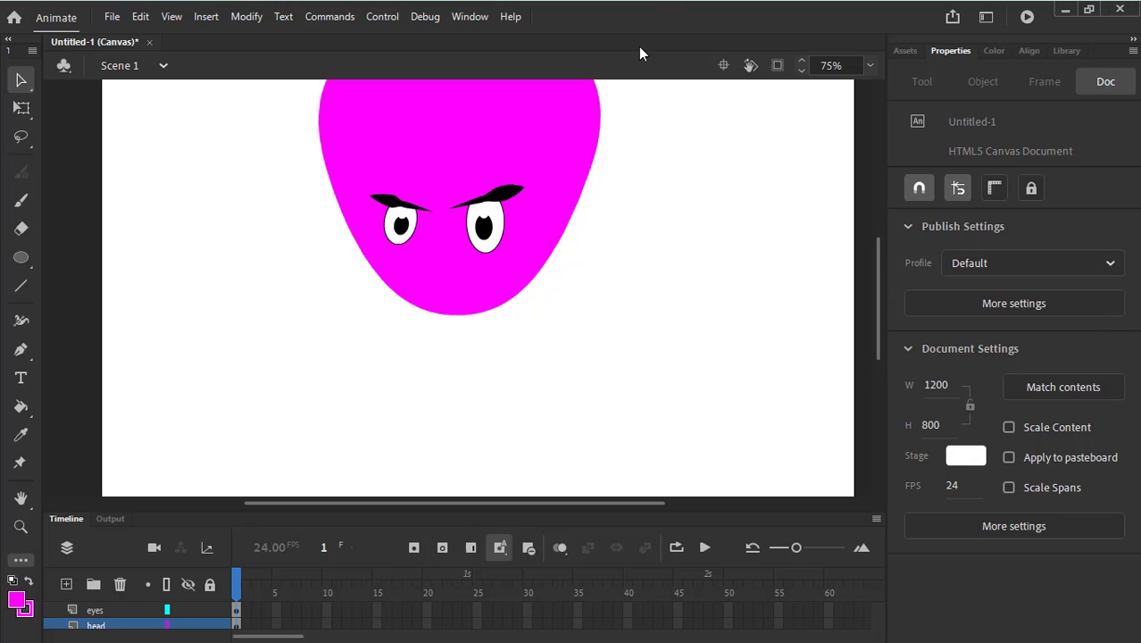
scroll(620, 261, down, 1)
scroll(614, 272, right, 2)
scroll(614, 272, up, 1)
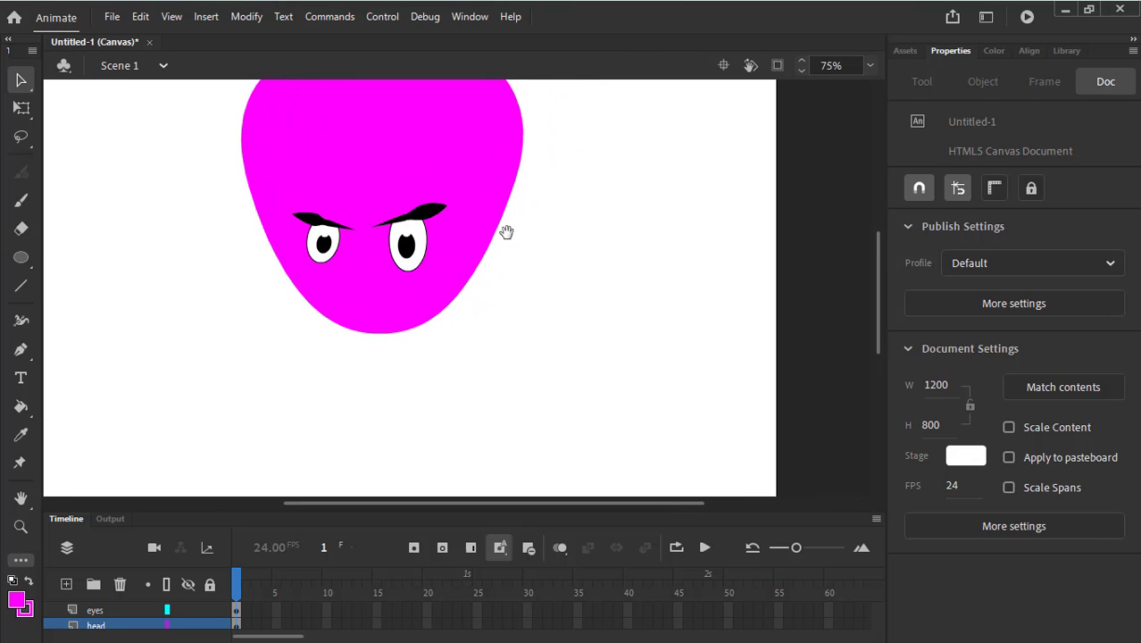
scroll(589, 199, left, 2)
scroll(588, 198, up, 2)
drag(296, 105, 757, 468)
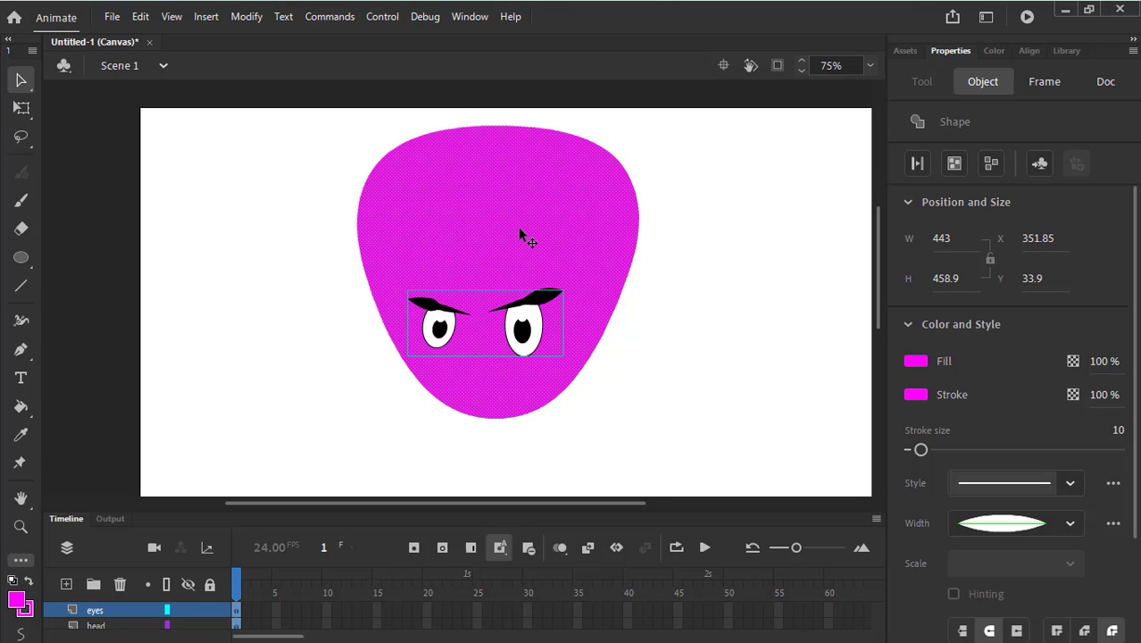
drag(523, 235, 325, 230)
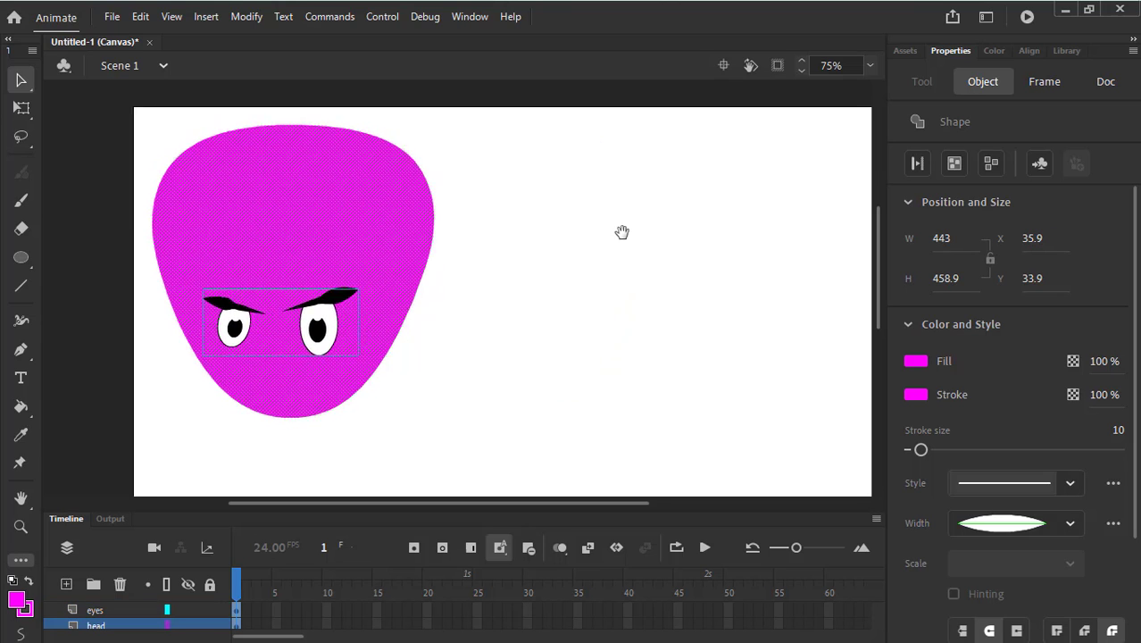
Choose the Pen tool and bring the empty stage area to the right of the head into view
scroll(621, 232, down, 1)
scroll(622, 232, right, 2)
scroll(621, 232, left, 1)
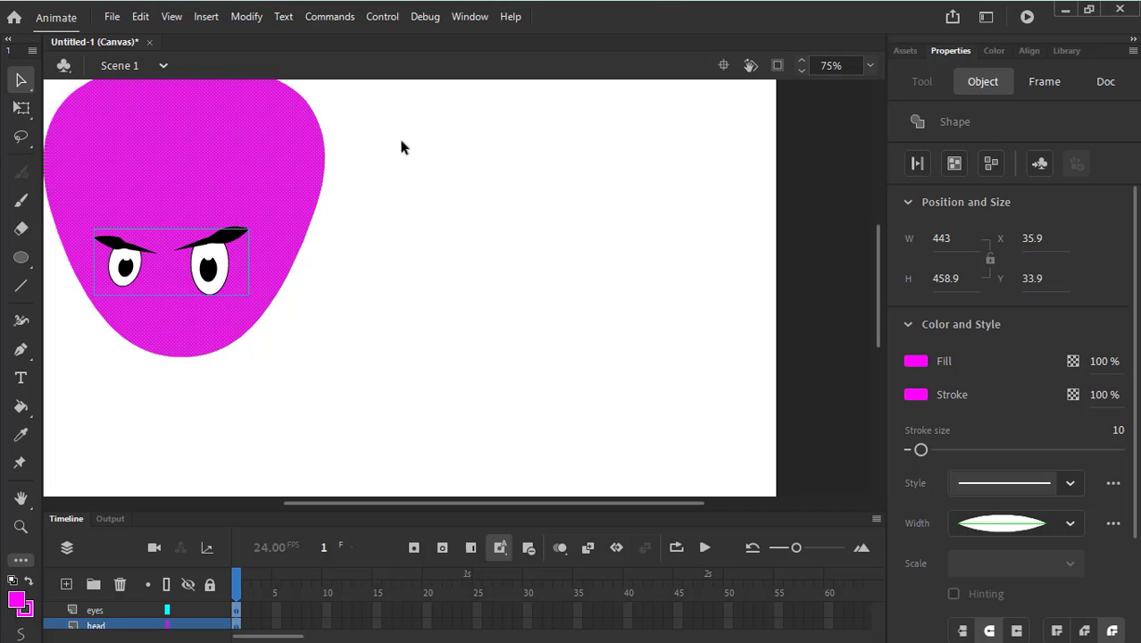
click(22, 351)
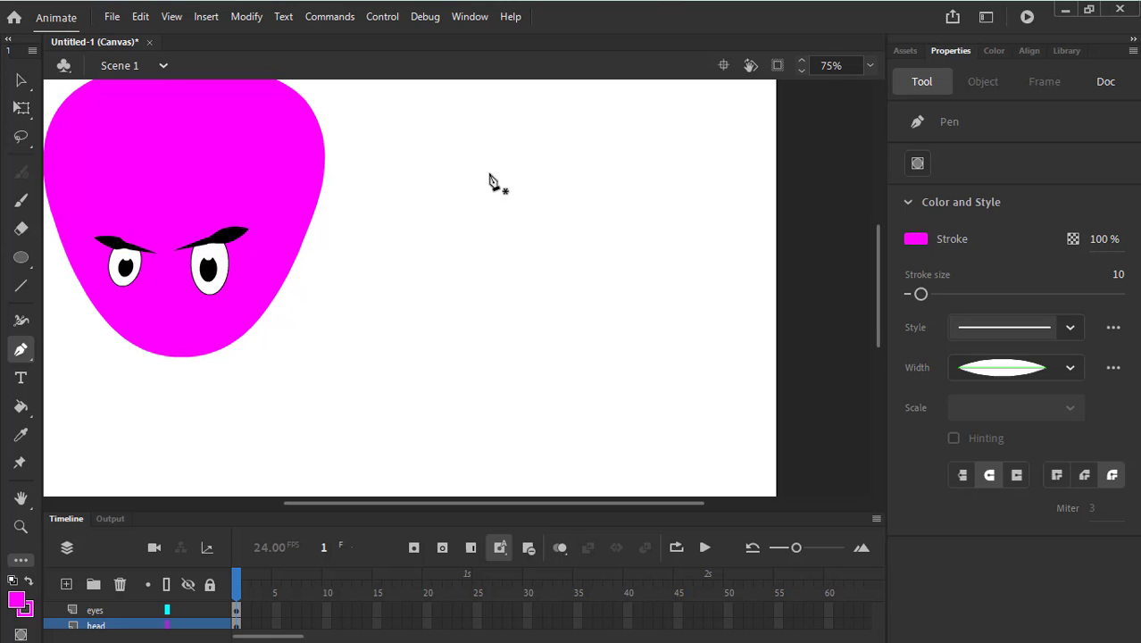
Try curved magenta Pen strokes on the empty stage area right of the head, undoing each attempt
click(367, 277)
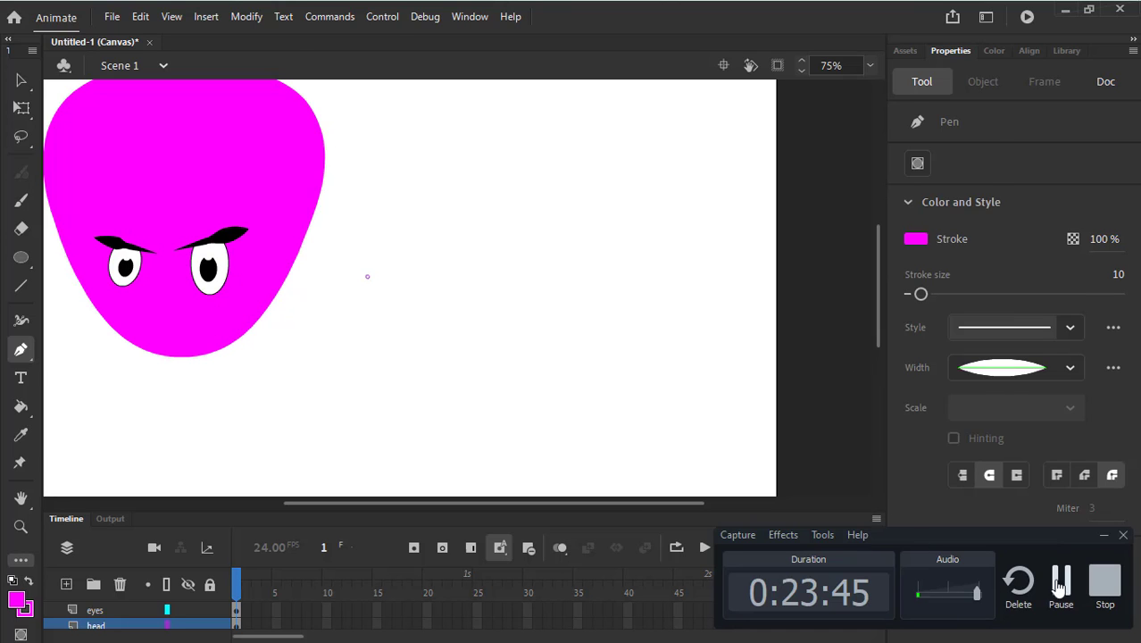
click(1061, 586)
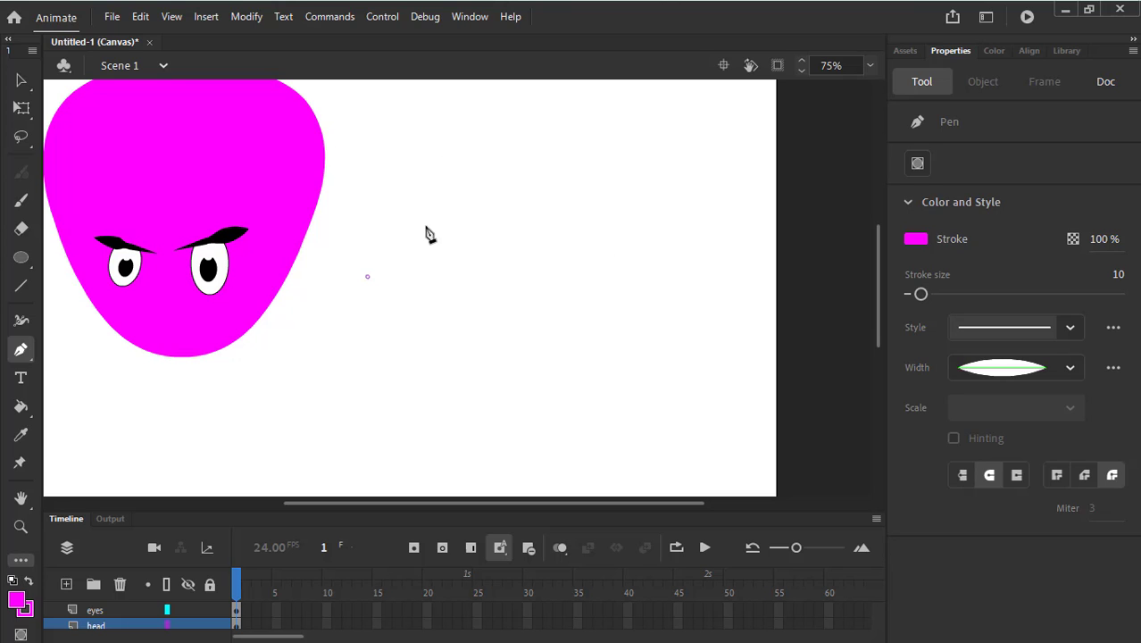
drag(425, 234, 490, 206)
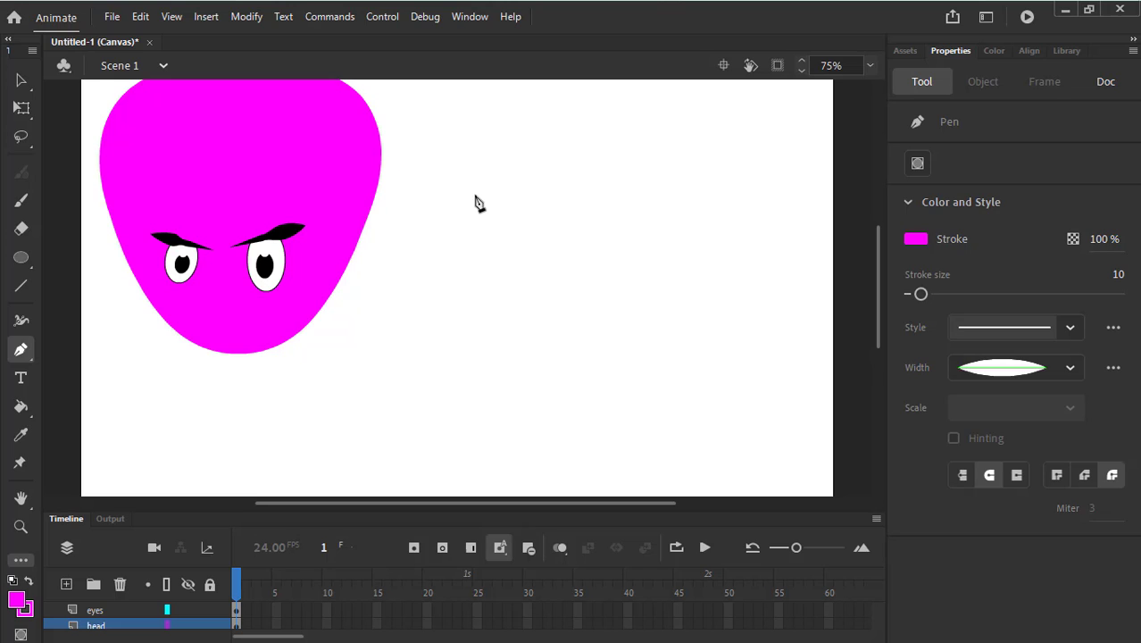
drag(377, 313, 492, 247)
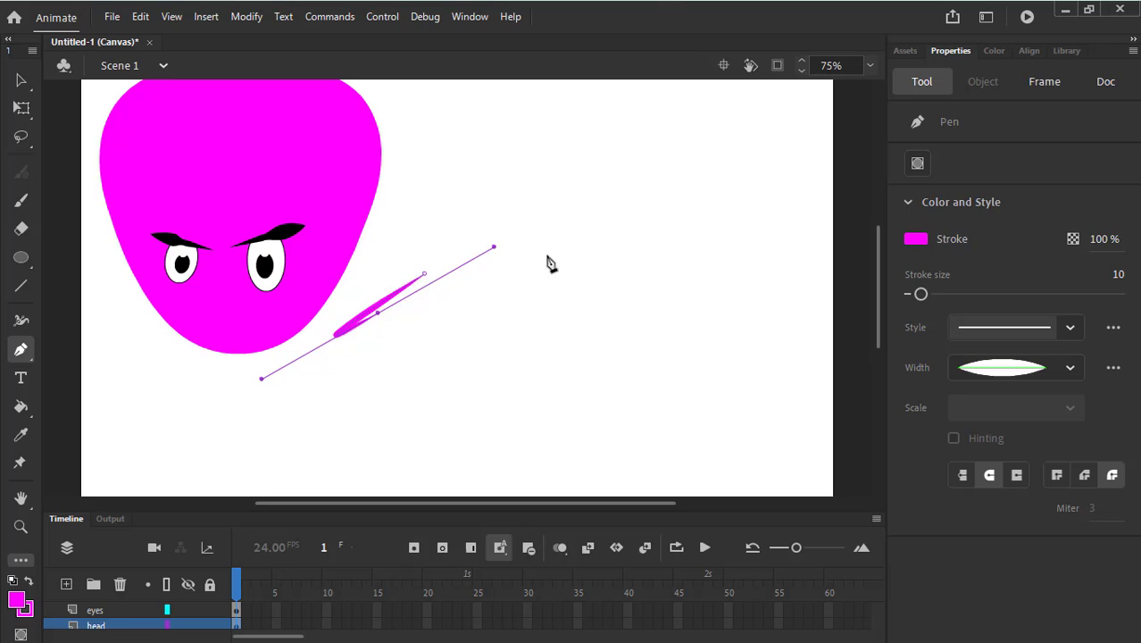
key(ctrl+z)
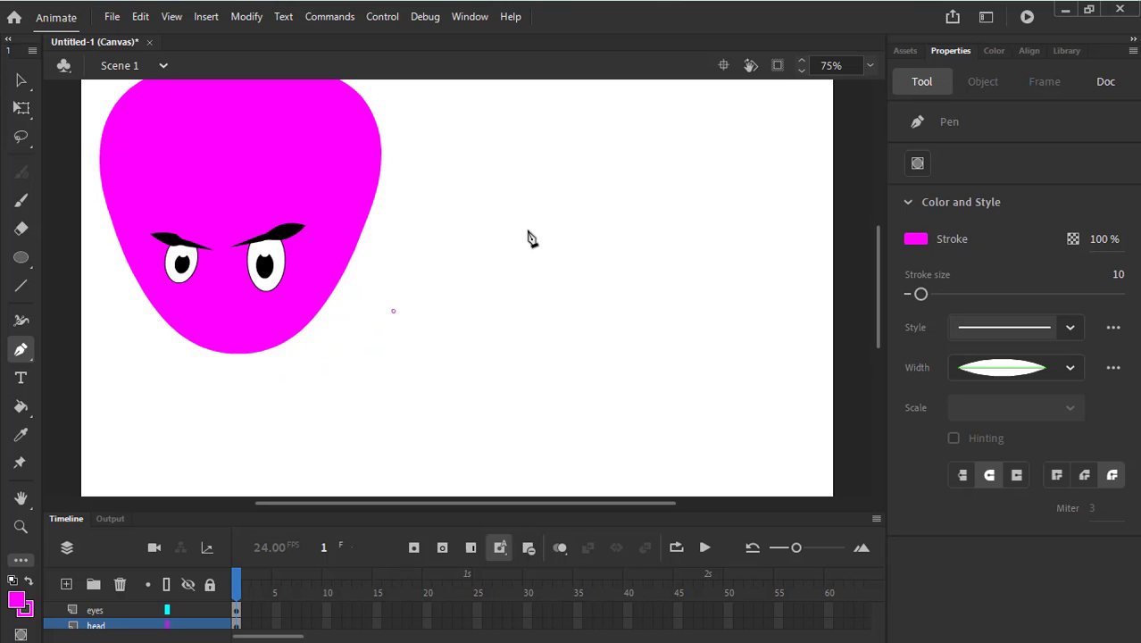
key(ctrl+z)
click(388, 307)
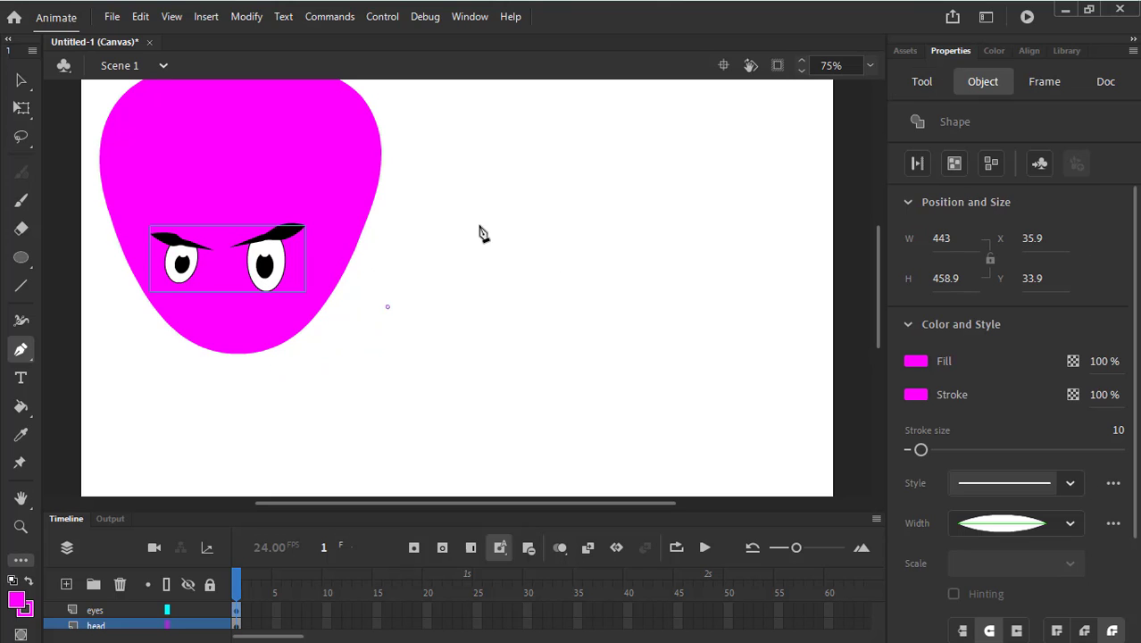
drag(478, 225, 533, 228)
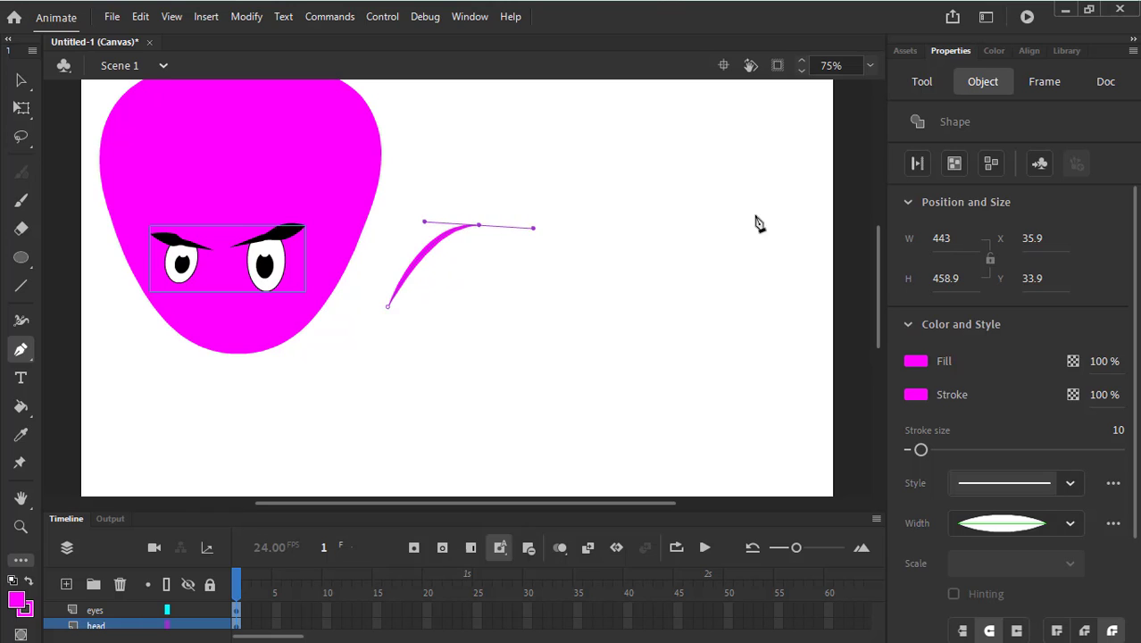
key(ctrl+z)
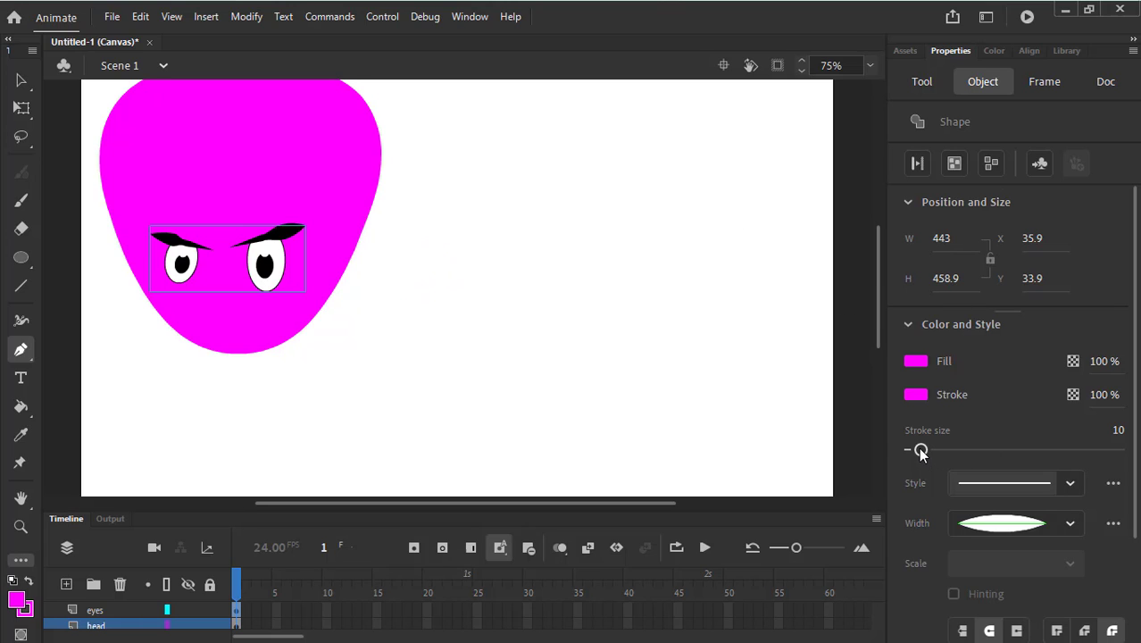
Set the stroke size to 1 and start a magenta Pen outline with a broad arch beside the head
drag(921, 452, 910, 453)
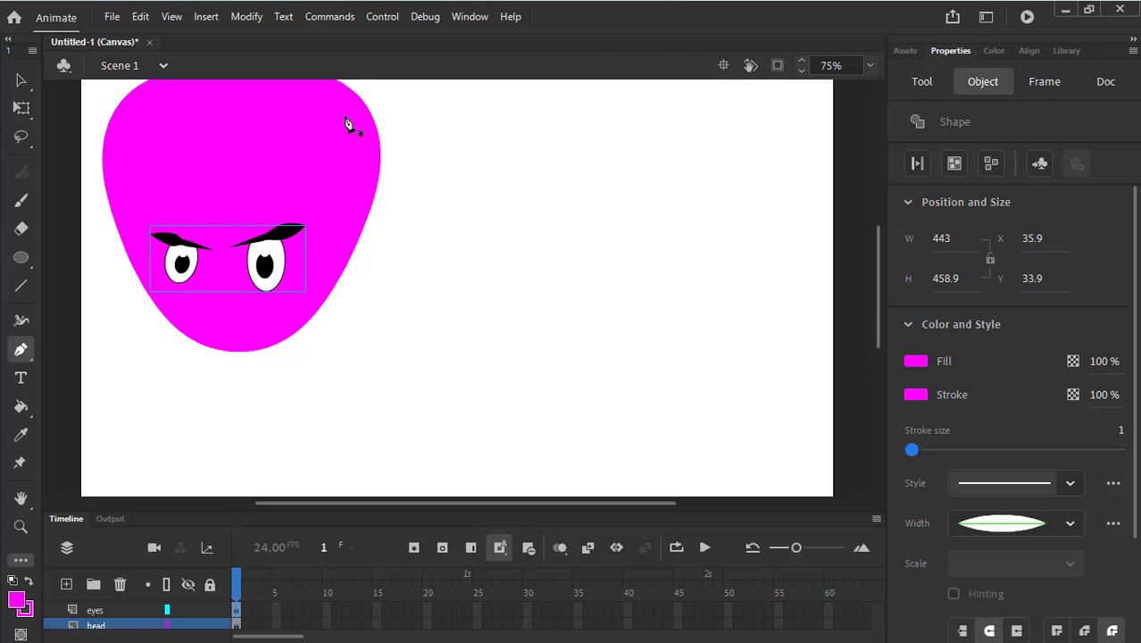
click(22, 351)
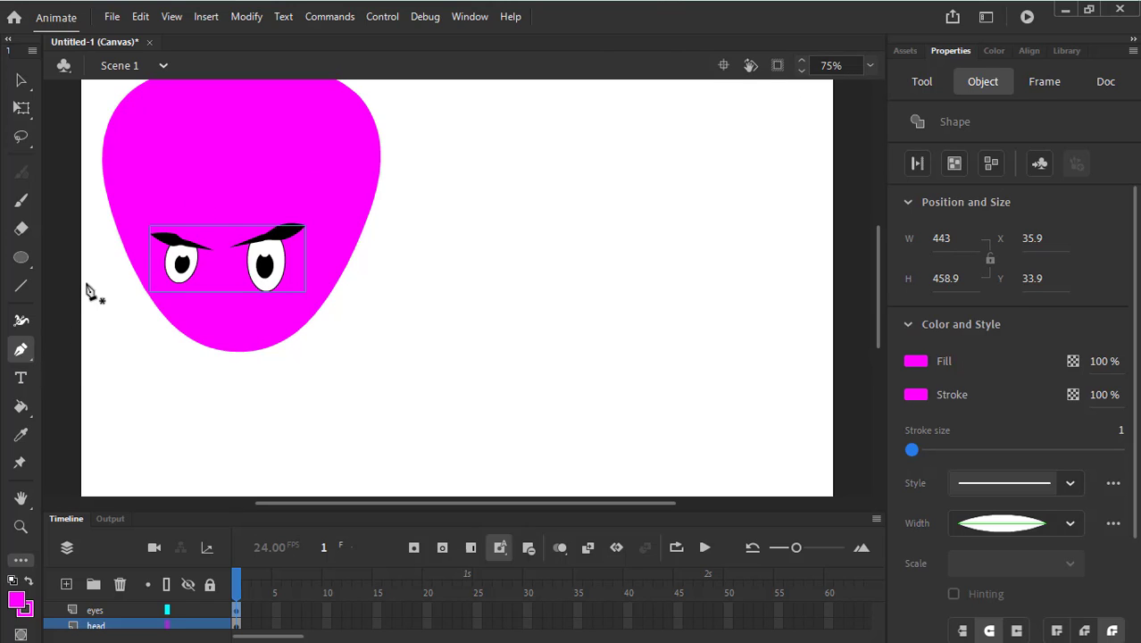
click(385, 317)
drag(482, 248, 556, 243)
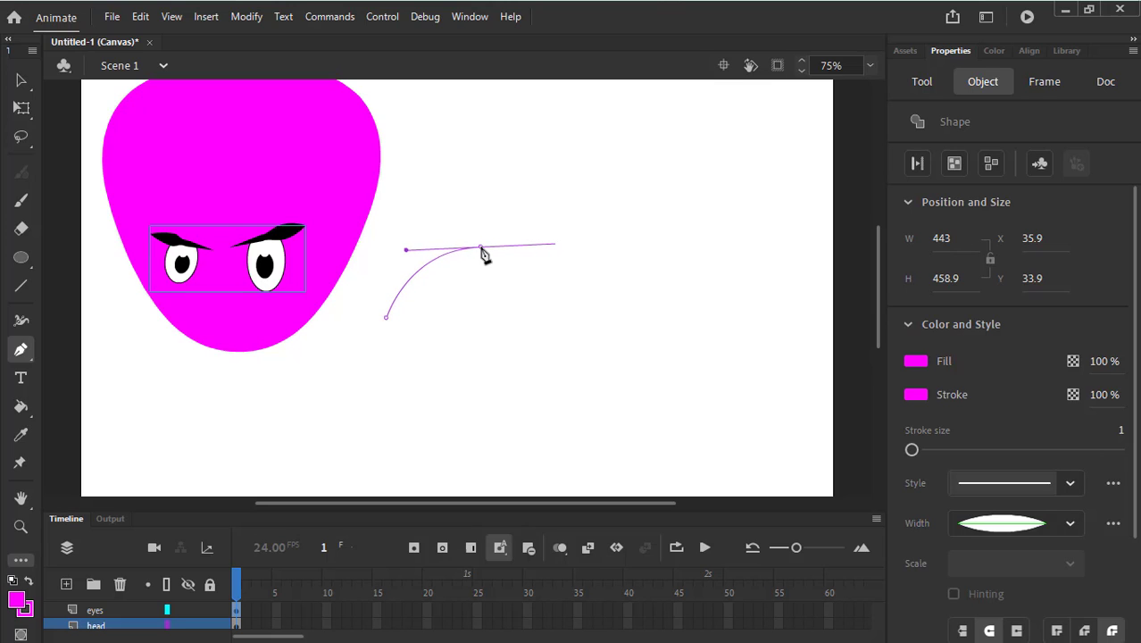
click(563, 296)
drag(571, 306, 617, 336)
key(ctrl)
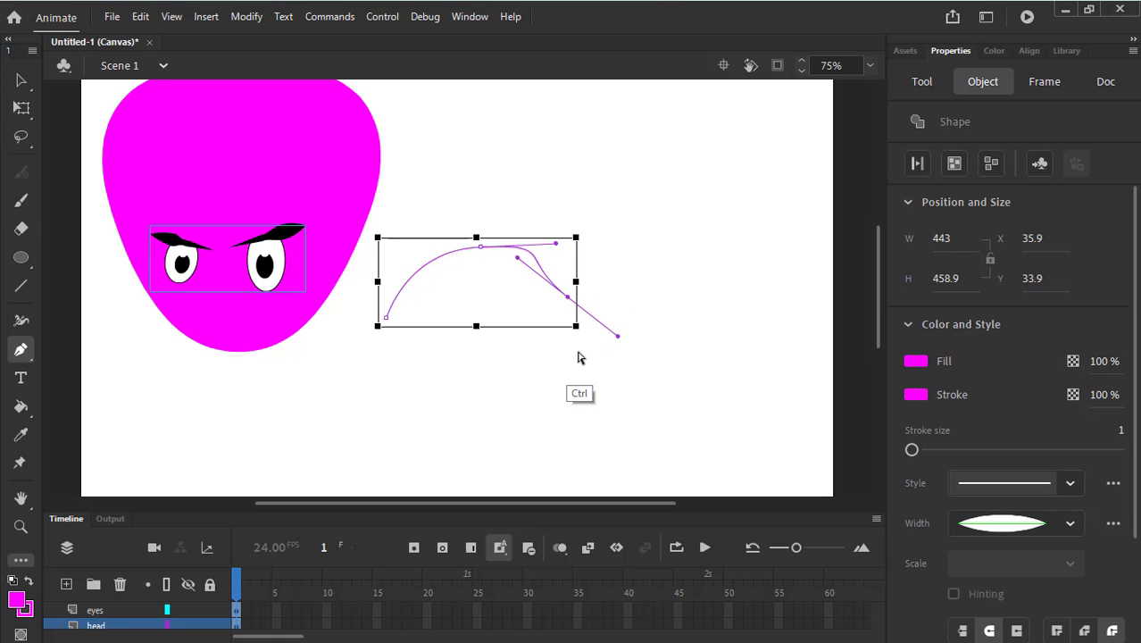
ctrl+click(560, 358)
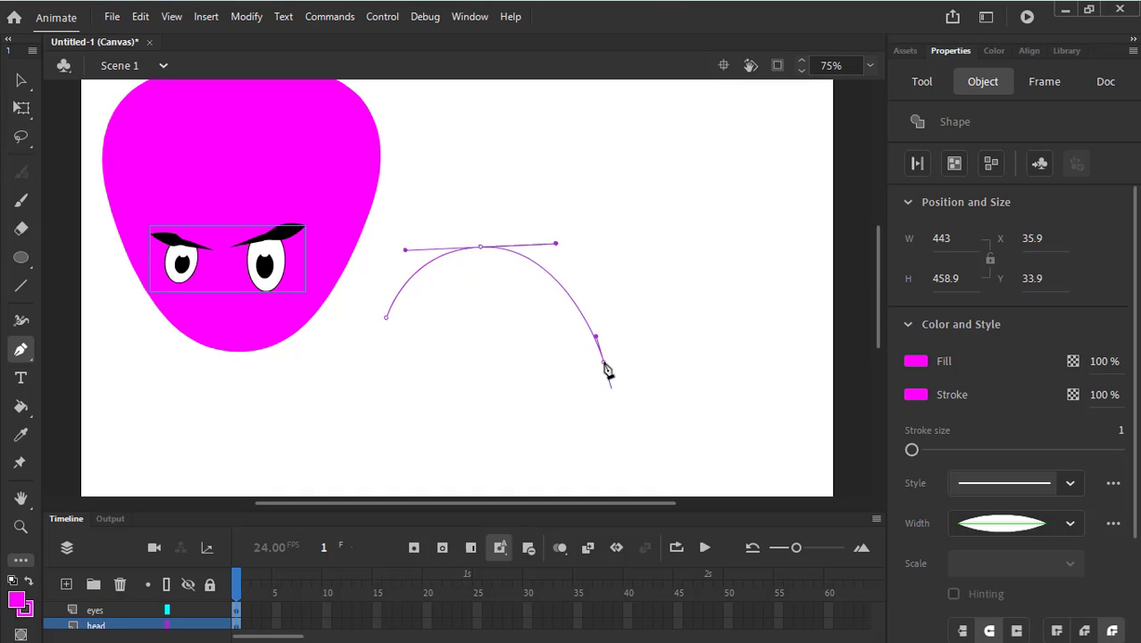
drag(606, 369, 611, 386)
Extend the outline from the arch into a deep dip and back up towards the stage's right edge
drag(745, 323, 701, 371)
key(ctrl+z)
key(ctrl+z)
drag(663, 440, 707, 415)
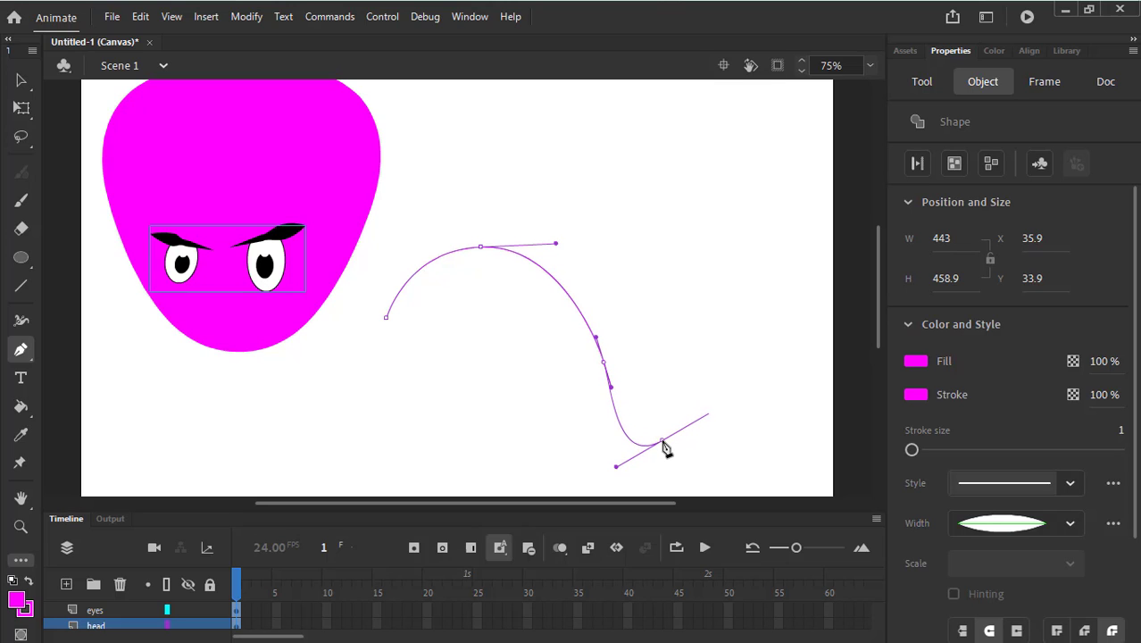
drag(666, 449, 707, 419)
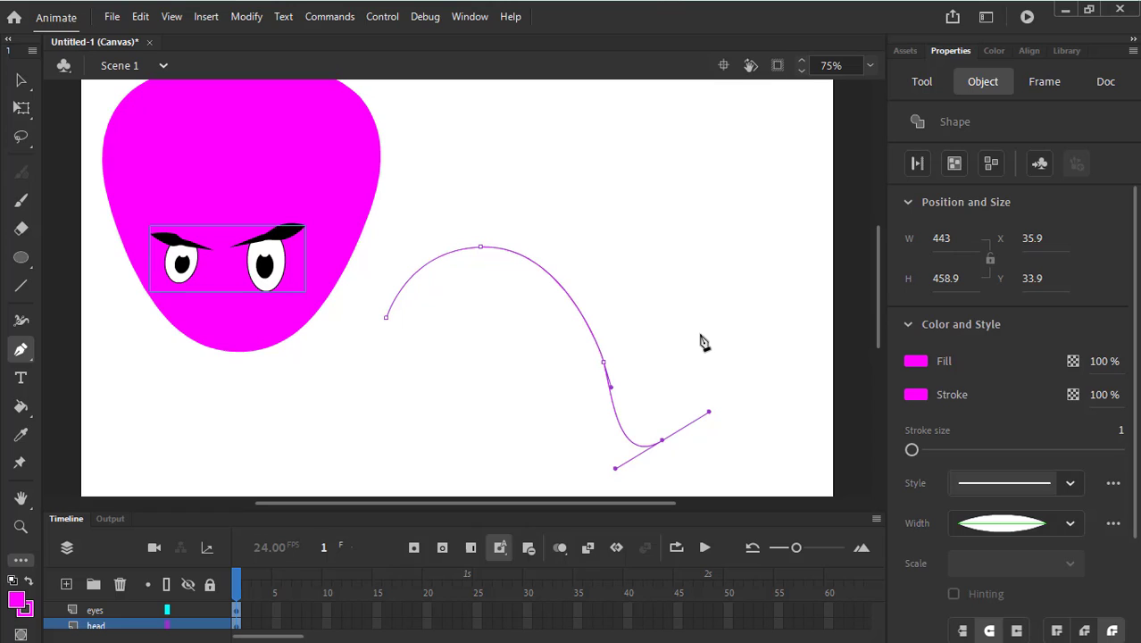
drag(702, 342, 746, 303)
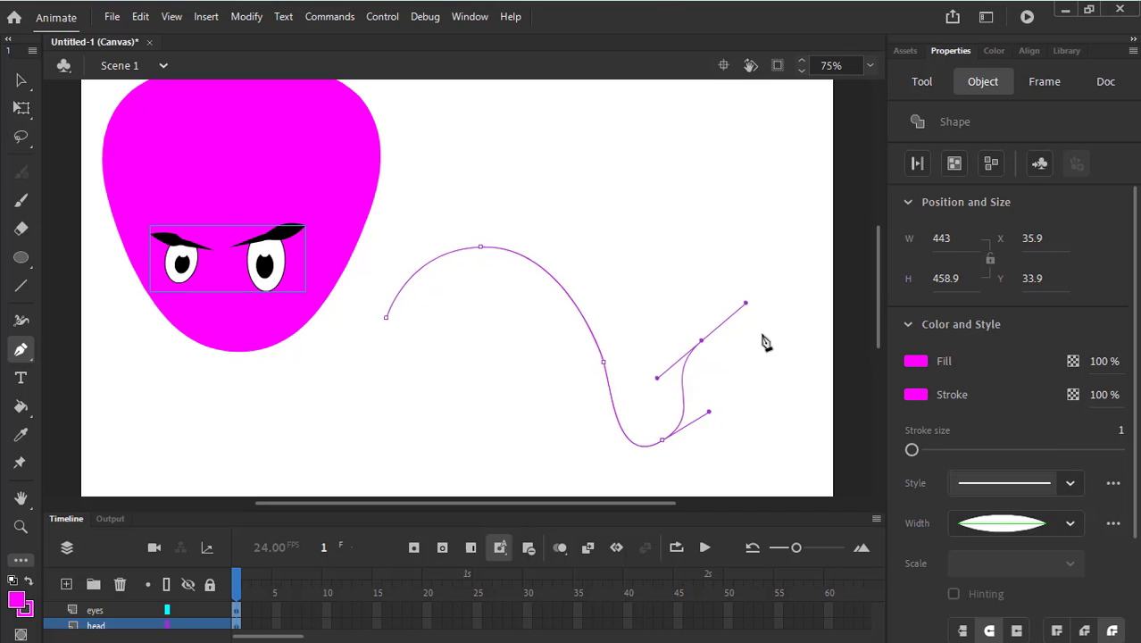
Draw the outer curve of the tentacle's curled end, finishing in a sharp tip near the stage's right edge
click(789, 391)
key(ctrl+z)
click(784, 420)
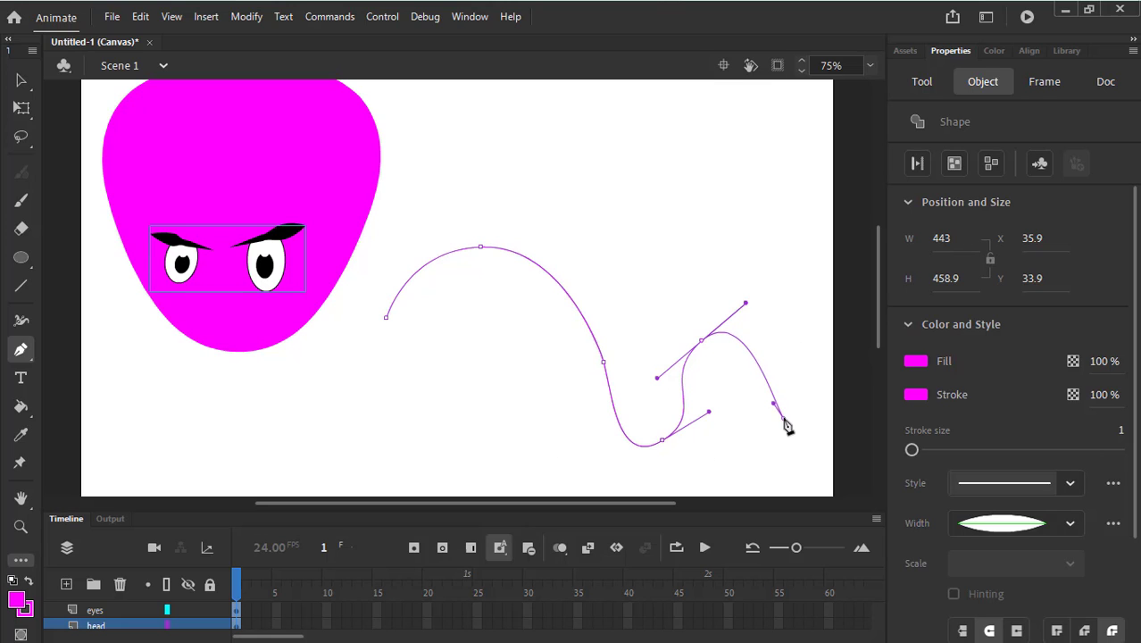
drag(786, 427, 849, 433)
key(ctrl+z)
drag(757, 286, 812, 331)
key(ctrl+z)
drag(819, 387, 819, 391)
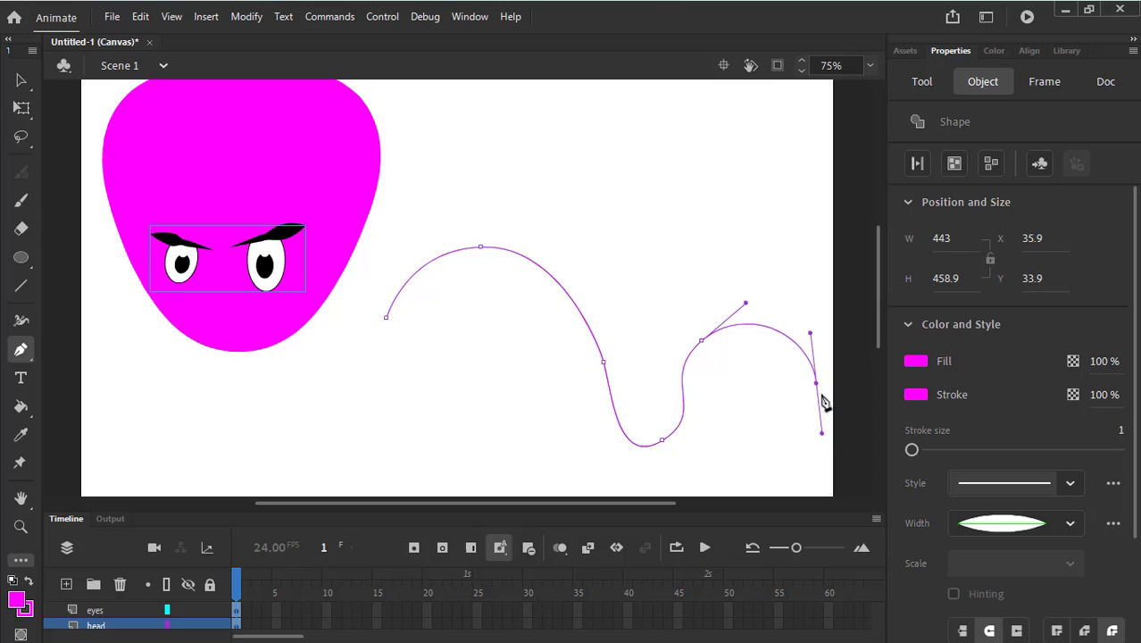
click(821, 434)
Trace the inner side of the curl back from the tip and bend the outline round below the dip
click(713, 379)
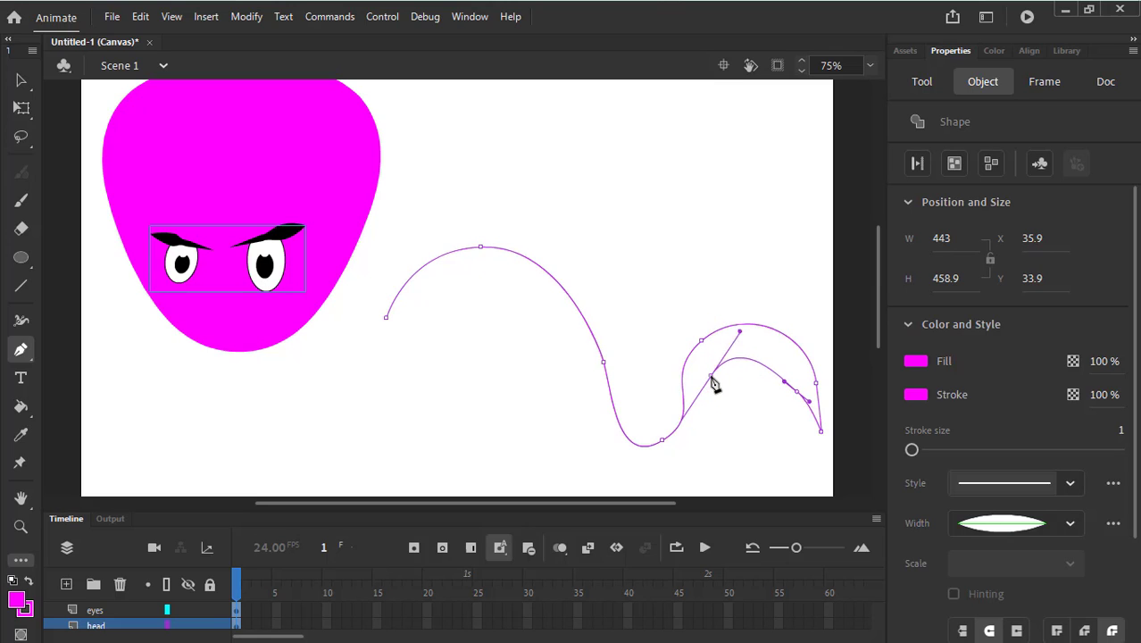
drag(715, 384, 714, 384)
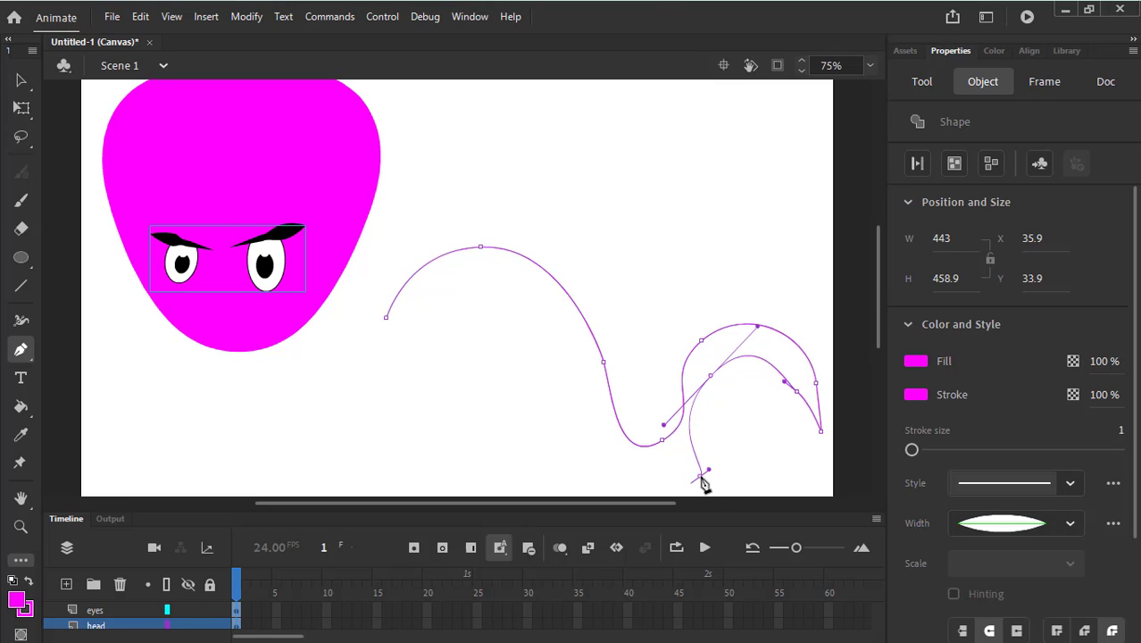
drag(700, 476, 650, 484)
key(ctrl+z)
key(ctrl+z)
drag(713, 428, 640, 489)
key(ctrl+z)
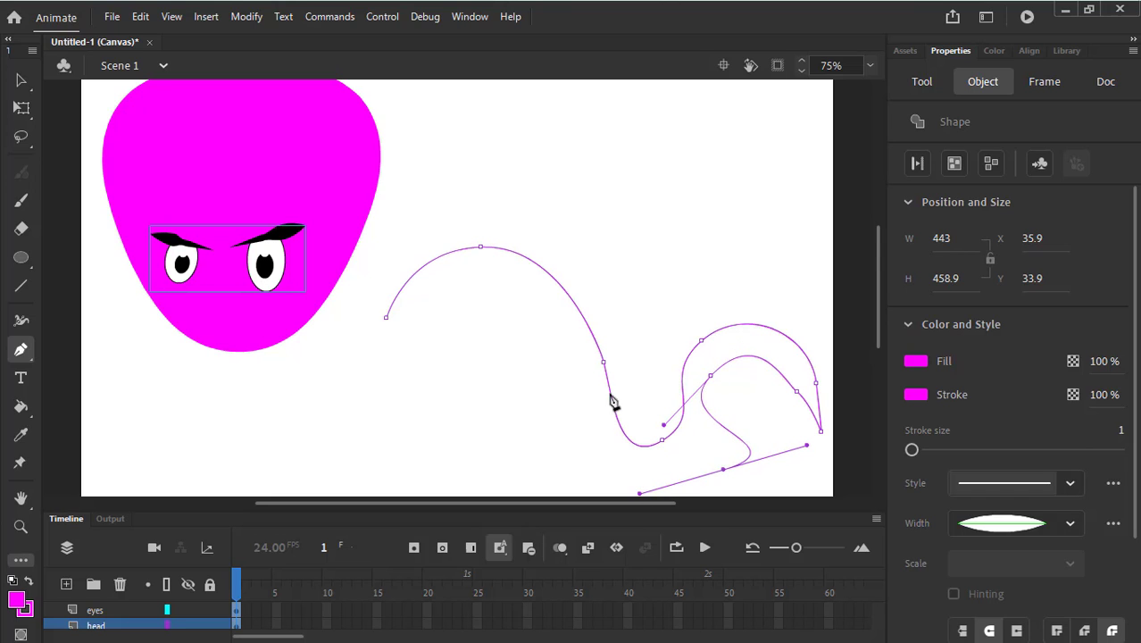
Run the tentacle's lower edge back below the dip and up under the first arch
scroll(571, 423, down, 5)
scroll(570, 423, up, 1)
drag(618, 359, 606, 338)
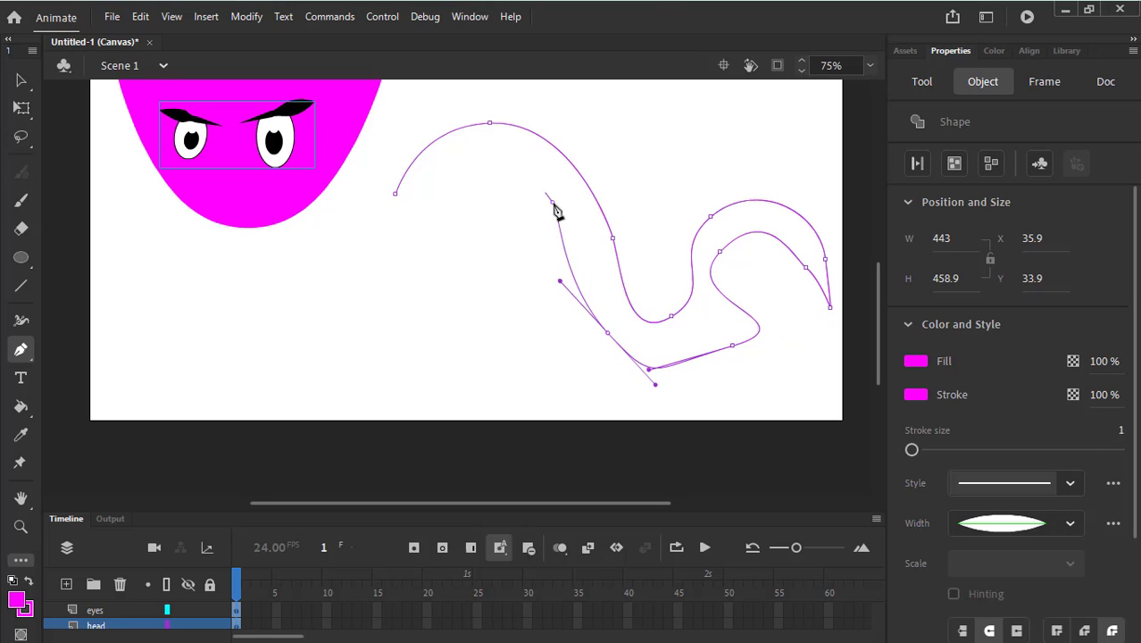
drag(552, 203, 522, 173)
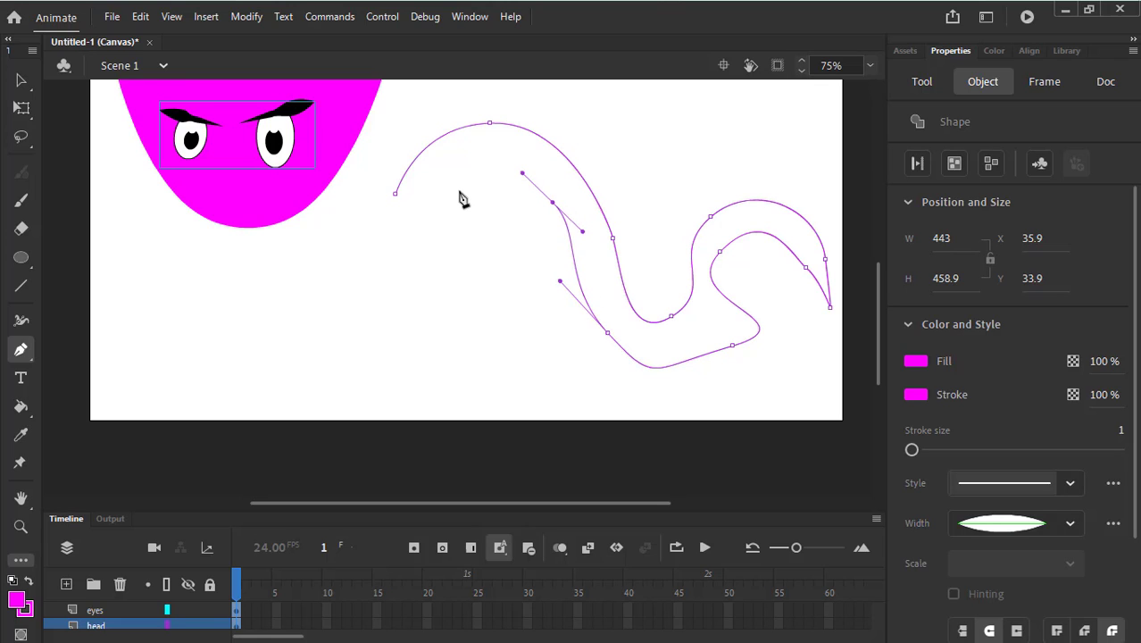
Draw the arch's inner edge down to the tentacle's base and close the outline at its starting anchor
drag(459, 191, 417, 287)
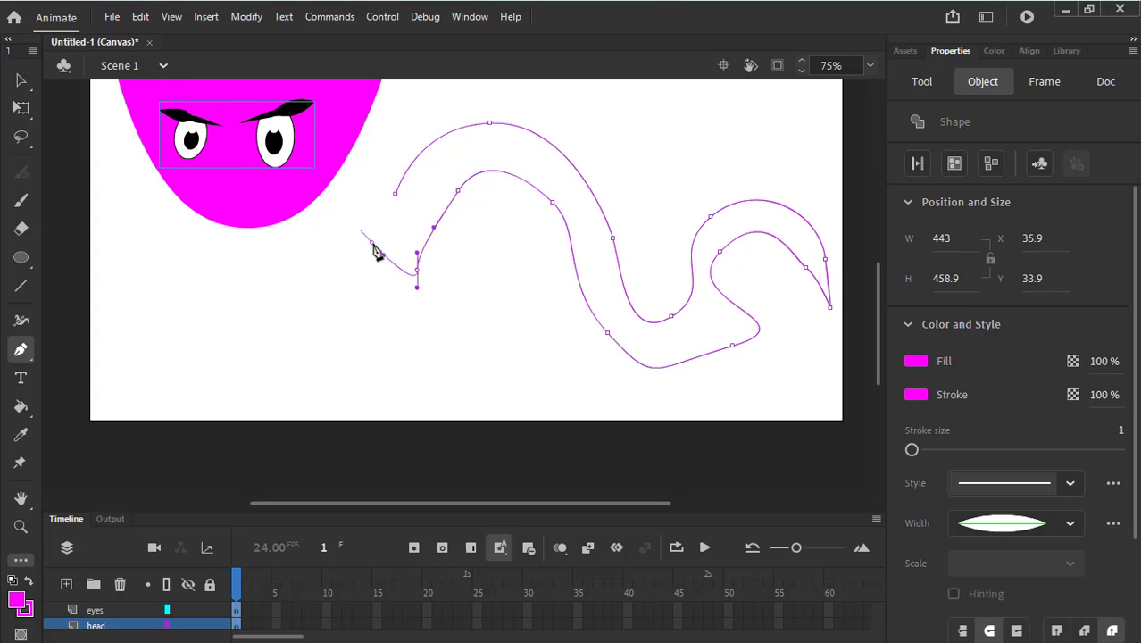
drag(376, 253, 370, 234)
click(394, 199)
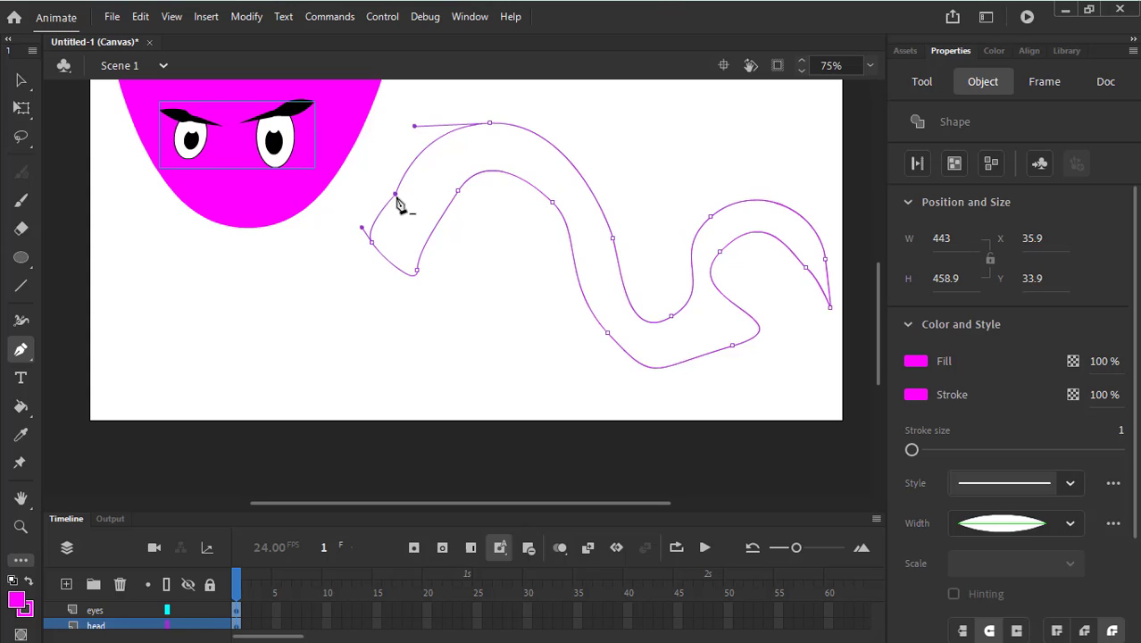
click(490, 260)
key(ctrl+z)
key(ctrl+z)
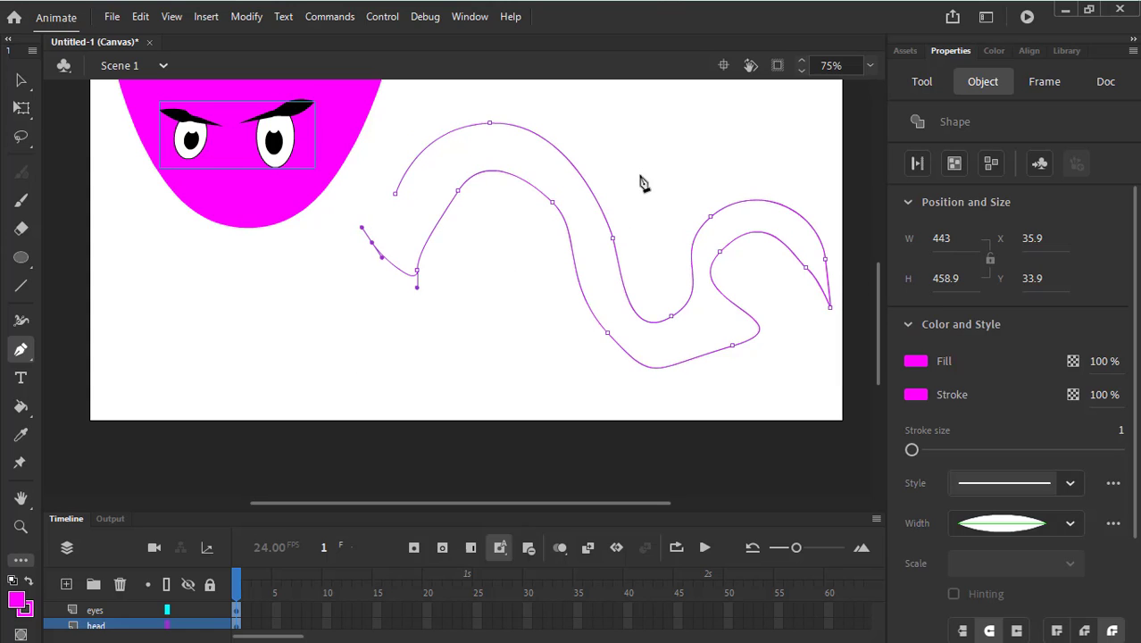
key(ctrl+z)
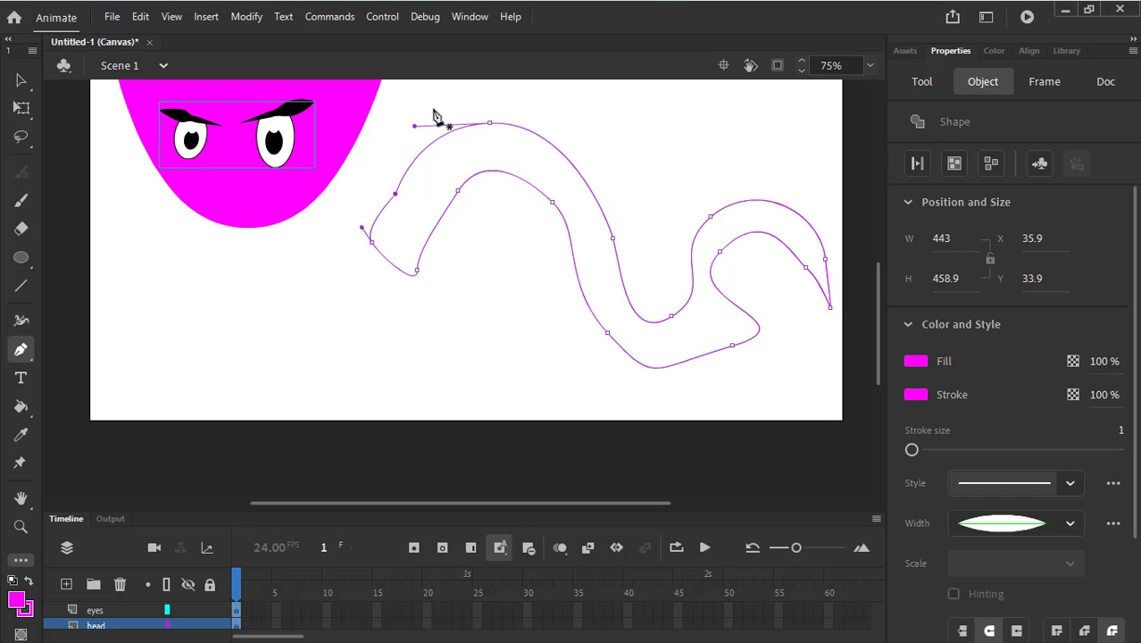
Choose the Selection tool and deselect the tentacle outline
click(21, 79)
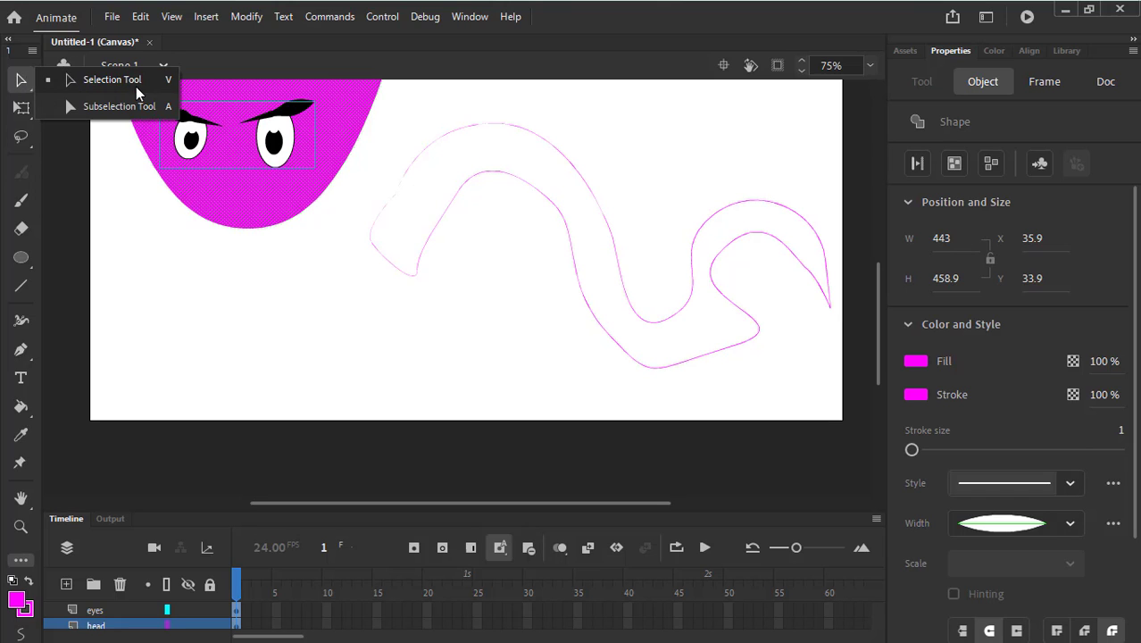
click(138, 83)
click(574, 190)
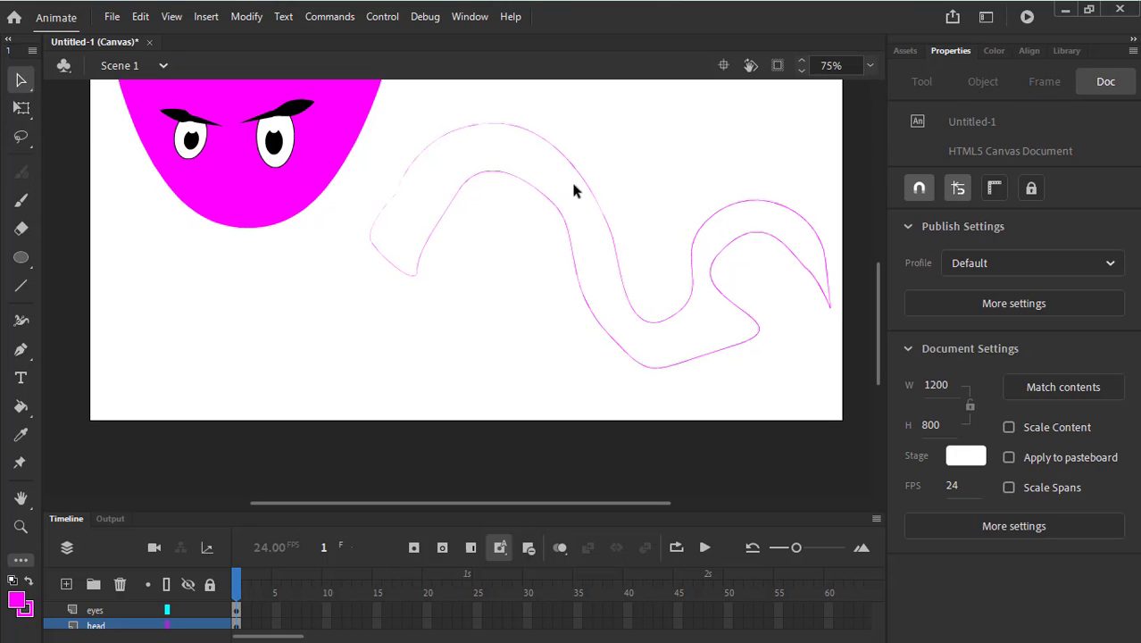
drag(648, 181, 571, 164)
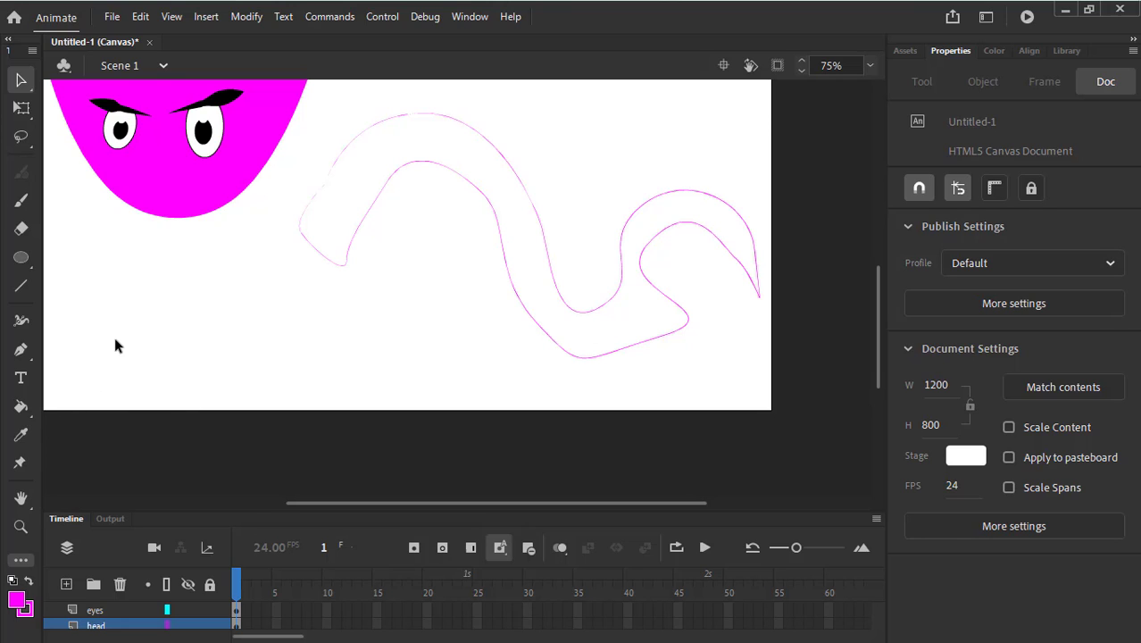
key(alt+Tab)
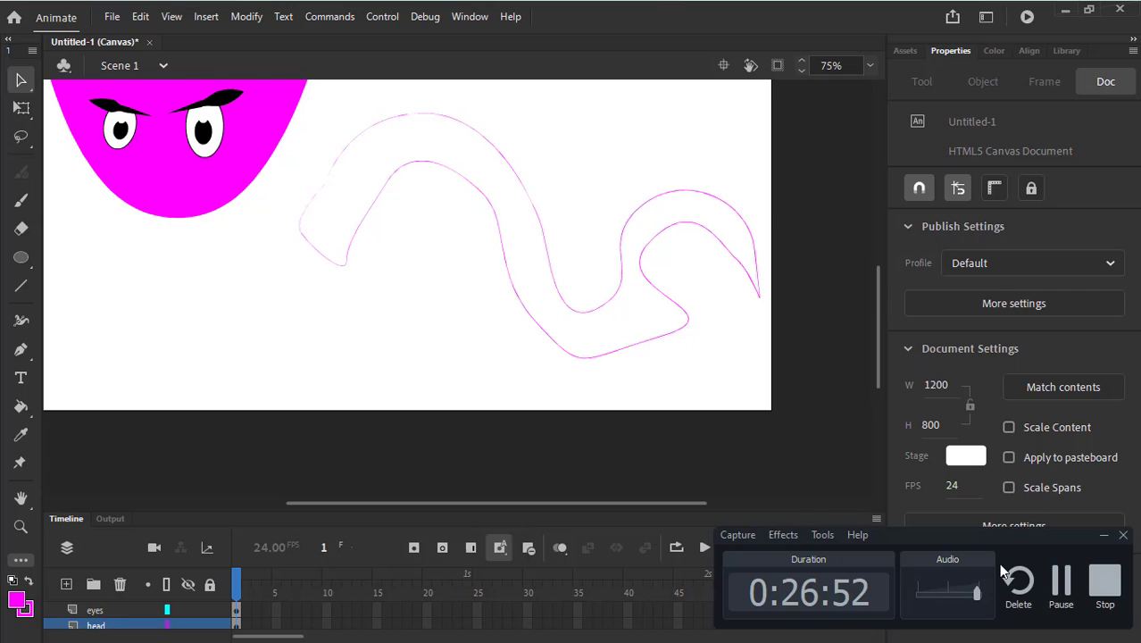
click(1019, 585)
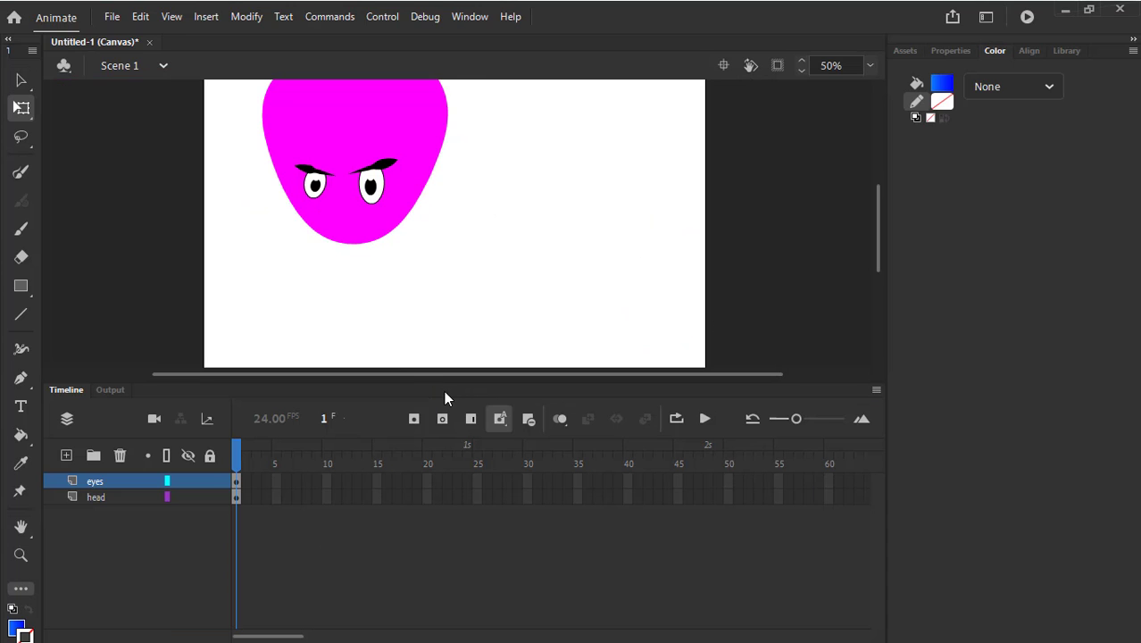
Start a new white-stroked Pen path on the eyes layer, curving up from beside the head's chin
drag(446, 390, 452, 423)
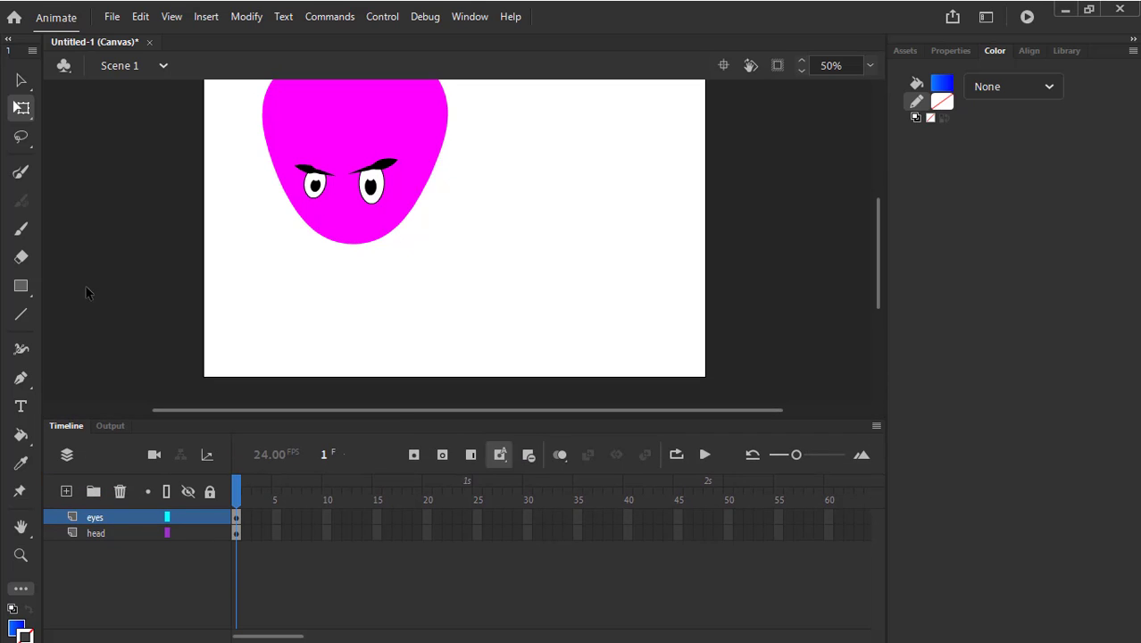
click(24, 378)
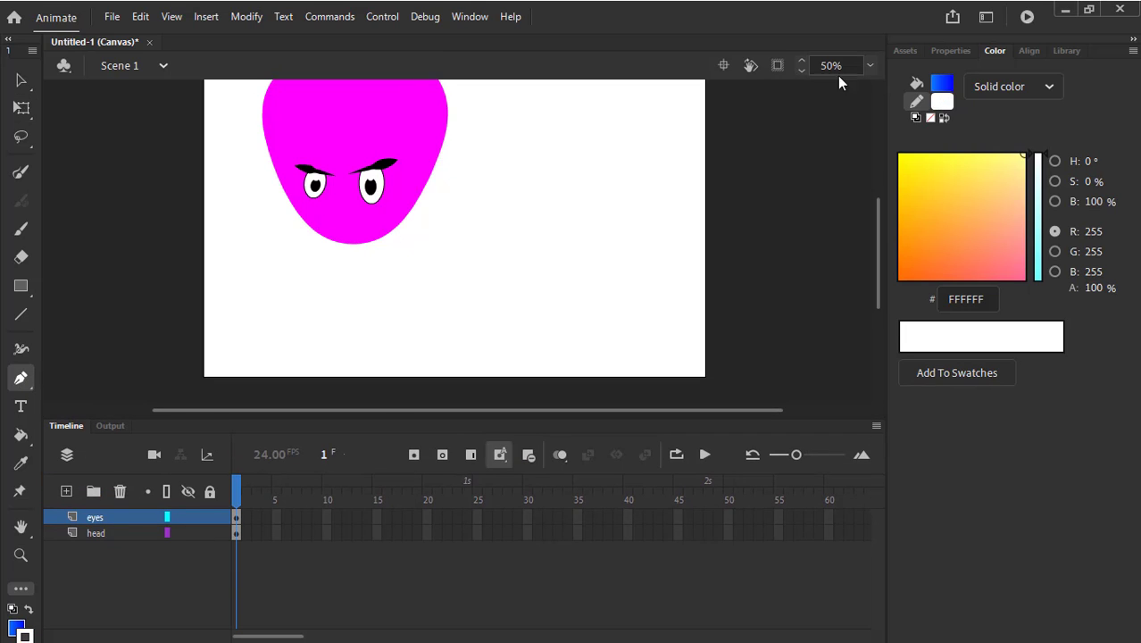
scroll(565, 194, up, 2)
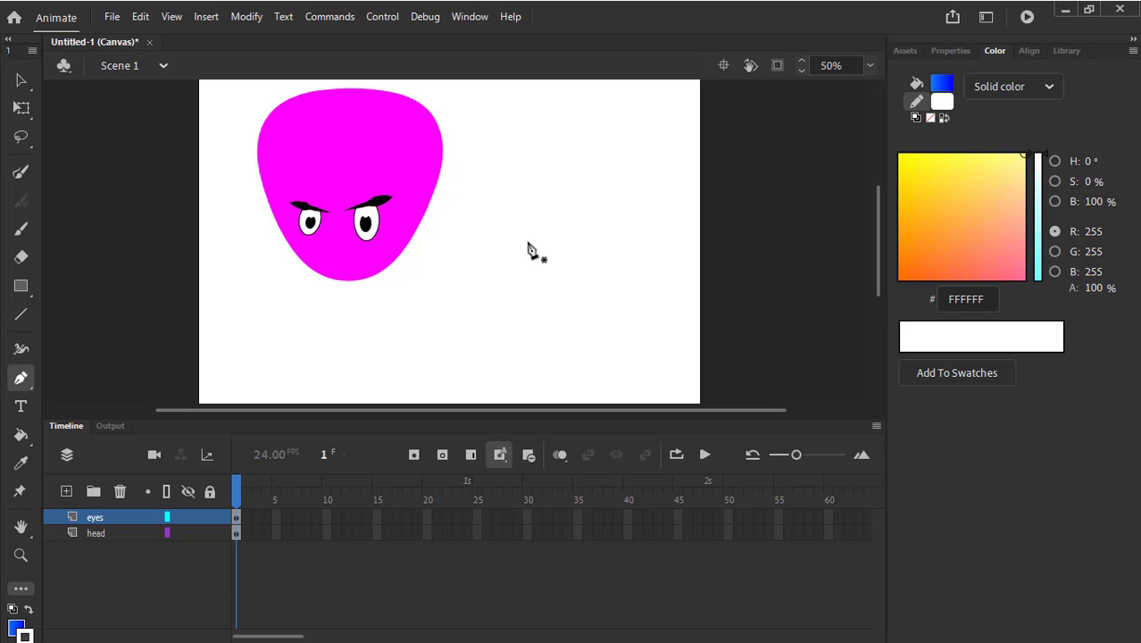
click(869, 66)
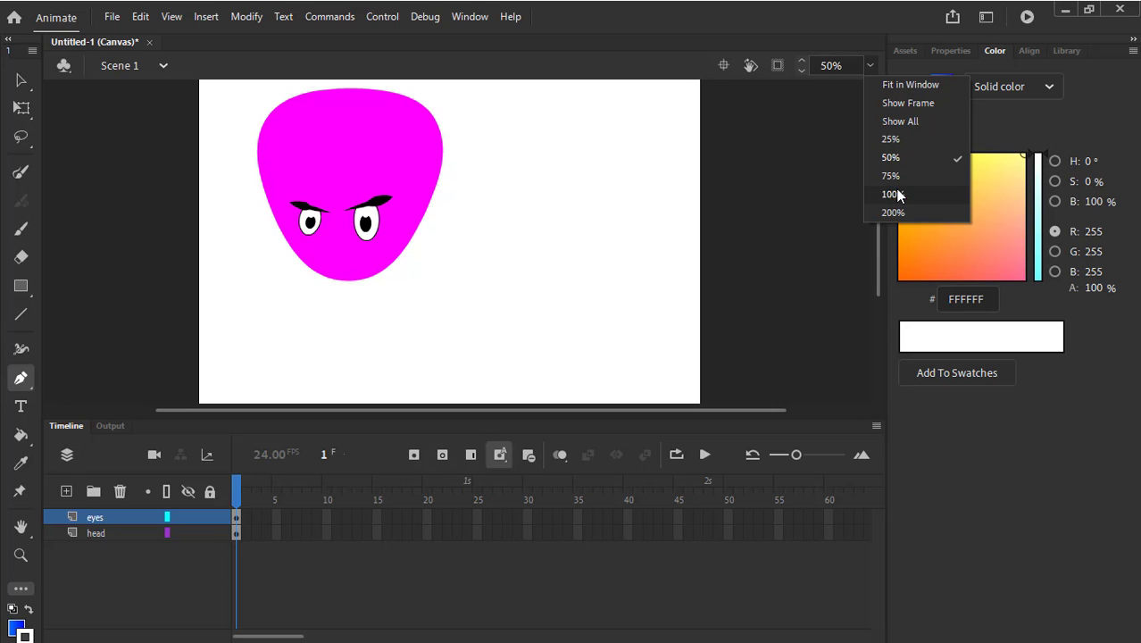
click(894, 194)
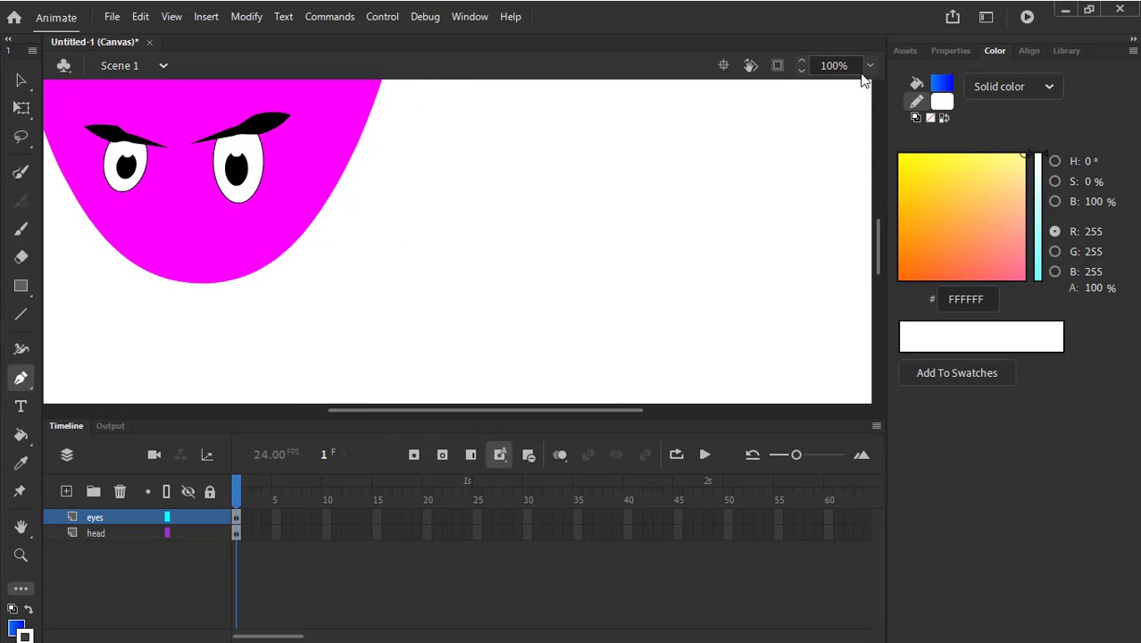
click(870, 66)
click(905, 175)
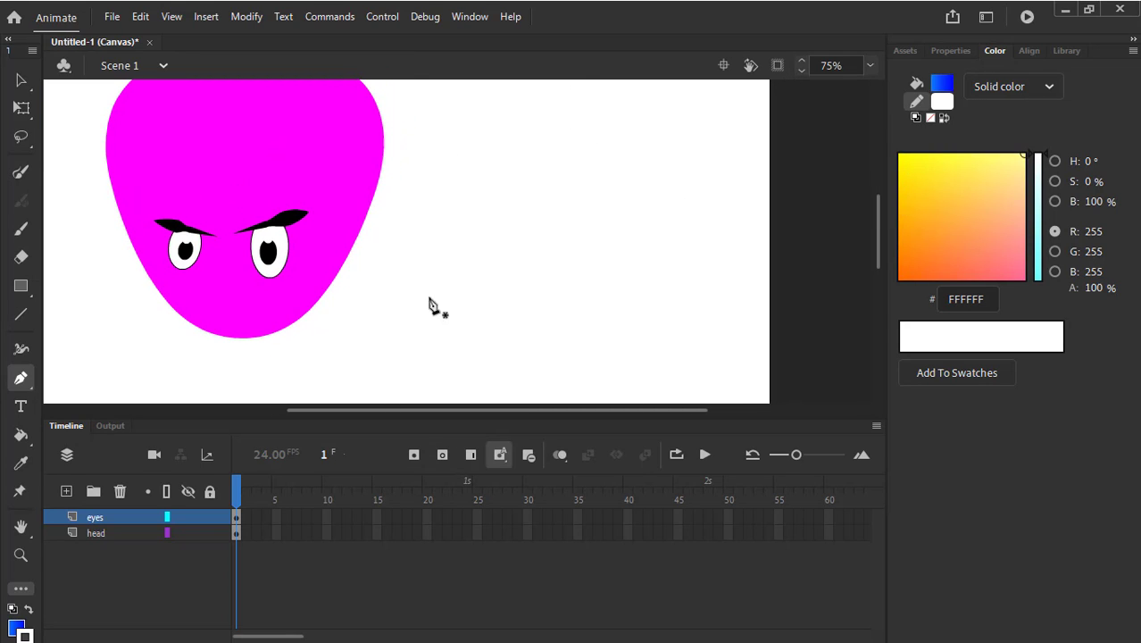
click(371, 325)
drag(471, 239, 474, 246)
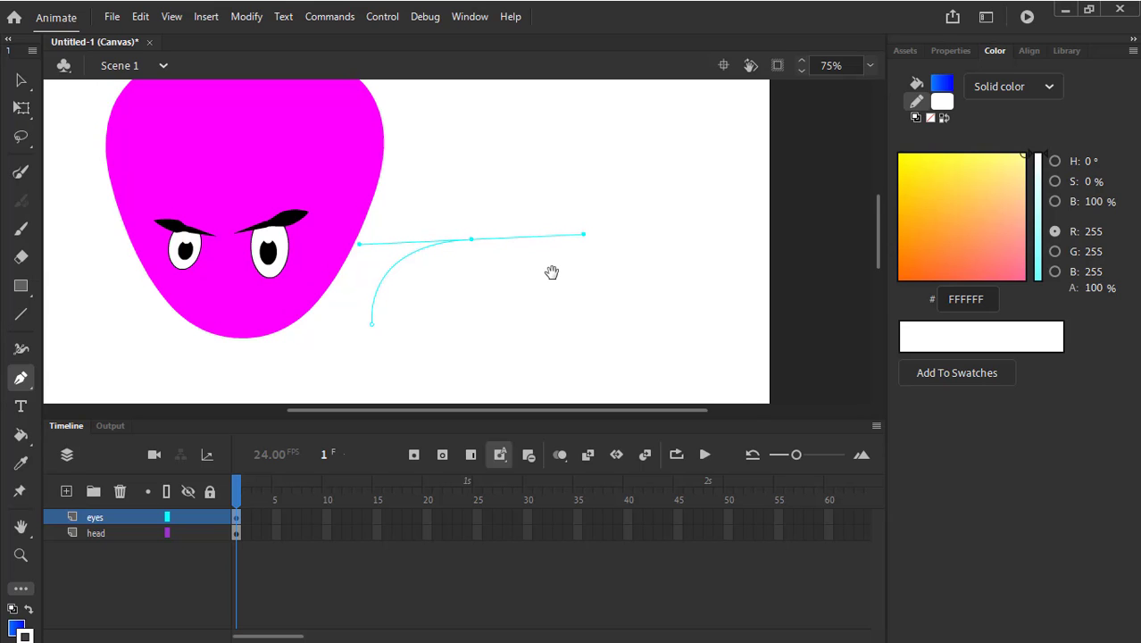
Extend the path from the arch's peak down into a smooth dip on the side away from the head
drag(550, 269, 540, 239)
drag(547, 280, 586, 263)
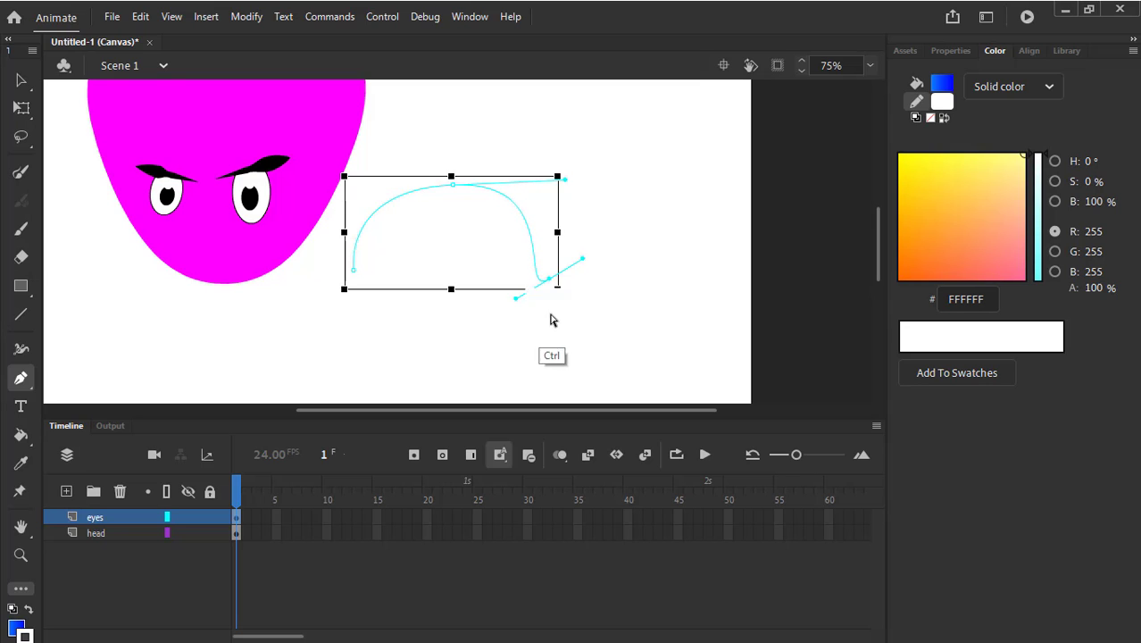
key(ctrl+z)
drag(543, 323, 512, 345)
key(ctrl+z)
key(ctrl+z)
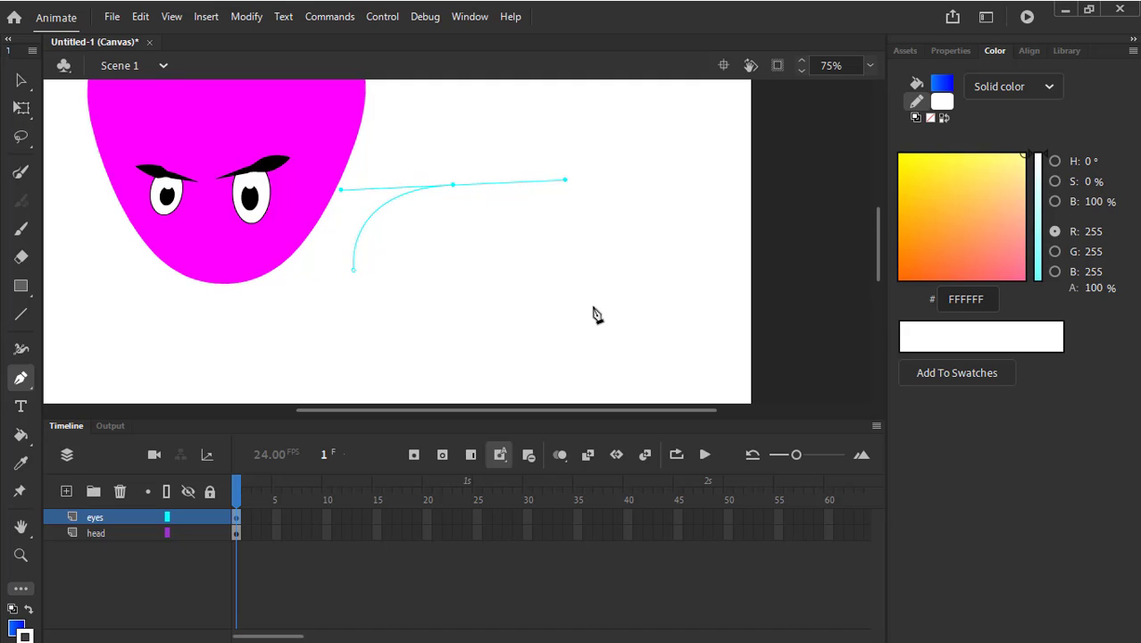
drag(587, 304, 723, 259)
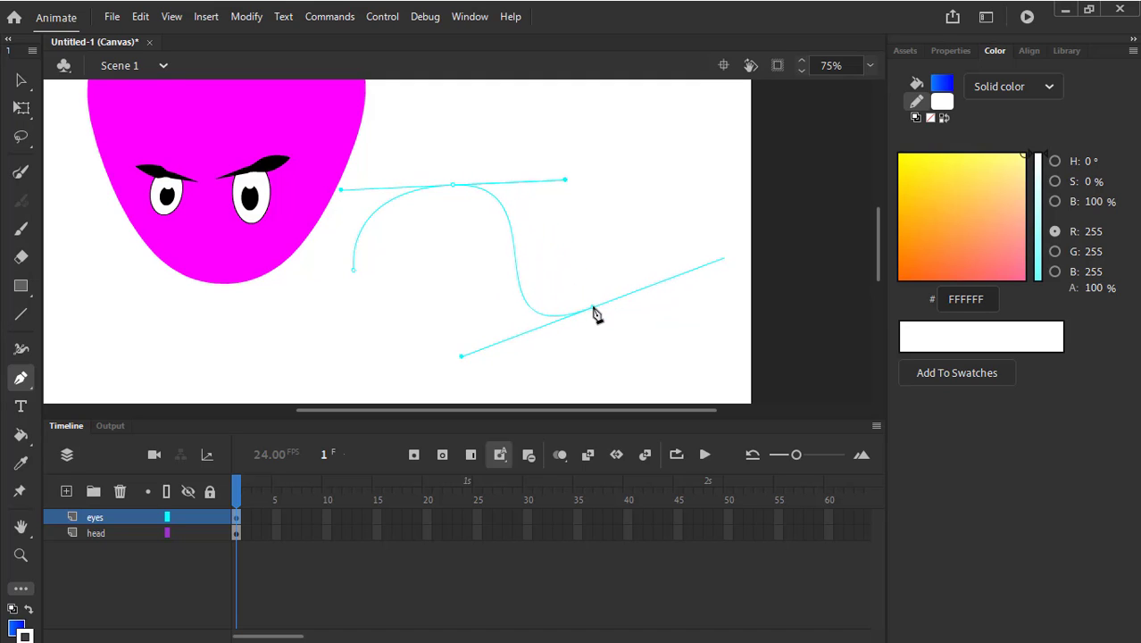
drag(673, 132, 802, 158)
key(ctrl+z)
drag(693, 191, 723, 218)
key(ctrl+z)
mouse_move(580, 206)
mouse_down()
mouse_move(615, 221)
mouse_move(615, 169)
mouse_move(705, 237)
mouse_move(720, 300)
mouse_move(784, 190)
mouse_move(853, 265)
mouse_move(852, 308)
mouse_up()
key(ctrl+z)
key(ctrl+z)
drag(619, 193, 613, 145)
key(ctrl+z)
Extend the Pen path up to the tentacle's pointed tip, make the tip a corner, and curve back around the upper bend's inner side
mouse_move(537, 144)
mouse_down()
mouse_move(541, 154)
mouse_move(558, 105)
mouse_move(591, 91)
mouse_up()
mouse_move(728, 161)
mouse_down()
mouse_move(743, 221)
mouse_move(795, 150)
mouse_move(799, 98)
mouse_move(810, 173)
mouse_move(794, 237)
mouse_up()
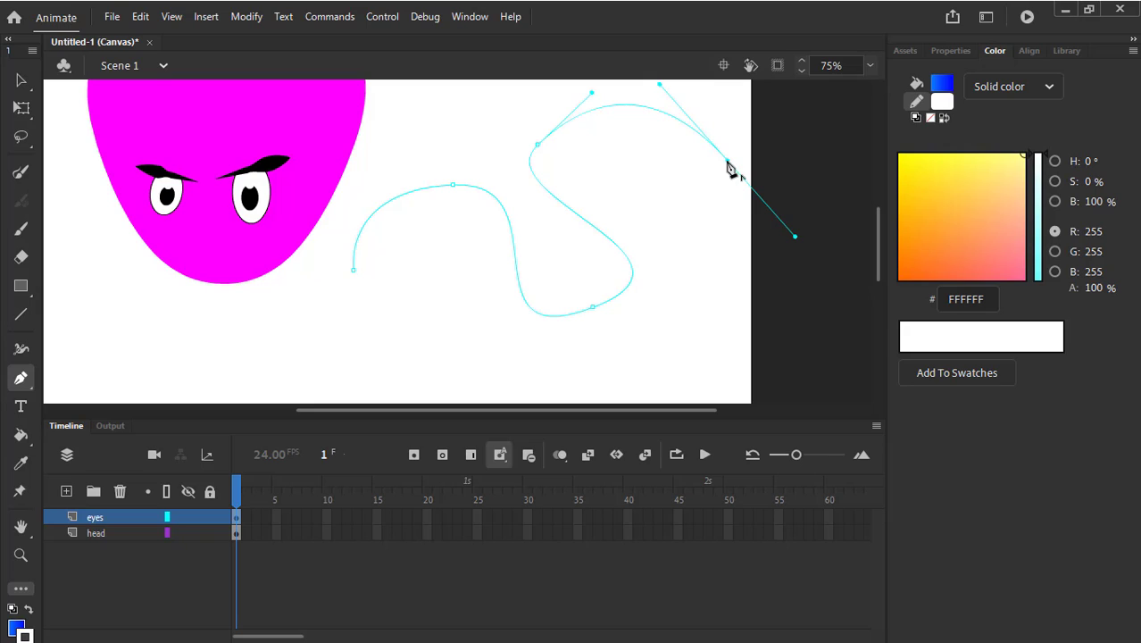
click(728, 162)
drag(683, 152, 683, 152)
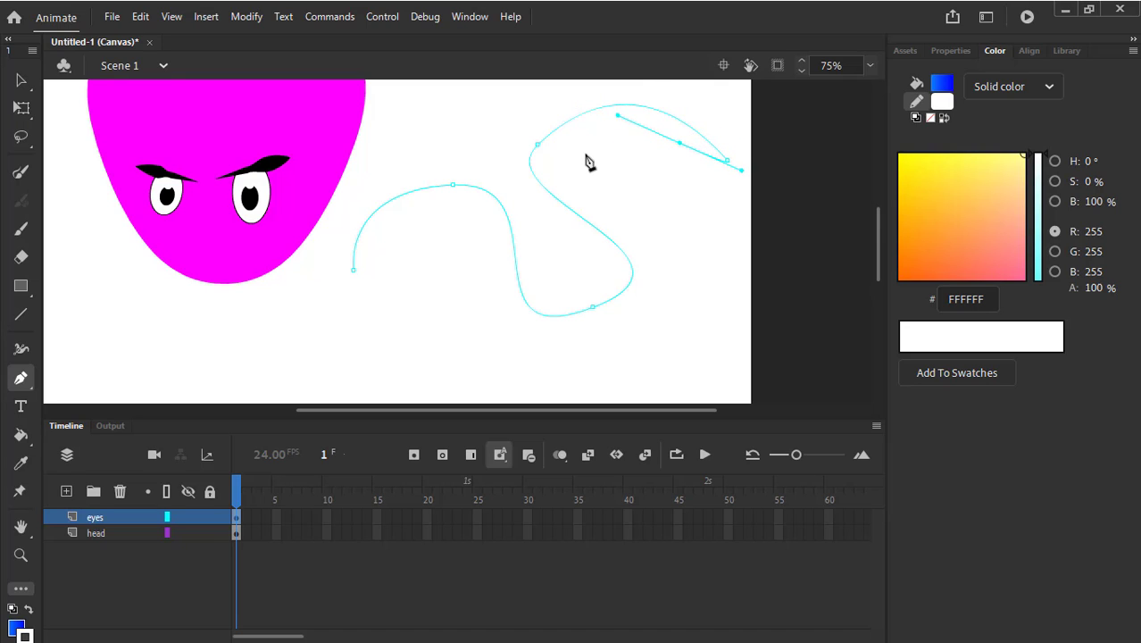
drag(586, 153, 601, 182)
drag(647, 228, 689, 223)
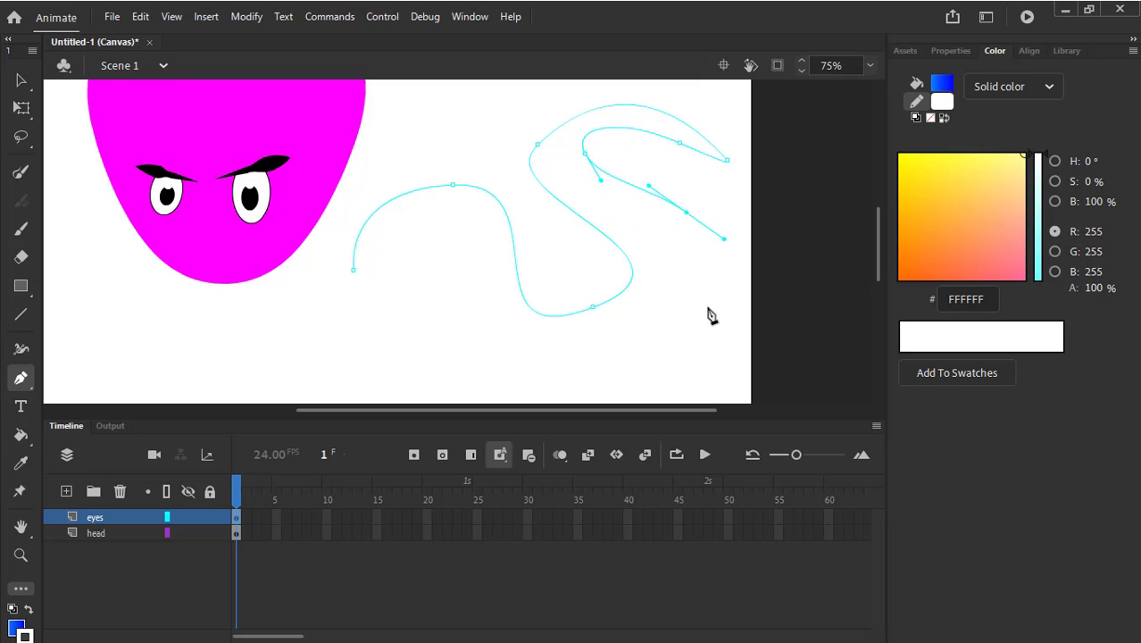
drag(686, 357, 685, 361)
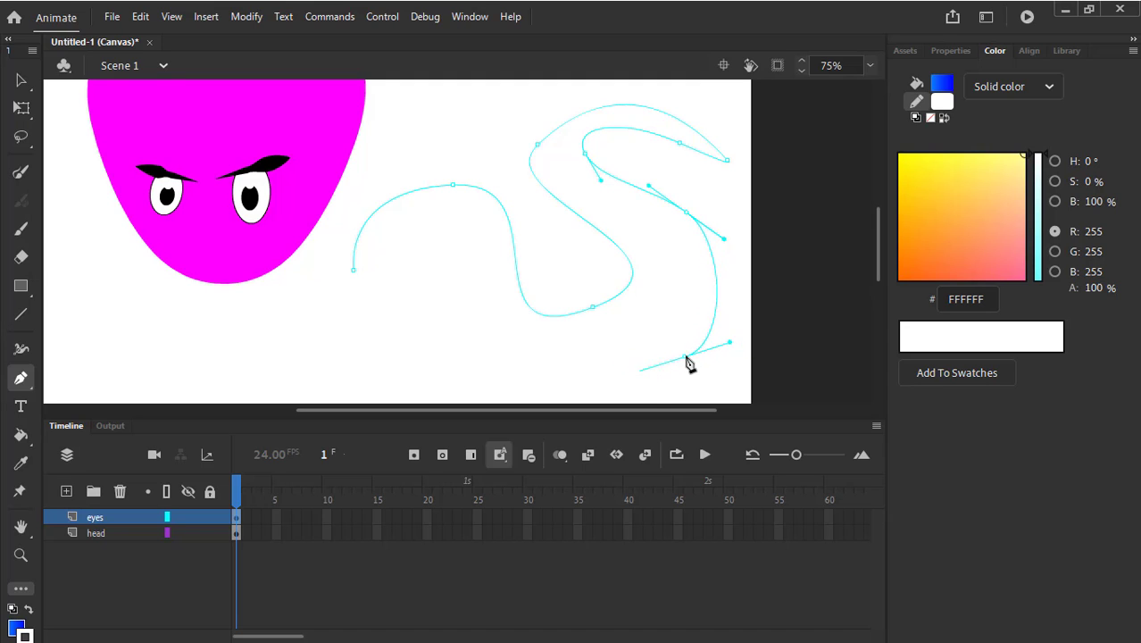
key(ctrl+z)
key(ctrl+z)
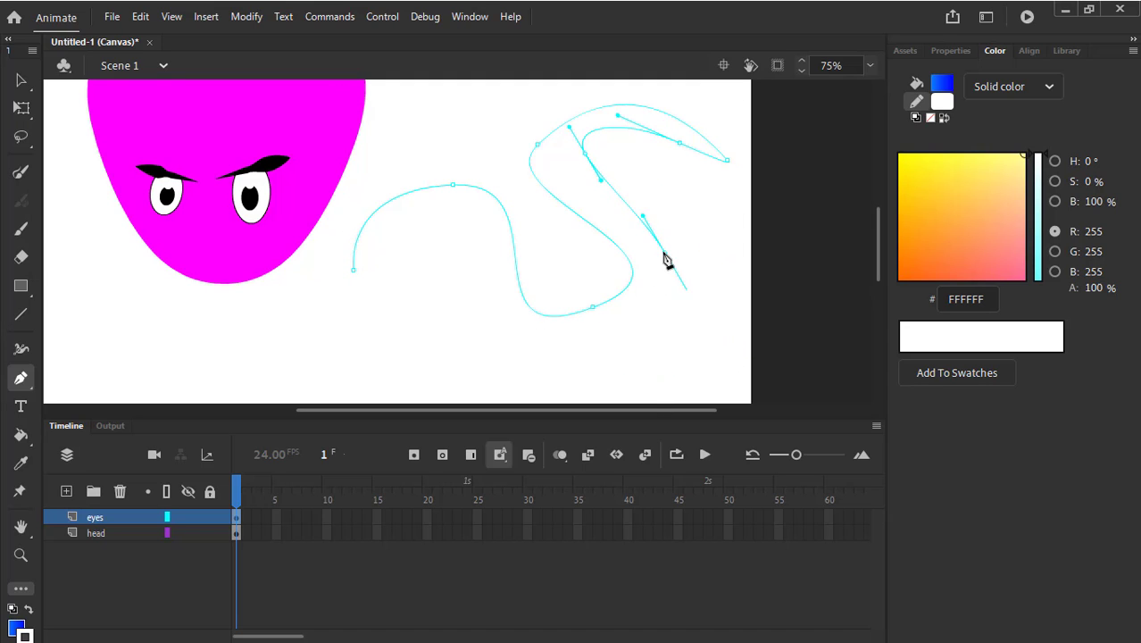
Draw the tentacle's return edge around the large lower bend and under the first arch toward its base
drag(701, 261, 708, 267)
drag(633, 384, 638, 389)
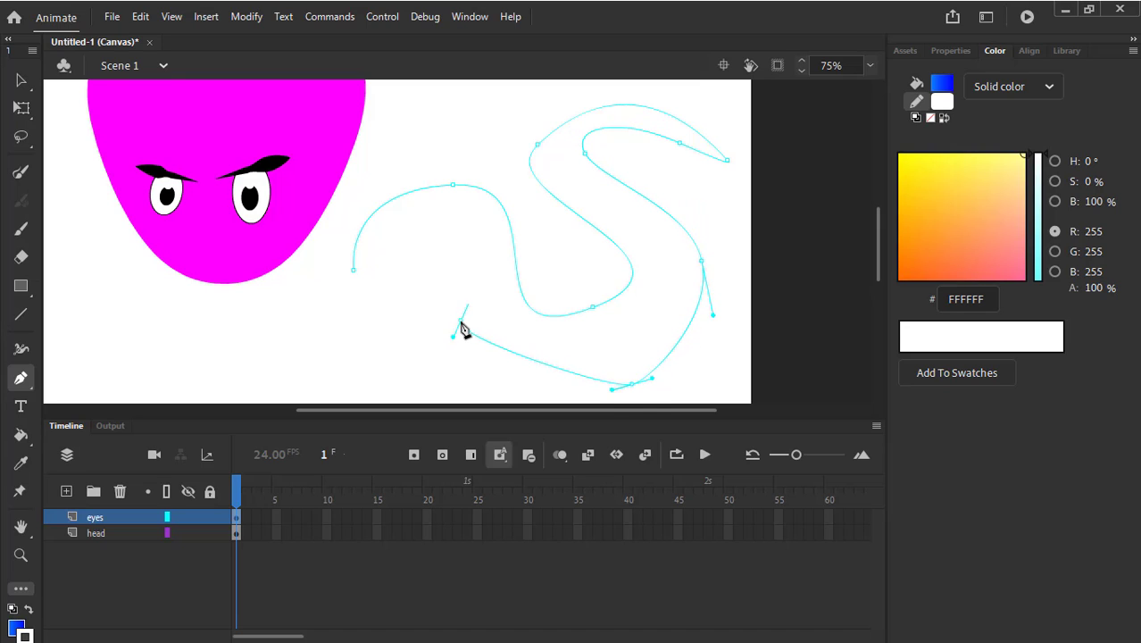
drag(461, 323, 462, 329)
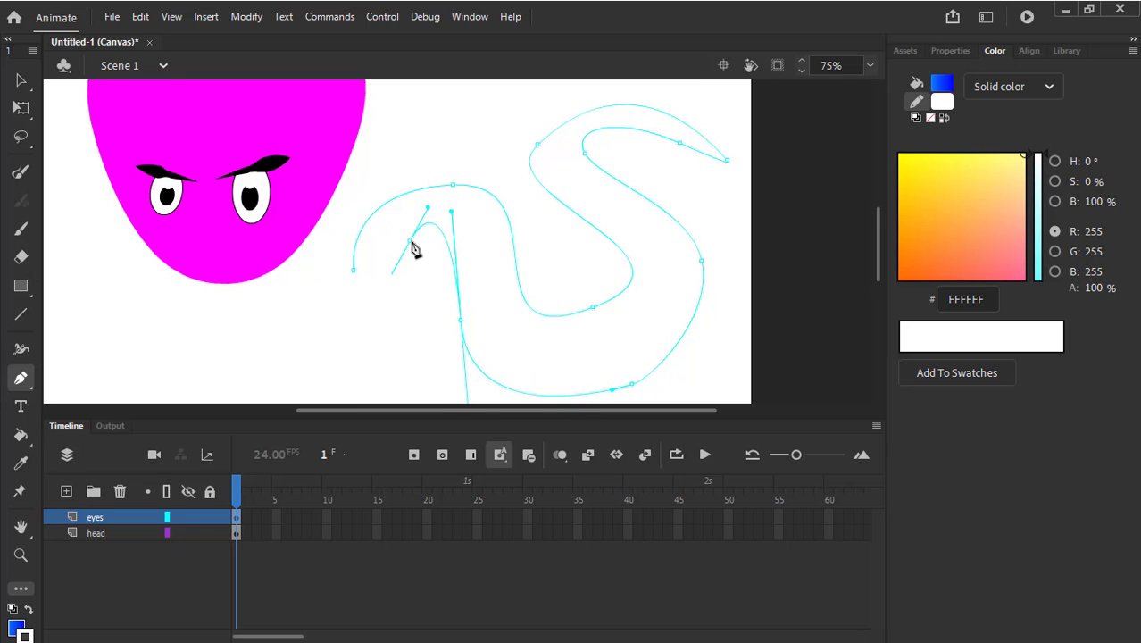
click(384, 261)
drag(384, 267, 394, 306)
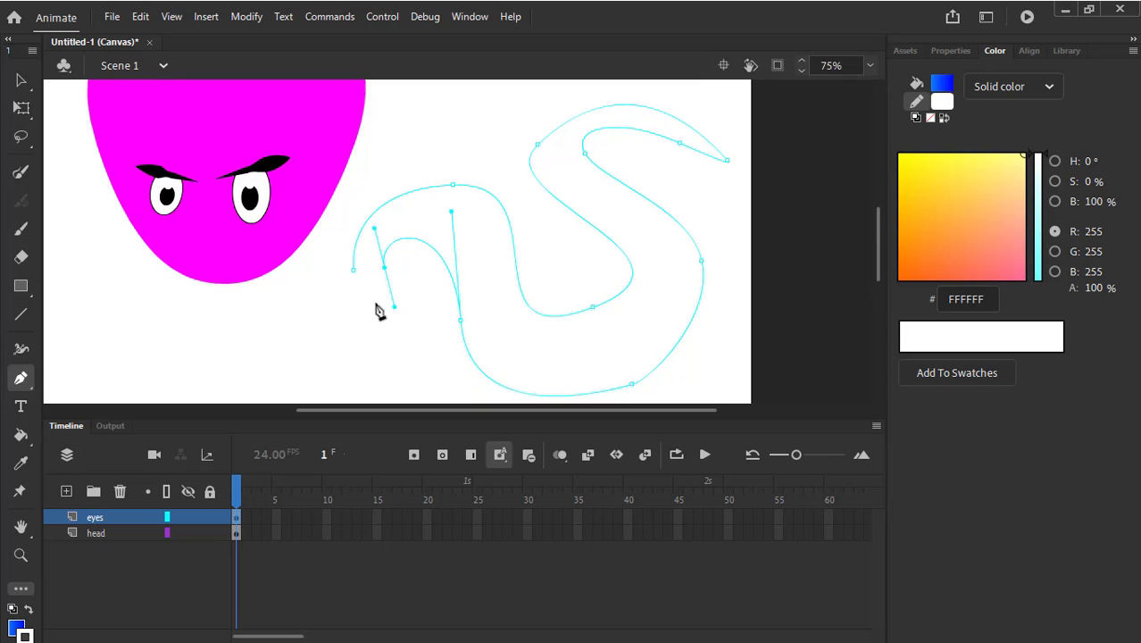
Add the two base corners and close the tentacle outline at its starting anchor
click(382, 313)
click(353, 305)
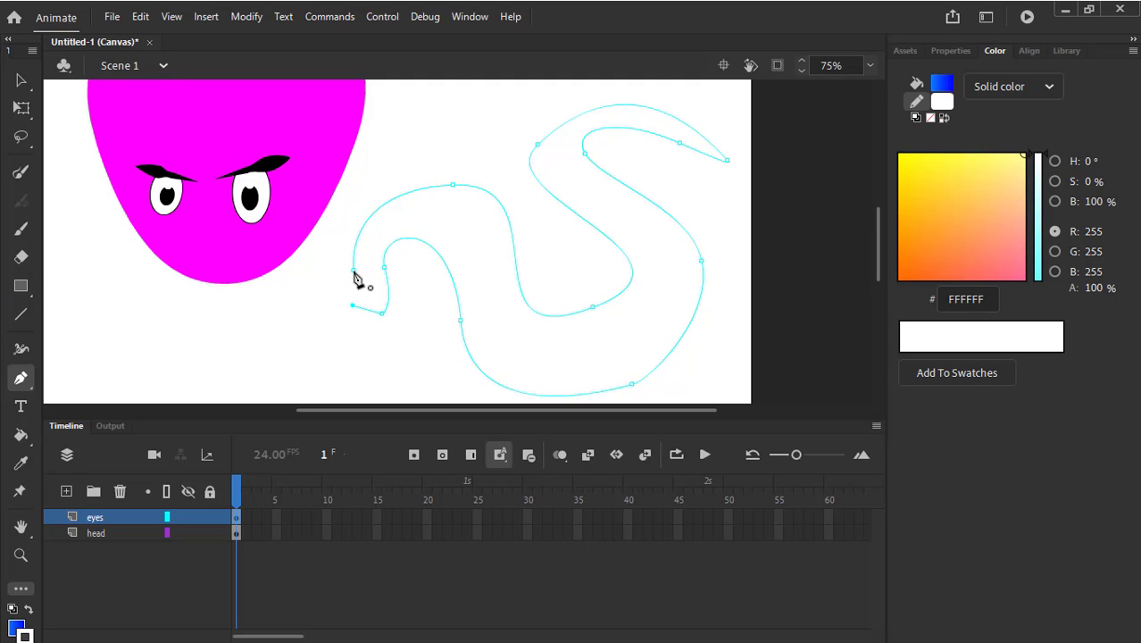
click(354, 270)
drag(632, 220, 634, 221)
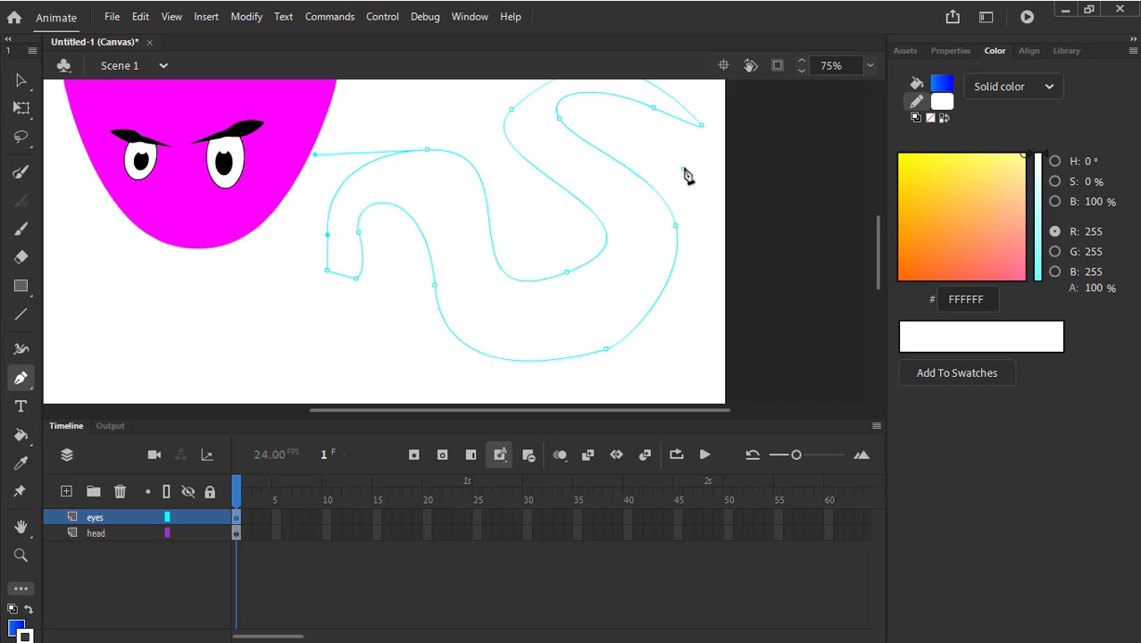
click(682, 168)
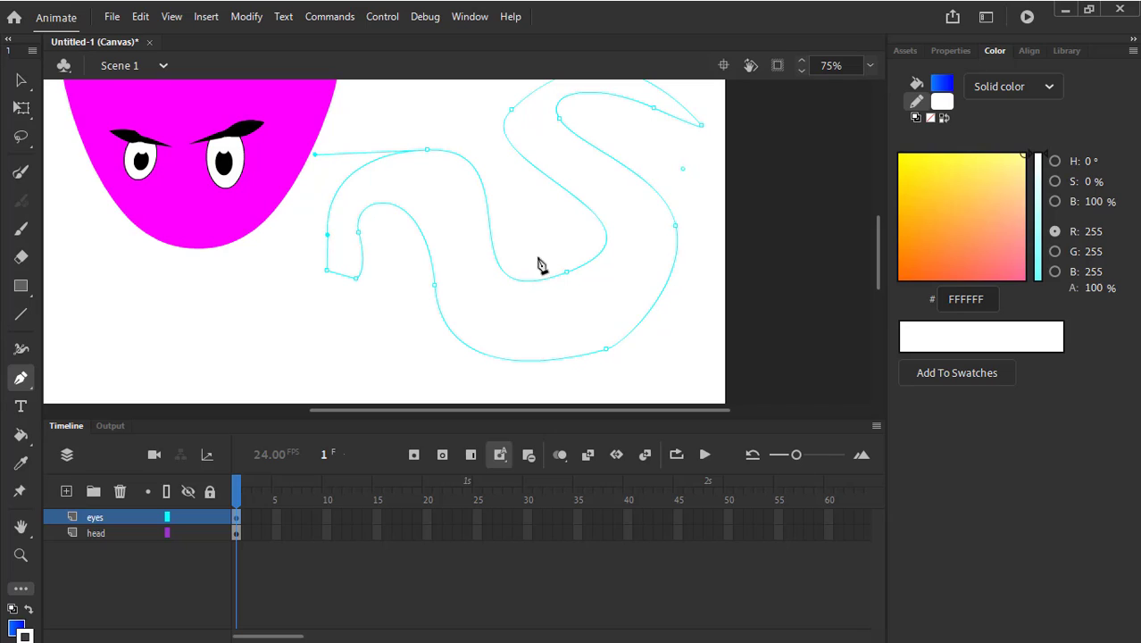
Choose the Paint Bucket and set its fill to the head's magenta, #FF00FF
click(21, 438)
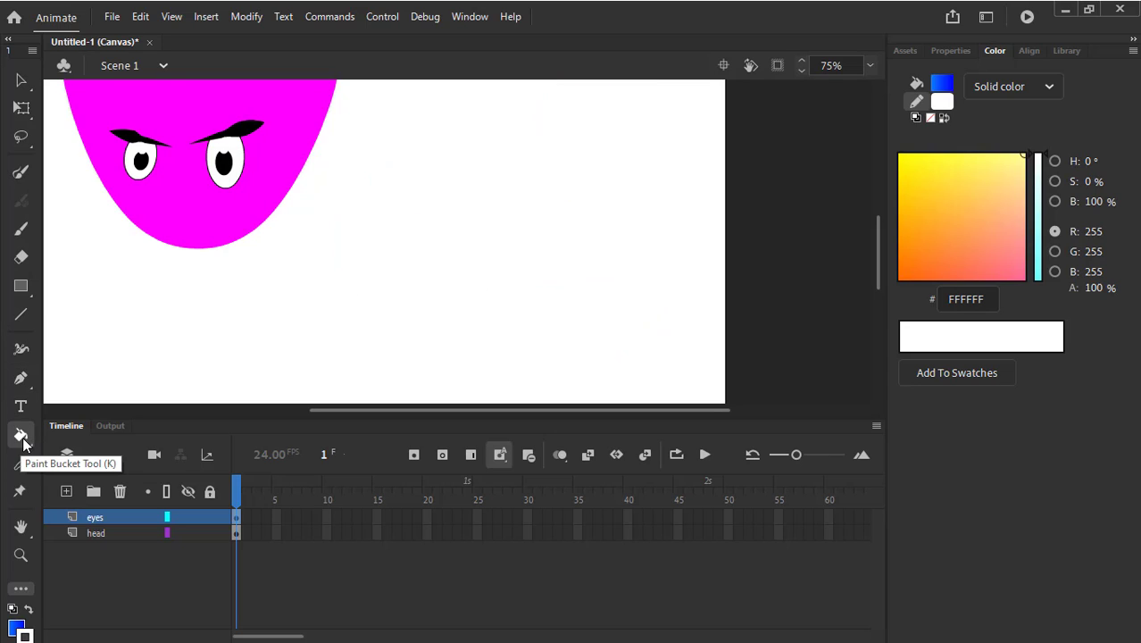
click(950, 53)
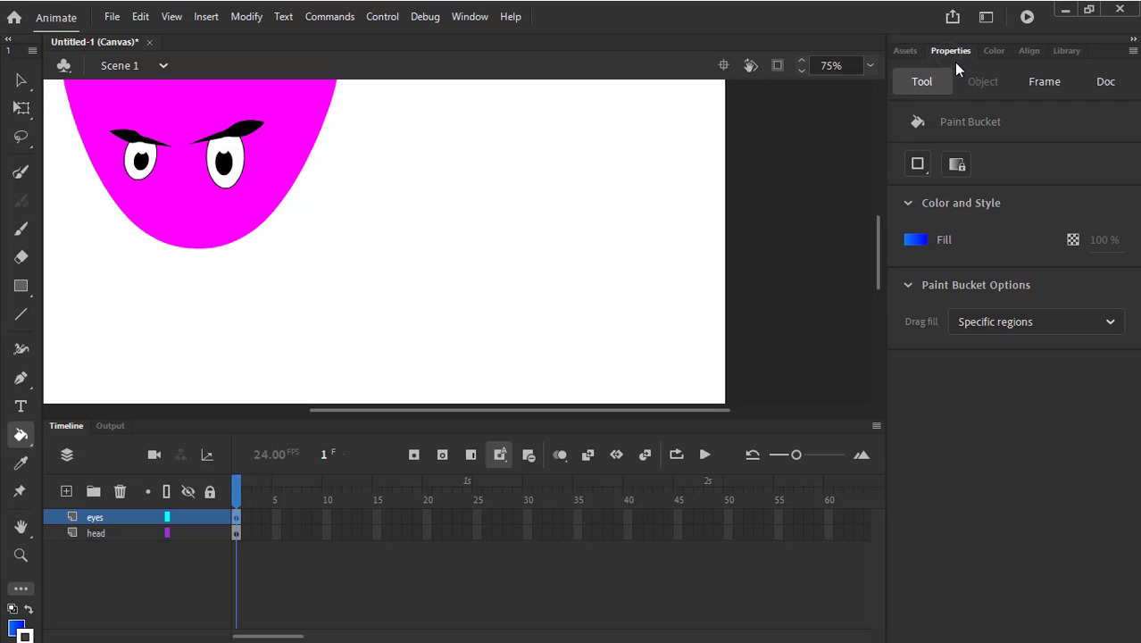
click(916, 241)
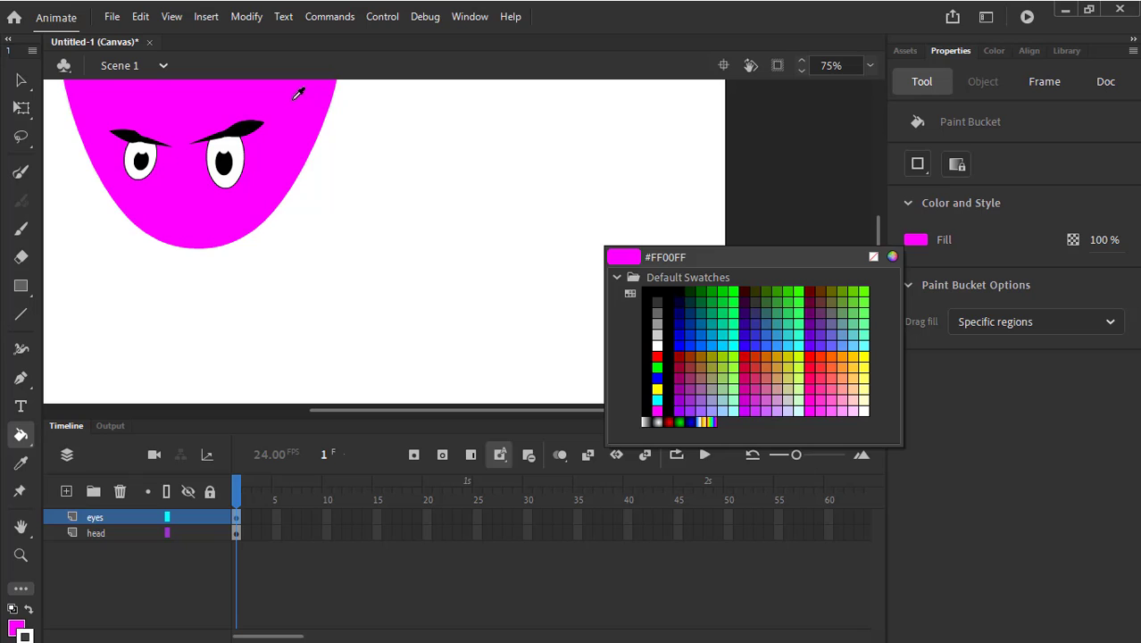
click(925, 238)
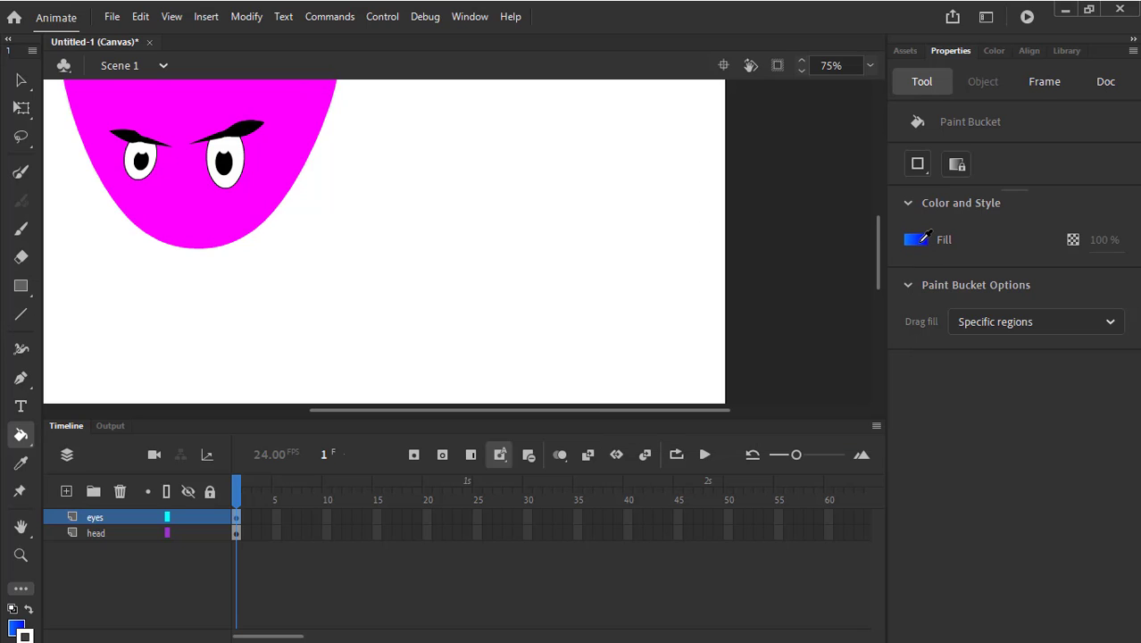
click(920, 239)
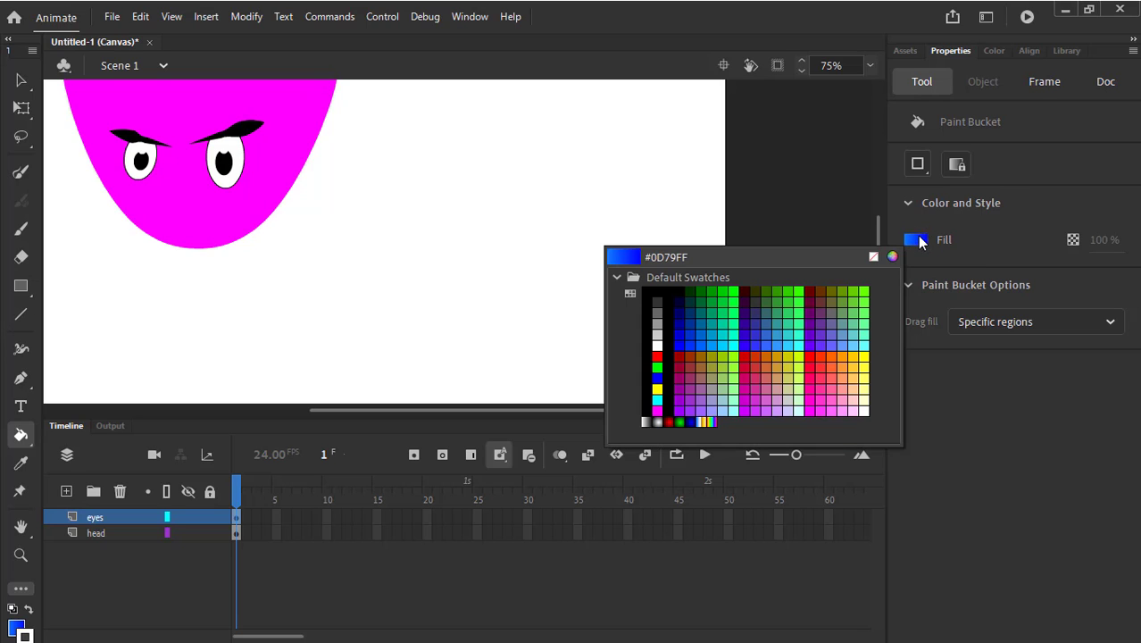
click(300, 96)
drag(380, 163, 361, 247)
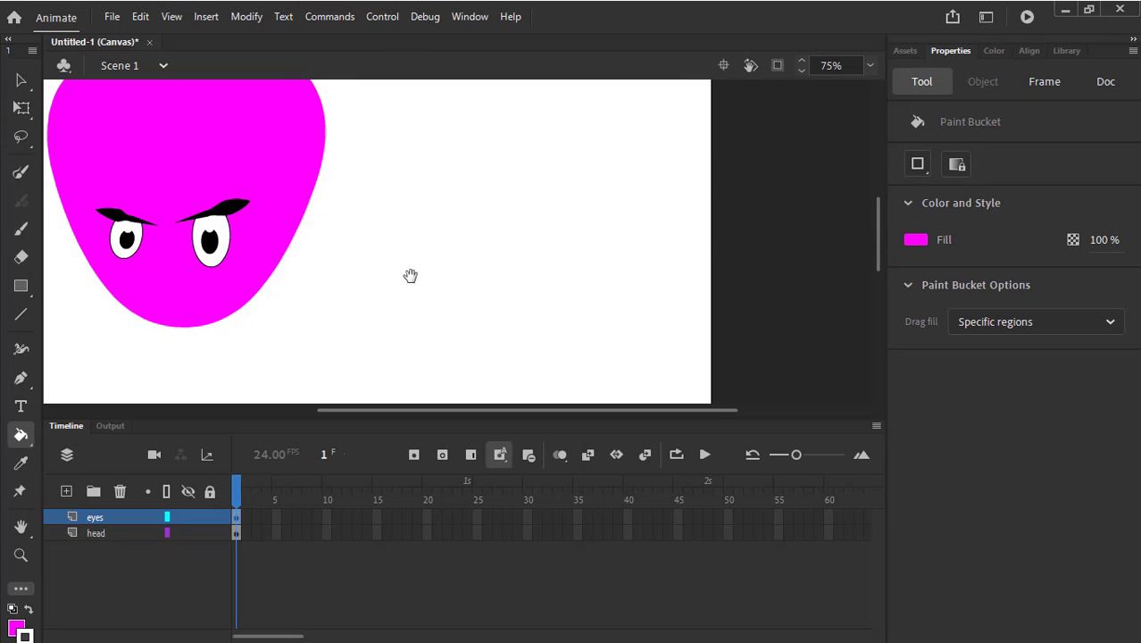
drag(410, 275, 422, 143)
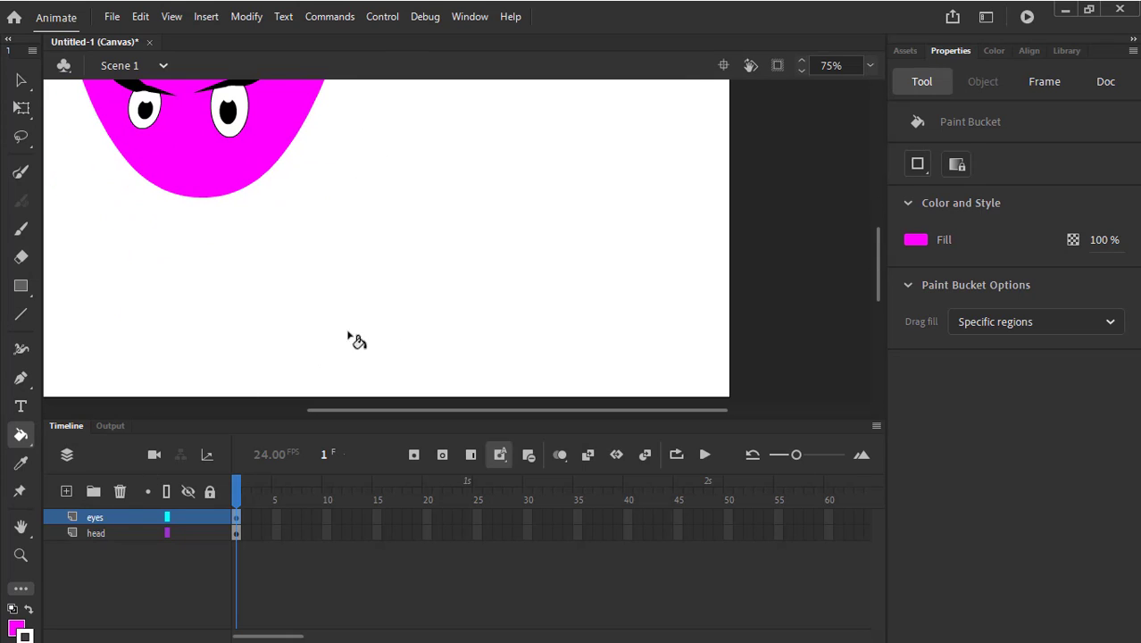
Select all the artwork and set its stroke colour to the magenta sampled from the head
key(v)
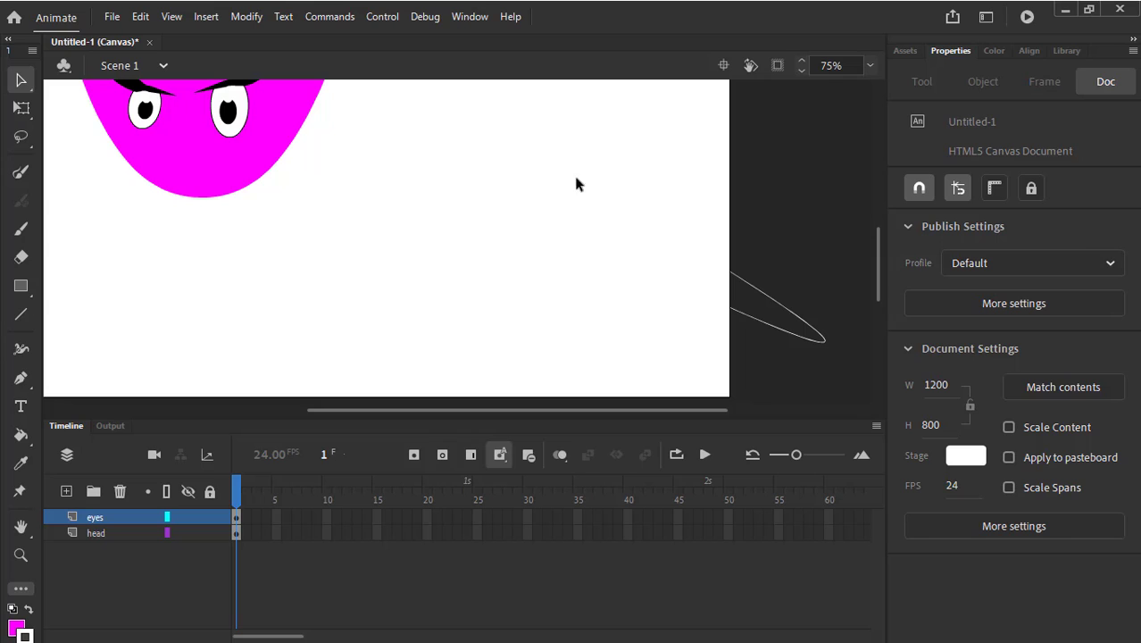
key(ctrl)
key(ctrl)
key(ctrl+a)
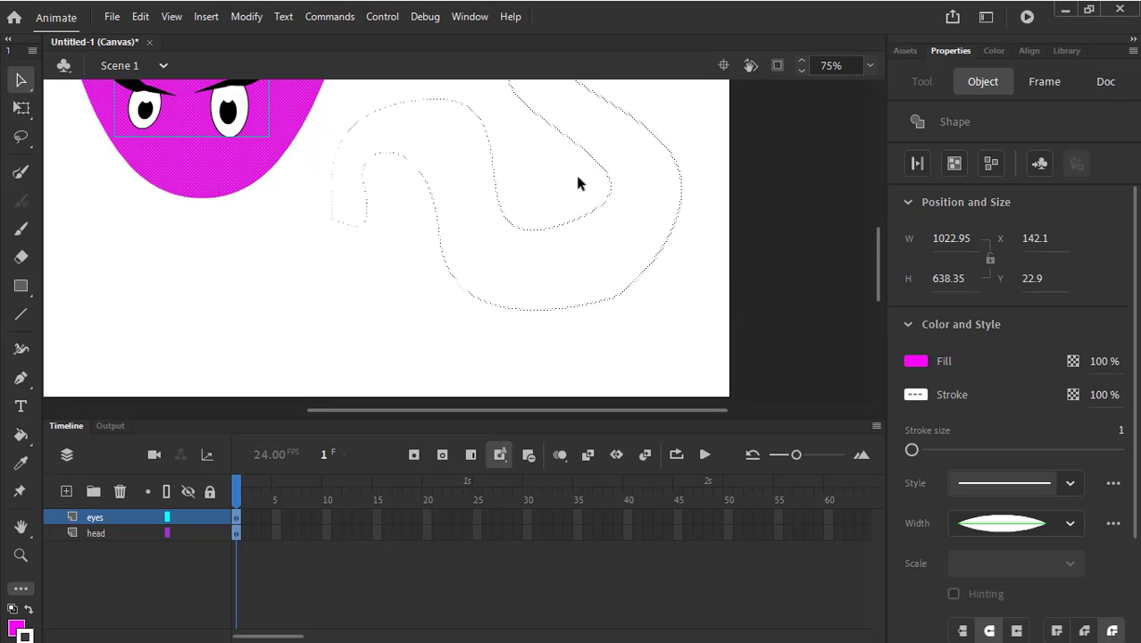
click(916, 394)
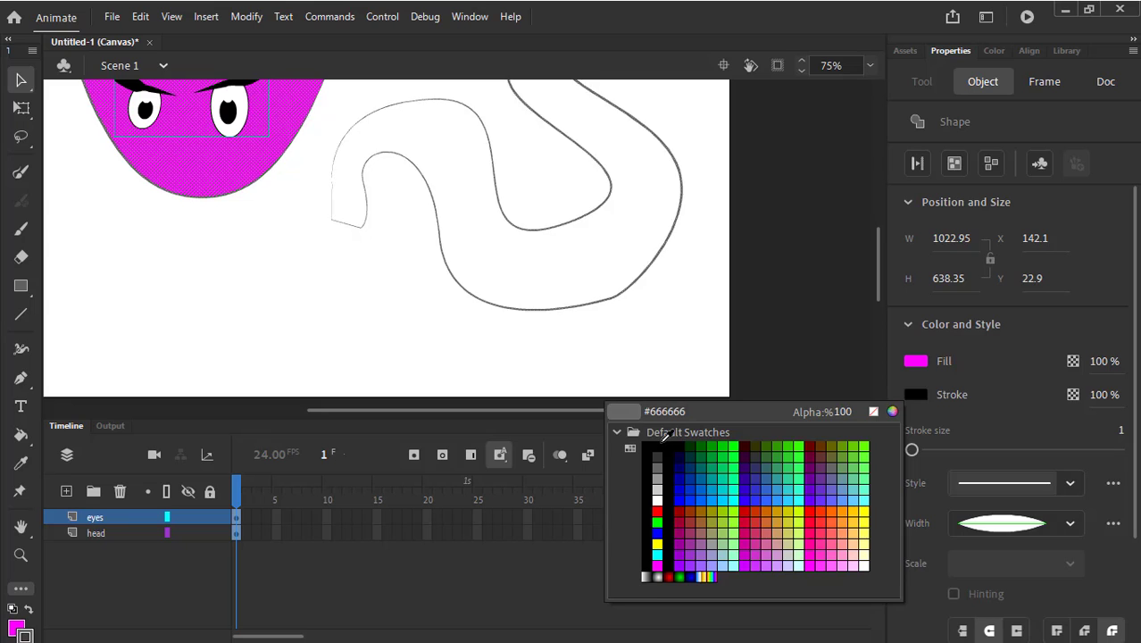
click(666, 447)
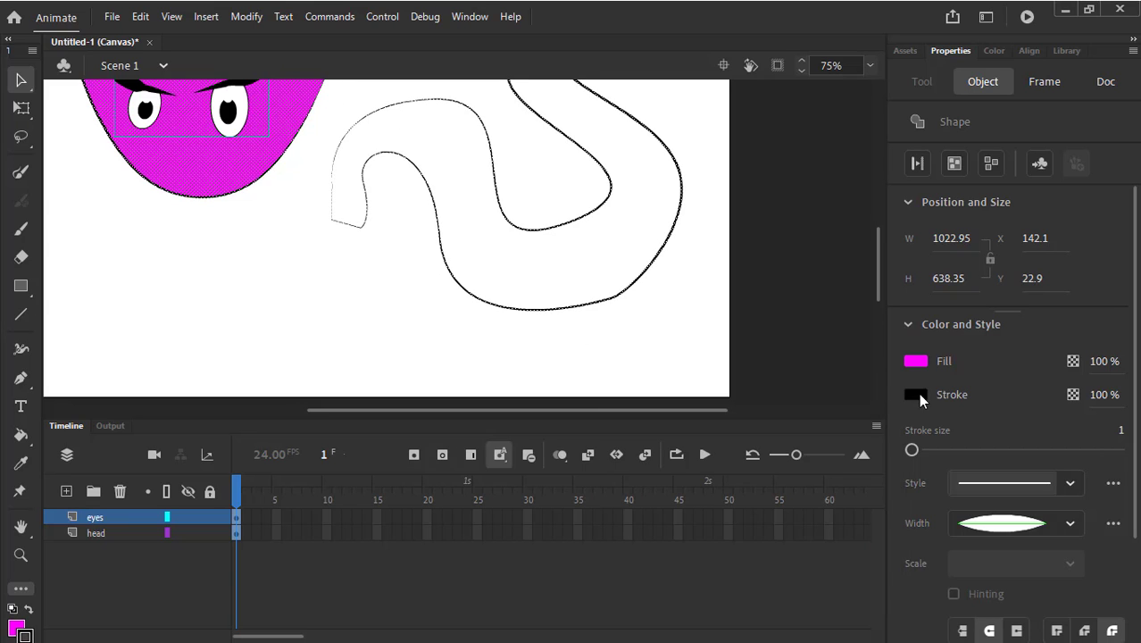
click(917, 394)
click(291, 103)
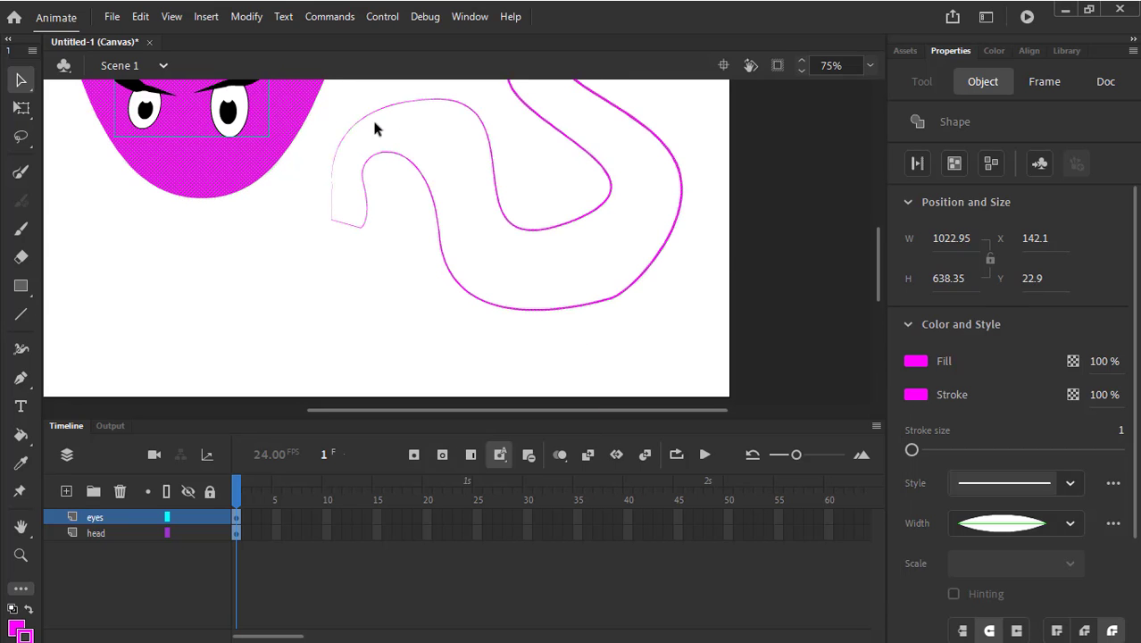
Fill the tentacle outline with magenta using the Paint Bucket, and clear the selection
scroll(488, 239, right, 3)
scroll(488, 239, up, 2)
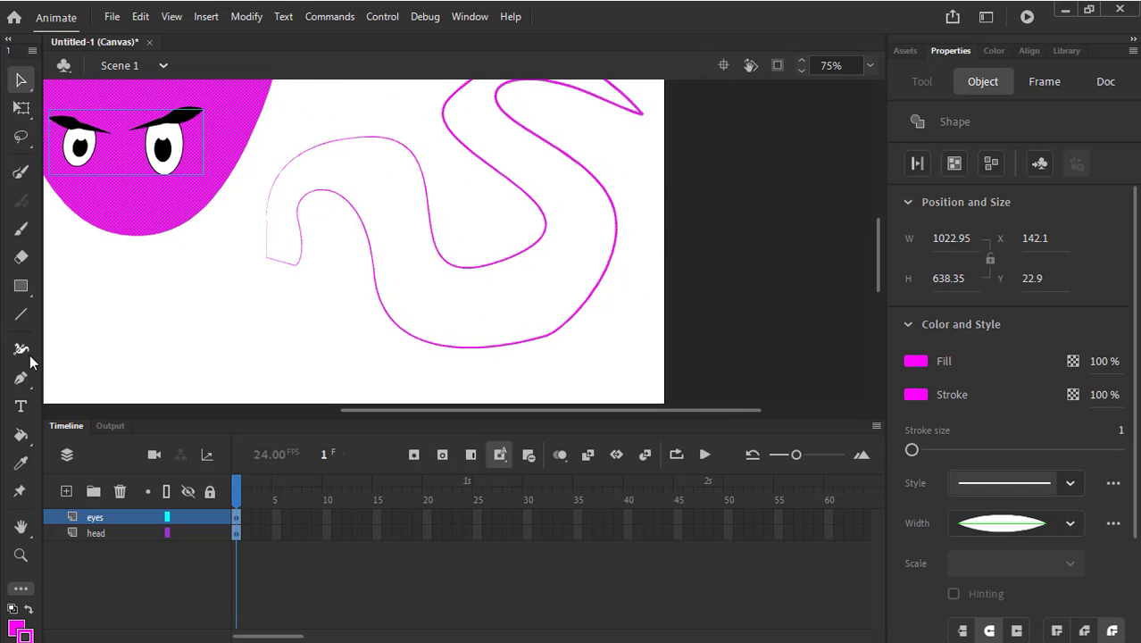
click(20, 434)
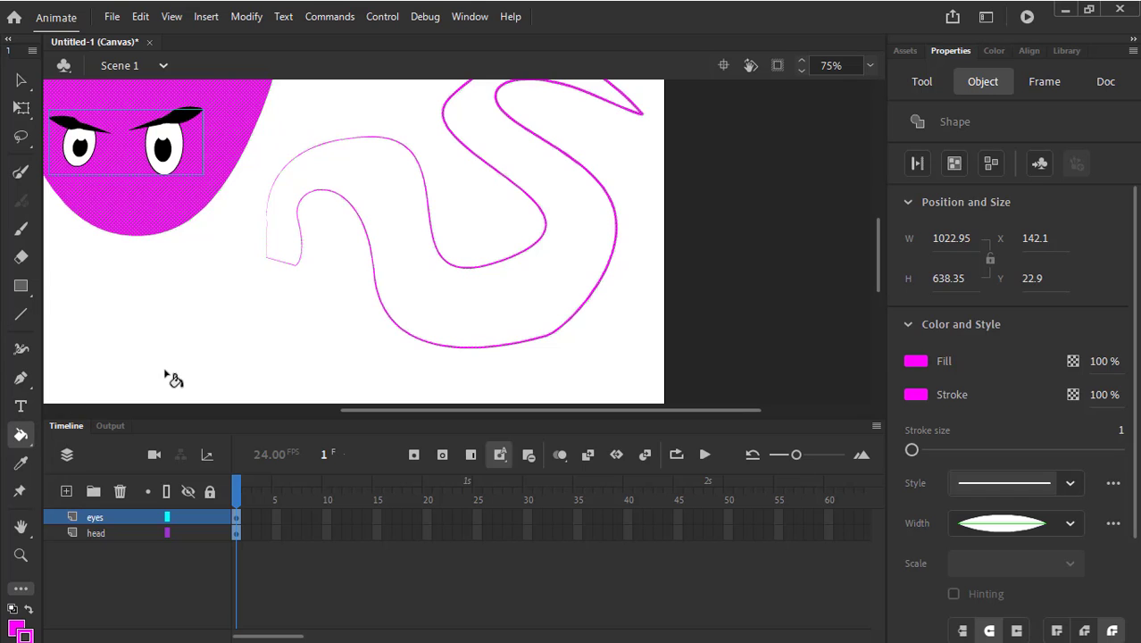
click(592, 272)
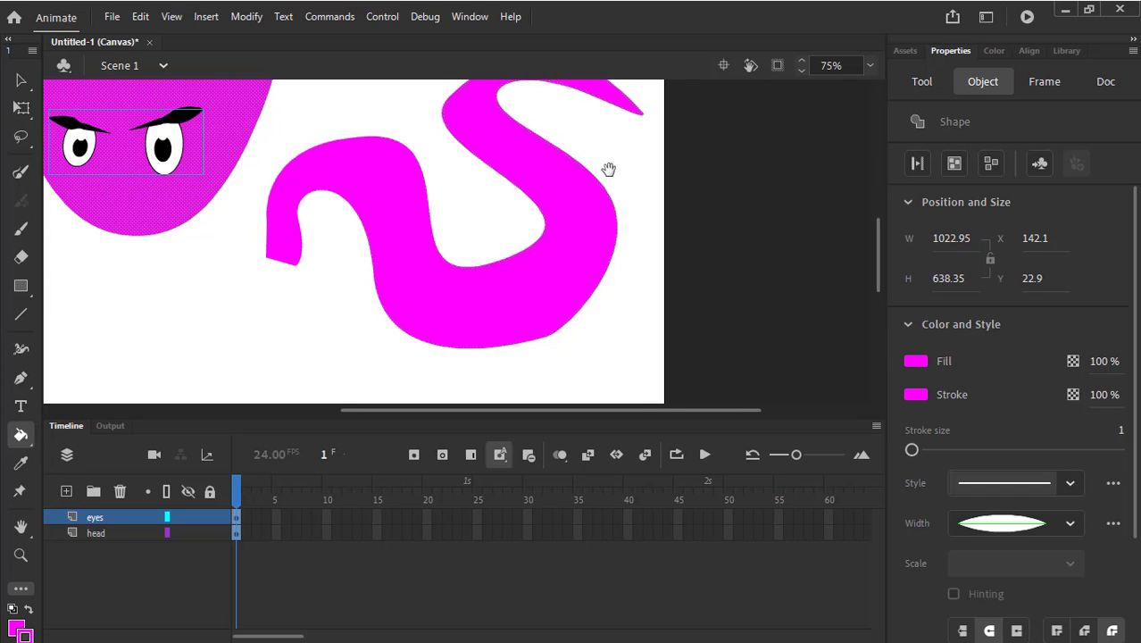
scroll(607, 171, up, 3)
scroll(608, 169, down, 1)
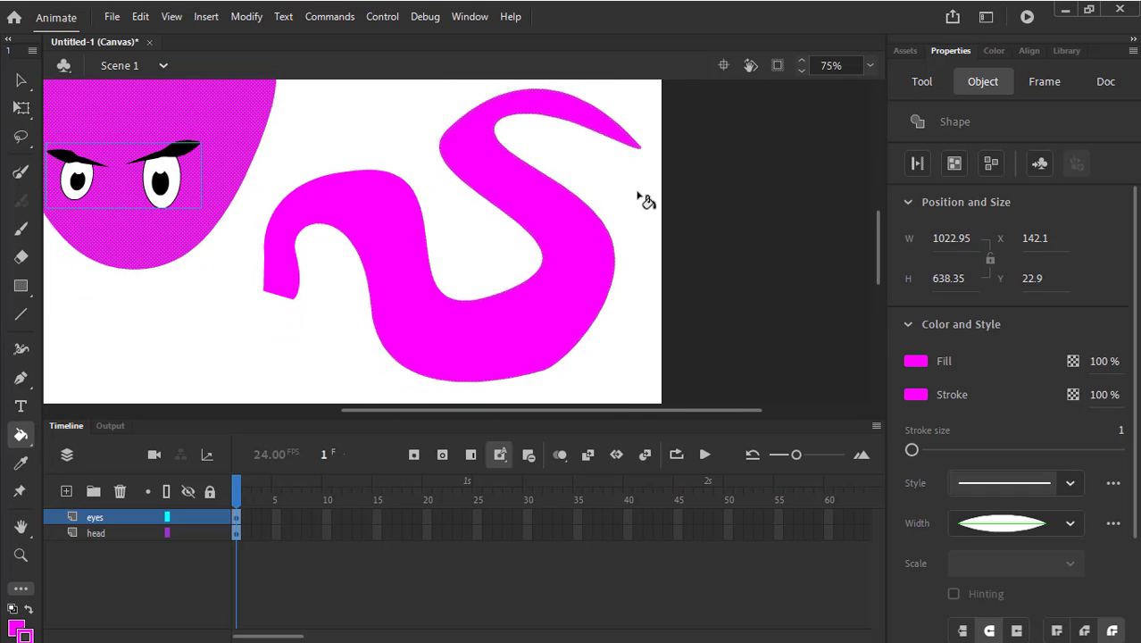
key(v)
click(621, 185)
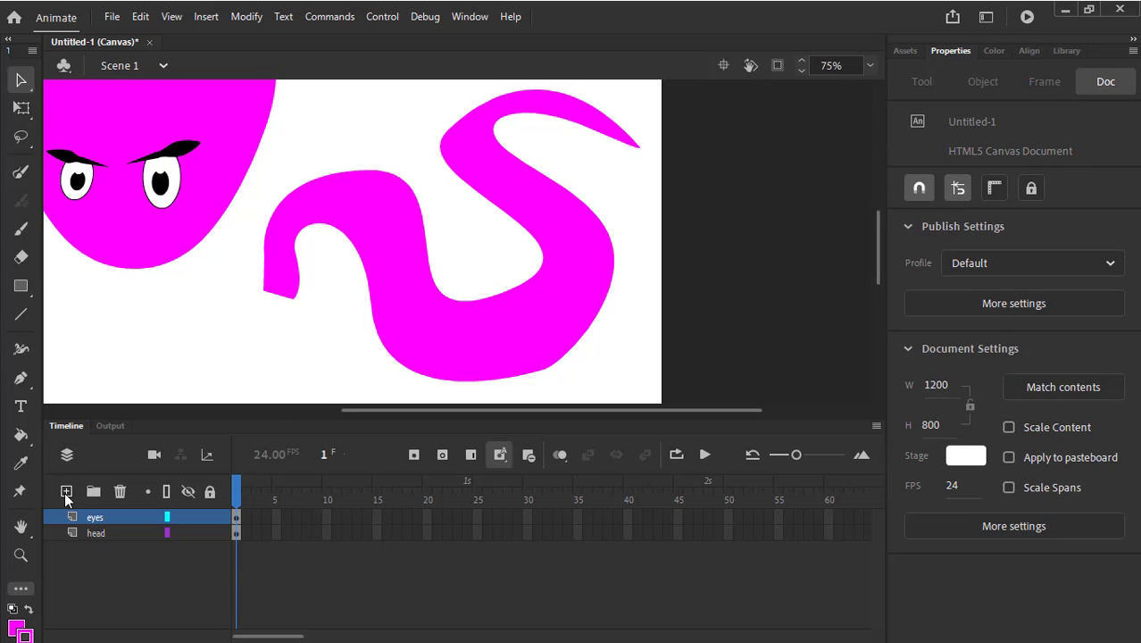
Add a new layer above the eyes layer and name it tentacle
click(67, 492)
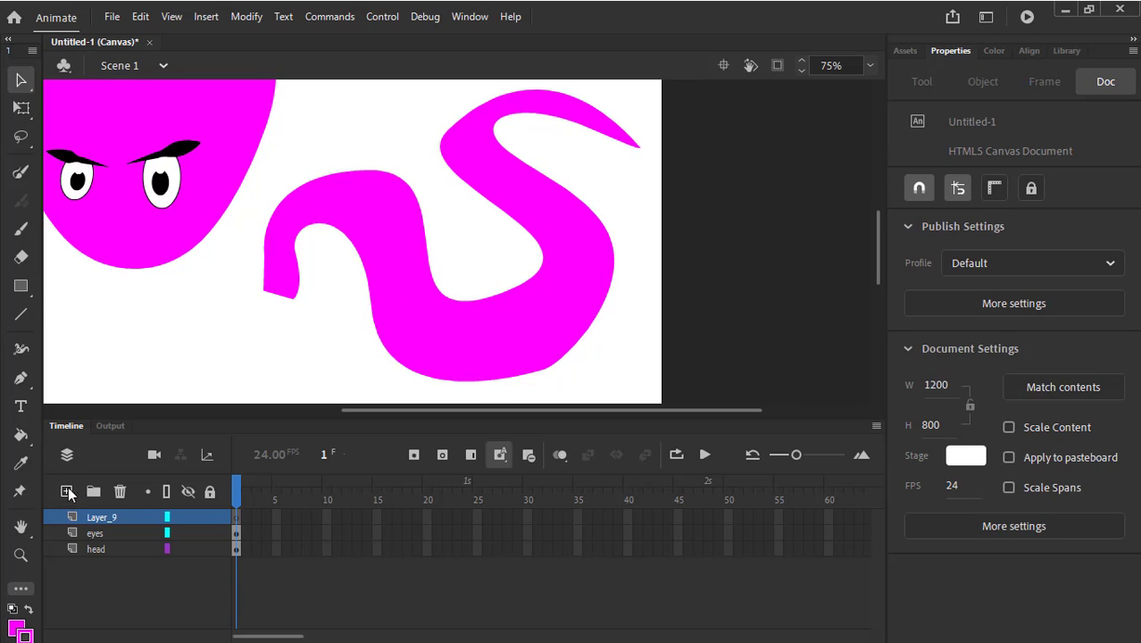
double_click(111, 518)
text(te)
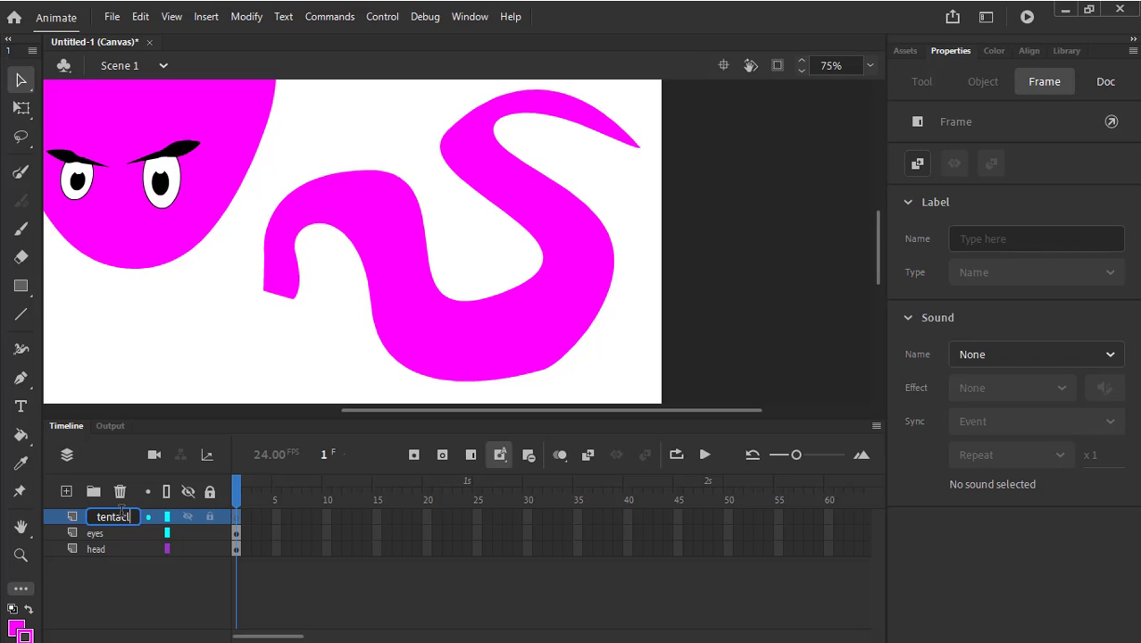
text(ntacle)
key(Return)
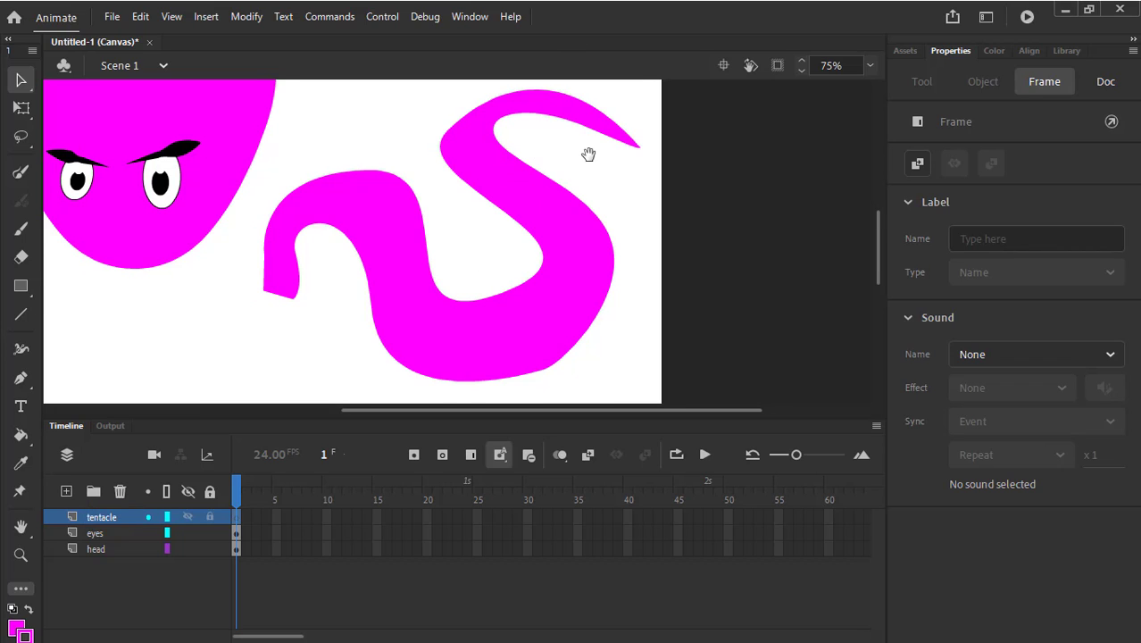
Try to select the whole tentacle with a rectangular selection
drag(588, 153, 586, 169)
click(871, 65)
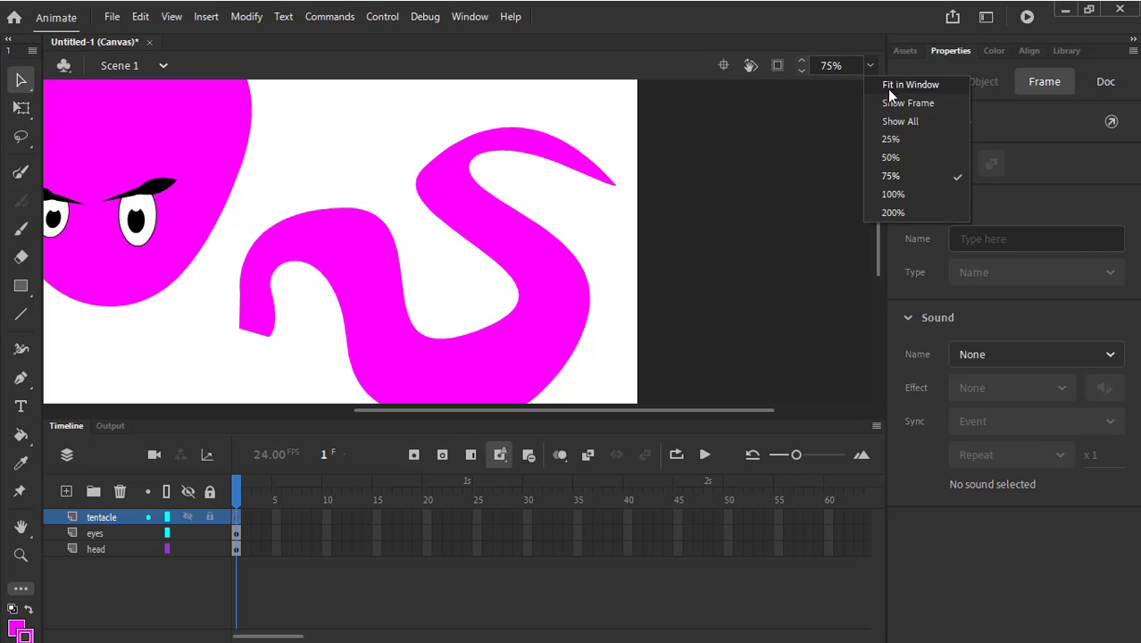
click(891, 157)
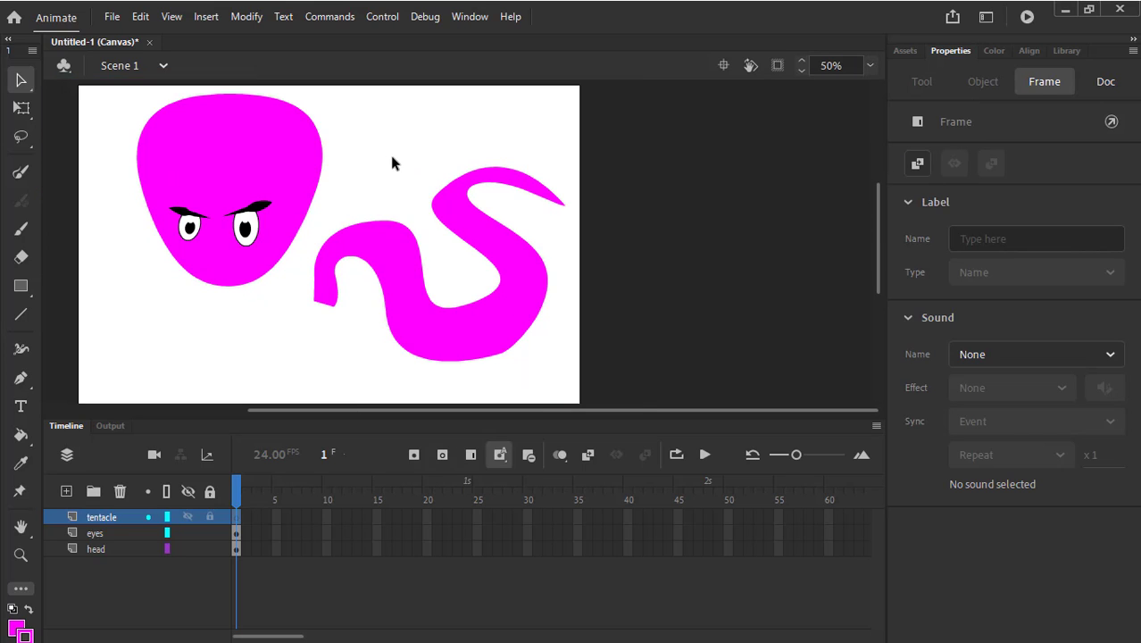
click(349, 147)
drag(330, 123, 675, 309)
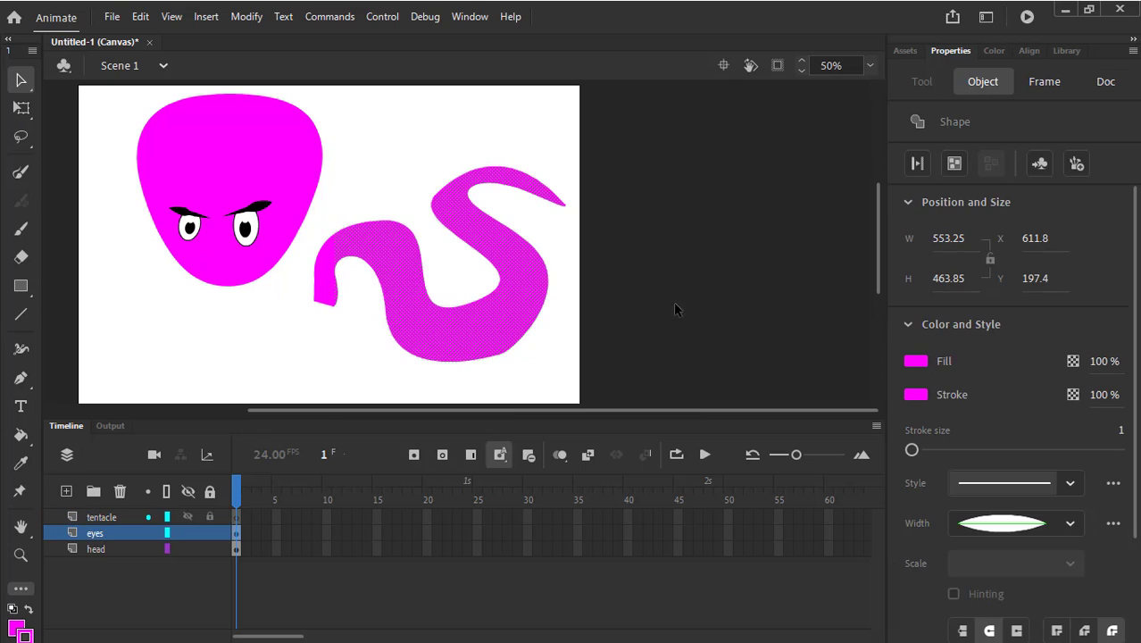
scroll(417, 187, down, 1)
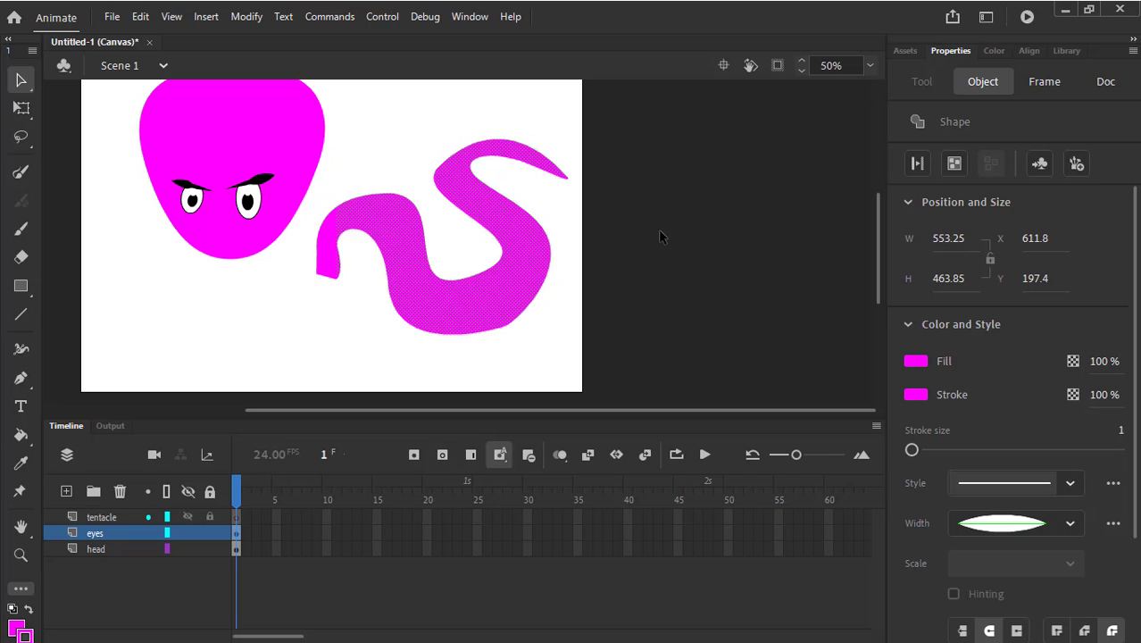
Select the entire tentacle shape by outlining it with the Lasso tool
click(21, 139)
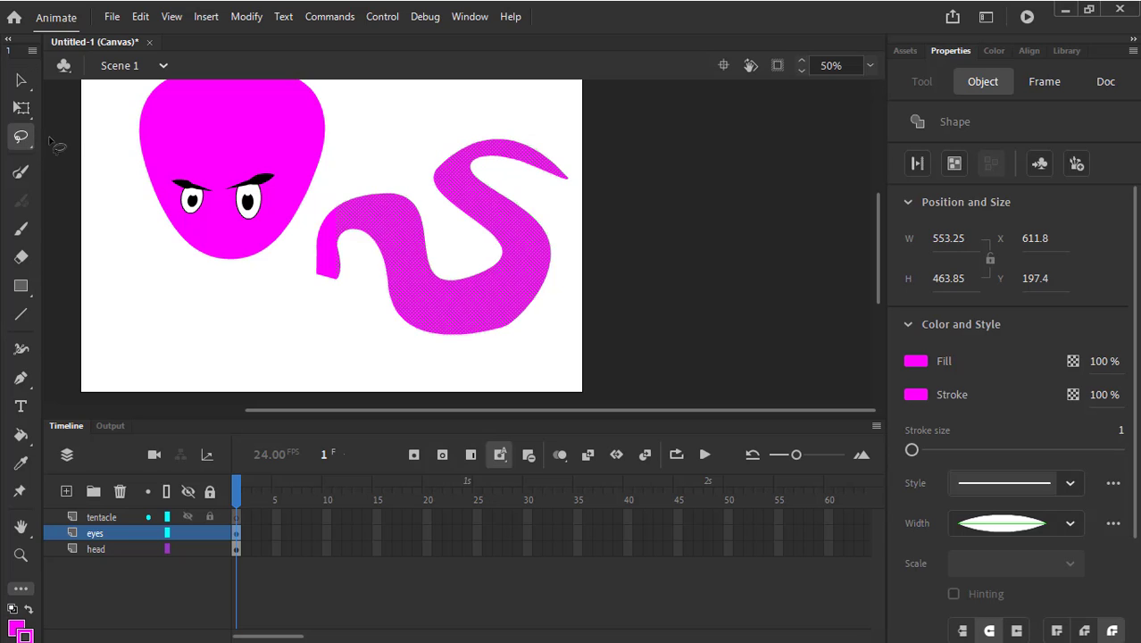
click(32, 148)
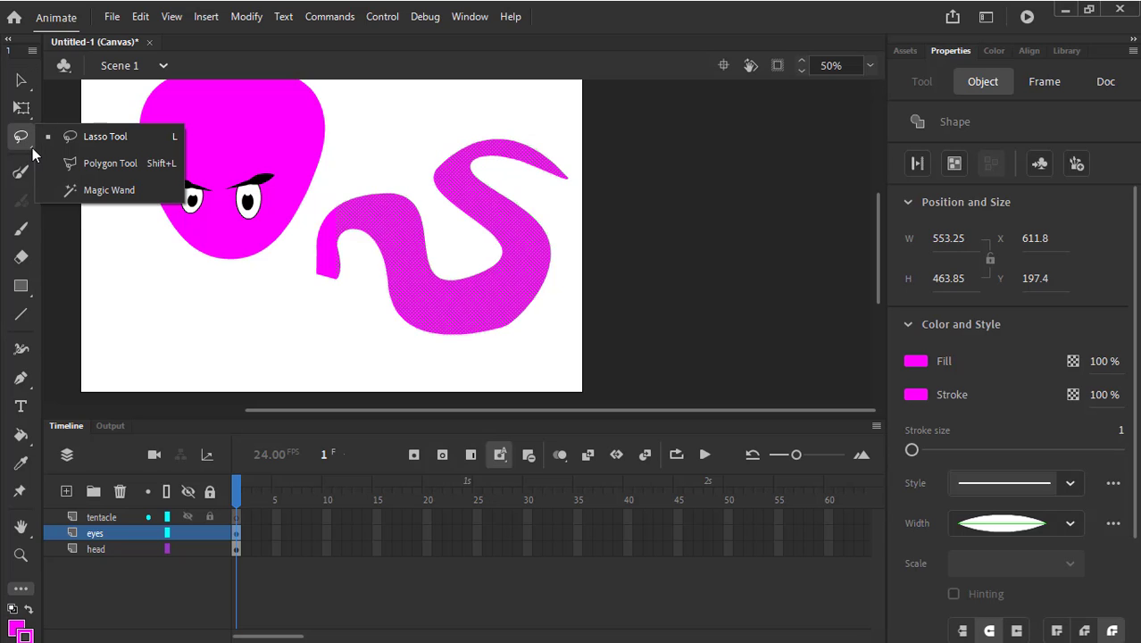
click(118, 139)
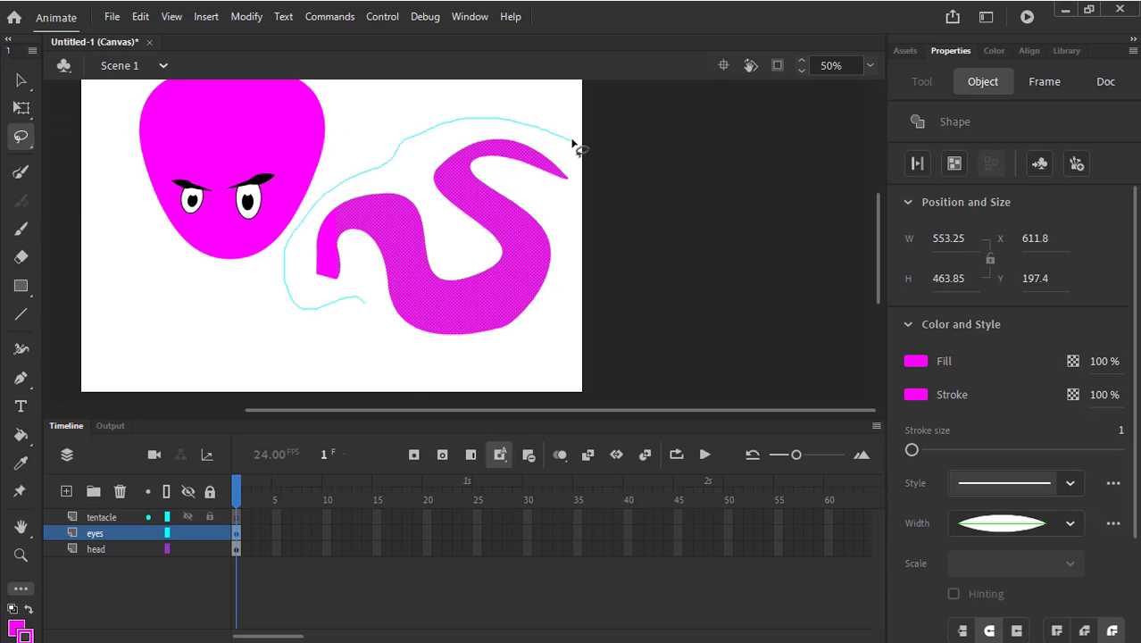
mouse_move(366, 302)
mouse_down()
mouse_move(426, 403)
mouse_move(549, 368)
mouse_up()
drag(572, 142, 574, 144)
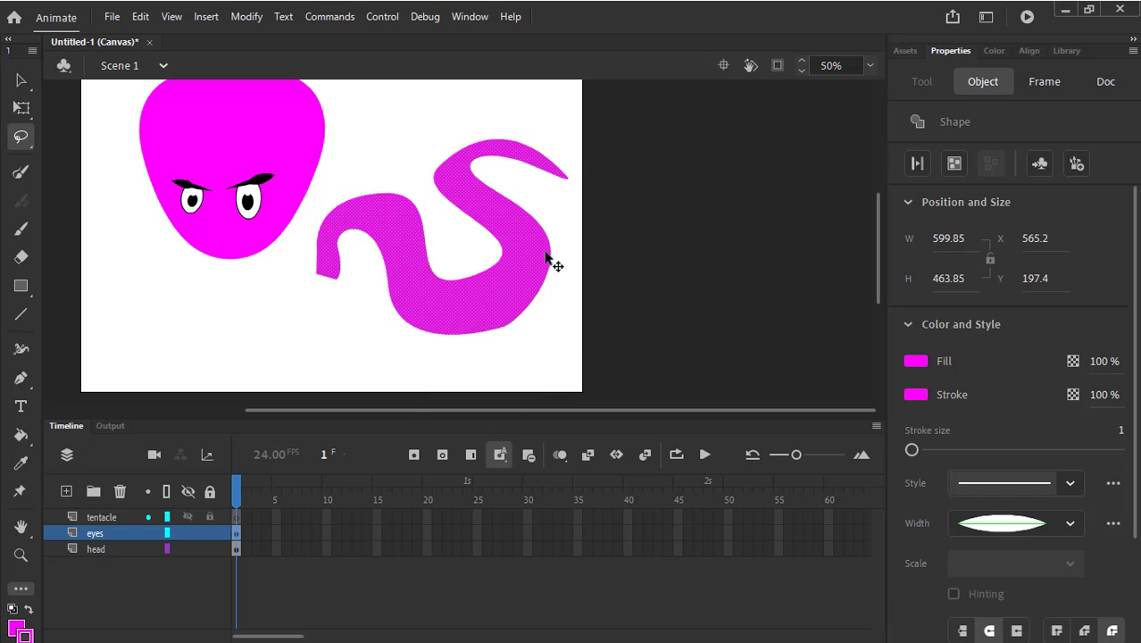
Cut the tentacle from the eyes layer, paste it in place on the tentacle layer and clear the selection
right_click(522, 284)
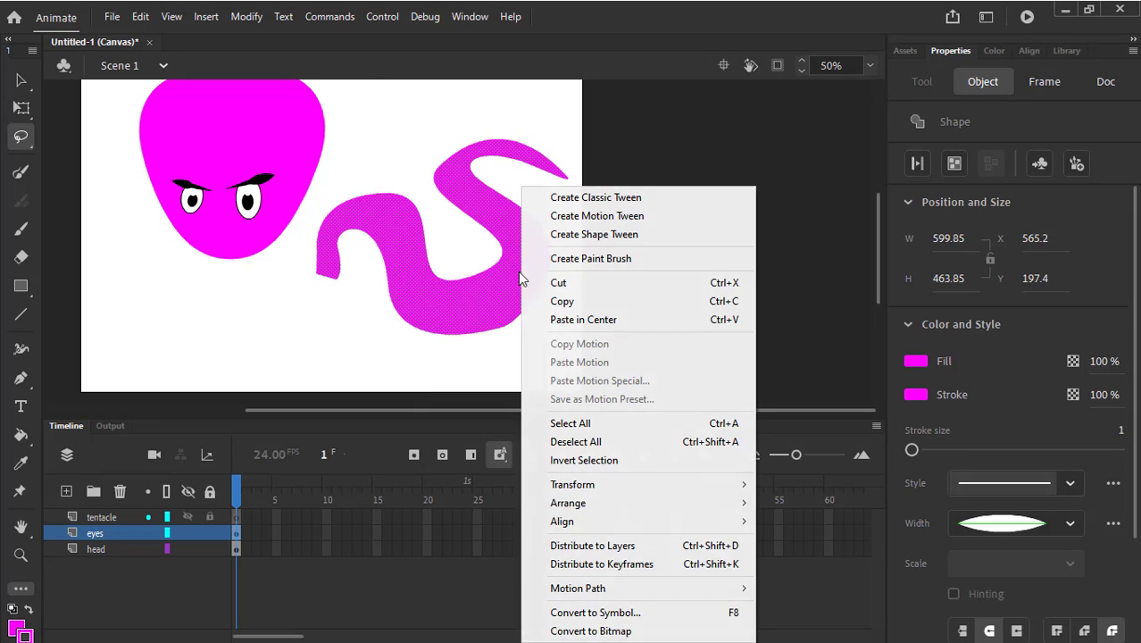
click(609, 284)
click(102, 521)
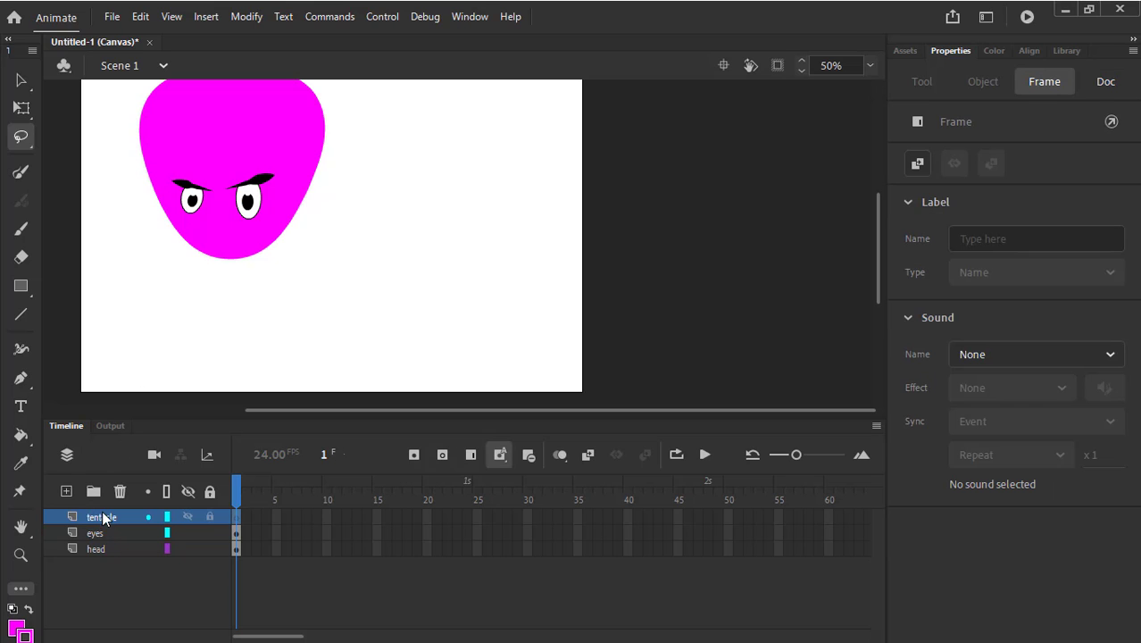
right_click(431, 199)
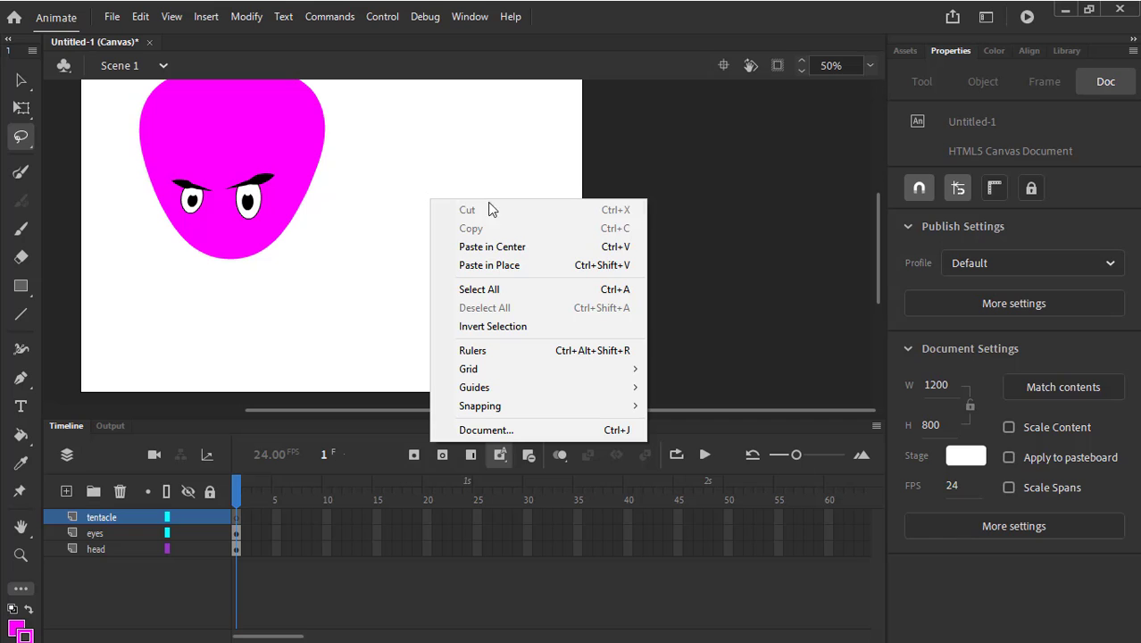
click(516, 263)
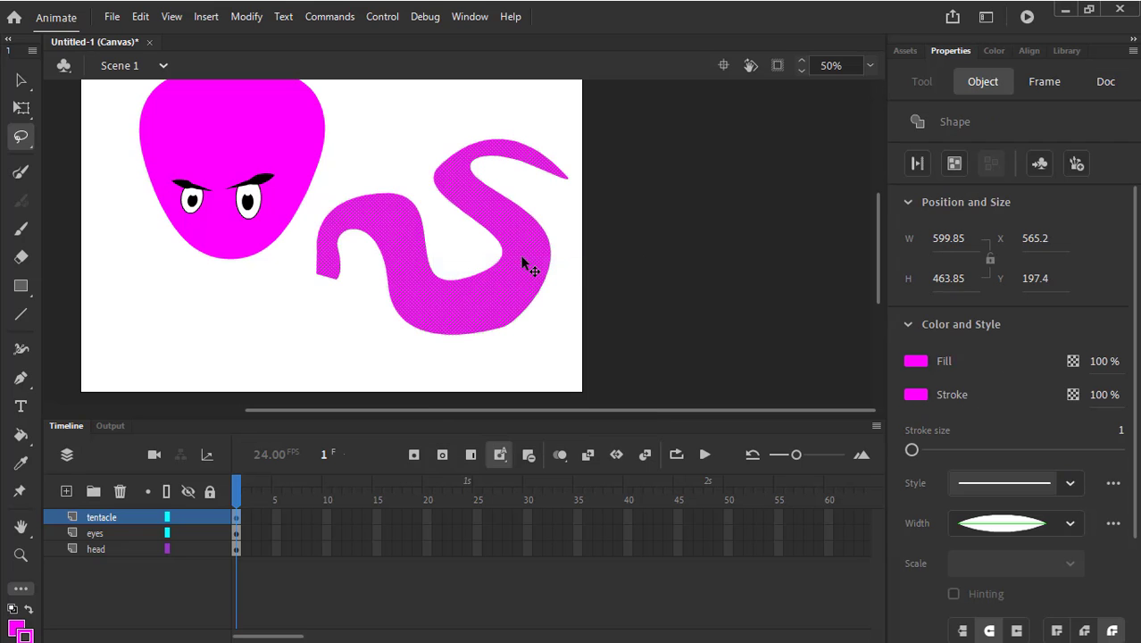
click(576, 228)
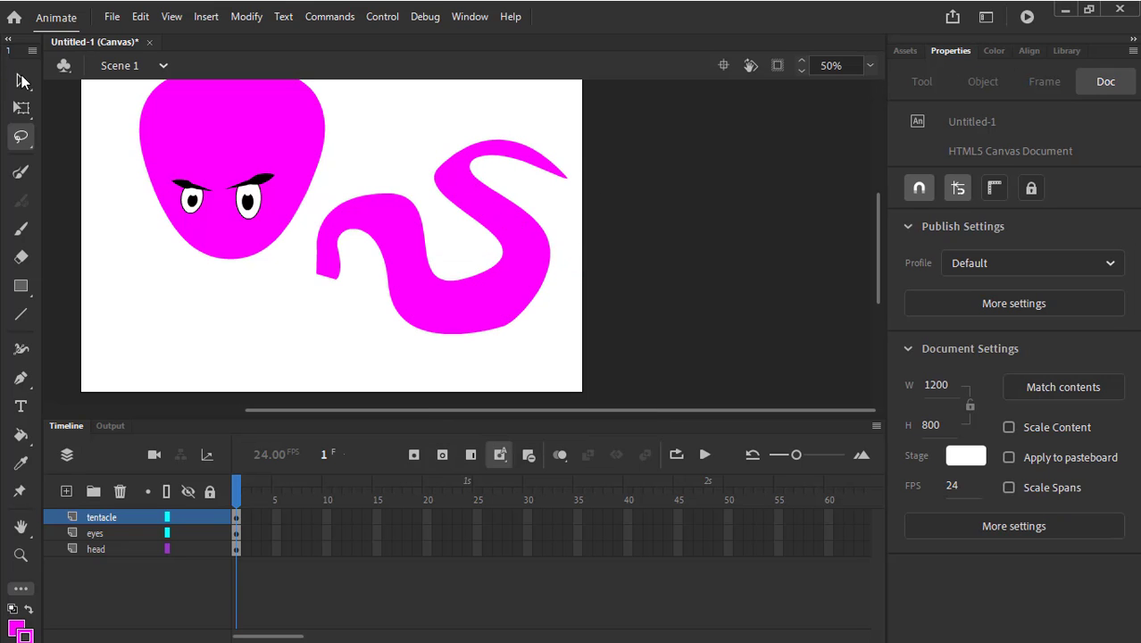
With the Selection tool, pull the inner edge of the tentacle's lower bend downward to make that part thinner
click(22, 80)
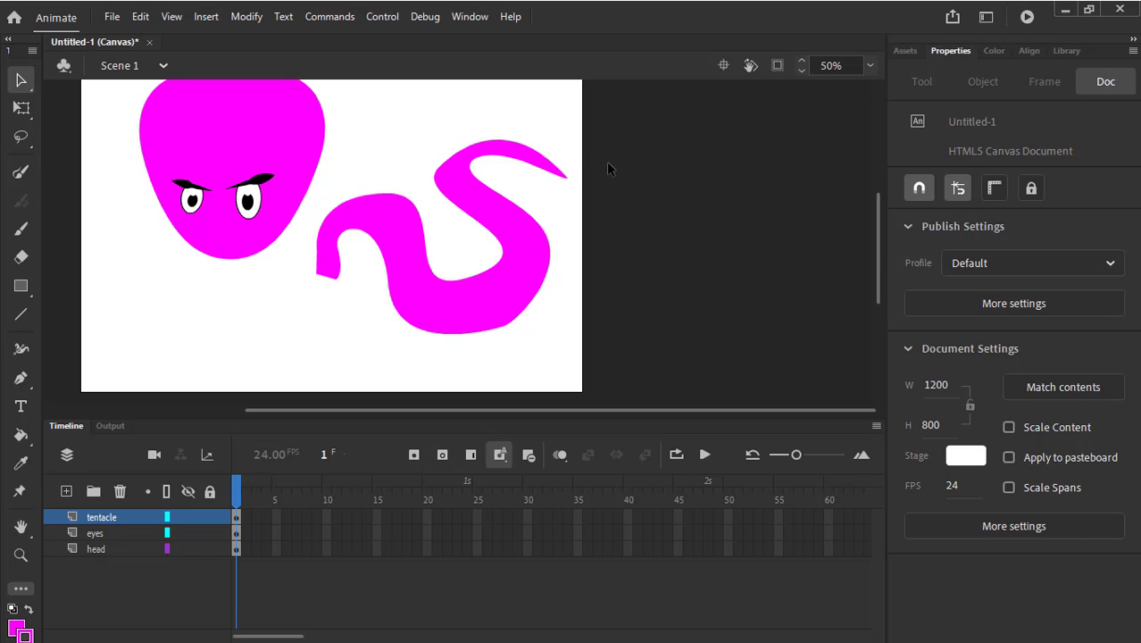
click(870, 67)
click(870, 66)
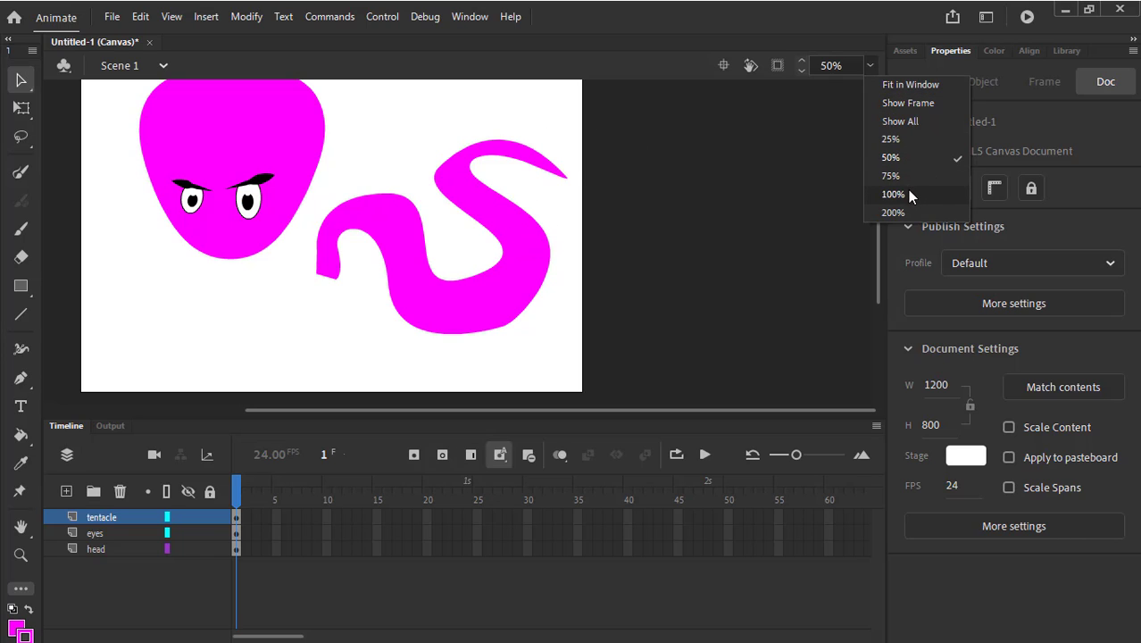
click(891, 176)
drag(794, 198, 753, 174)
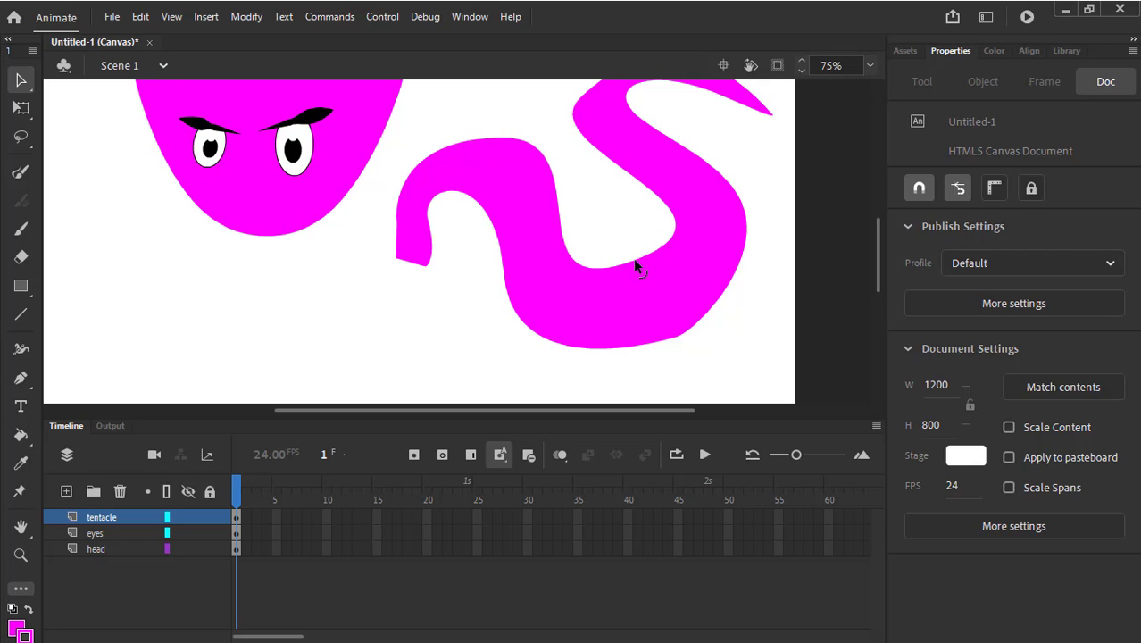
key(ctrl+z)
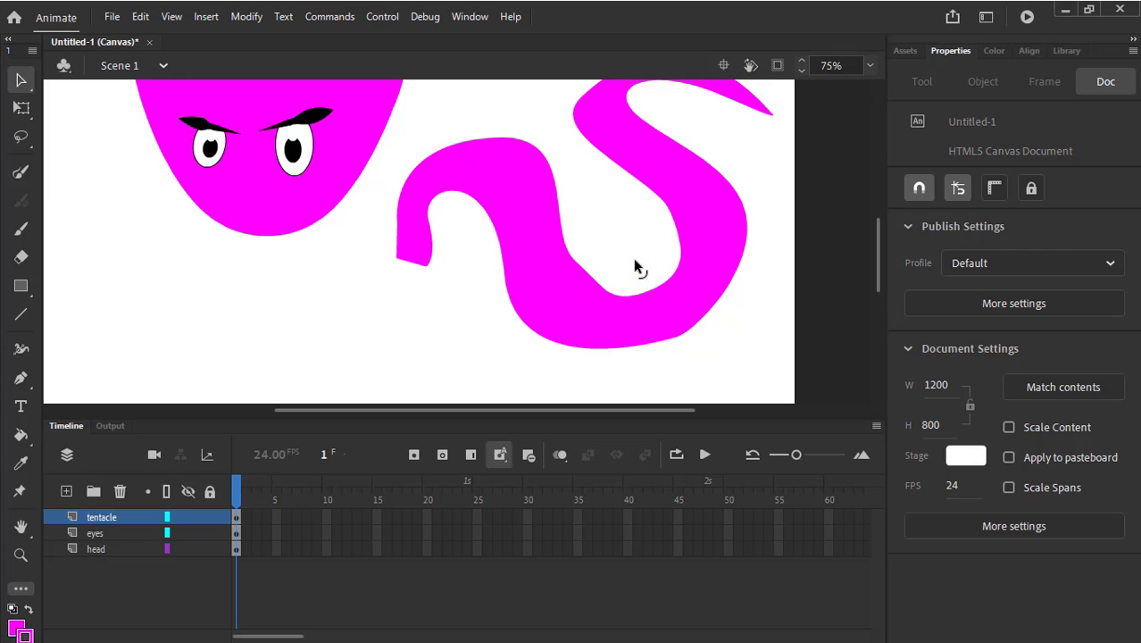
key(ctrl+z)
key(ctrl+z)
key(ctrl+z)
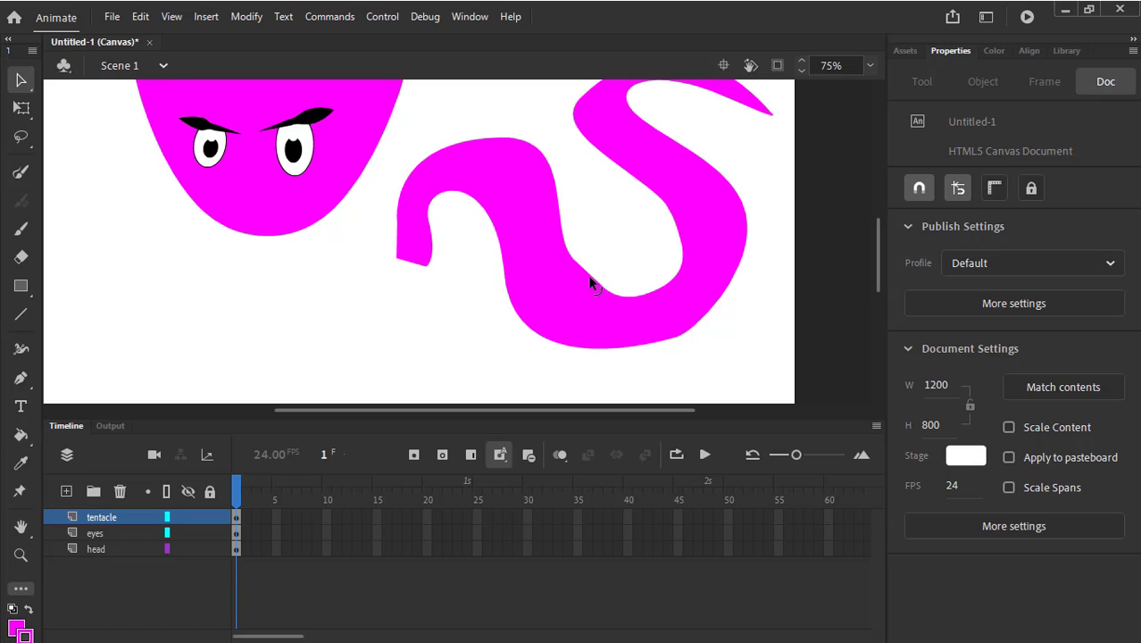
Smooth the inner curve of the tentacle's lower bend into an even U that runs up to the first arch
key(ctrl+z)
key(ctrl+z)
key(ctrl+z)
key(ctrl+z)
key(ctrl+z)
key(ctrl+z)
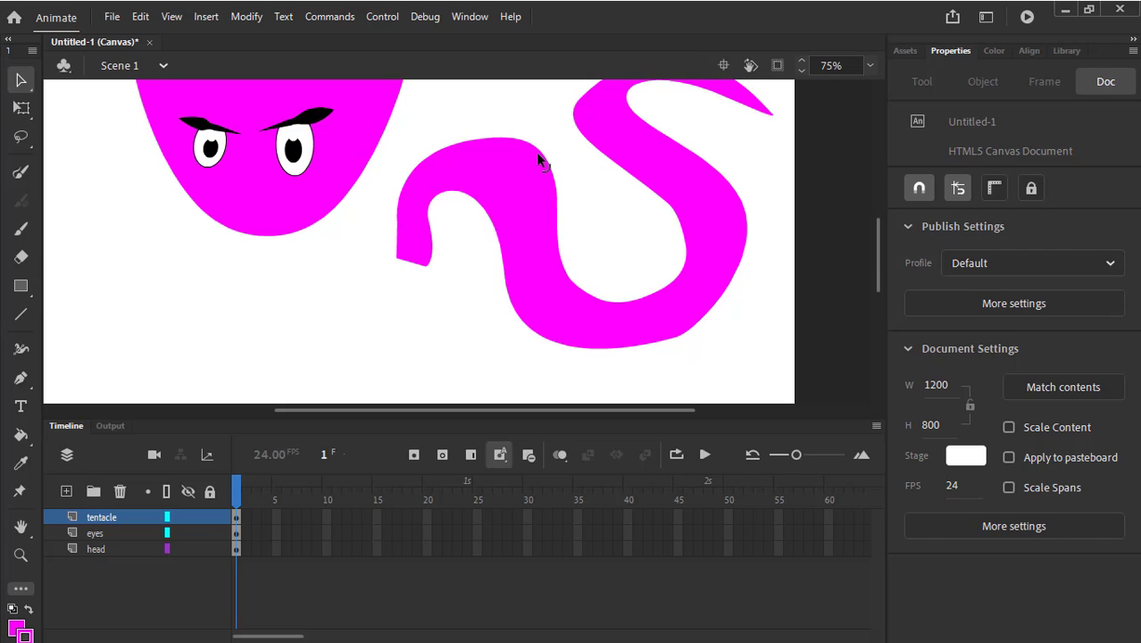
Round the outer edge of the tentacle's first arch and raise its inner edge for a more even thickness
key(ctrl+z)
key(ctrl+z)
key(ctrl+z)
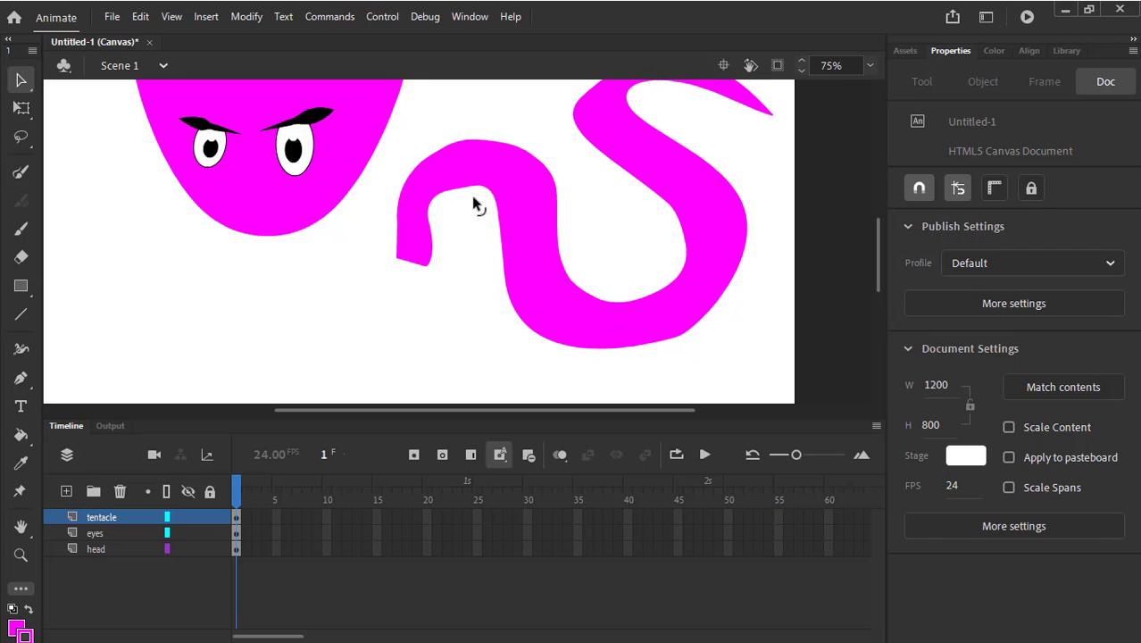
key(ctrl+z)
key(ctrl+z)
key(ctrl+z)
key(ctrl+z)
key(ctrl+z)
key(ctrl+z)
key(ctrl+z)
key(ctrl+z)
key(ctrl+z)
key(ctrl+z)
key(ctrl+z)
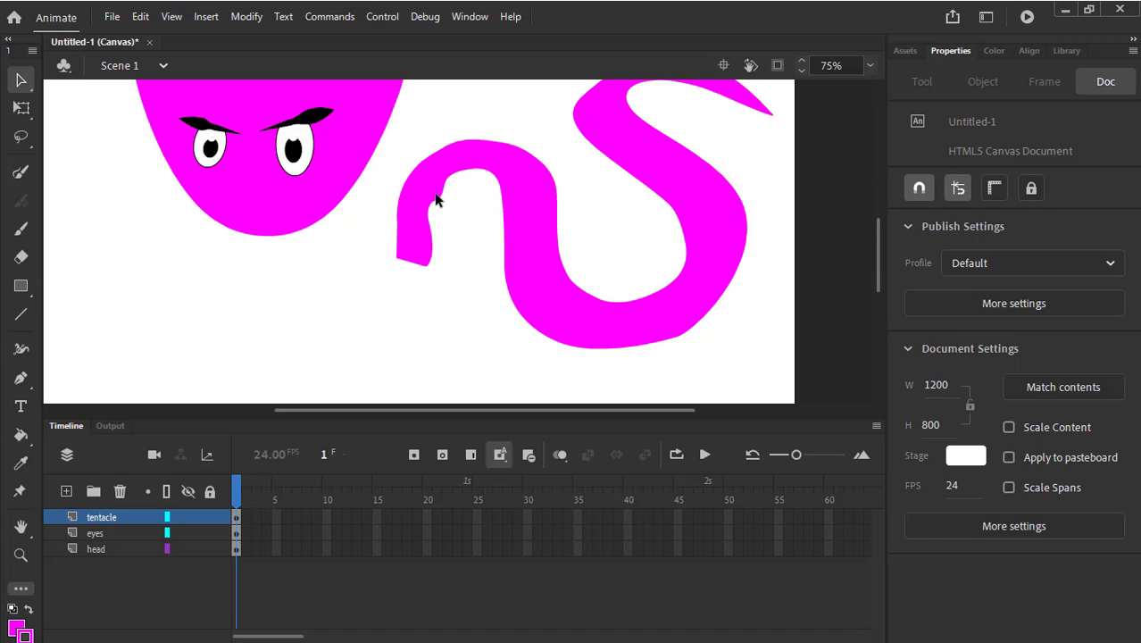
Reshape both edges near the tentacle's blunt end and smooth the outer top of the first arch
key(ctrl+z)
key(ctrl+z)
key(ctrl+z)
key(ctrl+z)
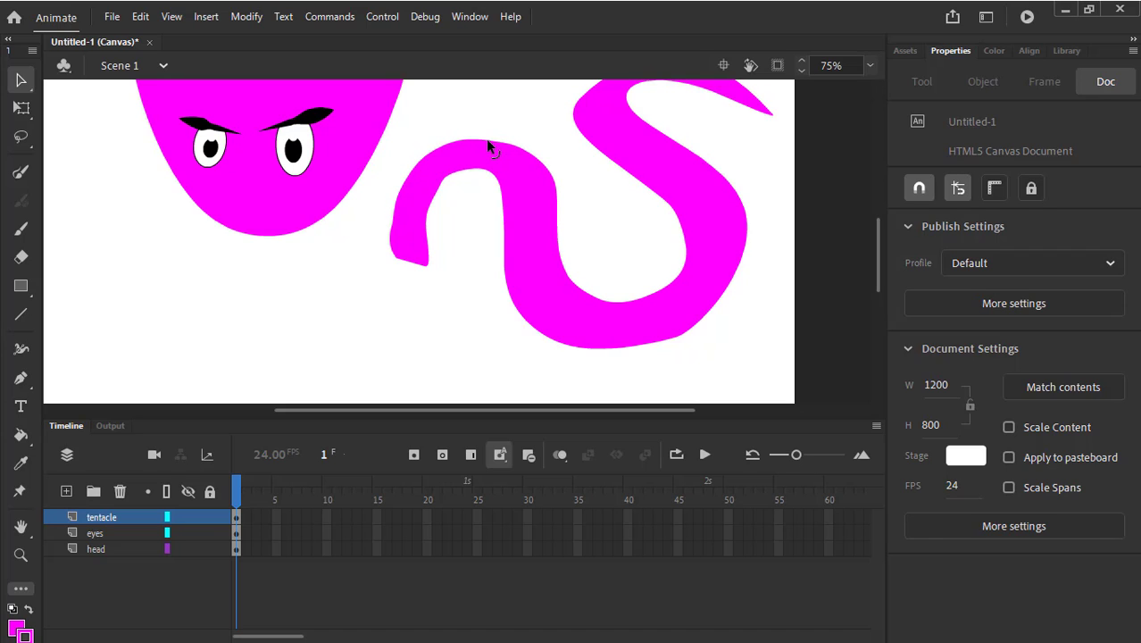
drag(486, 138, 535, 156)
Smooth the outside of the lower bend and thin the tentacle's upper bend by reshaping its inner and outer edges
drag(599, 200, 456, 177)
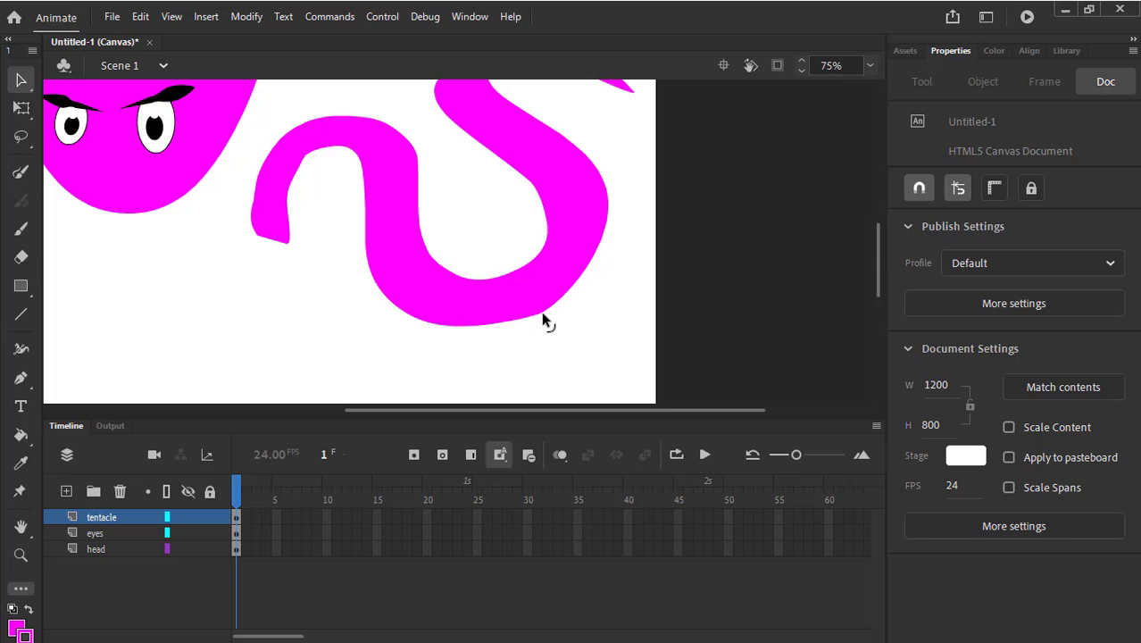
drag(578, 194, 550, 314)
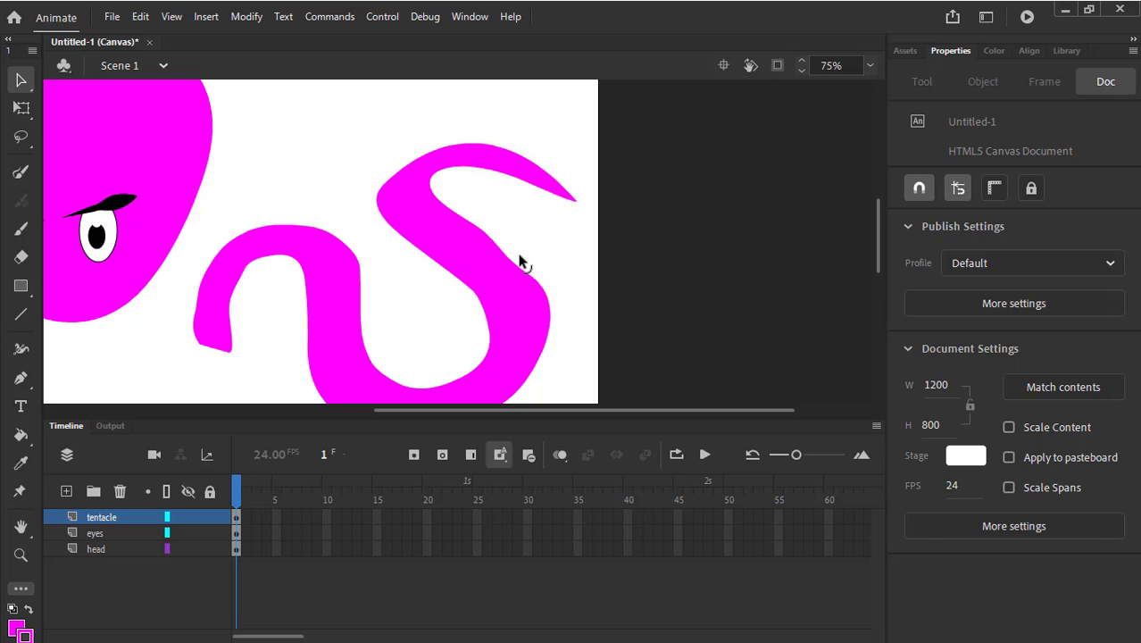
mouse_move(520, 257)
mouse_down()
mouse_move(438, 204)
mouse_move(378, 204)
mouse_move(400, 233)
mouse_up()
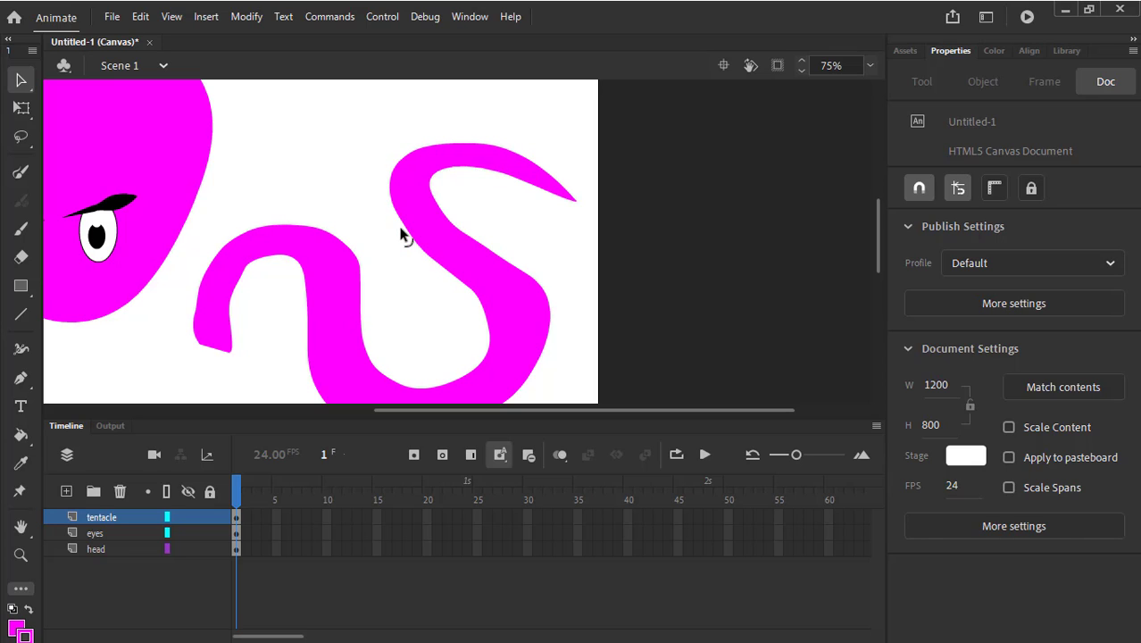
drag(403, 165, 412, 157)
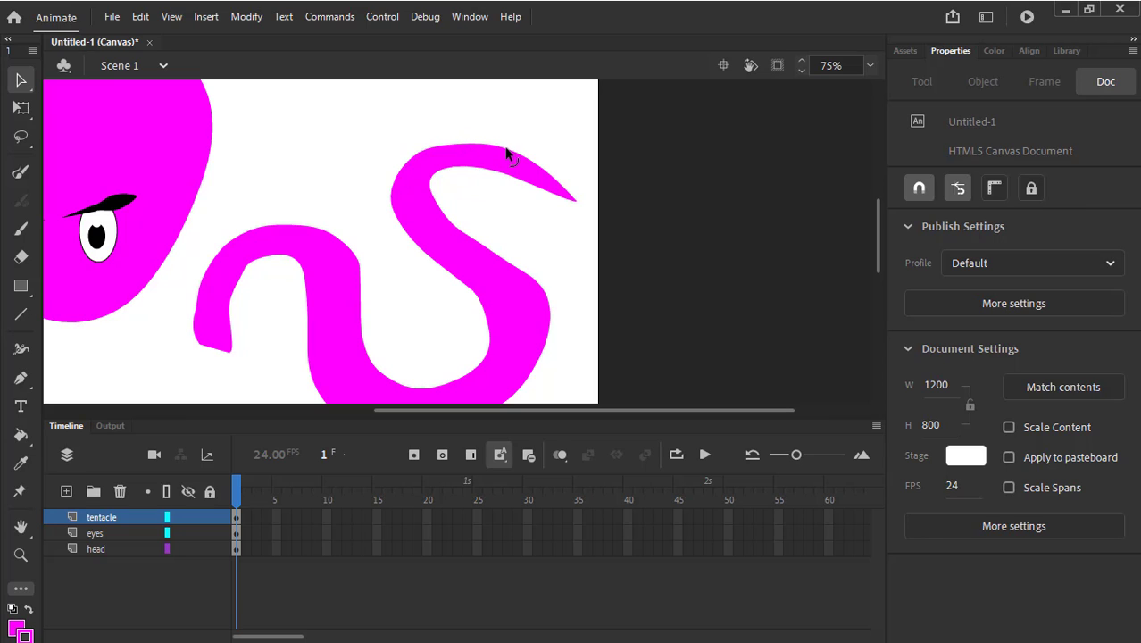
drag(507, 154, 417, 158)
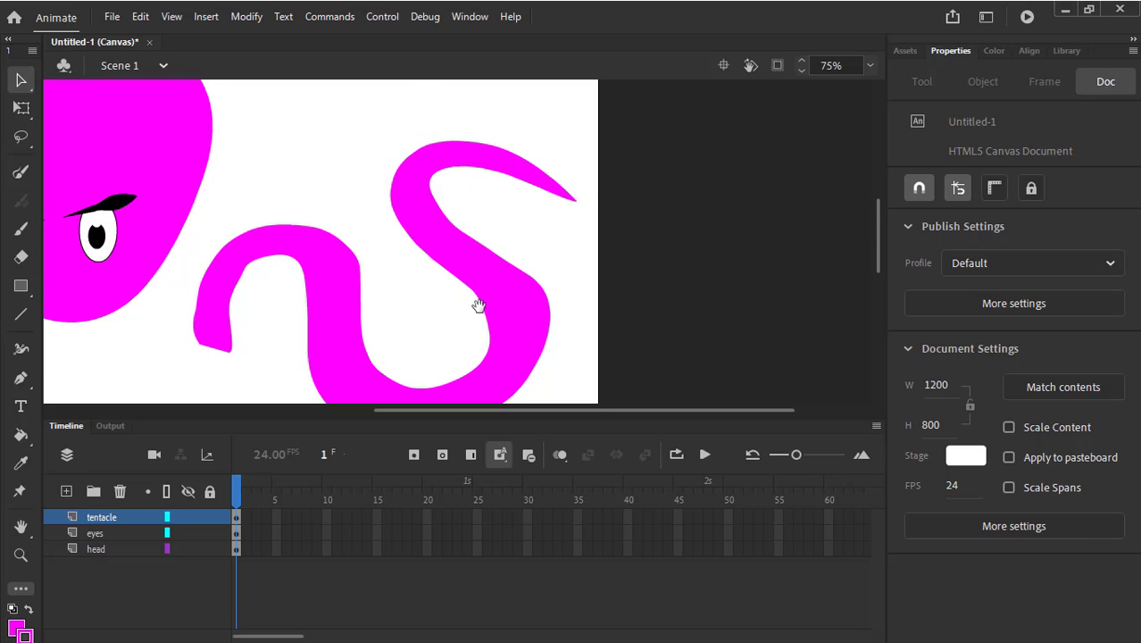
Refine the inner edge of the first arch and the edges along the tentacle's lower bend
scroll(478, 306, down, 3)
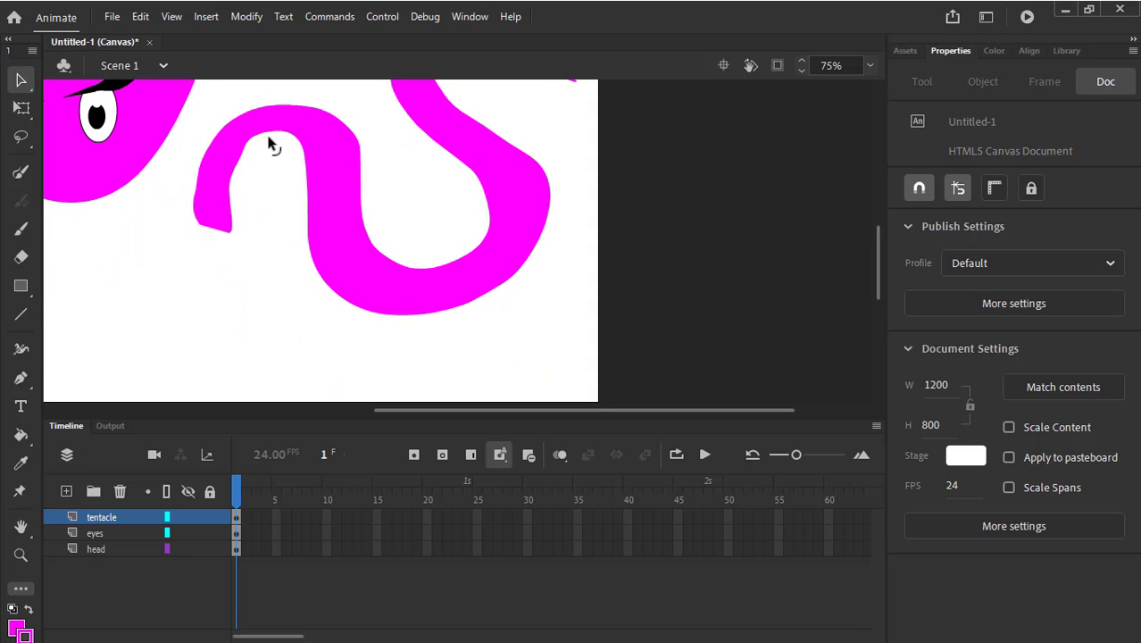
drag(273, 144, 270, 148)
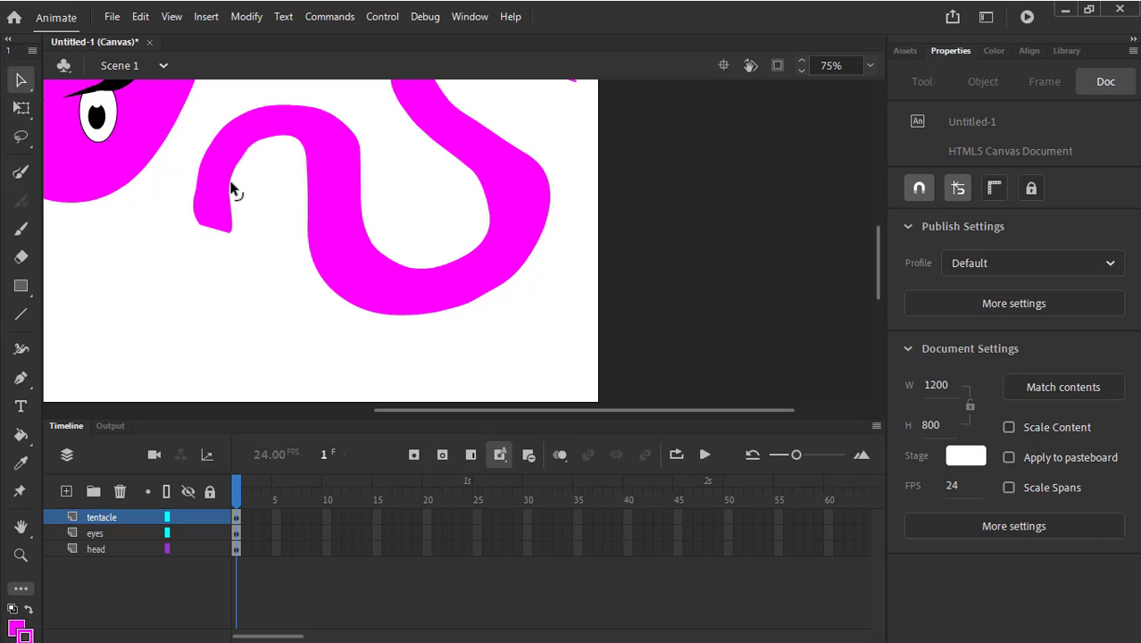
drag(230, 188, 232, 189)
scroll(479, 221, up, 1)
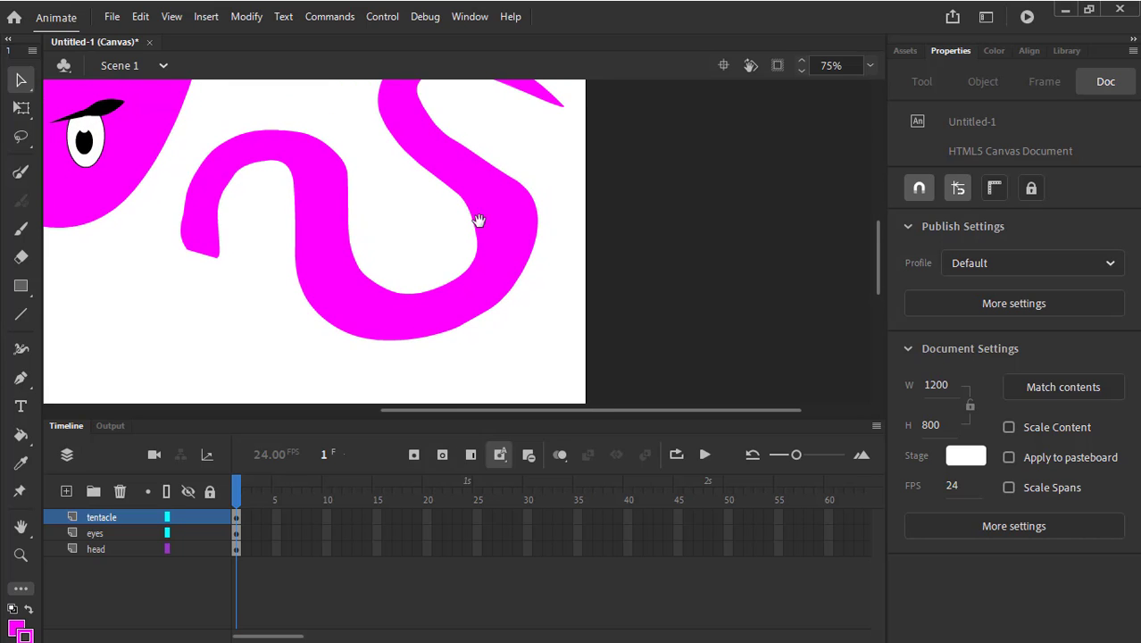
drag(474, 227, 480, 234)
drag(536, 208, 536, 208)
scroll(428, 208, up, 2)
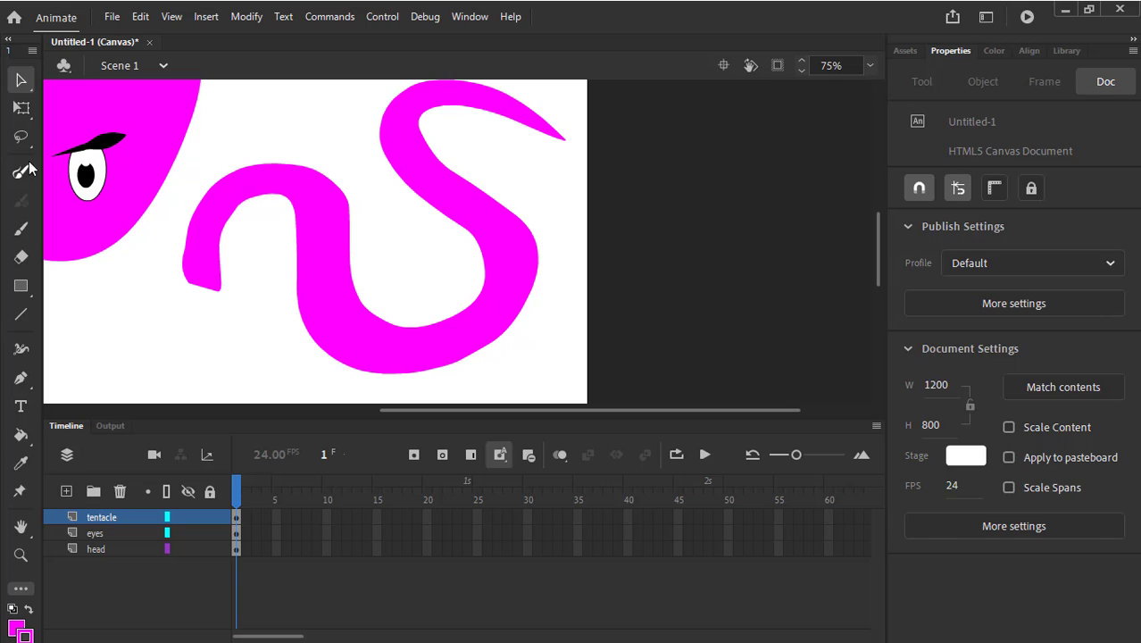
Set up the Classic Brush in Paint Inside mode with a brush size of 50
click(22, 228)
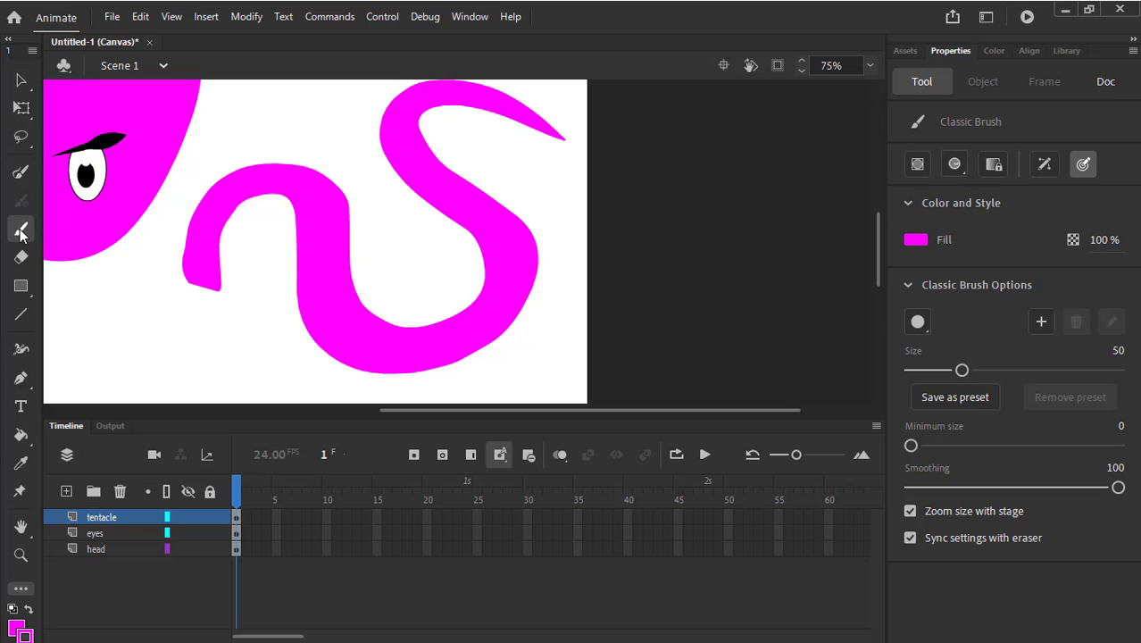
click(961, 167)
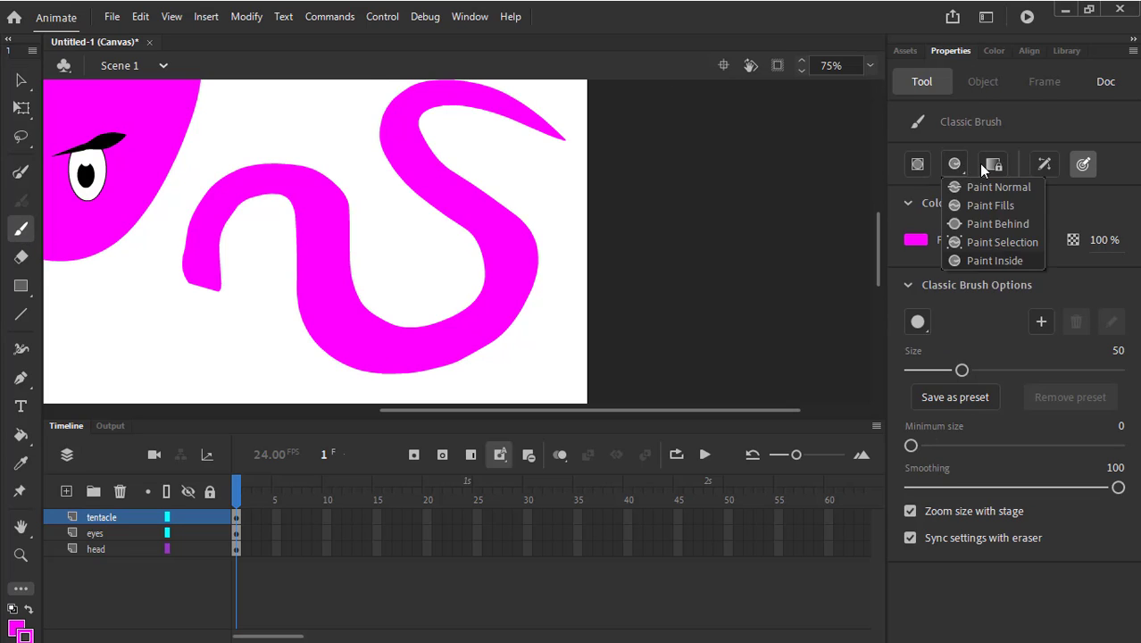
click(1018, 132)
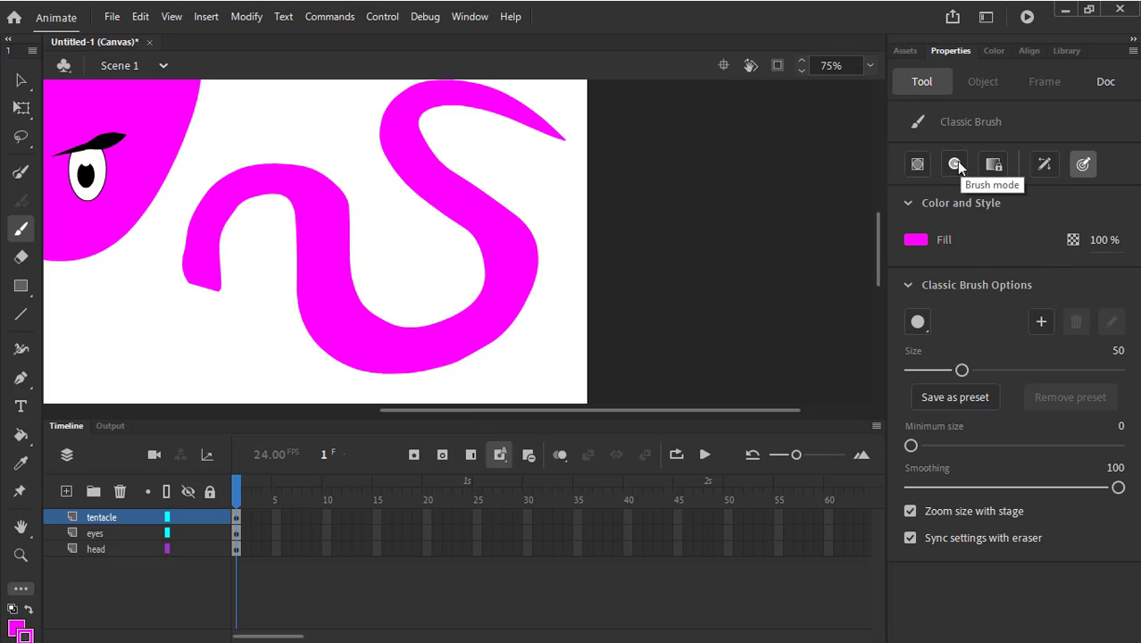
click(956, 163)
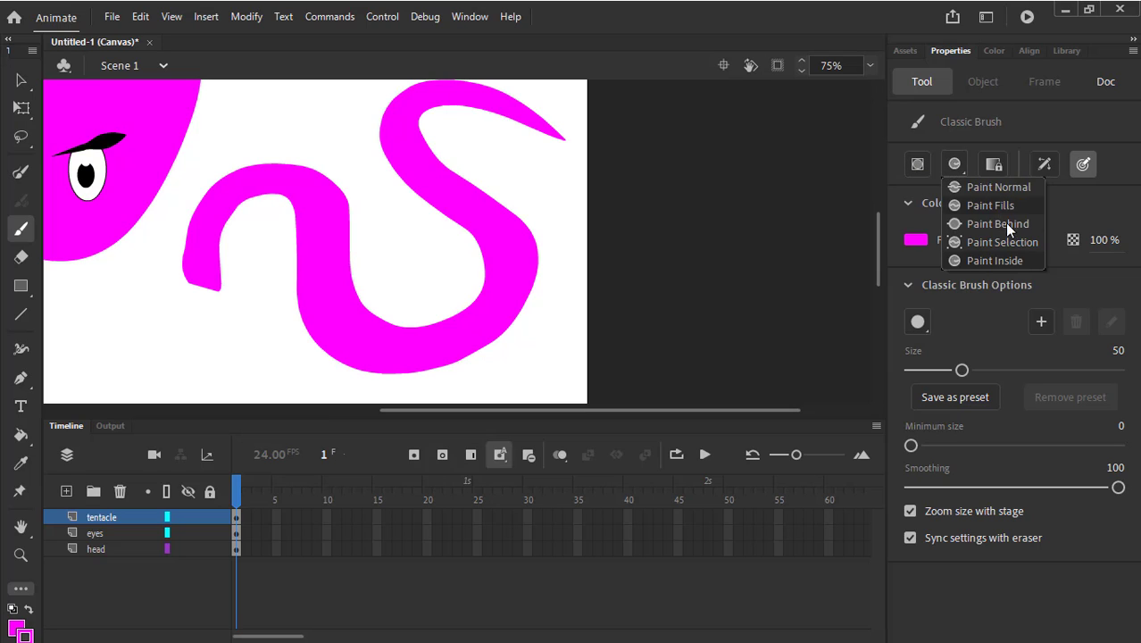
click(993, 189)
click(955, 167)
click(1006, 262)
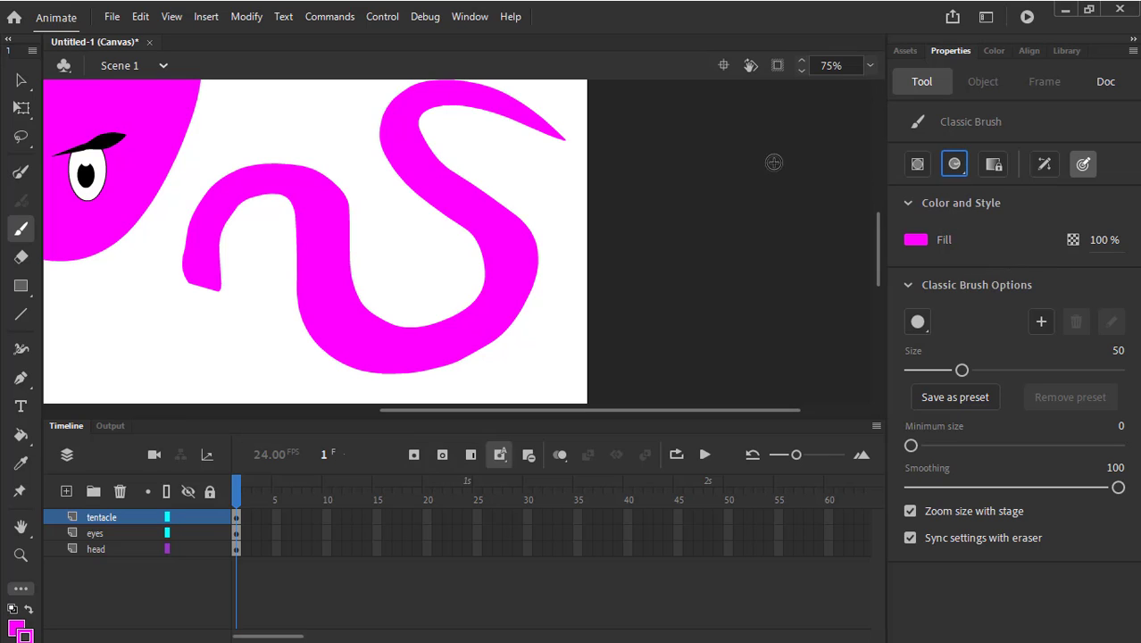
mouse_move(969, 368)
mouse_down()
mouse_move(911, 369)
mouse_move(964, 375)
mouse_up()
Set the brush fill color to the dark pink swatch #993366 for the tentacle's suckers
click(870, 65)
click(893, 193)
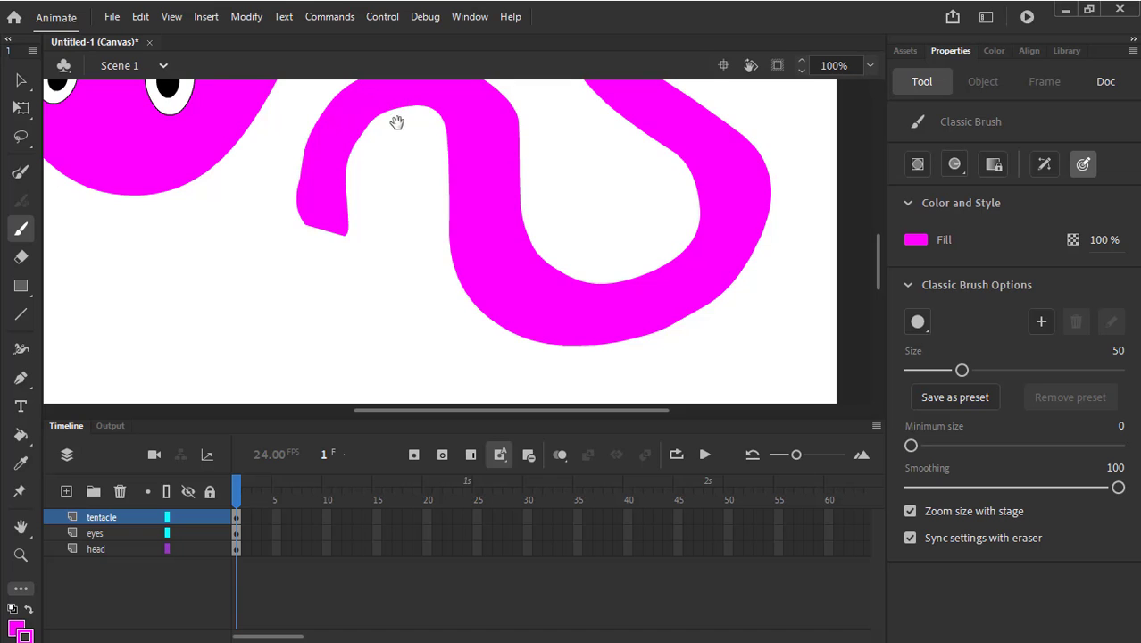
drag(398, 120, 395, 178)
click(376, 164)
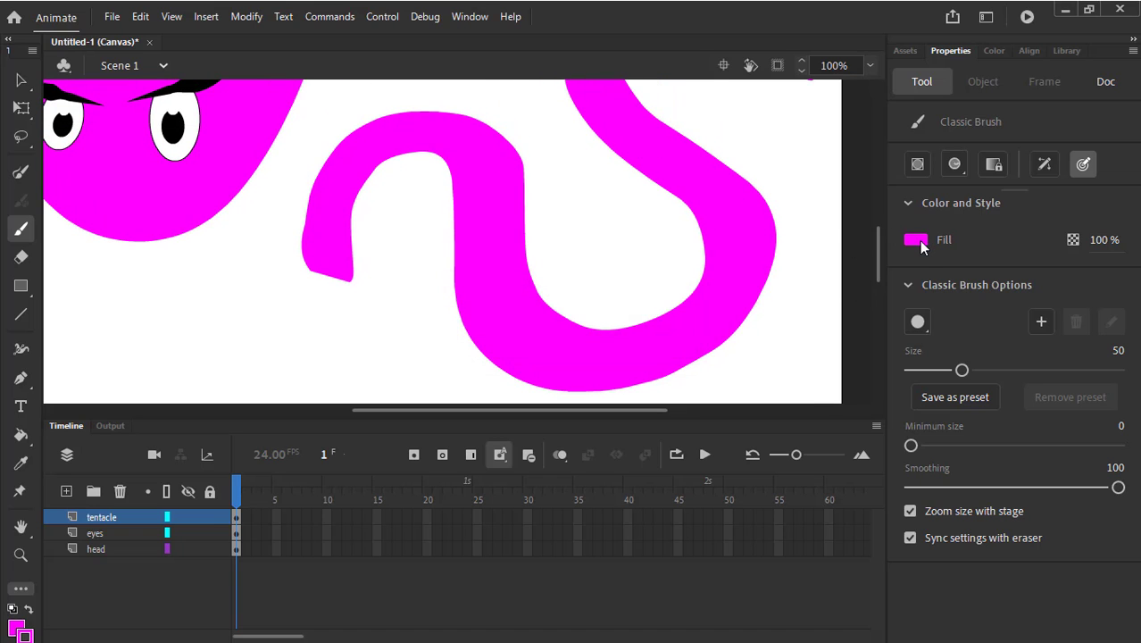
click(920, 245)
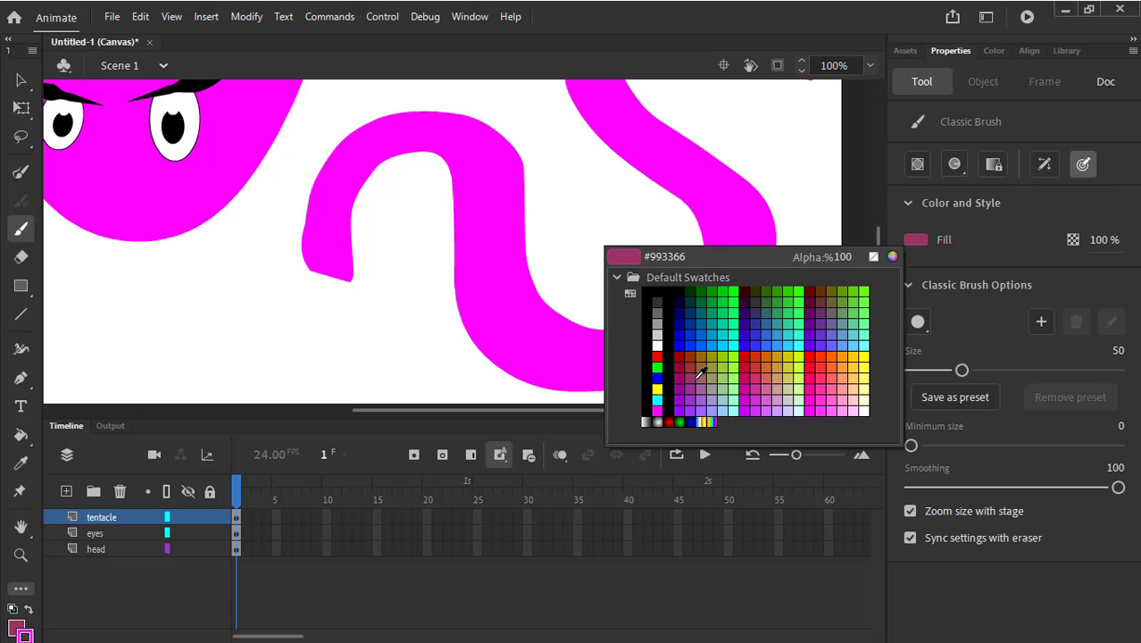
click(699, 374)
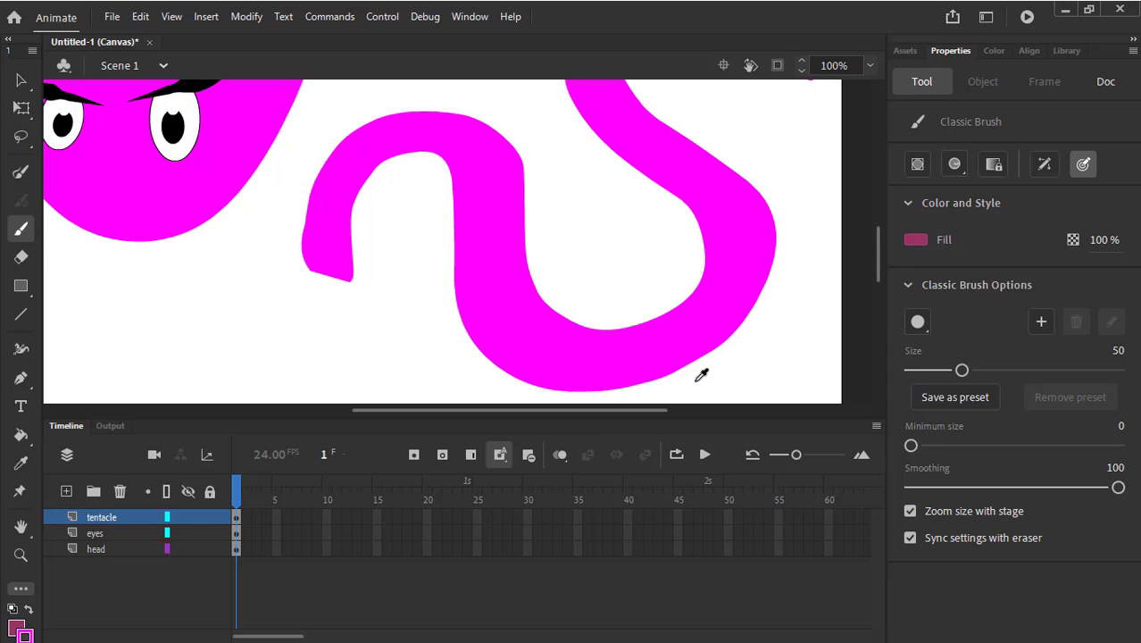
Paint a row of overlapping dark pink dots along the inner edge of the tentacle's first arch and down towards the lower bend
click(357, 186)
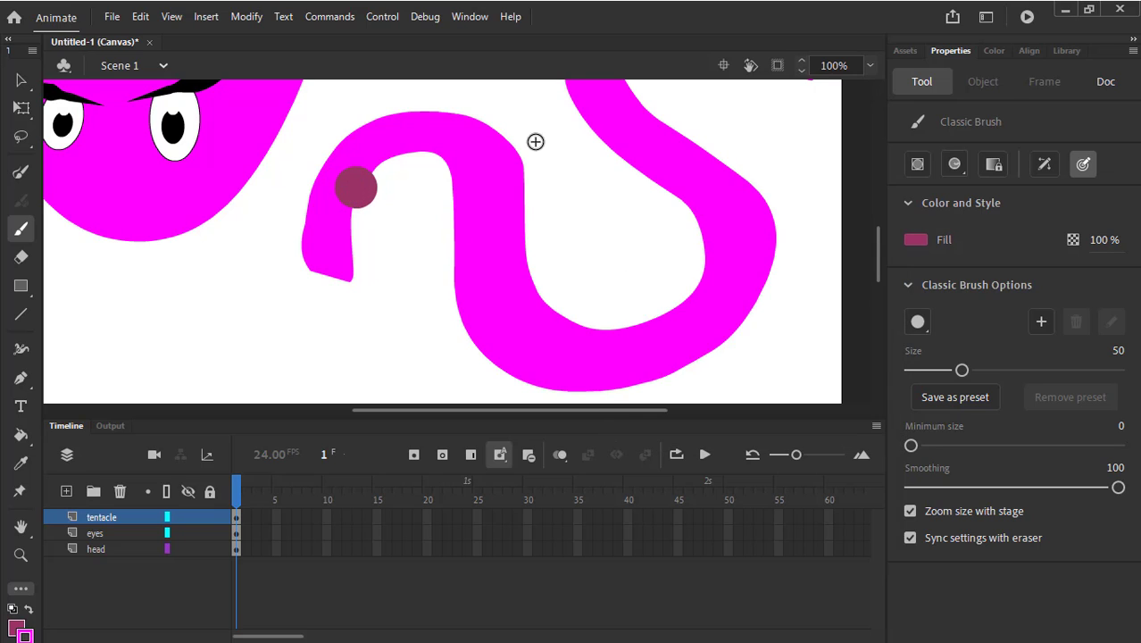
click(348, 218)
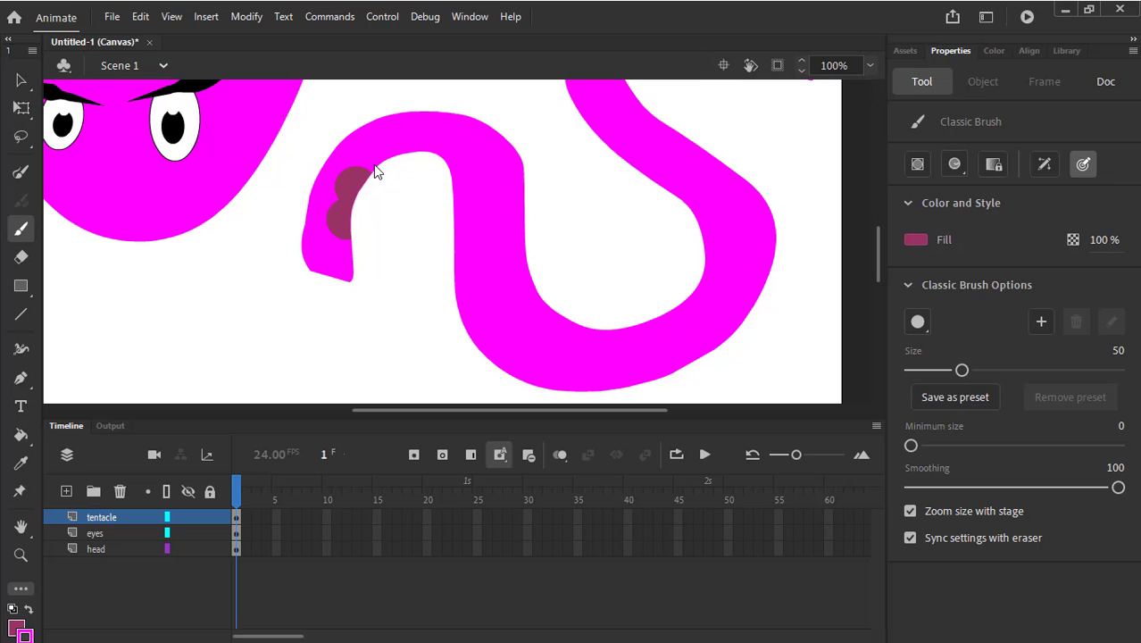
click(374, 166)
click(405, 149)
click(441, 152)
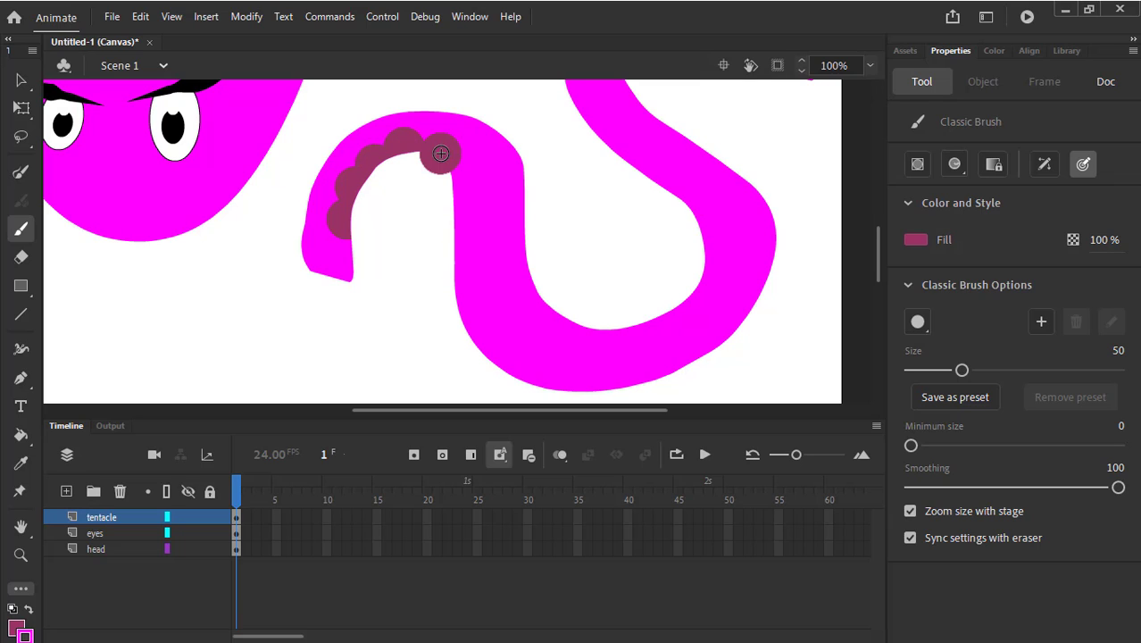
click(456, 187)
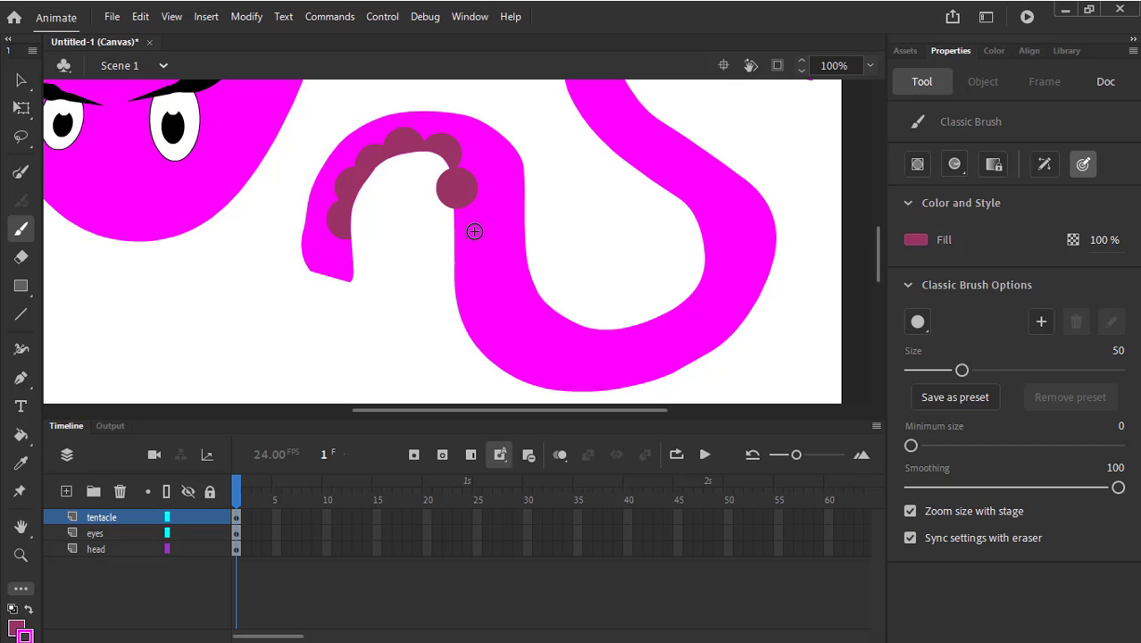
click(461, 224)
scroll(482, 277, down, 3)
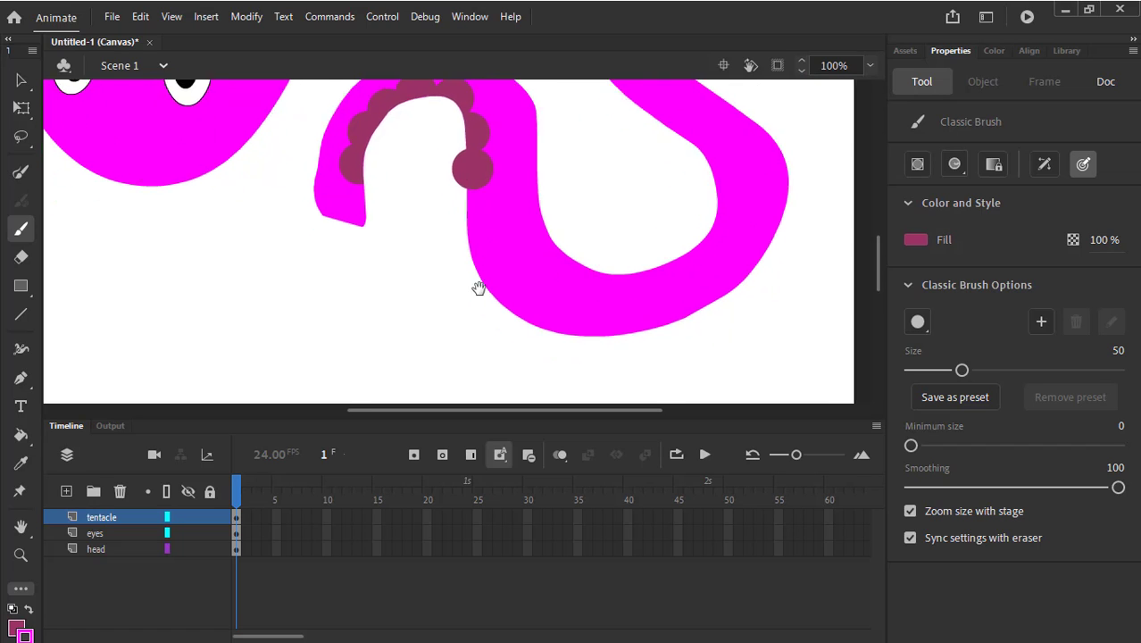
click(474, 169)
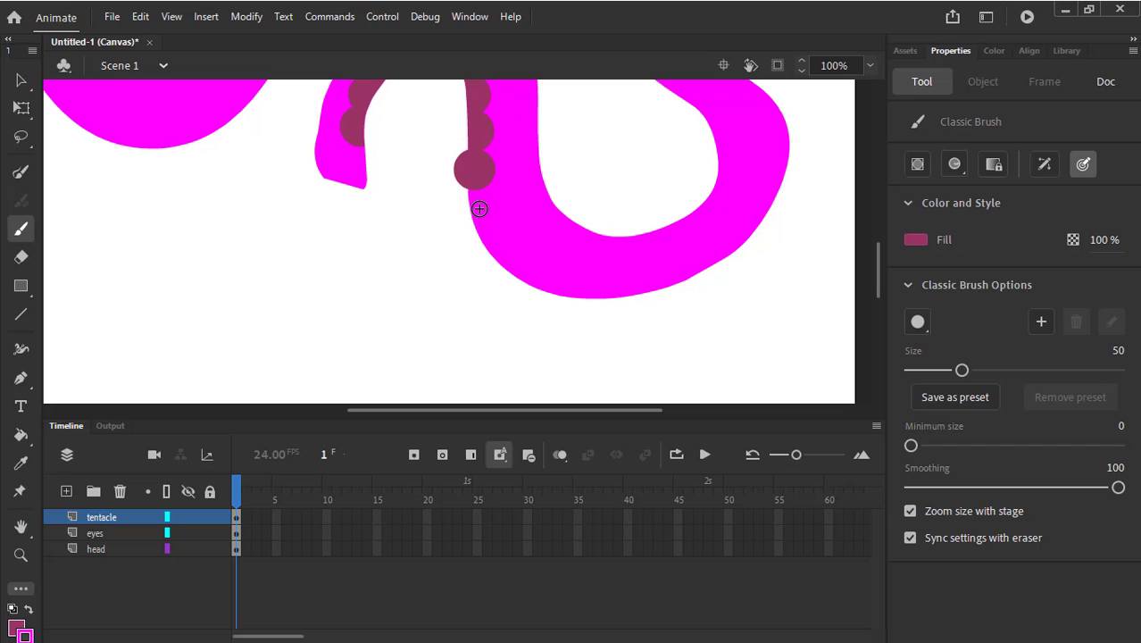
click(476, 206)
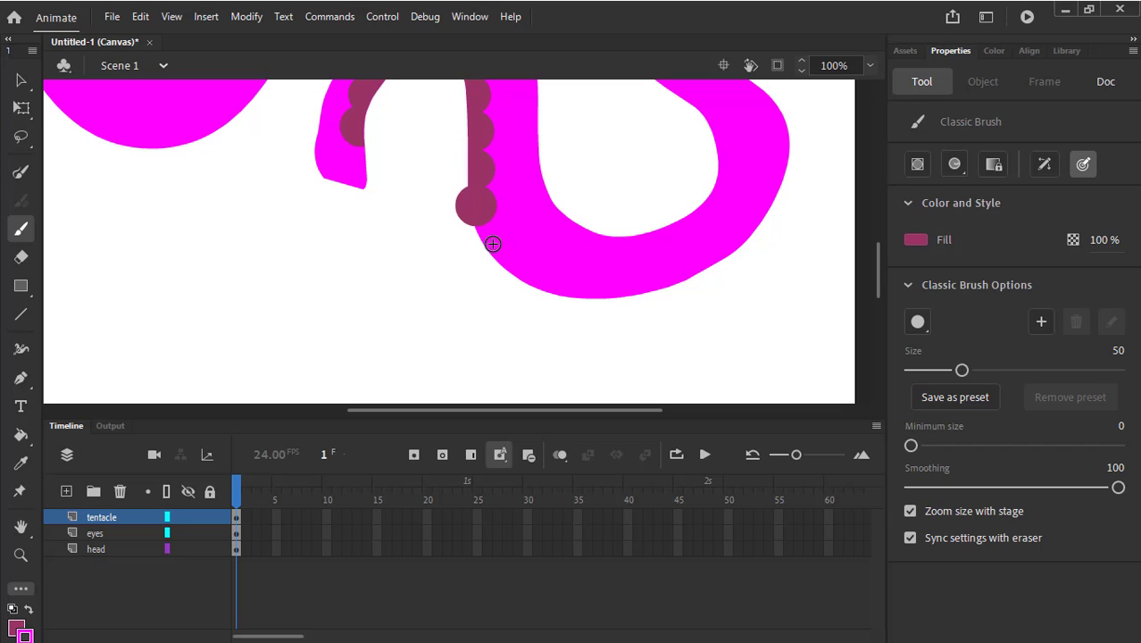
Paint maroon sucker dots with the brush along the outer edge of the tentacle's lower bend
click(497, 238)
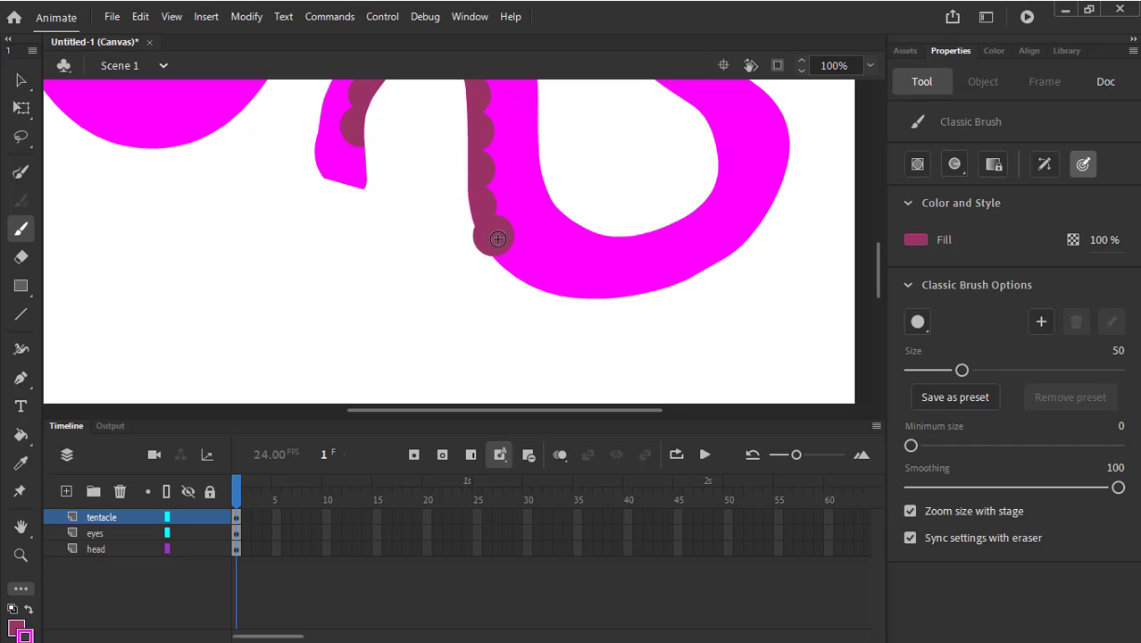
click(529, 274)
click(568, 286)
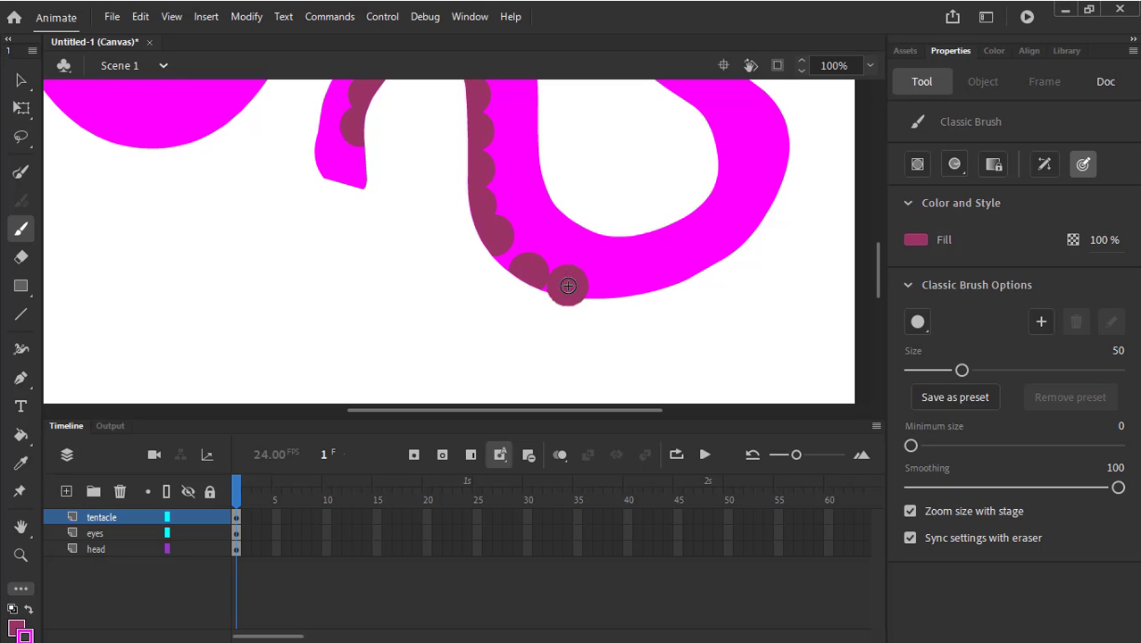
click(610, 292)
scroll(692, 237, up, 3)
scroll(692, 236, right, 1)
scroll(692, 237, down, 3)
scroll(692, 236, right, 1)
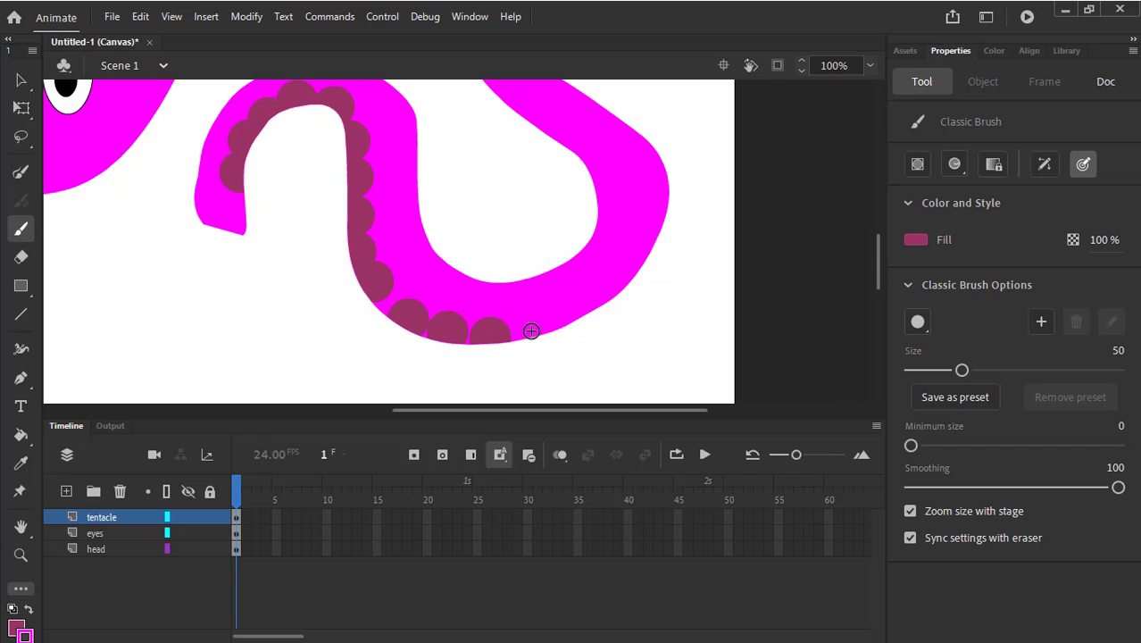
click(528, 330)
click(561, 317)
click(597, 296)
Continue the row of maroon suckers up the outer edge of the tentacle's right-hand bend
scroll(657, 227, up, 3)
scroll(657, 227, right, 1)
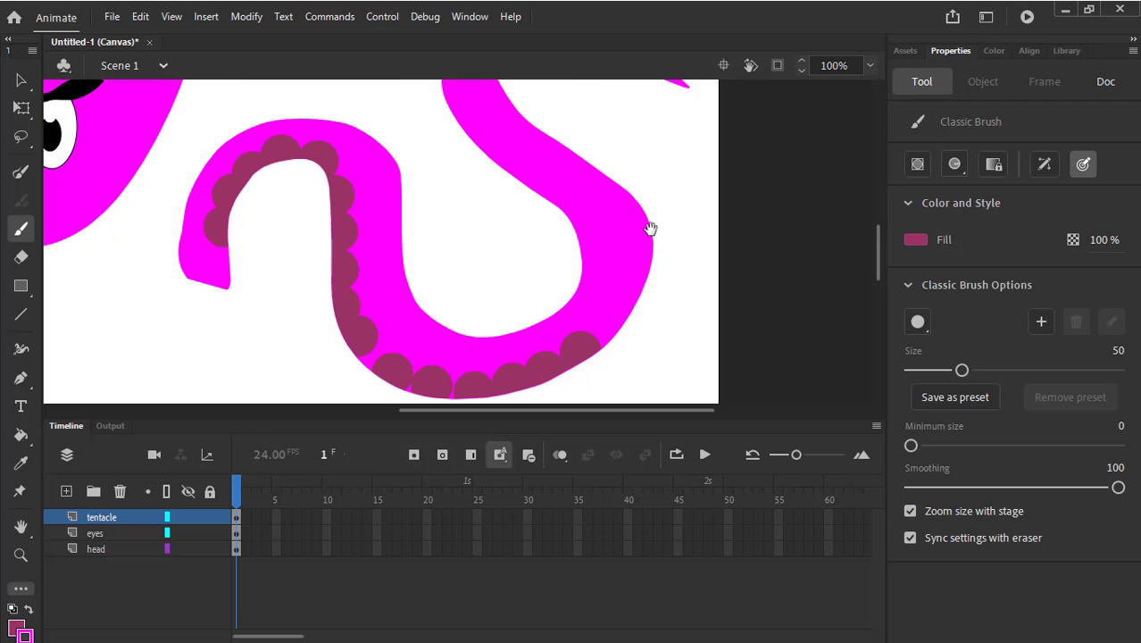
click(609, 325)
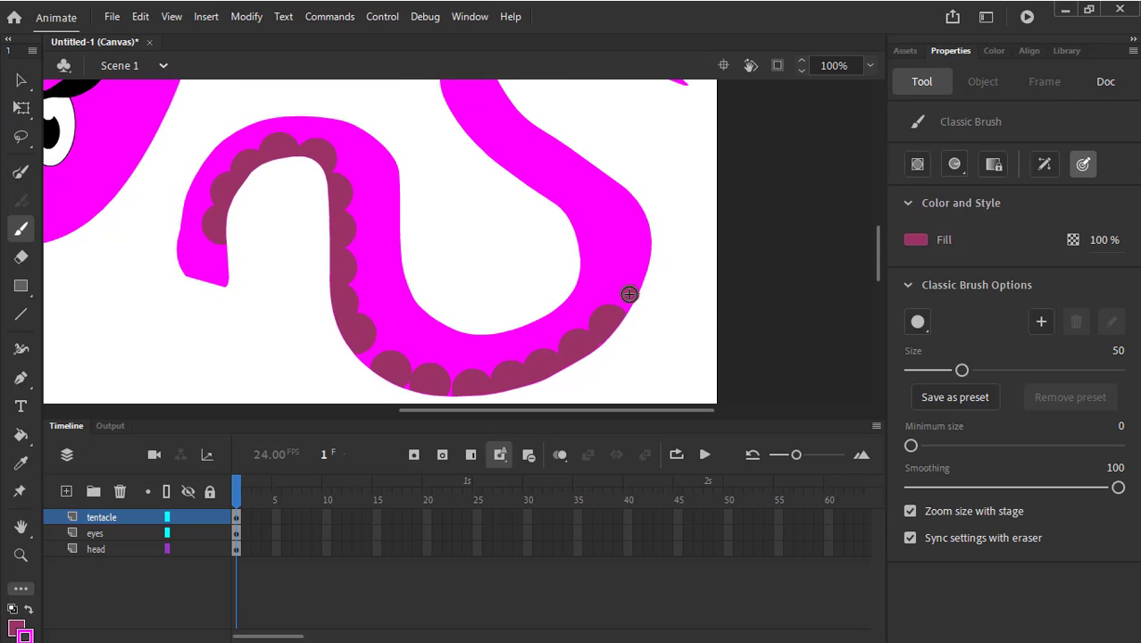
click(629, 293)
click(641, 252)
click(633, 205)
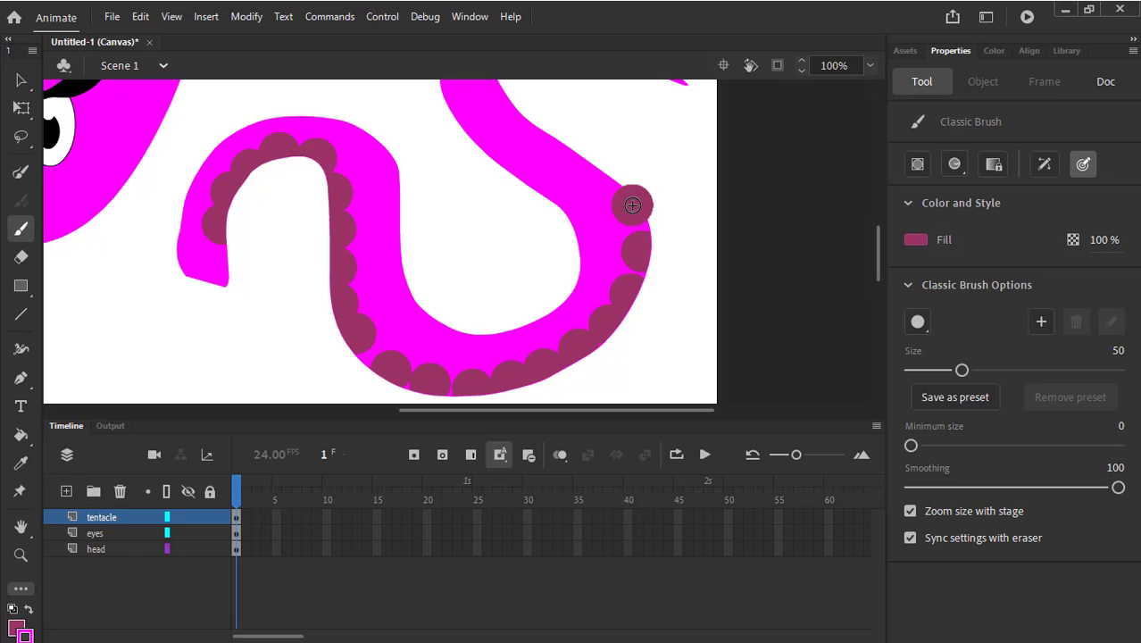
Paint maroon suckers along the diagonal upper section of the tentacle to the start of the top curl
scroll(639, 127, up, 3)
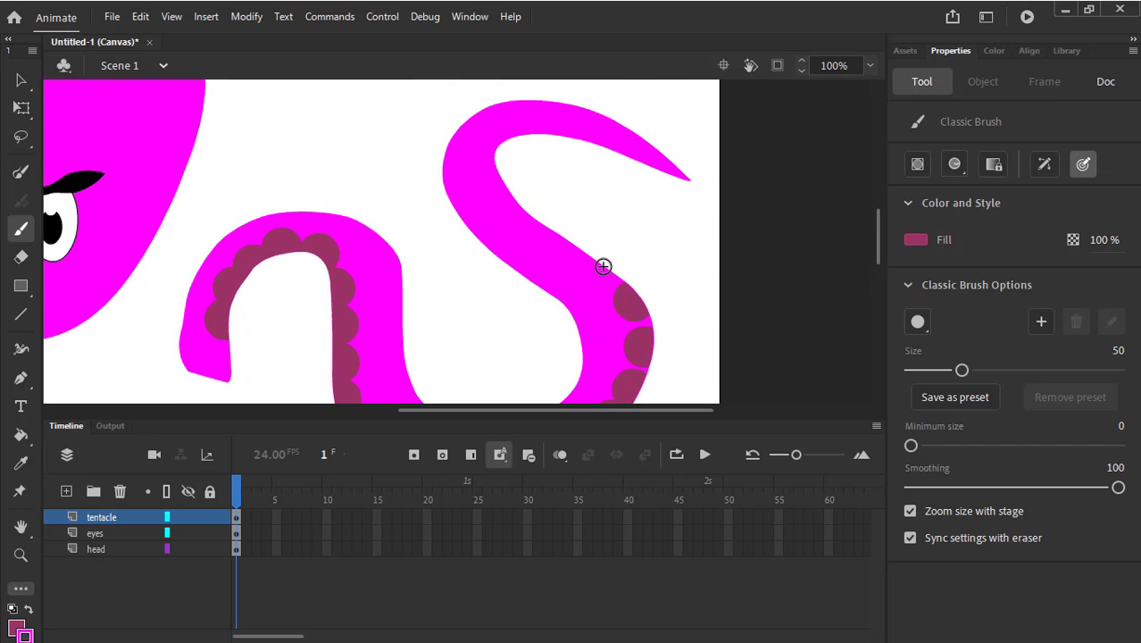
click(604, 266)
click(570, 247)
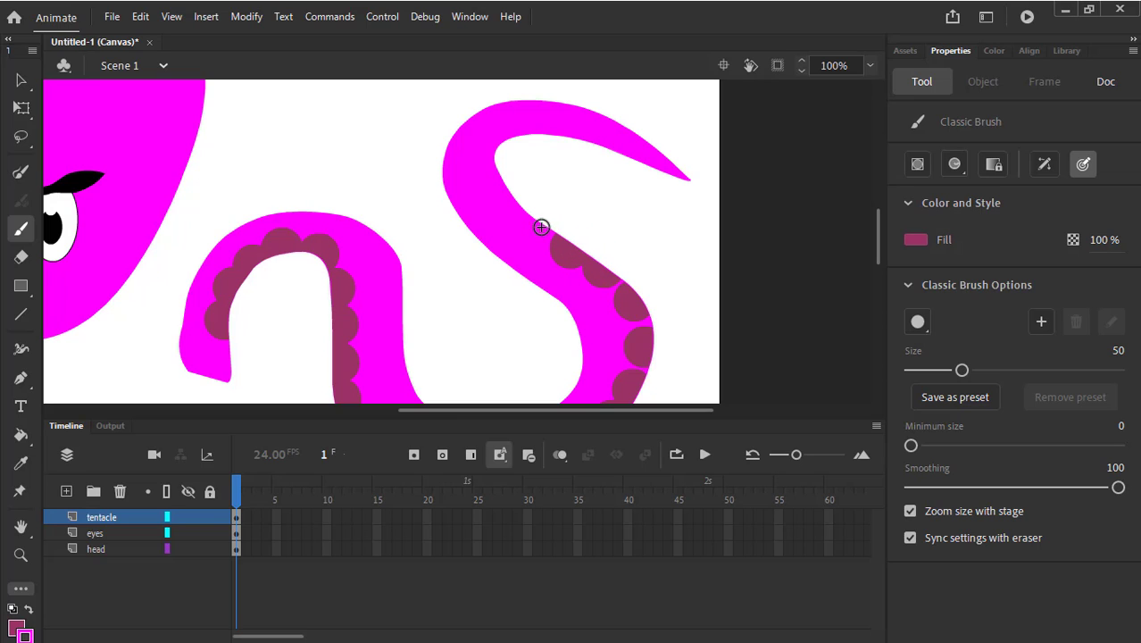
click(541, 227)
click(511, 204)
click(494, 173)
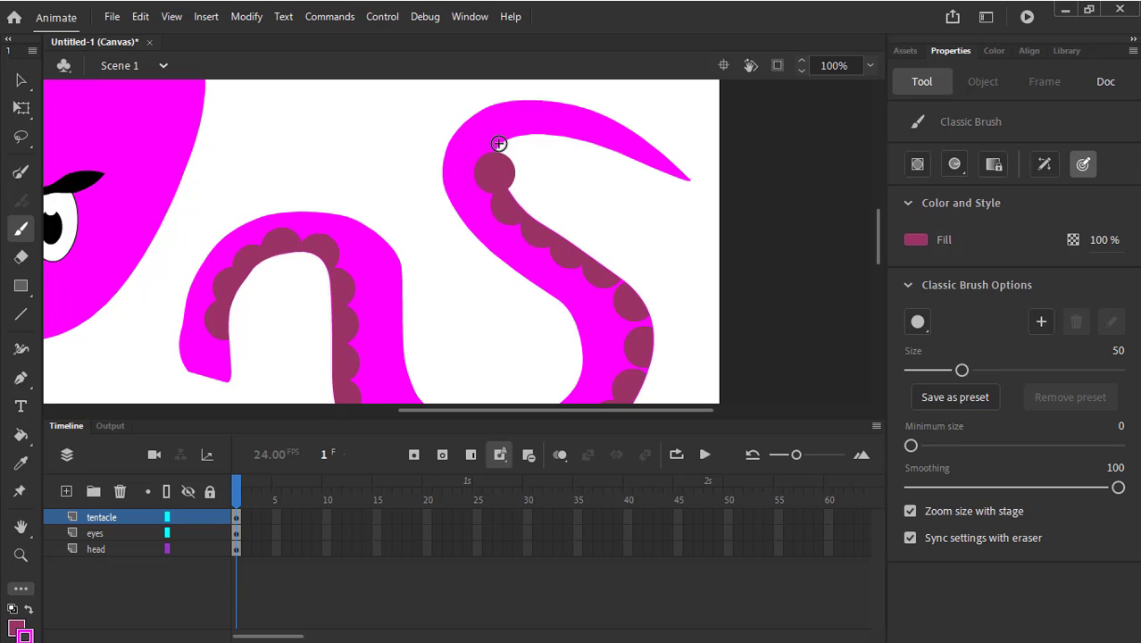
Paint the remaining maroon suckers around the inside of the top curl towards the tip, undoing misplaced dots
key(ctrl+z)
click(496, 142)
key(ctrl+z)
click(526, 123)
click(496, 140)
click(558, 132)
click(593, 135)
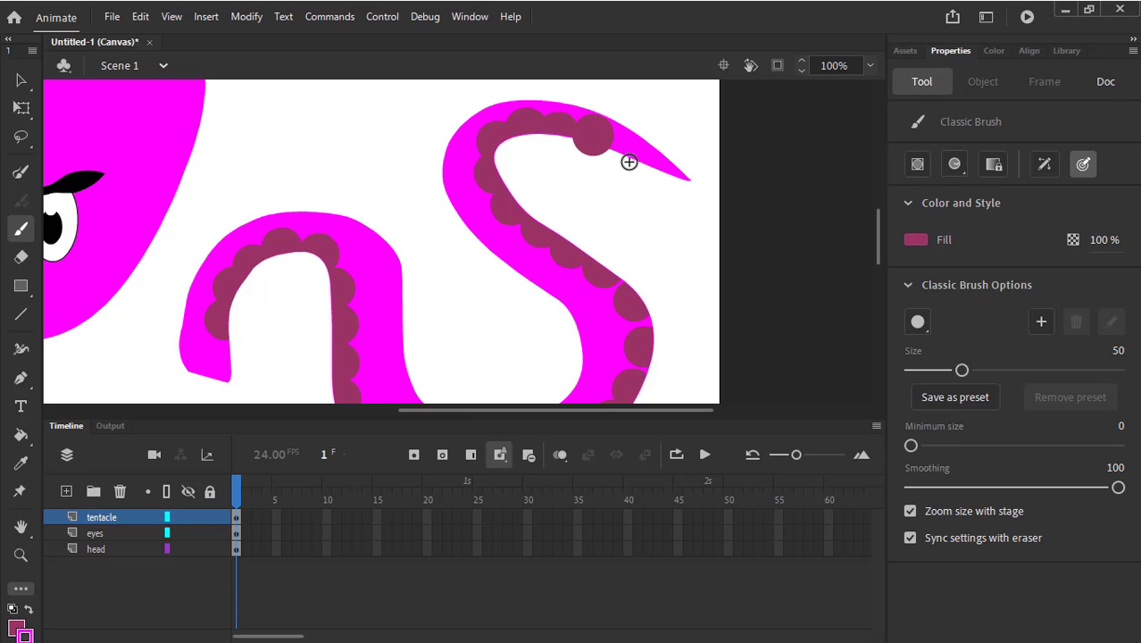
key(ctrl+z)
click(622, 149)
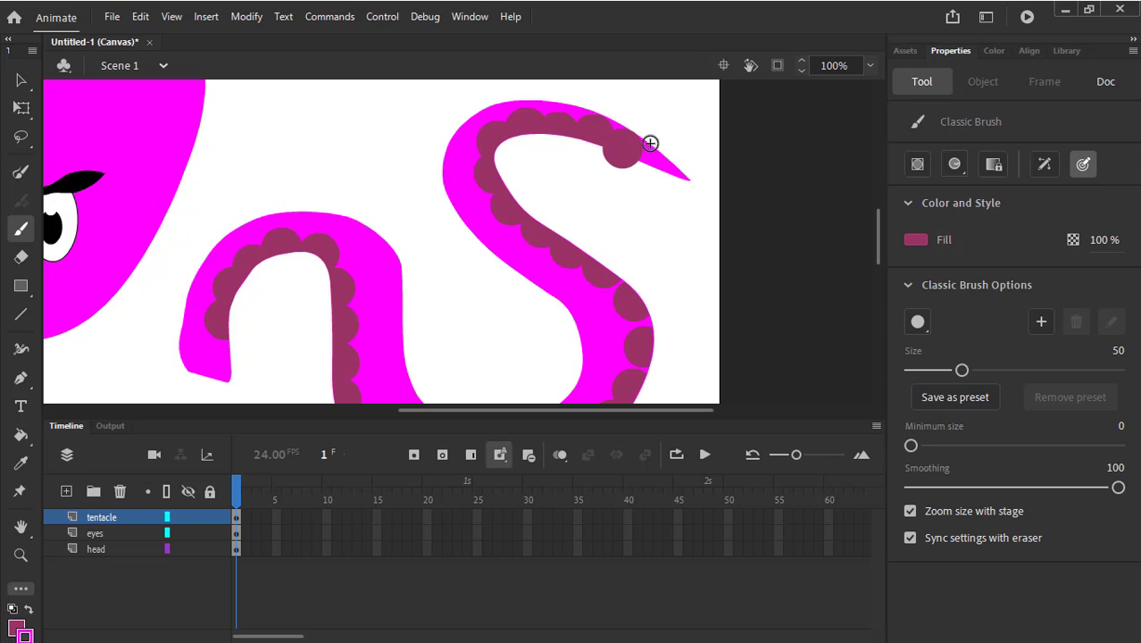
key(ctrl+z)
Try painting suckers on the opposite edge of the tentacle's middle bend with the brush's minimum-size option turned off
click(1084, 157)
scroll(619, 244, down, 3)
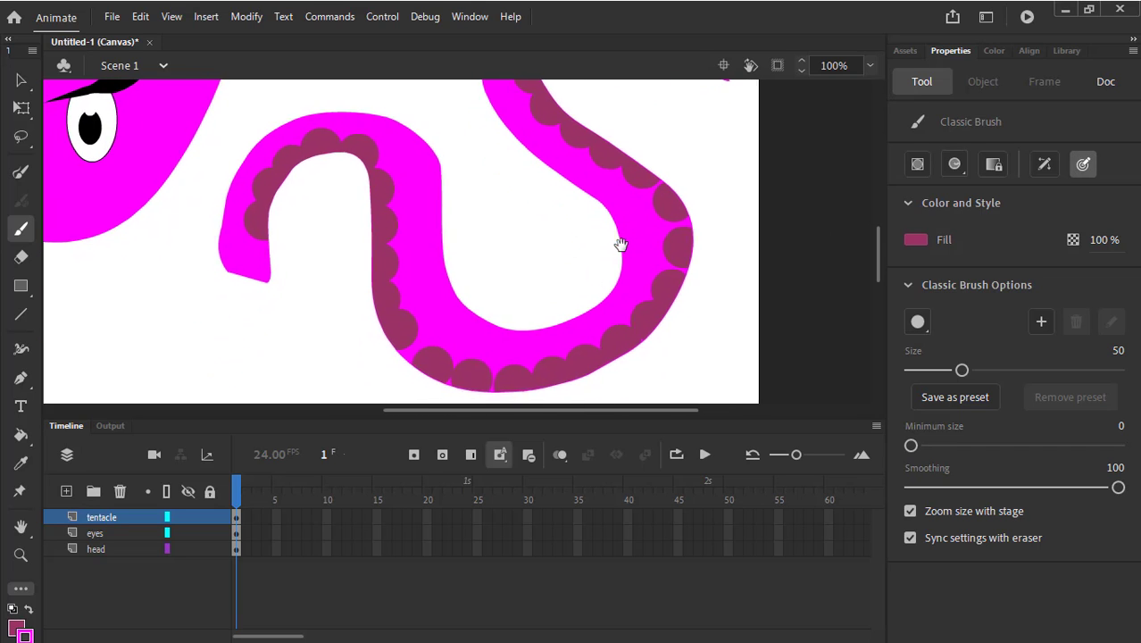
drag(620, 245, 624, 250)
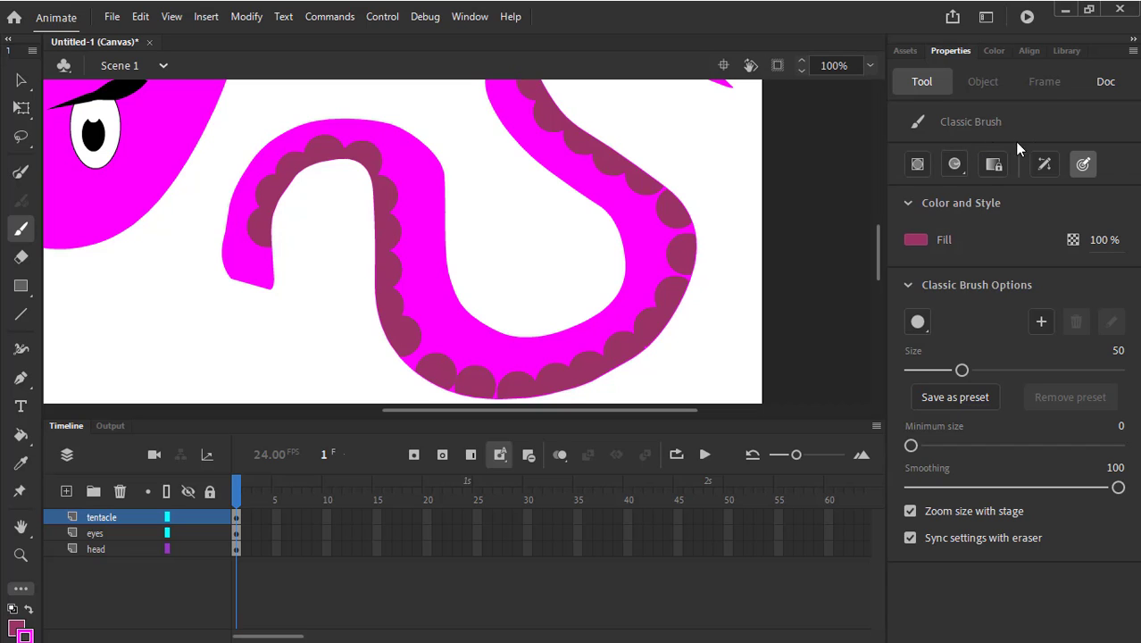
click(1084, 168)
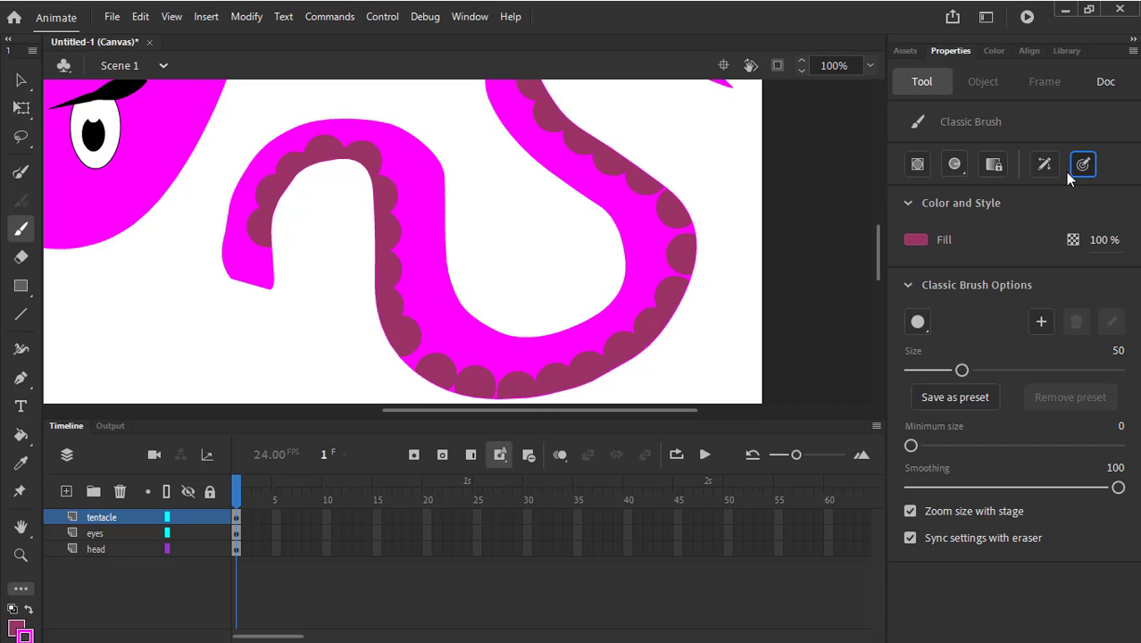
click(440, 208)
click(457, 259)
click(451, 266)
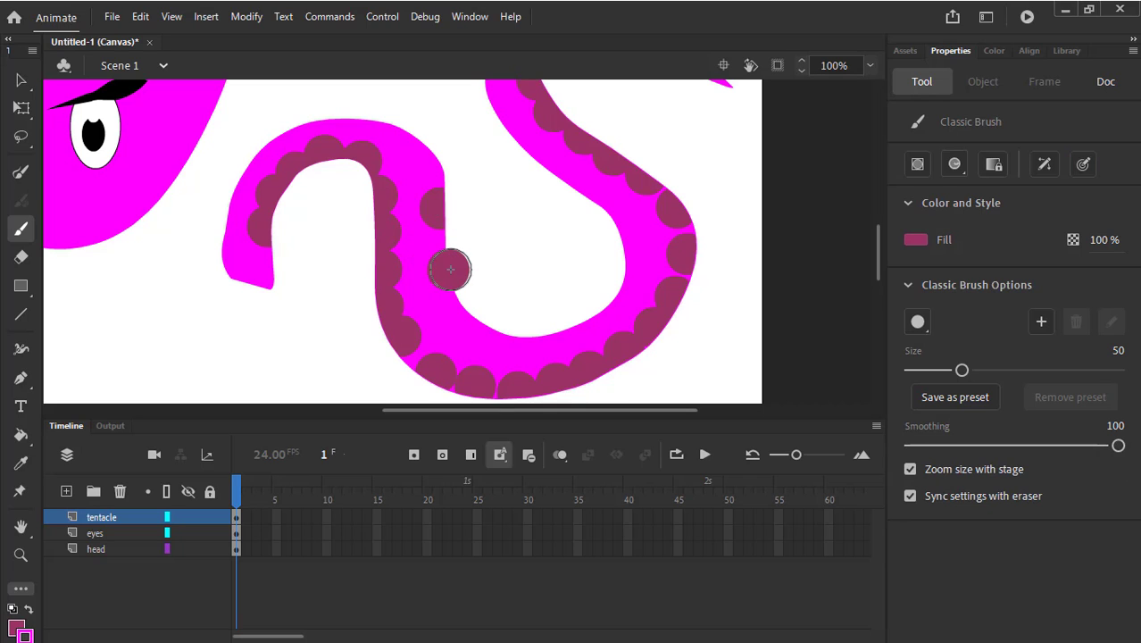
click(470, 296)
click(487, 320)
click(536, 340)
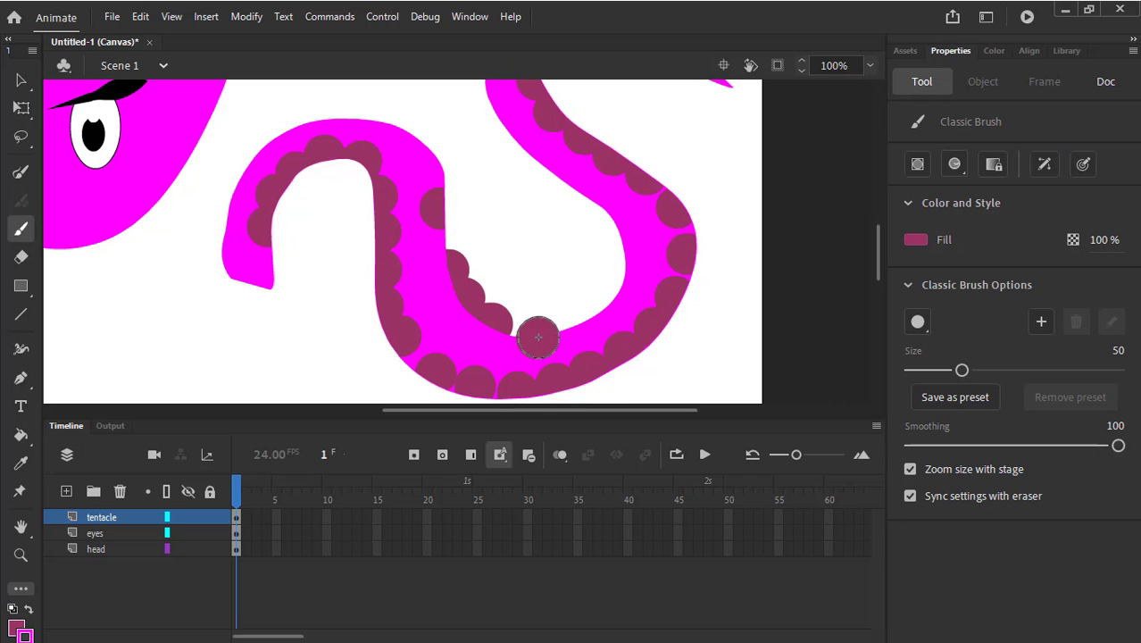
Undo the suckers on the opposite edge and turn the brush's minimum-size option back on
key(ctrl+z)
key(ctrl+z)
key(ctrl+z)
key(ctrl+z)
key(ctrl+z)
key(ctrl+z)
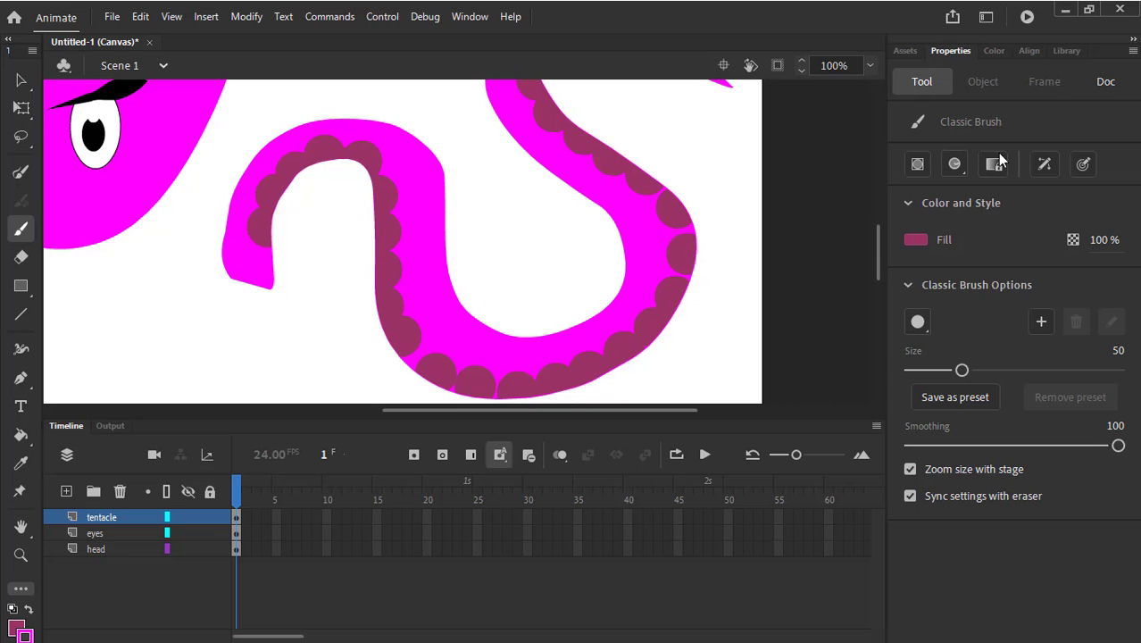
click(1083, 164)
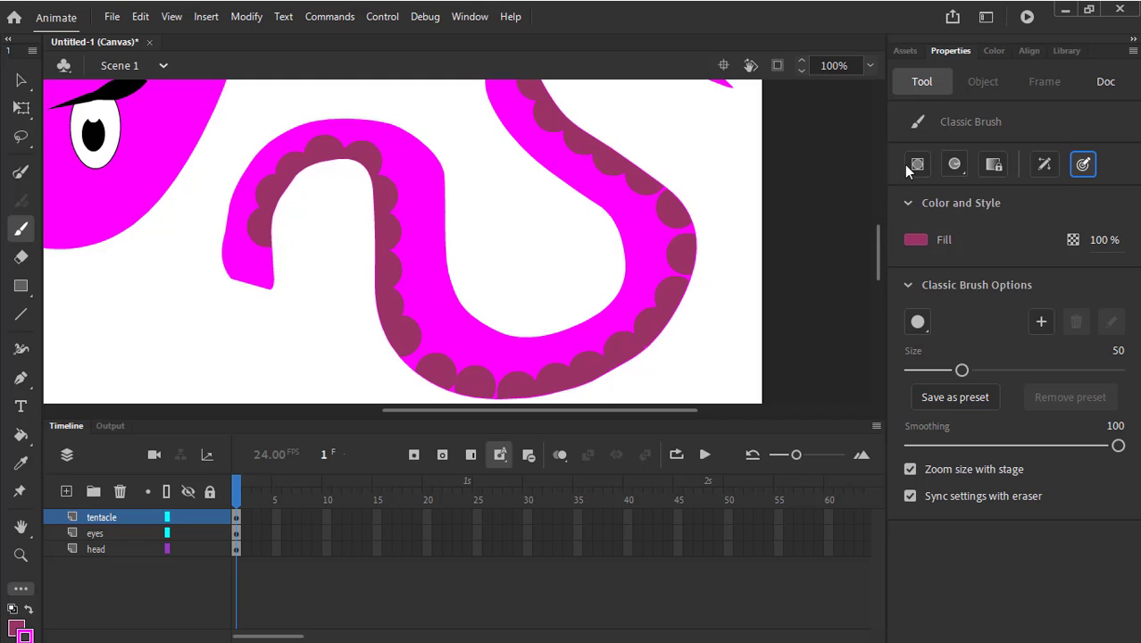
Select all the artwork on the tentacle layer with the whole stage in view at 50%
scroll(590, 234, up, 3)
scroll(589, 234, left, 2)
scroll(580, 232, down, 1)
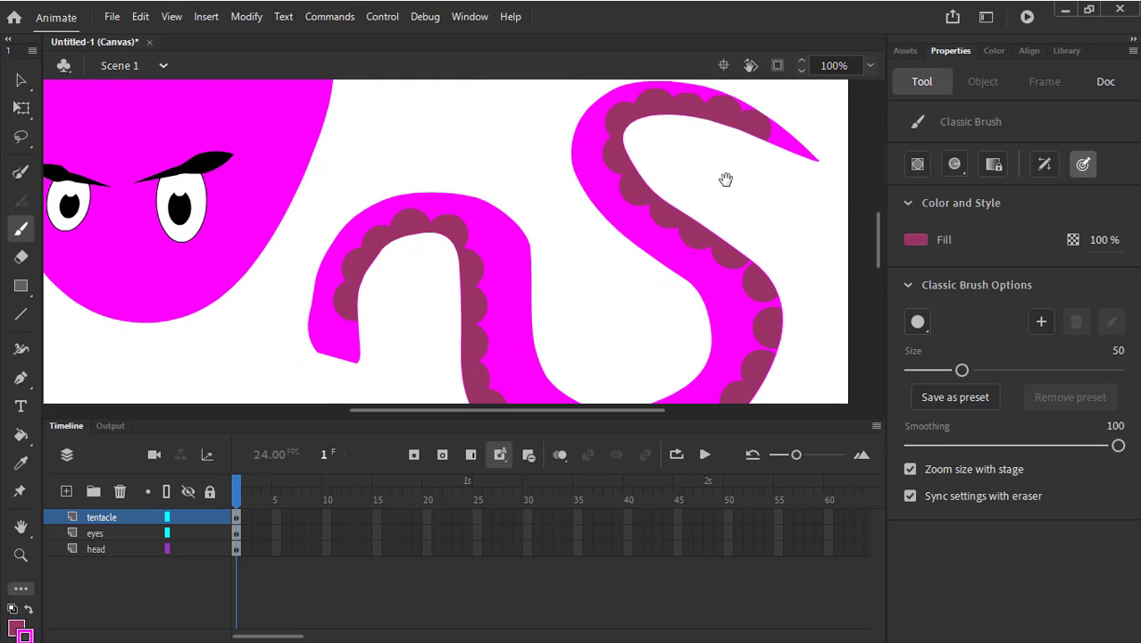
click(868, 66)
click(821, 107)
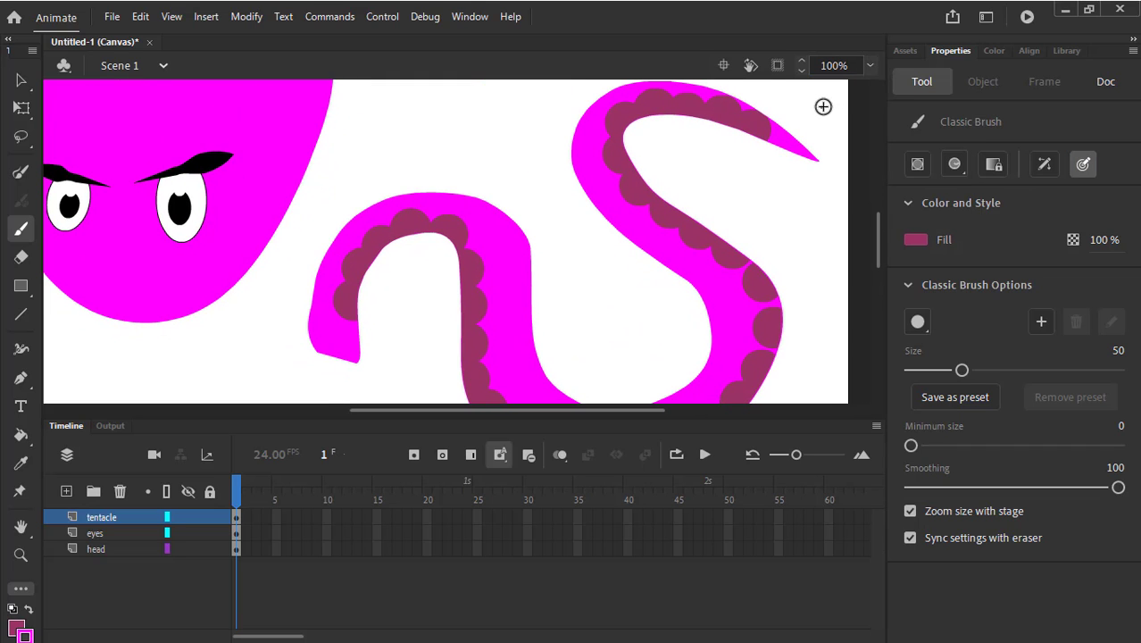
key(ctrl+minus)
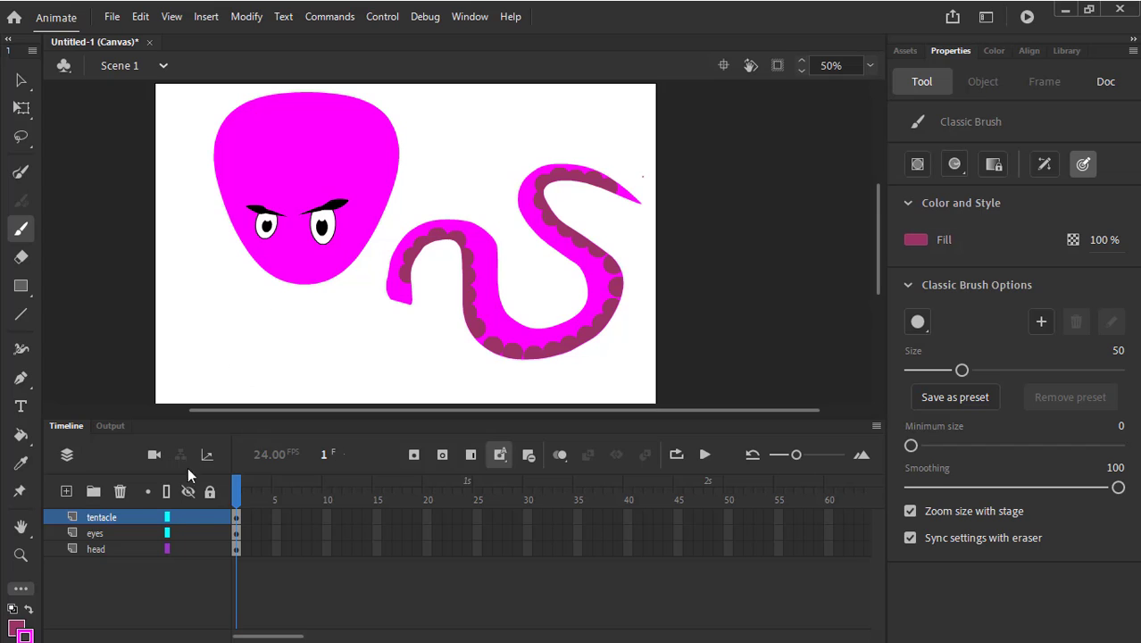
click(128, 516)
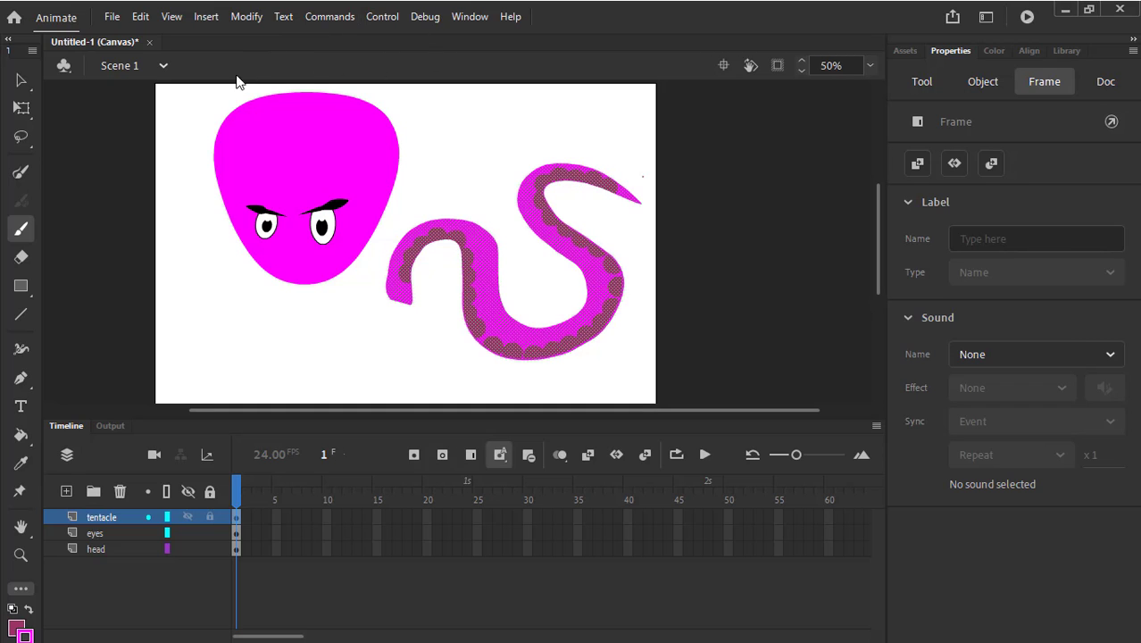
click(141, 17)
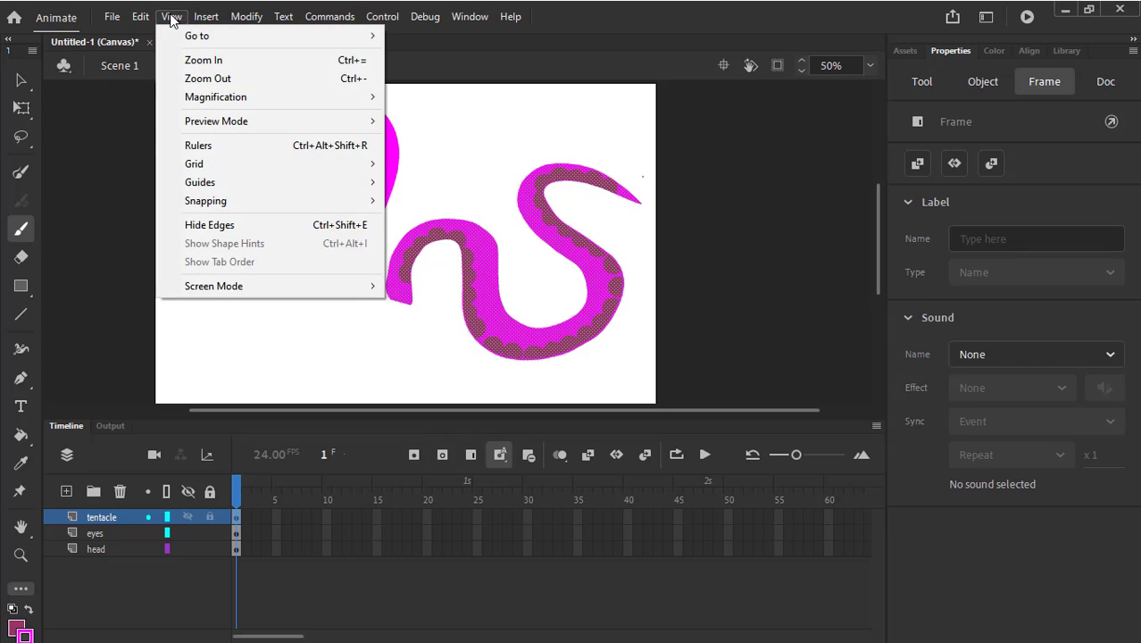
click(171, 17)
click(200, 18)
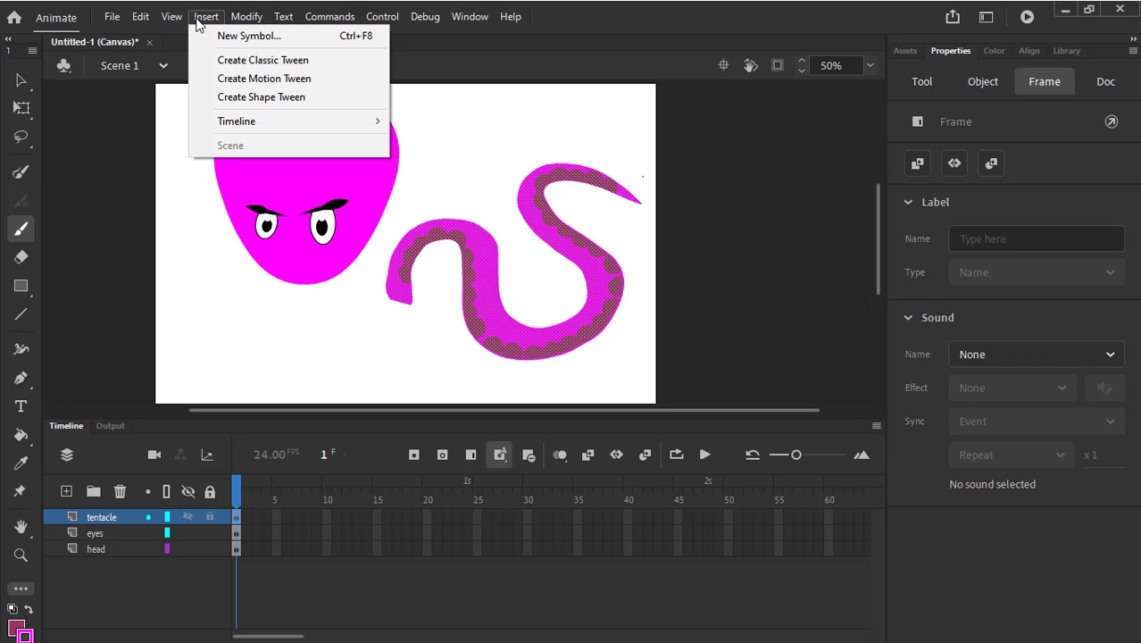
click(251, 37)
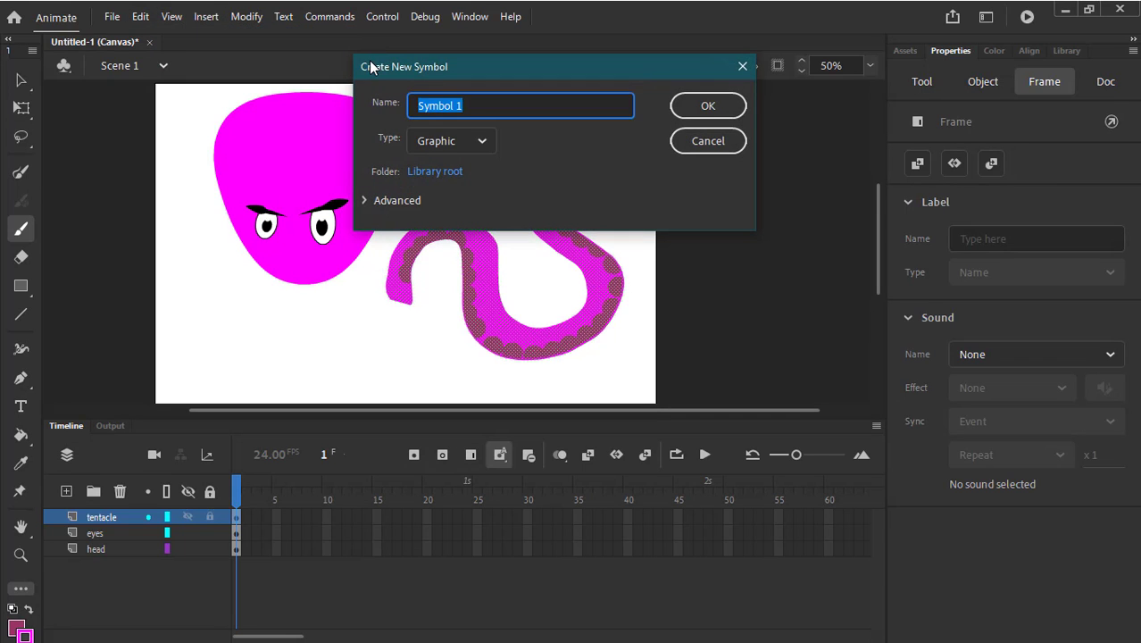
click(741, 66)
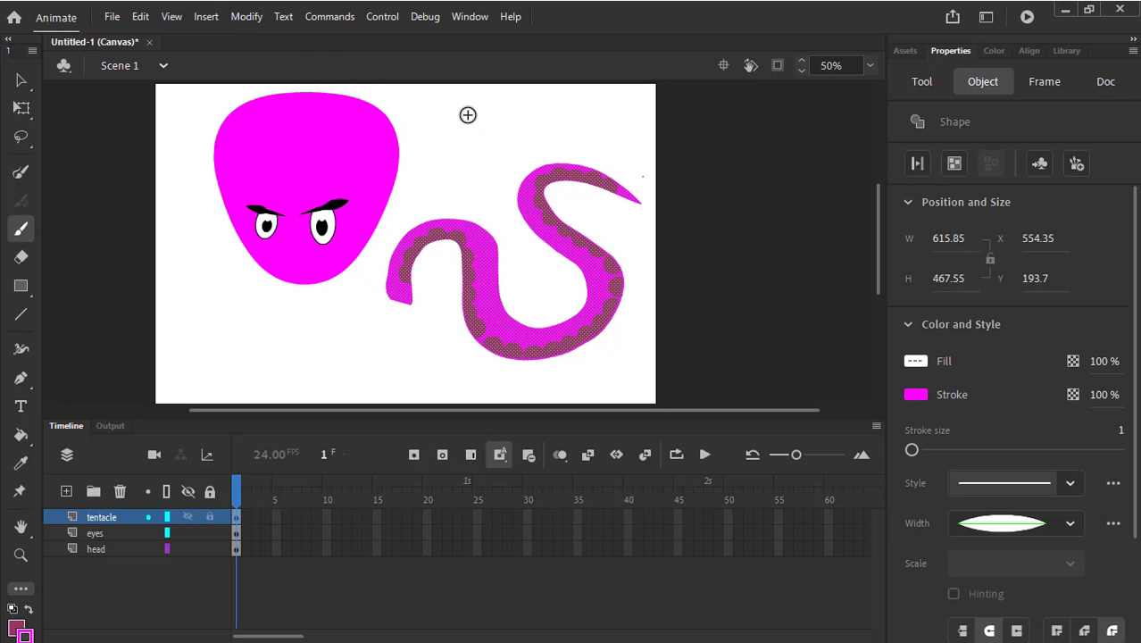
Try to convert the selected tentacle artwork to a Graphic symbol named "tentacle"
right_click(539, 185)
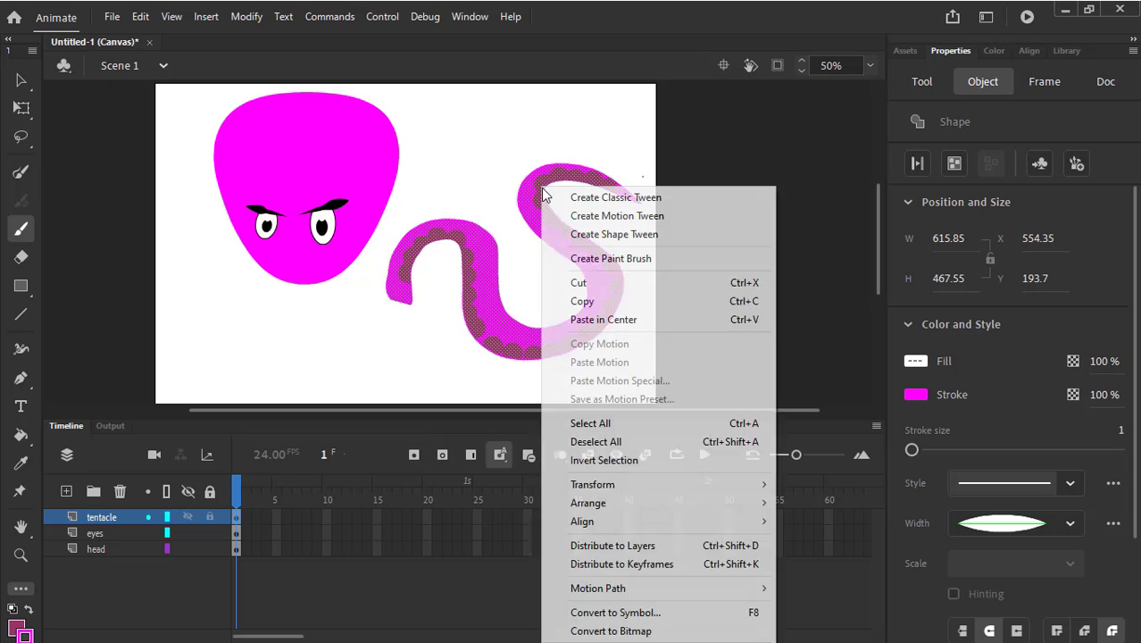
click(622, 614)
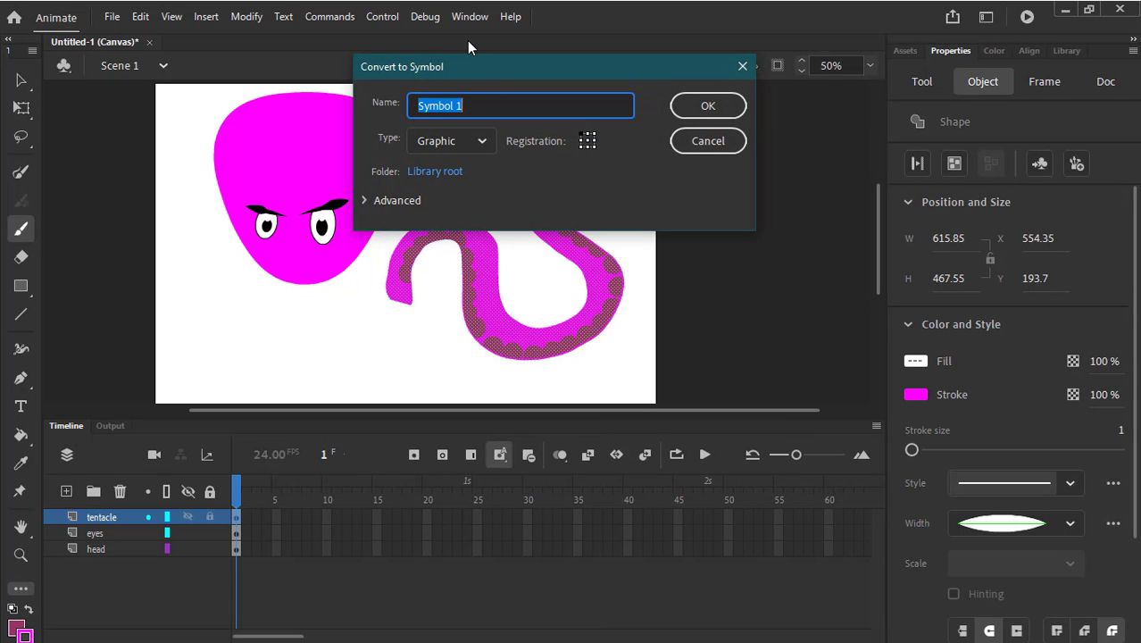
text(tentacle)
click(475, 145)
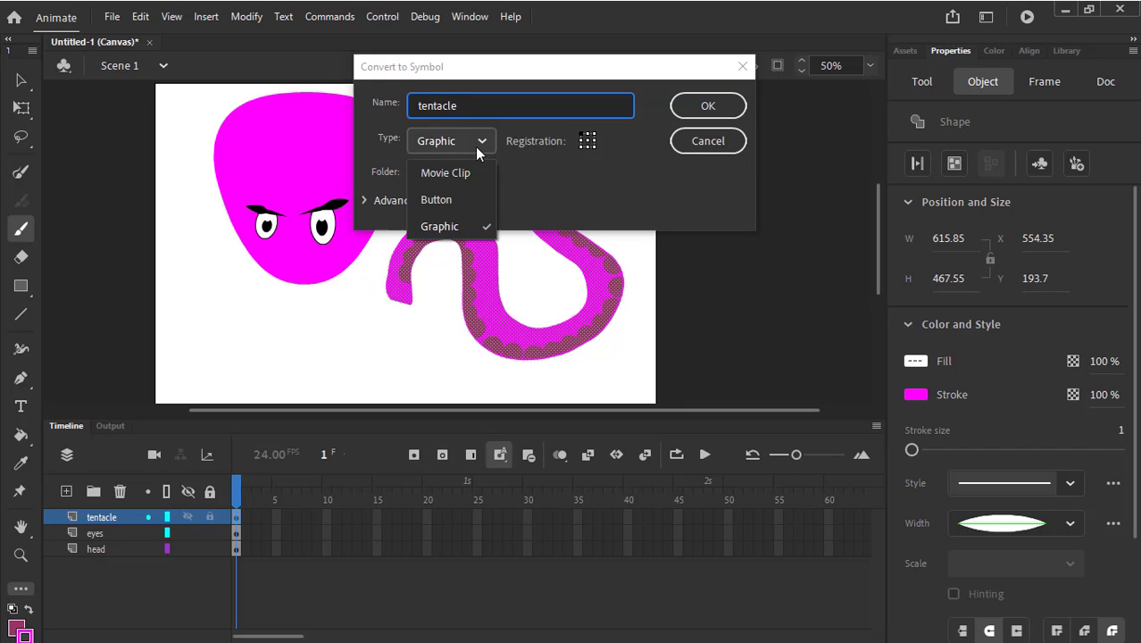
click(437, 173)
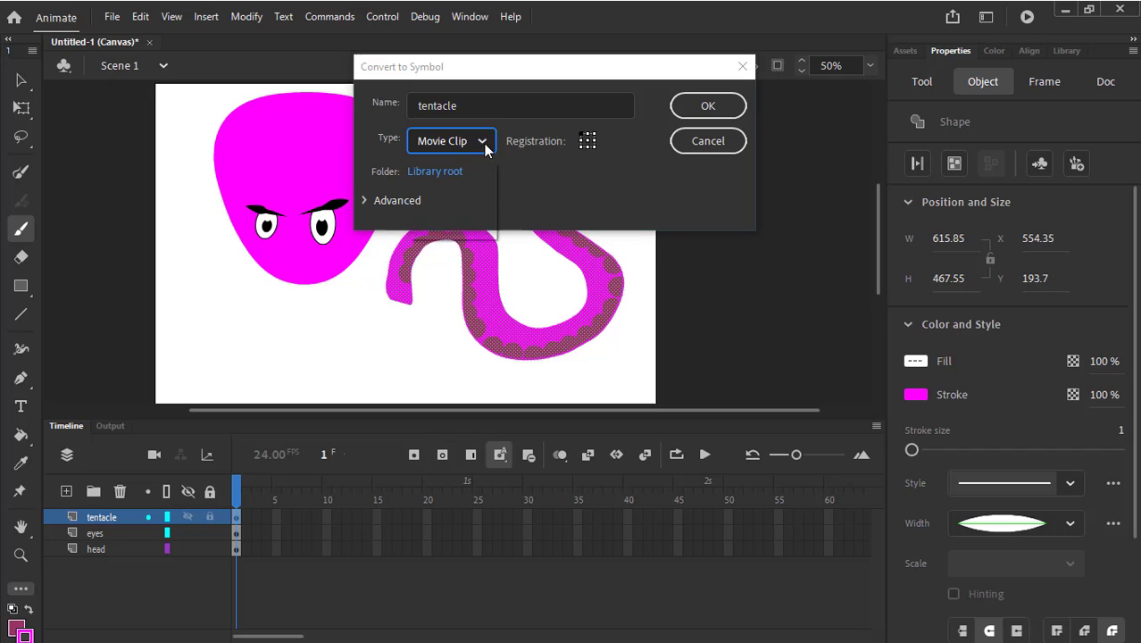
click(478, 142)
click(471, 228)
click(719, 112)
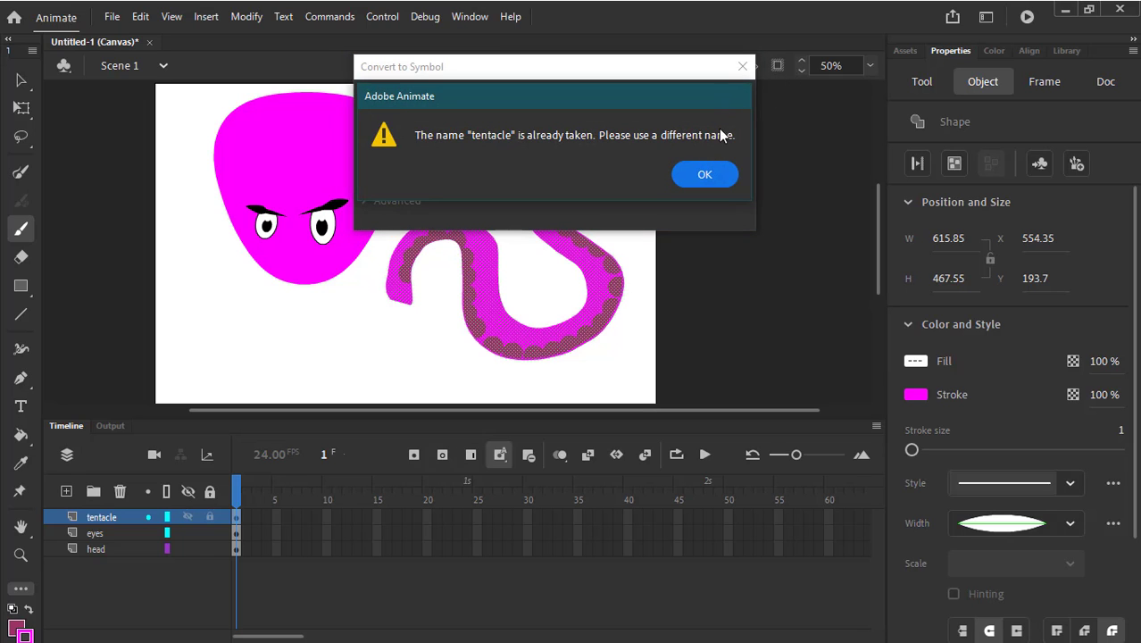
click(705, 175)
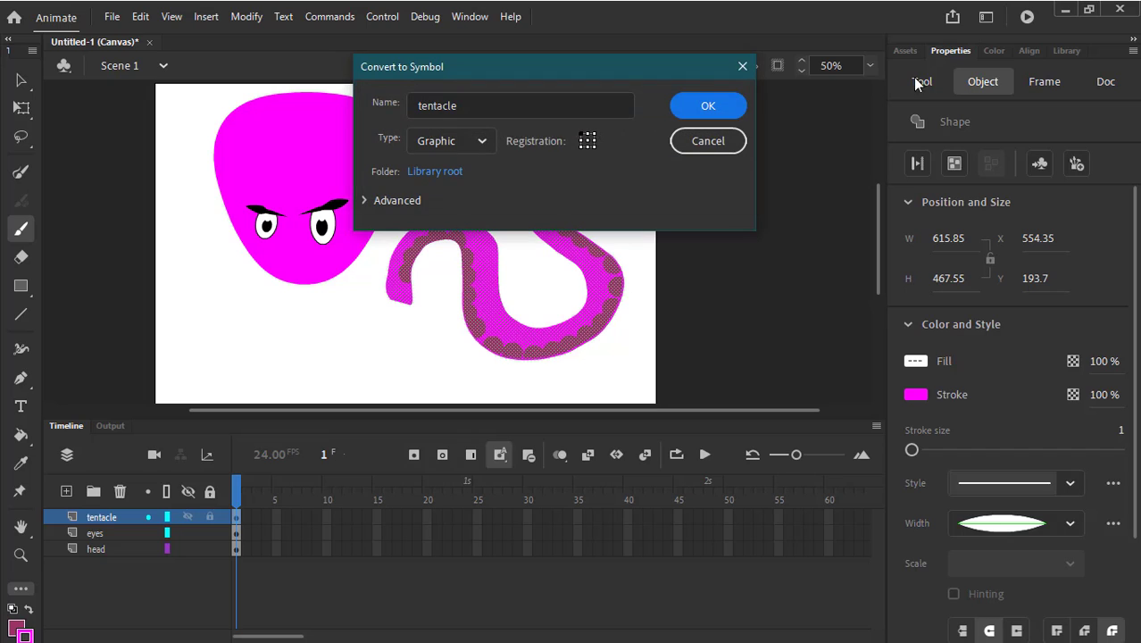
click(741, 67)
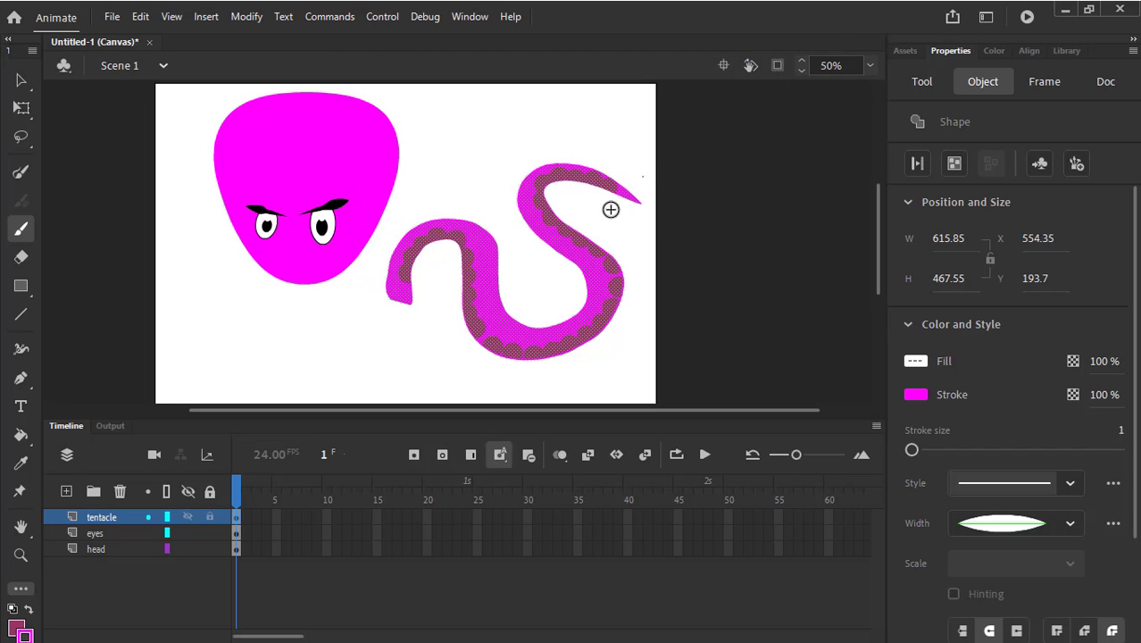
Convert the selected tentacle artwork to a Graphic symbol named "tentacle1"
click(1066, 52)
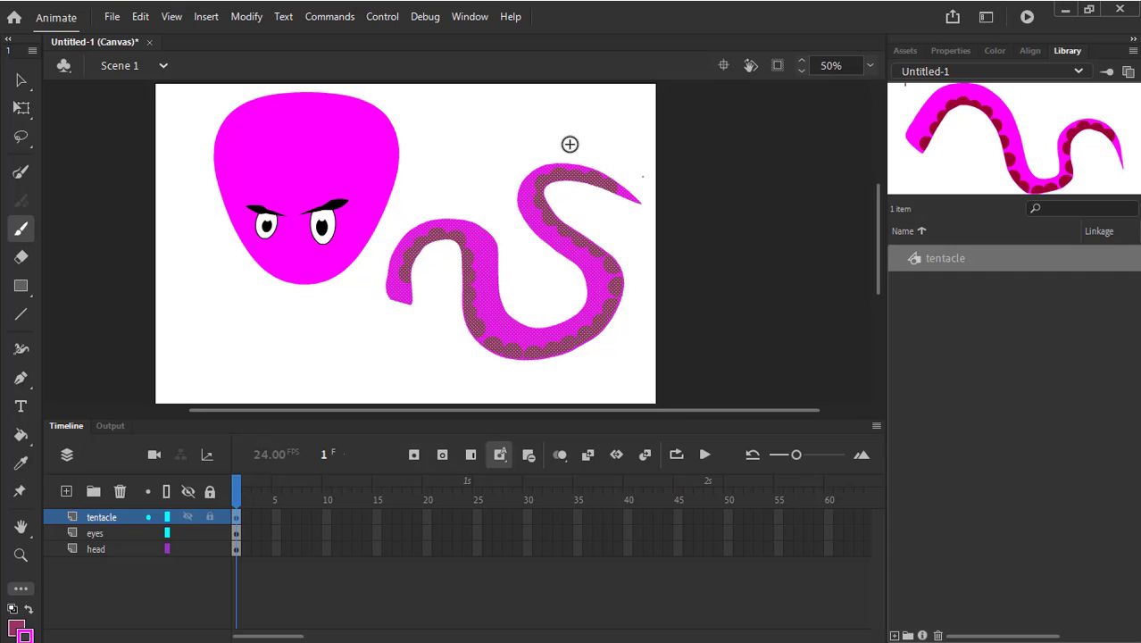
right_click(598, 259)
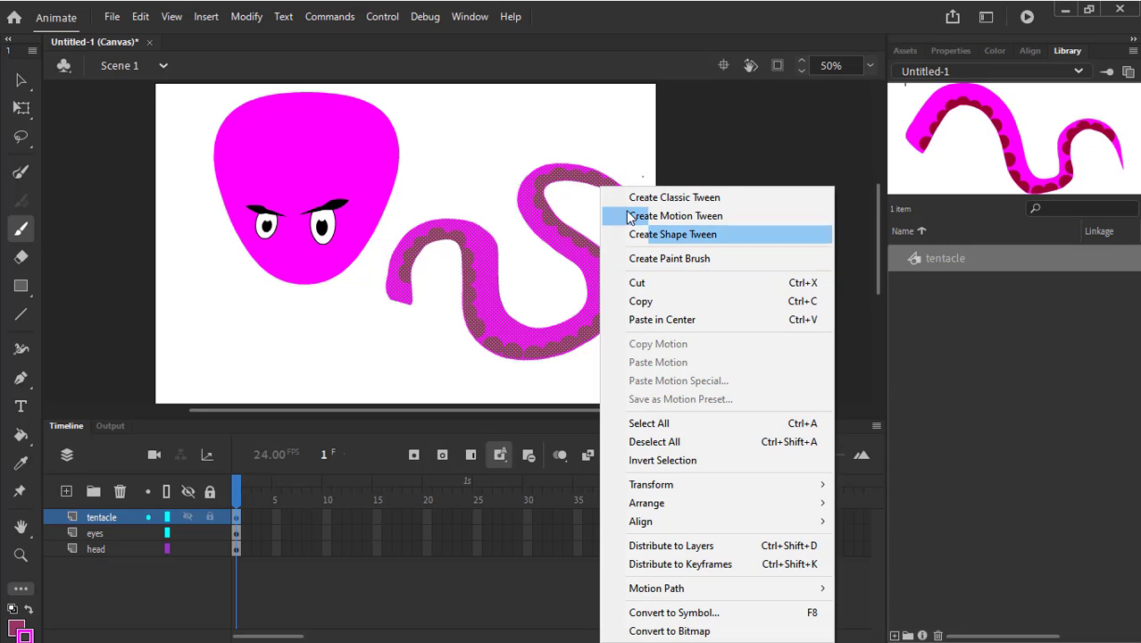
click(676, 613)
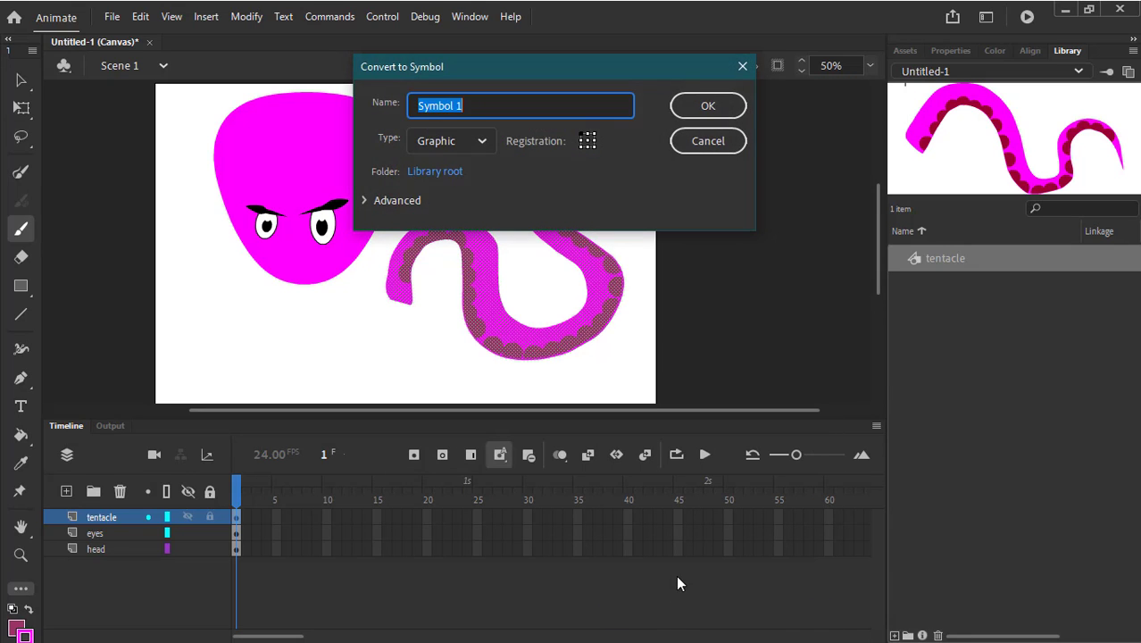
text(tentacle1)
key(Return)
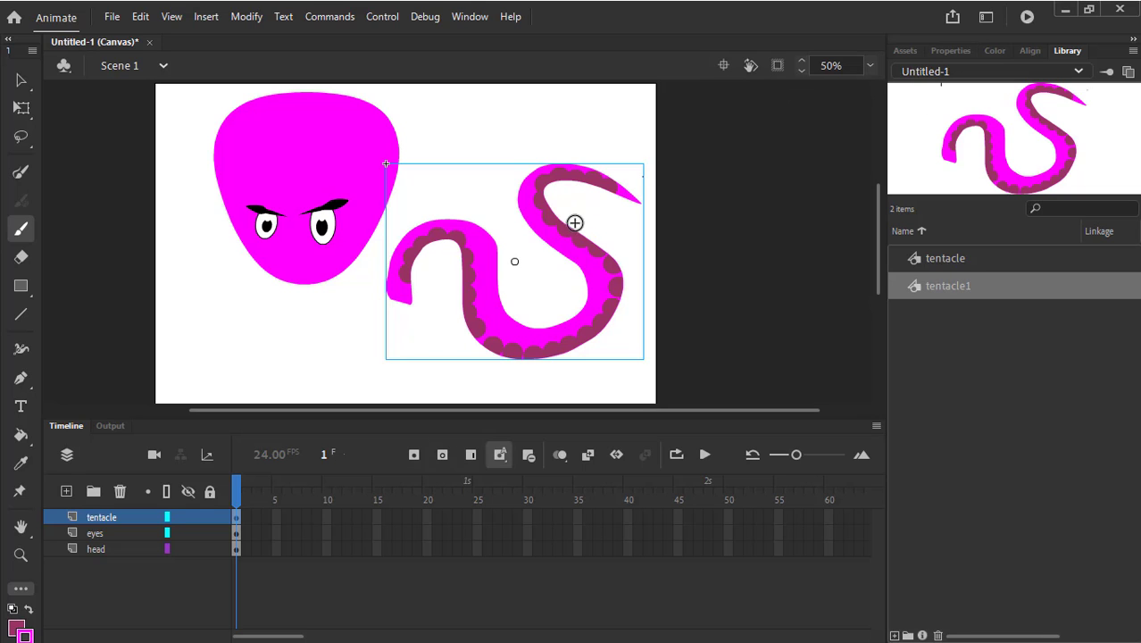
Move the tentacle symbol so that its thick base overlaps the lower edge of the octopus head
key(v)
scroll(591, 255, down, 1)
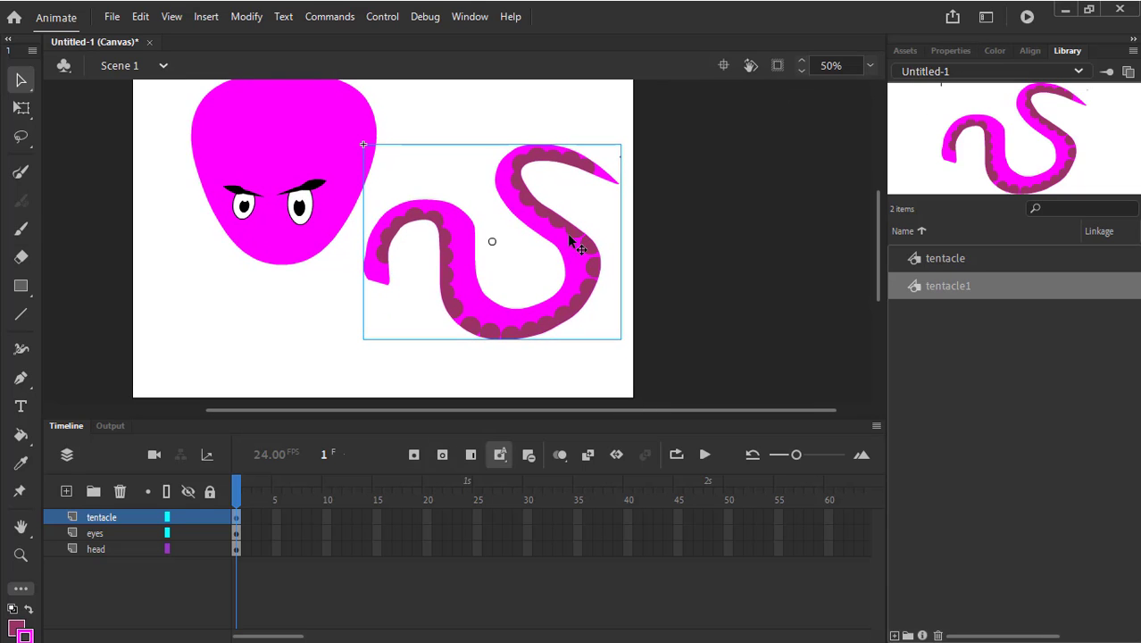
scroll(572, 246, left, 3)
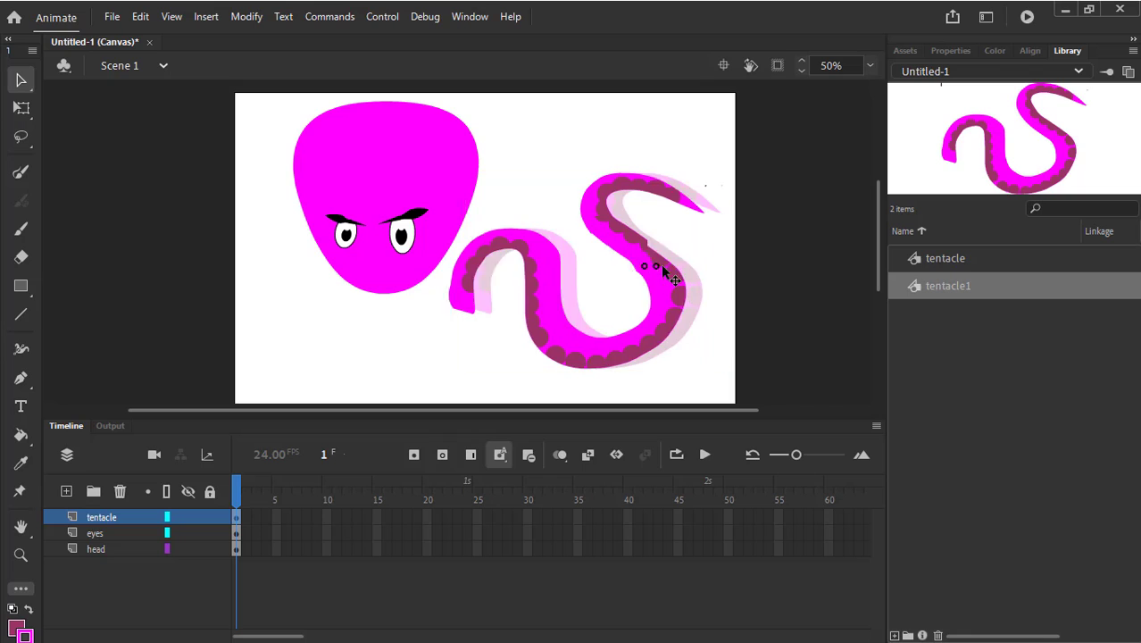
click(665, 178)
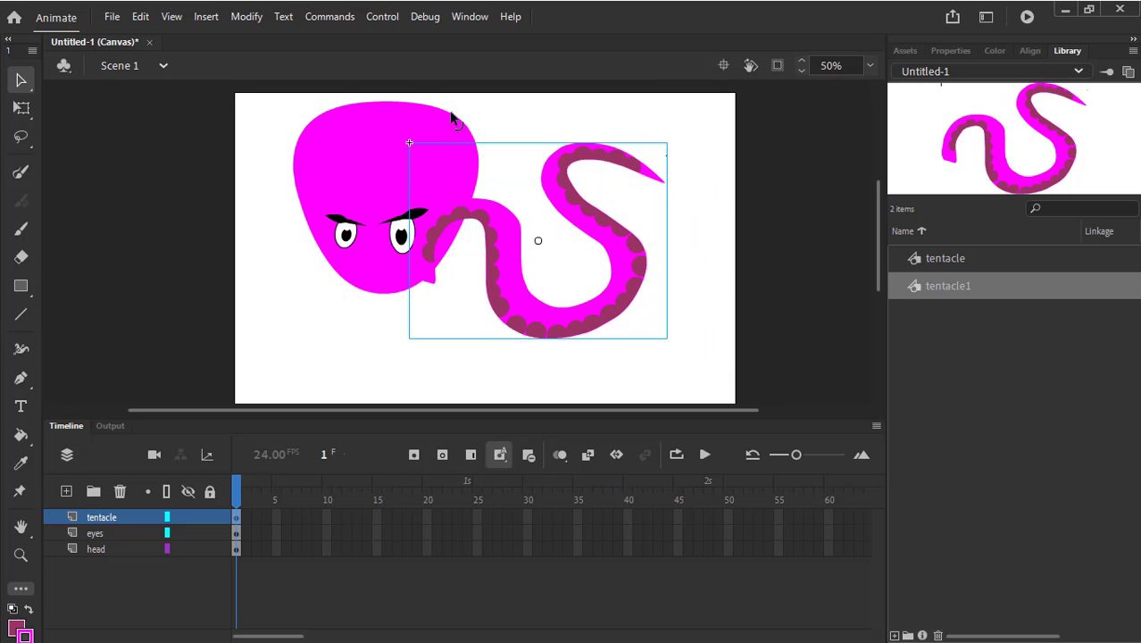
Shift the tentacle's transformation point to the middle of its base side and rotate it clockwise so it hangs below the head
click(27, 108)
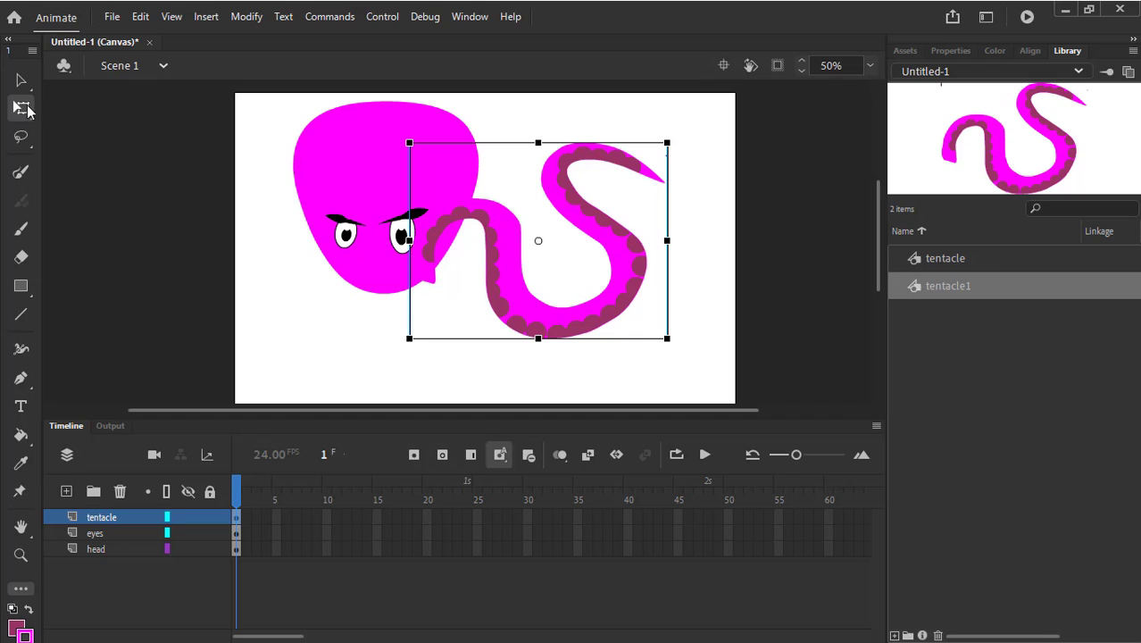
drag(682, 148, 705, 114)
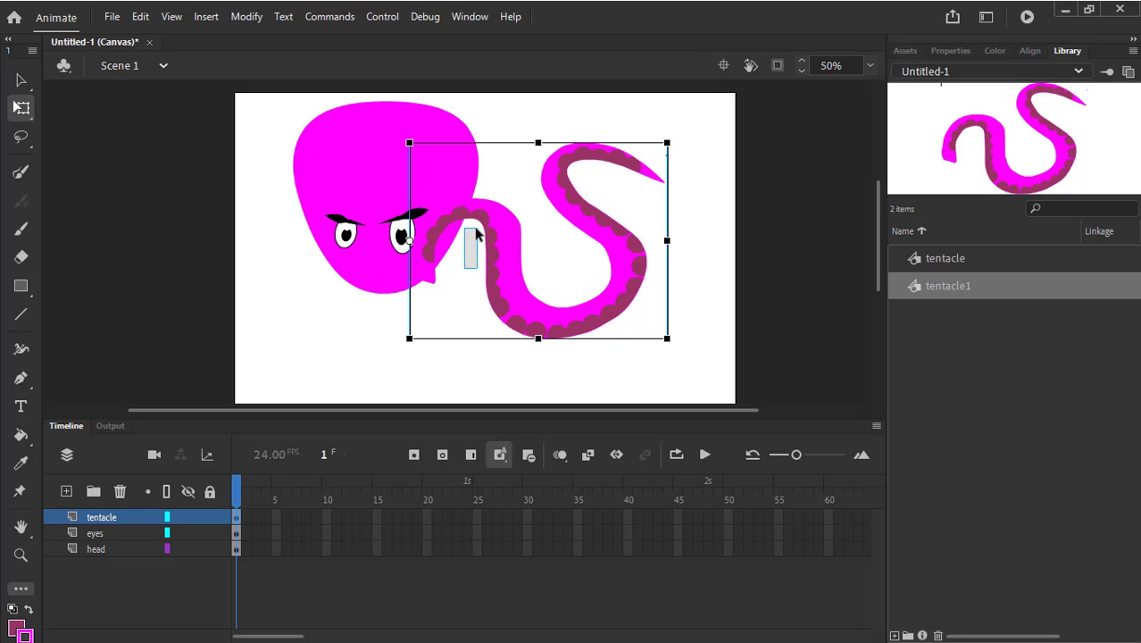
click(471, 243)
drag(506, 248, 502, 286)
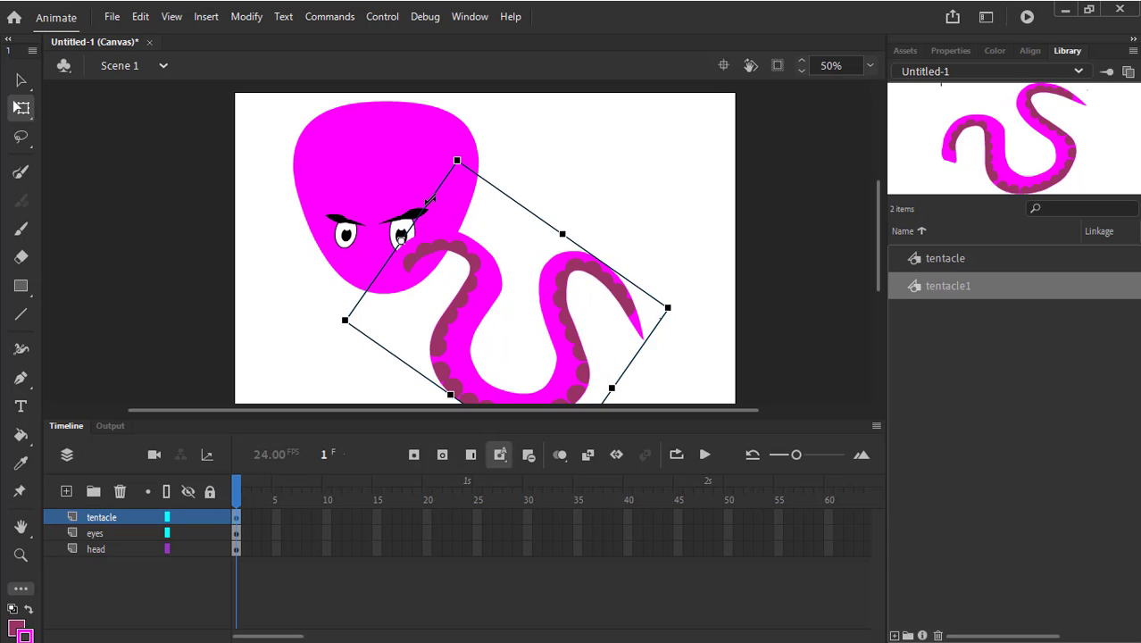
Place the eyes layer above the tentacle layer and nudge the tentacle's position against the head
click(112, 531)
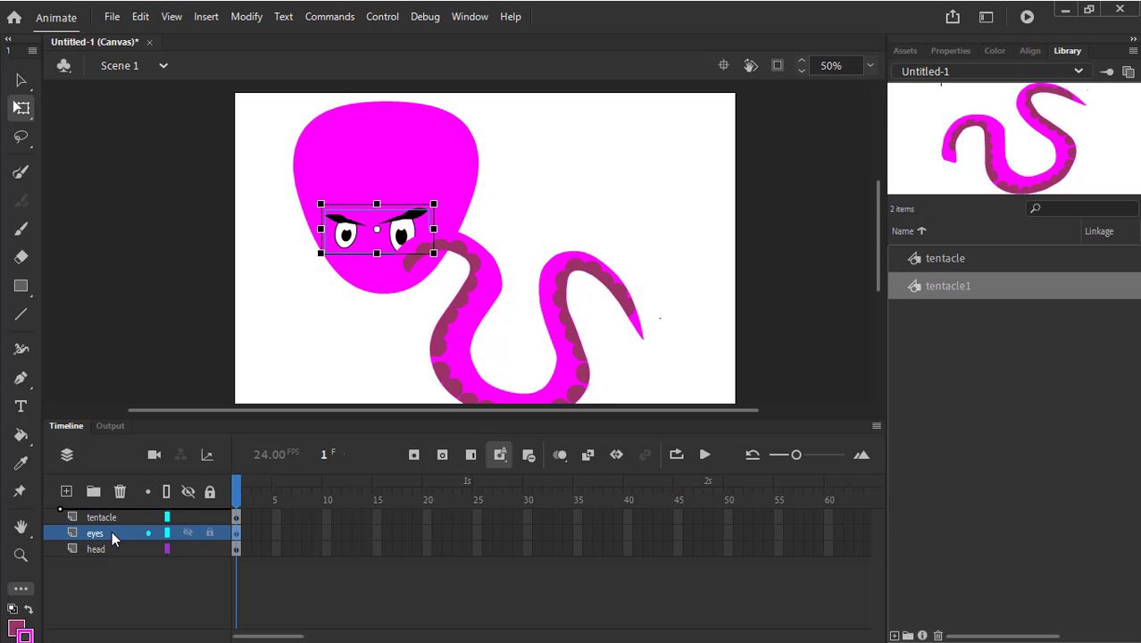
drag(111, 531, 118, 512)
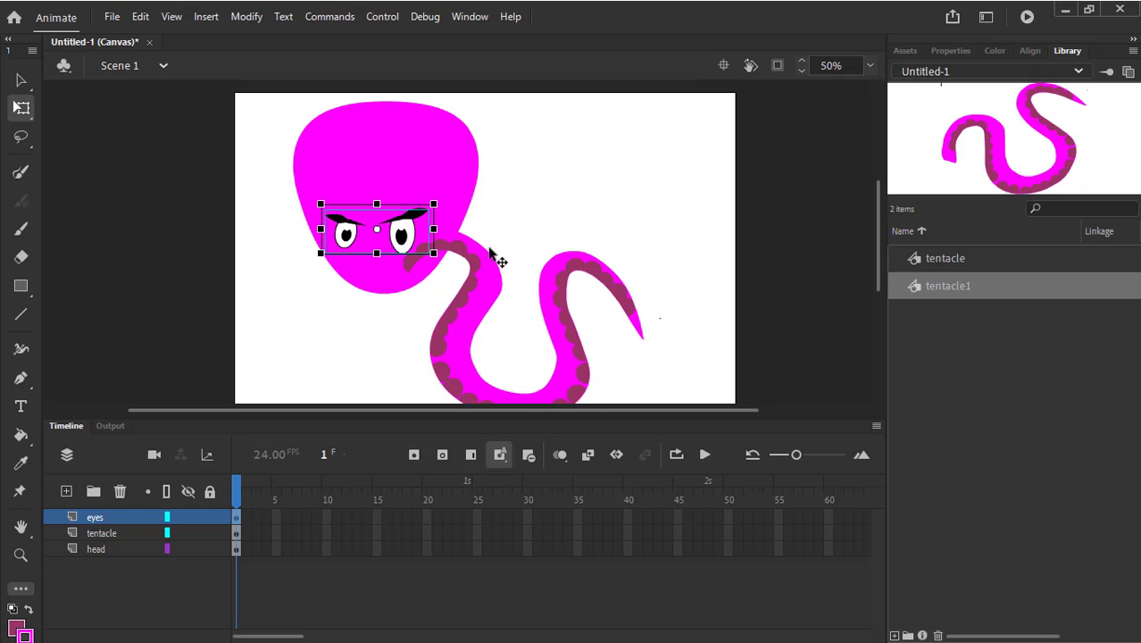
drag(495, 257, 453, 266)
click(641, 140)
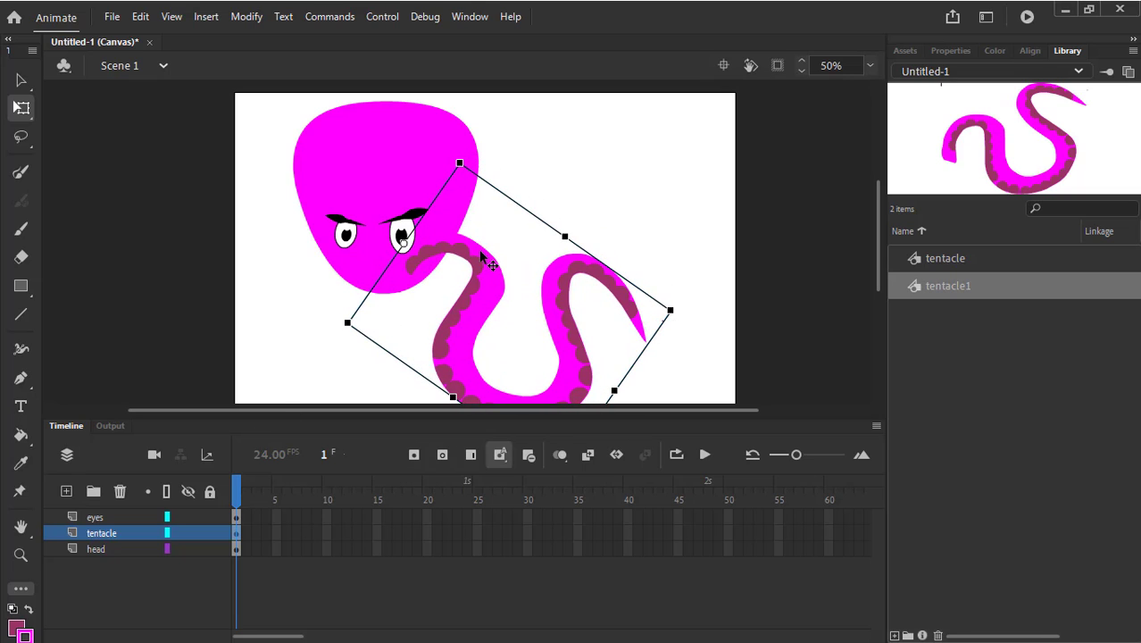
Preview the original "tentacle" symbol in the library for comparison with the tentacle on the stage
drag(603, 197, 711, 146)
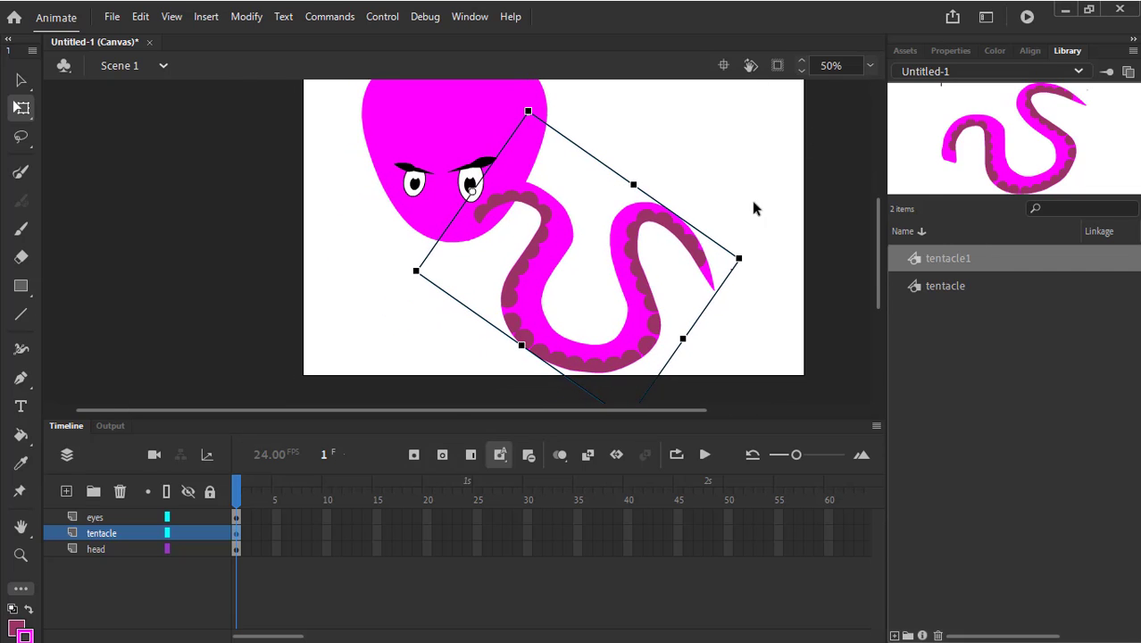
click(953, 285)
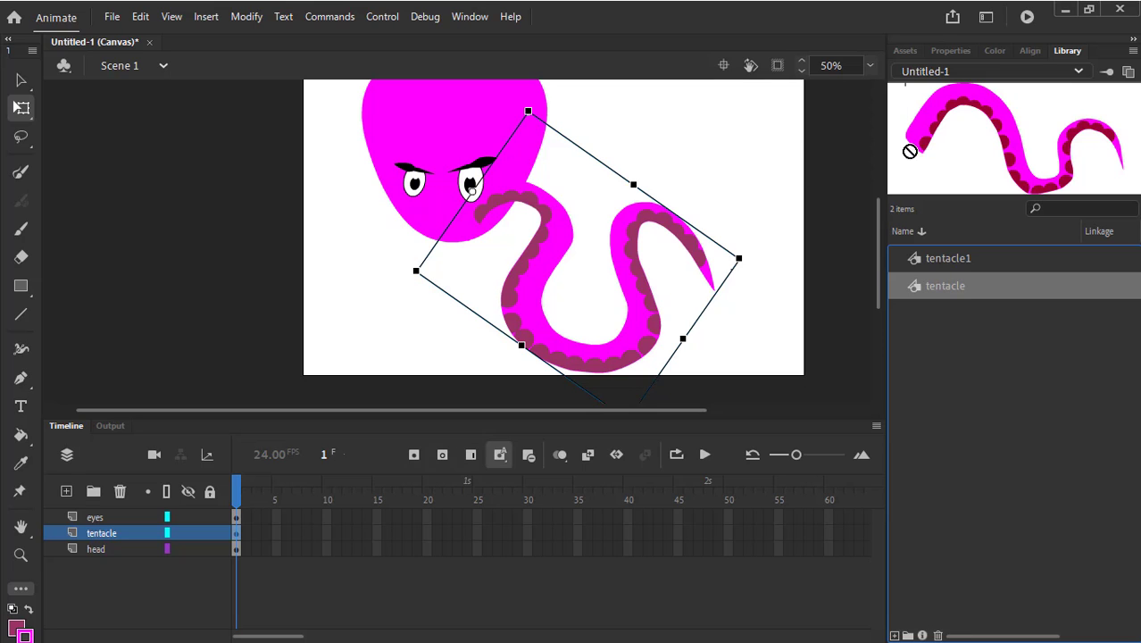
drag(729, 186, 684, 204)
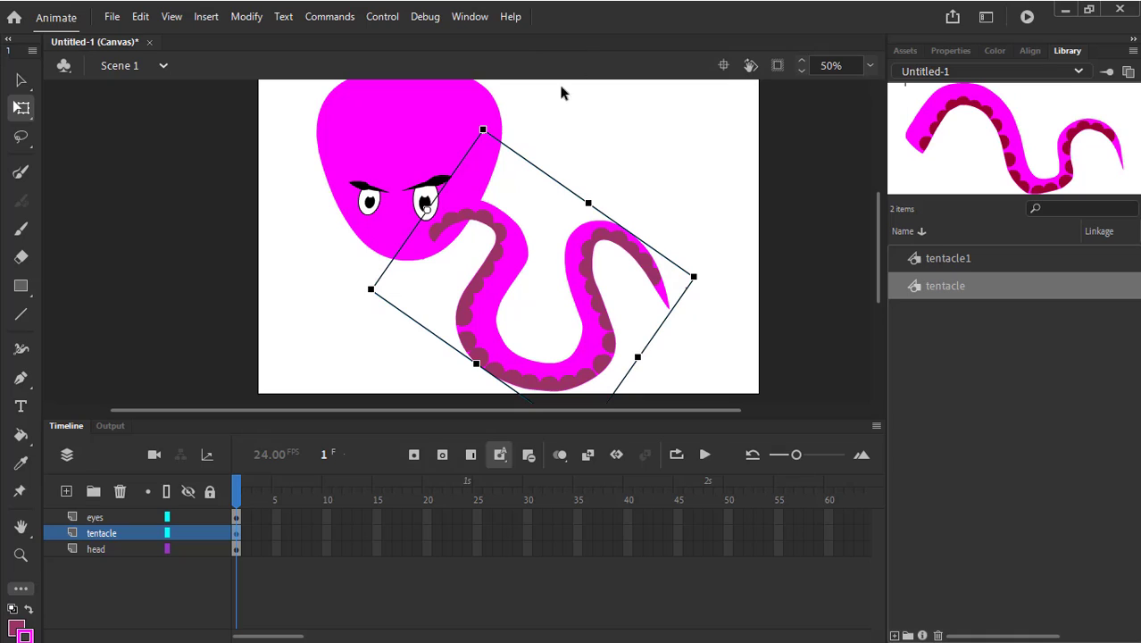
Add a new layer above the eyes layer and name it "seaweed"
click(121, 514)
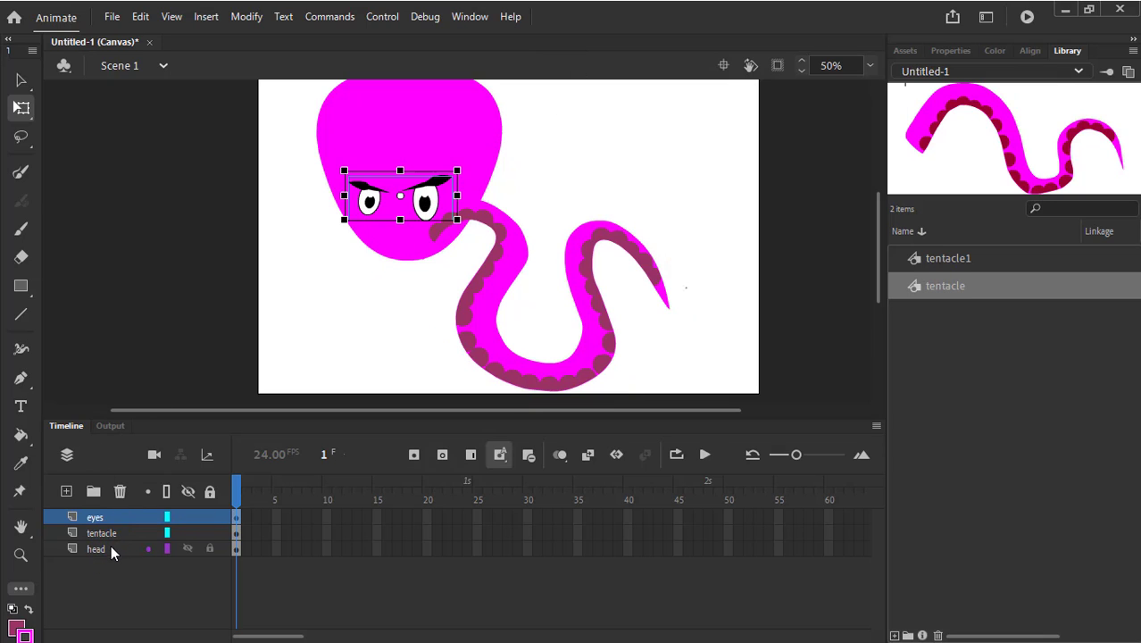
click(66, 491)
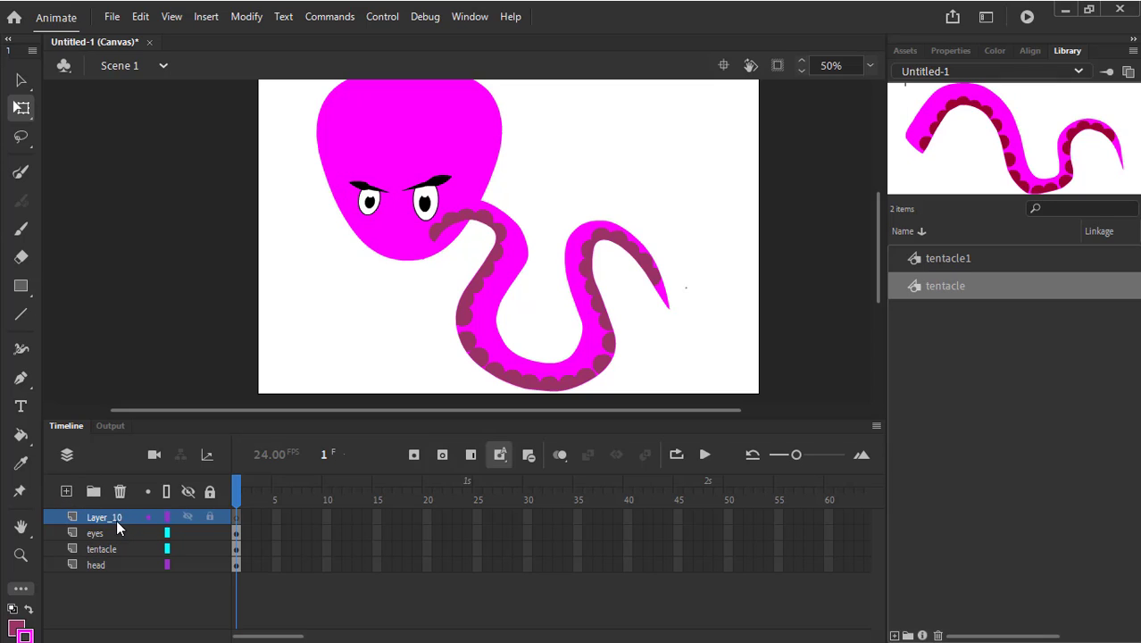
text(seaweed)
key(Return)
Rearrange the workspace with the Pencil tool added to a wider two-column toolbar and a shorter timeline
key(y)
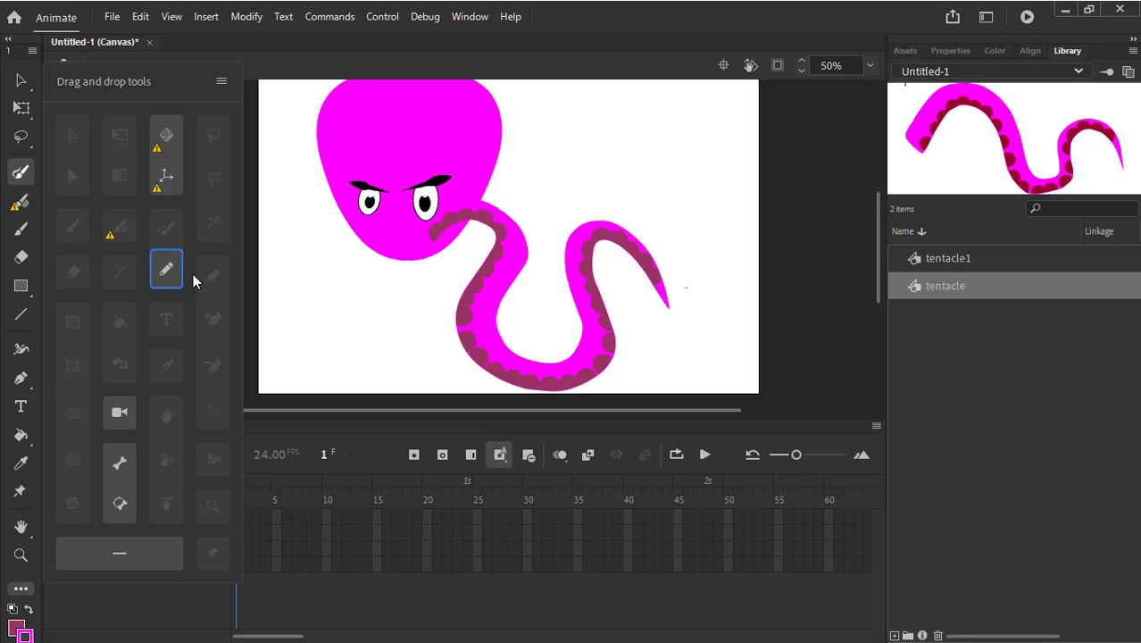
drag(166, 270, 21, 179)
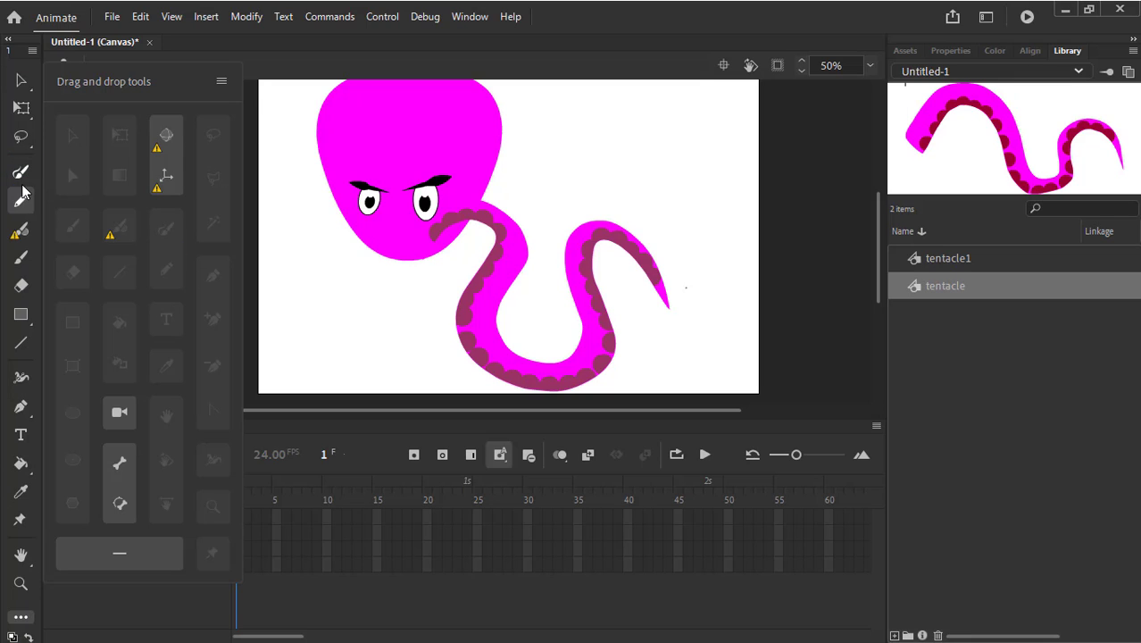
click(22, 616)
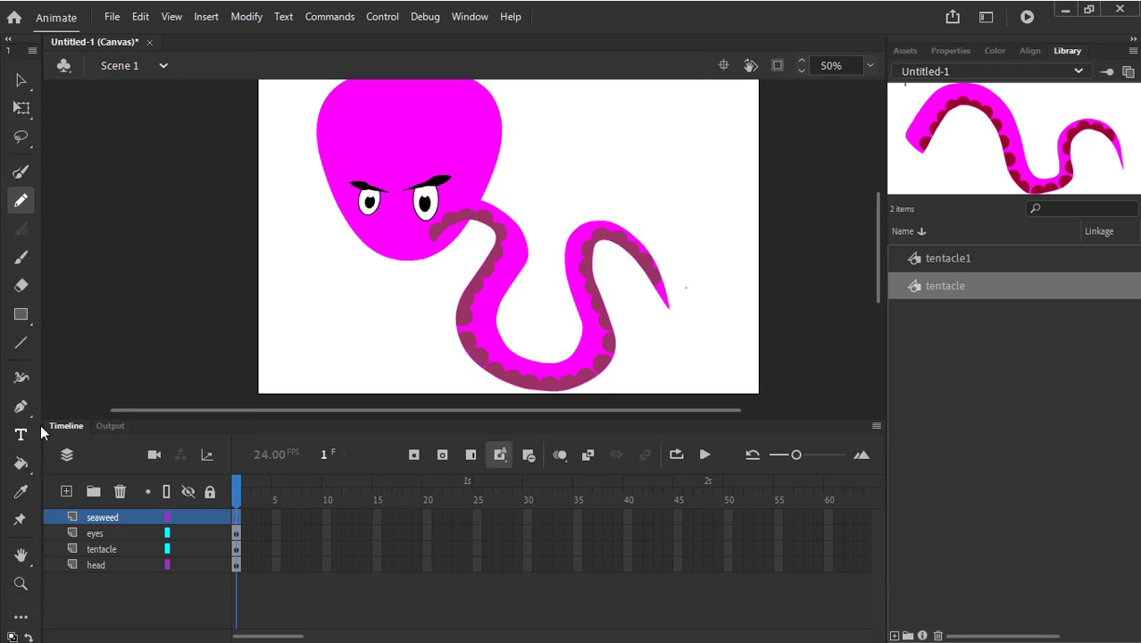
drag(42, 391, 91, 392)
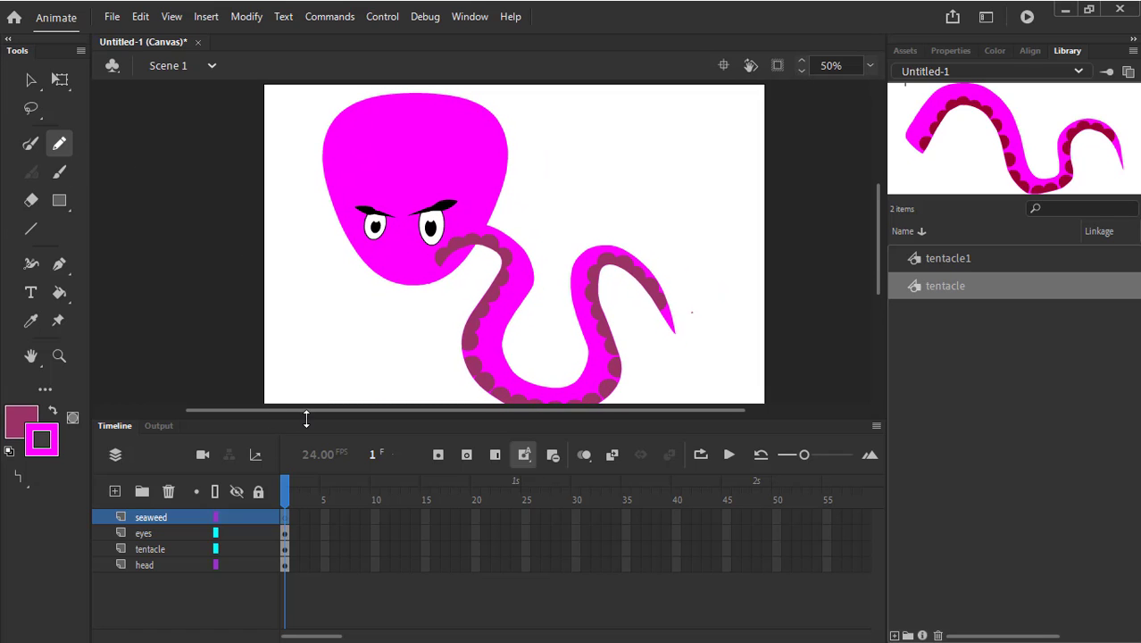
drag(306, 419, 293, 496)
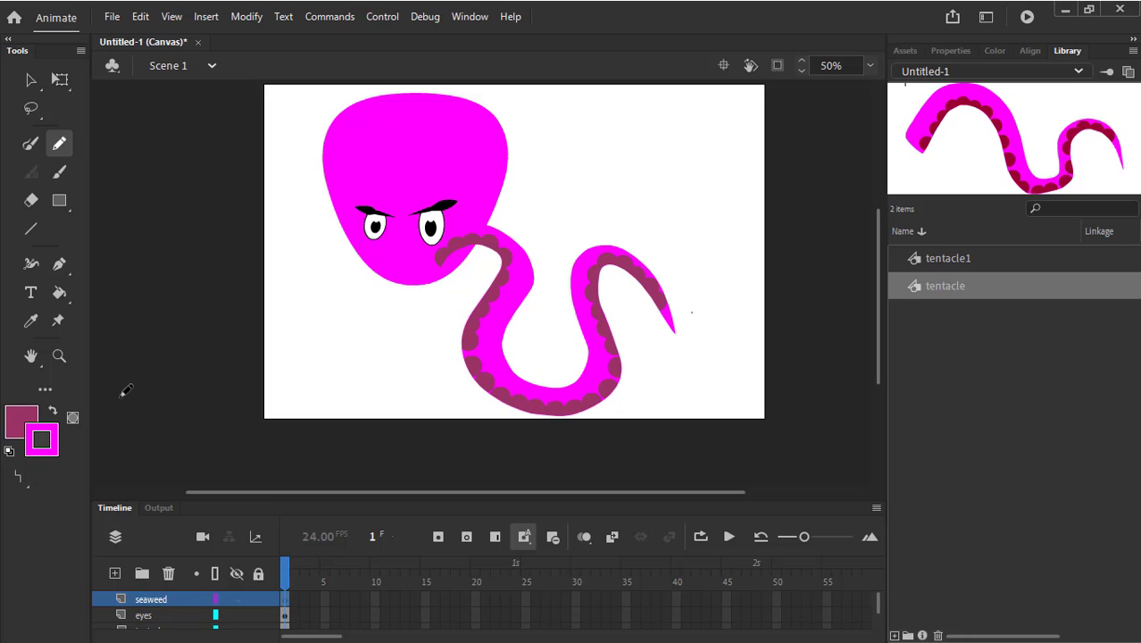
Set the Paint Brush stroke style to Floral Brush 8 from the brush library's Decorative, Elegant Curl category
click(31, 145)
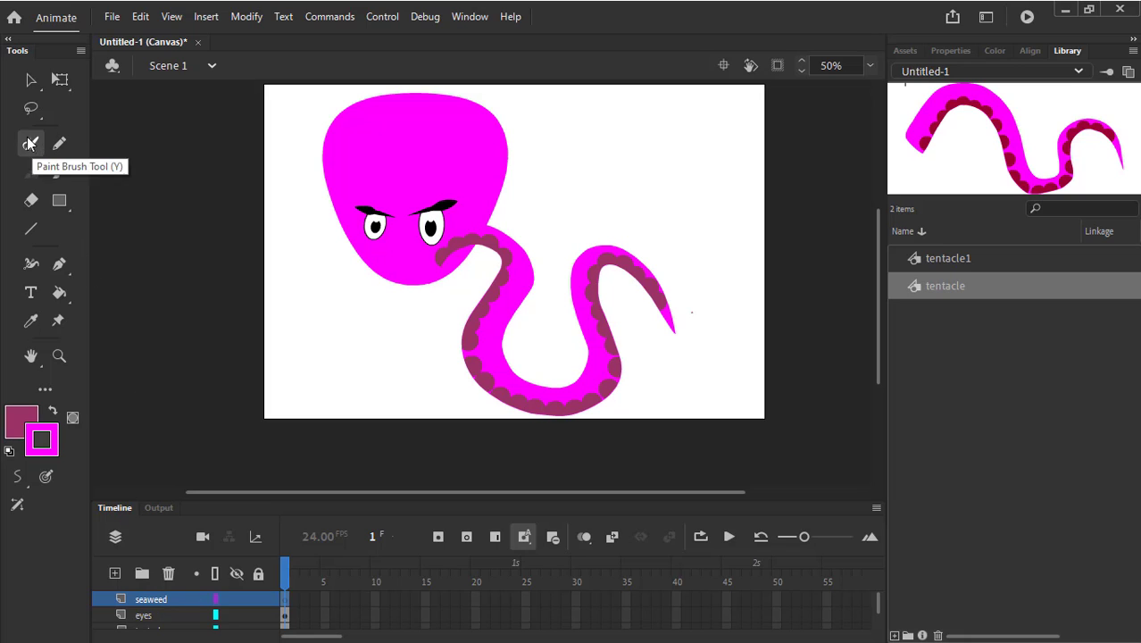
click(952, 52)
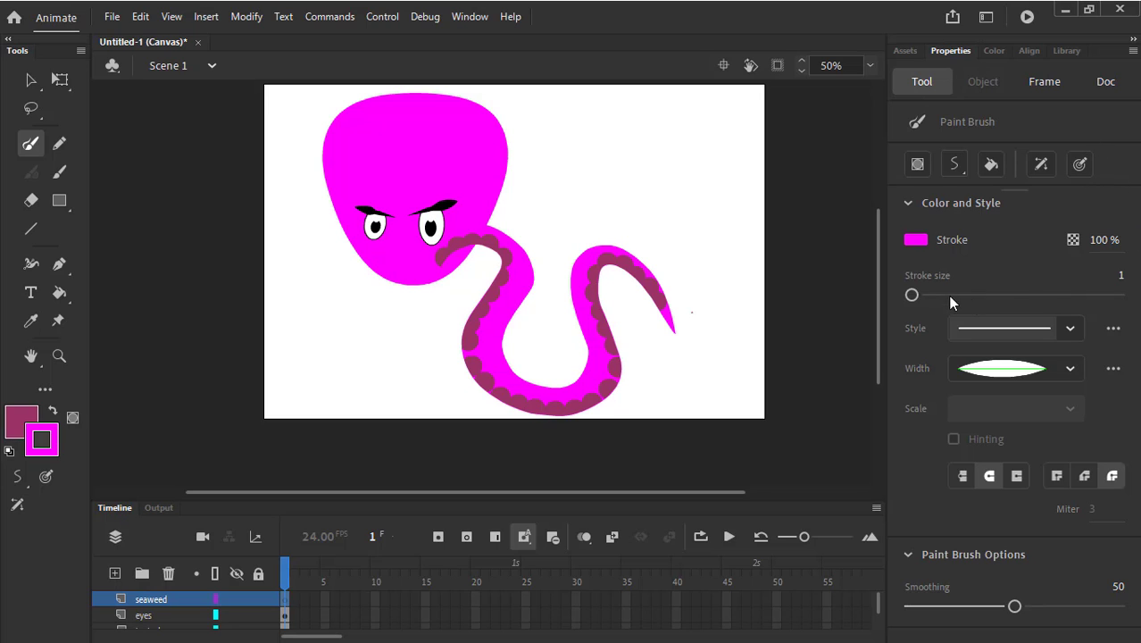
click(1070, 329)
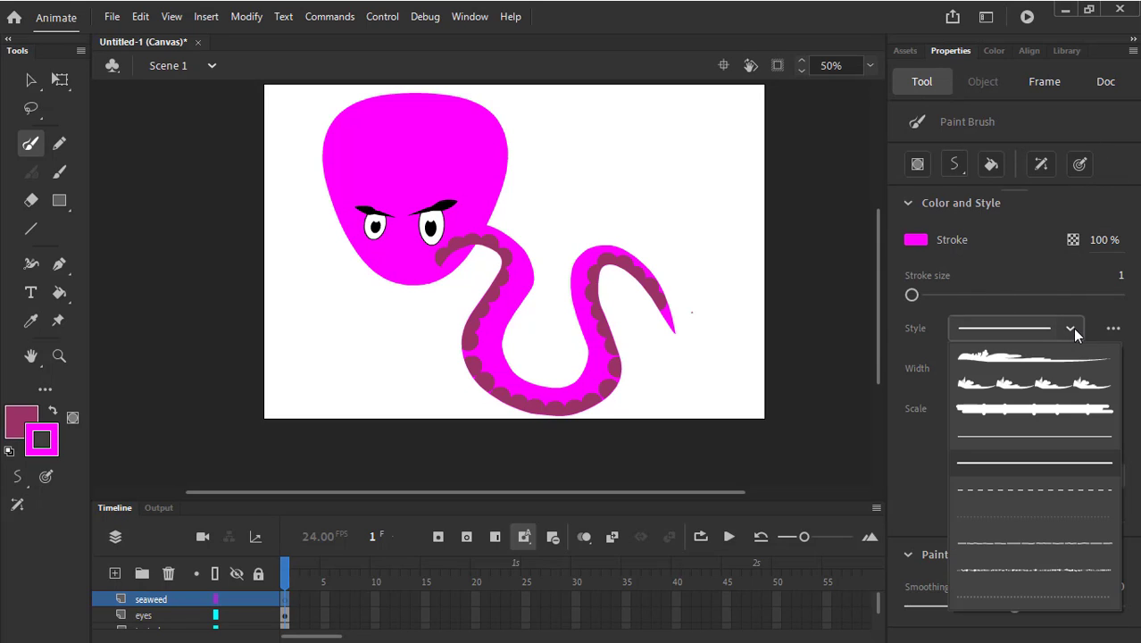
click(1094, 324)
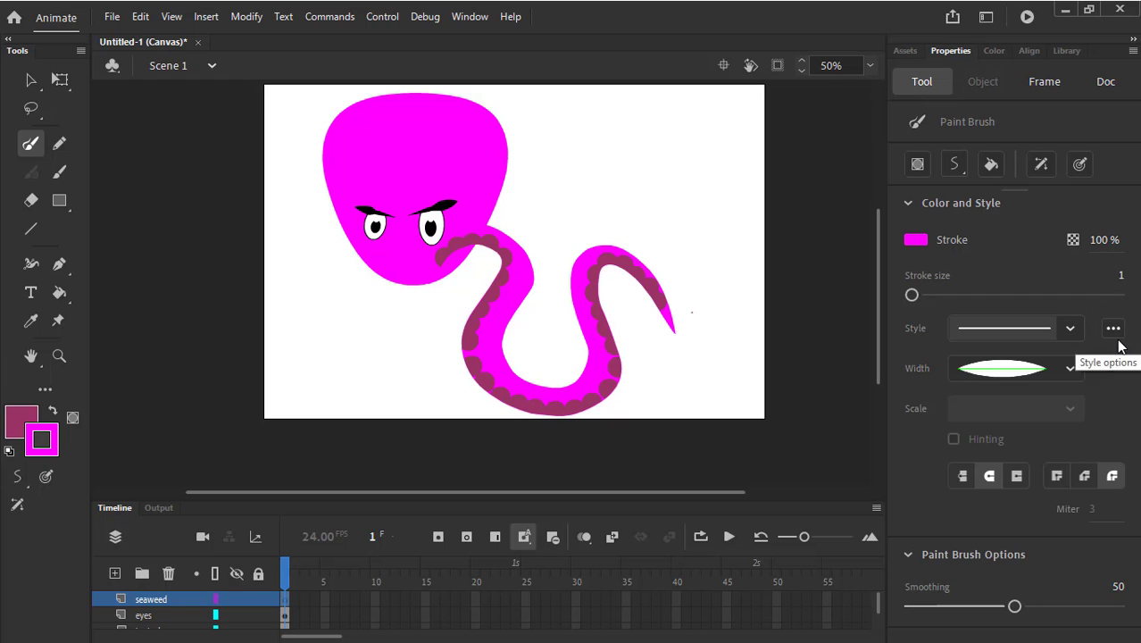
click(1114, 329)
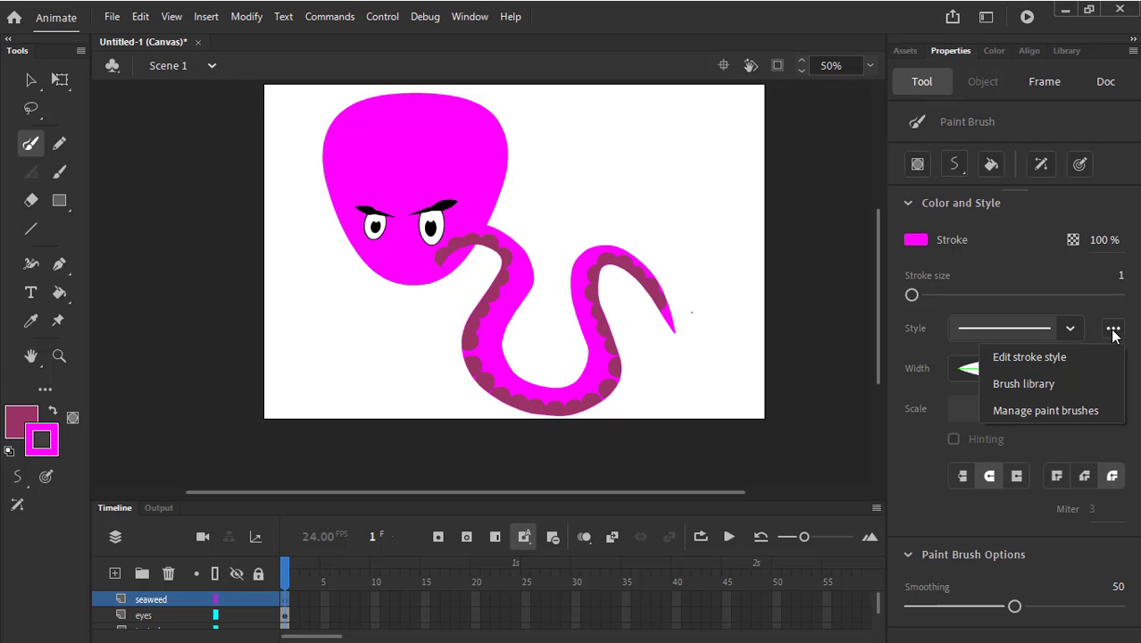
click(1042, 380)
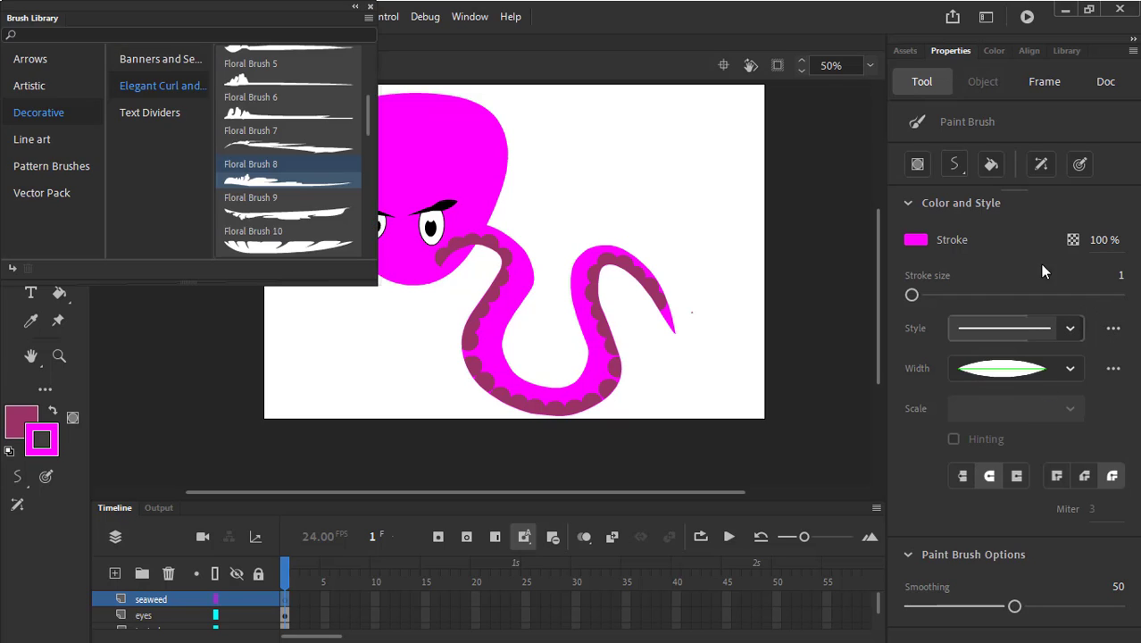
click(39, 116)
click(170, 86)
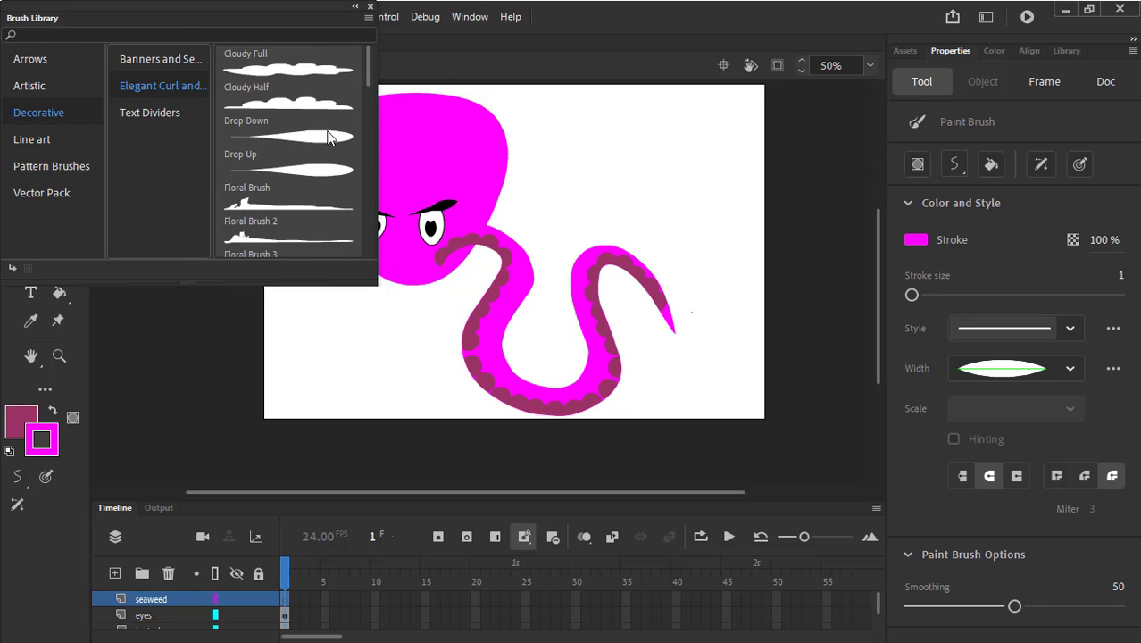
scroll(367, 73, down, 5)
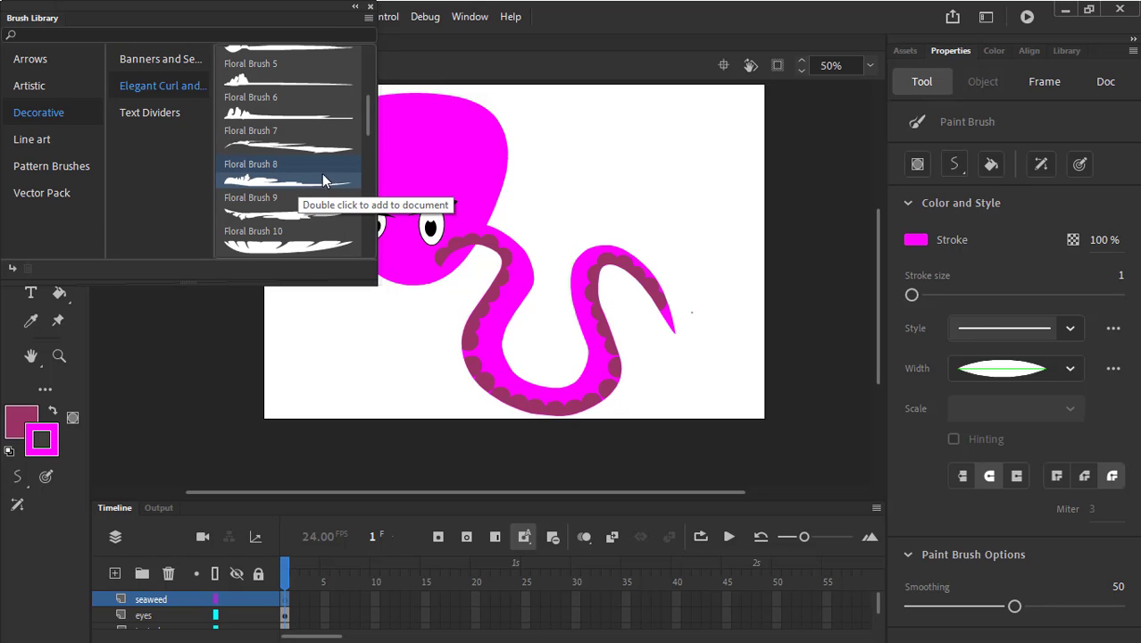
double_click(320, 181)
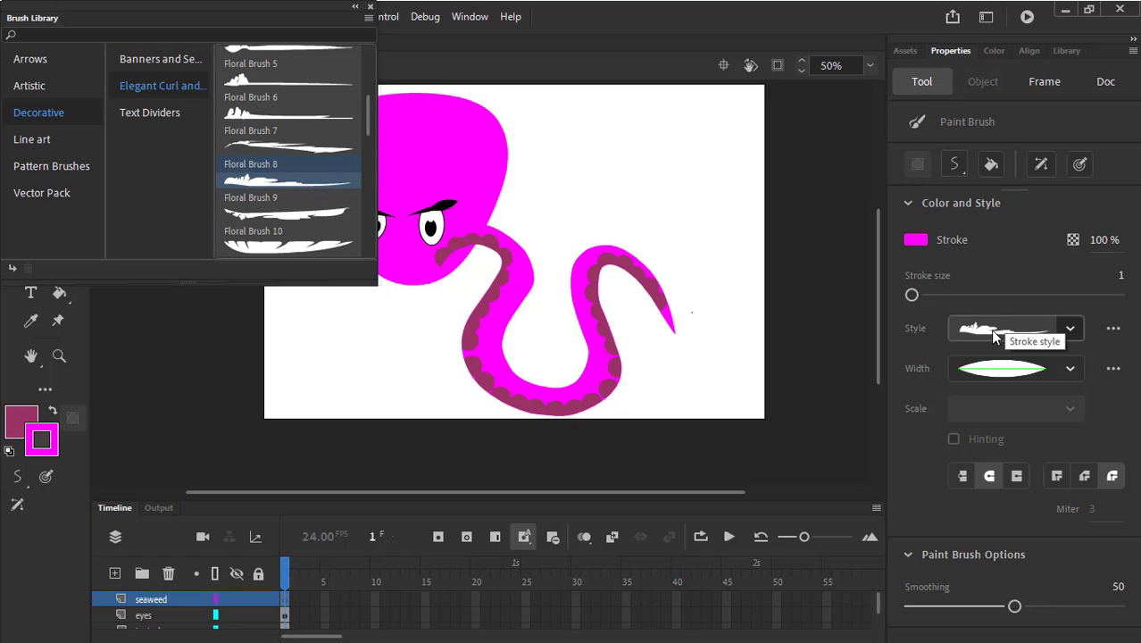
click(370, 8)
Paint a wavy seaweed strand from below the octopus's head up between its eyes with a dark green stroke of size 20
click(916, 239)
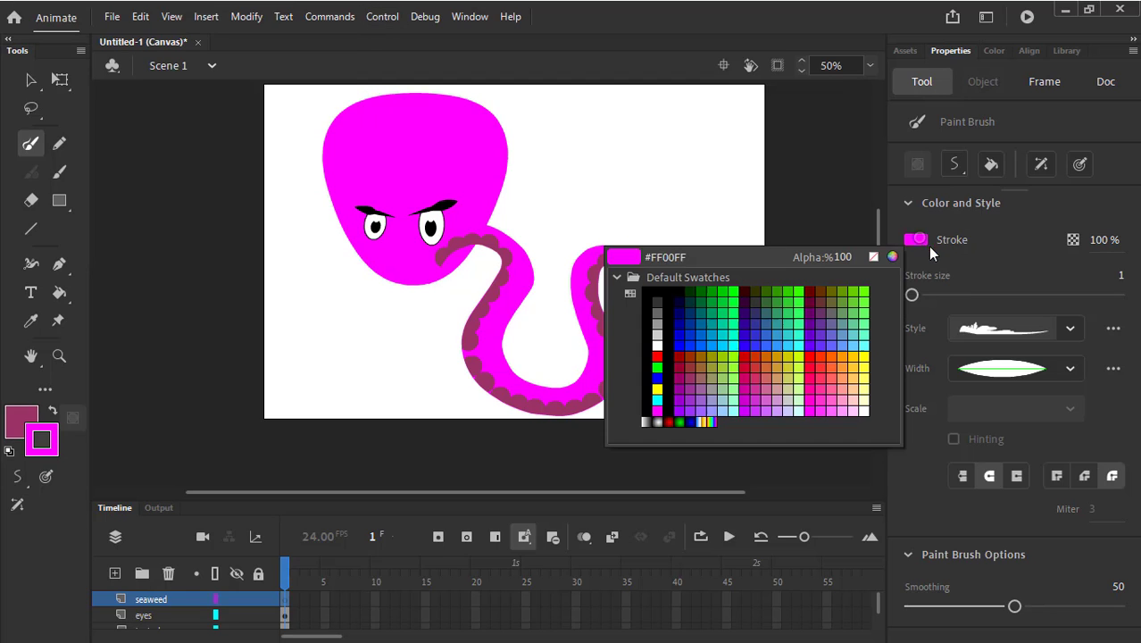
click(706, 290)
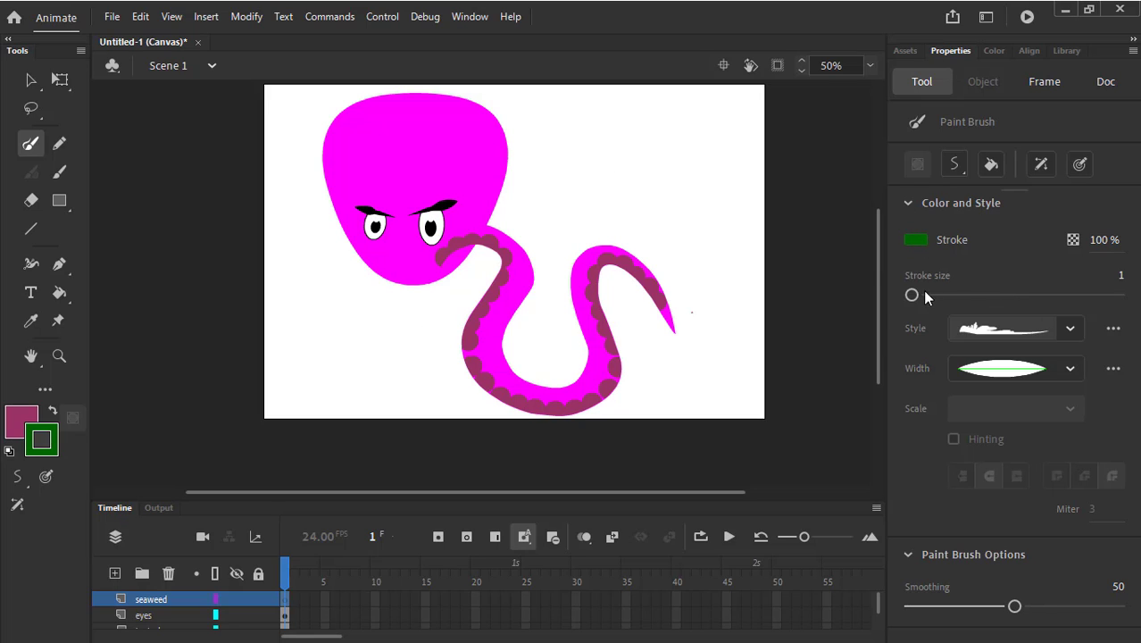
drag(911, 296, 933, 295)
drag(414, 368, 390, 242)
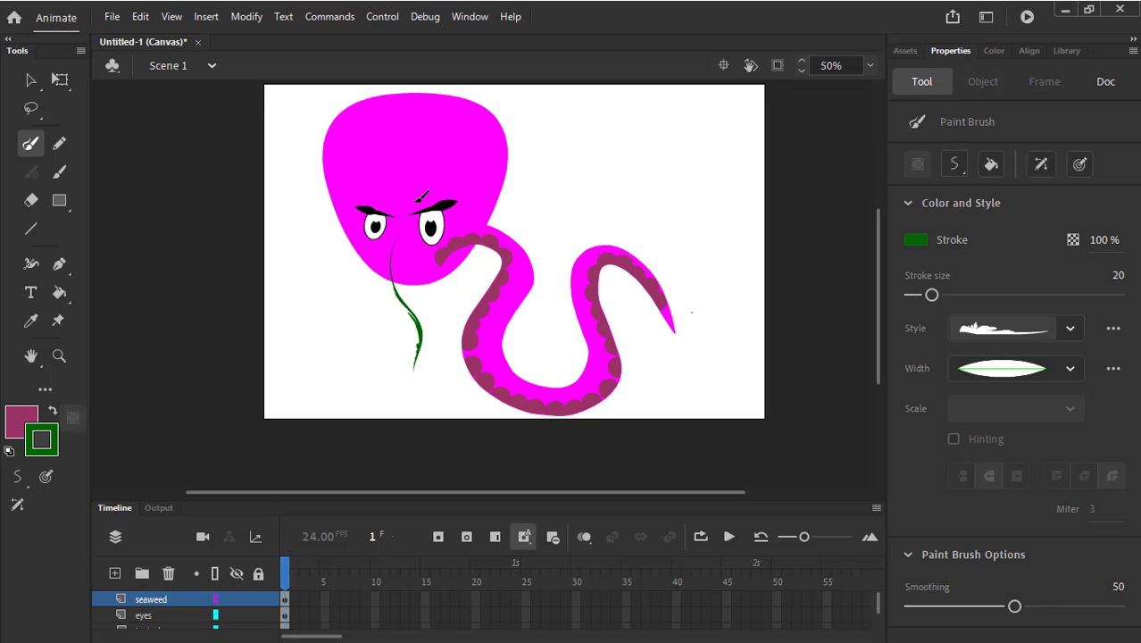
Undo the last seaweed strand, set the stroke size to 51, and repaint a wavy strand from below the head up to the eyes
key(ctrl+z)
scroll(929, 294, up, 5)
scroll(929, 294, down, 1)
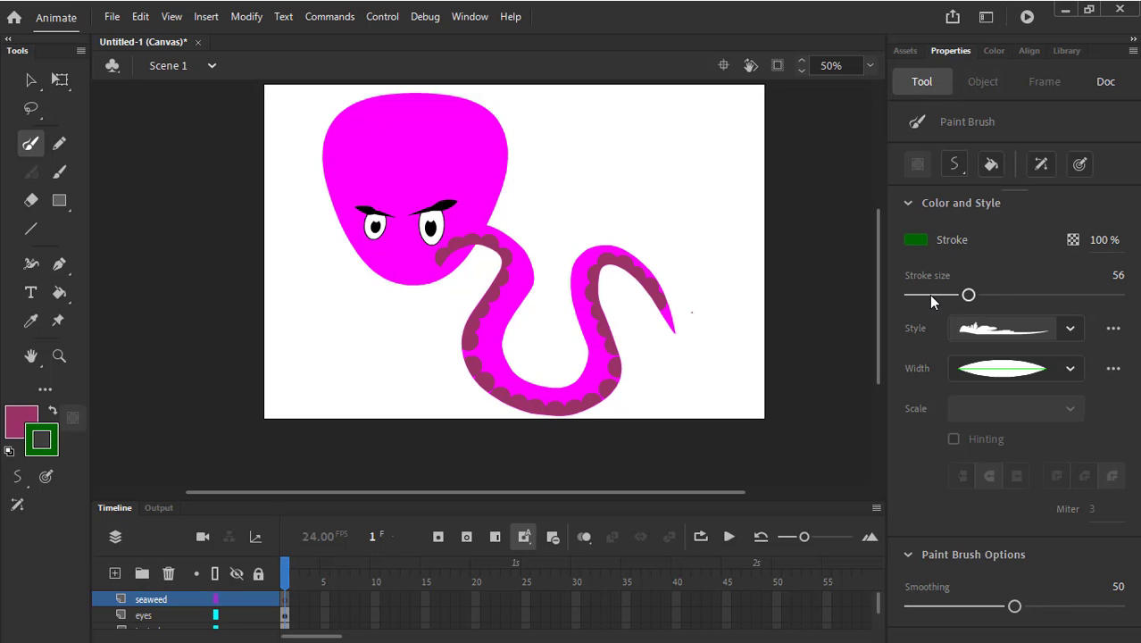
scroll(928, 294, down, 3)
drag(386, 366, 376, 243)
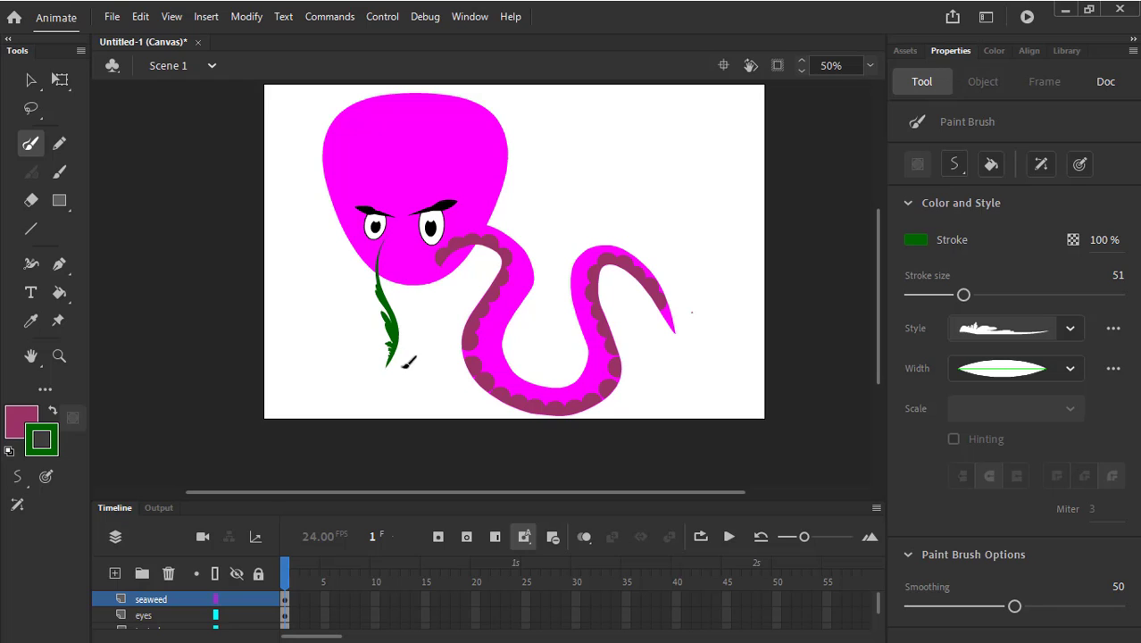
mouse_move(409, 375)
mouse_down()
mouse_move(360, 337)
mouse_move(343, 268)
mouse_up()
drag(379, 375, 445, 277)
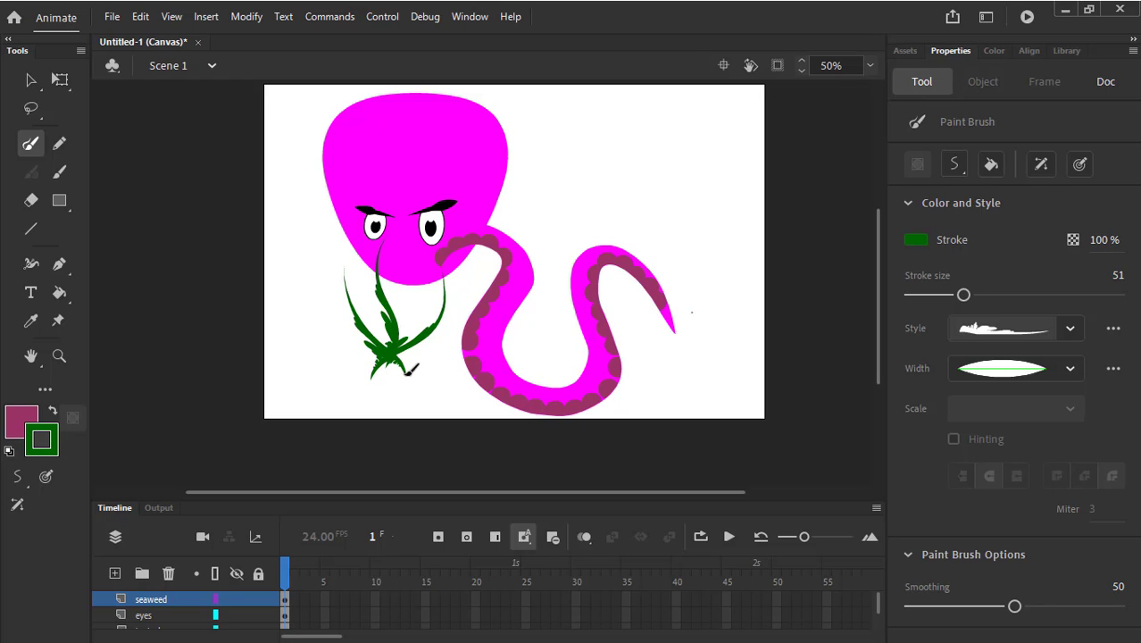
mouse_move(393, 369)
mouse_down()
mouse_move(429, 320)
mouse_move(426, 275)
mouse_up()
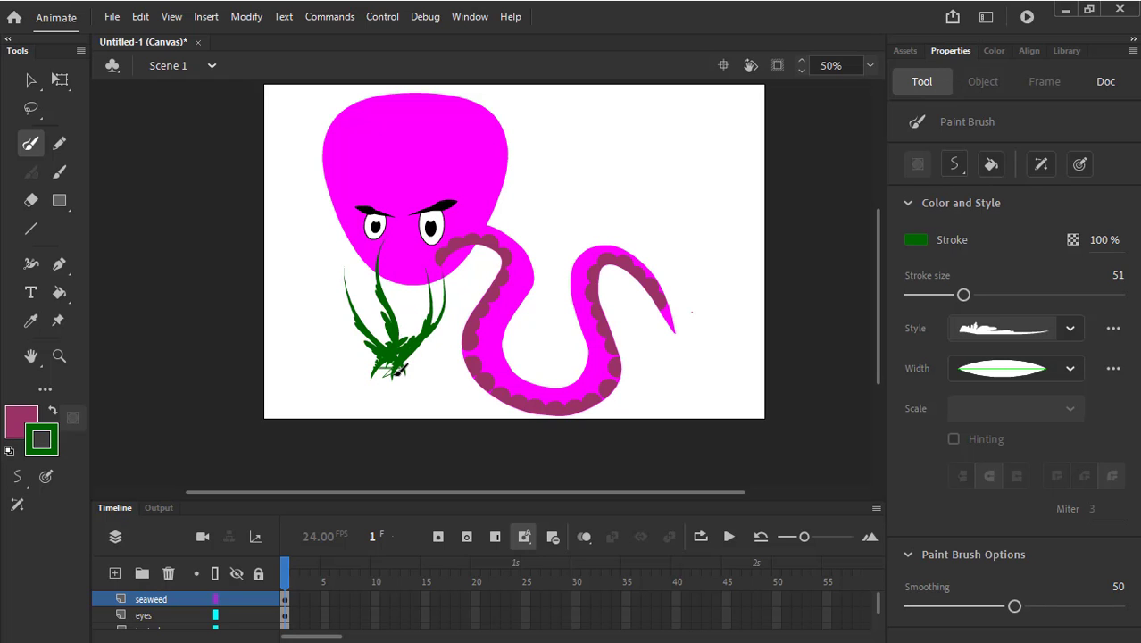
drag(400, 368, 363, 284)
drag(397, 379, 347, 250)
key(ctrl+z)
drag(381, 372, 427, 284)
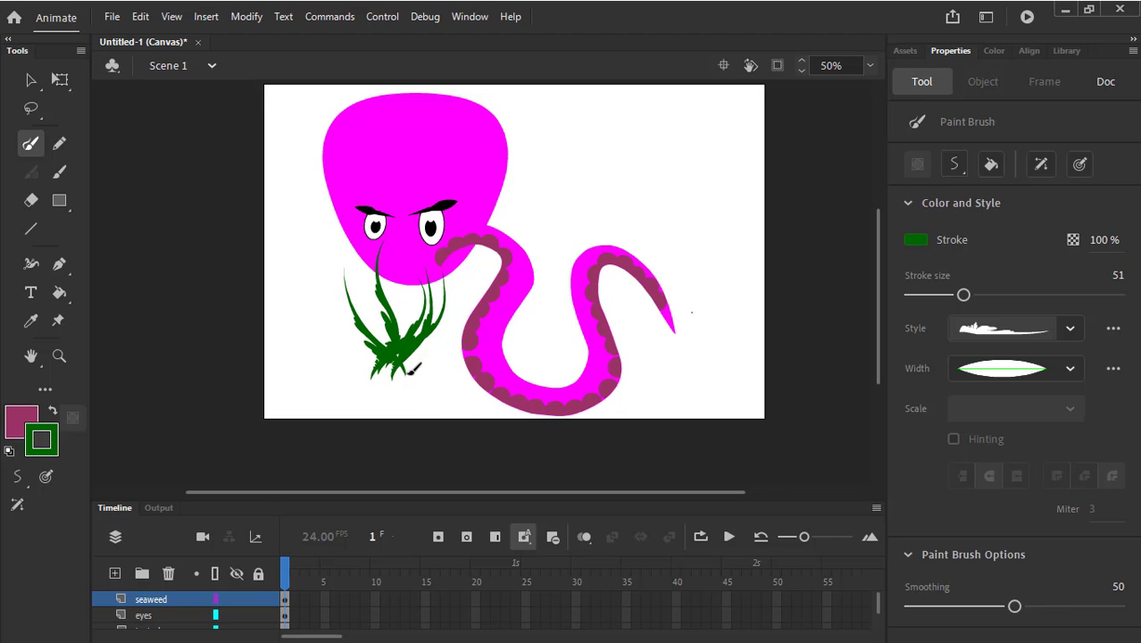
key(ctrl+z)
key(ctrl+z)
key(ctrl+z)
key(ctrl+z)
key(ctrl+z)
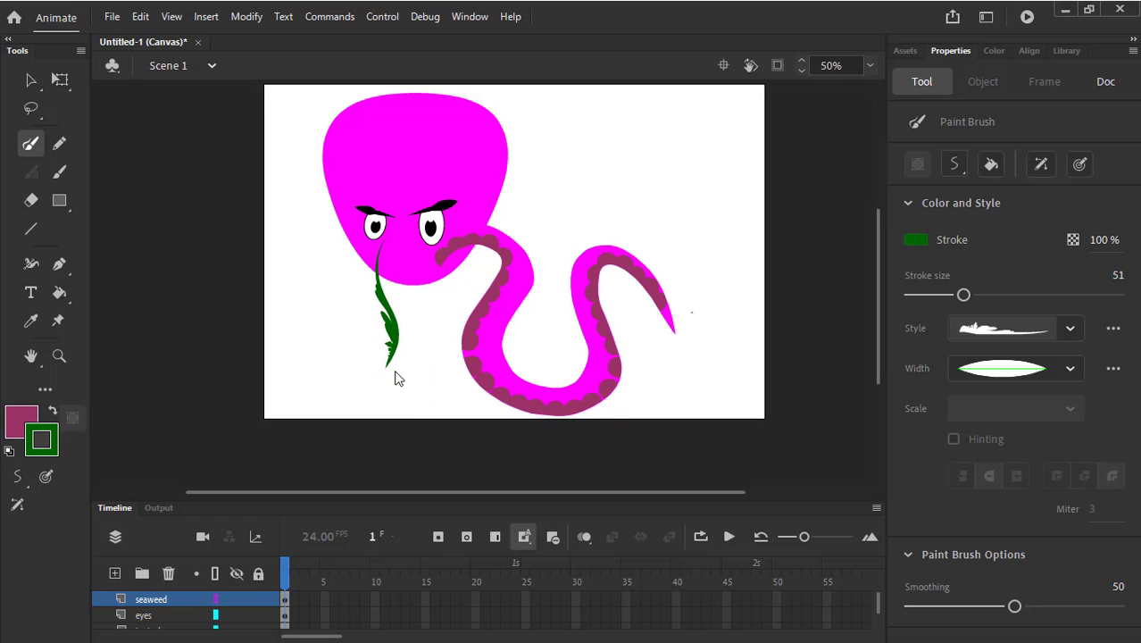
Paint four more curved seaweed strands fanning out to both sides from the base of the first strand
mouse_move(407, 366)
mouse_down()
mouse_move(344, 339)
mouse_move(308, 268)
mouse_up()
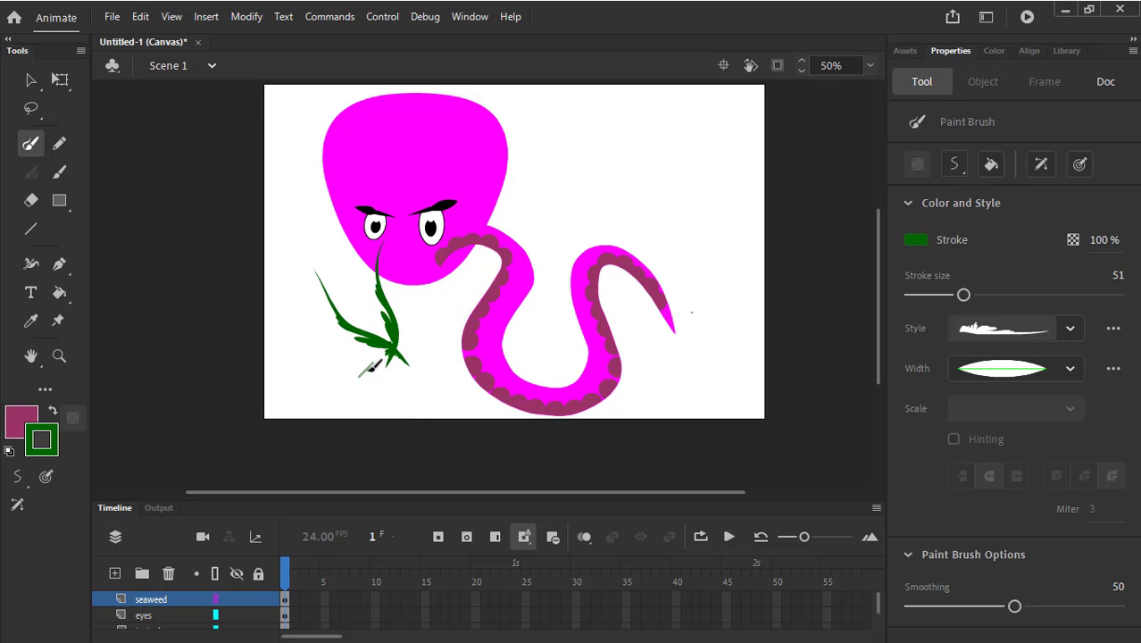
drag(383, 350, 446, 272)
mouse_move(368, 364)
mouse_down()
mouse_move(446, 305)
mouse_move(462, 246)
mouse_up()
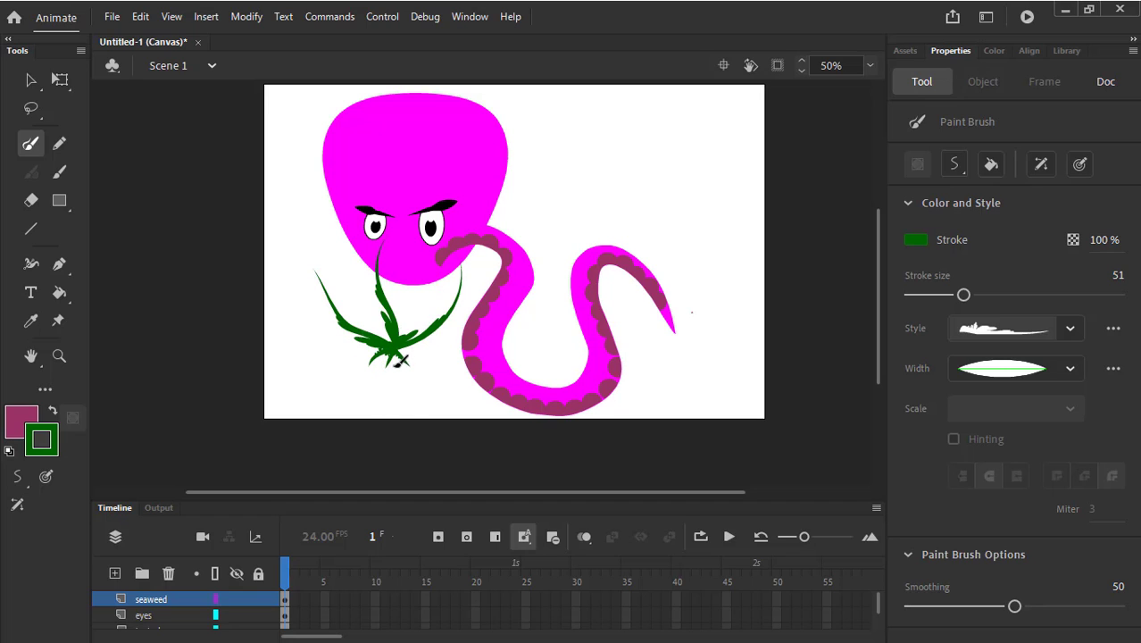
drag(401, 361, 439, 241)
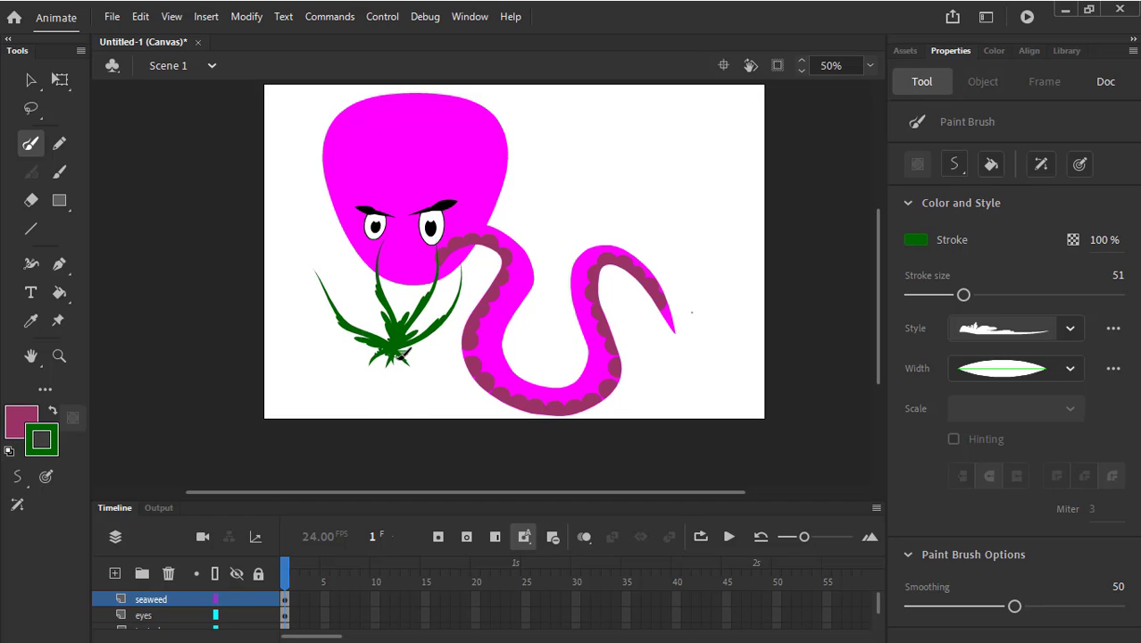
drag(399, 354, 348, 282)
key(ctrl+z)
mouse_move(403, 366)
mouse_down()
mouse_move(345, 286)
mouse_move(353, 243)
mouse_up()
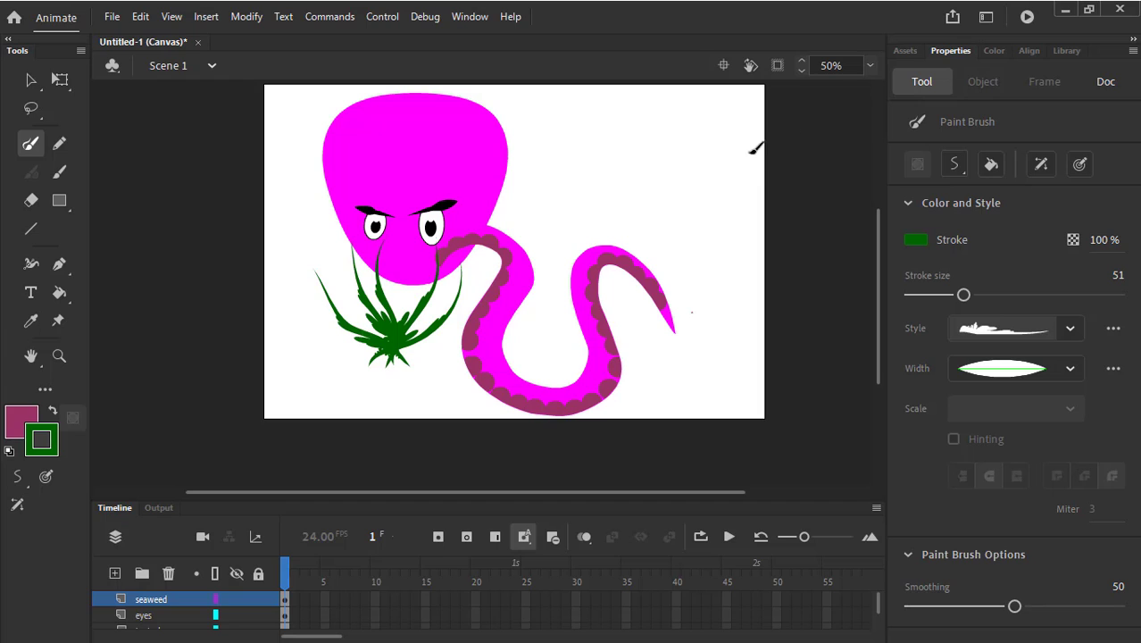
Switch to the Pencil tool with a stroke size of 2, then draw and undo two trial lines in the blank area
drag(623, 216, 594, 270)
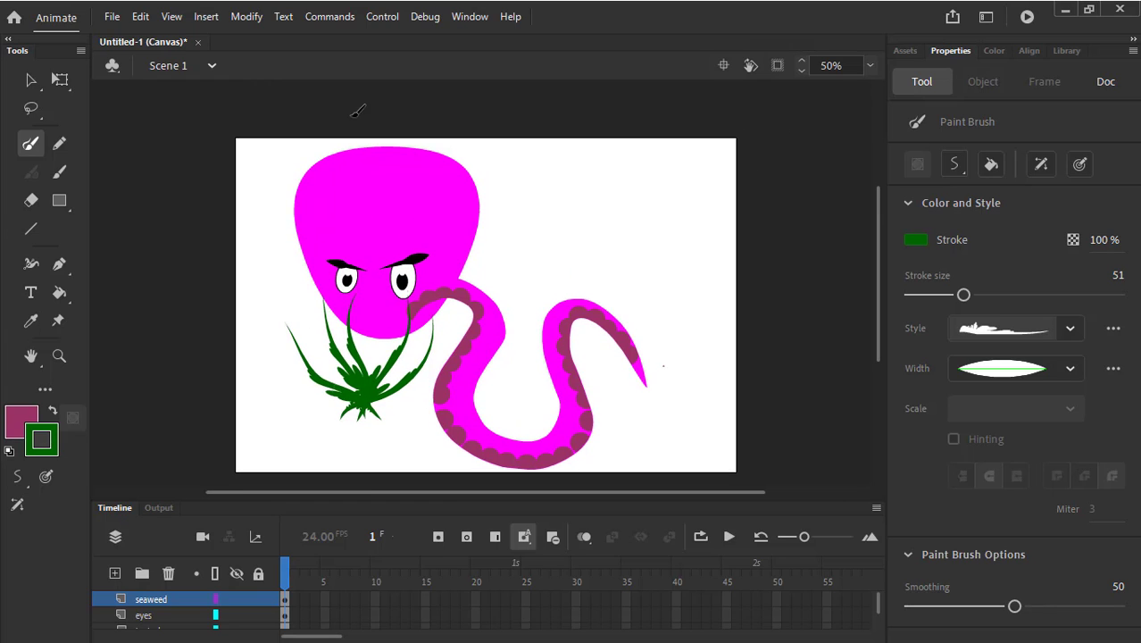
click(60, 146)
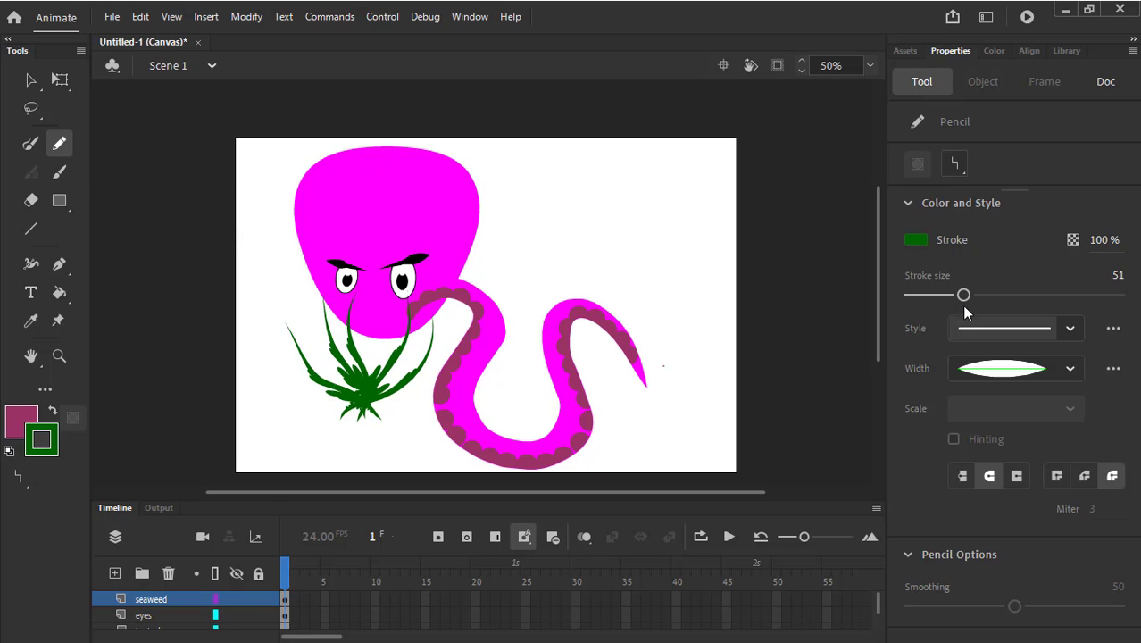
drag(961, 295, 911, 296)
drag(543, 181, 648, 189)
drag(553, 186, 663, 197)
key(ctrl+z)
key(ctrl+z)
Set the Pencil's stroke width profile to the flat, constant-width shape
click(1070, 373)
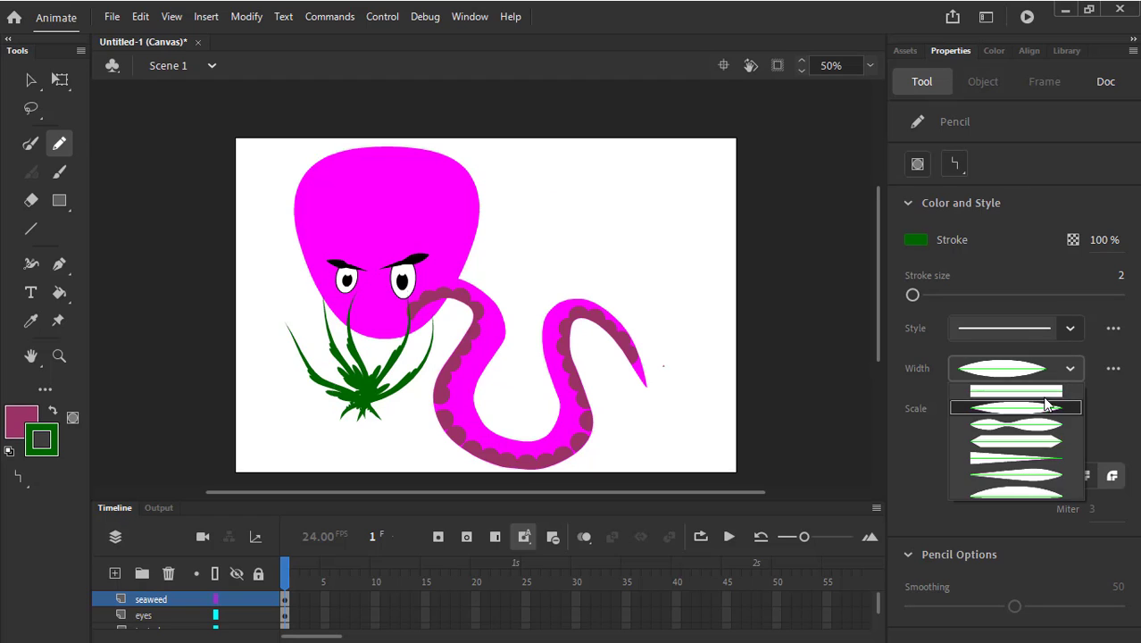
click(1041, 375)
click(1060, 374)
click(1034, 396)
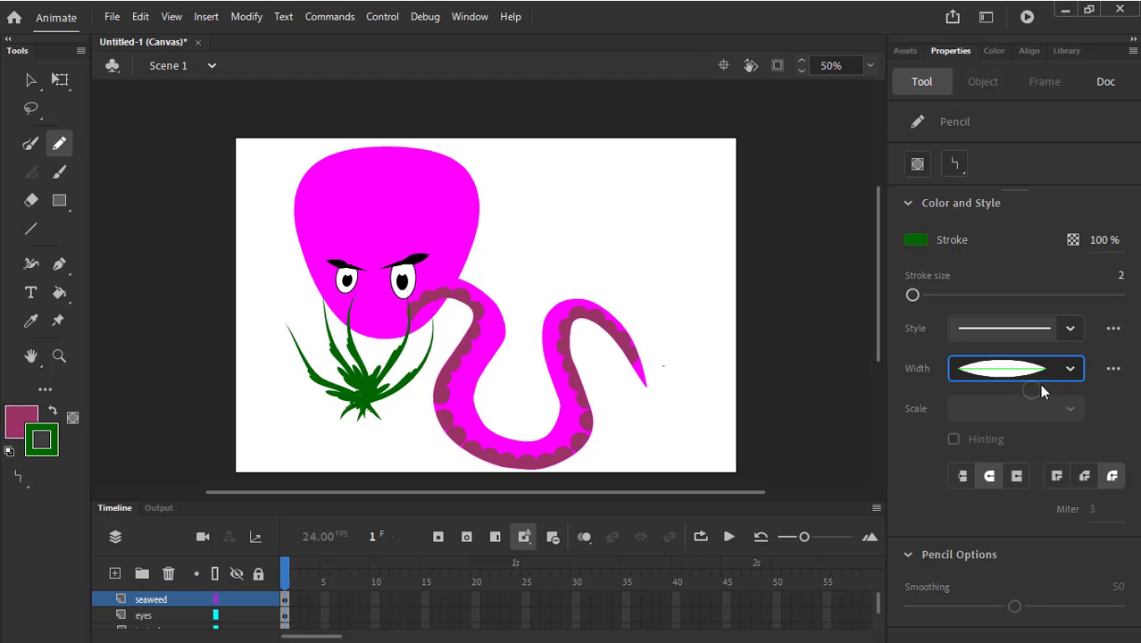
click(1074, 375)
click(1043, 399)
click(1075, 378)
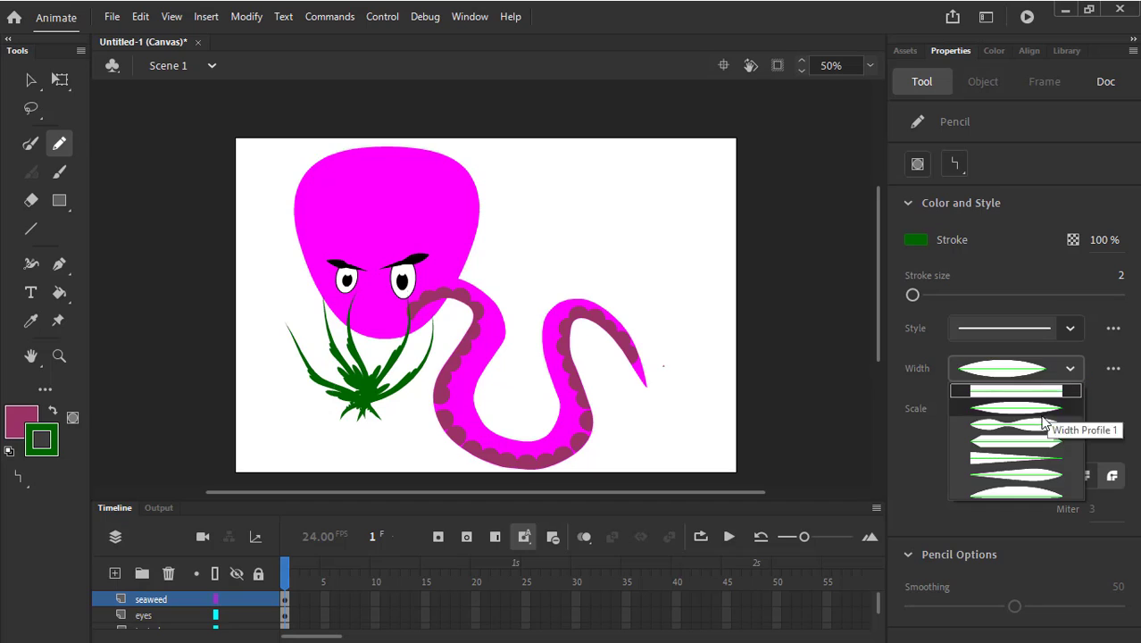
click(1061, 389)
click(1069, 370)
click(1028, 393)
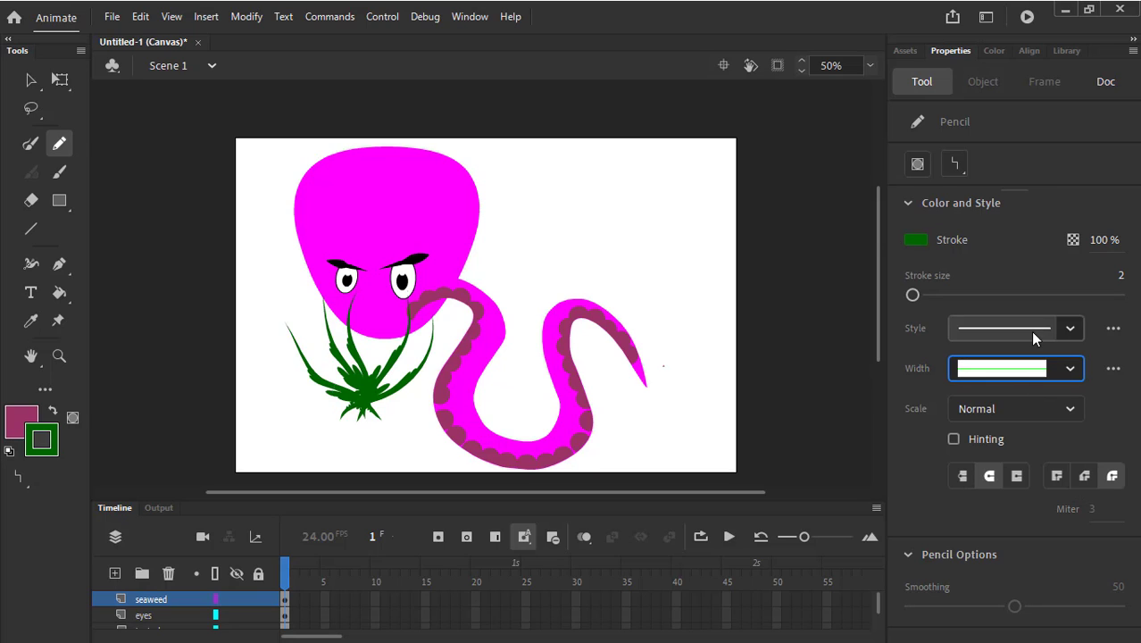
Draw four stacked horizontal pencil lines in the blank area to the right of the octopus's head
drag(530, 191, 656, 191)
drag(541, 208, 659, 208)
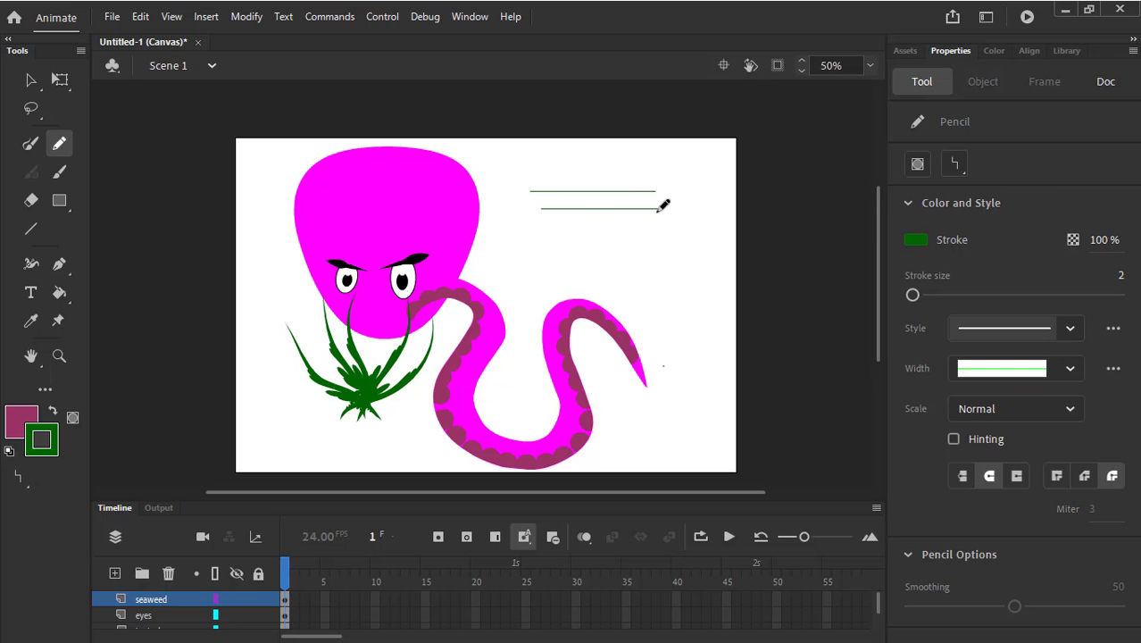
drag(535, 228, 655, 227)
drag(537, 247, 648, 247)
mouse_move(555, 166)
mouse_down()
mouse_move(548, 281)
mouse_move(571, 270)
mouse_up()
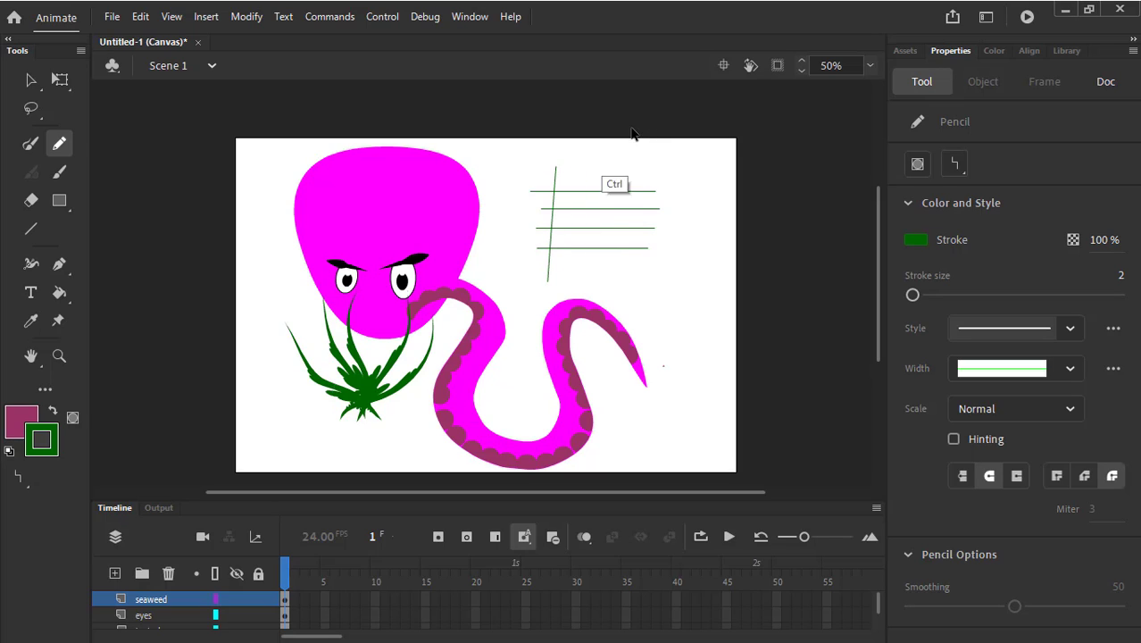
key(ctrl+z)
key(ctrl+z)
drag(524, 193, 517, 227)
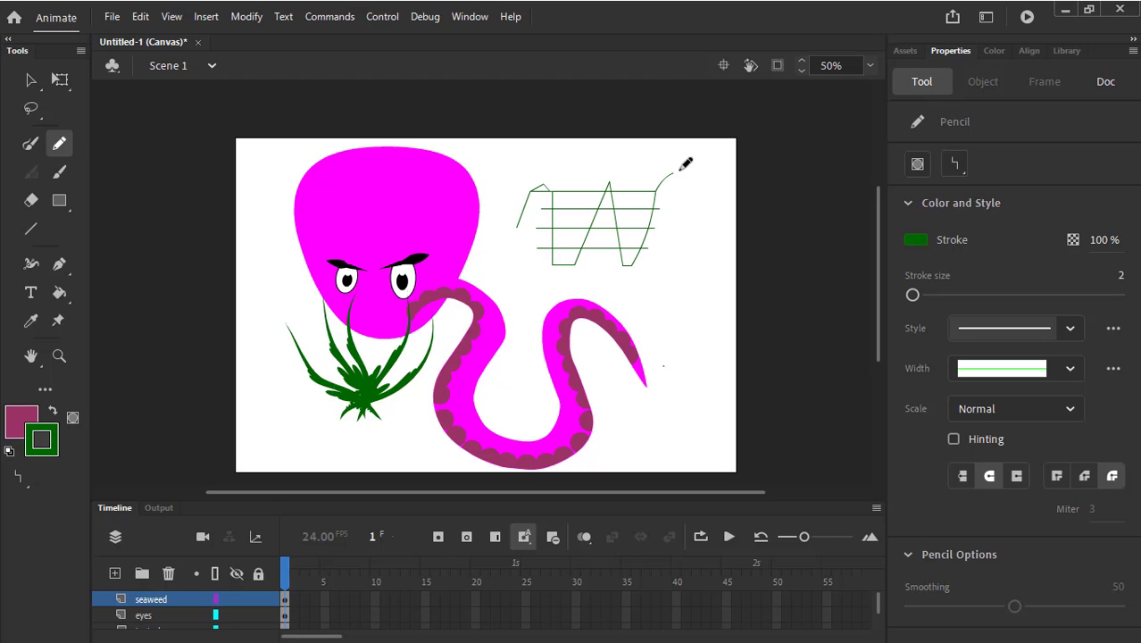
key(ctrl+z)
Set the Pencil mode to Smooth and draw a wavy line up and down across the four horizontal lines
click(954, 166)
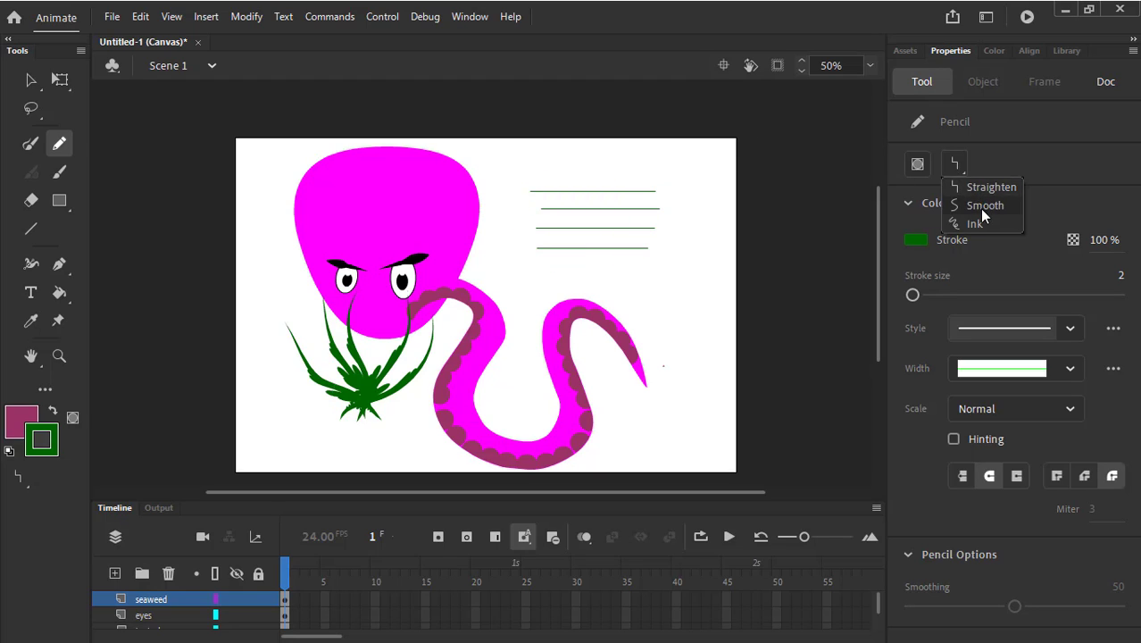
click(982, 206)
mouse_move(551, 230)
mouse_down()
mouse_move(561, 266)
mouse_move(577, 187)
mouse_move(602, 178)
mouse_move(600, 241)
mouse_move(618, 259)
mouse_move(624, 192)
mouse_move(643, 187)
mouse_move(662, 271)
mouse_up()
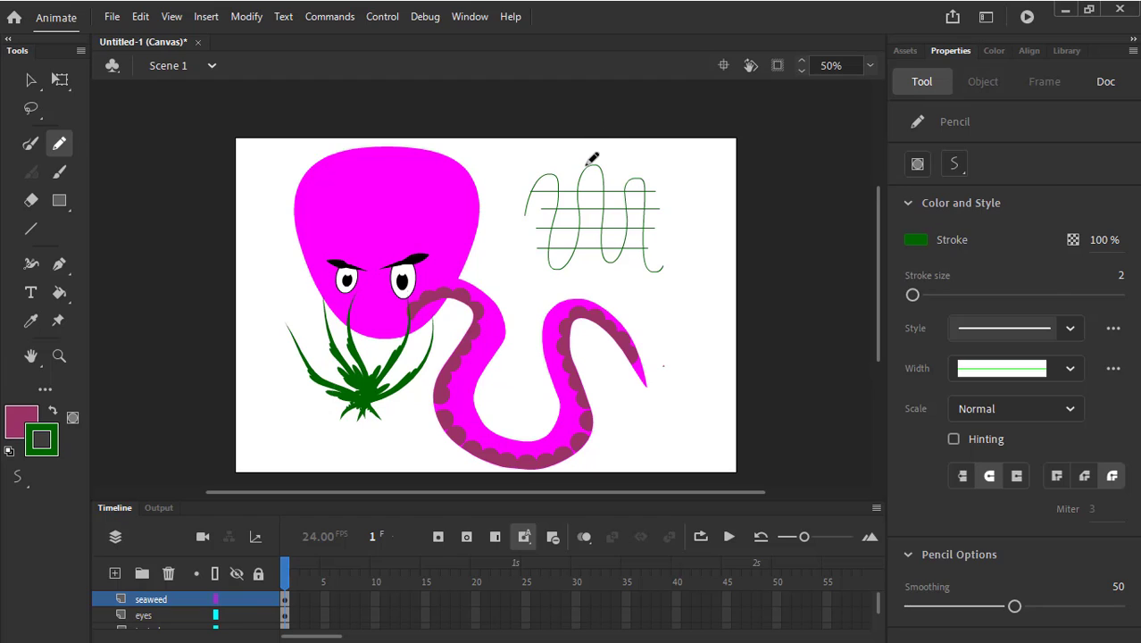
Select the drawing of lines and wave and create an Art Brush from it with Stretch to fit stroke length
key(b)
key(v)
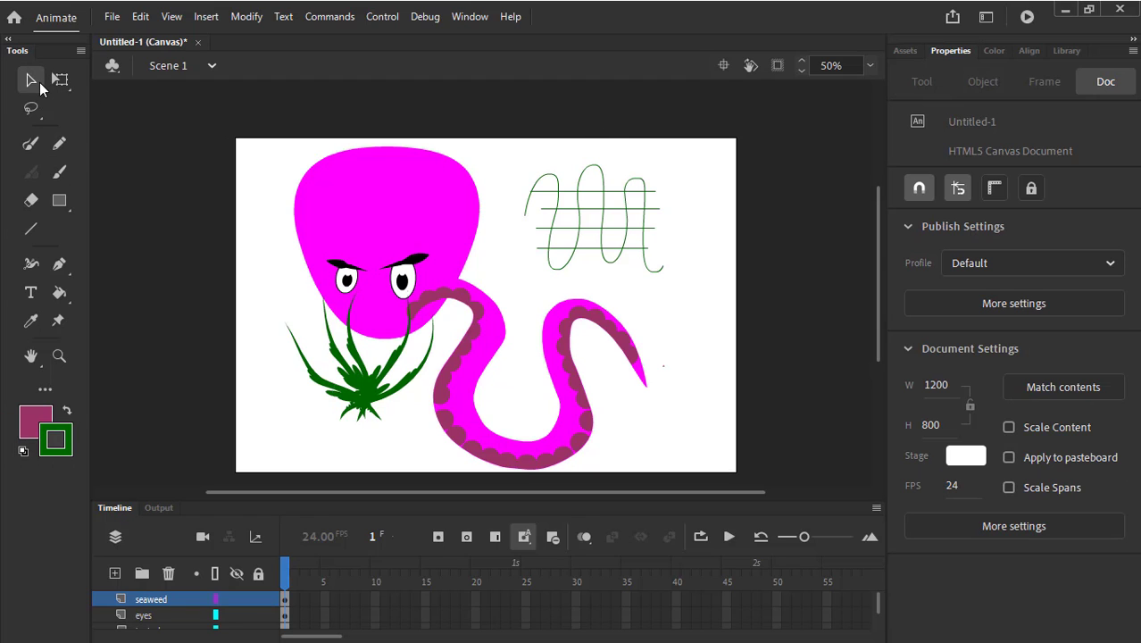
mouse_move(498, 153)
mouse_down()
mouse_move(678, 250)
mouse_move(710, 285)
mouse_up()
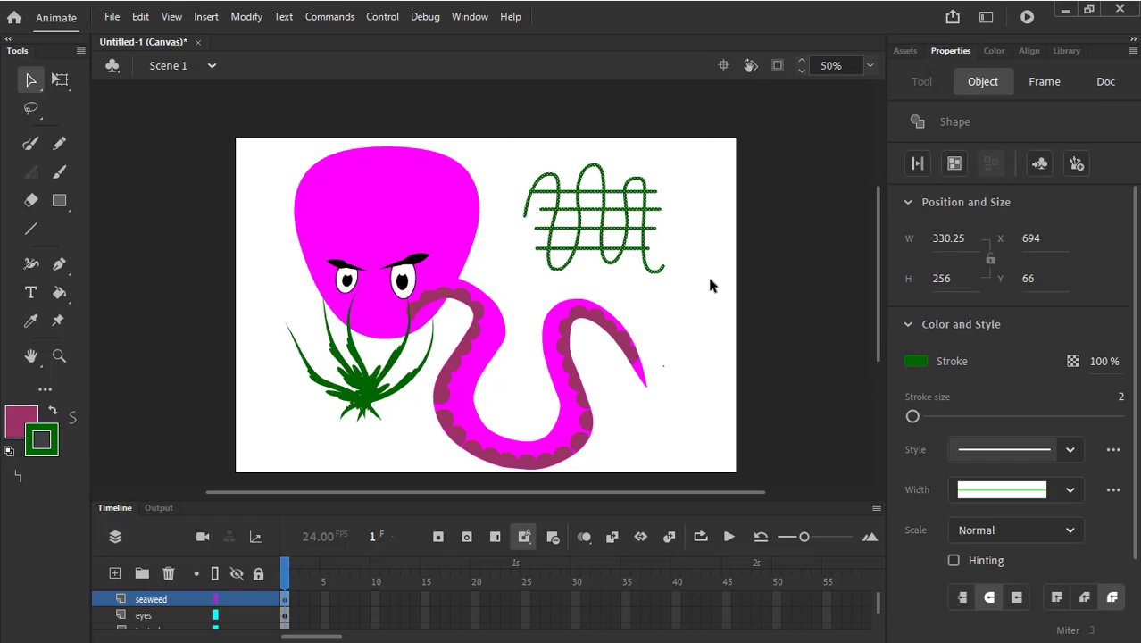
click(1077, 166)
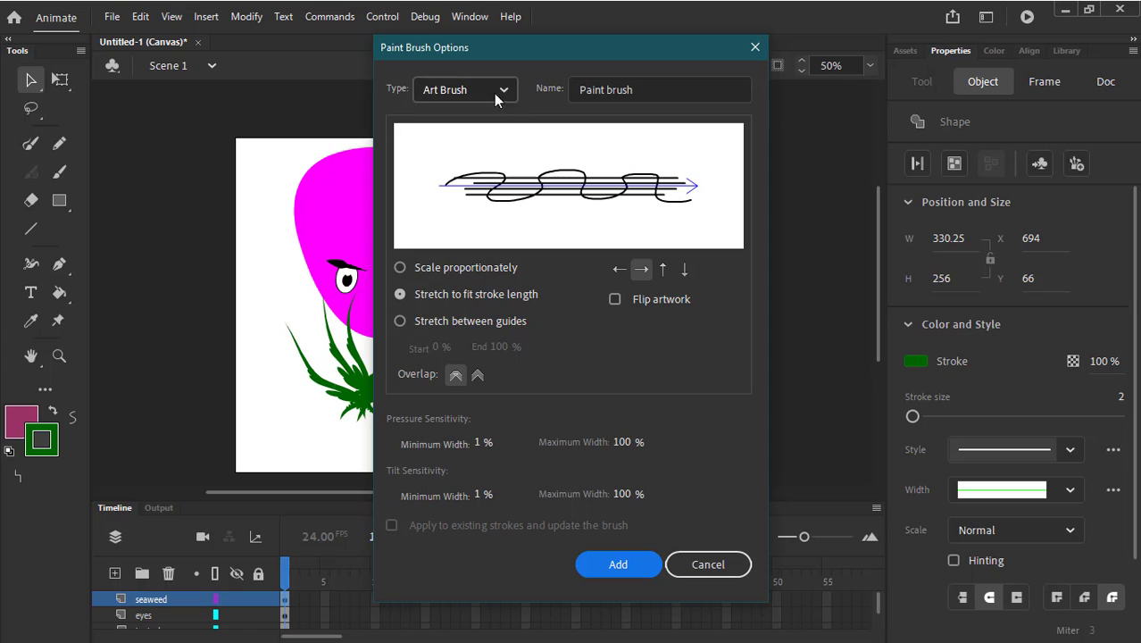
click(607, 564)
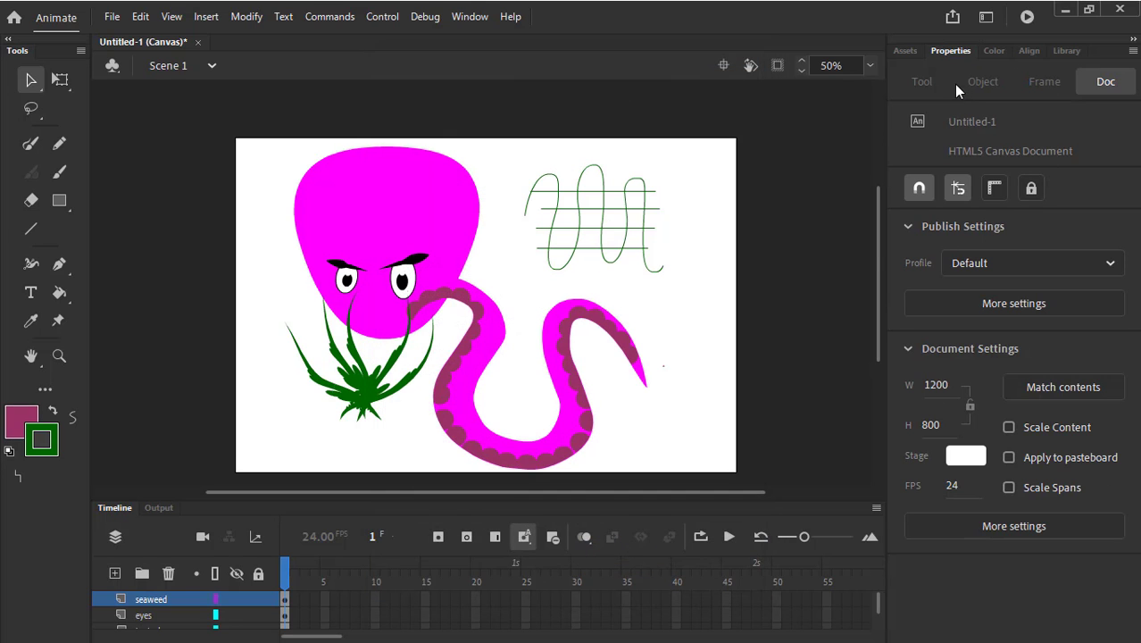
Switch to the Paint Brush with the new line-pattern style, set its stroke size to 37, and undo the vertical trial strokes
click(29, 144)
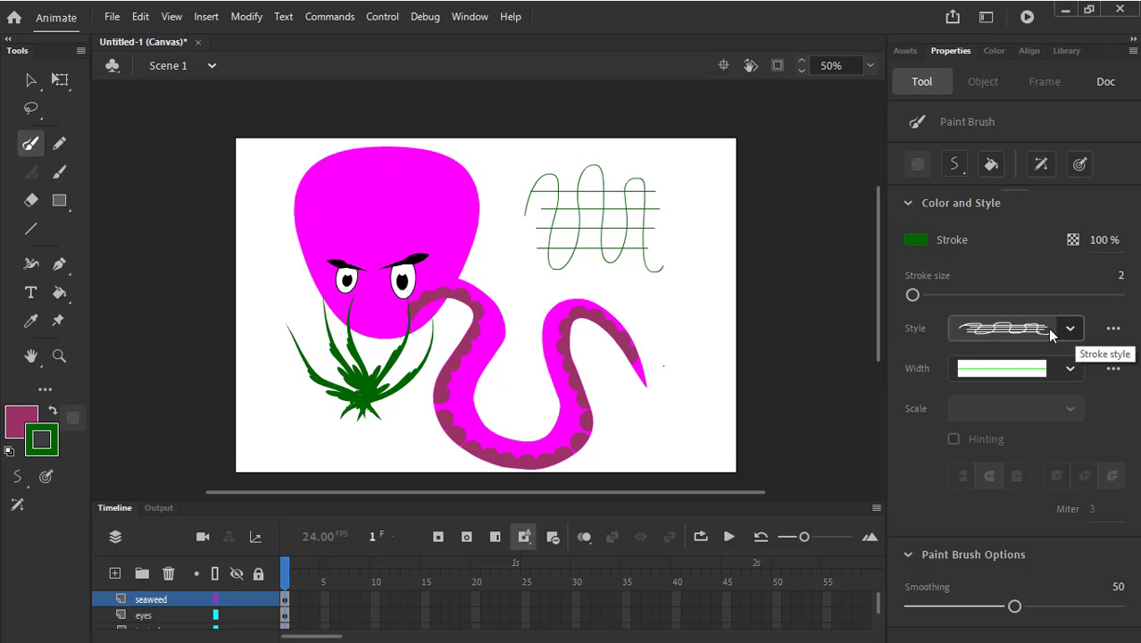
drag(681, 167, 677, 357)
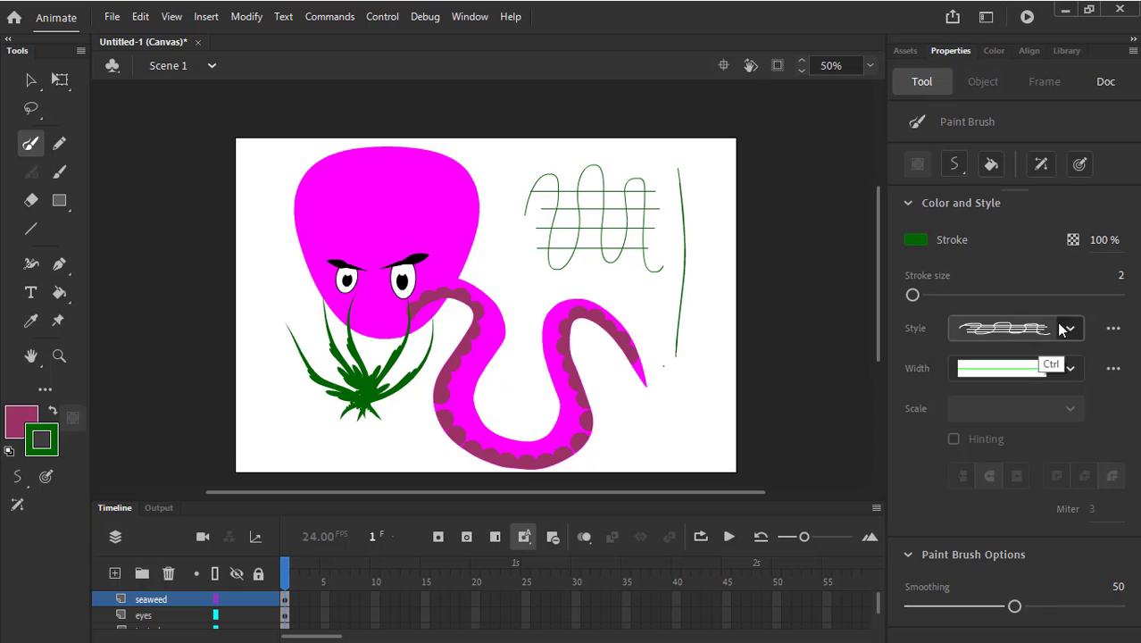
key(ctrl+z)
scroll(919, 299, up, 10)
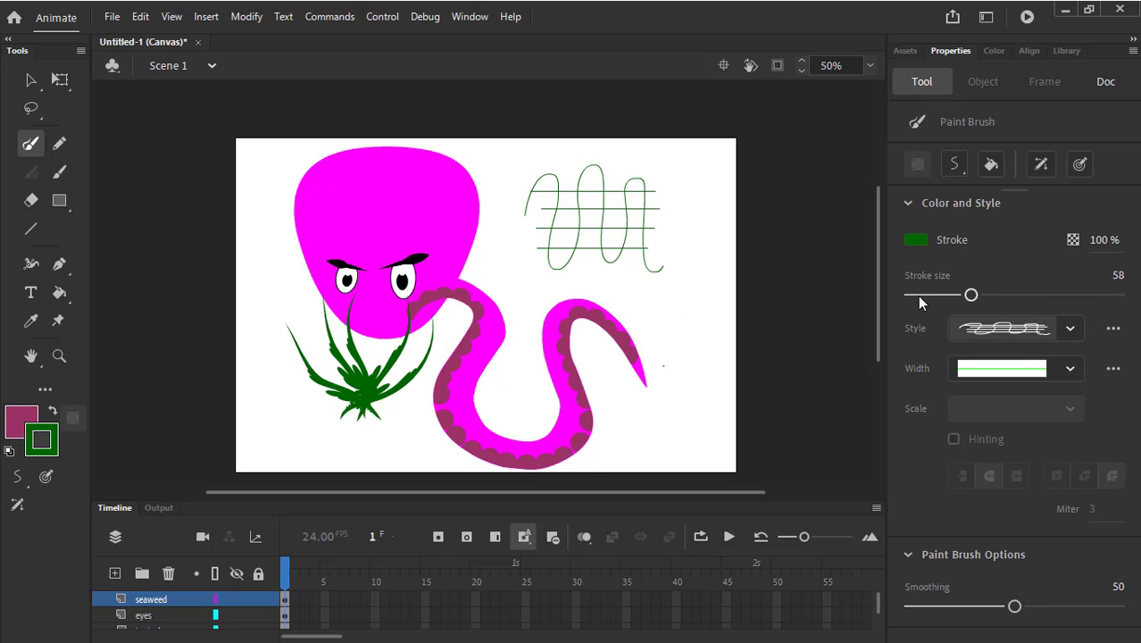
scroll(917, 295, down, 5)
mouse_move(668, 161)
mouse_down()
mouse_move(696, 214)
mouse_move(687, 376)
mouse_up()
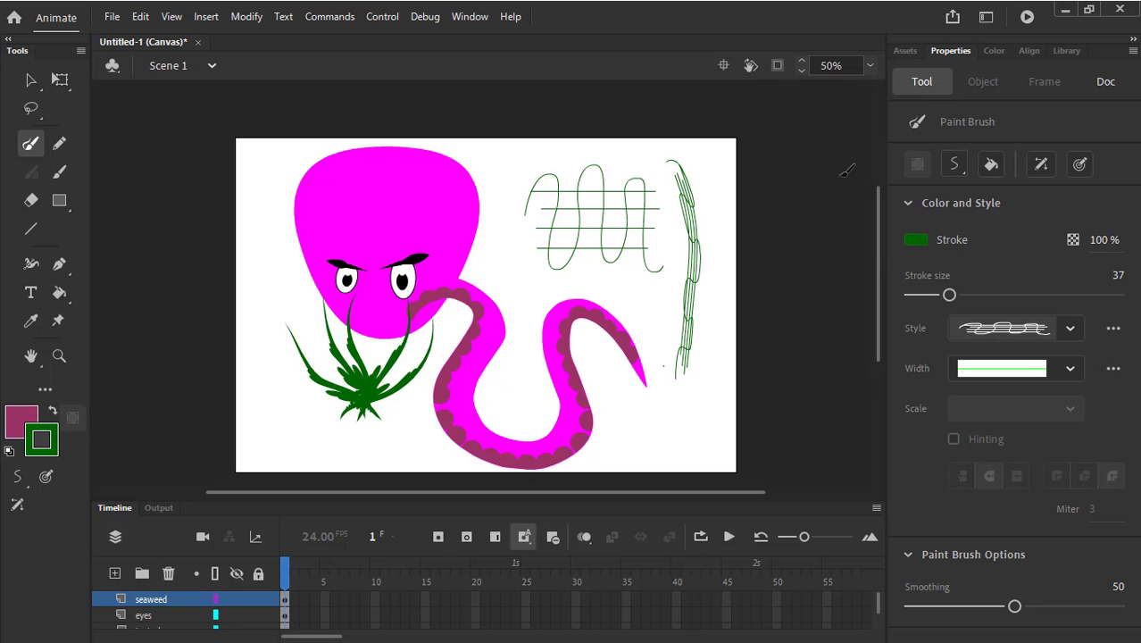
key(ctrl+z)
Paint line-pattern strokes of varying lengths above and across the pencil drawing and down the stage's right side
mouse_move(522, 159)
mouse_down()
mouse_move(676, 157)
mouse_move(695, 172)
mouse_move(706, 230)
mouse_move(682, 300)
mouse_move(707, 338)
mouse_move(643, 460)
mouse_up()
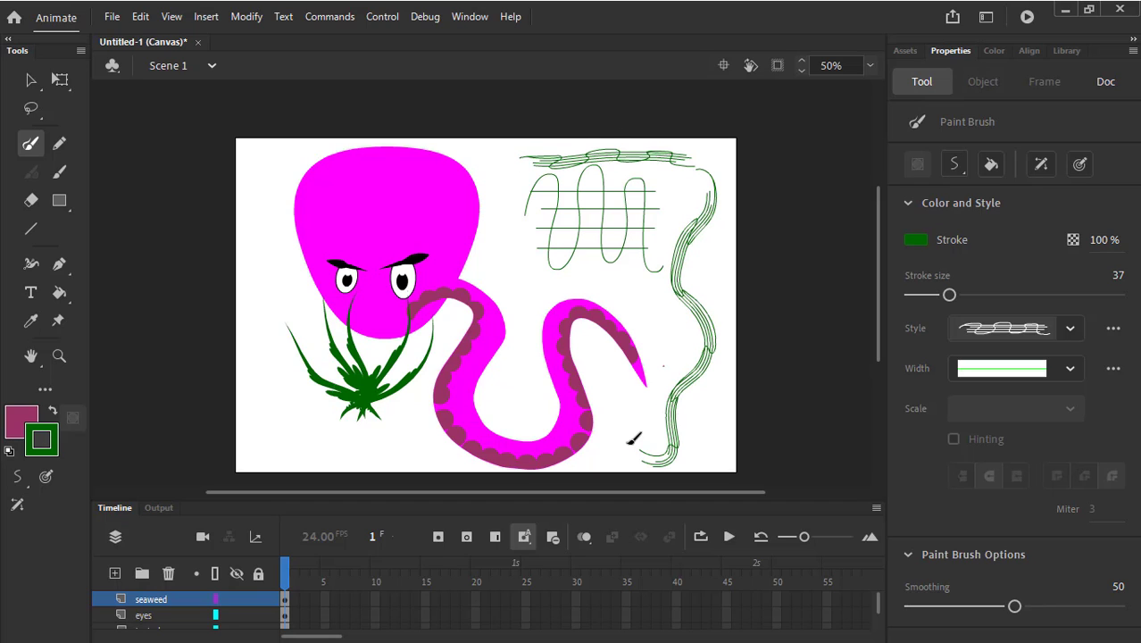
key(ctrl+z)
drag(531, 223, 660, 230)
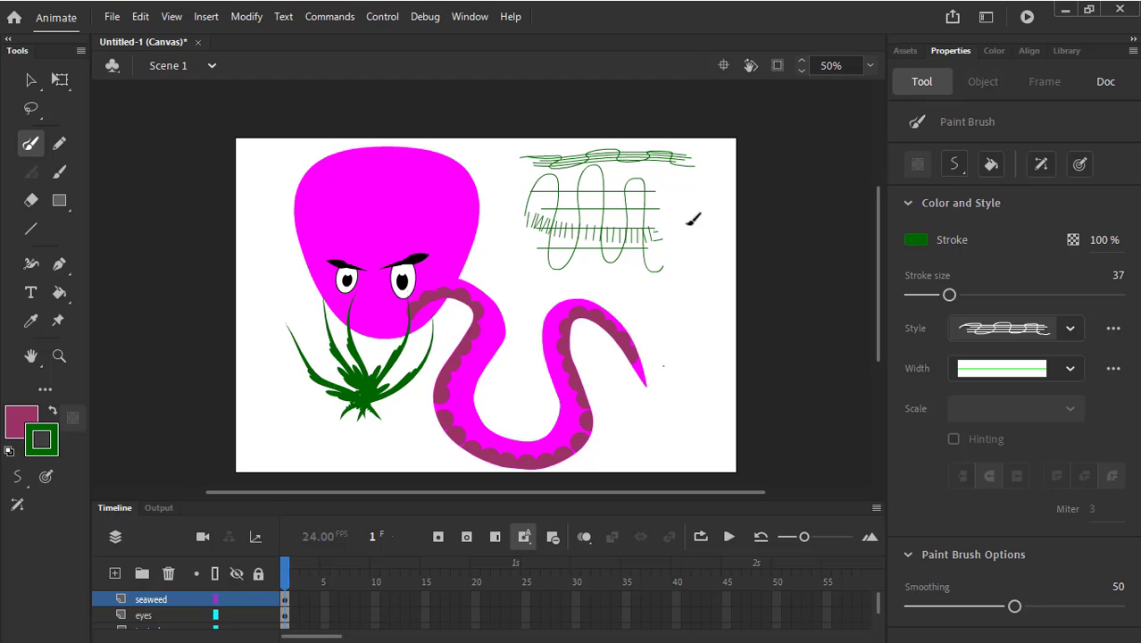
mouse_move(667, 184)
mouse_down()
mouse_move(694, 314)
mouse_move(672, 338)
mouse_move(690, 363)
mouse_move(643, 392)
mouse_move(675, 441)
mouse_up()
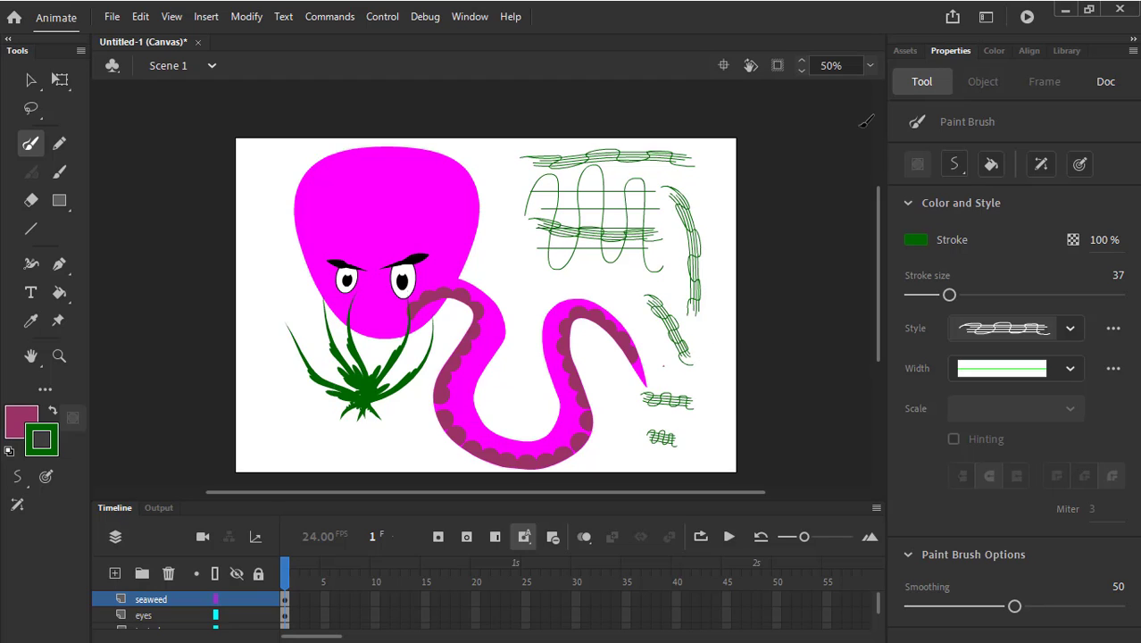
Examine the short and long line-pattern strokes up close at 200% beside the pencil drawing
click(869, 65)
click(900, 191)
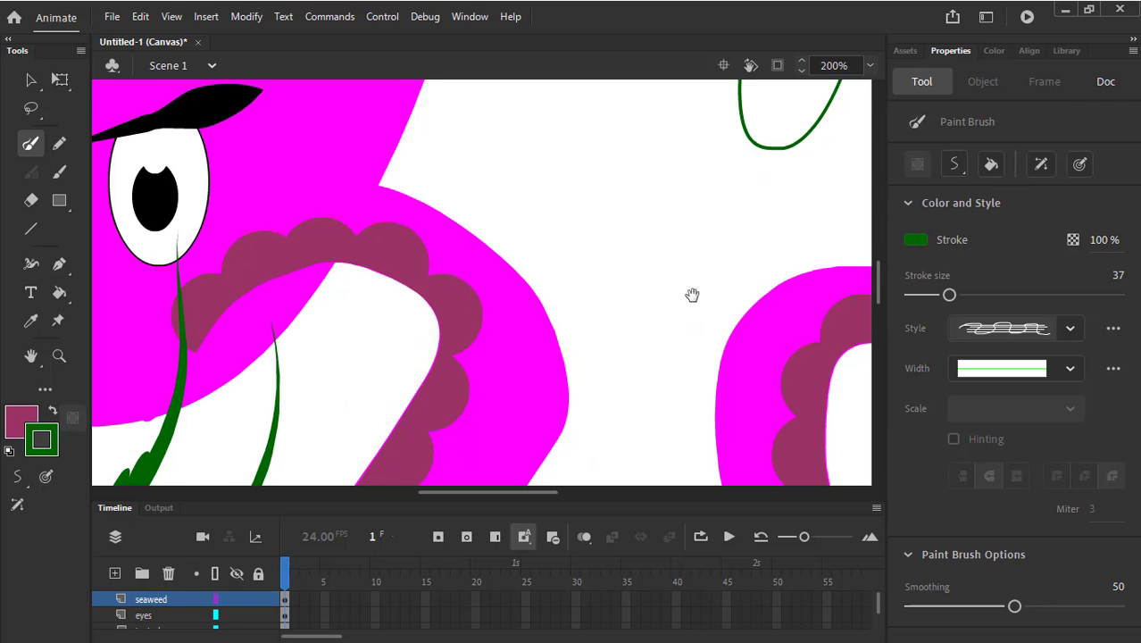
drag(692, 294, 661, 214)
drag(567, 125, 727, 116)
drag(803, 183, 703, 314)
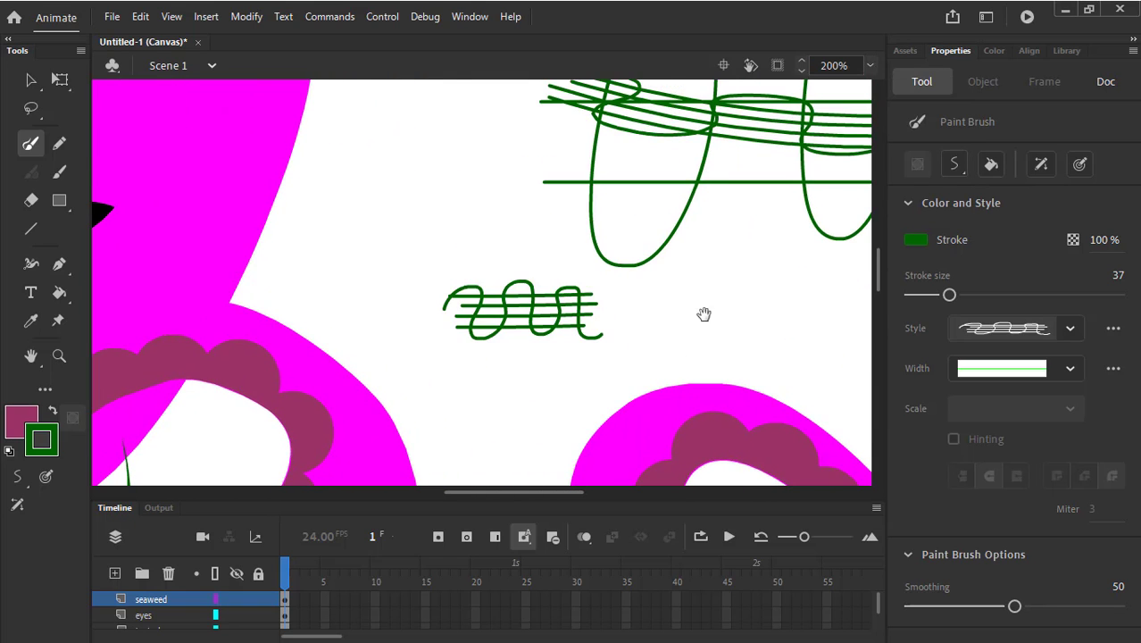
drag(780, 209, 672, 358)
click(871, 66)
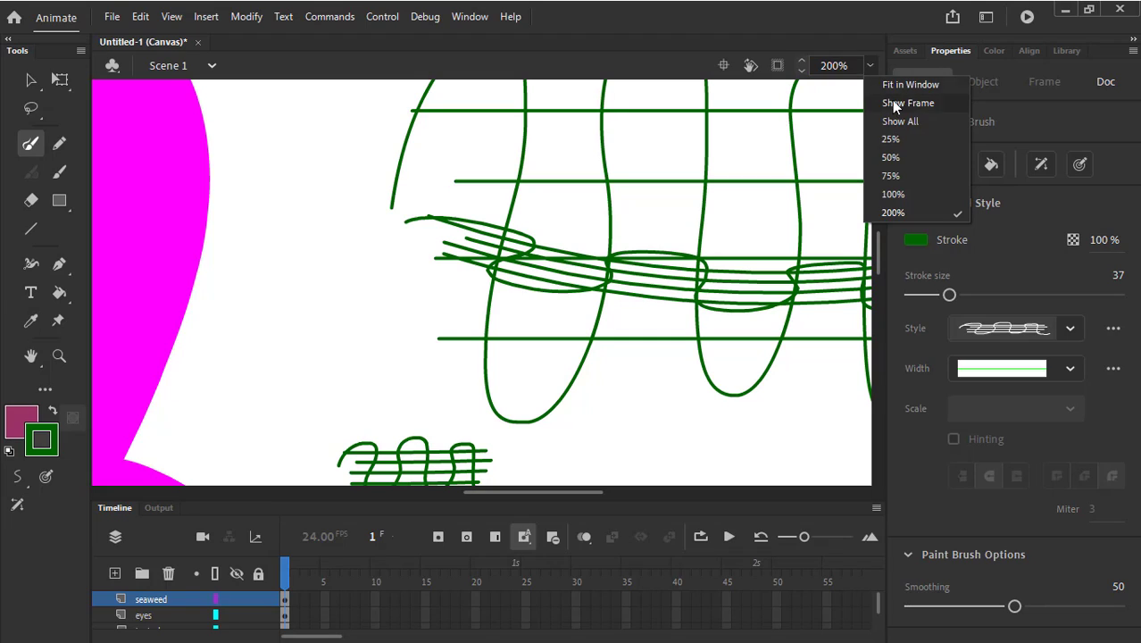
click(925, 140)
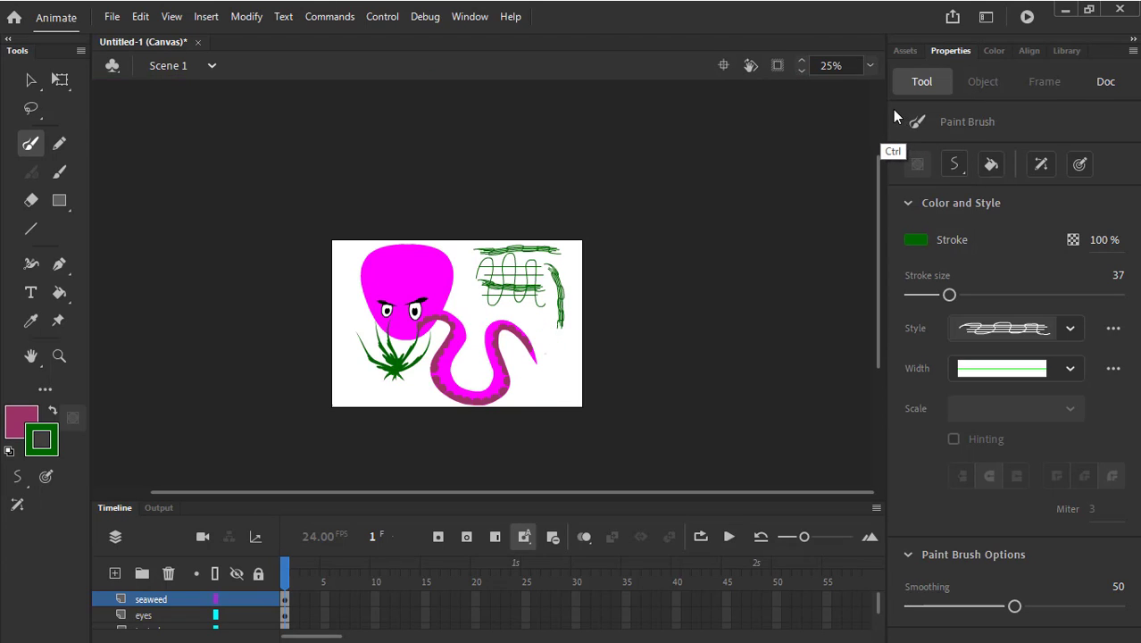
Undo the line-pattern brush strokes and the pencil drawing of lines and wave until that area is empty
key(ctrl+z)
key(ctrl+z)
key(ctrl+z)
key(ctrl+z)
key(ctrl+z)
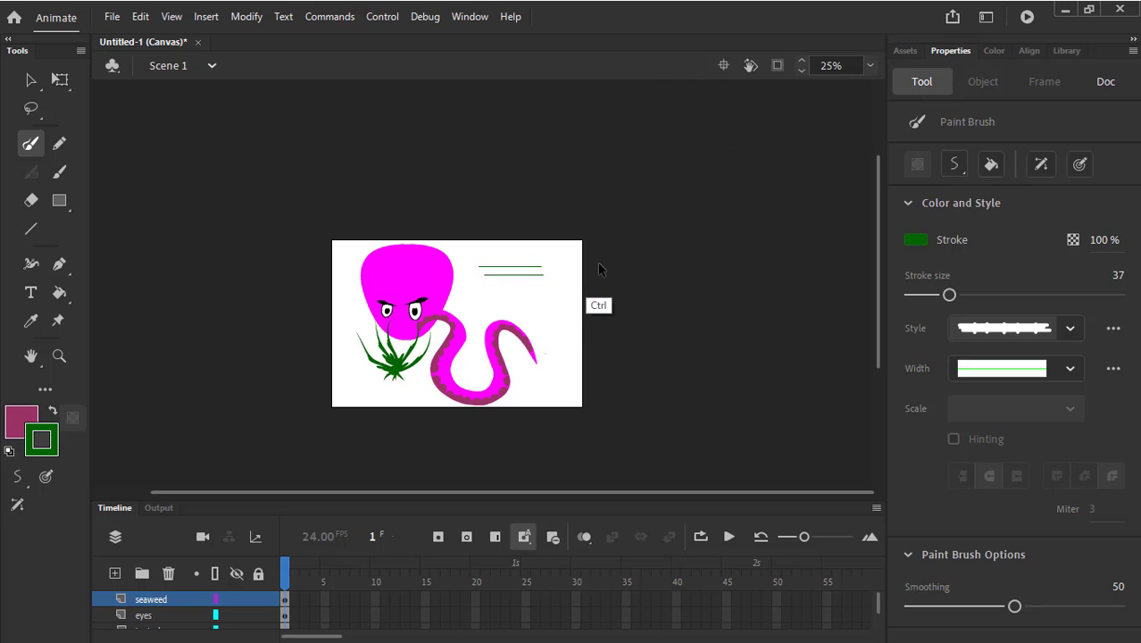
Move the tentacle1 instance slightly up and to the right, to about X 558, Y 157
click(870, 65)
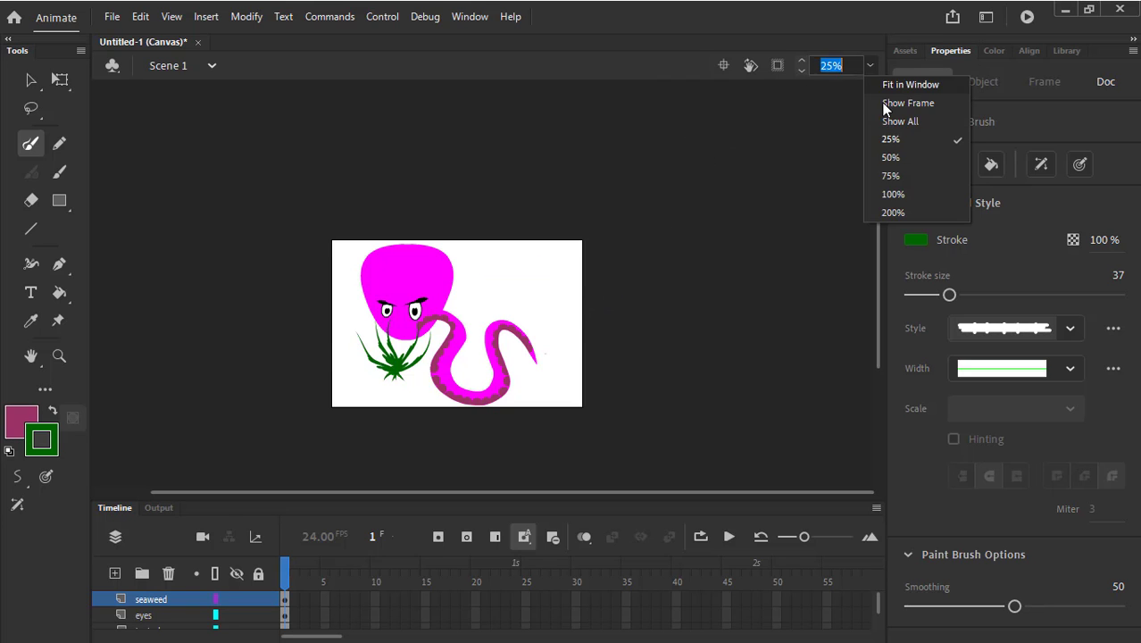
click(920, 188)
drag(706, 351, 723, 172)
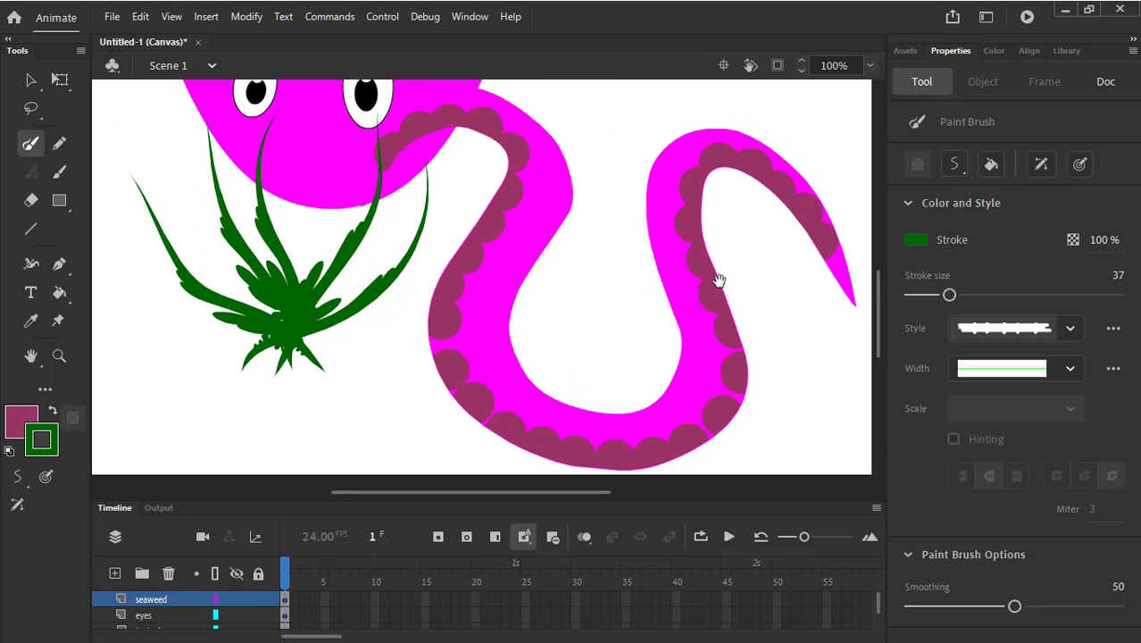
key(v)
click(557, 184)
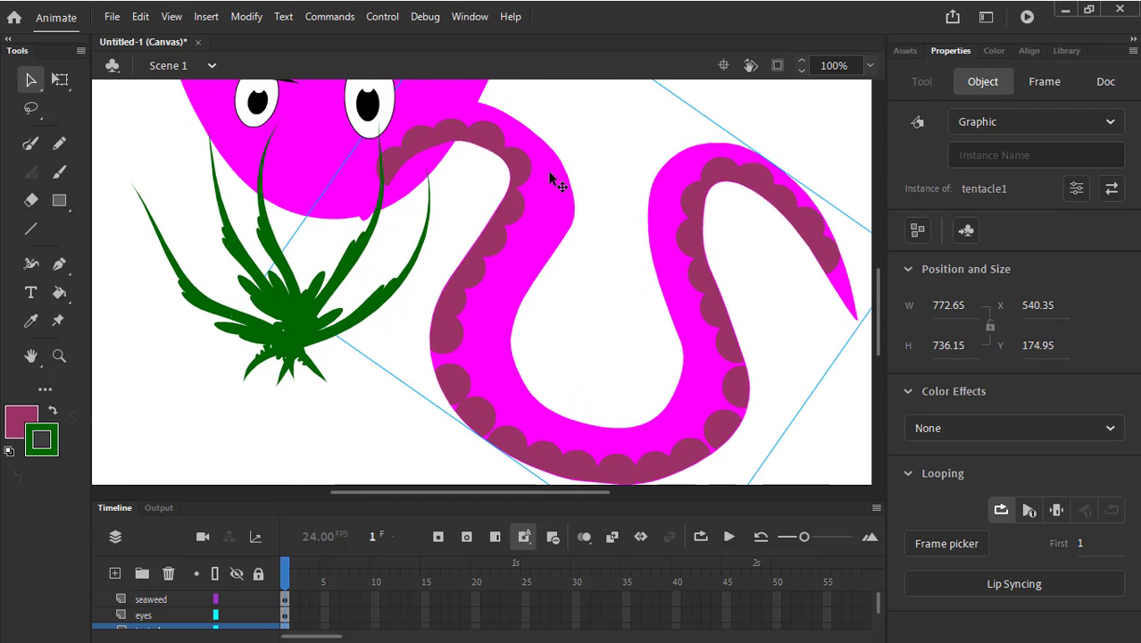
drag(557, 184, 574, 168)
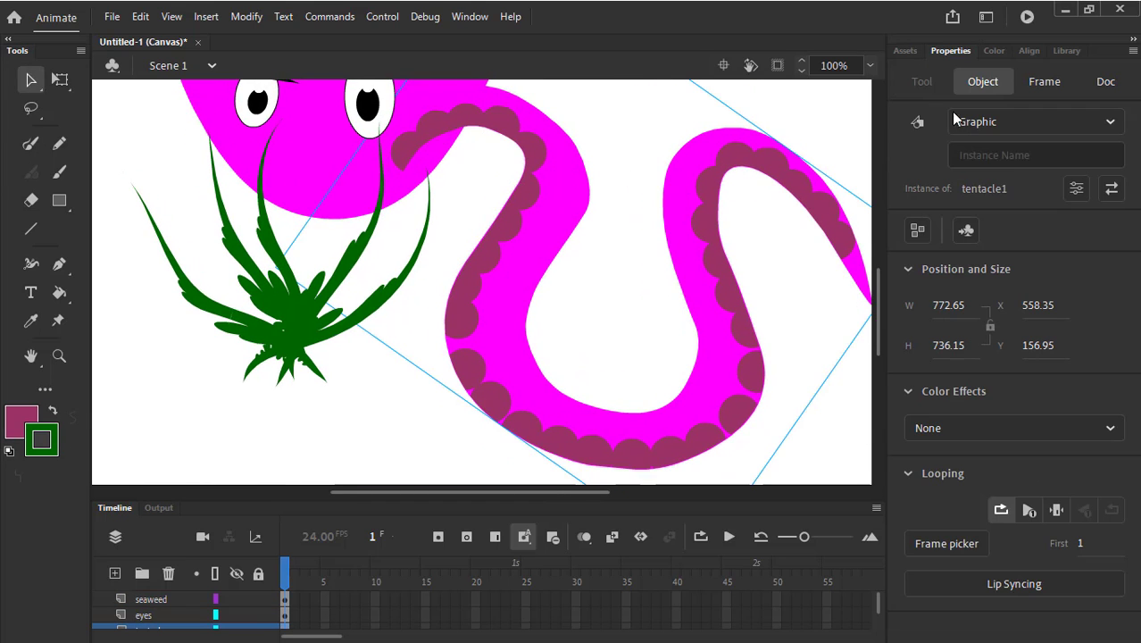
Make the tentacle layer active and place an instance of the tentacle library symbol beside the head, over the existing tentacle
click(1066, 50)
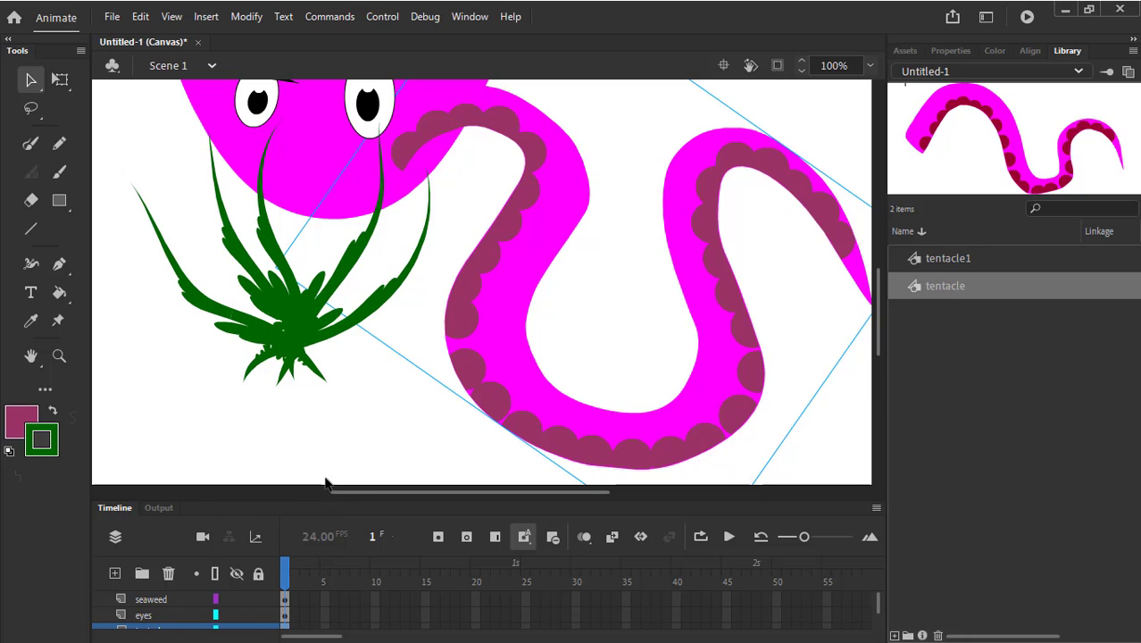
drag(317, 500, 317, 462)
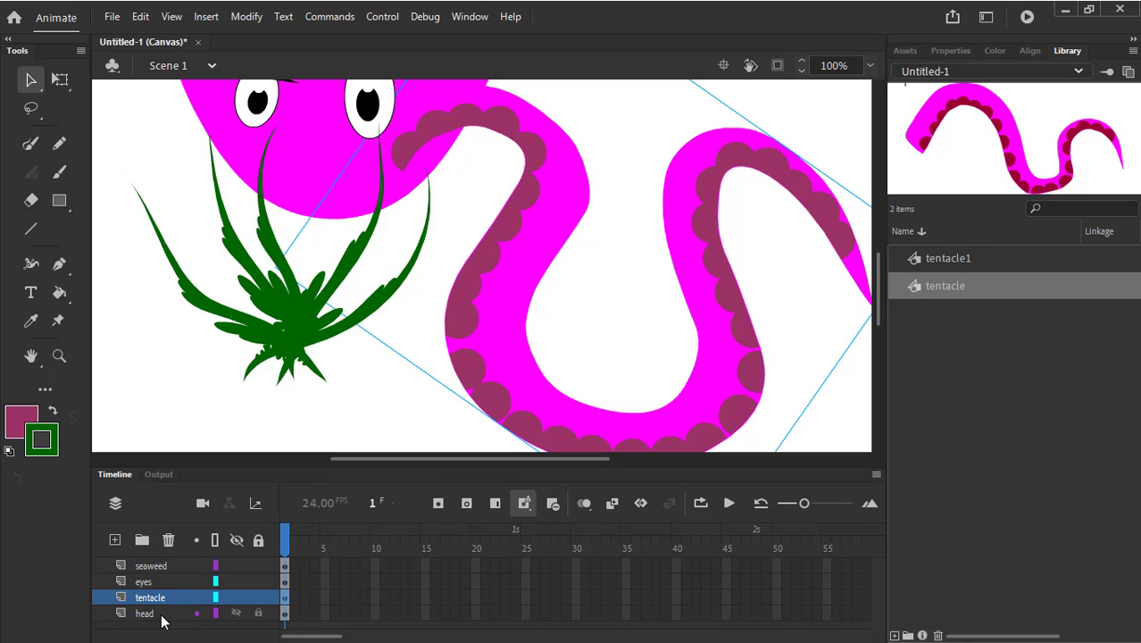
click(168, 612)
click(173, 597)
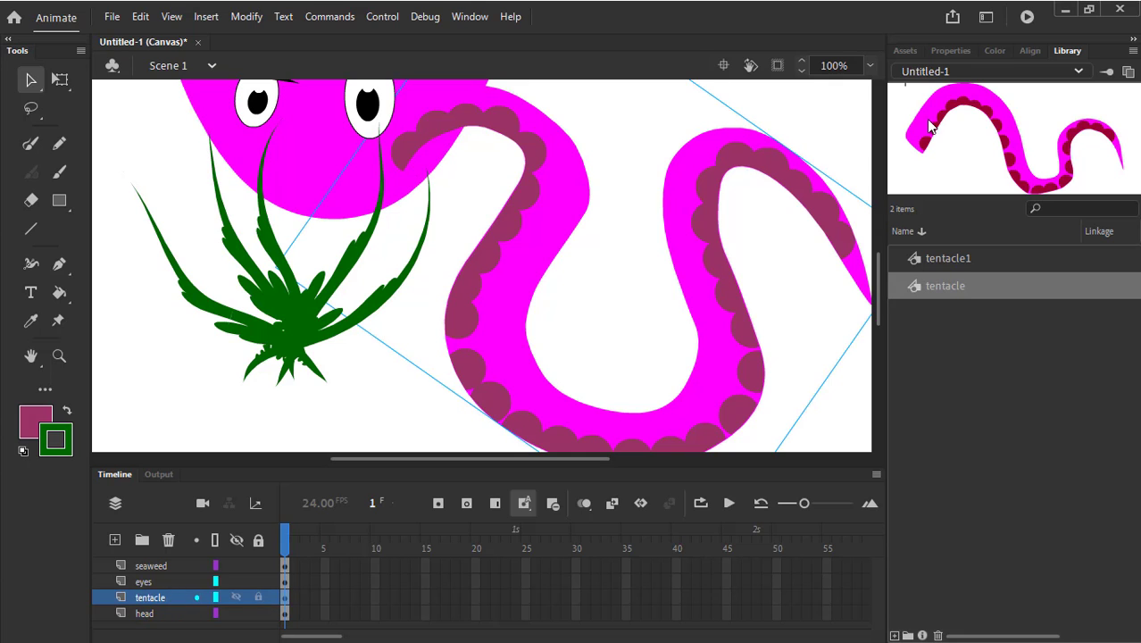
drag(929, 127, 594, 158)
With Free Transform, pivot the new tentacle at its base, attach it to the head's right side and rotate it clockwise
scroll(749, 102, up, 1)
click(870, 65)
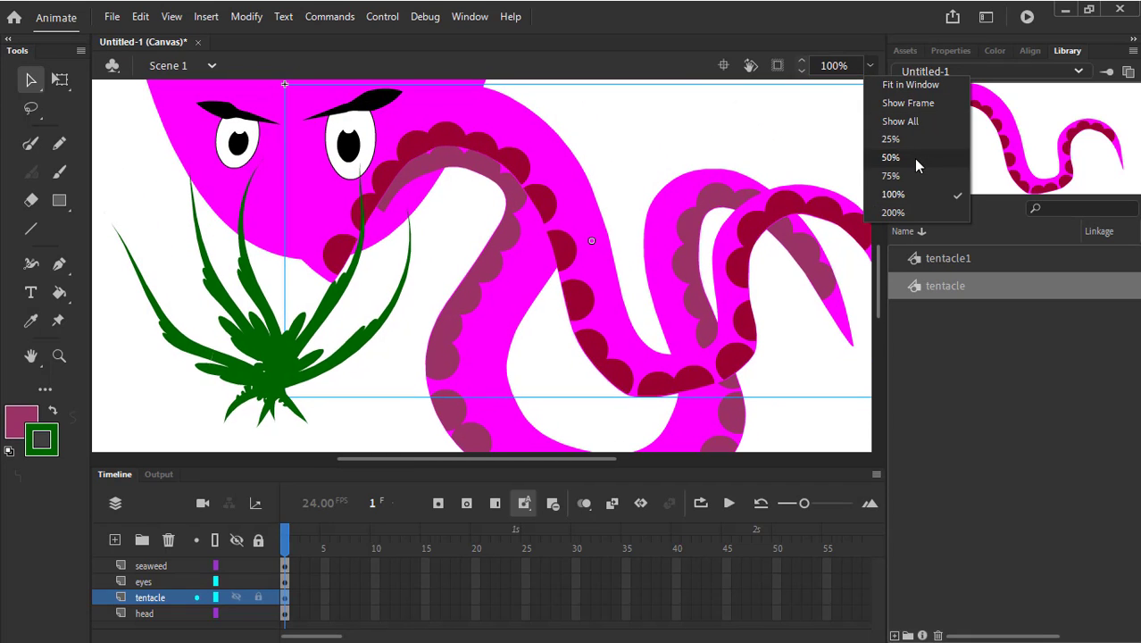
click(915, 158)
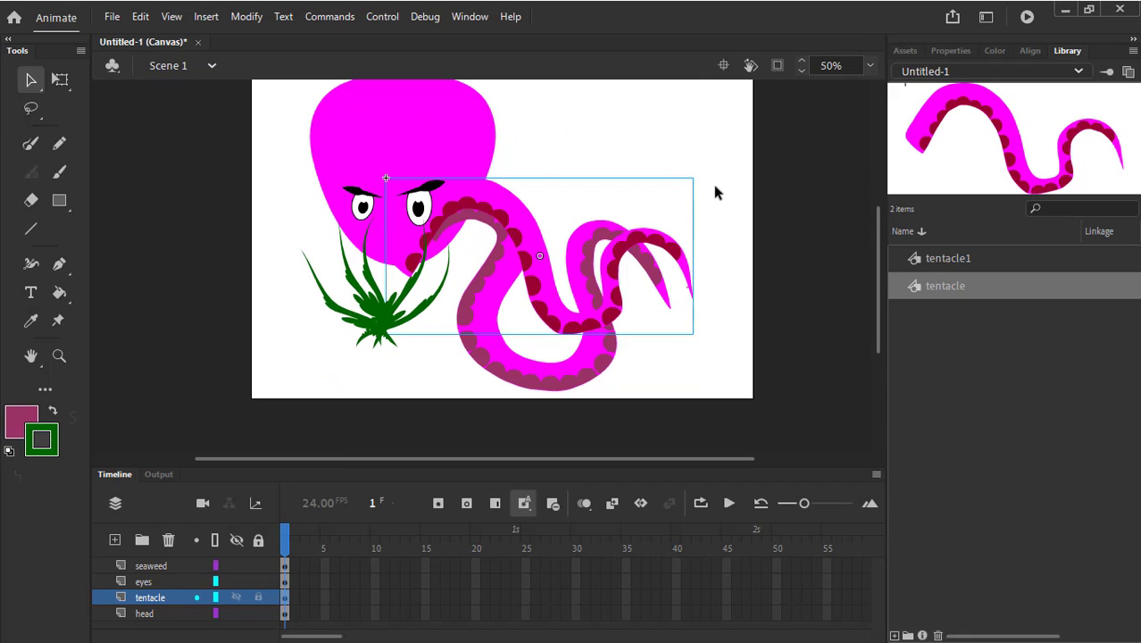
key(q)
drag(706, 189, 661, 221)
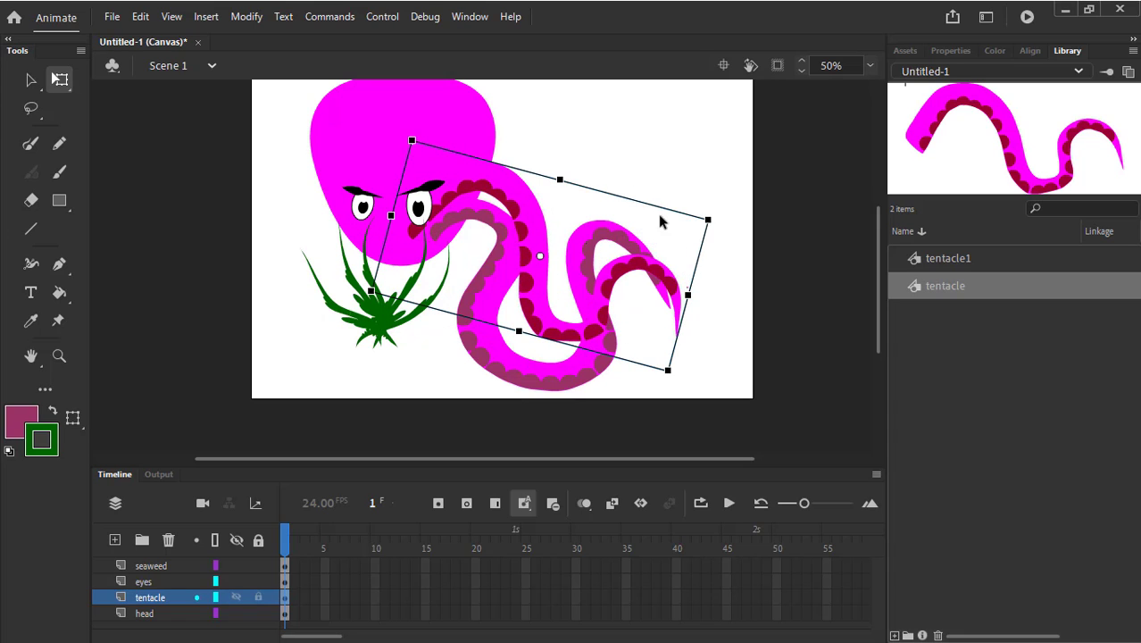
drag(527, 225, 533, 225)
drag(697, 384, 688, 283)
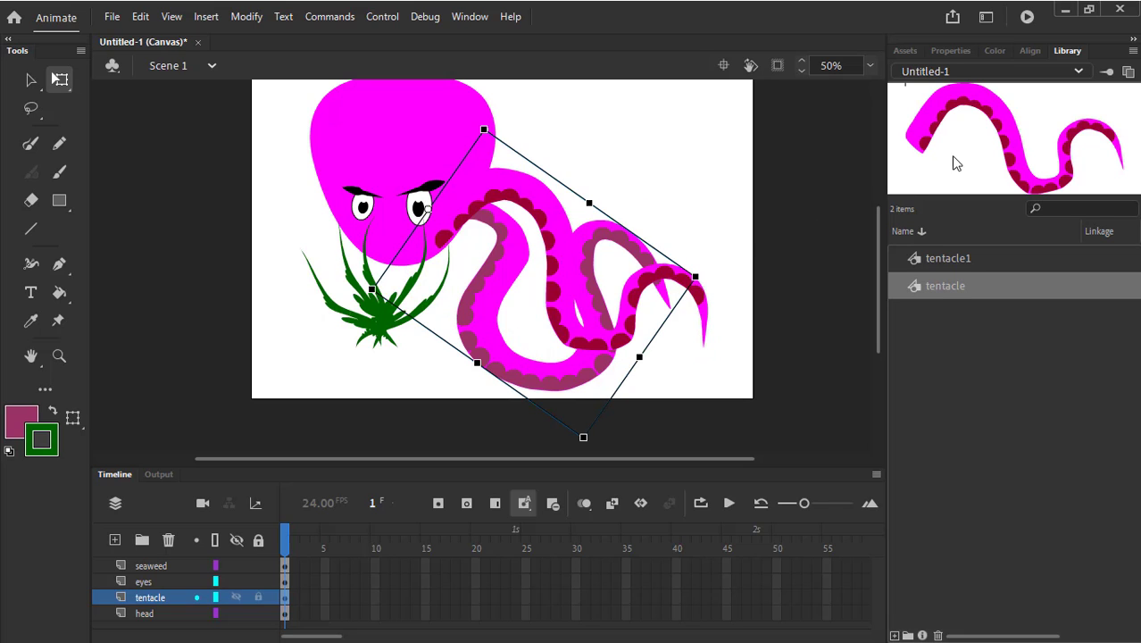
Add another tentacle instance, pivot it at its base, rotate it clockwise and attach it to the lower right of the head
drag(926, 134, 444, 264)
drag(716, 174, 706, 170)
key(ctrl+z)
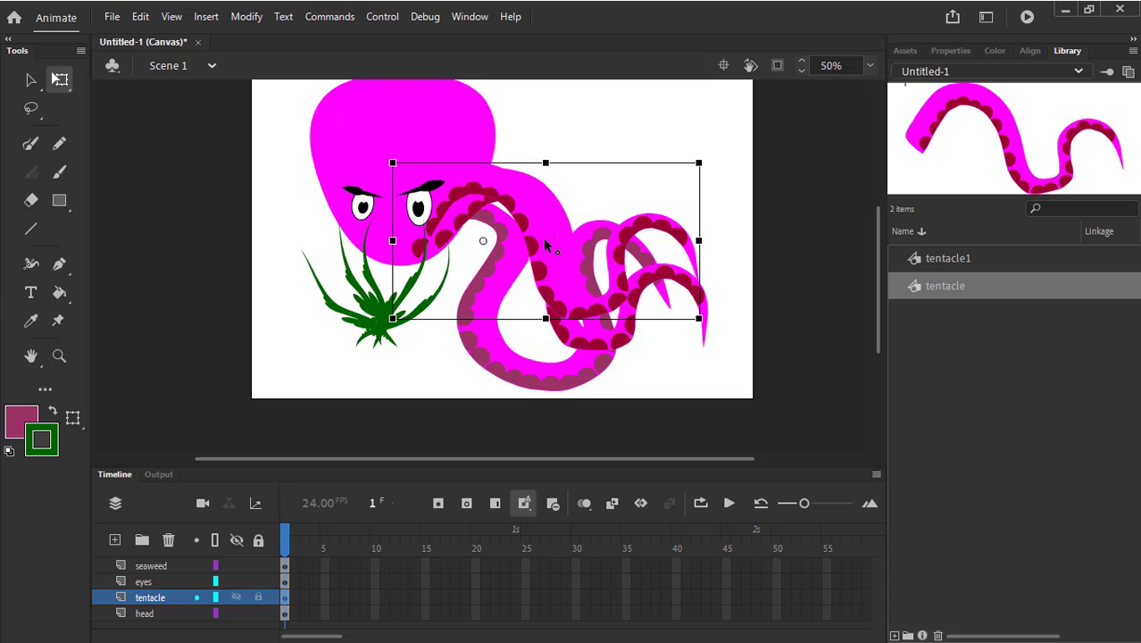
drag(717, 173, 707, 171)
drag(452, 239, 457, 231)
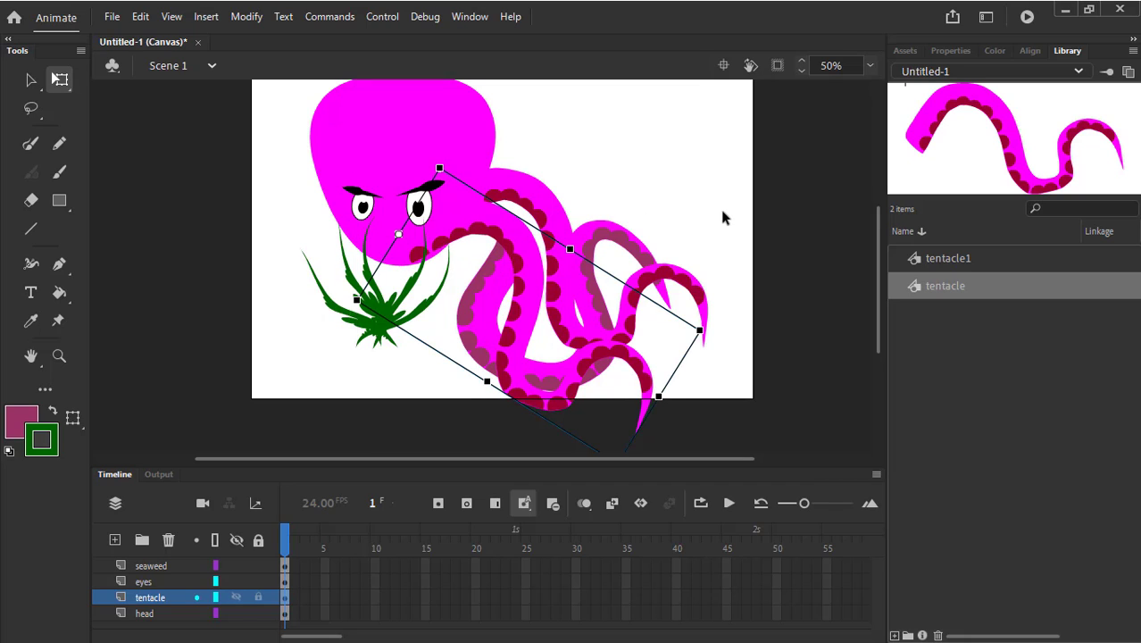
Rotate tentacle1 and the upper added tentacle counterclockwise to spread the tentacles on the head's right side
click(616, 234)
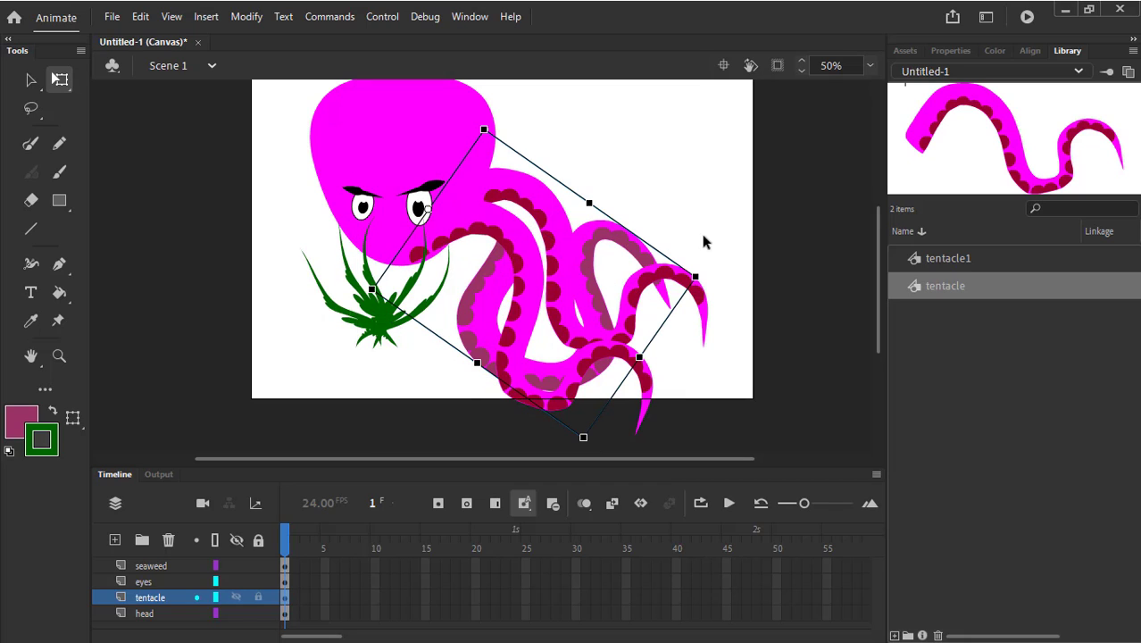
click(707, 281)
click(650, 235)
drag(707, 282, 738, 251)
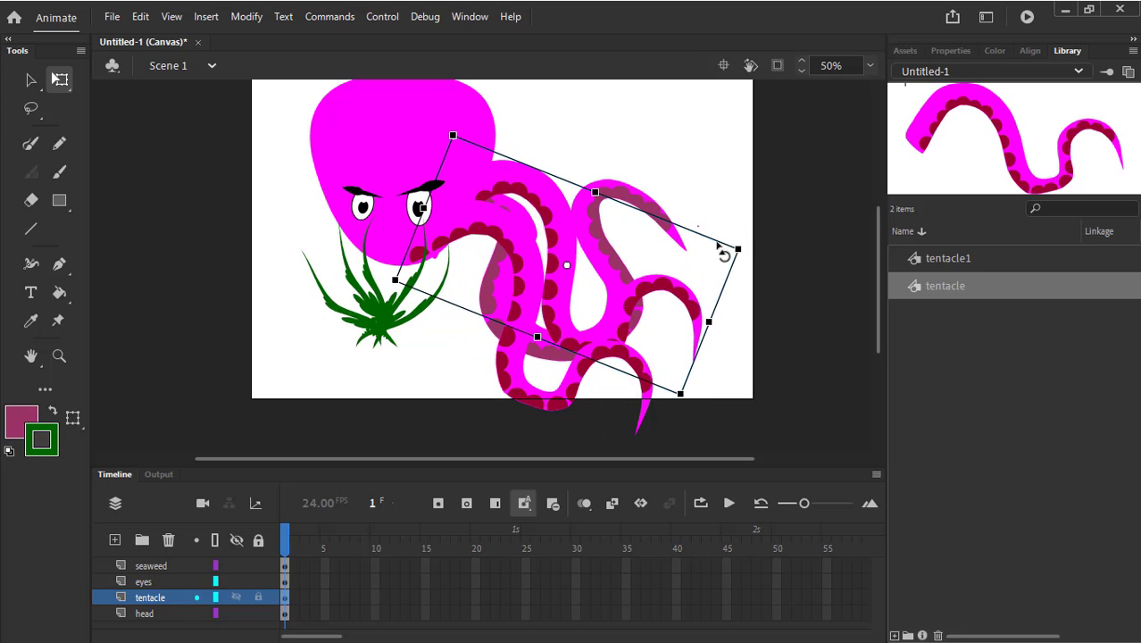
key(ctrl+z)
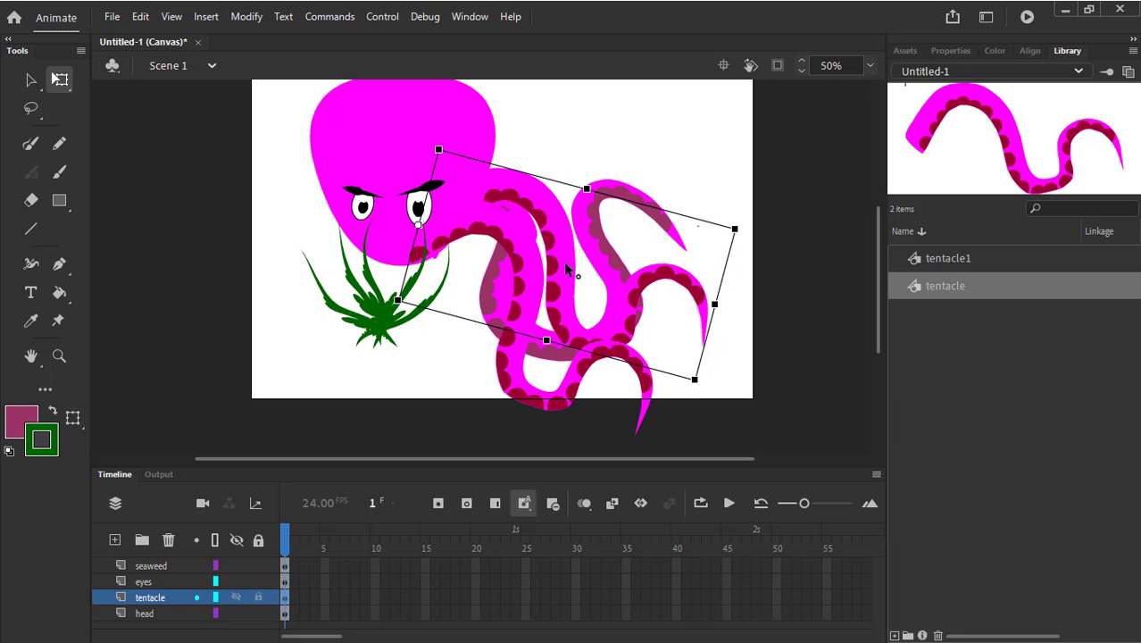
key(ctrl+z)
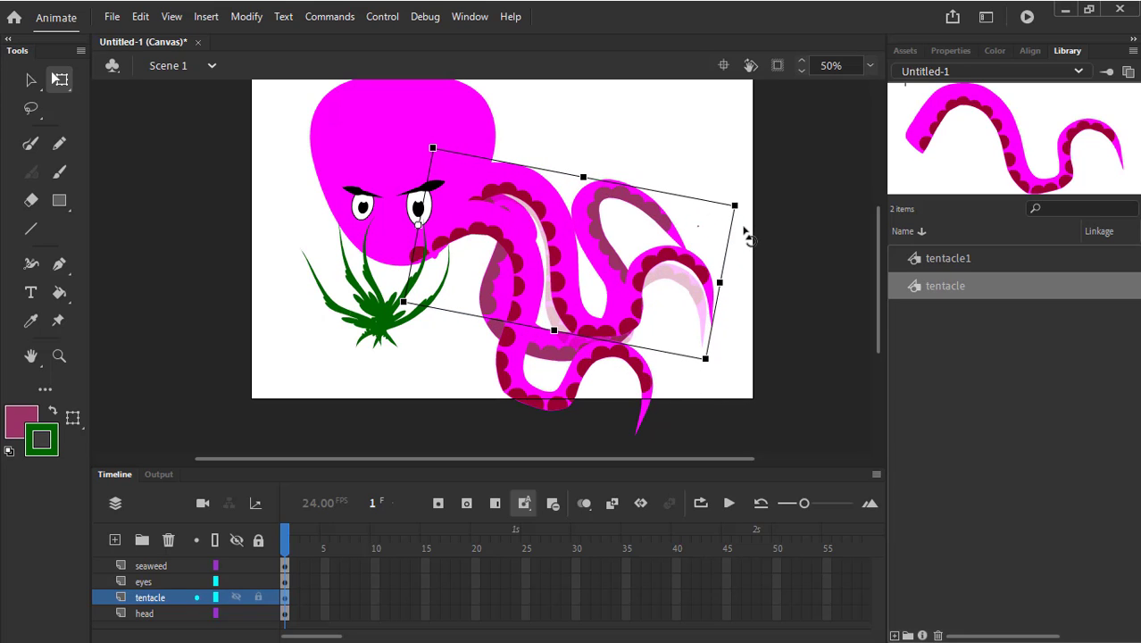
Place another tentacle instance over the head's lower left side and flip it horizontally
scroll(678, 132, left, 3)
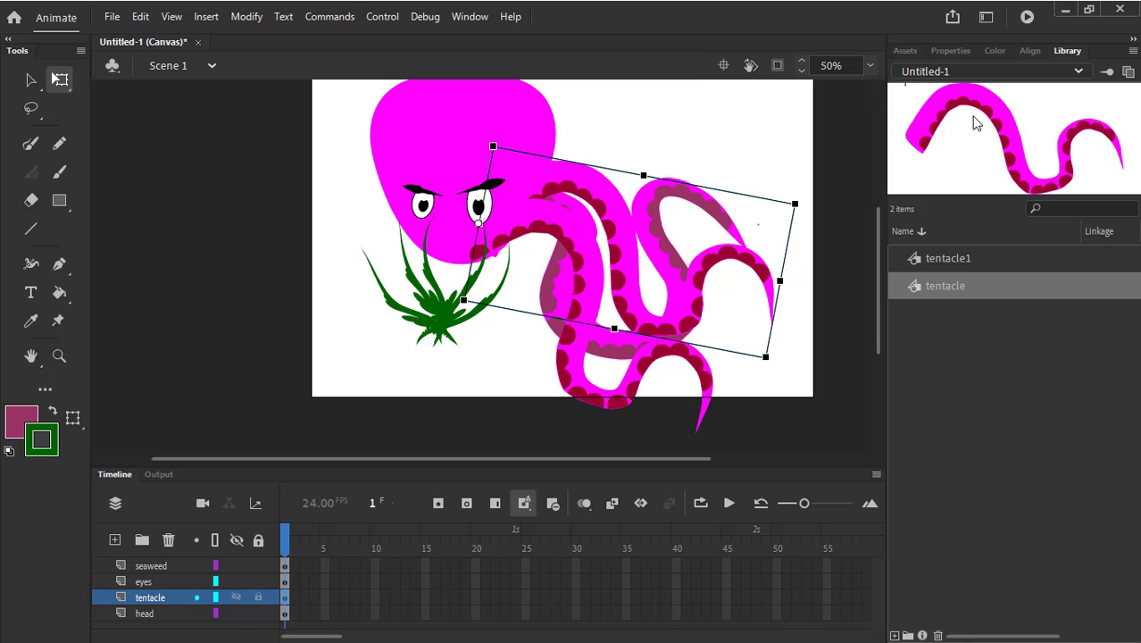
drag(929, 114, 383, 246)
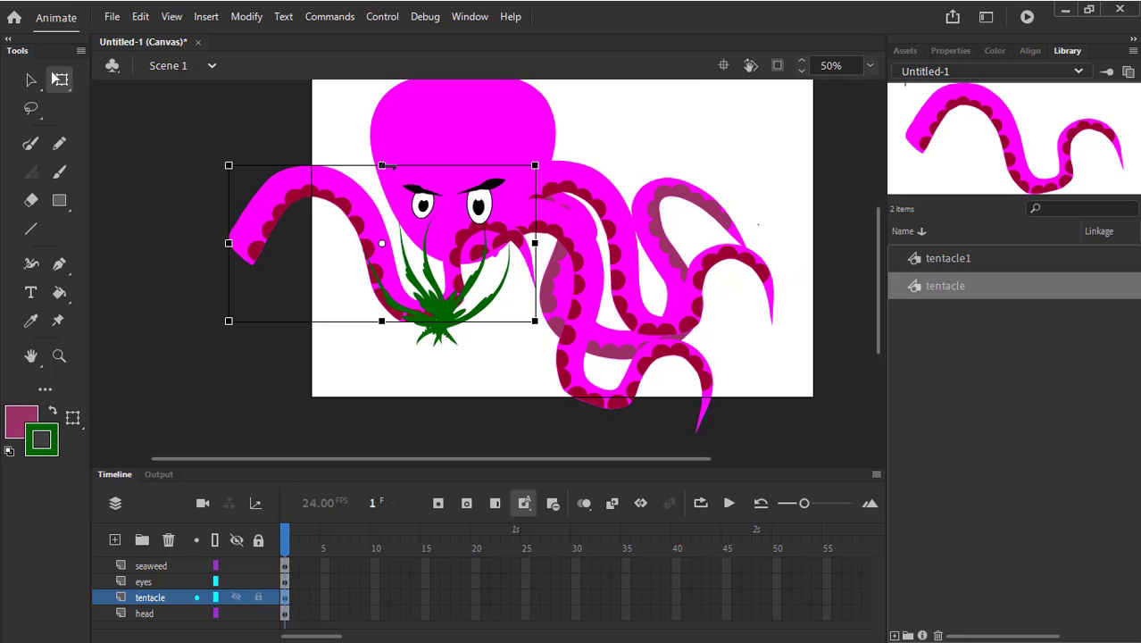
right_click(288, 193)
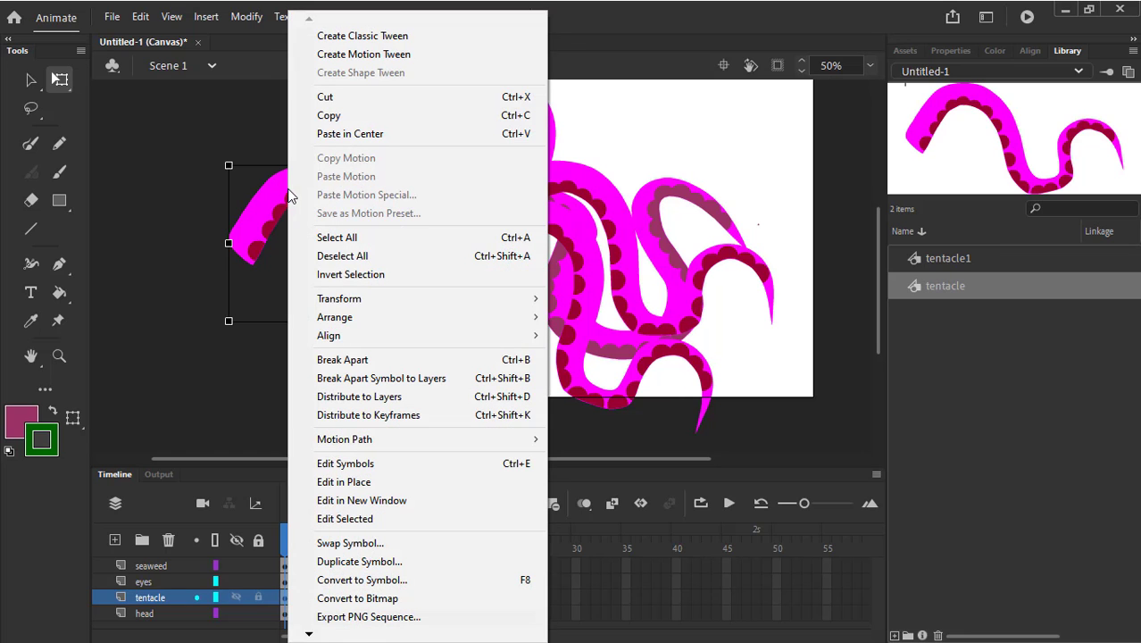
mouse_move(393, 301)
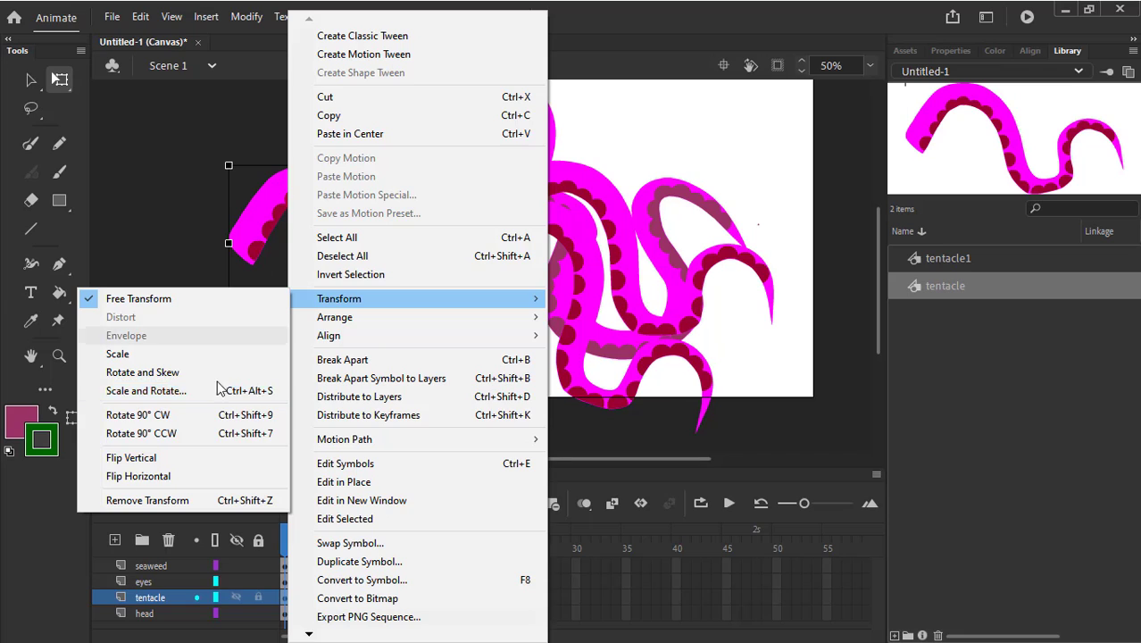
click(197, 476)
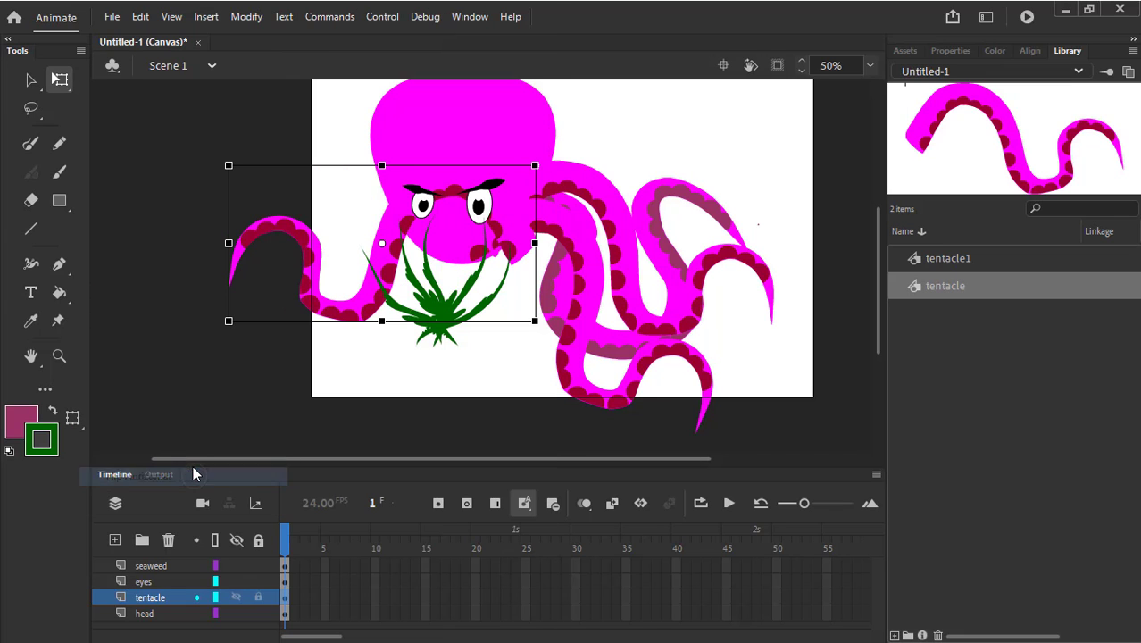
Pivot the flipped tentacle at its base, attach it to the bottom of the head and rotate it counterclockwise so it hangs down
click(402, 237)
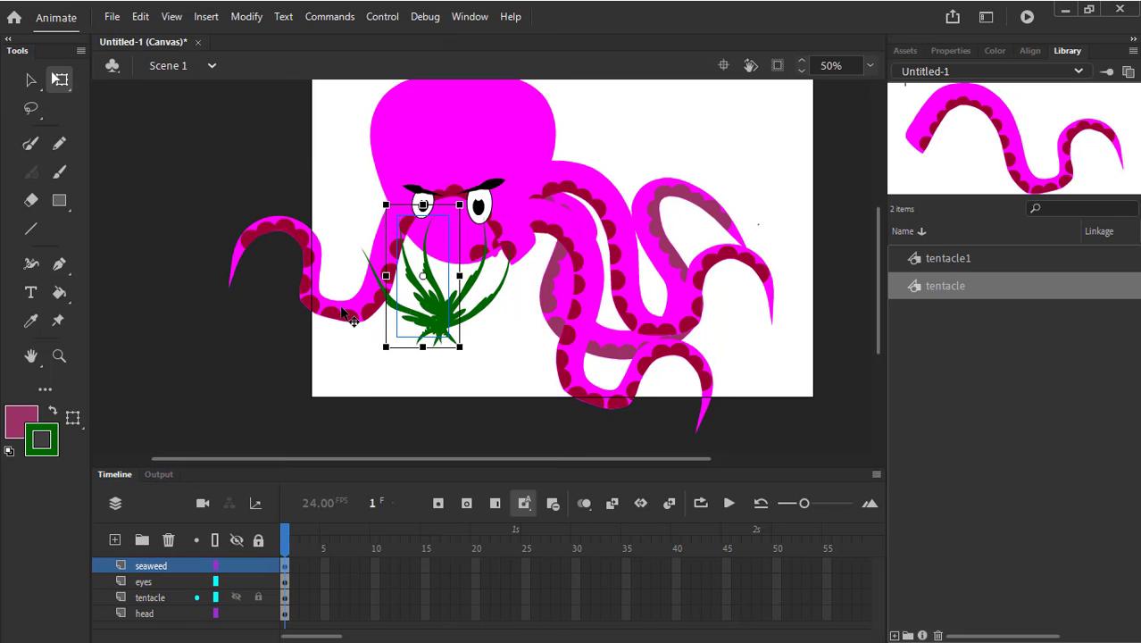
click(342, 308)
drag(382, 243, 515, 229)
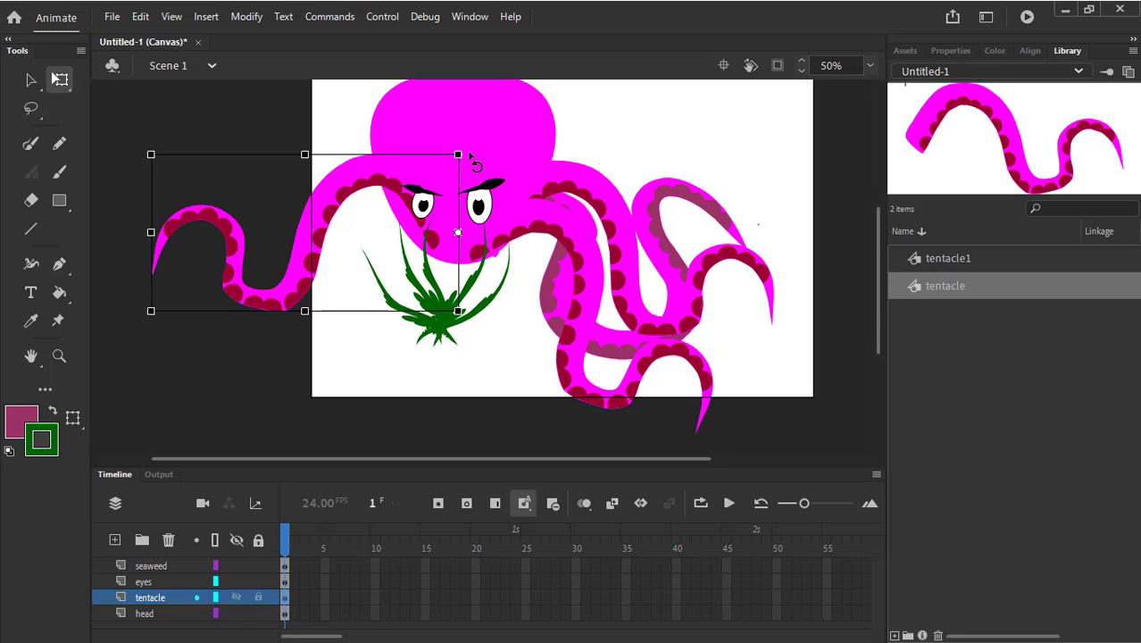
drag(467, 155, 409, 163)
drag(458, 208, 458, 207)
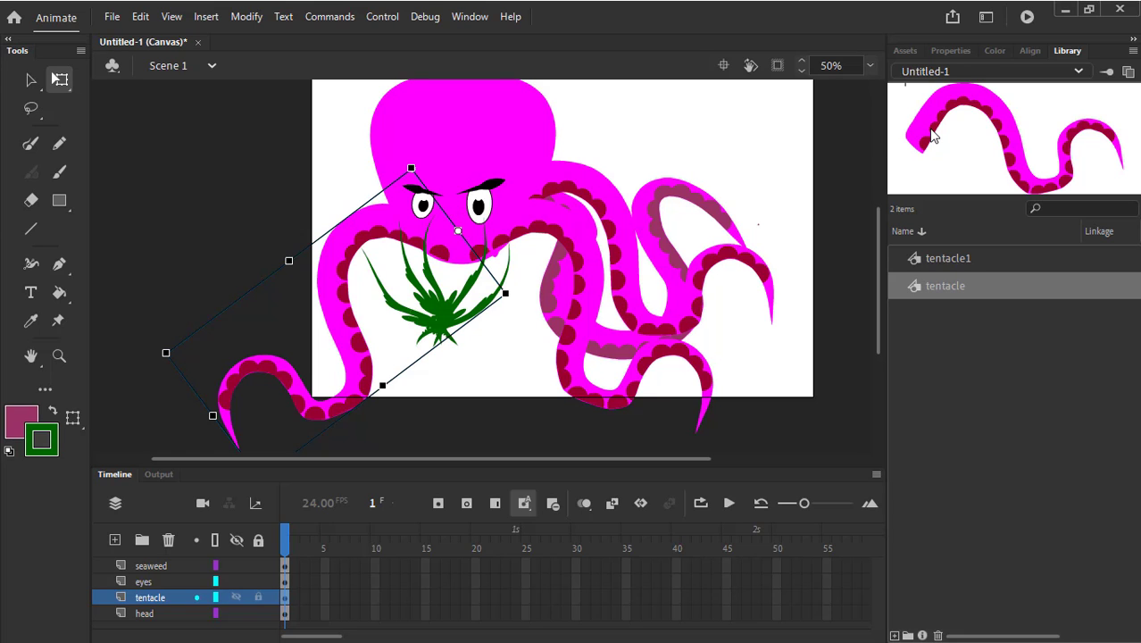
Add a further tentacle instance above the flipped one on the head's left side and flip it horizontally too
drag(933, 134, 296, 171)
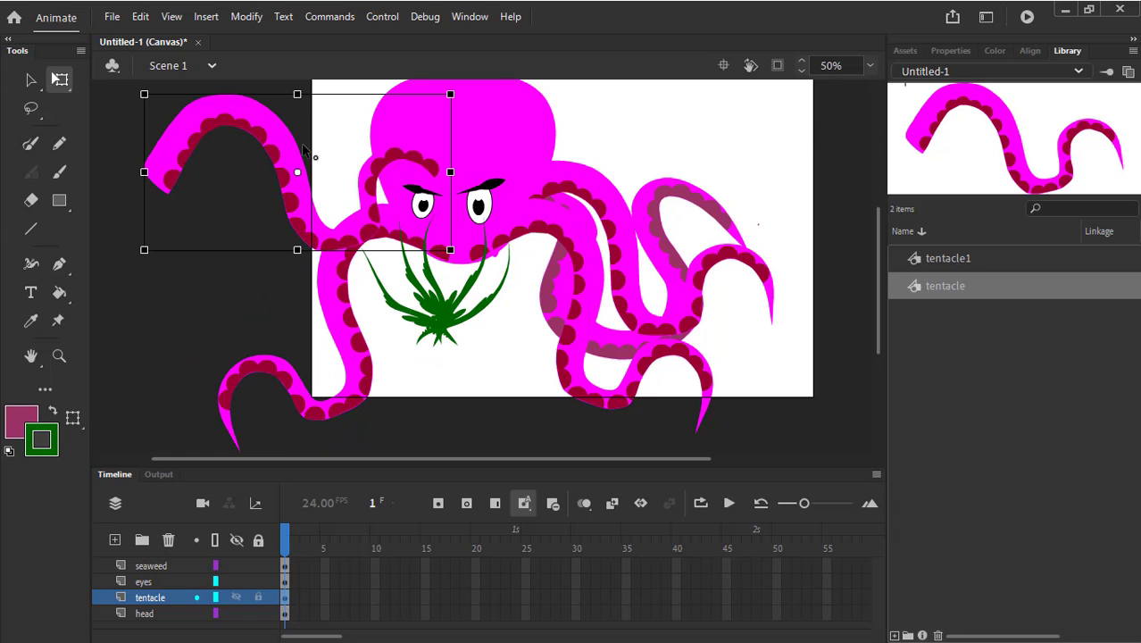
right_click(289, 165)
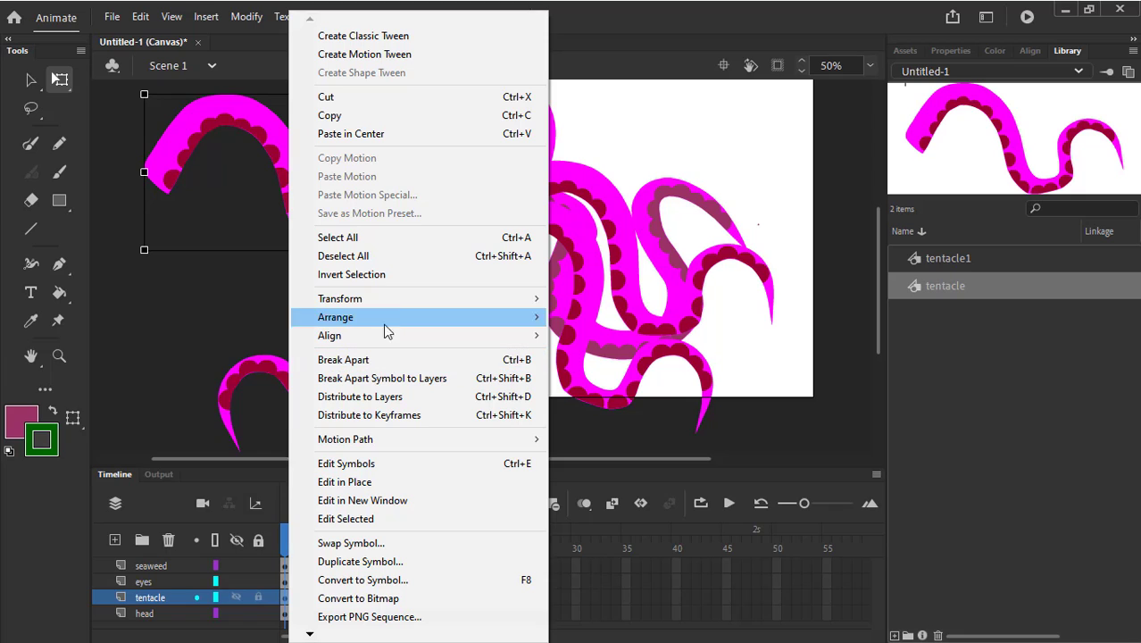
mouse_move(372, 301)
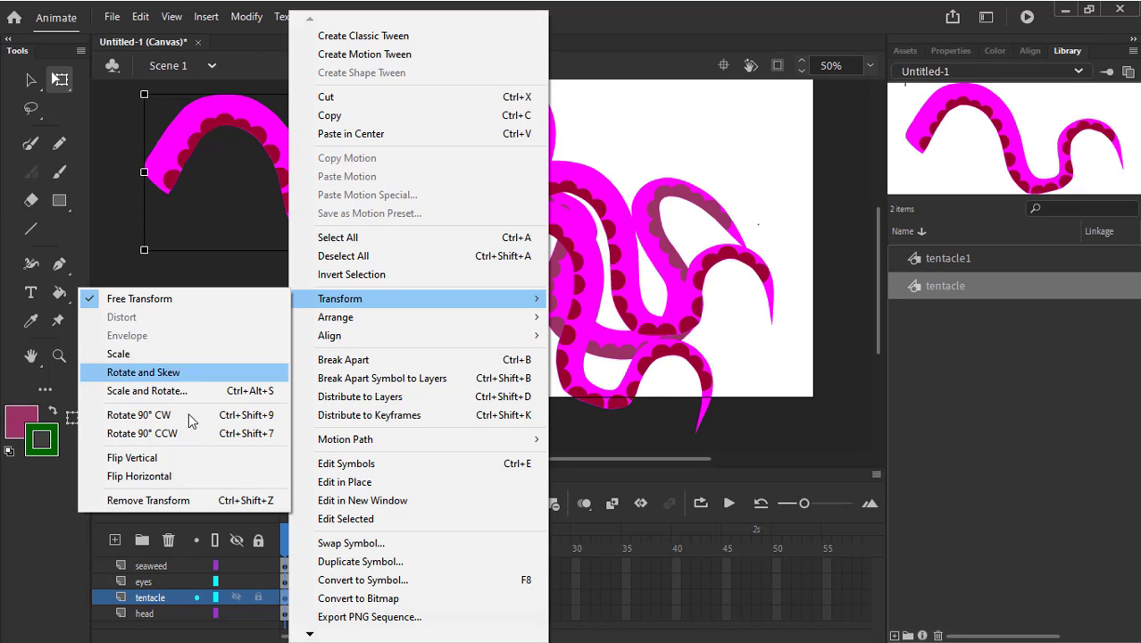
click(187, 475)
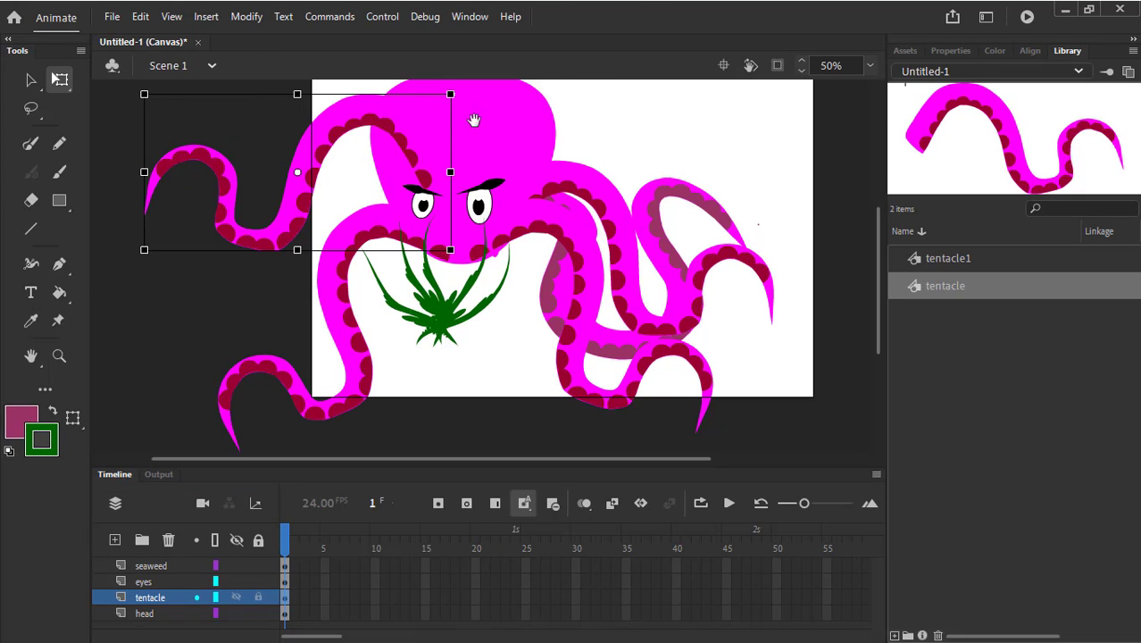
drag(474, 120, 453, 181)
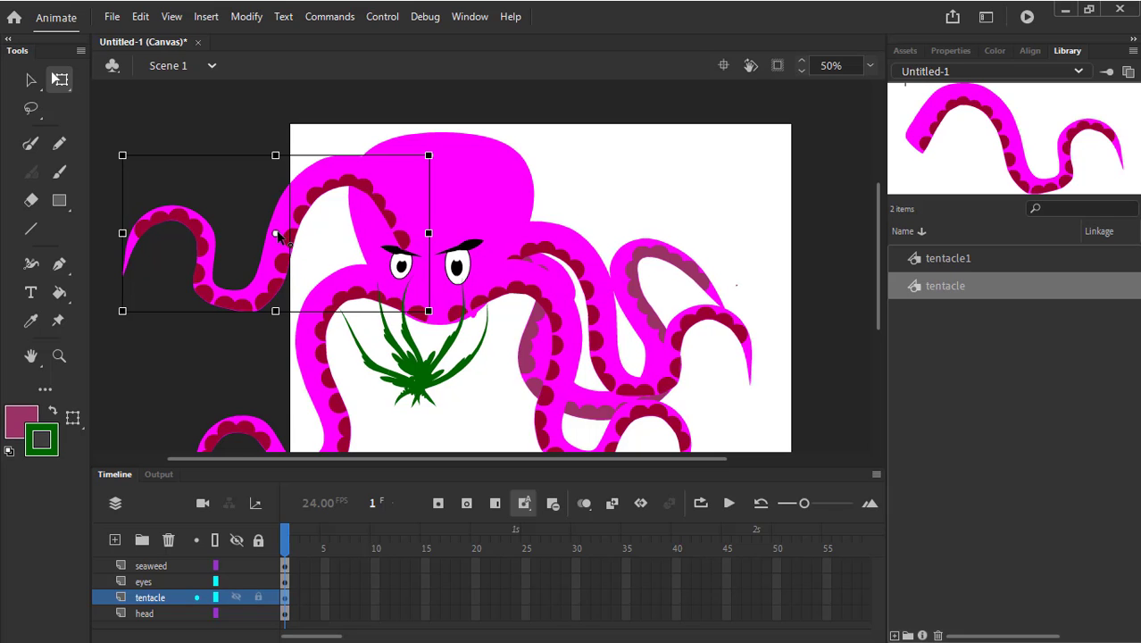
Rotate the upper flipped tentacle counterclockwise around its base and attach it to the bottom of the head so it hangs down
drag(438, 152, 380, 172)
drag(339, 236, 351, 257)
drag(497, 371, 505, 311)
drag(438, 326, 425, 305)
drag(575, 205, 629, 92)
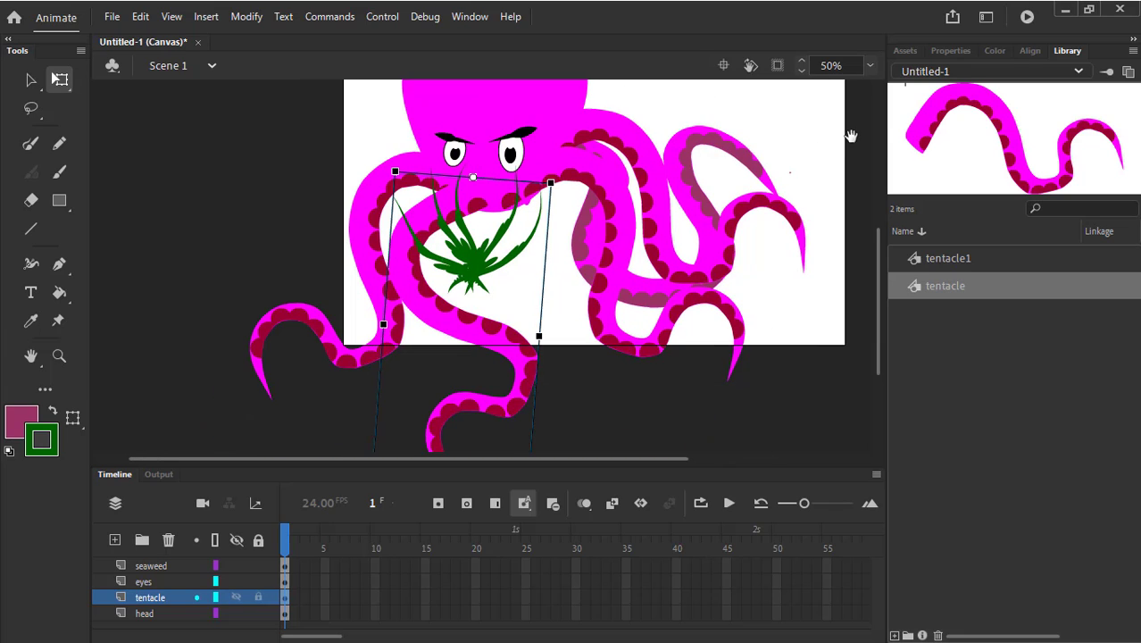
Place another instance of the tentacle symbol over the head's left side and flip it horizontally
click(695, 157)
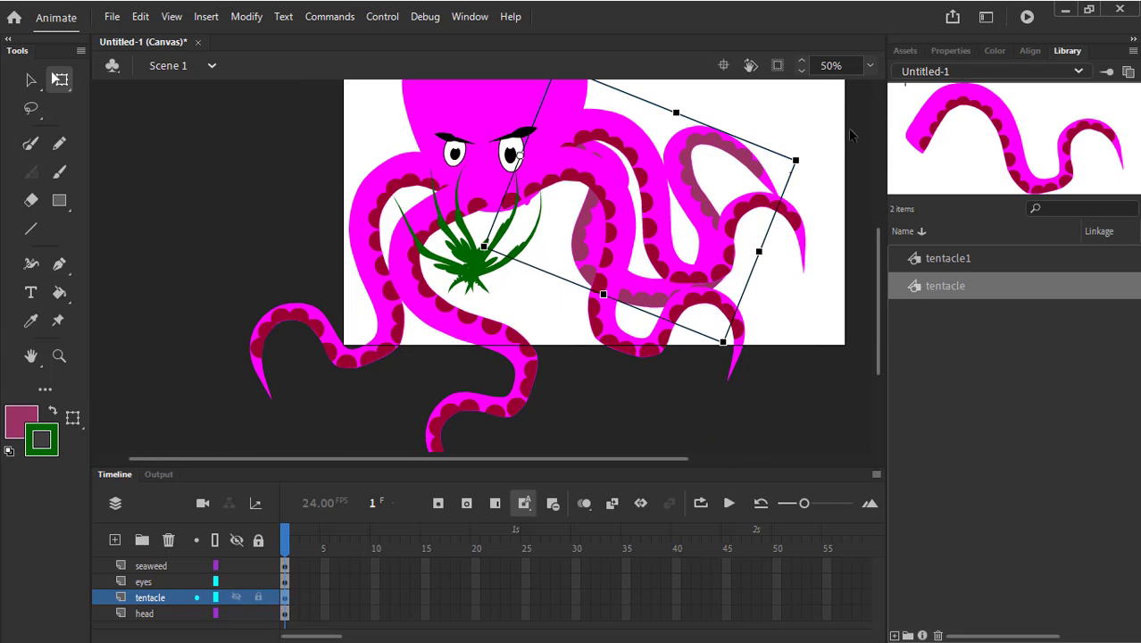
drag(929, 134, 400, 135)
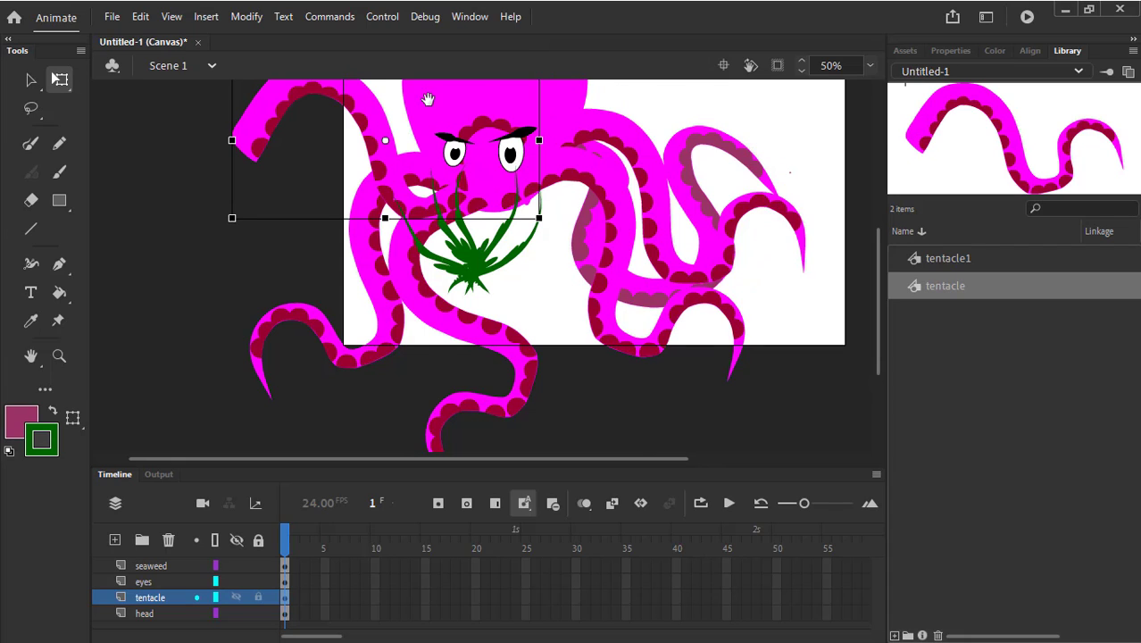
drag(428, 99, 430, 130)
right_click(282, 192)
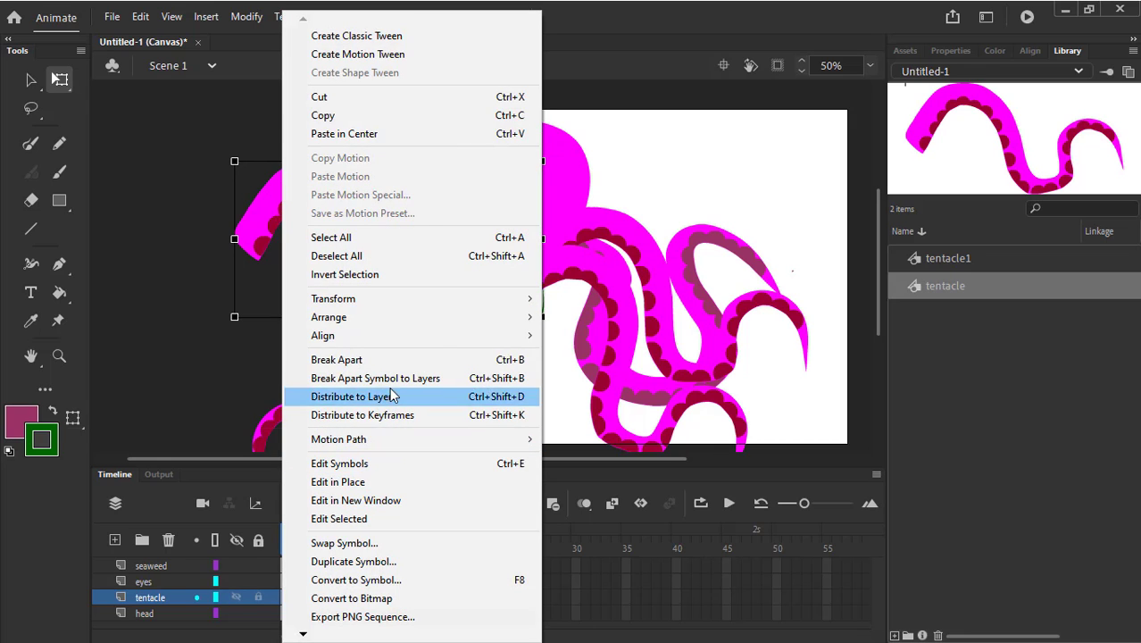
mouse_move(419, 304)
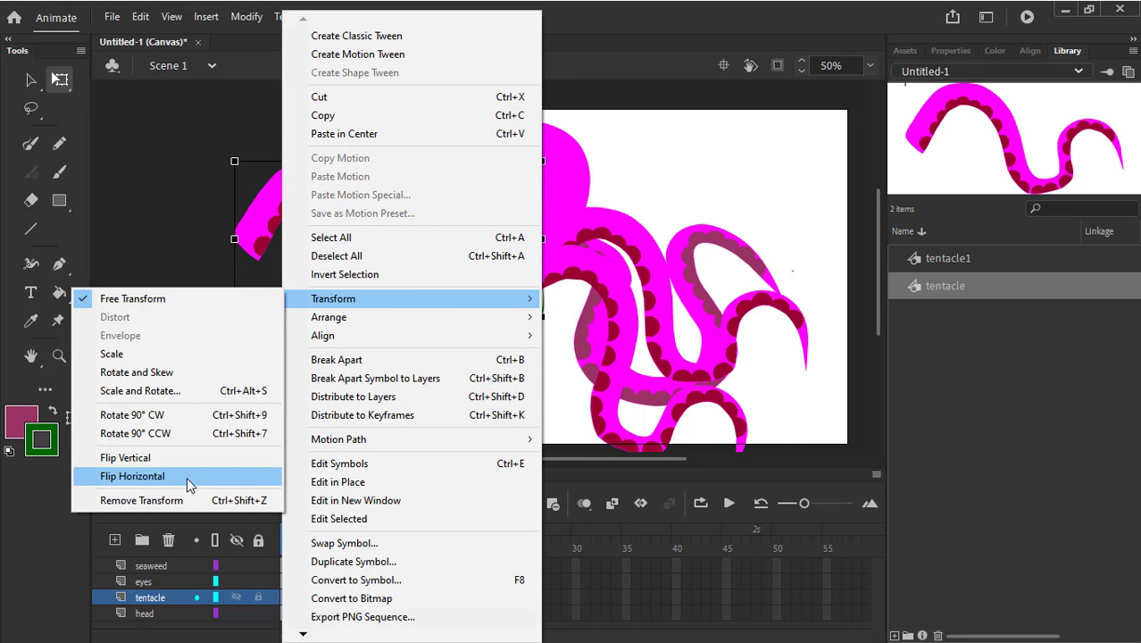
click(186, 476)
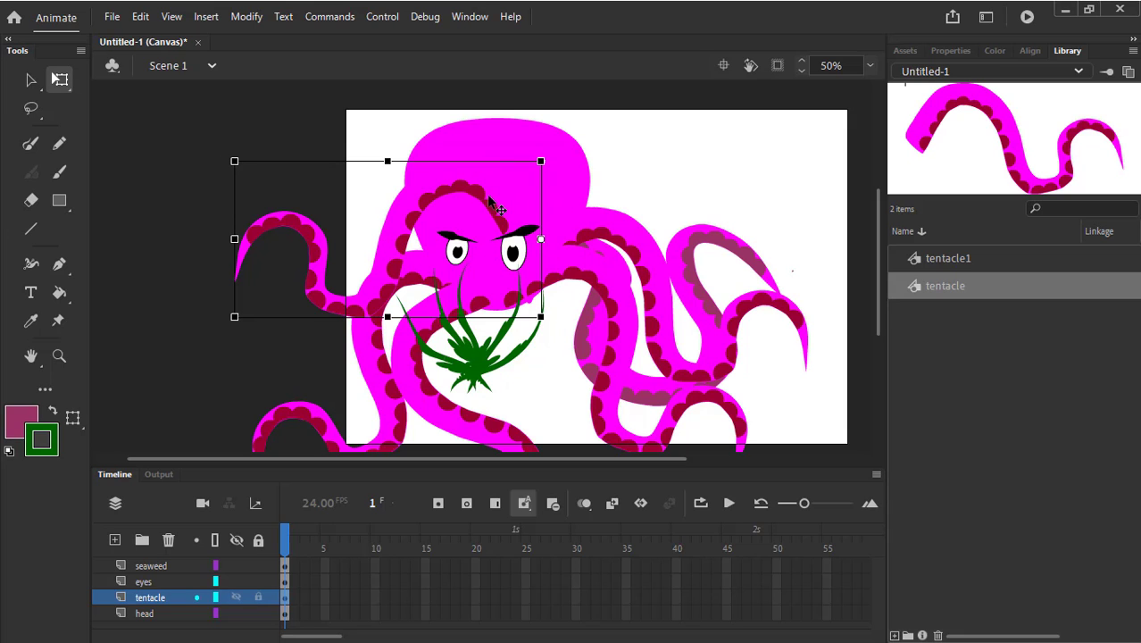
Pivot the flipped tentacle at its base, rotate it slightly counterclockwise onto the head's lower left side and nudge it up
drag(490, 202, 508, 215)
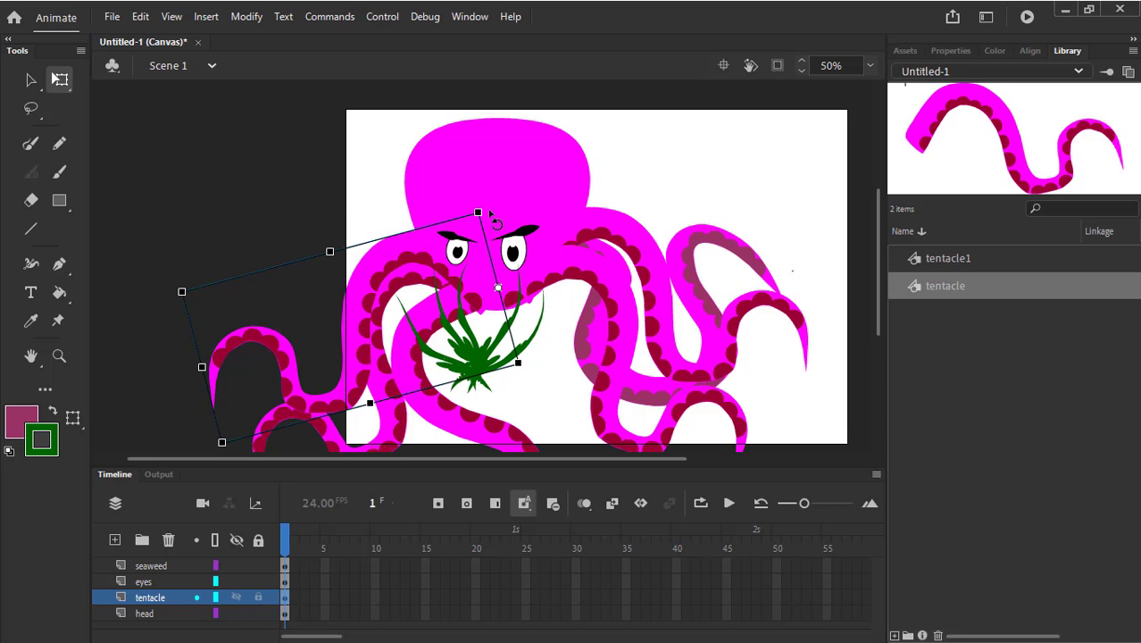
key(Up)
key(Up)
key(Up)
key(Up)
key(Up)
key(Up)
key(Up)
key(Up)
key(Up)
key(Up)
key(Up)
key(Up)
key(Up)
key(Up)
key(Up)
key(Up)
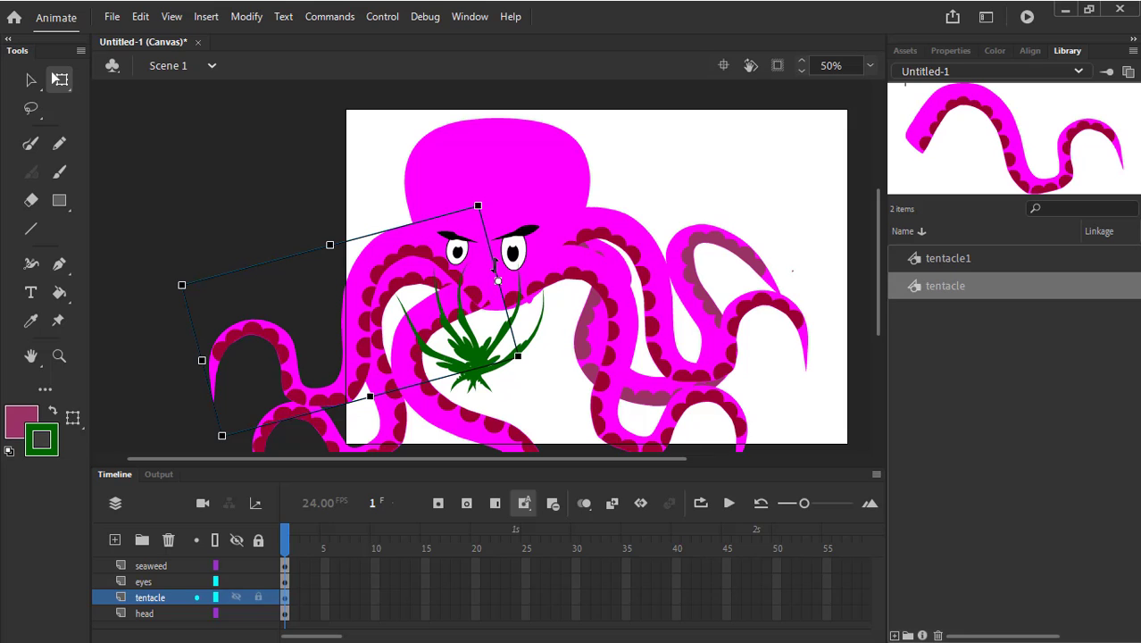
Shift the upper left tentacle slightly outward from the head and send it to the back of its layer's stacking order
right_click(420, 236)
mouse_move(504, 319)
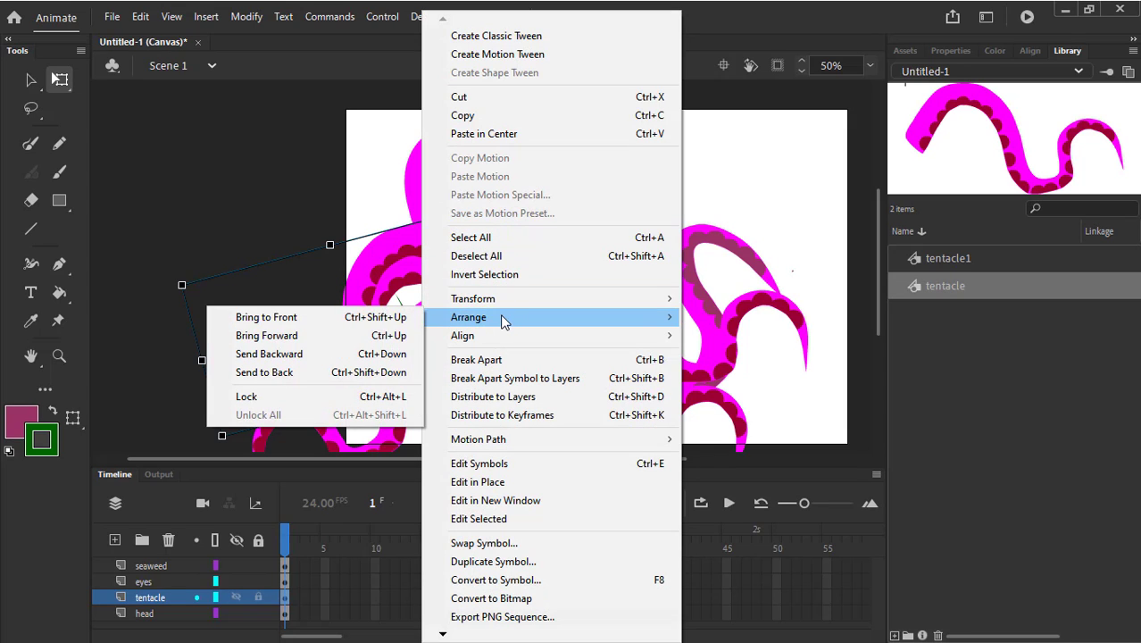
click(310, 355)
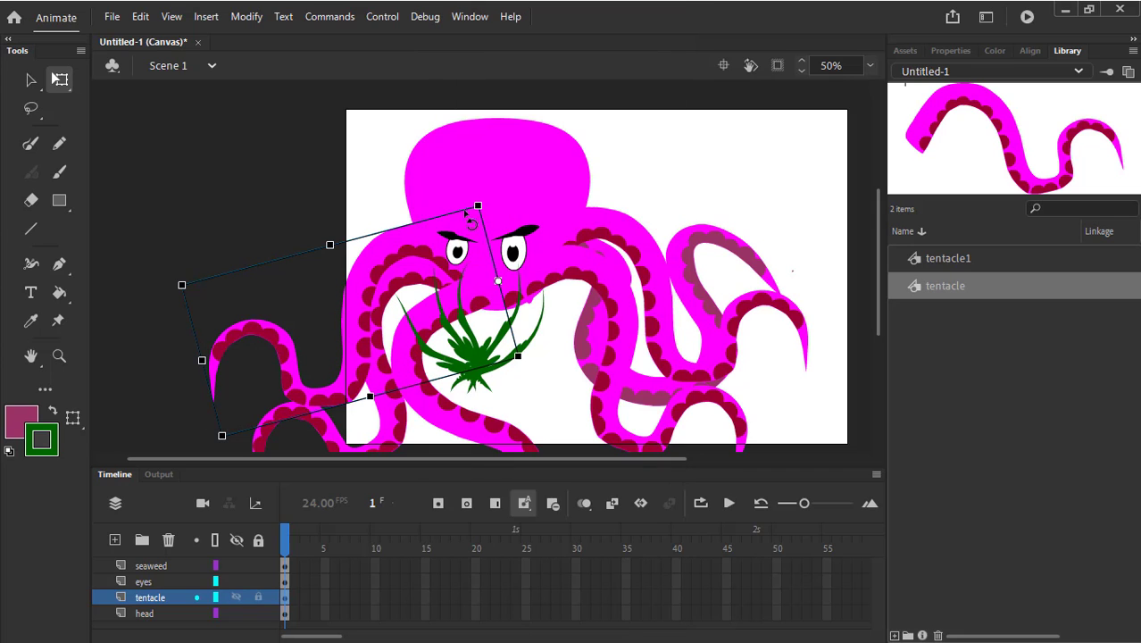
drag(442, 256, 426, 255)
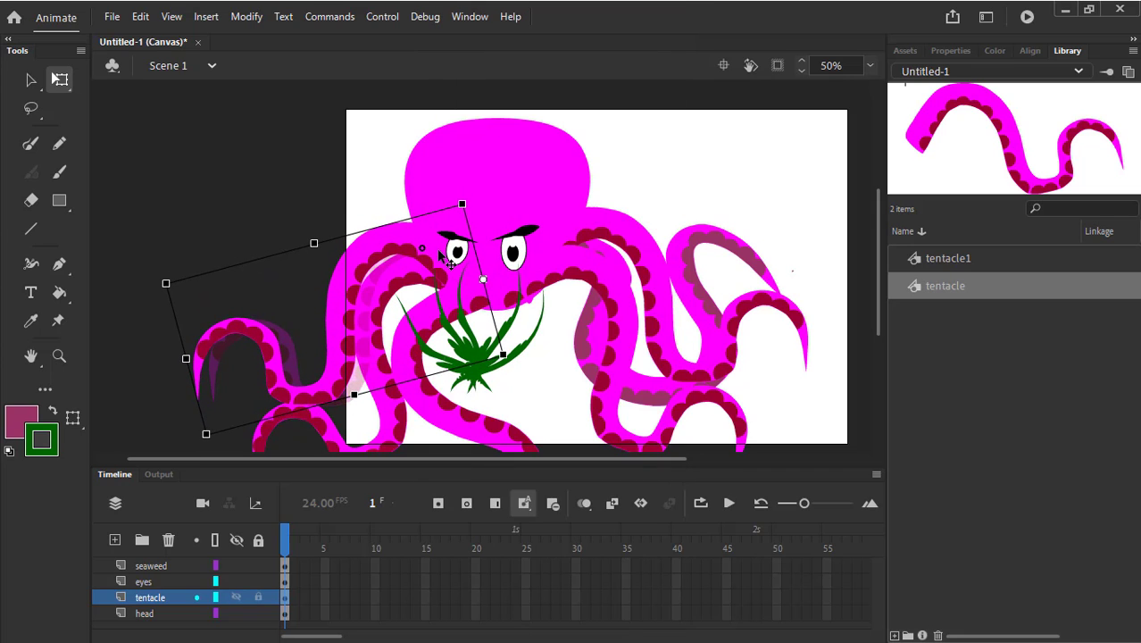
right_click(434, 252)
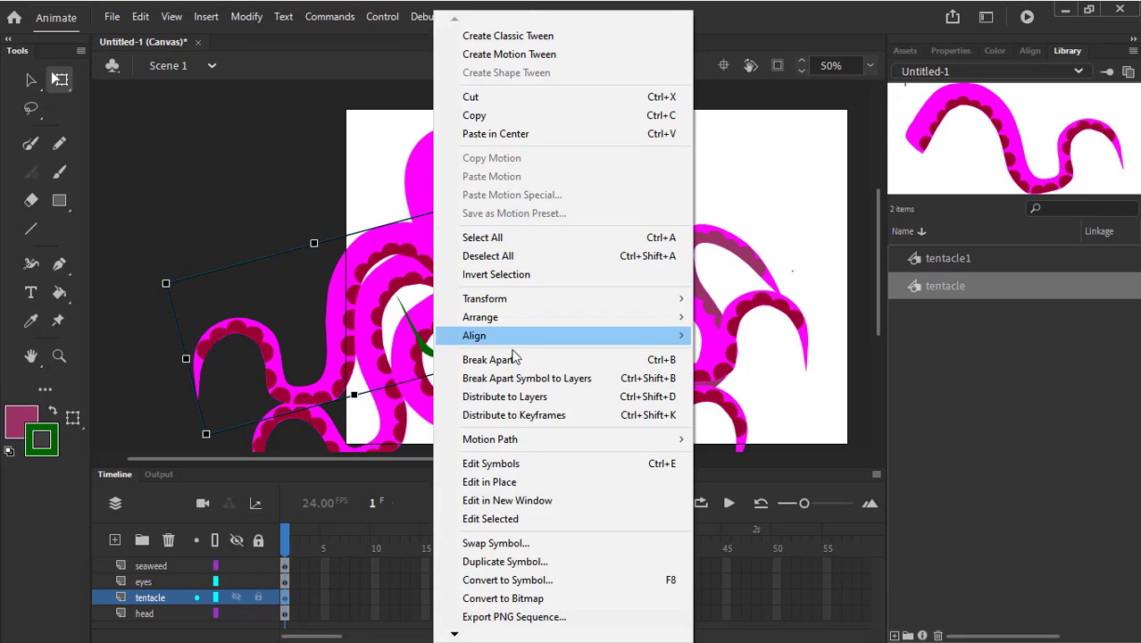
mouse_move(515, 333)
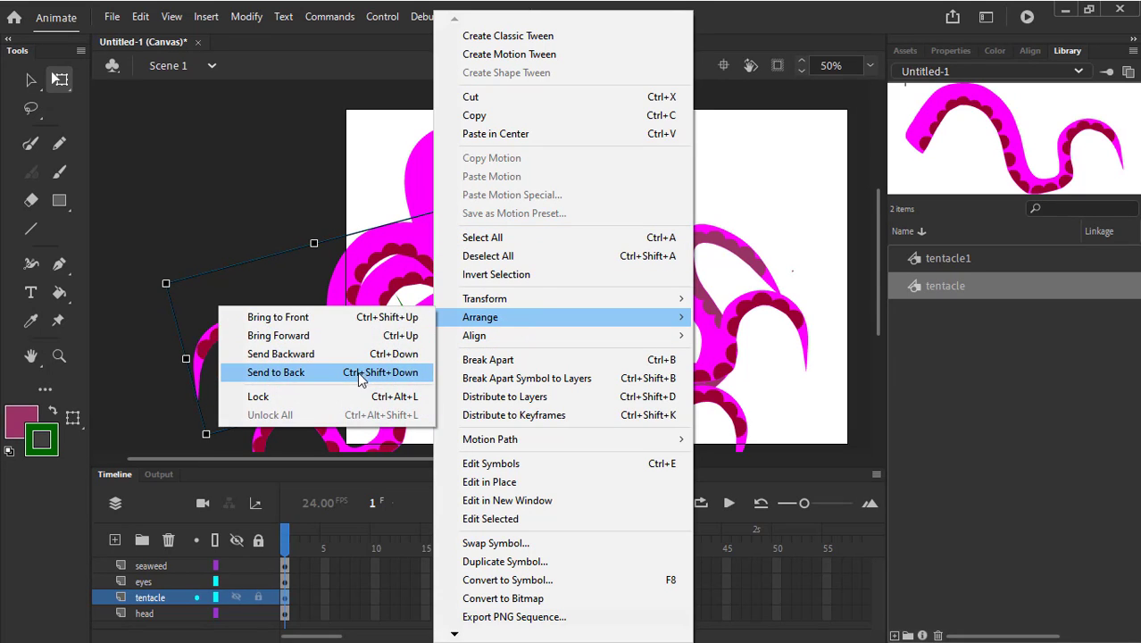
click(349, 373)
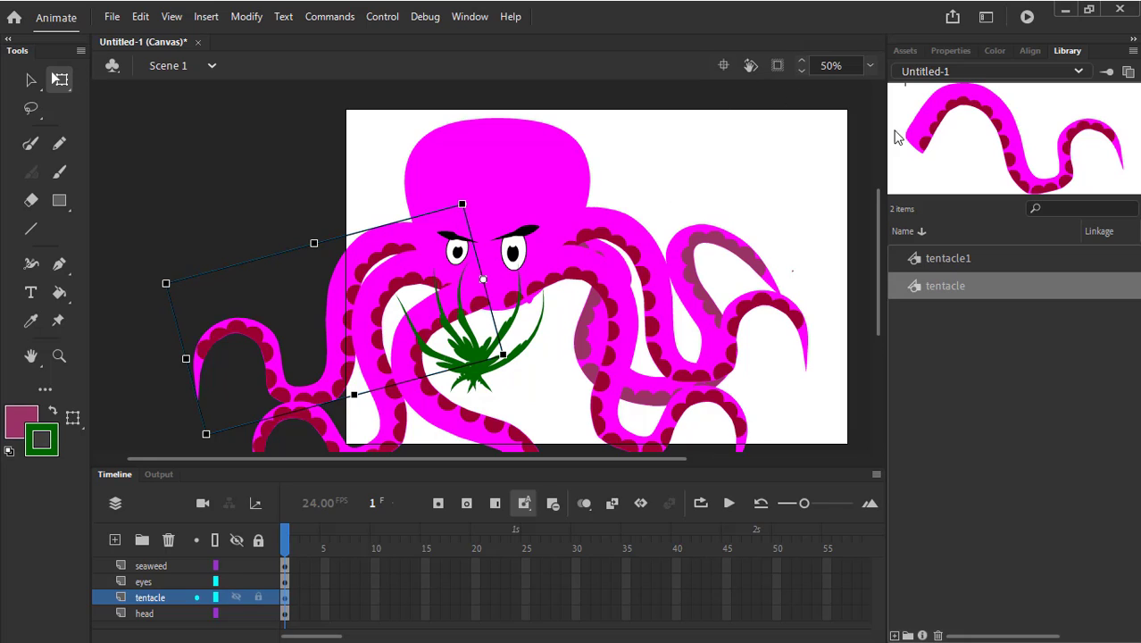
Enlarge the timeline area and add a layer named tentacle beneath the head layer
click(498, 284)
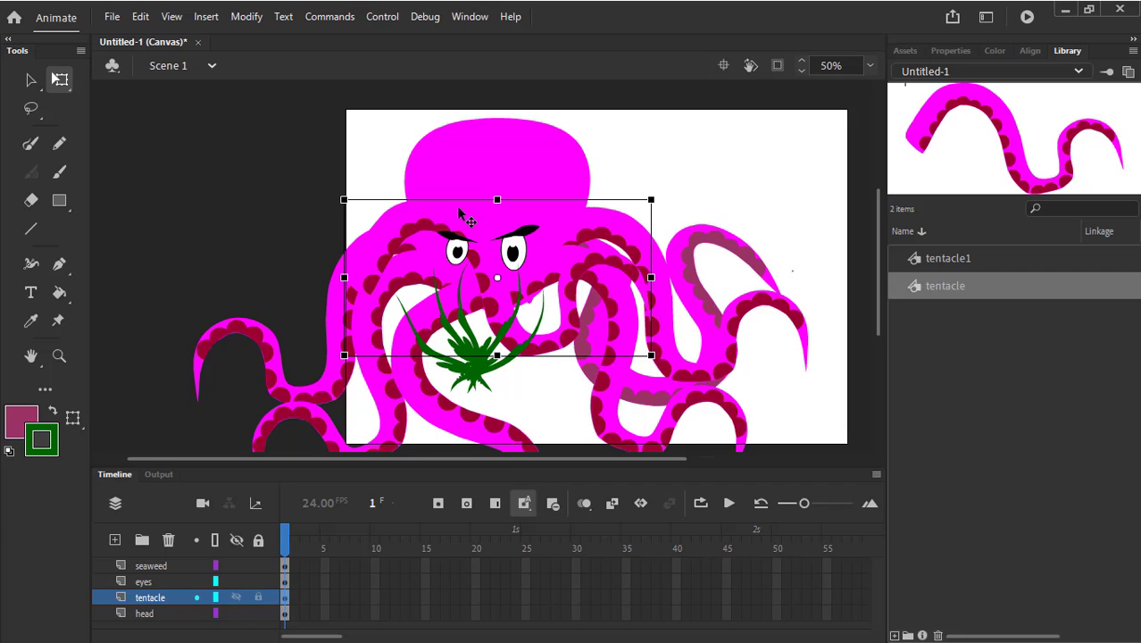
click(225, 361)
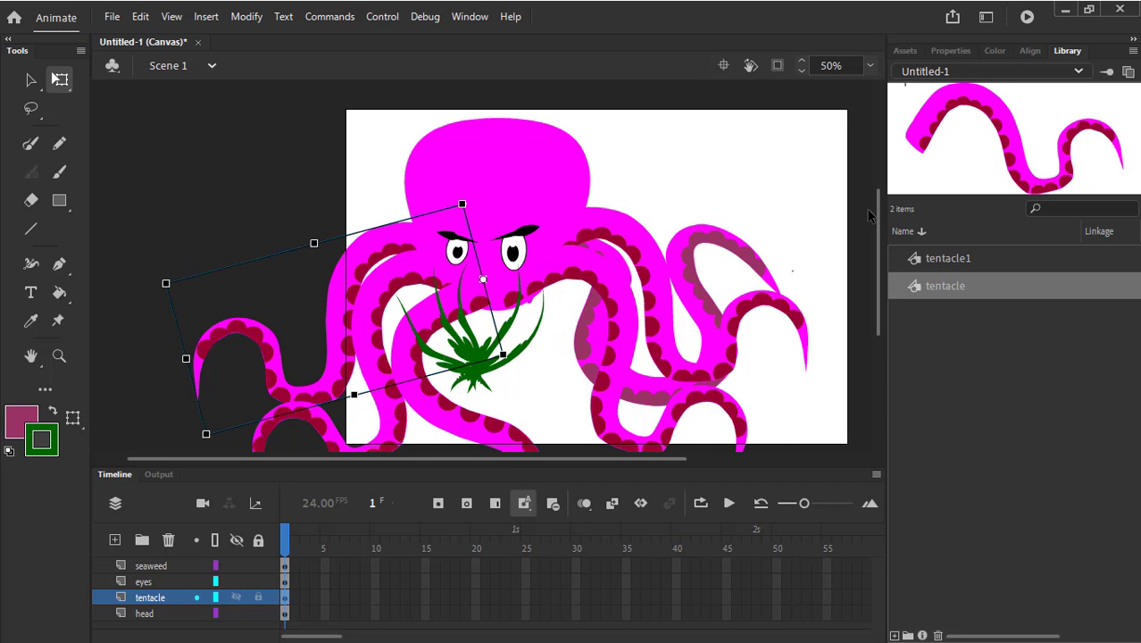
drag(474, 465, 473, 435)
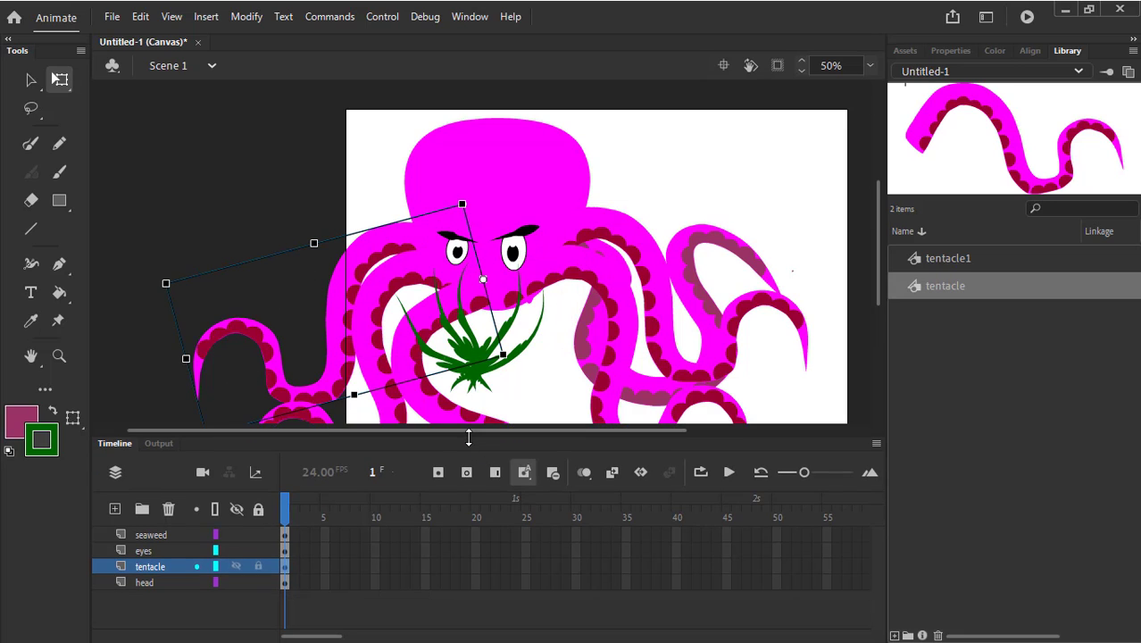
click(144, 583)
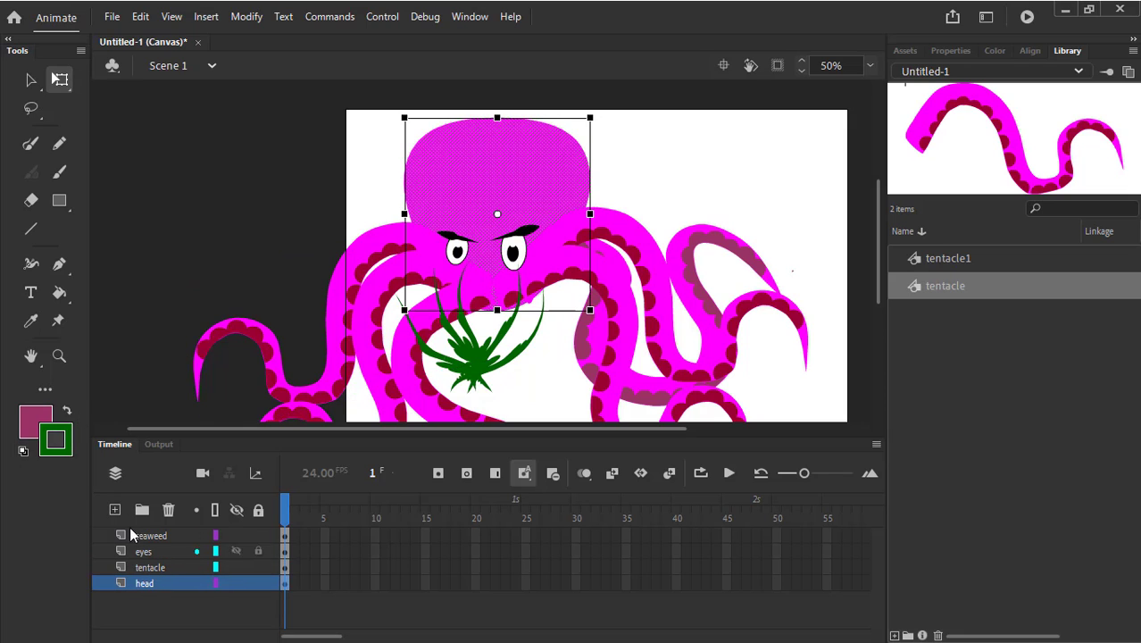
click(115, 516)
drag(153, 584, 152, 614)
double_click(164, 602)
text(ten)
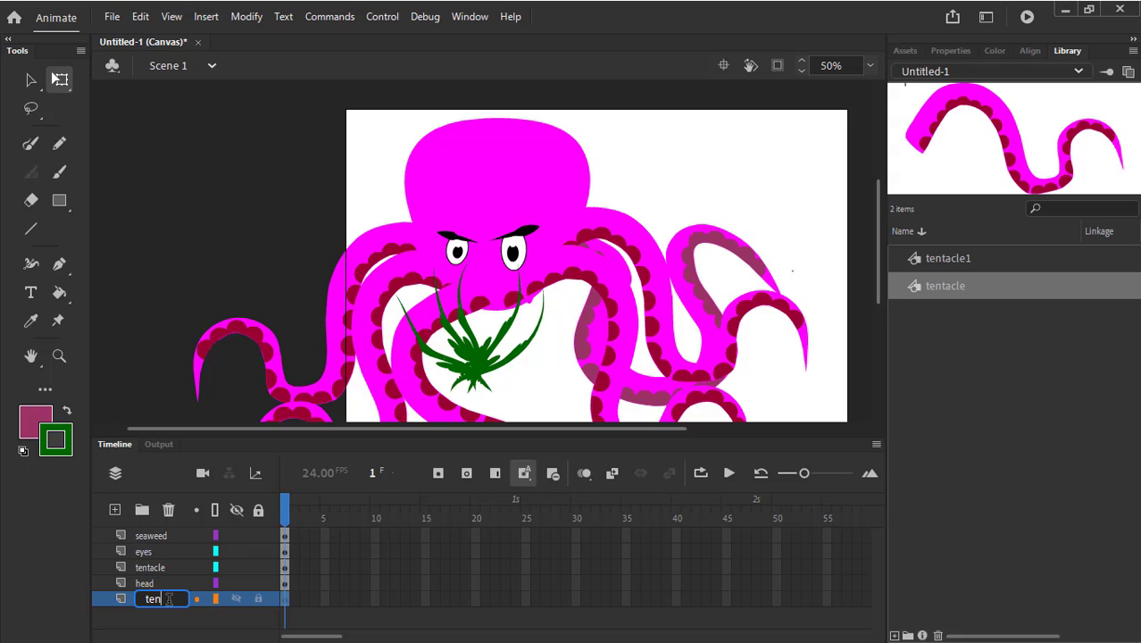
key(Return)
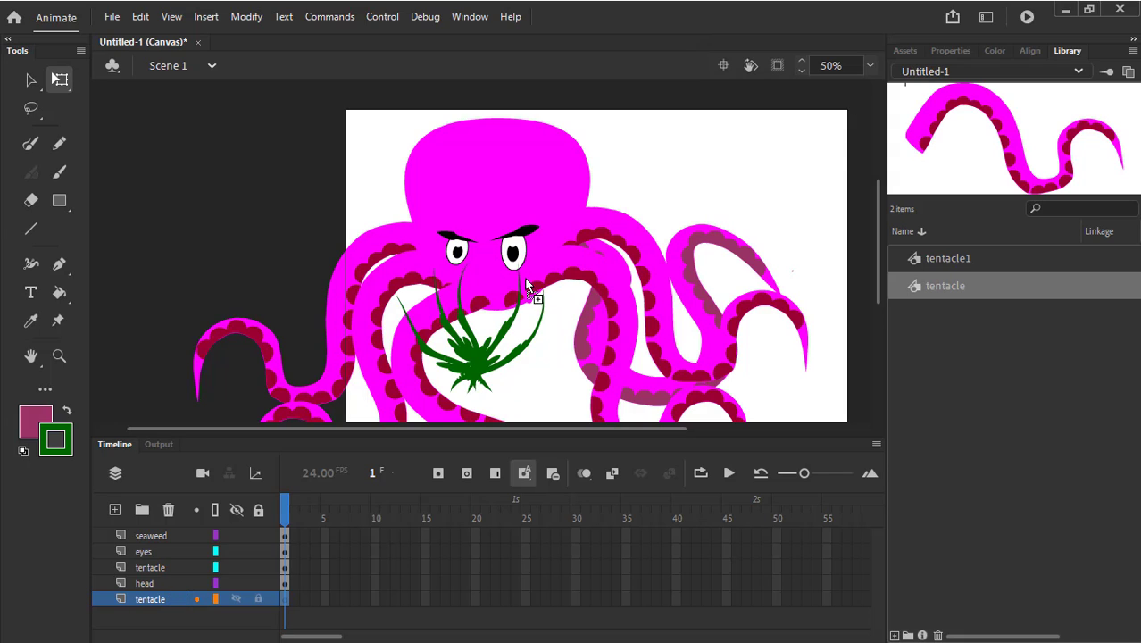
Place a tentacle instance on the bottom tentacle layer and shift it horizontally to the head's right side
drag(527, 286, 507, 287)
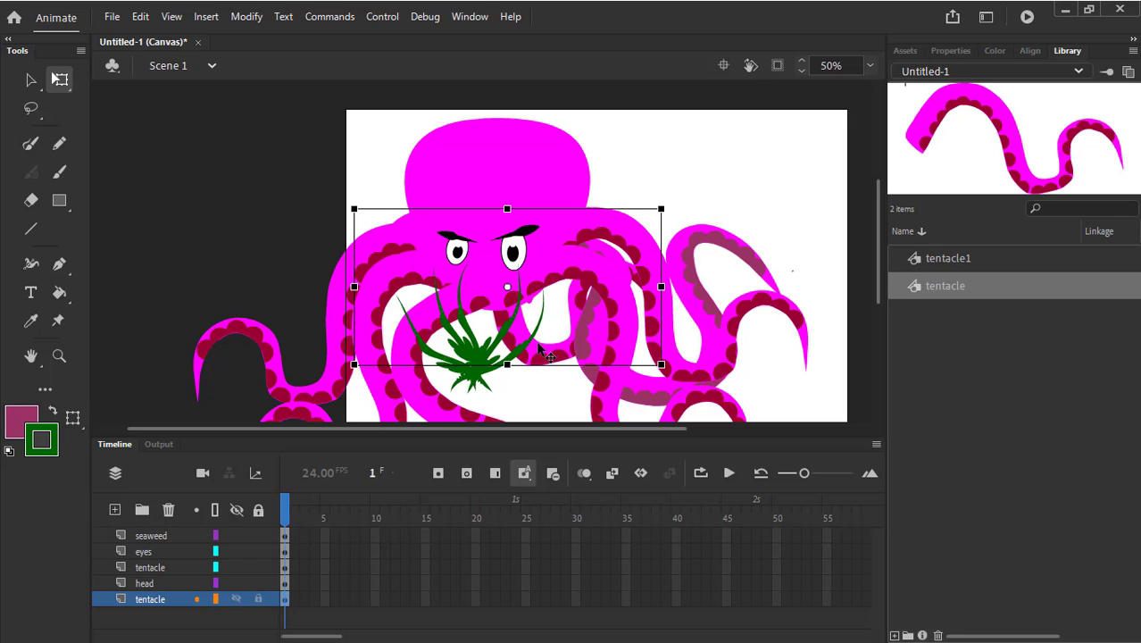
key(shift+Right)
key(shift+Right)
key(shift+Right)
key(shift+Right)
key(shift+Right)
key(shift+Right)
key(shift+Right)
key(shift+Right)
key(shift+Right)
key(shift+Right)
key(shift+Right)
key(shift+Right)
key(shift+Right)
key(shift+Right)
key(shift+Right)
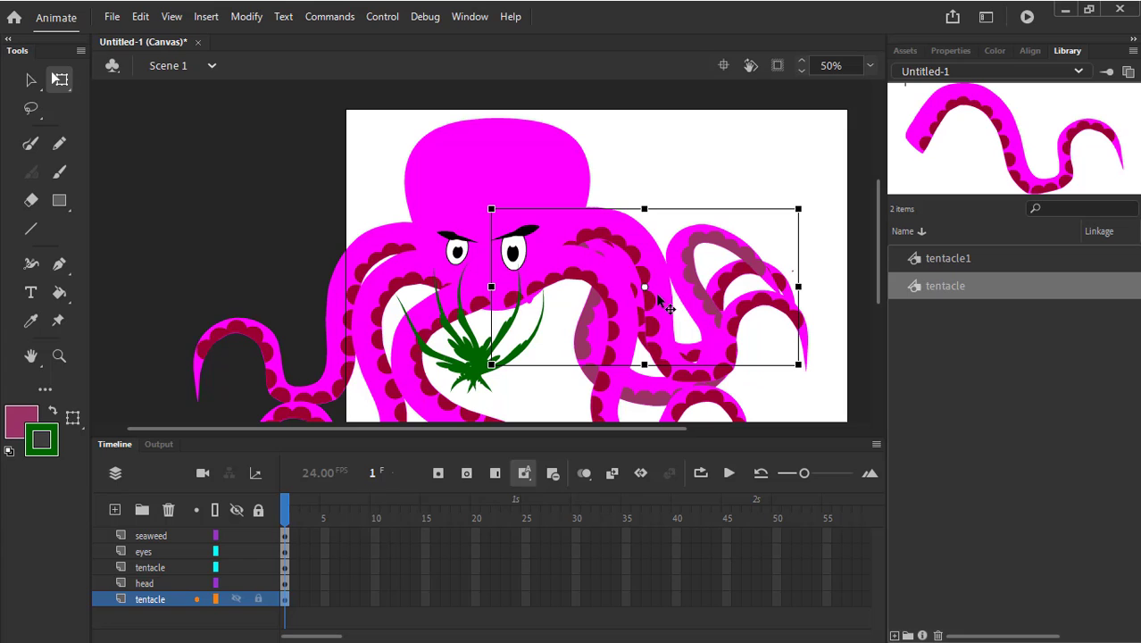
Set the pivot of the tentacle behind the head at its base, rotate it clockwise about 30 degrees and nudge it up
drag(645, 286, 492, 283)
drag(680, 170, 655, 110)
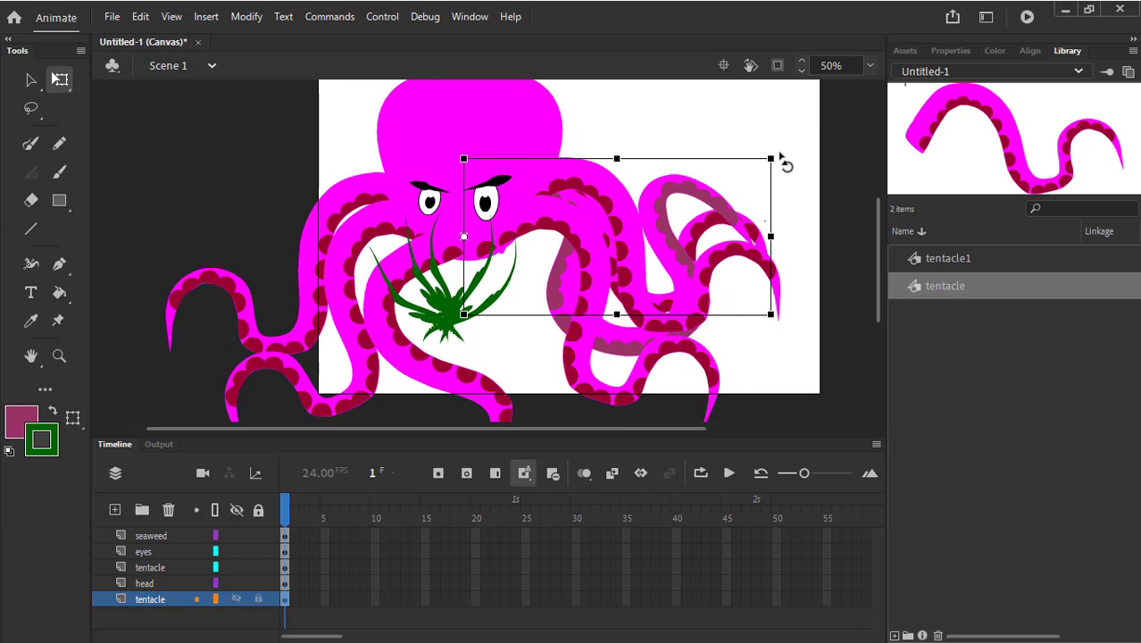
drag(785, 163, 778, 334)
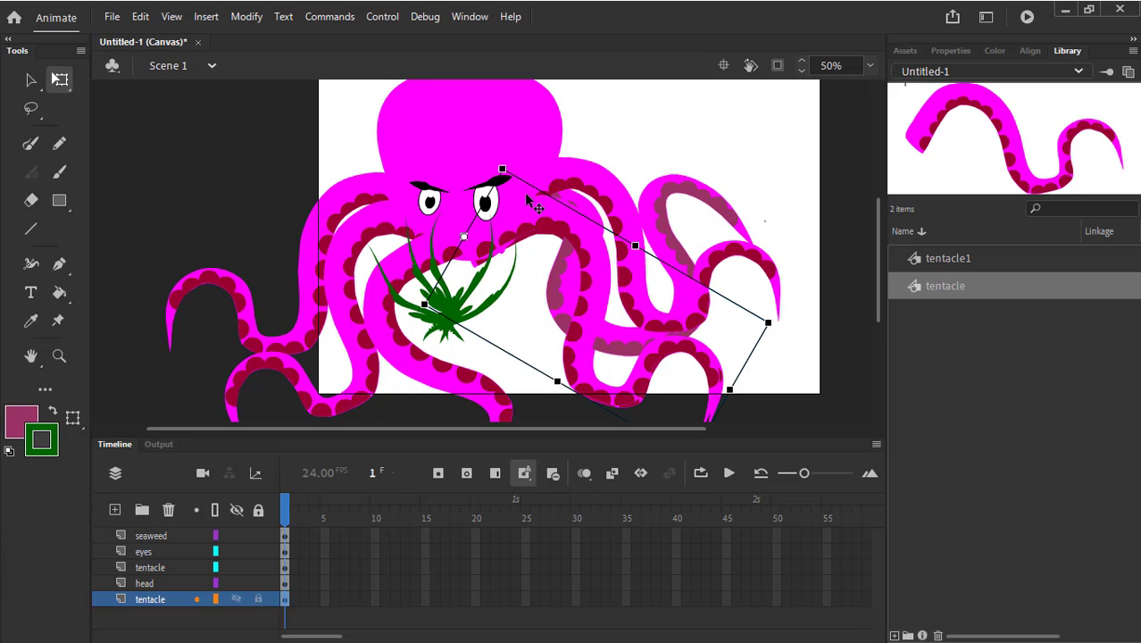
key(Up)
key(Up)
key(Up)
key(Up)
key(Up)
key(Up)
key(Up)
key(Up)
key(Up)
key(Up)
key(Up)
key(Up)
key(Up)
key(Up)
key(Up)
key(Up)
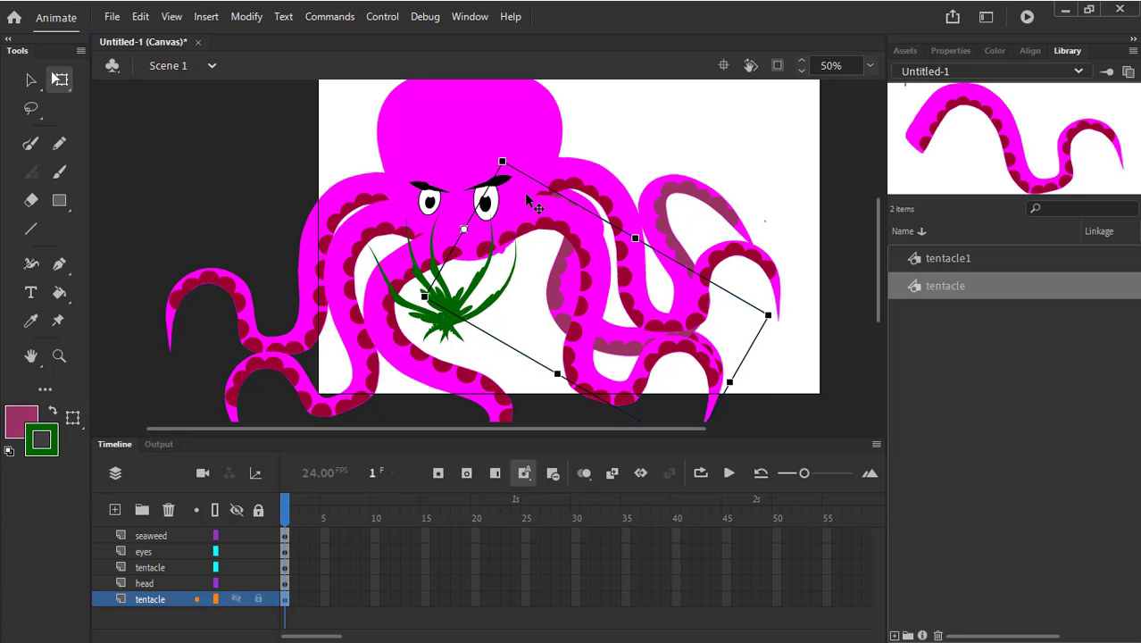
Nudge the upper right tentacle on the front tentacle layer slightly up
click(601, 158)
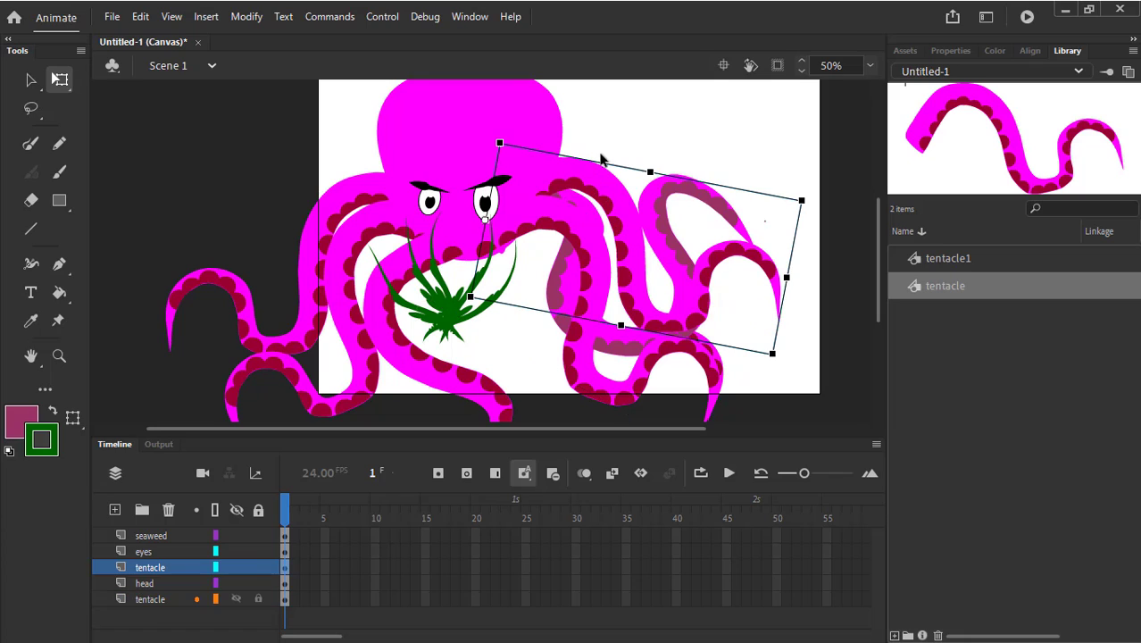
key(Up)
key(Up)
key(Up)
key(Up)
key(Up)
key(Up)
key(Up)
key(Up)
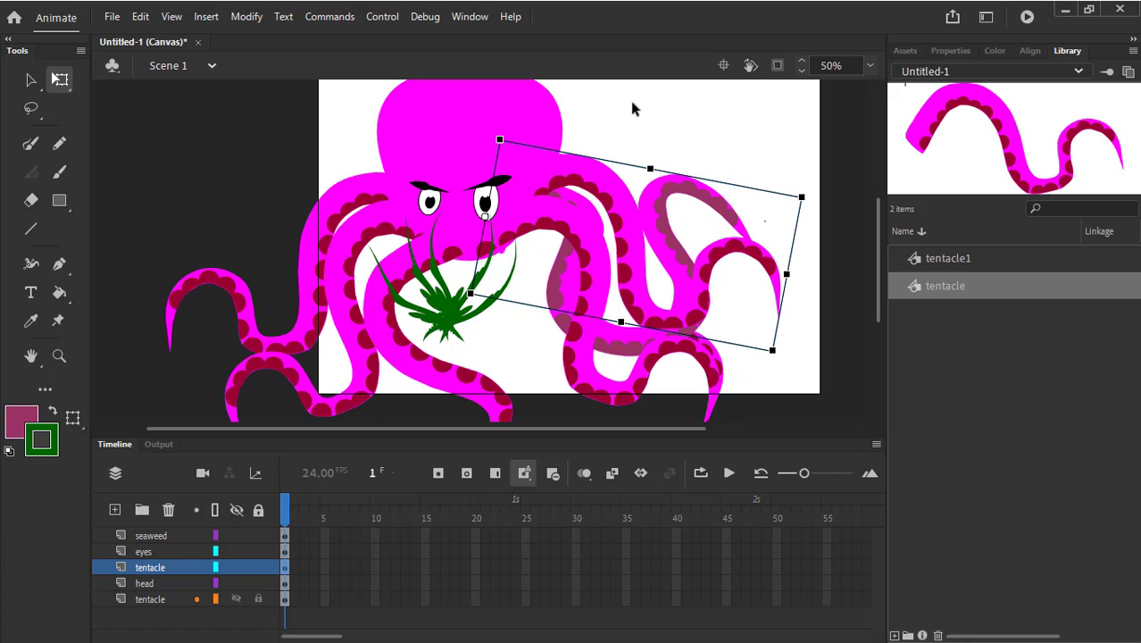
Nudge the tentacle1 instance on the head's right side slightly to the left
key(Down)
key(Down)
key(Down)
key(Down)
key(Down)
key(Down)
key(Down)
key(Down)
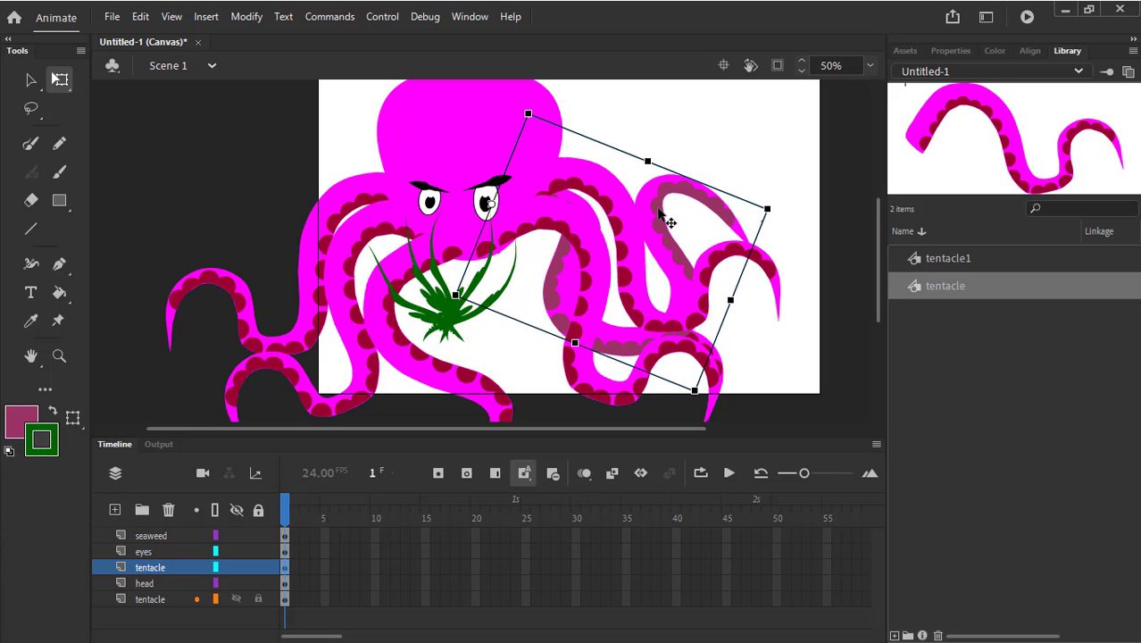
key(Left)
key(Left)
key(Left)
key(Left)
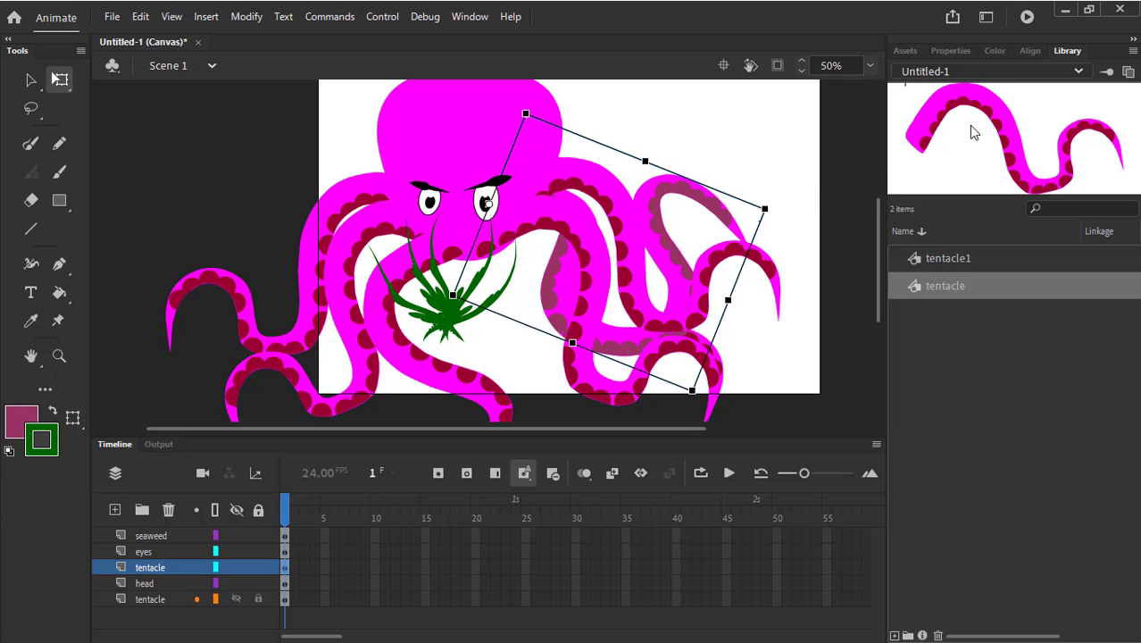
Place an instance of the tentacle1 symbol over the face and flip it horizontally
click(934, 263)
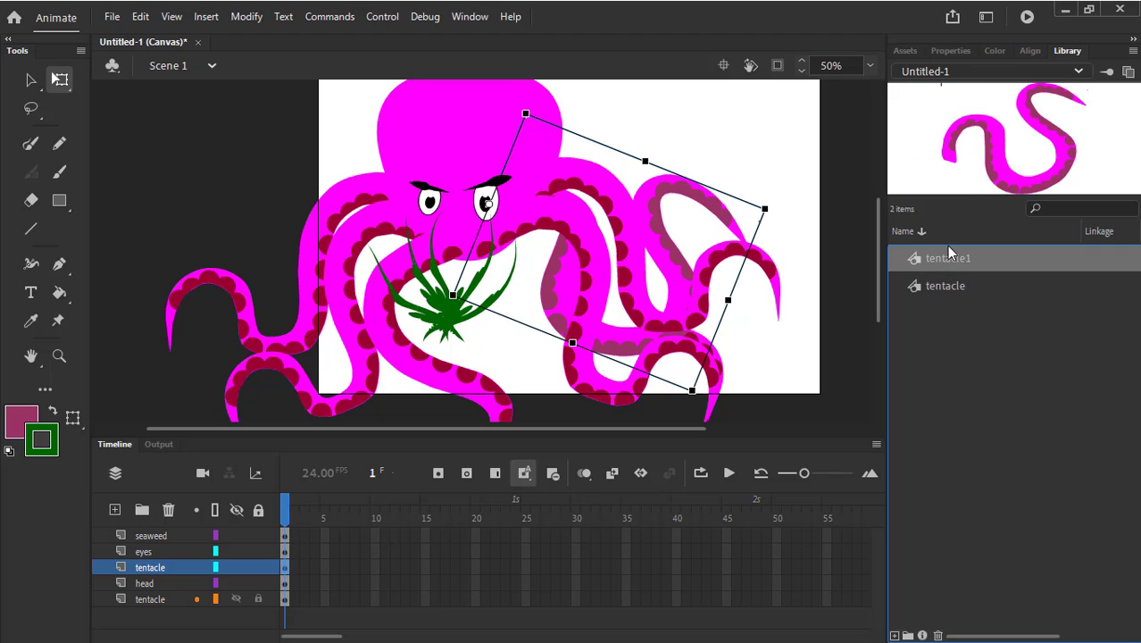
drag(961, 135, 461, 241)
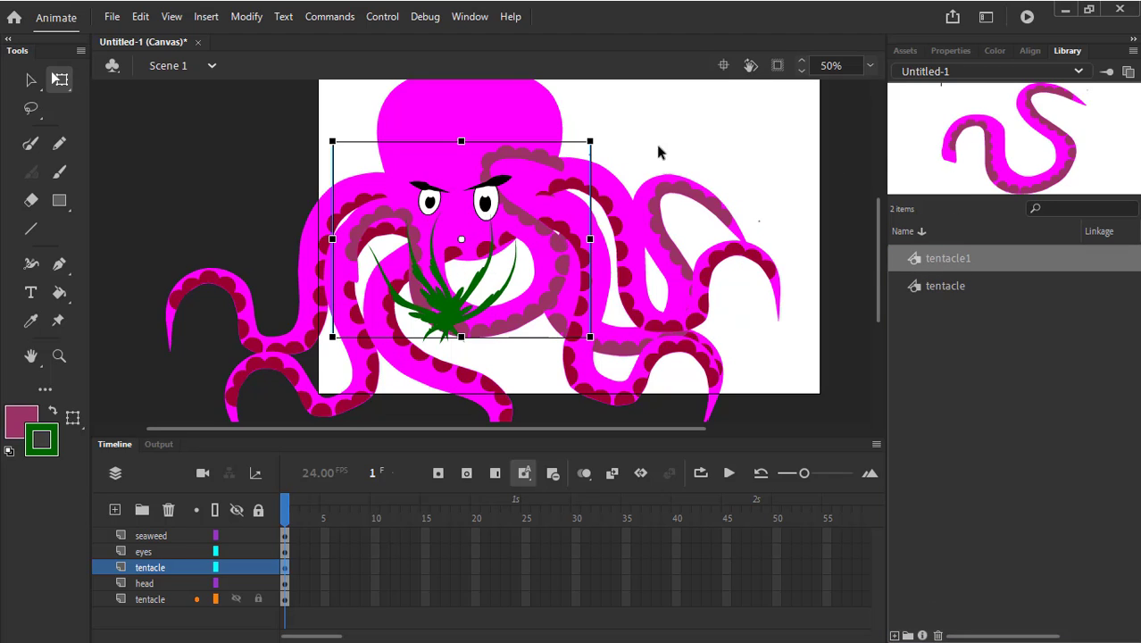
right_click(543, 305)
mouse_move(661, 302)
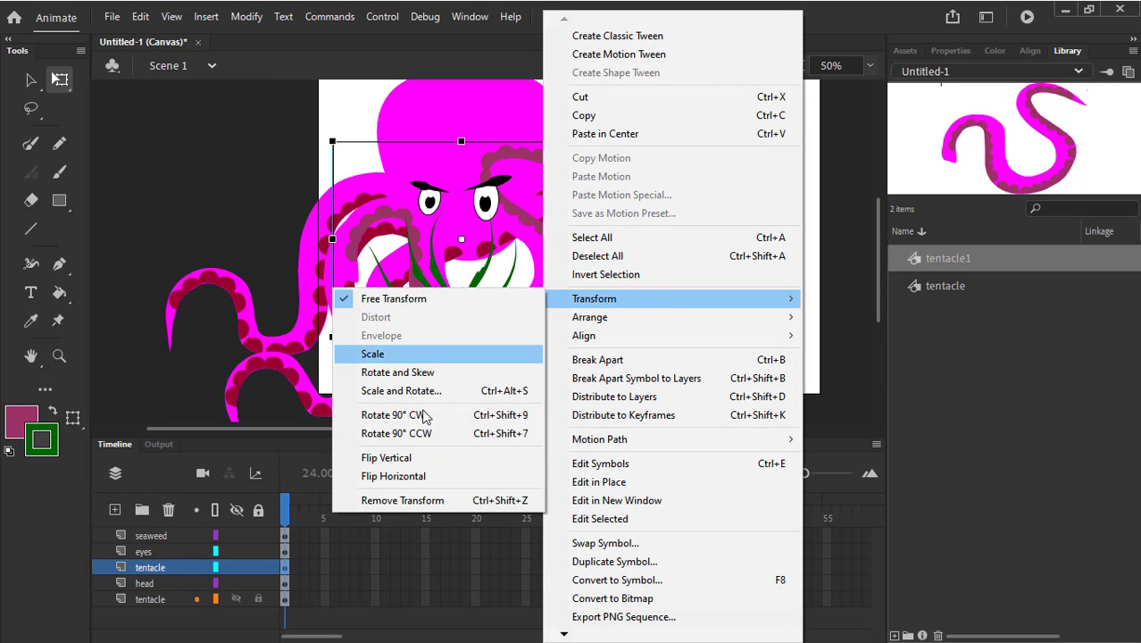
click(436, 477)
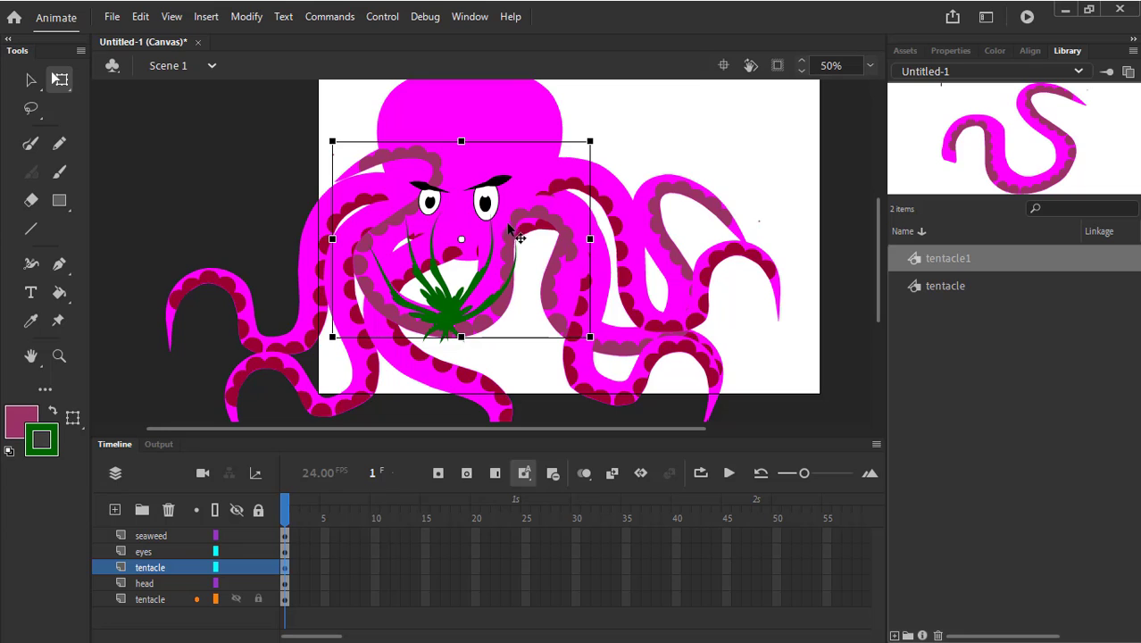
Move the flipped tentacle off the face to the head's left side, and cut and paste it onto the tentacle layer behind the head
drag(503, 270, 395, 236)
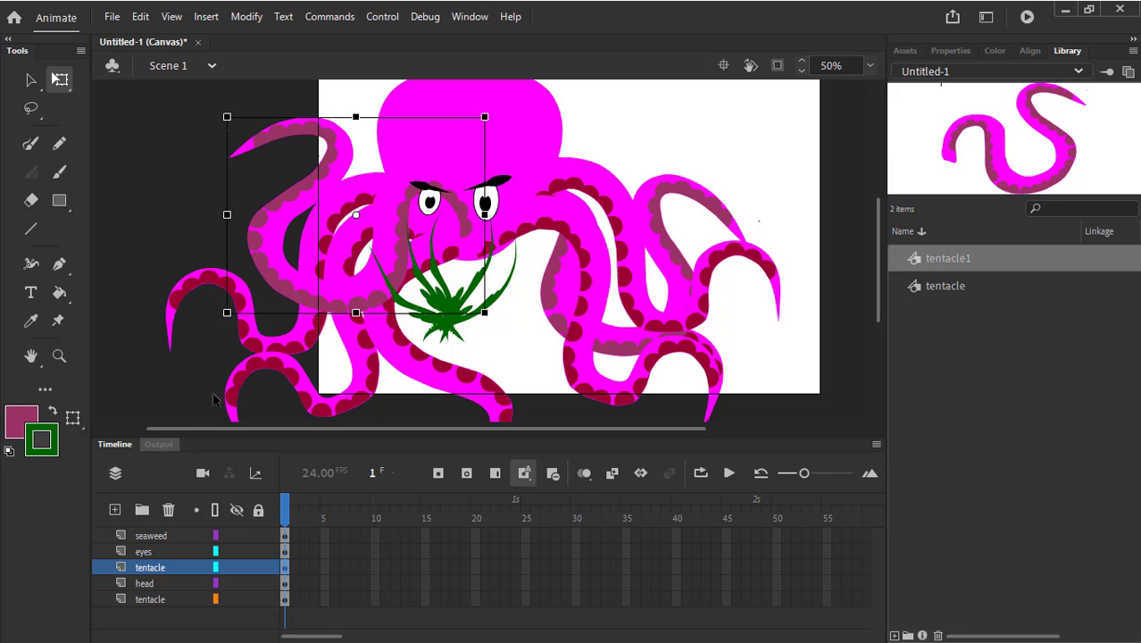
key(ctrl)
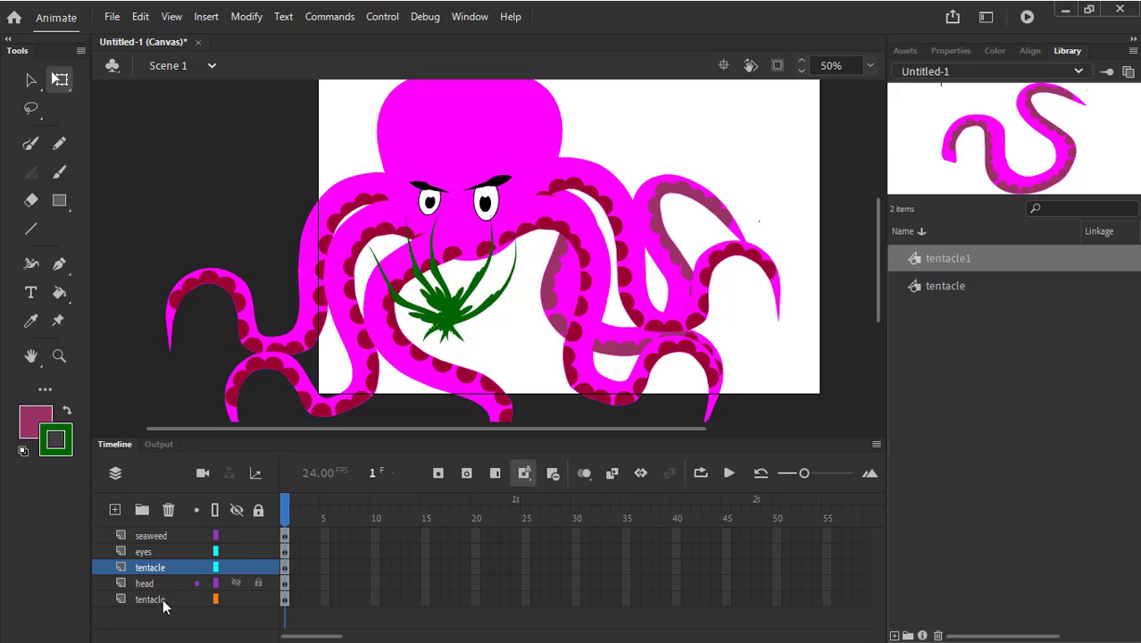
click(161, 599)
ctrl+click(501, 200)
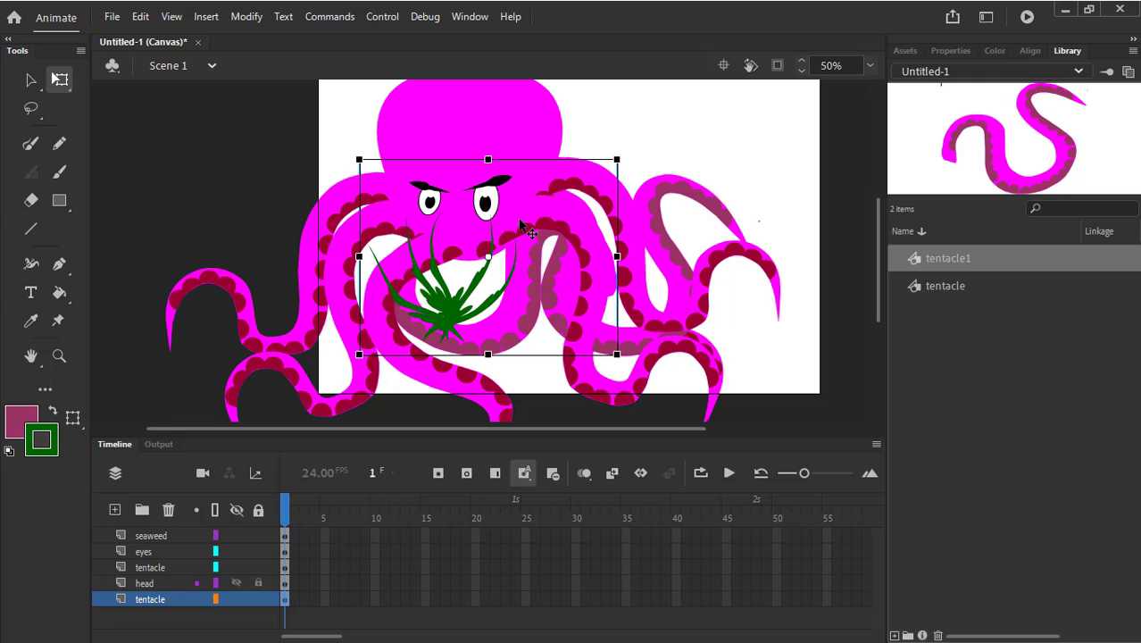
right_click(521, 272)
click(505, 322)
Position the pasted tentacle behind the head's left side so that its tip curls above the other left tentacles
mouse_move(509, 328)
mouse_down()
mouse_move(353, 270)
mouse_move(379, 281)
mouse_up()
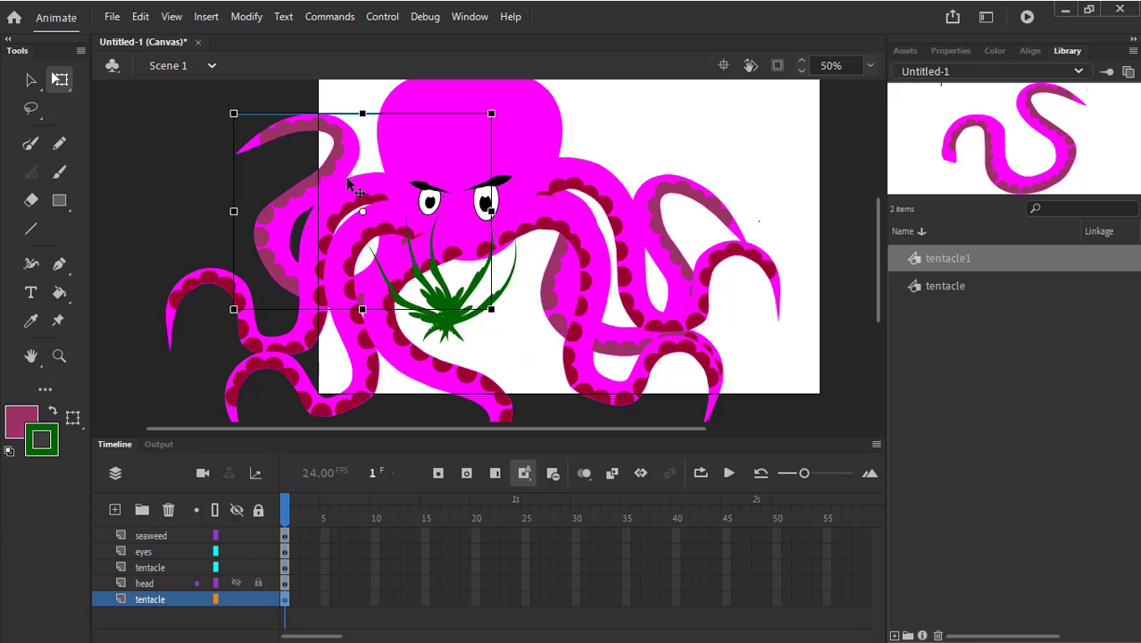
mouse_move(338, 173)
mouse_down()
mouse_move(343, 152)
mouse_move(332, 179)
mouse_up()
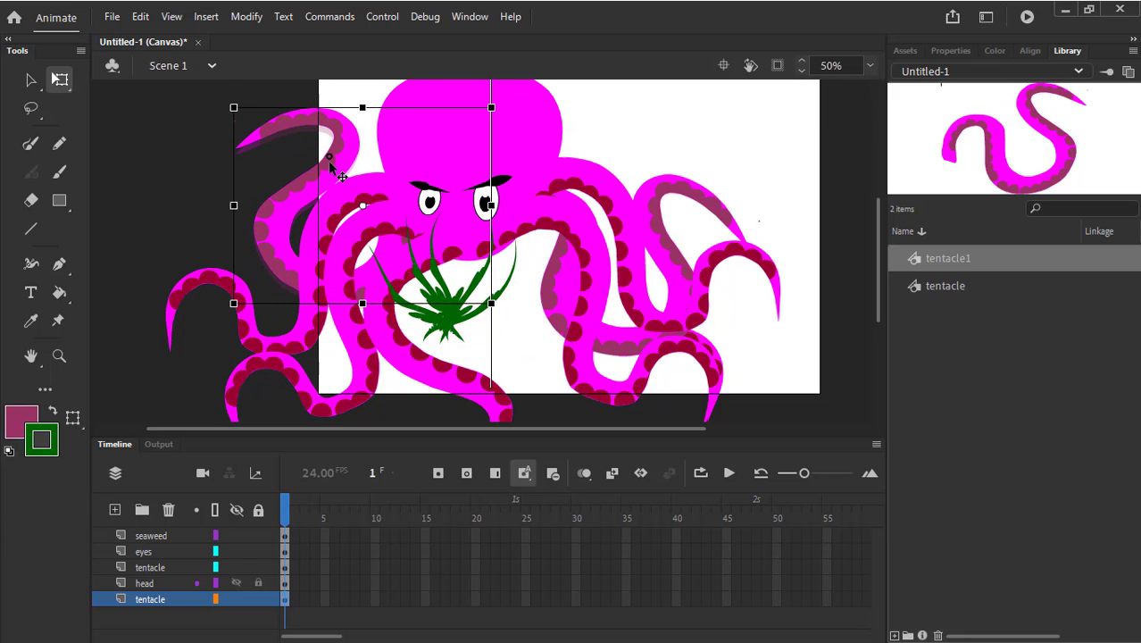
click(782, 130)
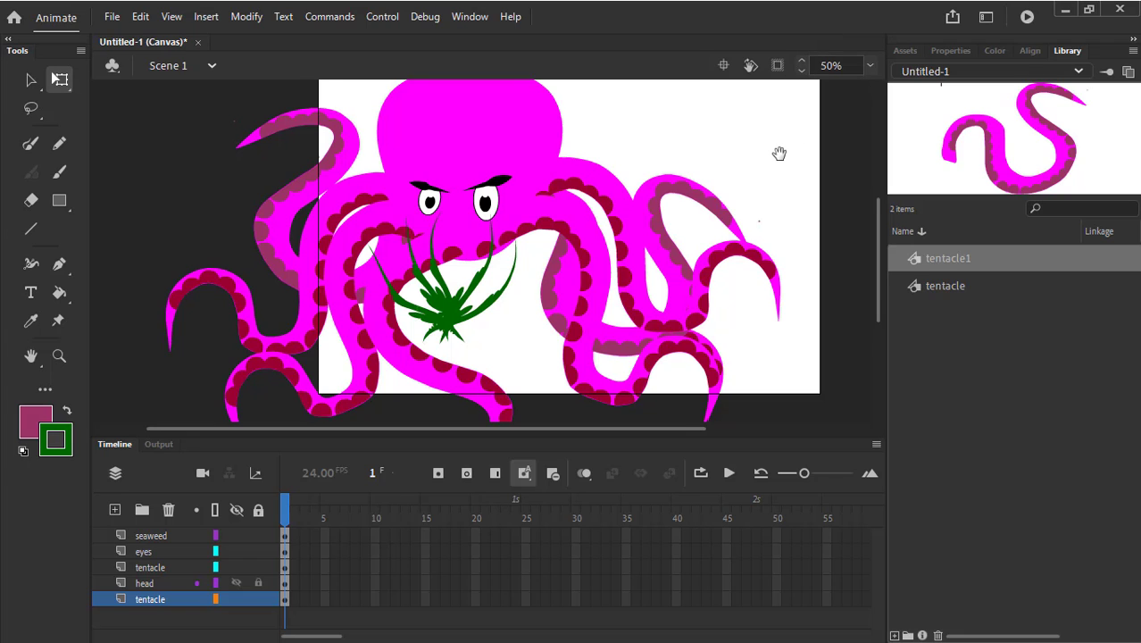
drag(778, 153, 681, 160)
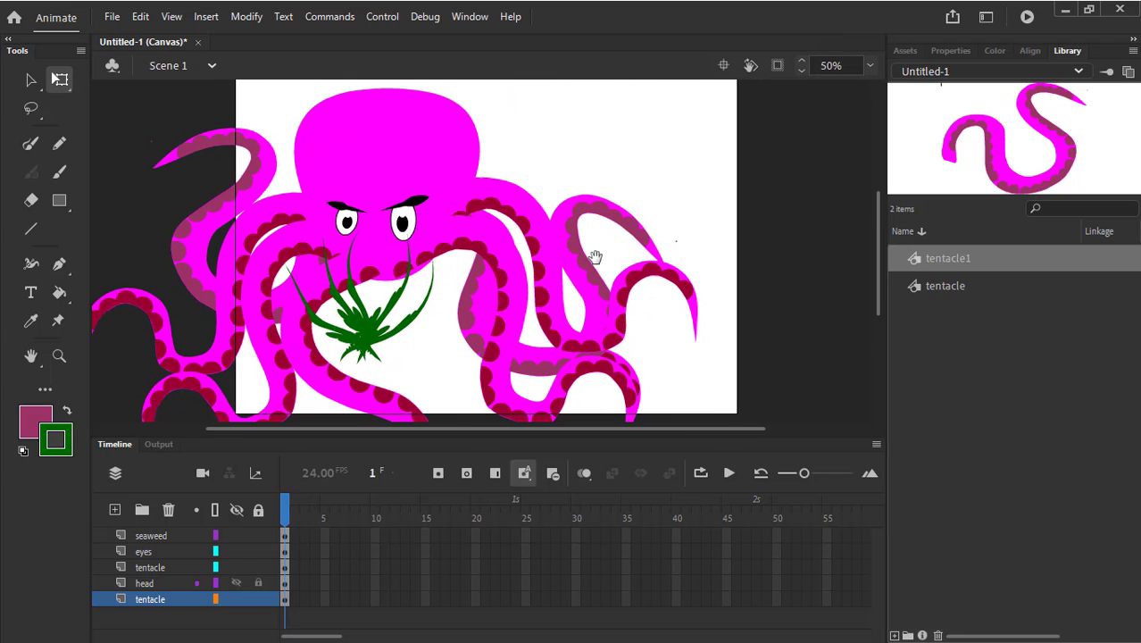
Add a new layer above the seaweed layer and name it bubbles
click(148, 536)
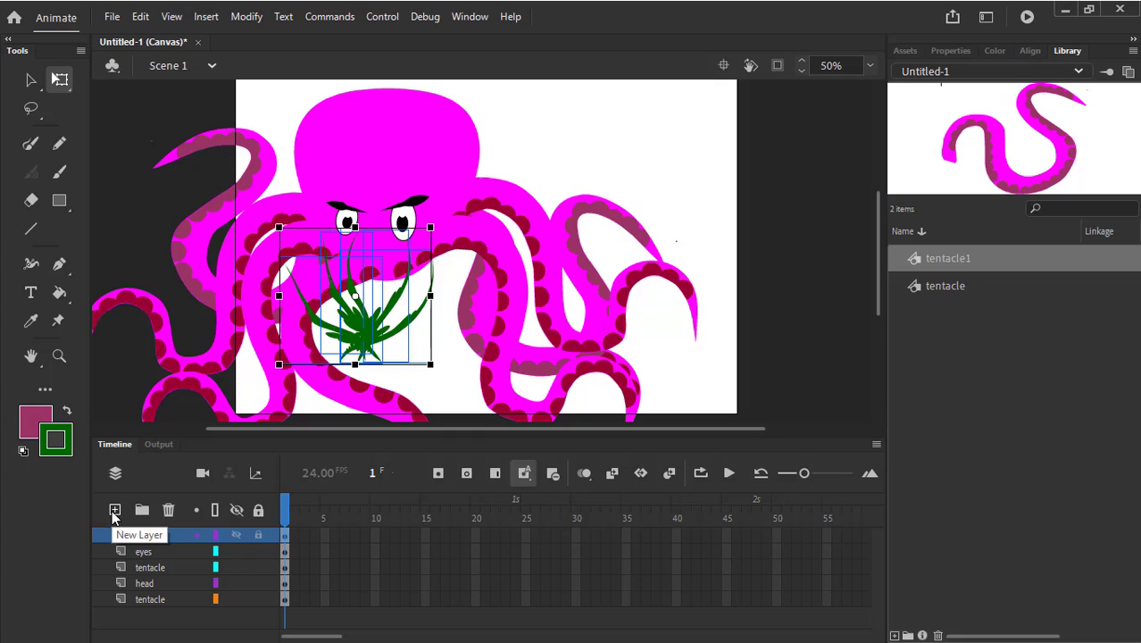
click(114, 510)
double_click(167, 537)
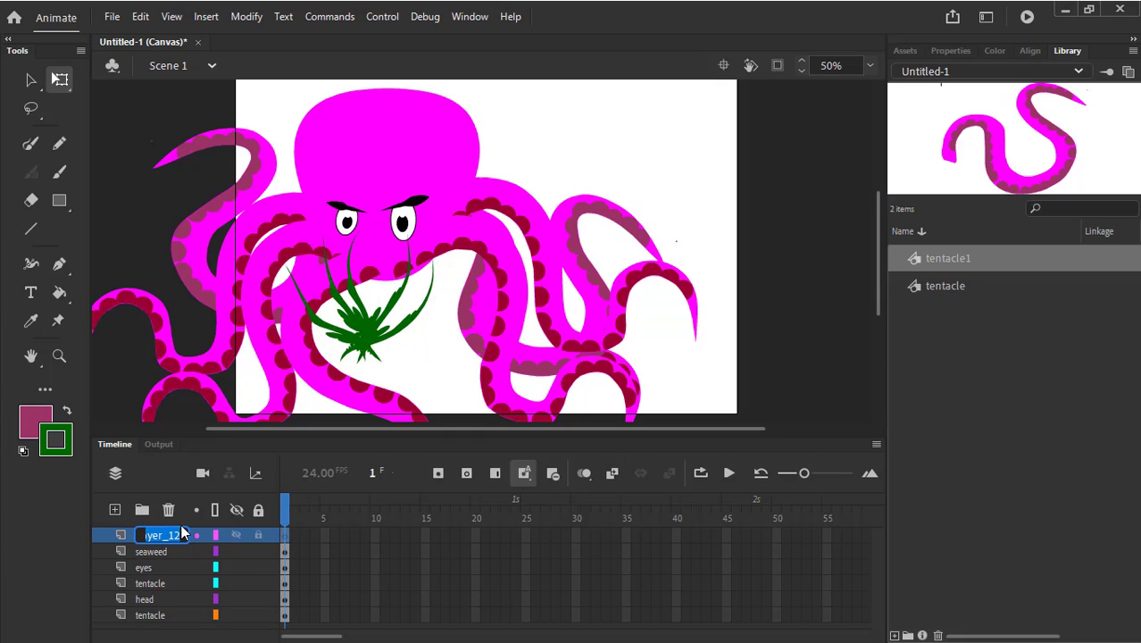
text(bubles)
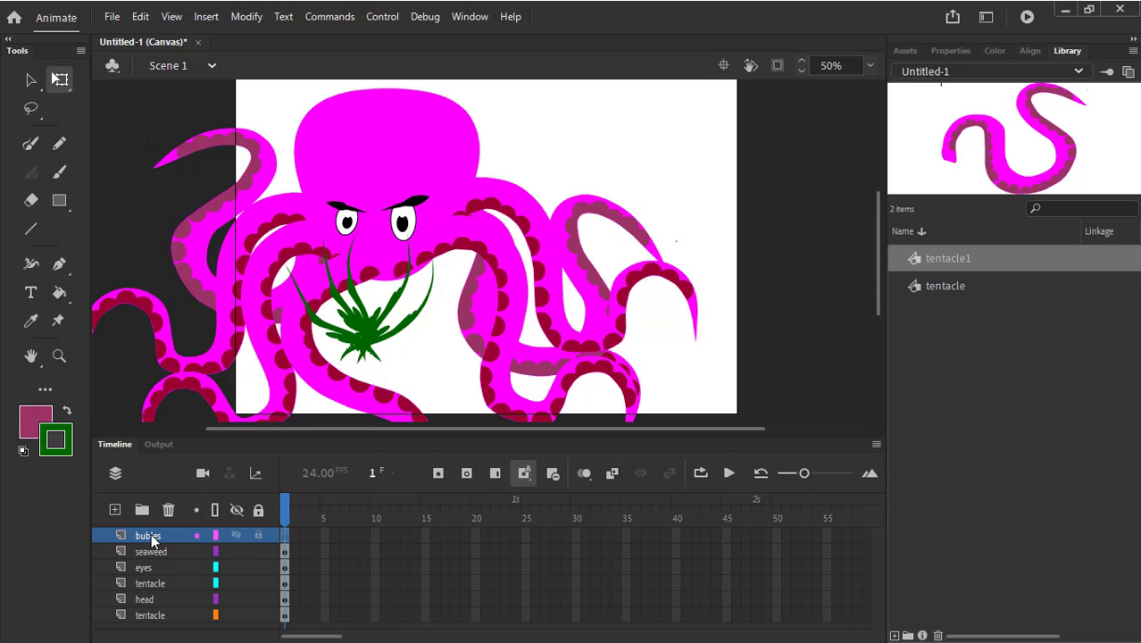
double_click(152, 535)
click(153, 535)
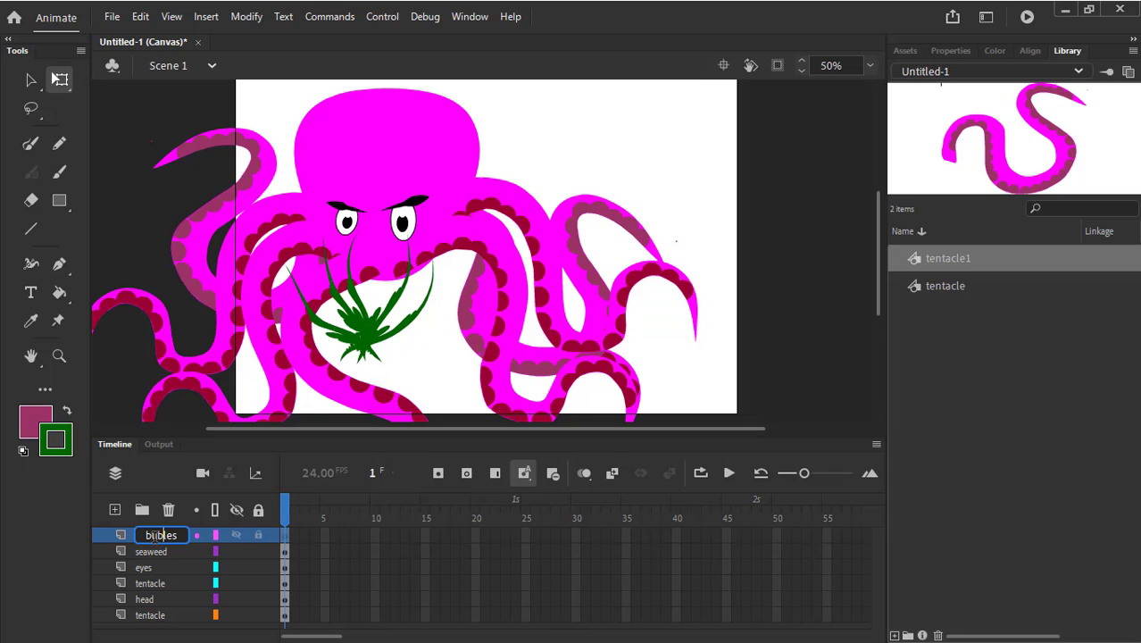
text(b)
key(Return)
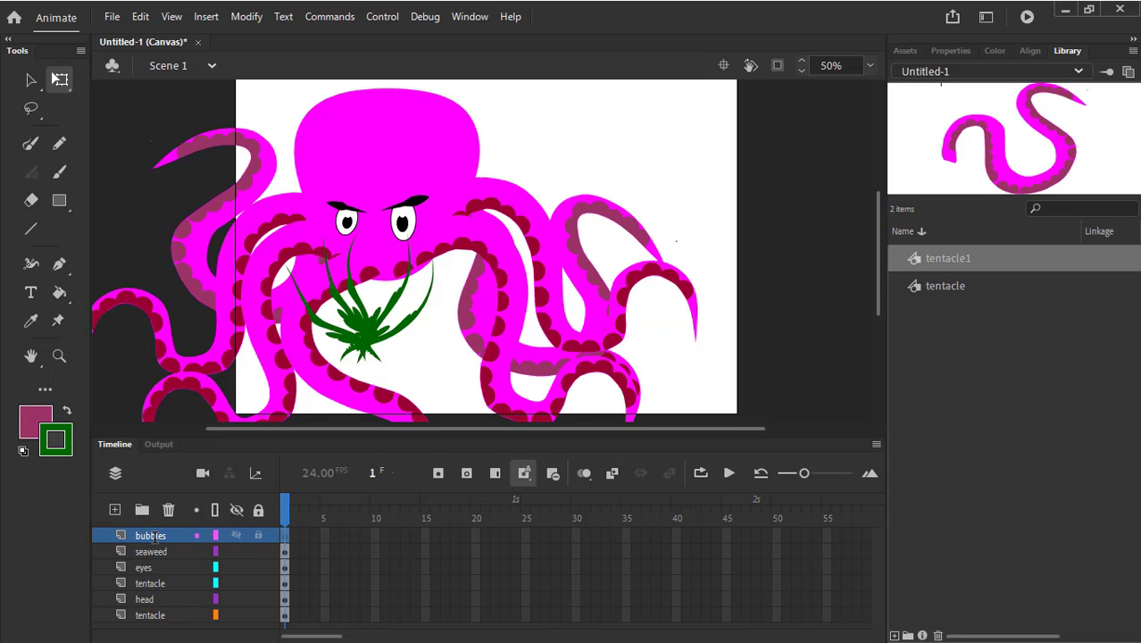
Select all the artwork, scale it down to the stage's width and center it on the stage with the head near the upper edge
scroll(550, 160, up, 2)
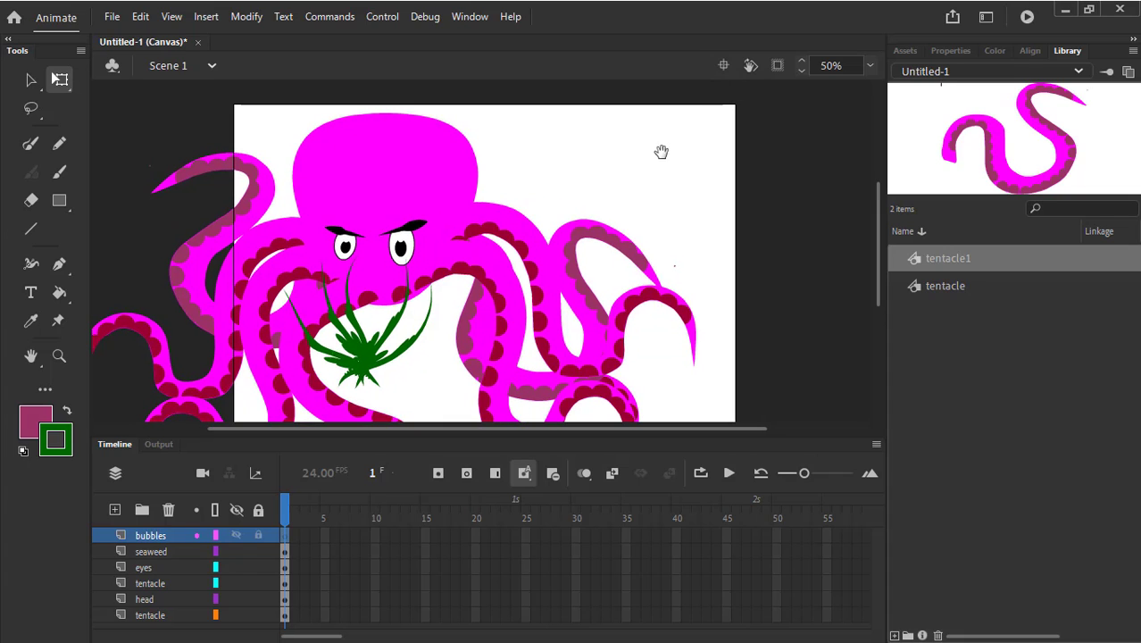
key(ctrl+a)
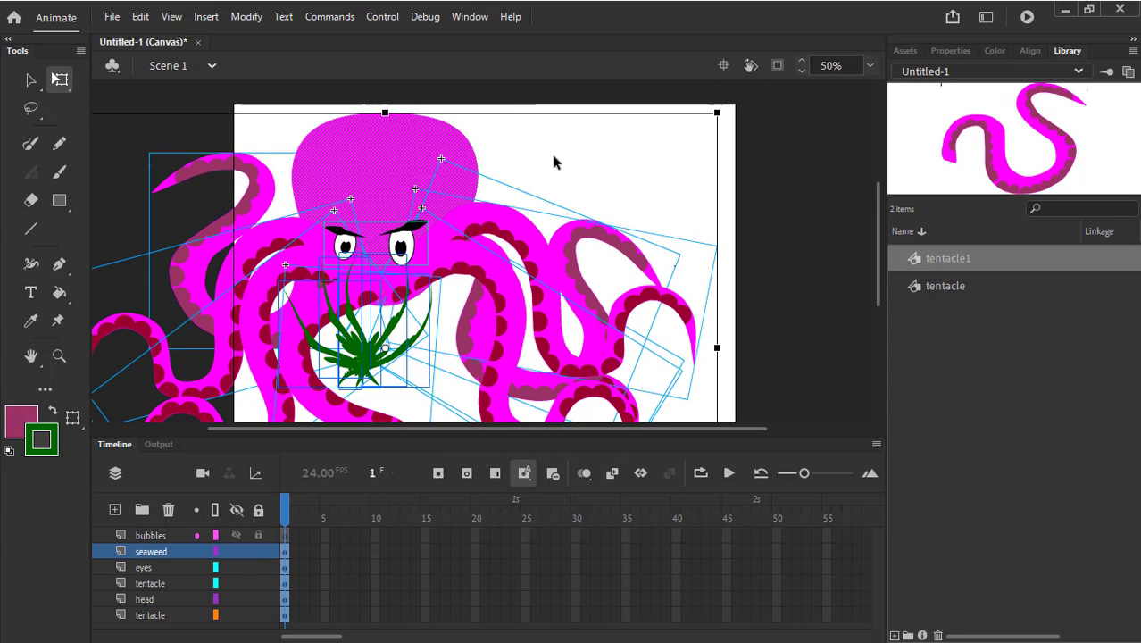
drag(393, 174, 491, 174)
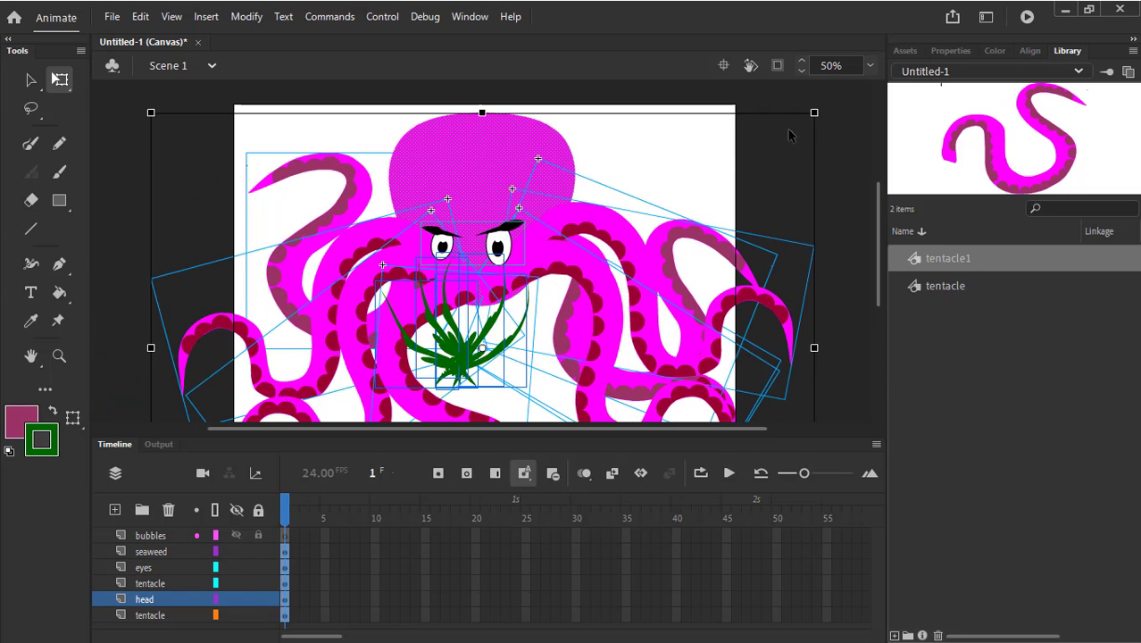
drag(810, 115, 736, 147)
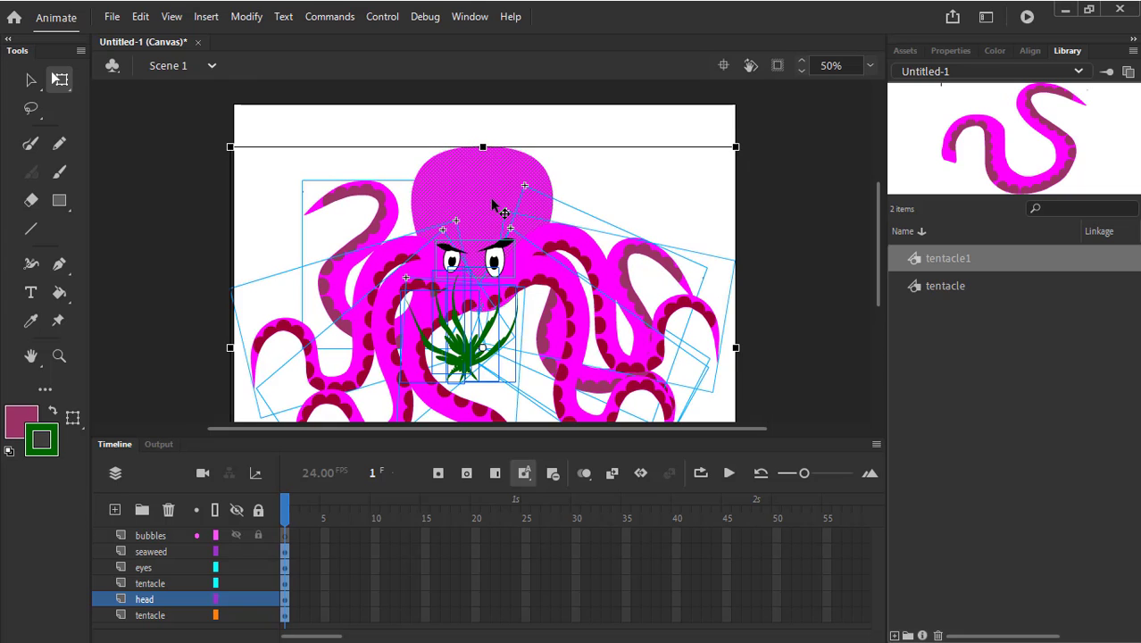
drag(494, 206, 485, 167)
click(684, 161)
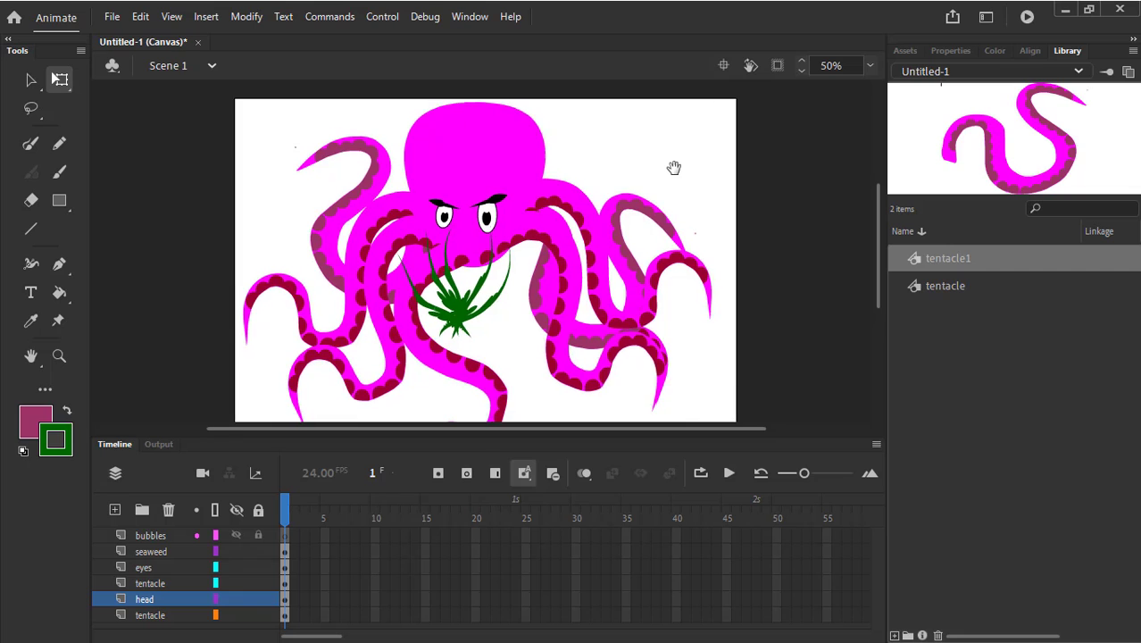
scroll(674, 168, down, 2)
scroll(674, 168, up, 2)
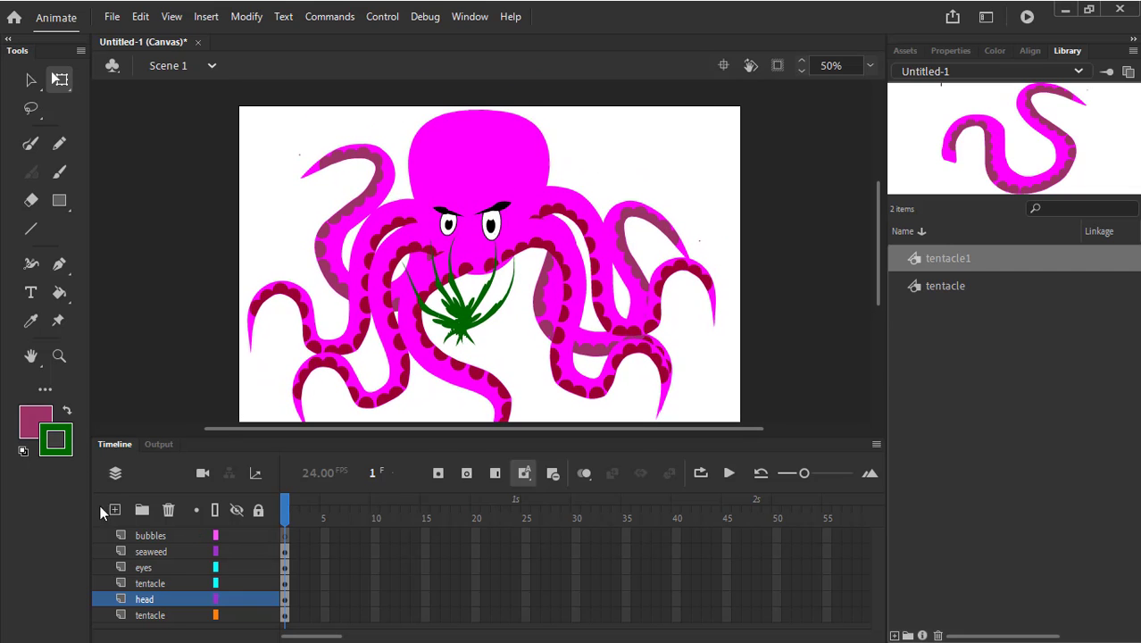
Activate the Oval tool on the bubbles layer and show the tool's properties
click(143, 537)
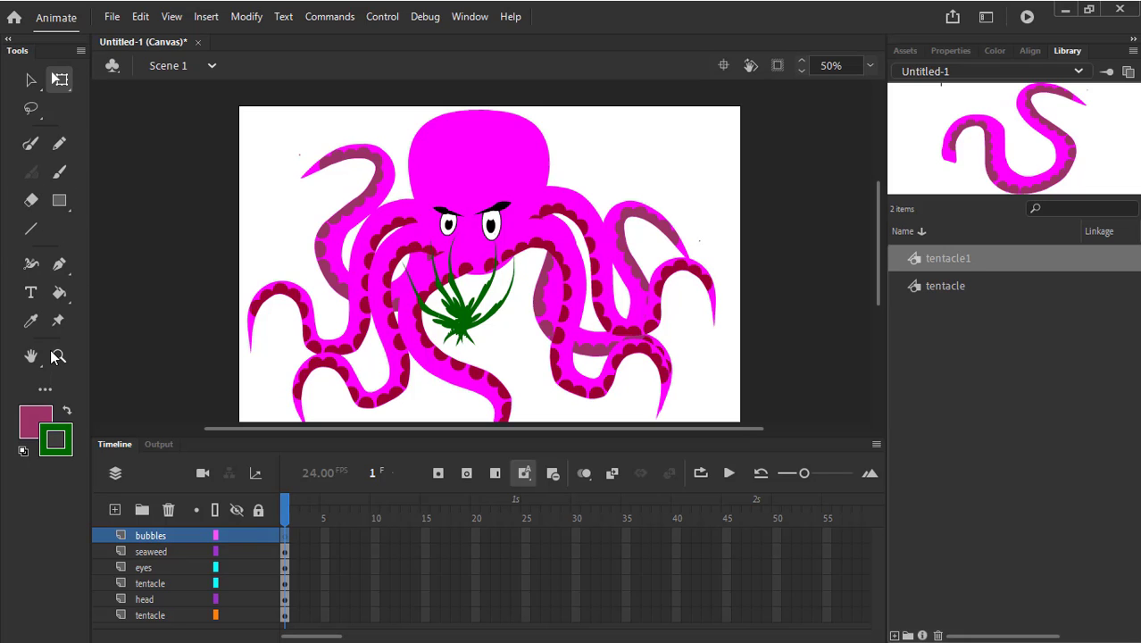
click(63, 204)
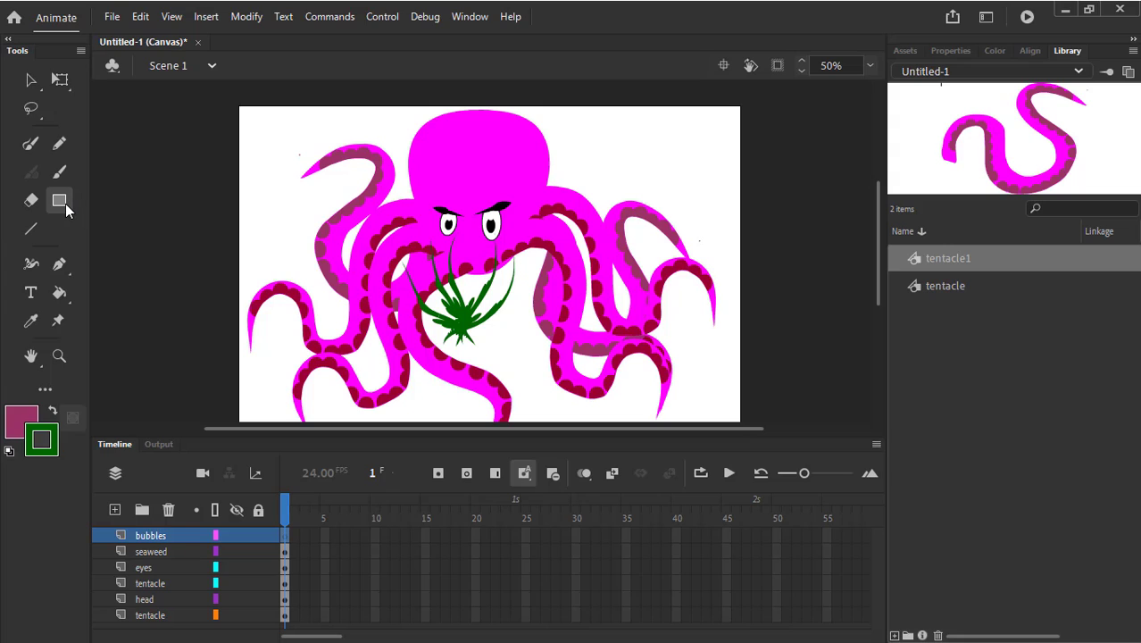
click(65, 206)
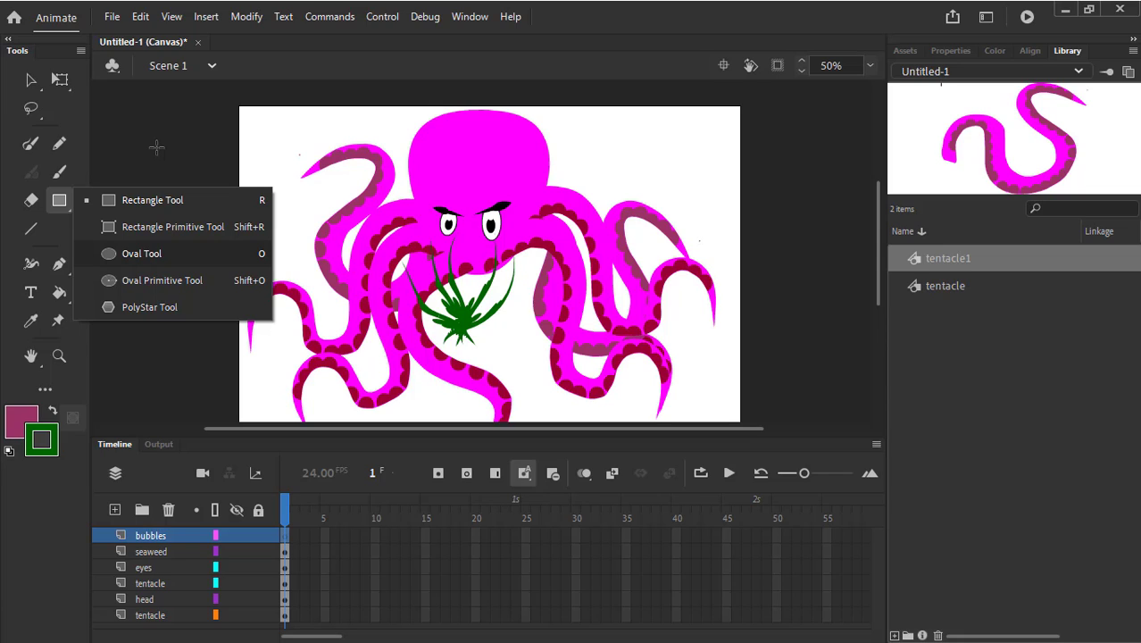
click(247, 259)
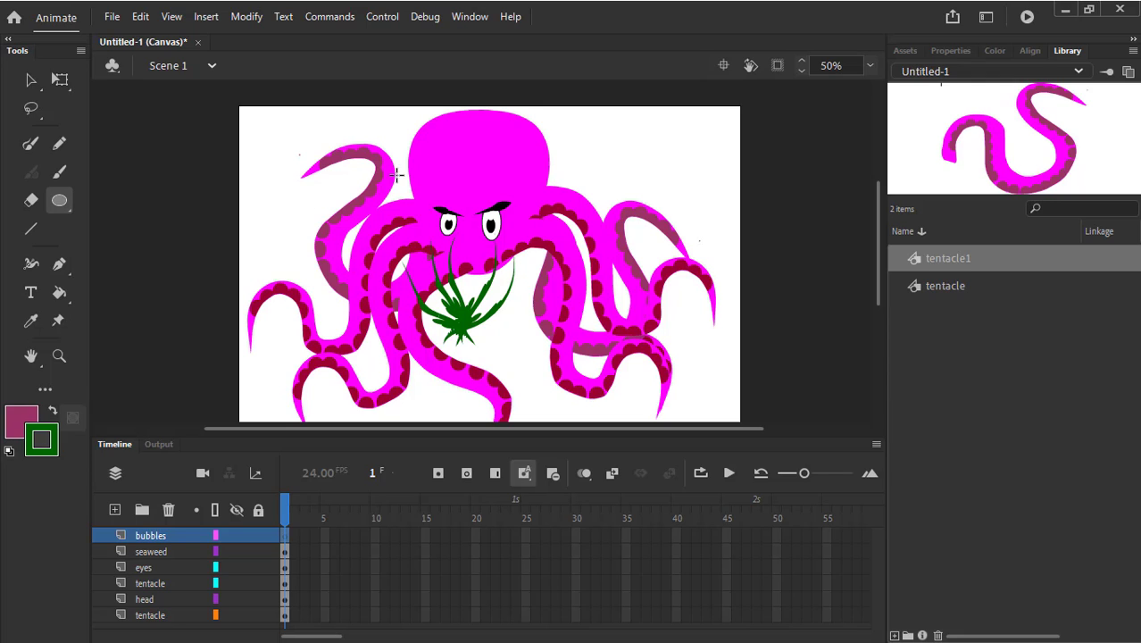
click(949, 52)
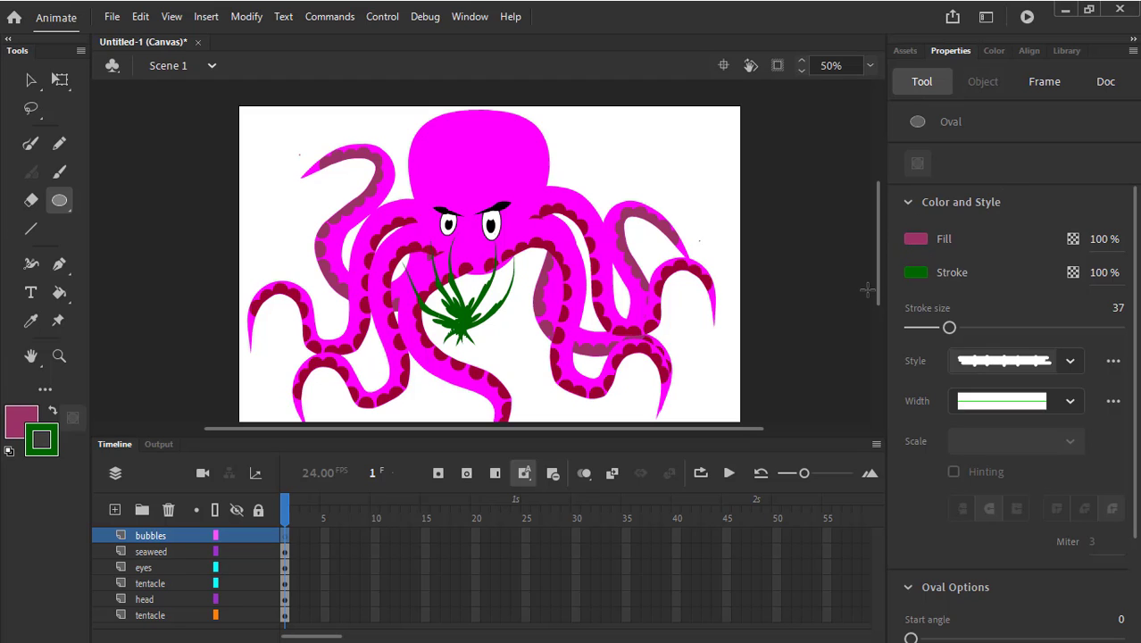
key(alt+Tab)
key(alt+Tab)
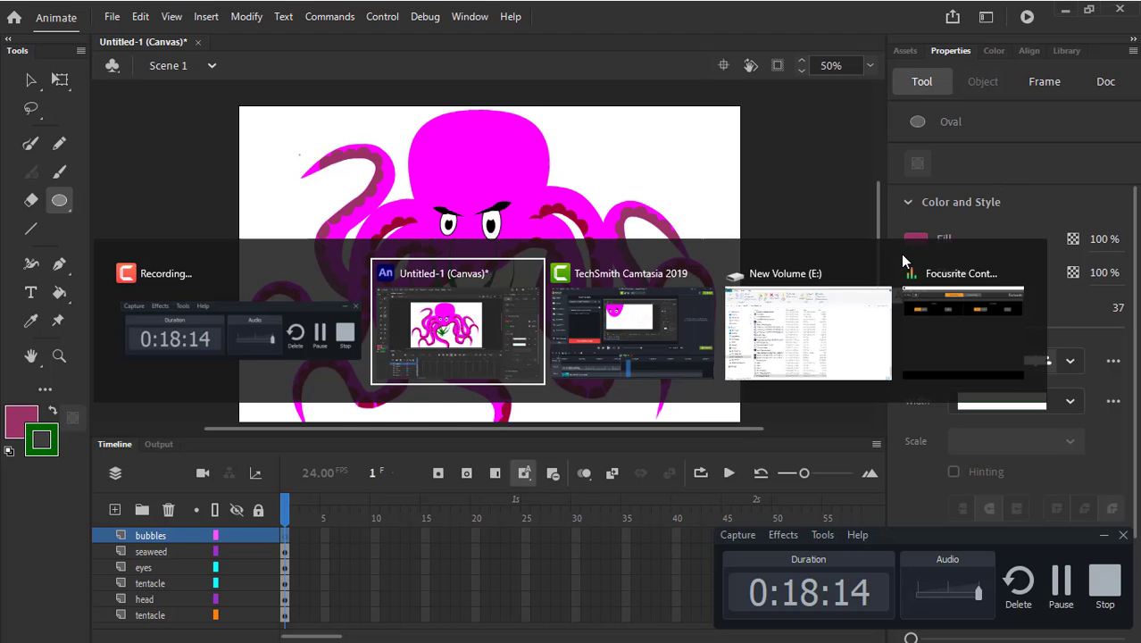
key(alt+Tab)
key(alt+Tab)
key(alt+Tab)
key(alt+Tab)
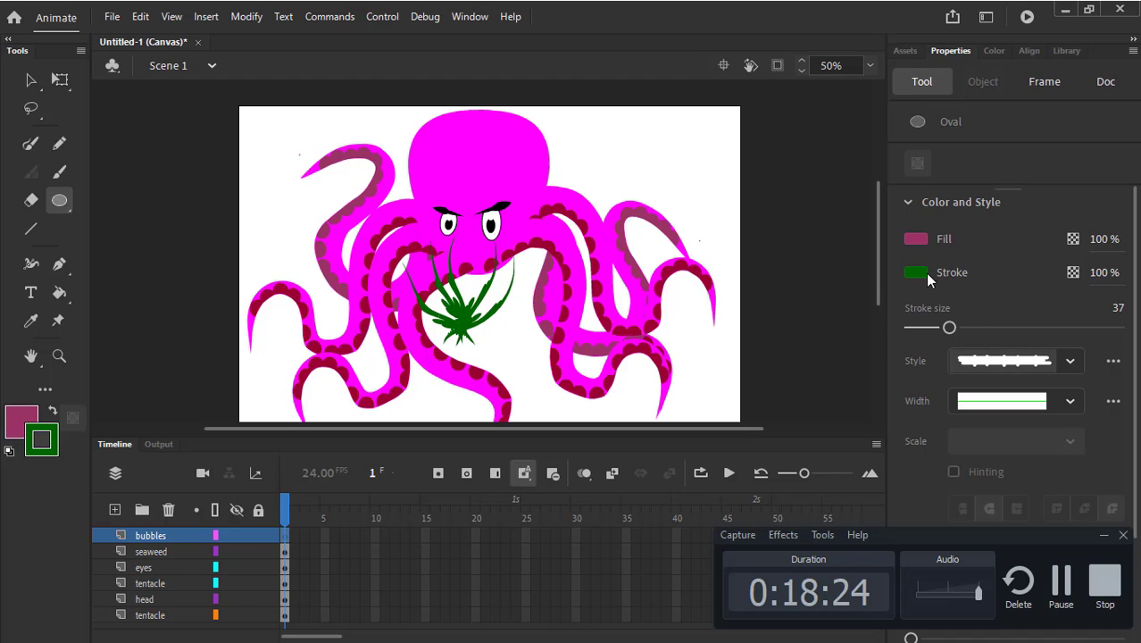
Set the Oval tool to a white fill at 60% opacity and a white stroke
click(917, 239)
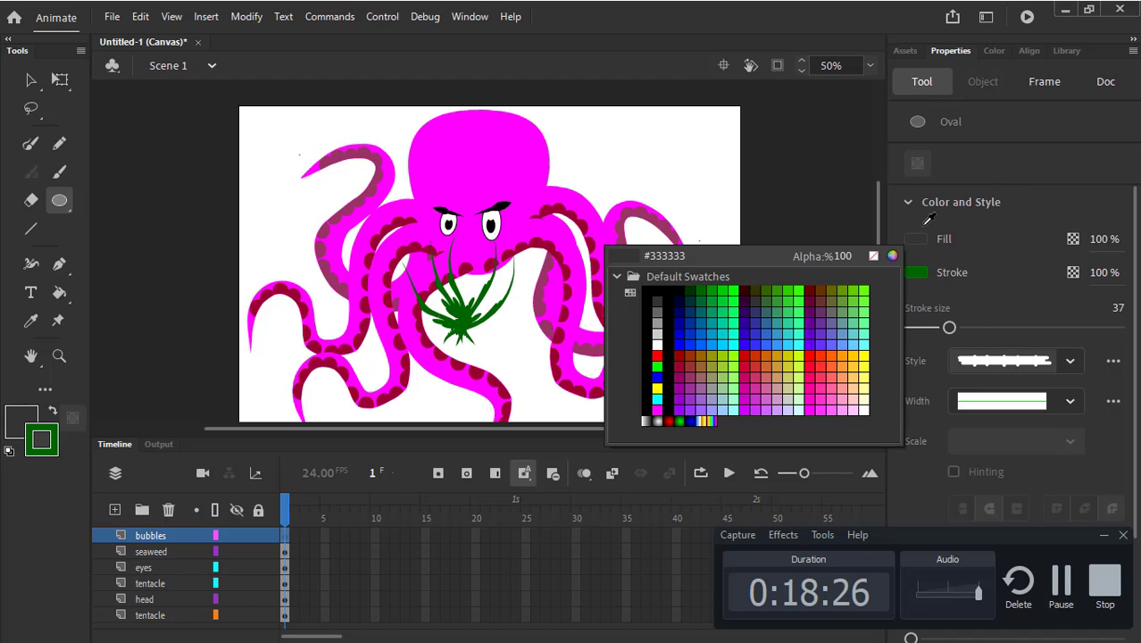
click(658, 344)
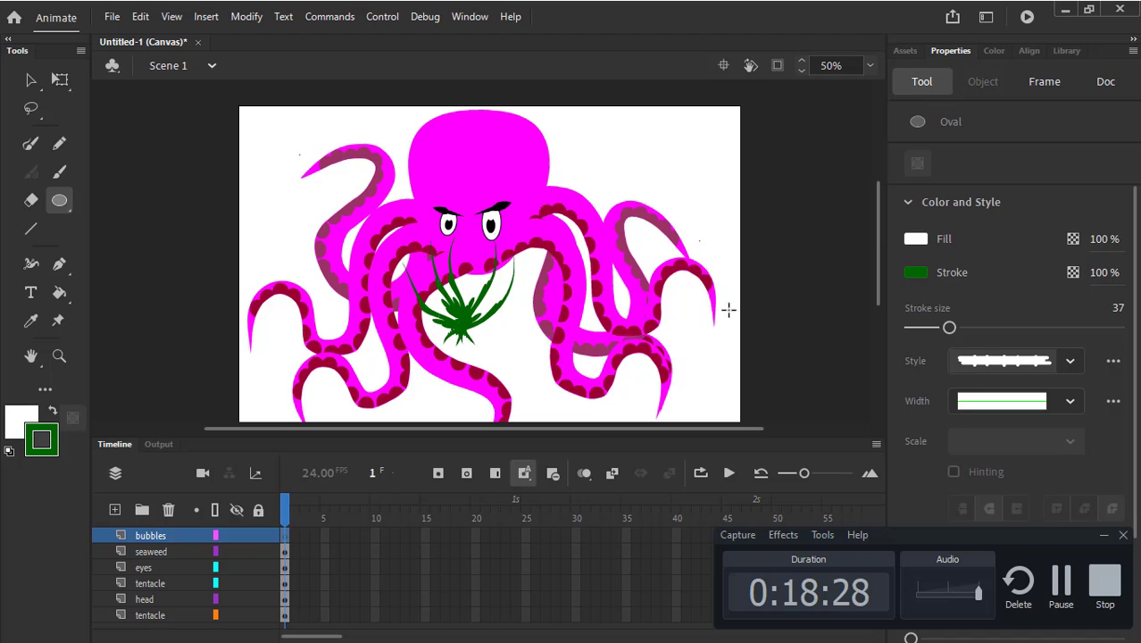
click(914, 272)
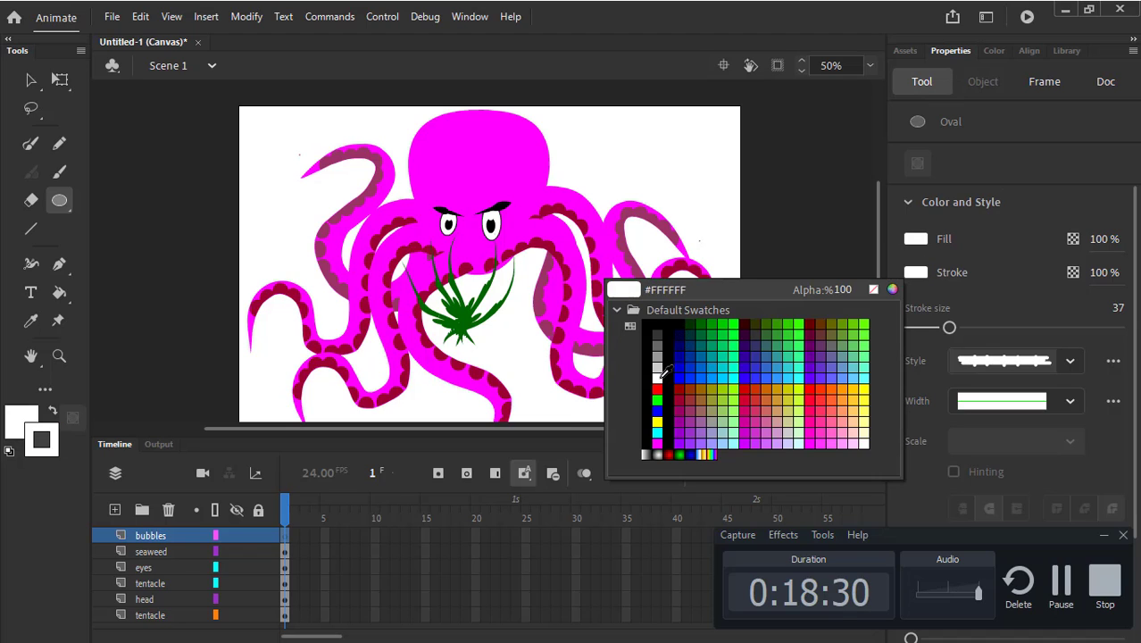
click(658, 358)
drag(1099, 239, 1097, 241)
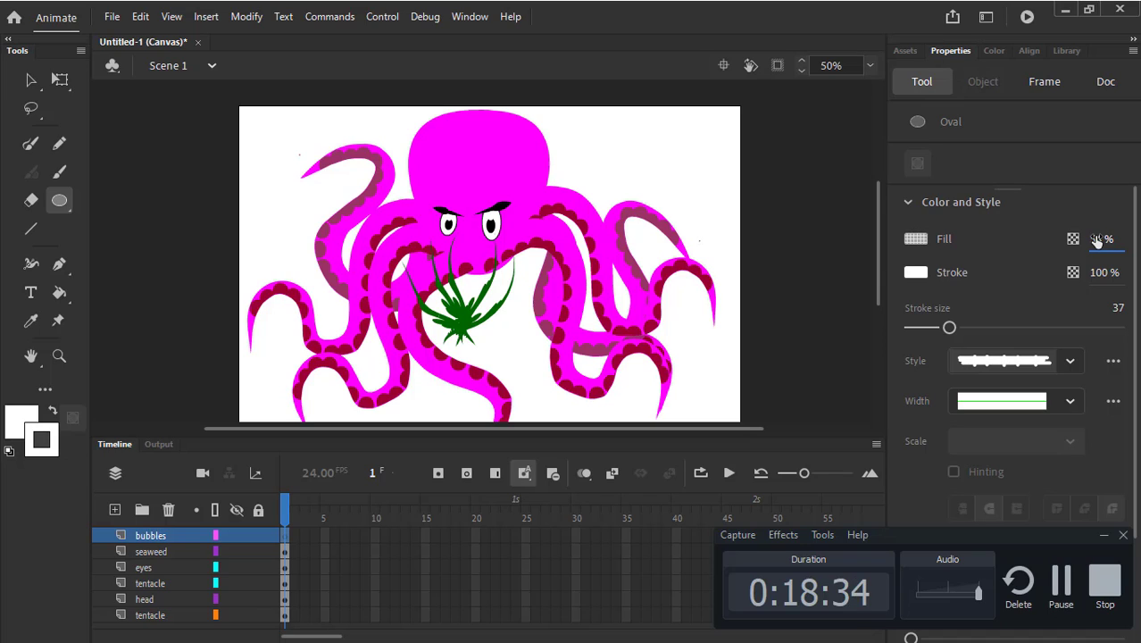
click(1097, 239)
text(60)
key(Return)
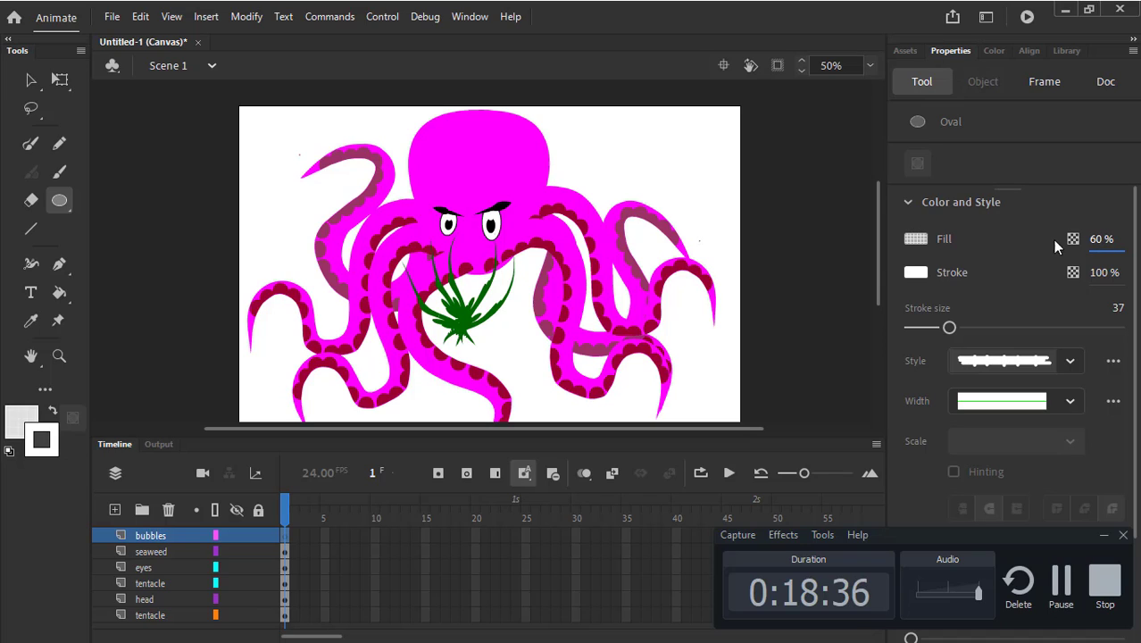
Try drawing a small bubble on the head's left edge with the art-brush stroke, and undo it
scroll(522, 172, down, 1)
scroll(522, 172, right, 1)
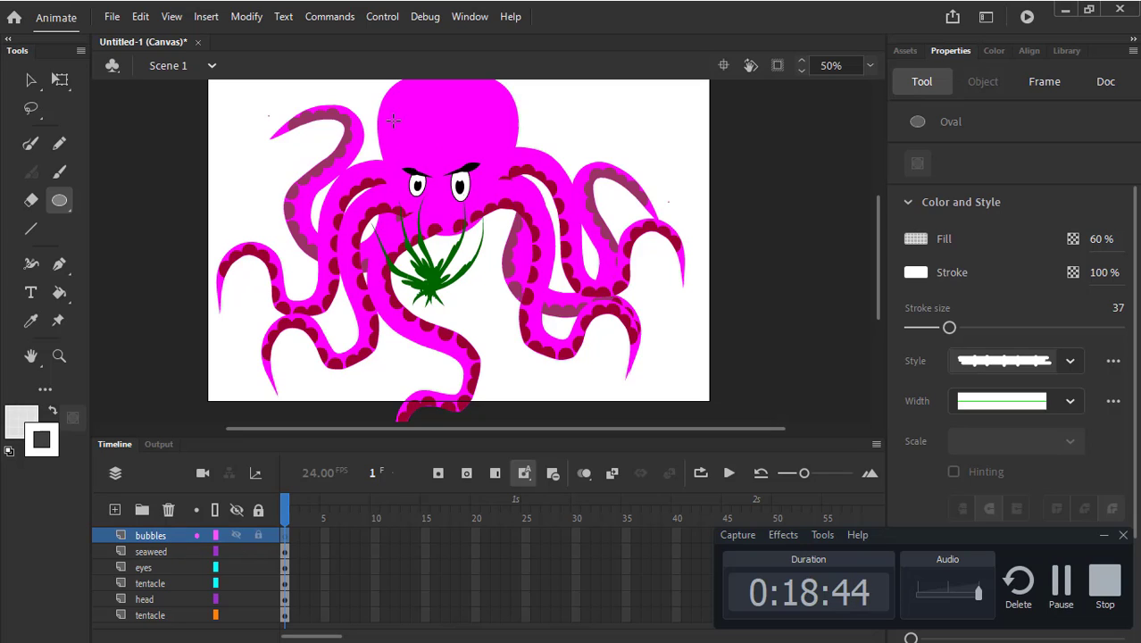
drag(382, 118, 404, 141)
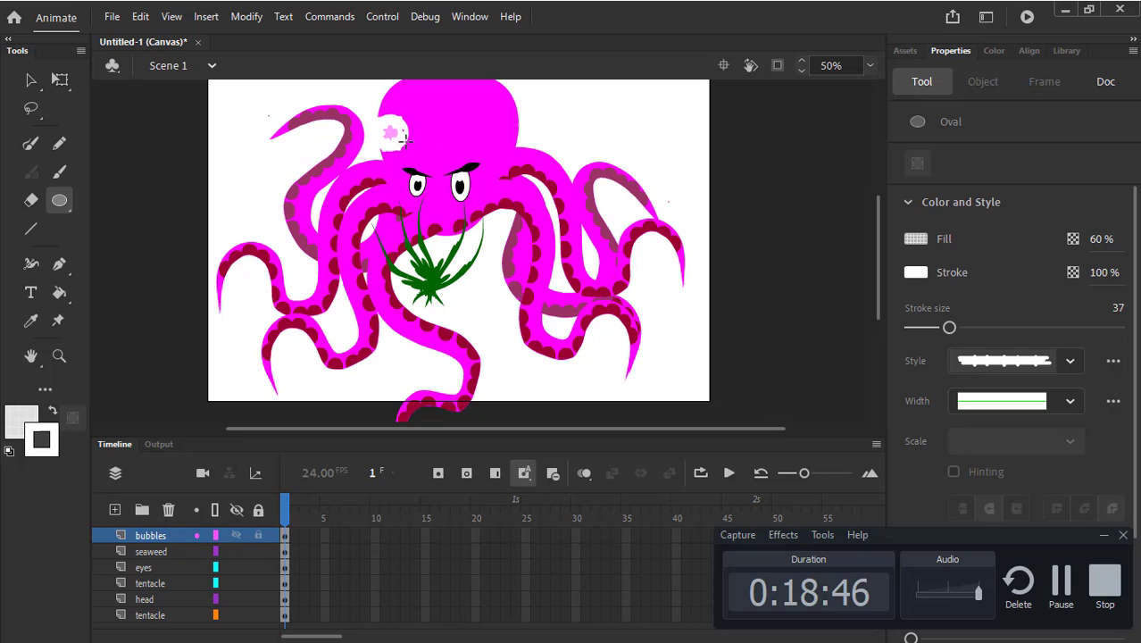
key(ctrl+z)
Change the oval's stroke style to a plain solid line and draw five bubbles of varied sizes from the head's left side down to the seaweed
click(1069, 361)
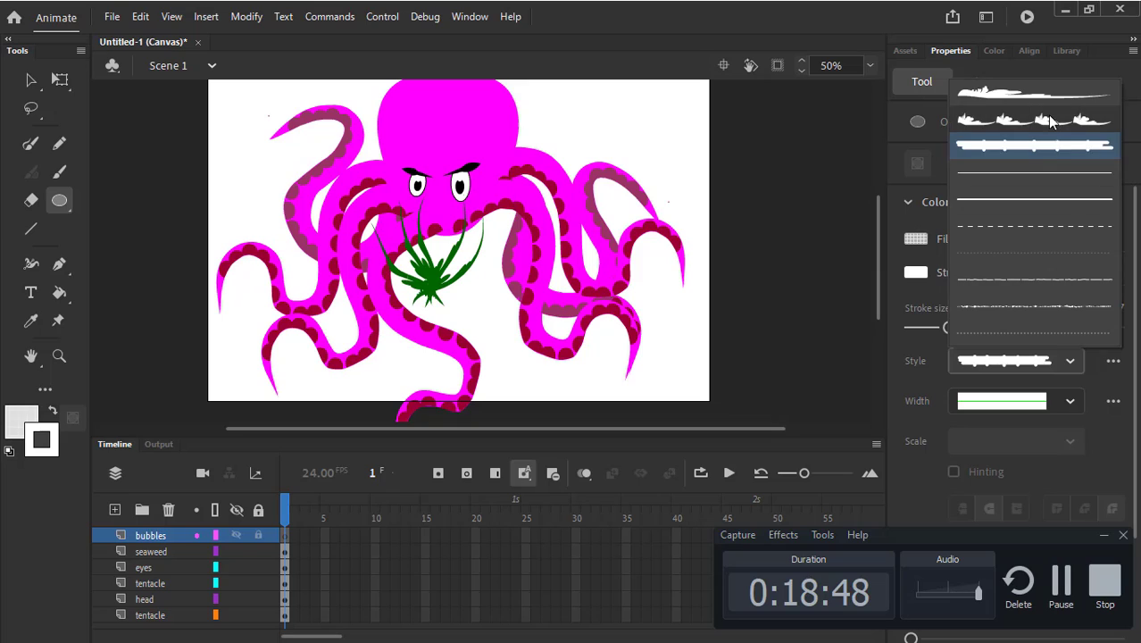
click(1035, 198)
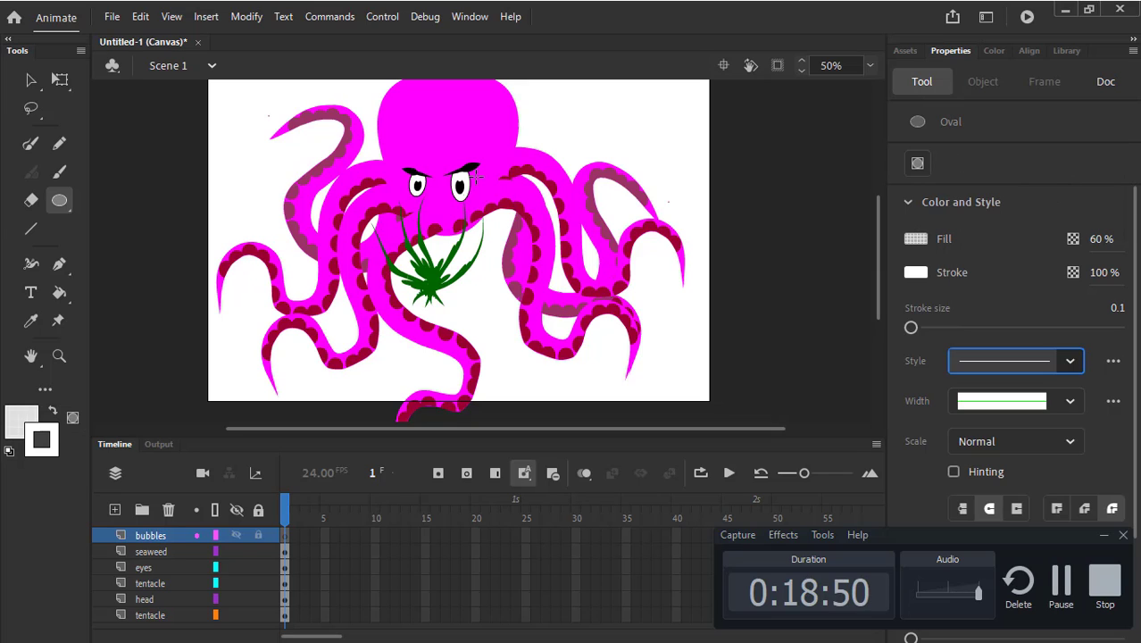
drag(384, 118, 425, 248)
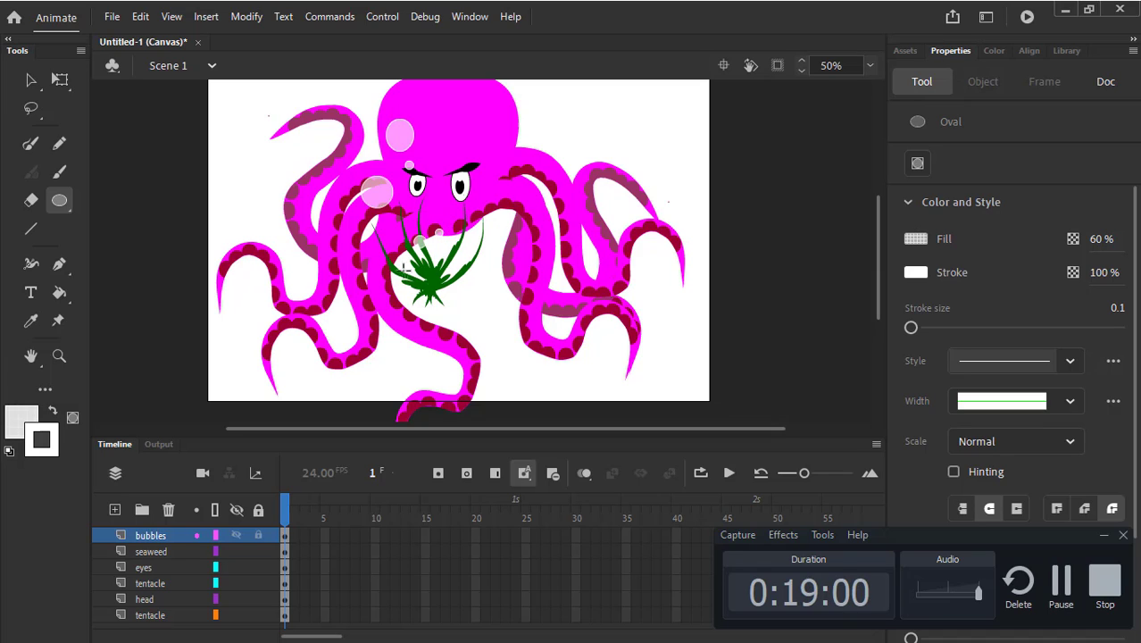
Draw small bubbles beside the seaweed and on the head, then try a larger one between the eyes and undo it
drag(393, 258, 404, 270)
drag(425, 108, 443, 160)
drag(428, 190, 458, 220)
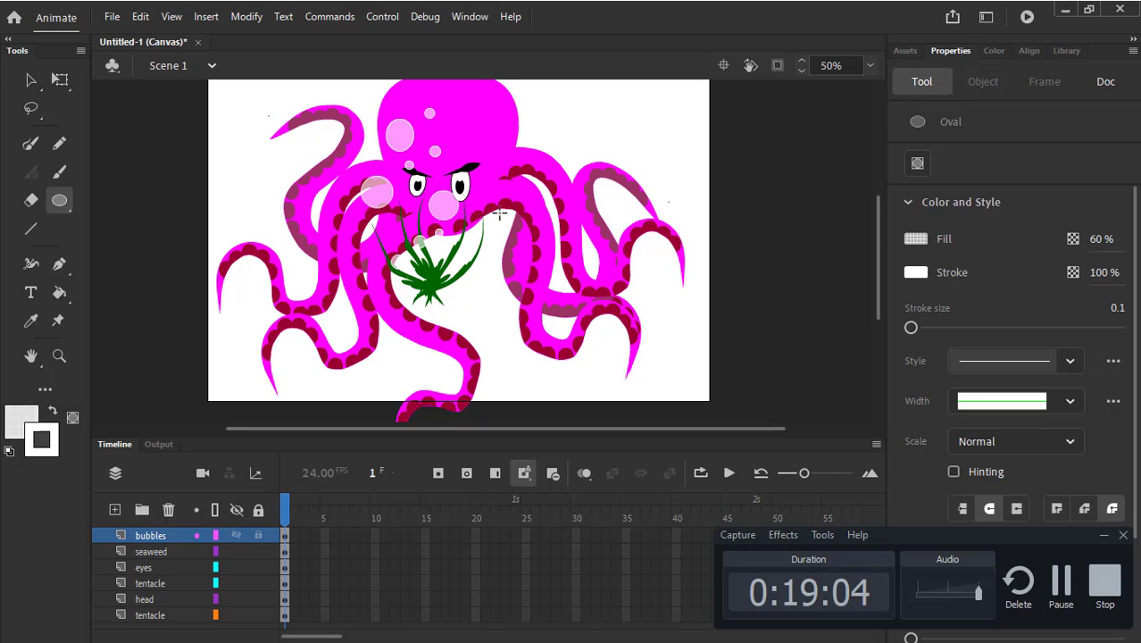
key(ctrl)
key(ctrl+z)
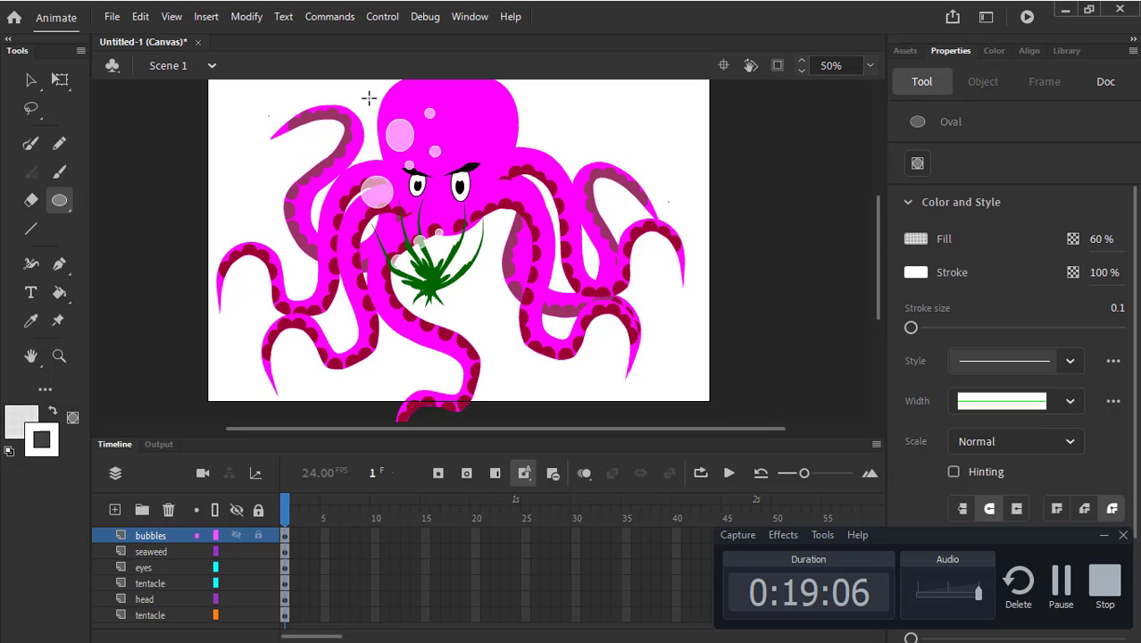
Draw a medium bubble on the head's upper left edge and a smaller one on the head's right side
drag(389, 125, 372, 94)
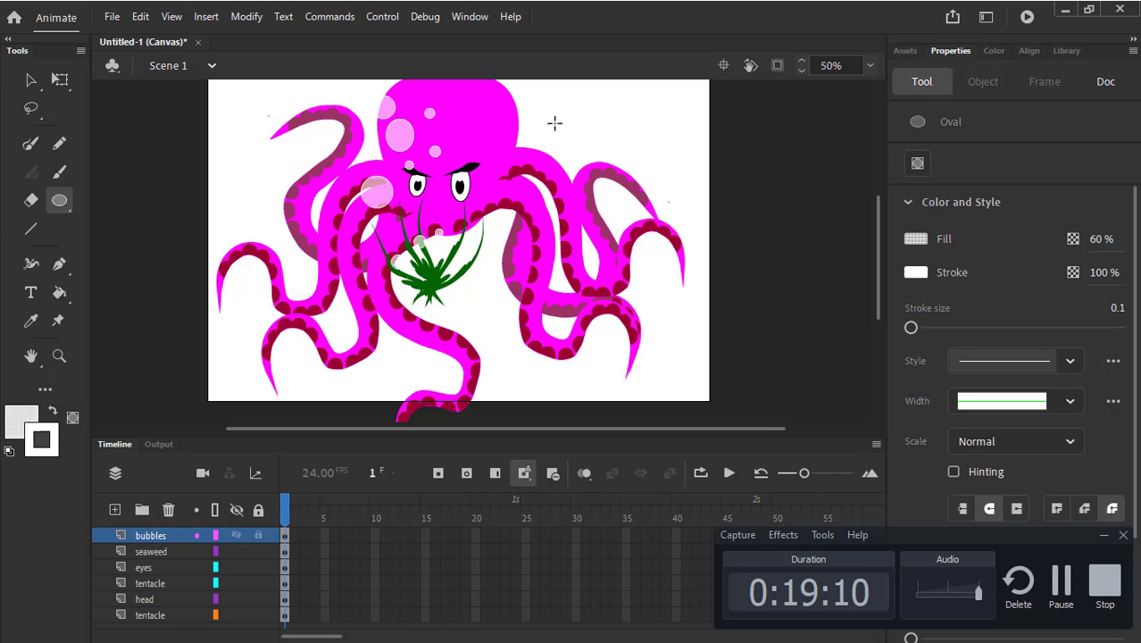
key(shift)
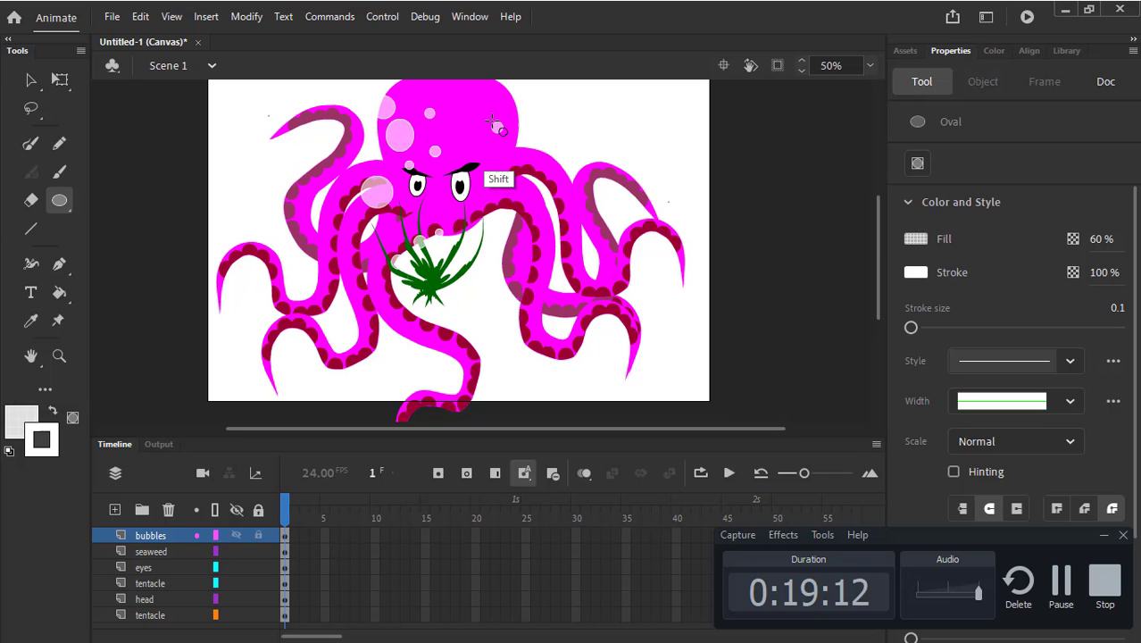
mouse_move(492, 123)
mouse_down()
mouse_move(513, 147)
mouse_move(477, 135)
mouse_up()
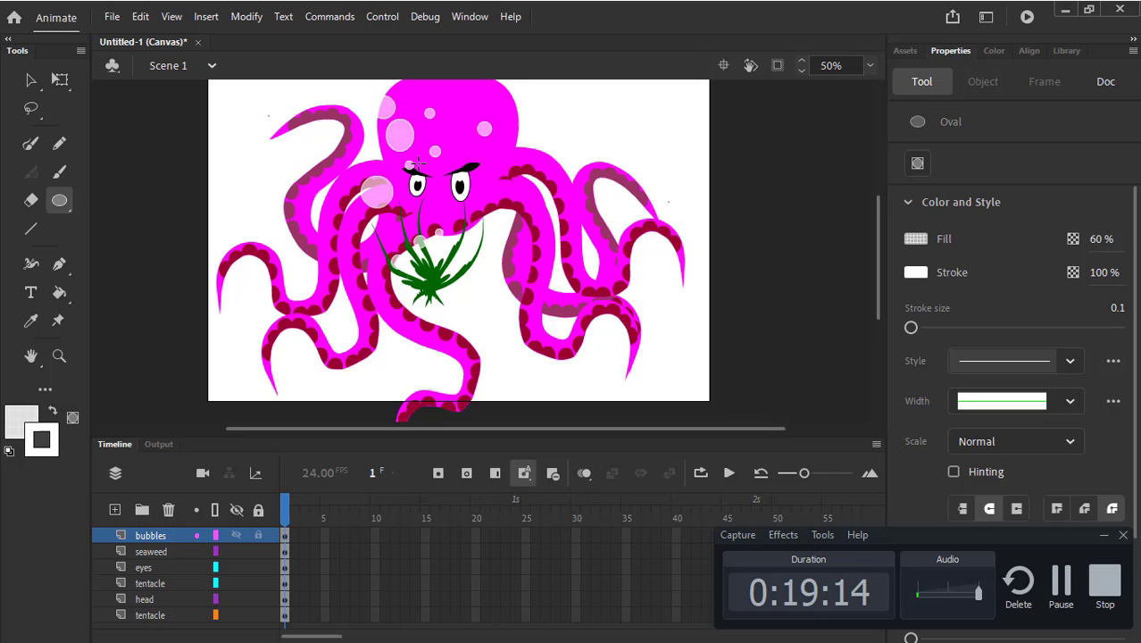
key(alt+shift)
Add a new layer and move it below the lowest tentacle layer
drag(375, 438, 374, 390)
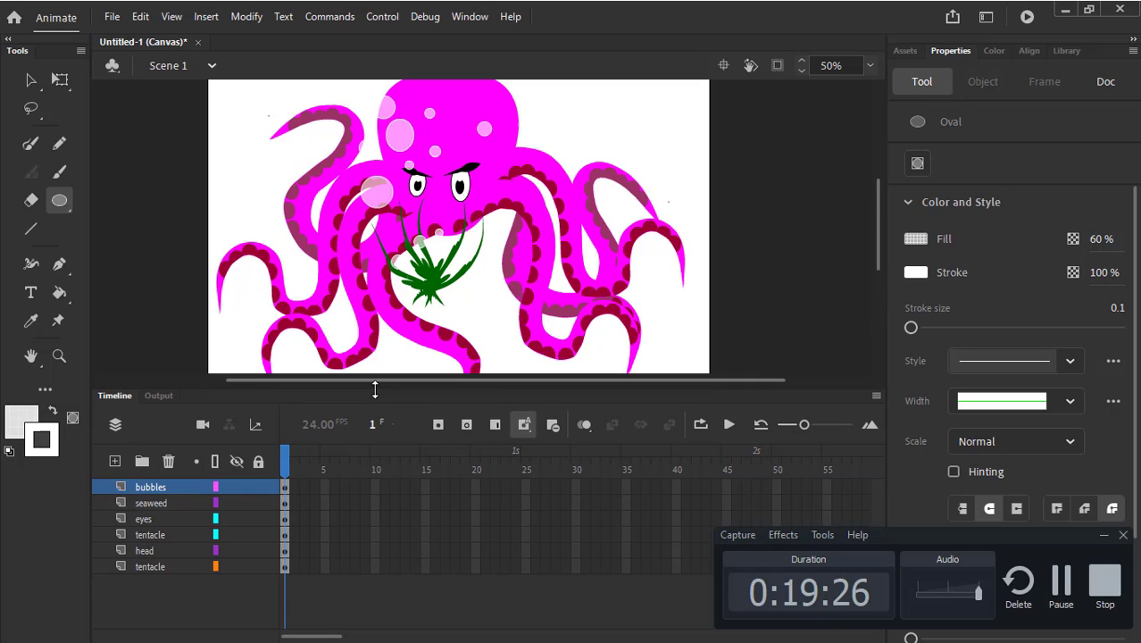
click(168, 572)
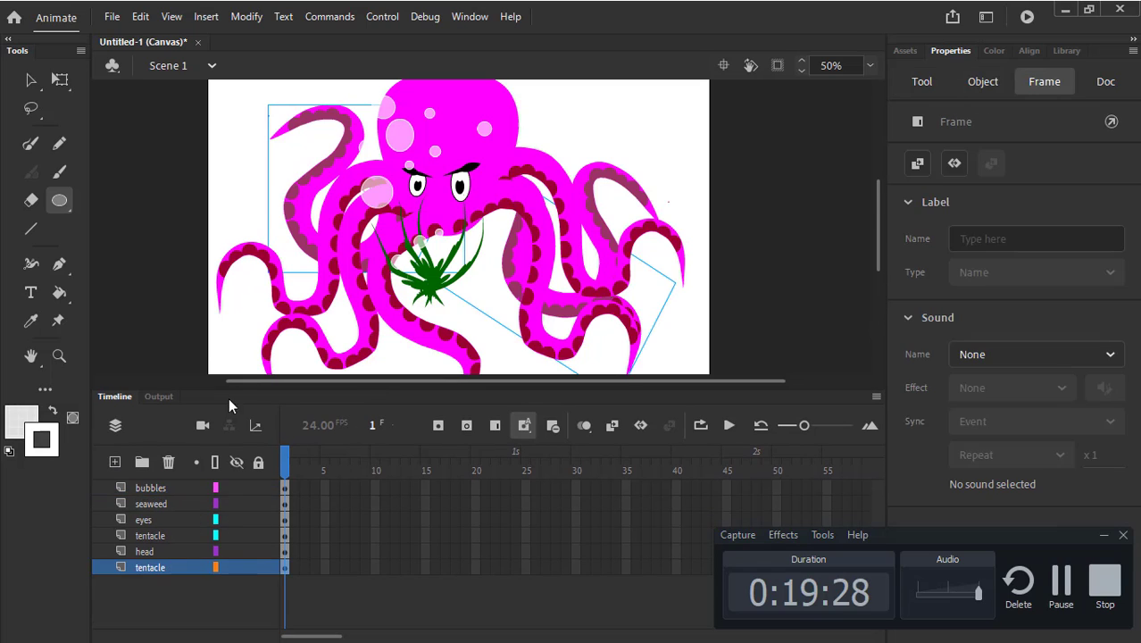
click(114, 462)
click(167, 572)
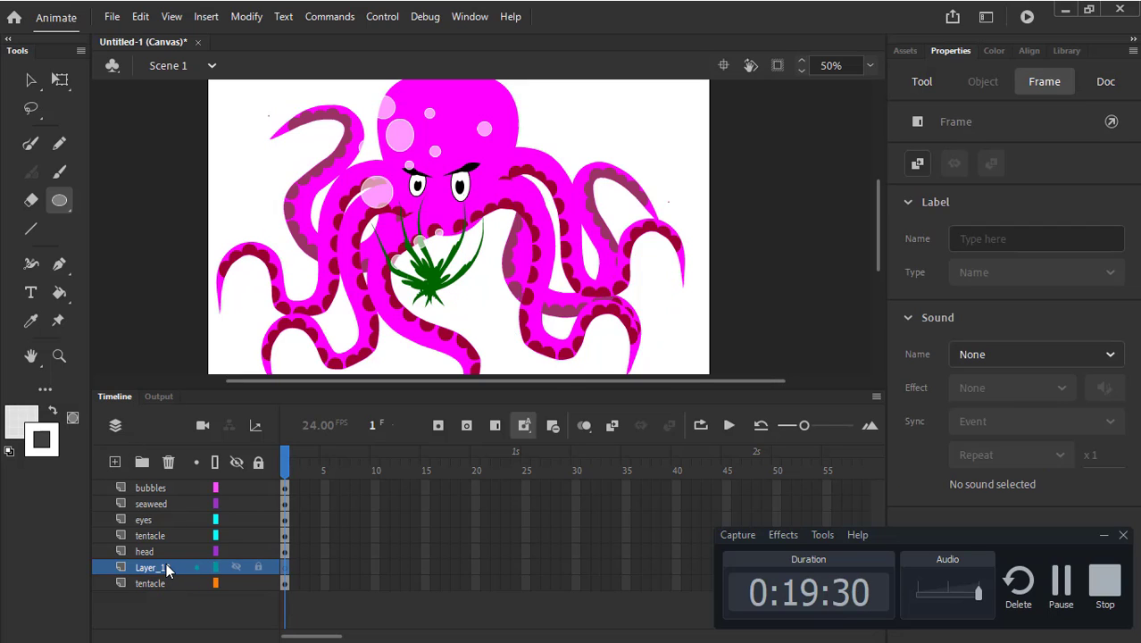
mouse_move(167, 572)
mouse_down()
mouse_move(170, 588)
mouse_move(192, 585)
mouse_move(161, 573)
mouse_move(161, 586)
mouse_up()
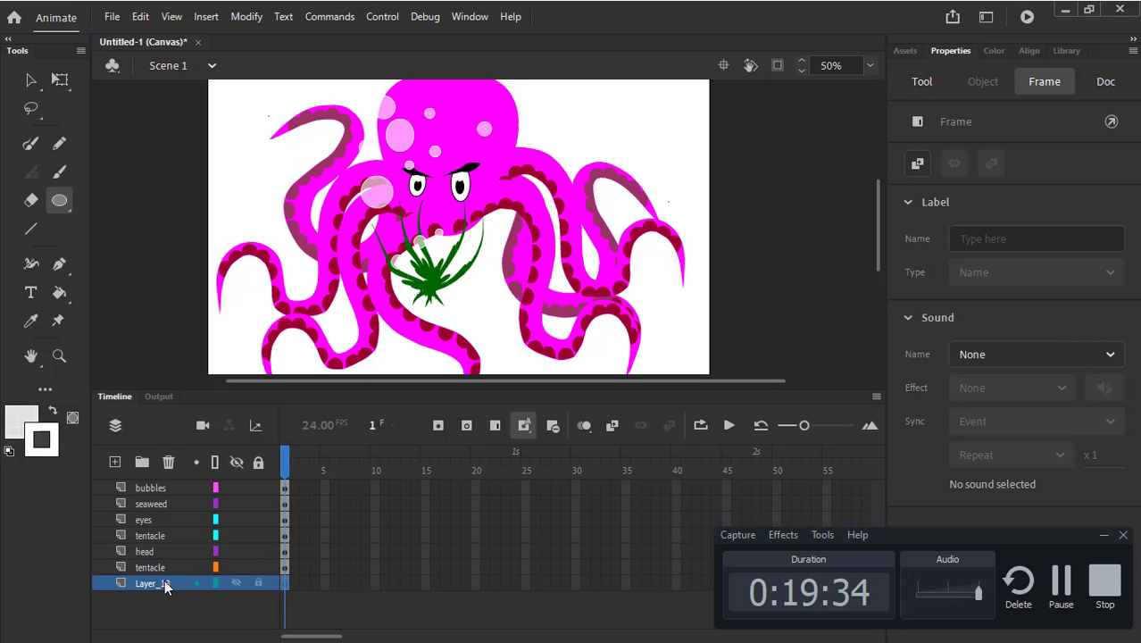
Rename the new bottom layer as background
double_click(165, 585)
text(b)
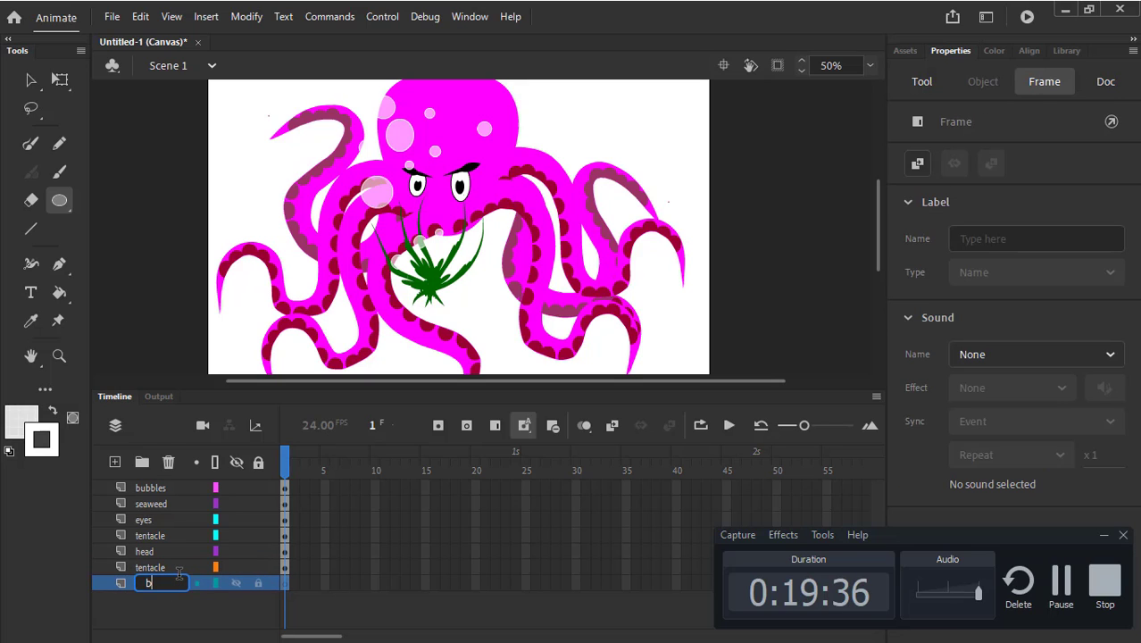
text(ackground)
key(Return)
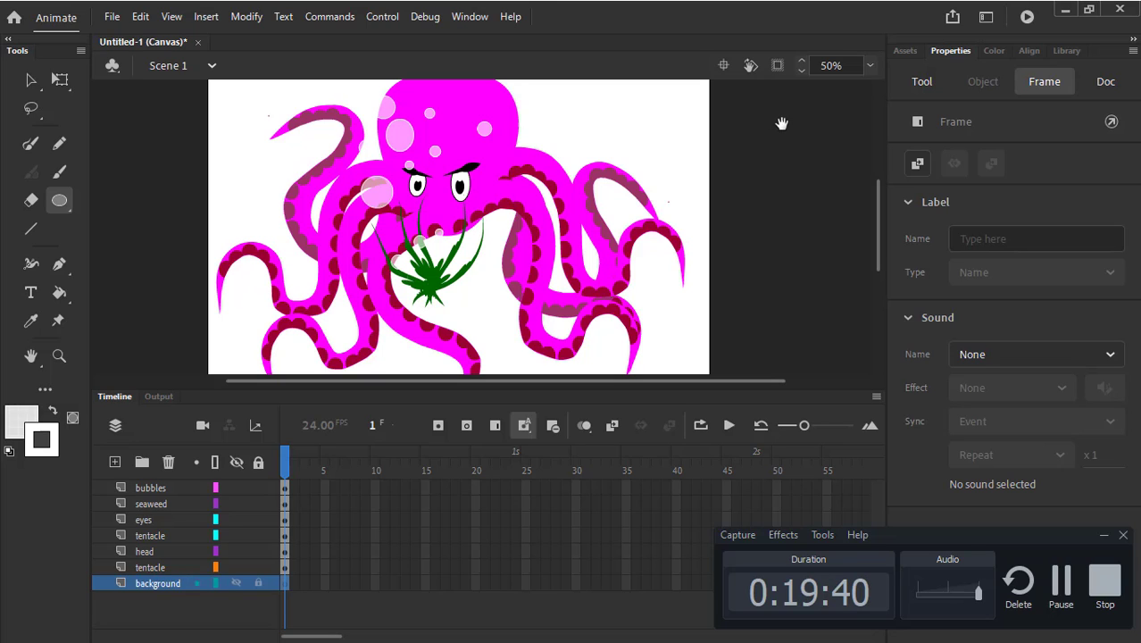
Activate the Rectangle tool with the background layer selected and the whole stage in view
drag(612, 153, 689, 175)
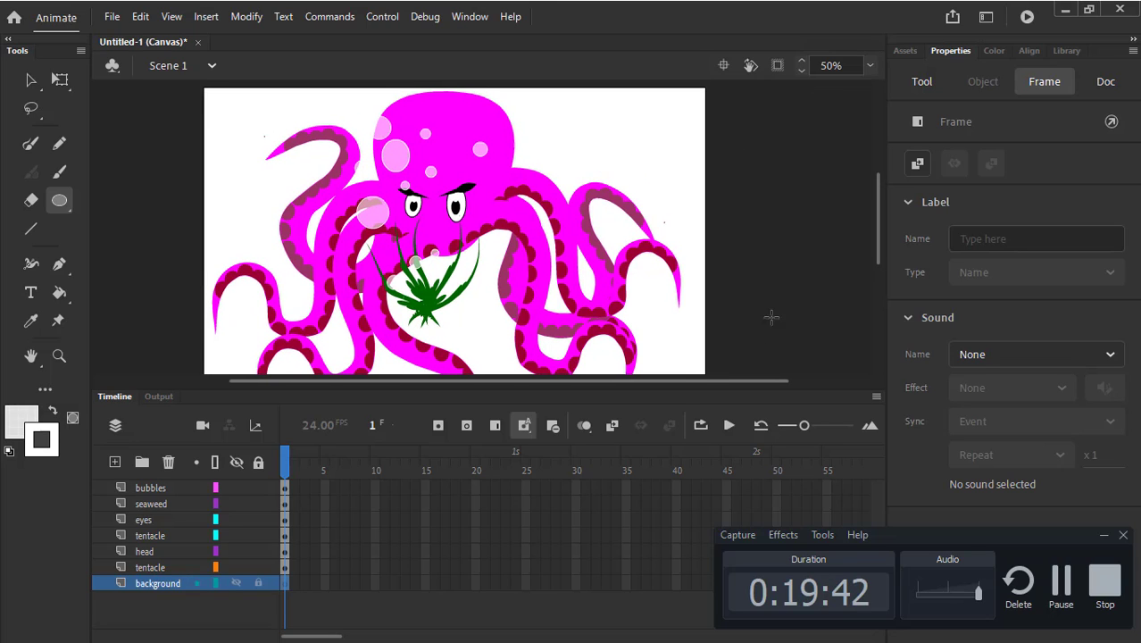
drag(629, 390, 631, 477)
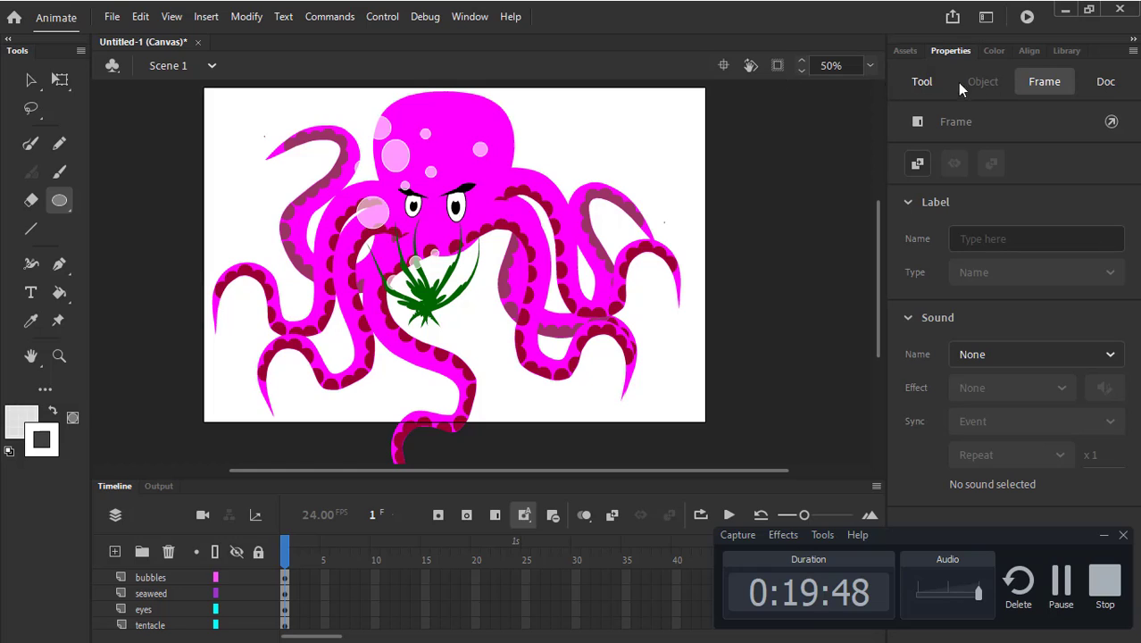
key(k)
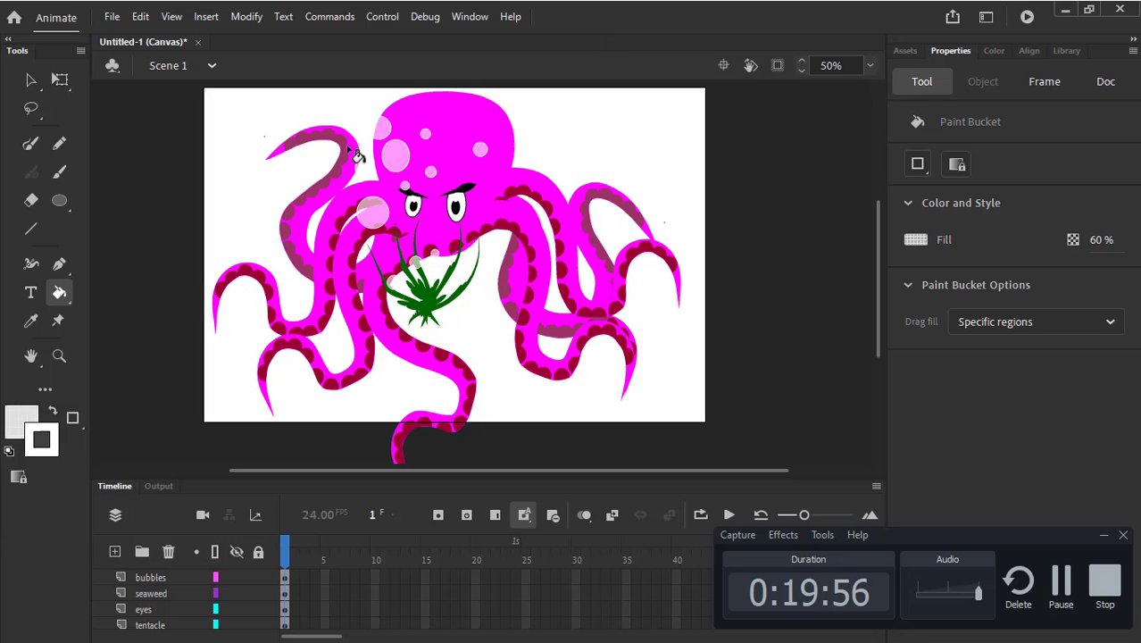
click(61, 203)
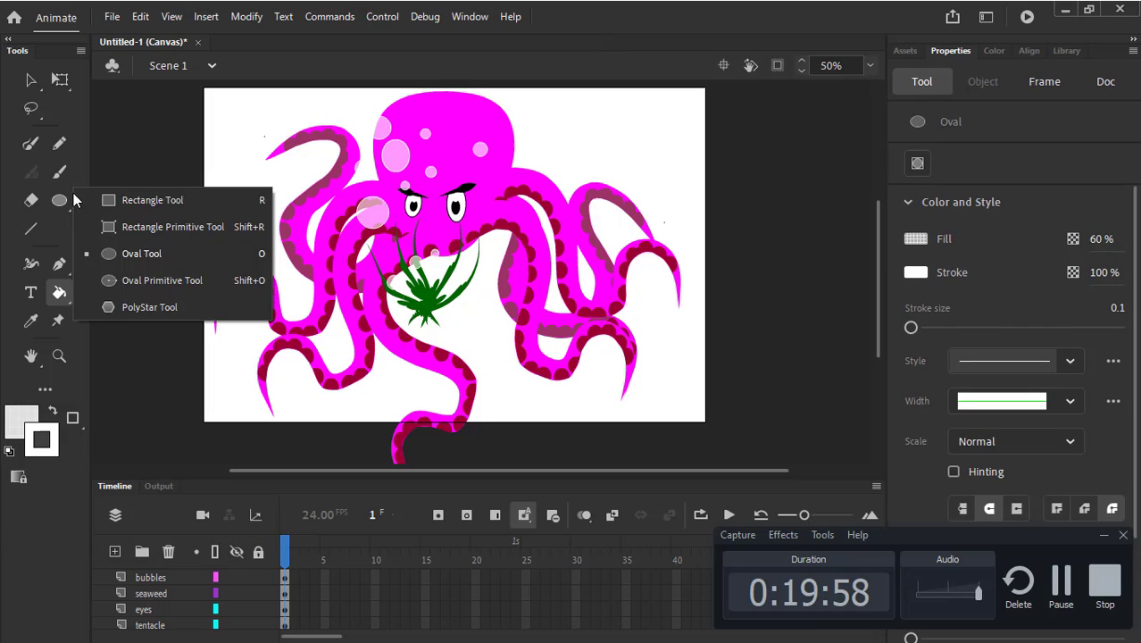
click(125, 200)
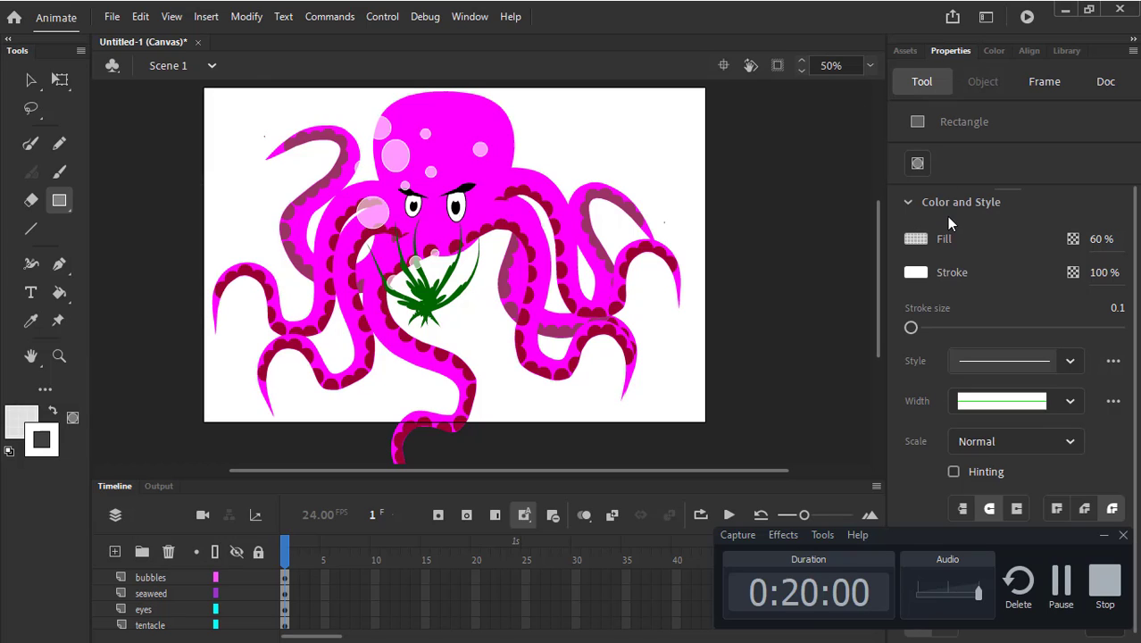
Change the stroke's color type to a linear gradient
click(996, 50)
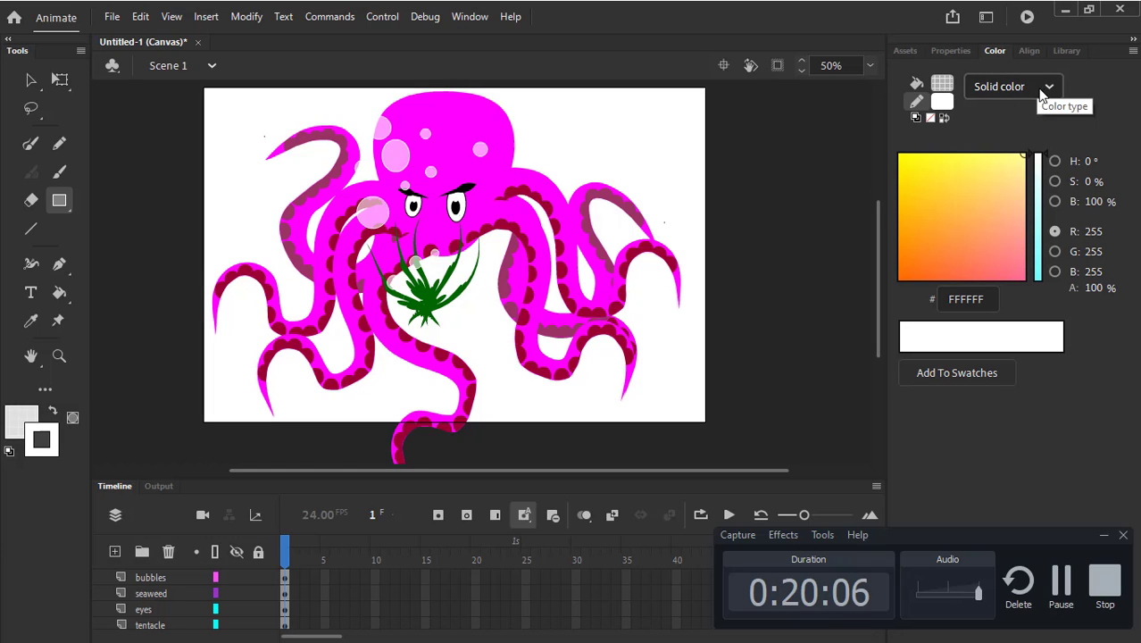
click(1042, 87)
click(1029, 171)
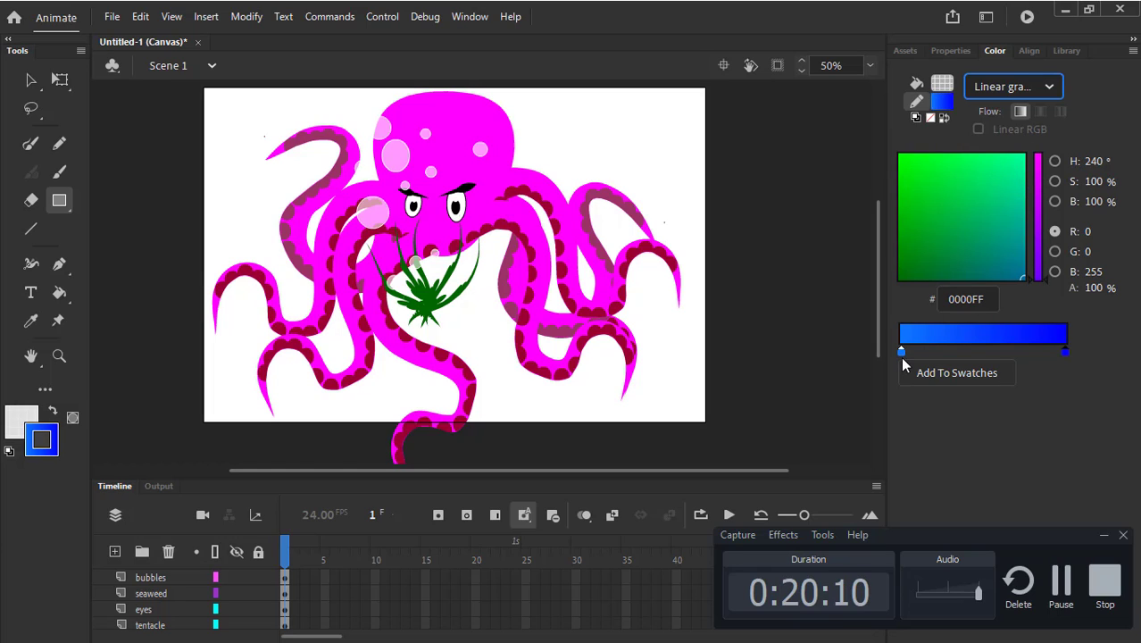
click(944, 108)
click(946, 109)
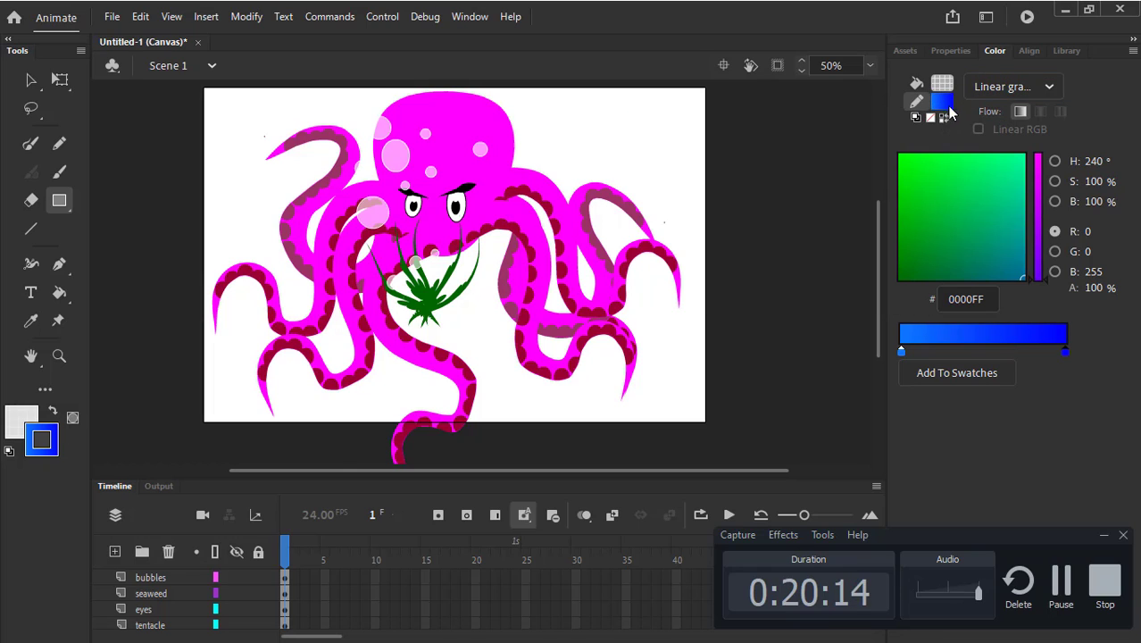
Choose the blue 031CFF as the fill color and remove the stroke color
click(943, 84)
click(952, 96)
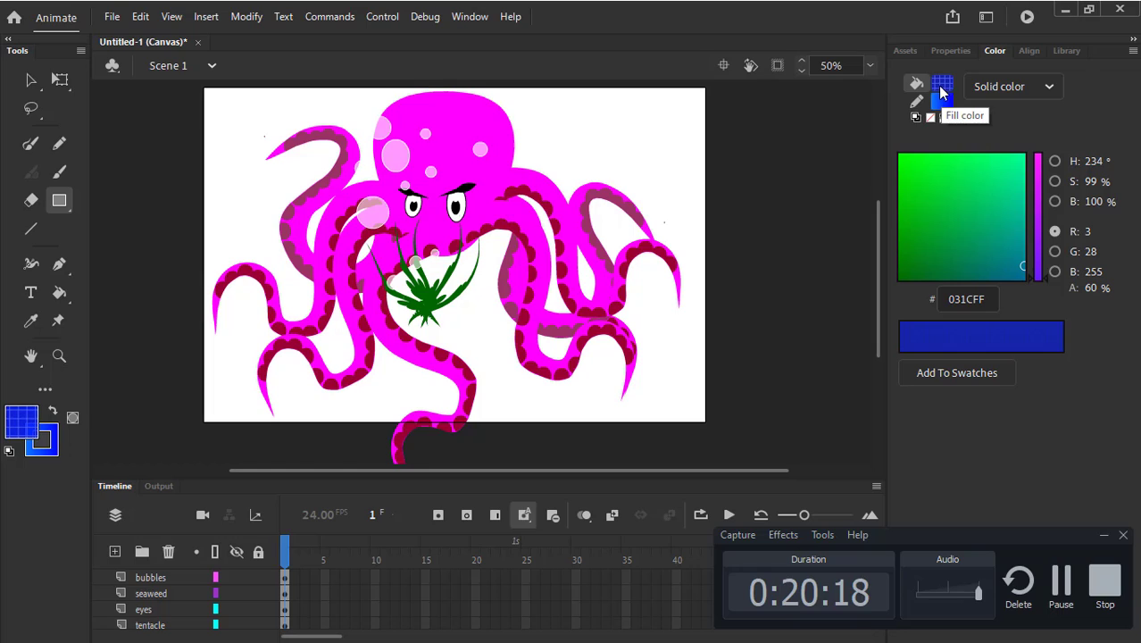
click(946, 103)
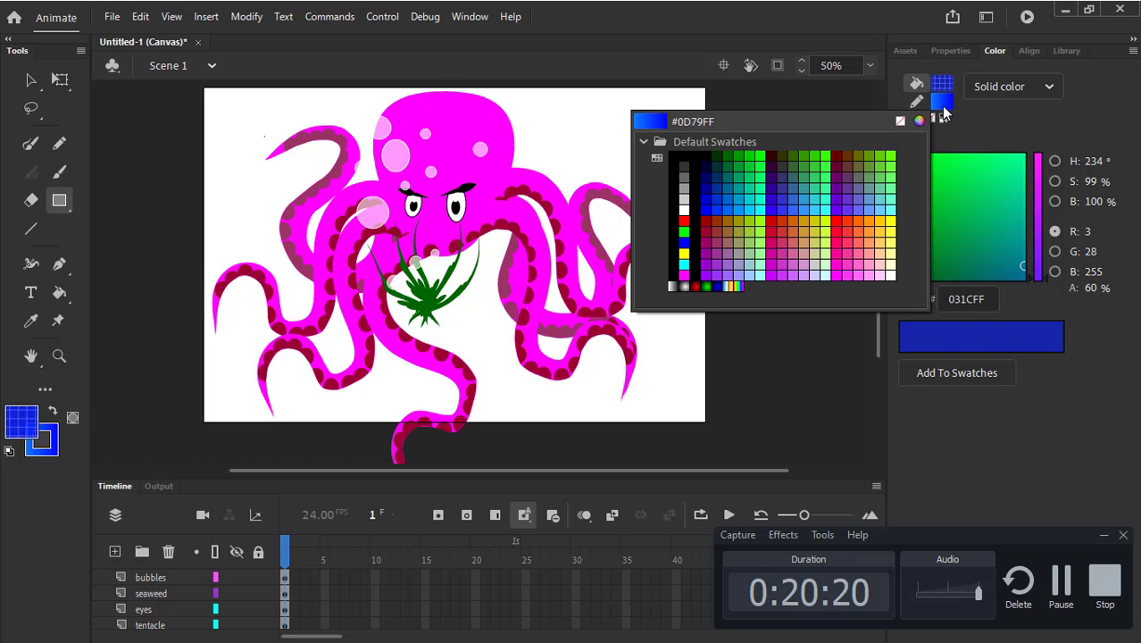
click(902, 123)
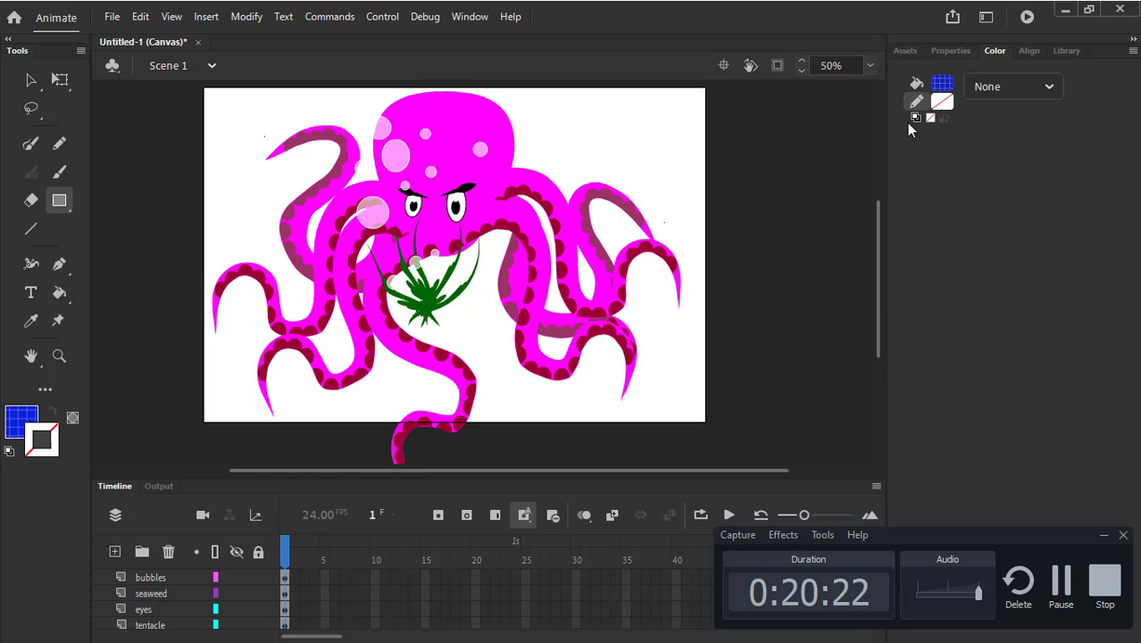
click(944, 91)
click(946, 90)
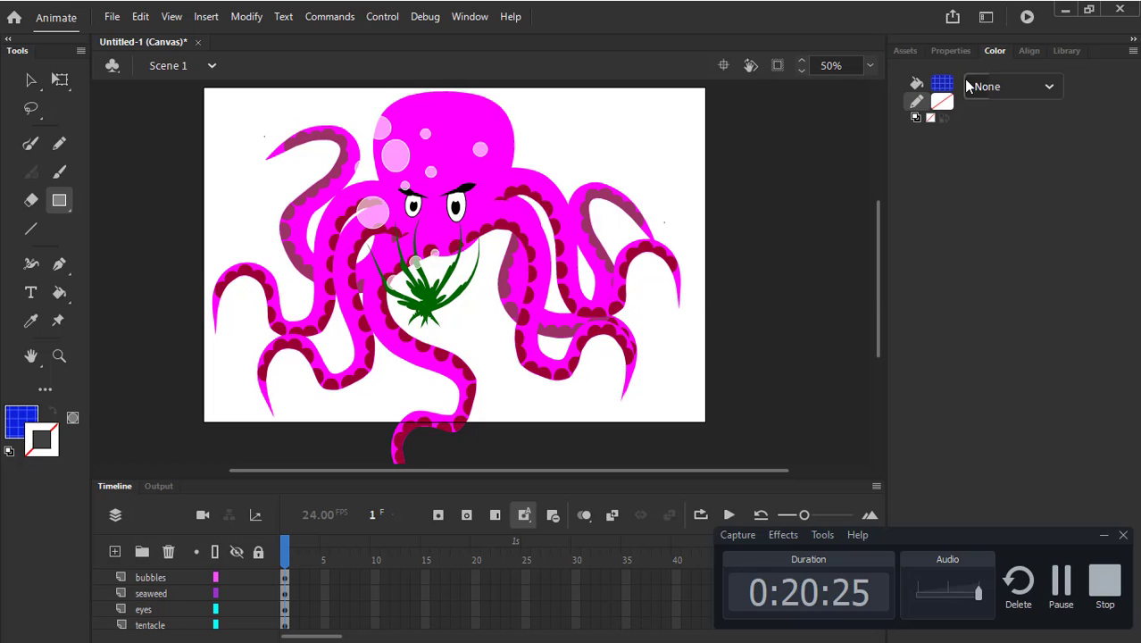
Activate the Paint Bucket tool and set the fill's opacity to 100%
key(k)
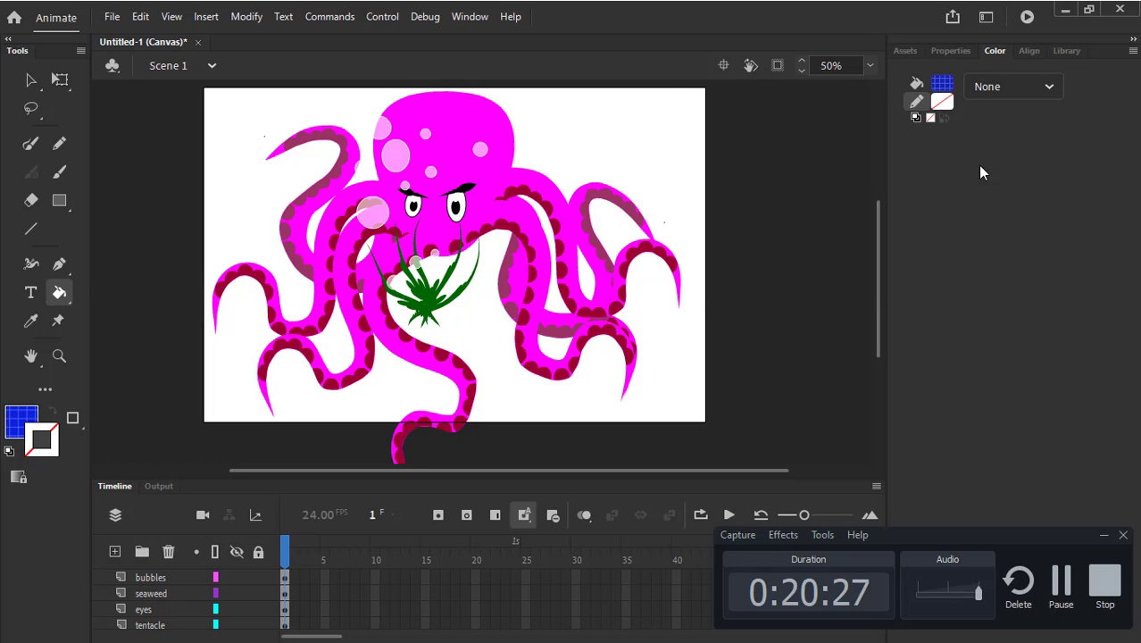
click(950, 52)
click(1101, 241)
text(100)
key(Return)
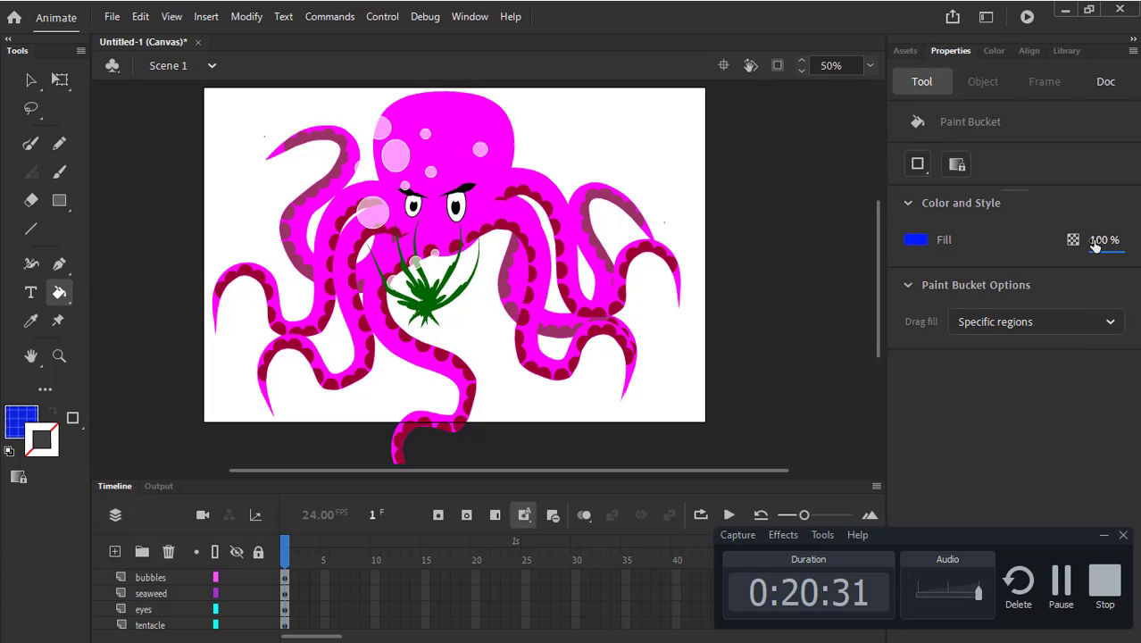
Set the color type to a linear gradient with the stroke as the active color
click(994, 50)
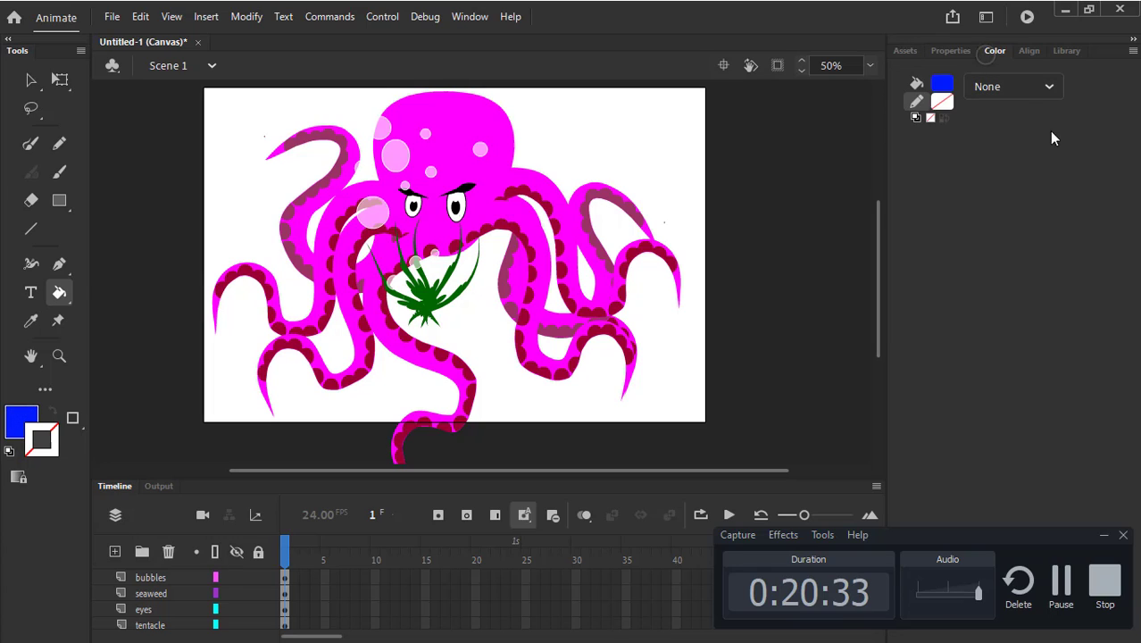
click(942, 87)
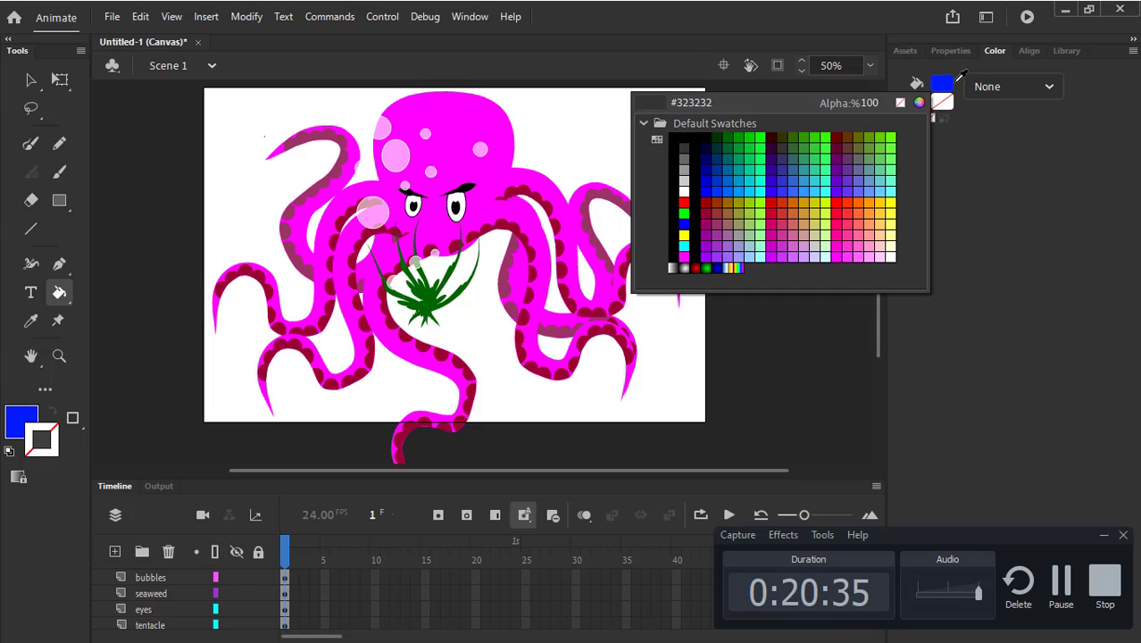
click(950, 77)
click(1028, 90)
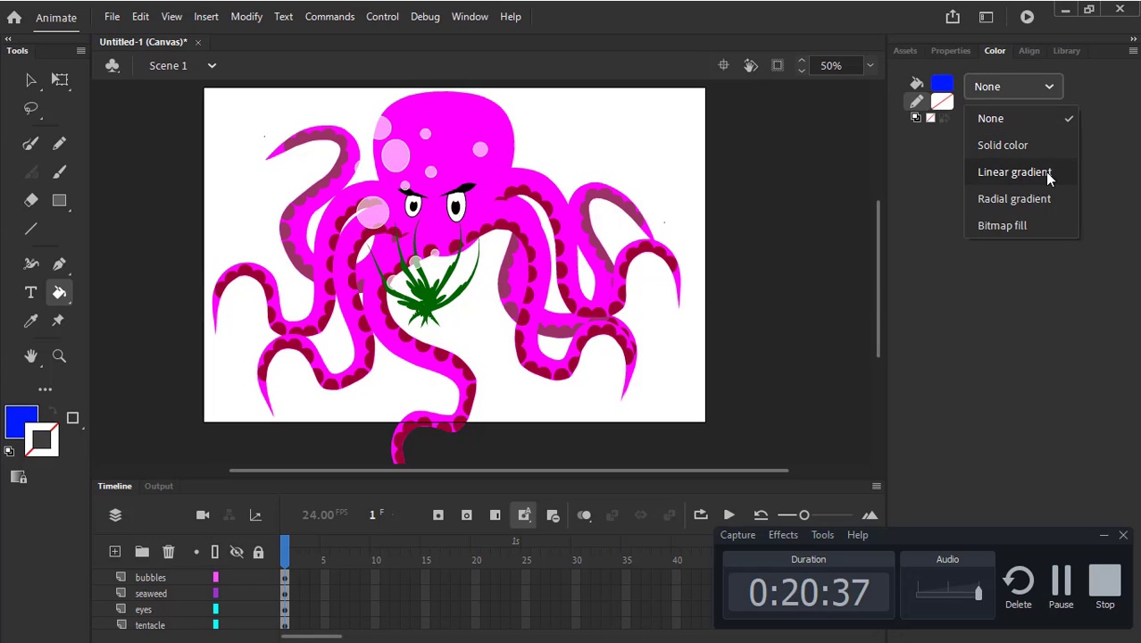
click(1015, 172)
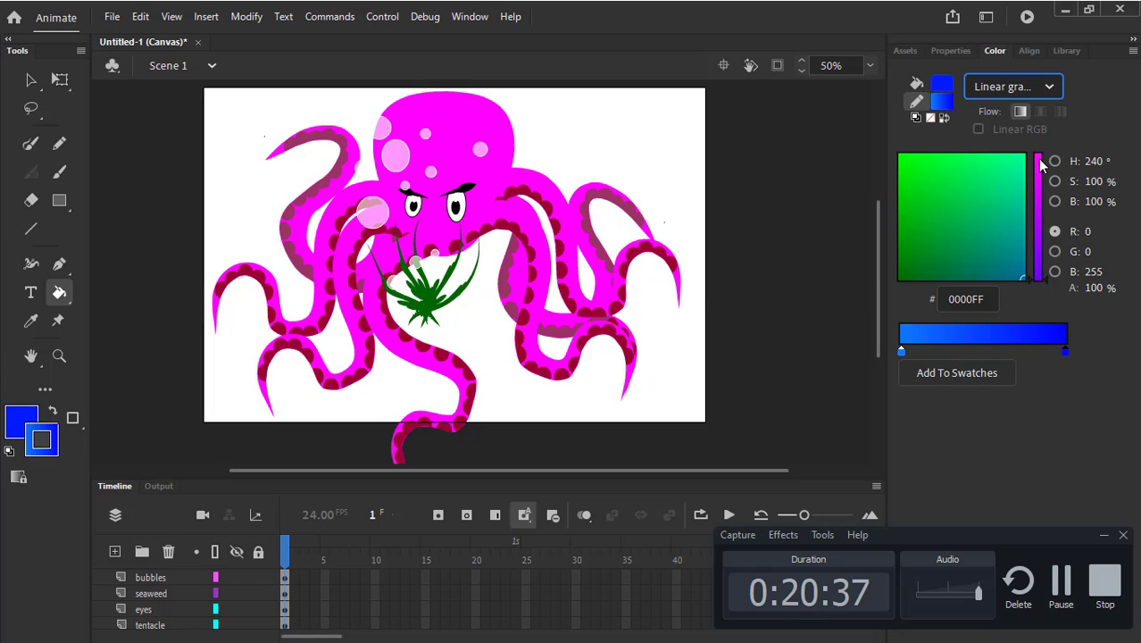
Pick the blue 063CFF as the fill and change the fill's color type to a linear gradient
click(943, 87)
click(947, 107)
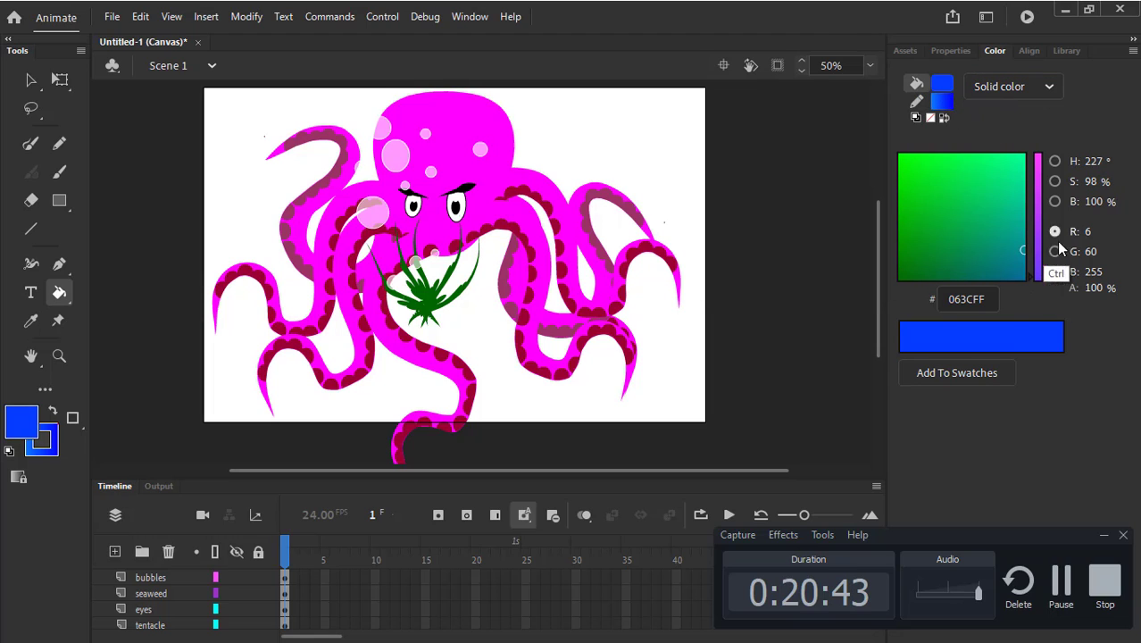
click(1012, 89)
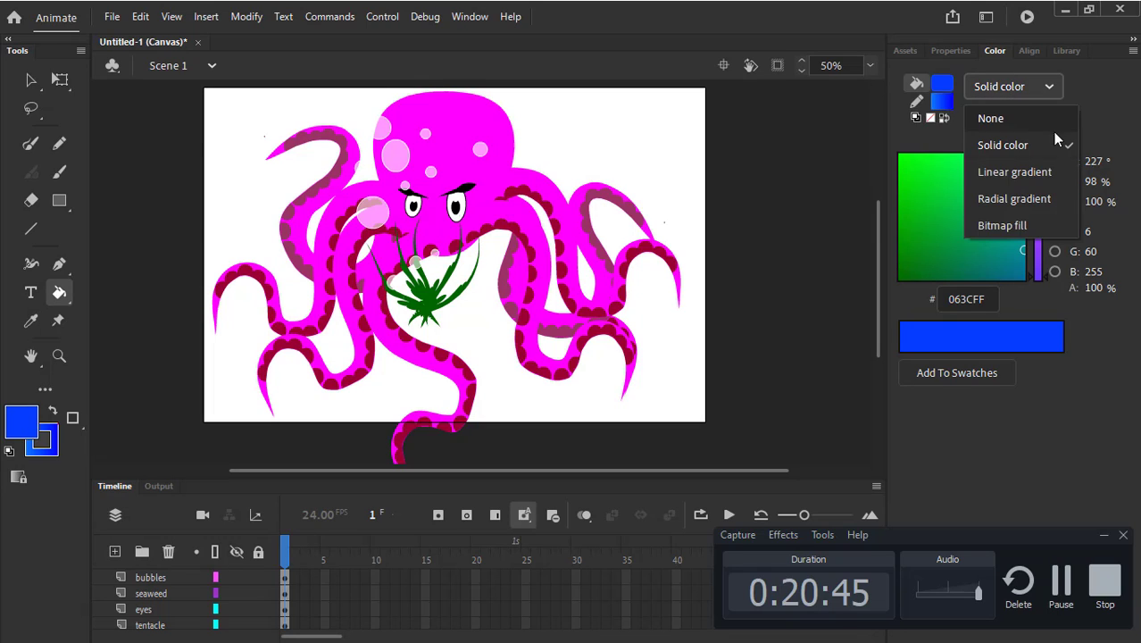
click(989, 172)
Set the first color stop of the fill's linear gradient to the lighter blue 0D8CFF, keeping dark blue at the other end
click(901, 351)
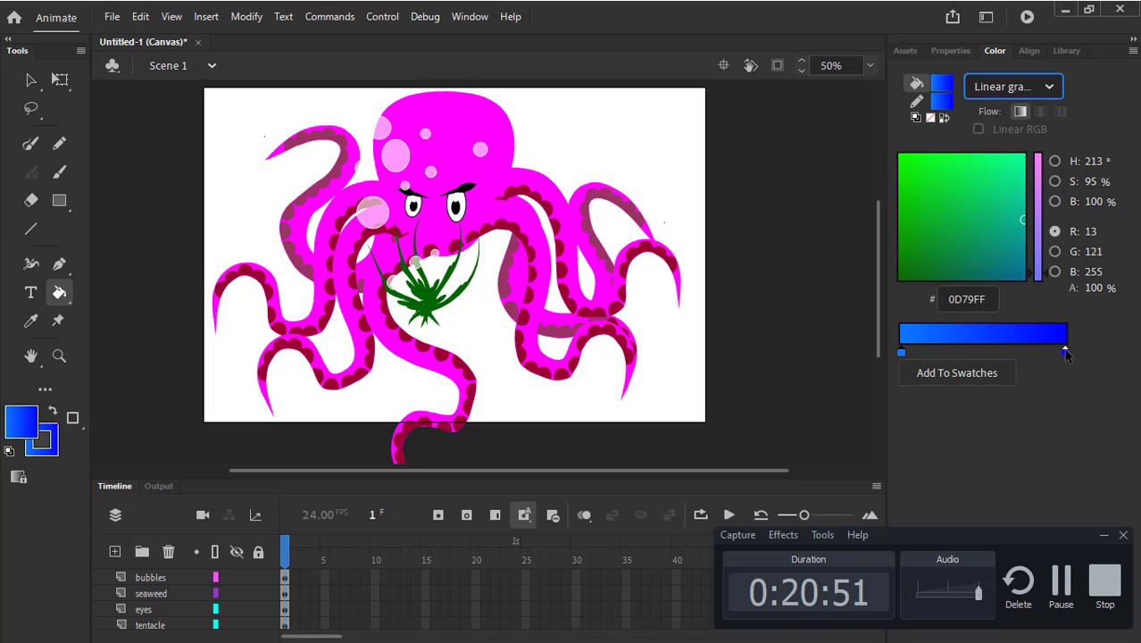
click(1065, 351)
click(902, 353)
click(1064, 352)
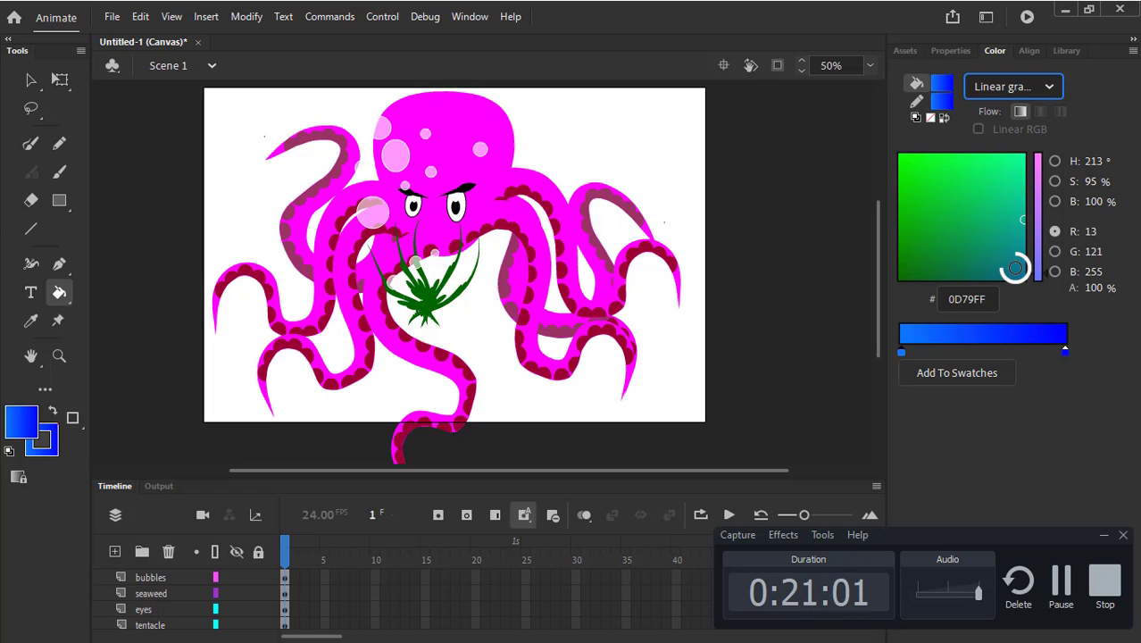
drag(1015, 268, 1043, 284)
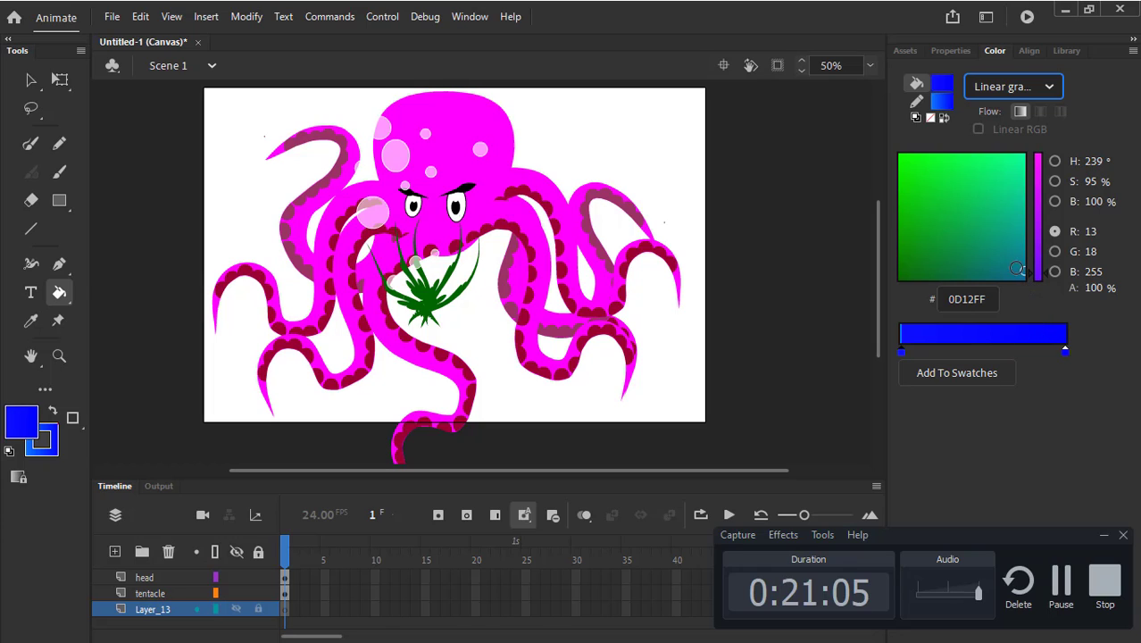
mouse_move(1023, 273)
mouse_down()
mouse_move(1022, 243)
mouse_move(996, 241)
mouse_move(1006, 218)
mouse_move(1023, 216)
mouse_move(1026, 232)
mouse_move(995, 229)
mouse_move(1004, 239)
mouse_move(1017, 187)
mouse_move(1042, 210)
mouse_up()
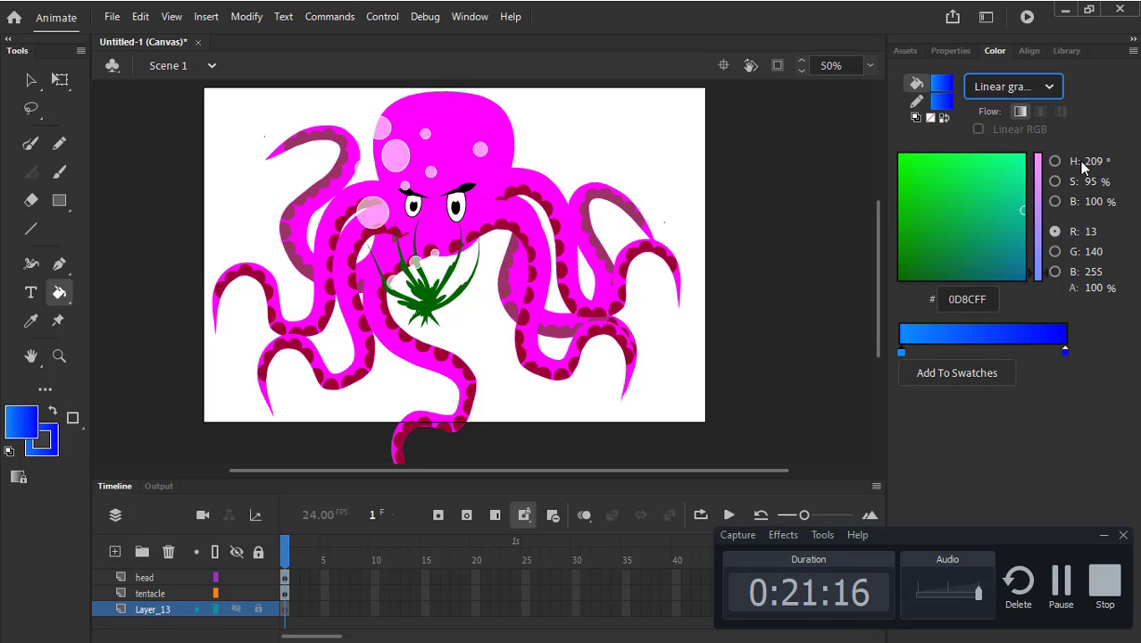
Set the stroke color to none, keeping the blue gradient fill, and activate the Rectangle tool
click(944, 104)
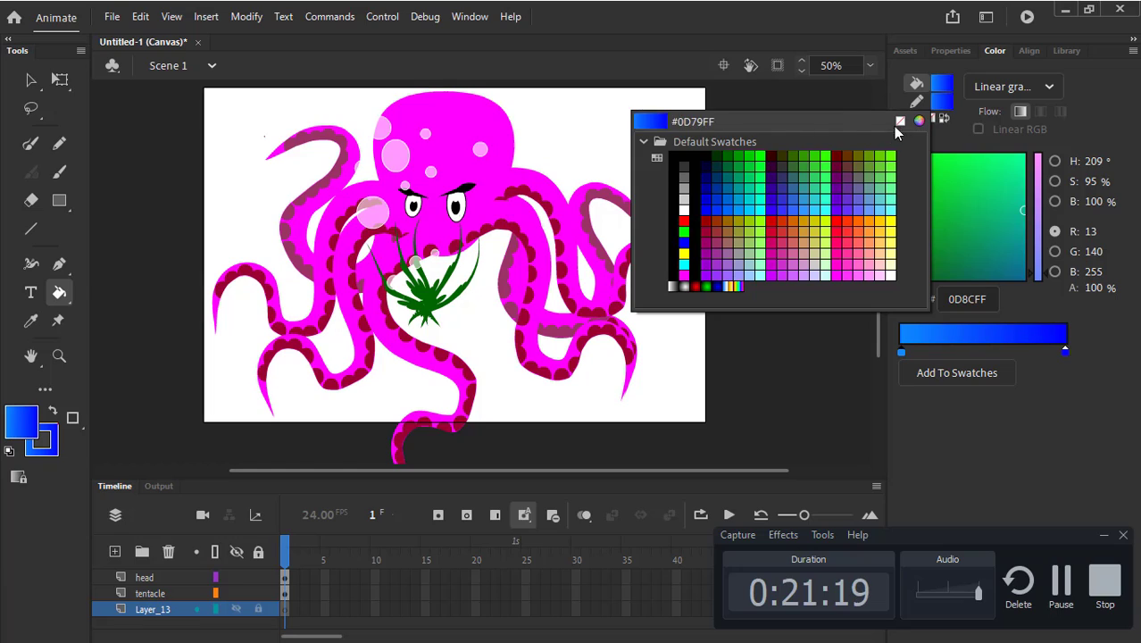
key(Escape)
click(916, 101)
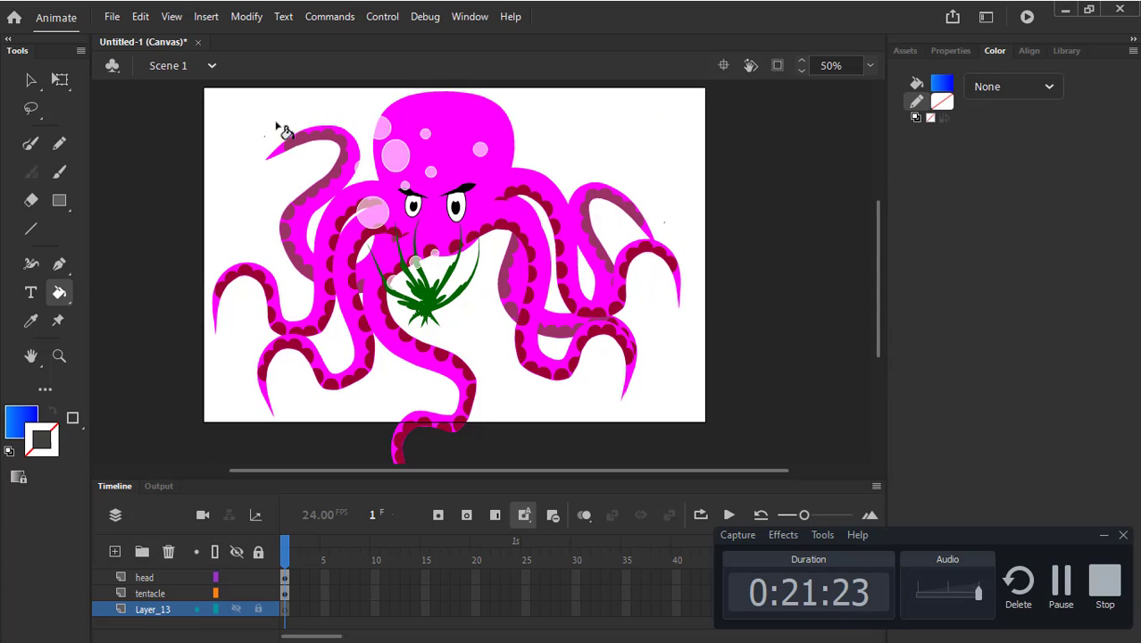
click(59, 200)
click(143, 202)
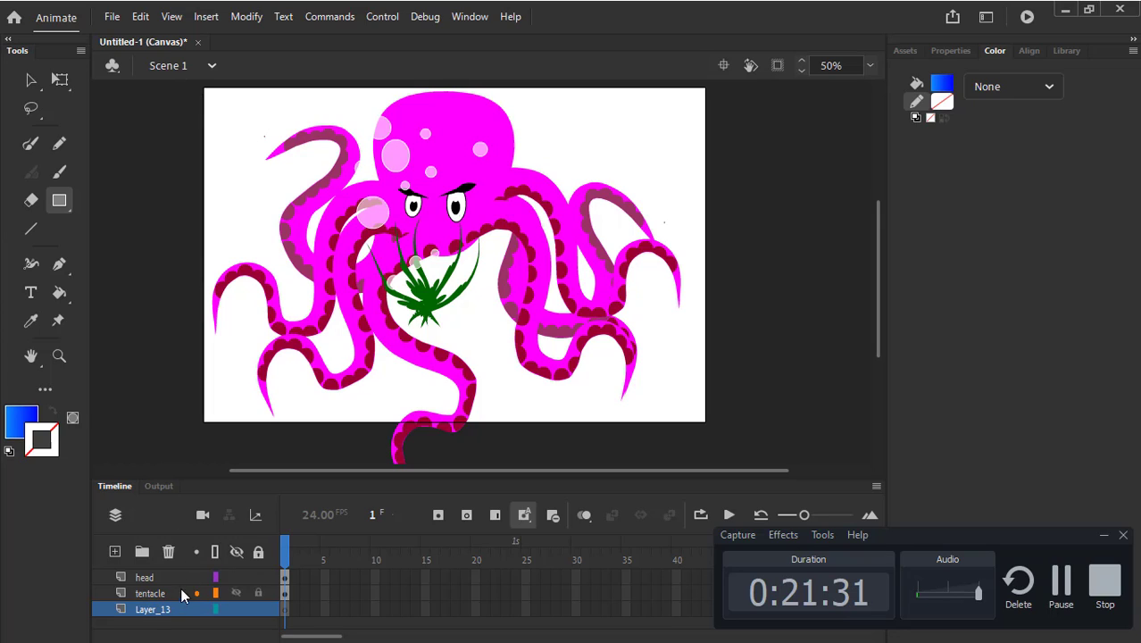
Rename Layer_13 as background and draw a blue gradient rectangle on it that covers the whole stage behind the octopus
double_click(162, 609)
text(ba)
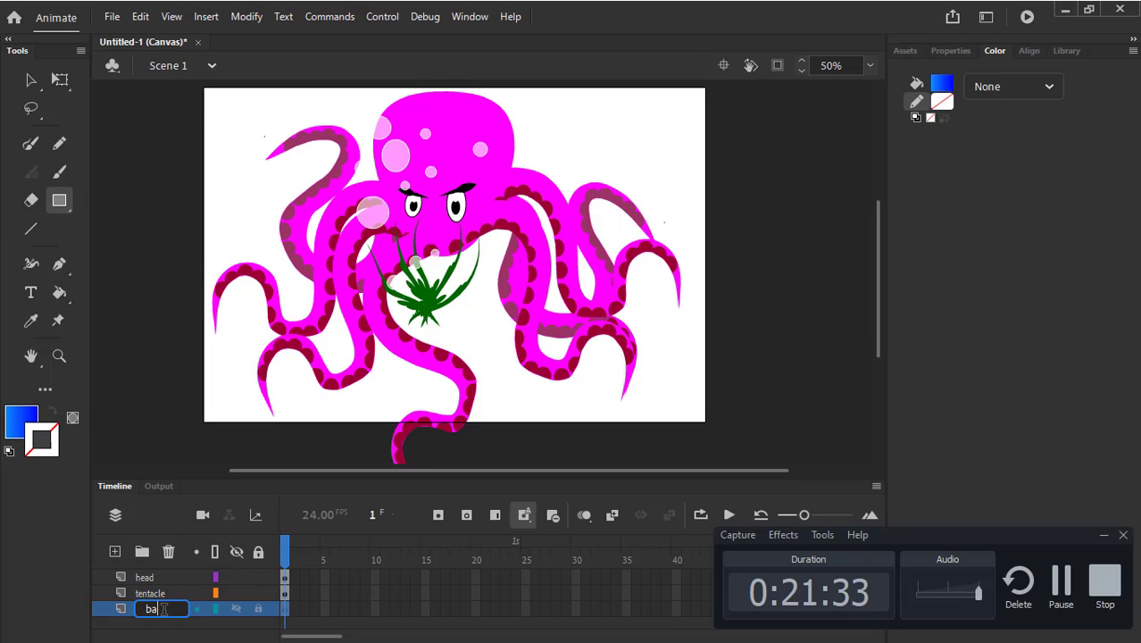
text(ckground)
key(Return)
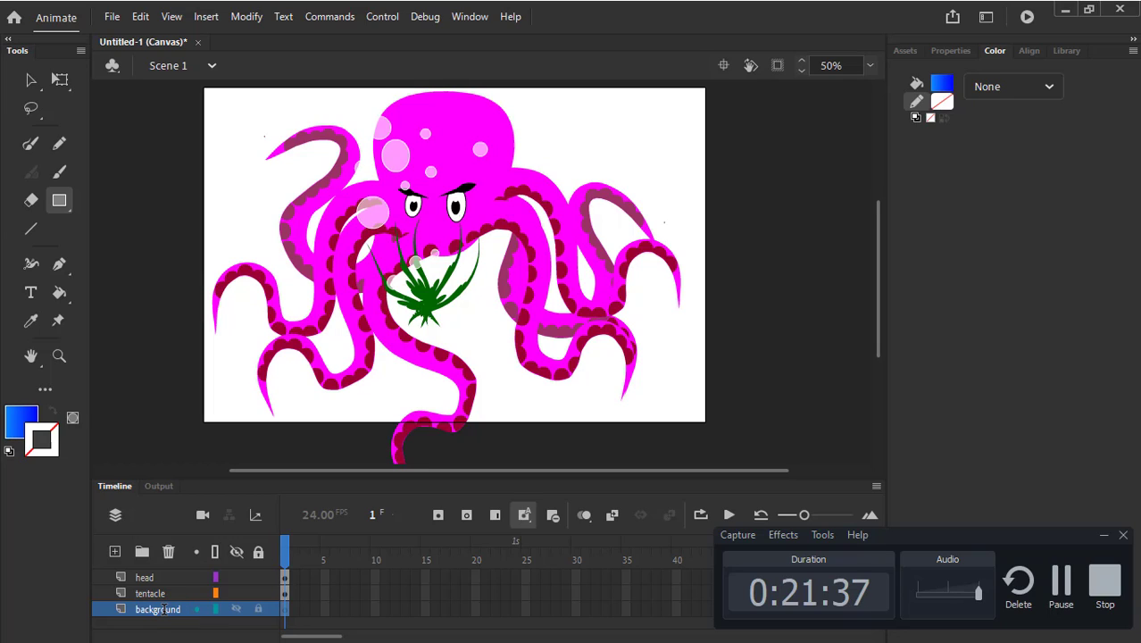
drag(188, 88, 743, 457)
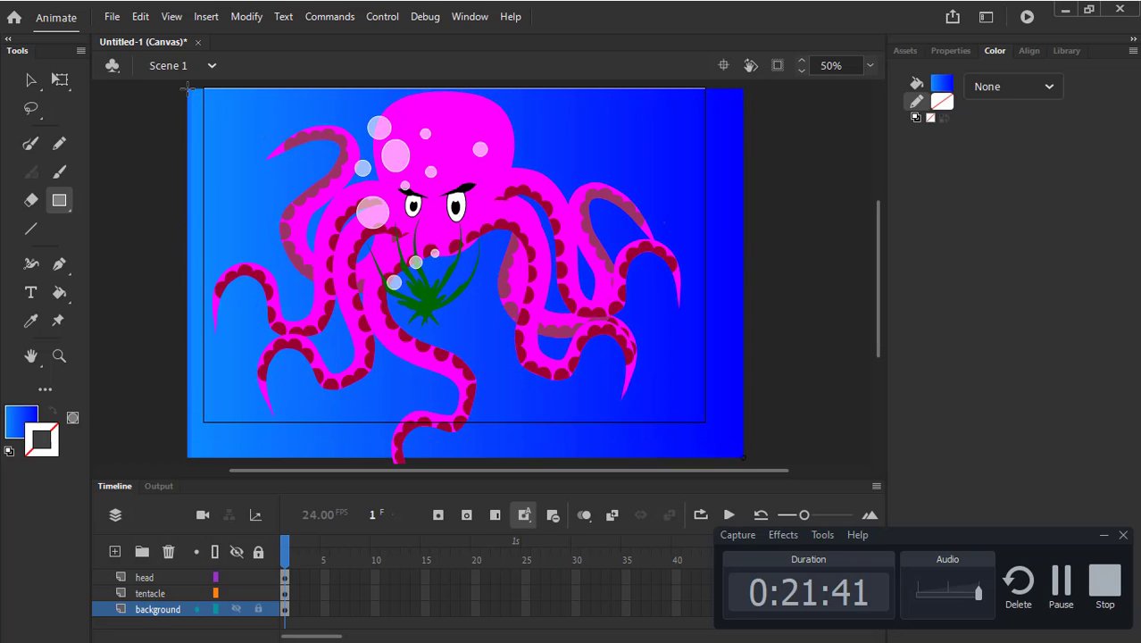
scroll(886, 214, up, 3)
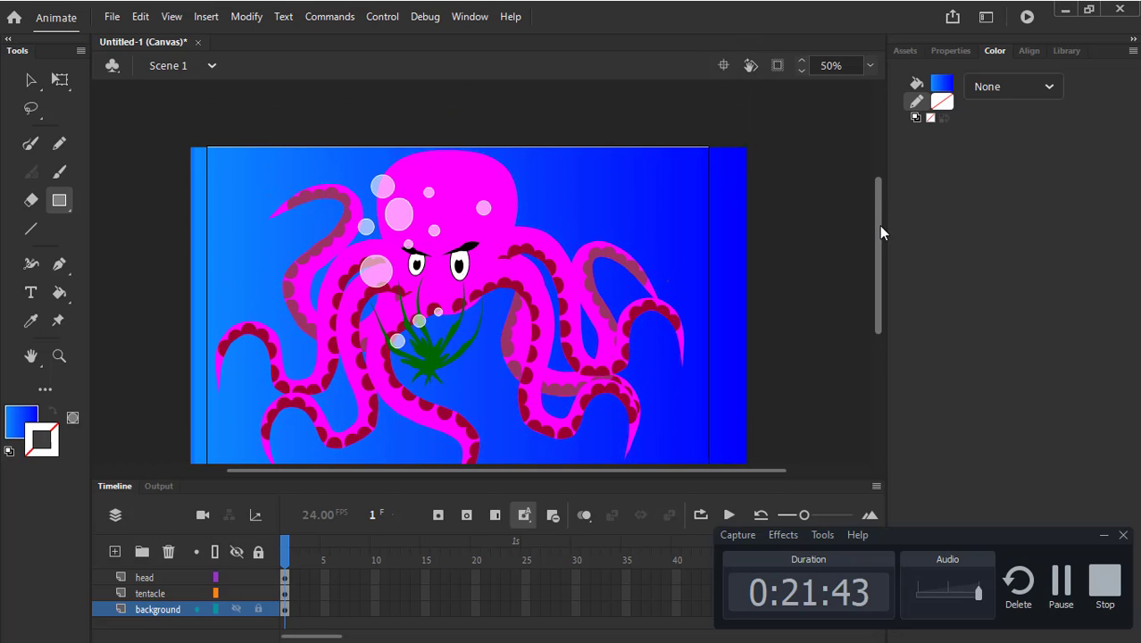
Select the gradient rectangle with Free Transform and extend its upper edge slightly above the stage
key(v)
click(630, 190)
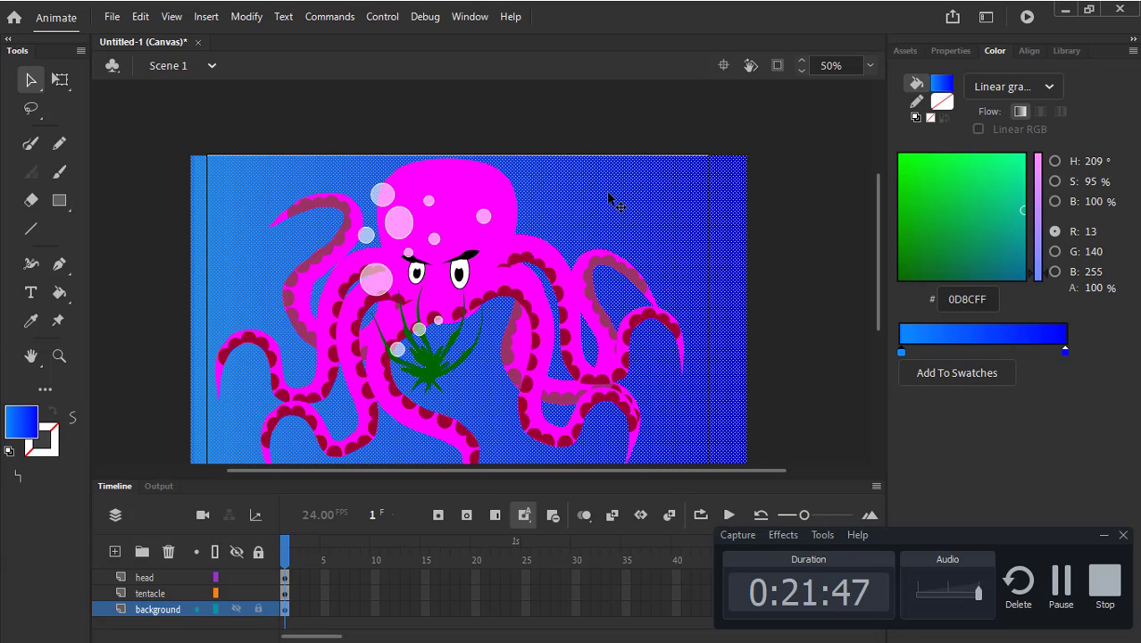
key(f)
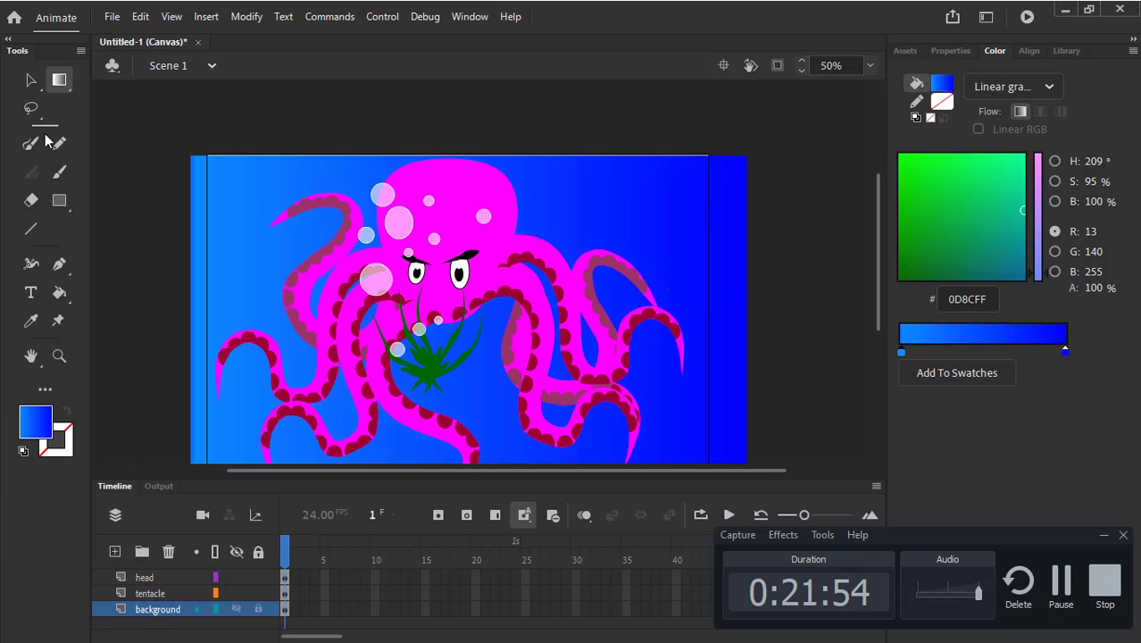
key(q)
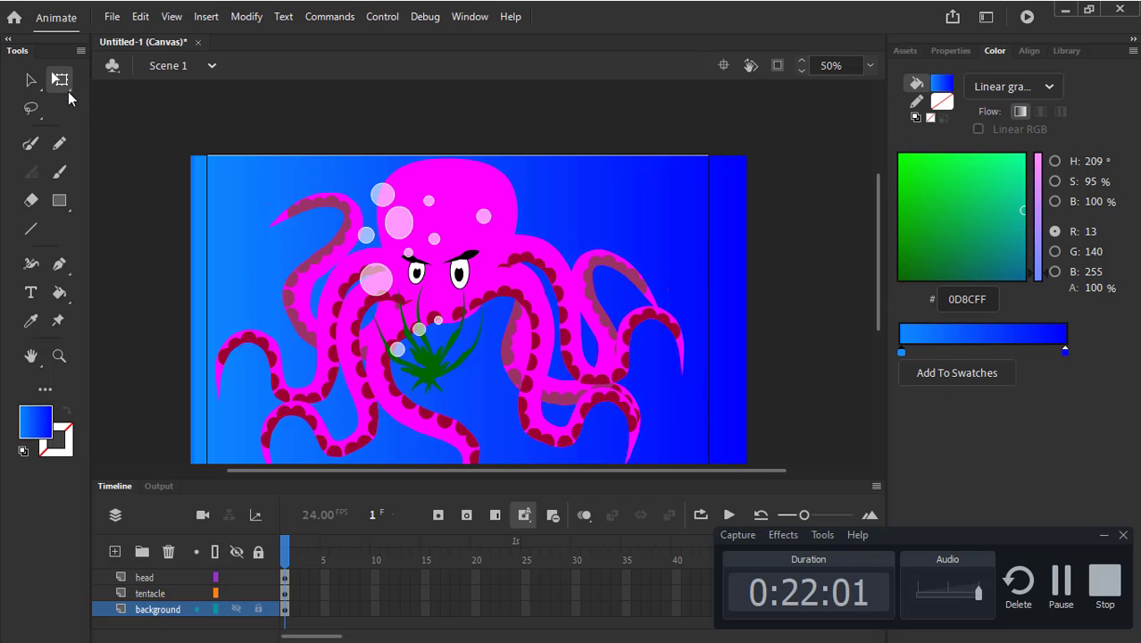
click(60, 79)
click(315, 183)
drag(468, 155, 467, 142)
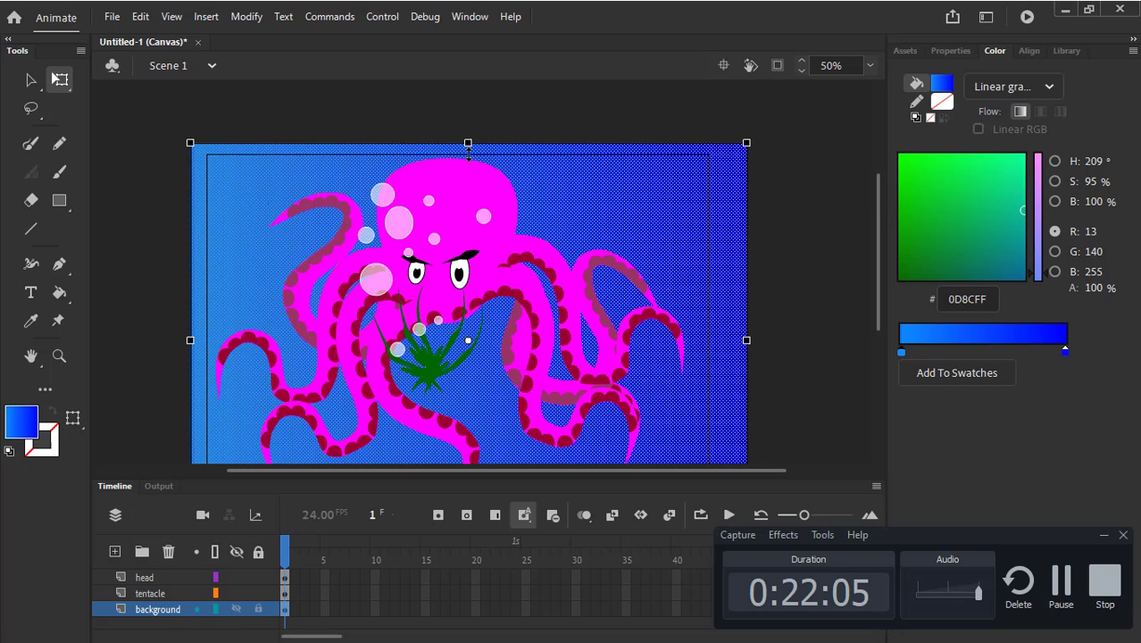
click(780, 152)
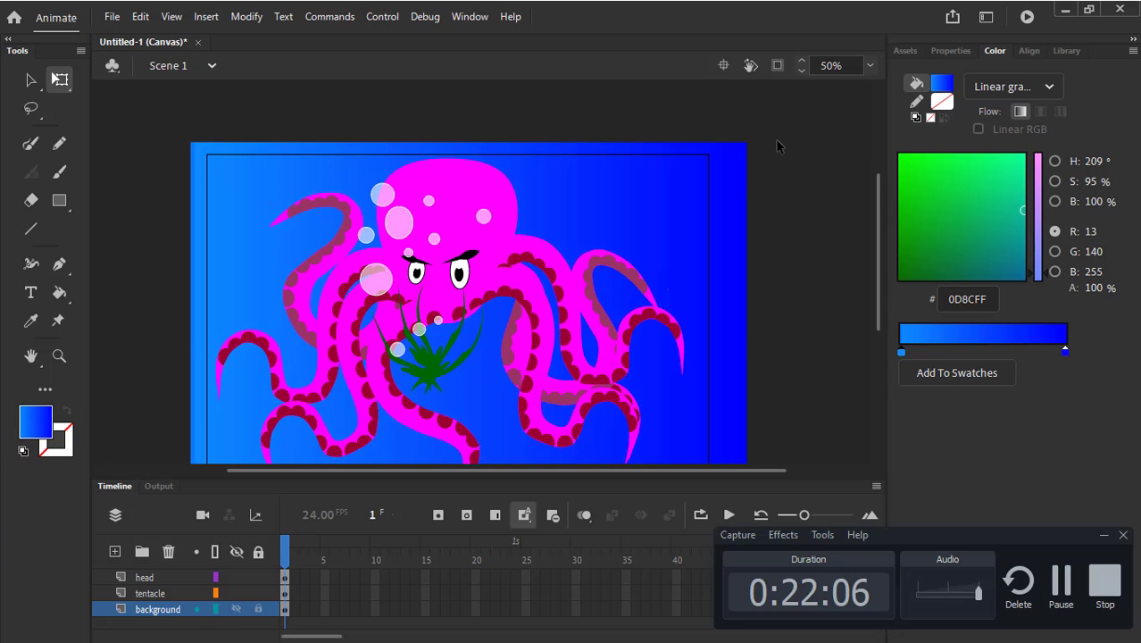
Rotate the gradient rectangle 90 degrees so the lighter blue is at the top and the dark blue at the bottom
click(734, 171)
drag(768, 144, 764, 154)
key(ctrl+z)
key(ctrl+z)
key(ctrl+z)
key(ctrl+z)
key(ctrl+z)
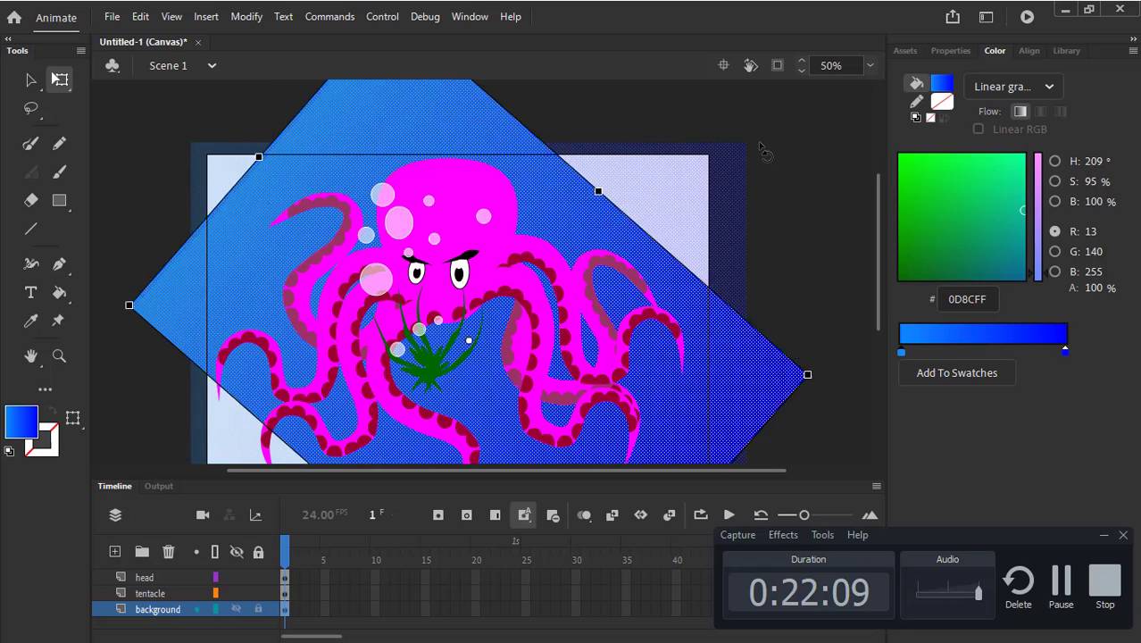
key(ctrl+z)
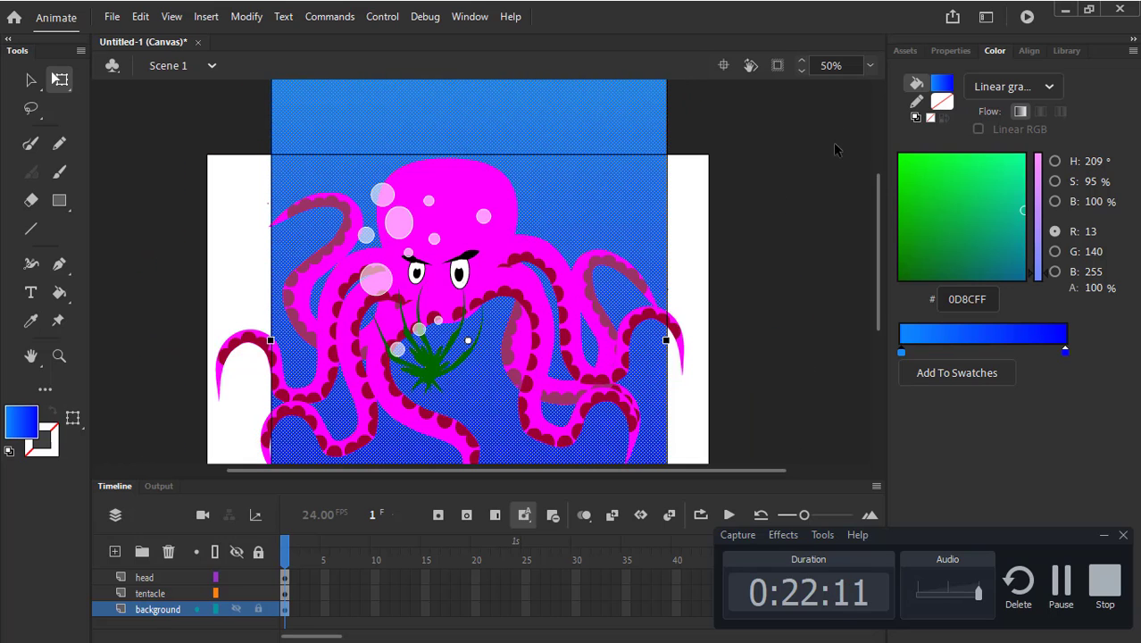
Set the view zoom to 25% and widen the gradient rectangle until it extends past both sides of the stage
click(870, 67)
click(906, 140)
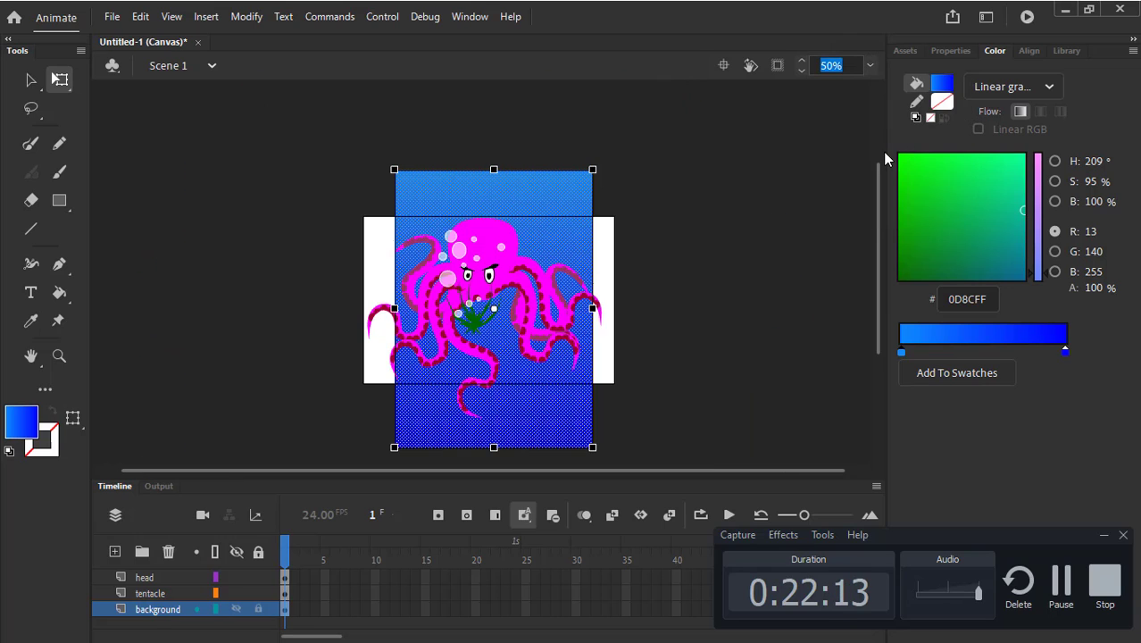
drag(593, 309, 647, 308)
click(653, 195)
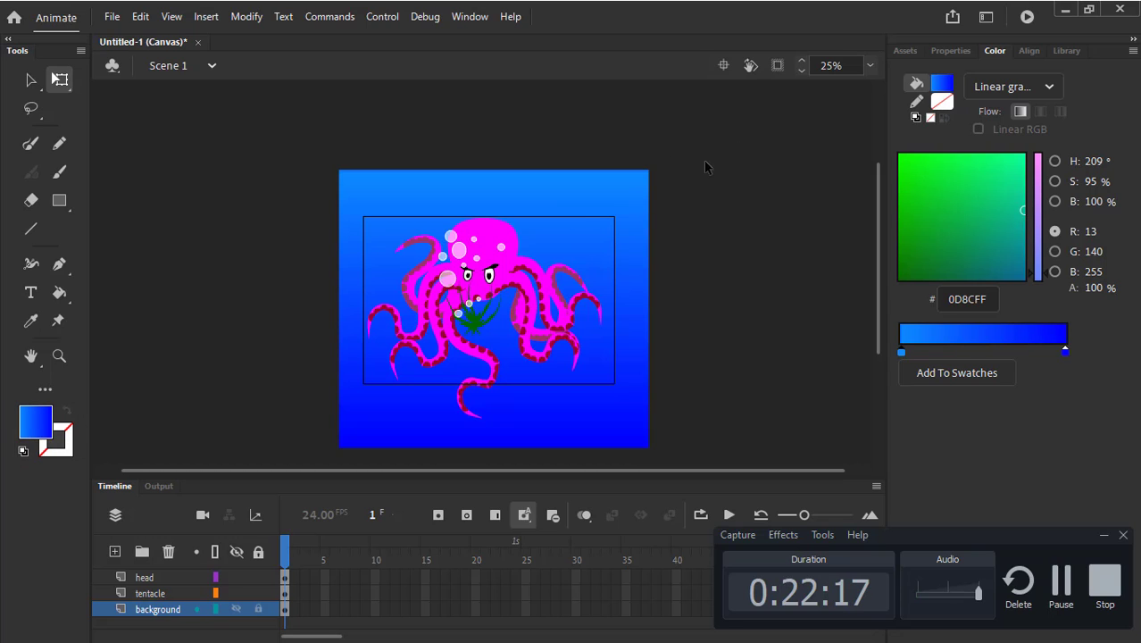
Move the gradient rectangle up a little and reduce its height so it extends only slightly beyond the stage
click(166, 609)
drag(564, 275, 565, 252)
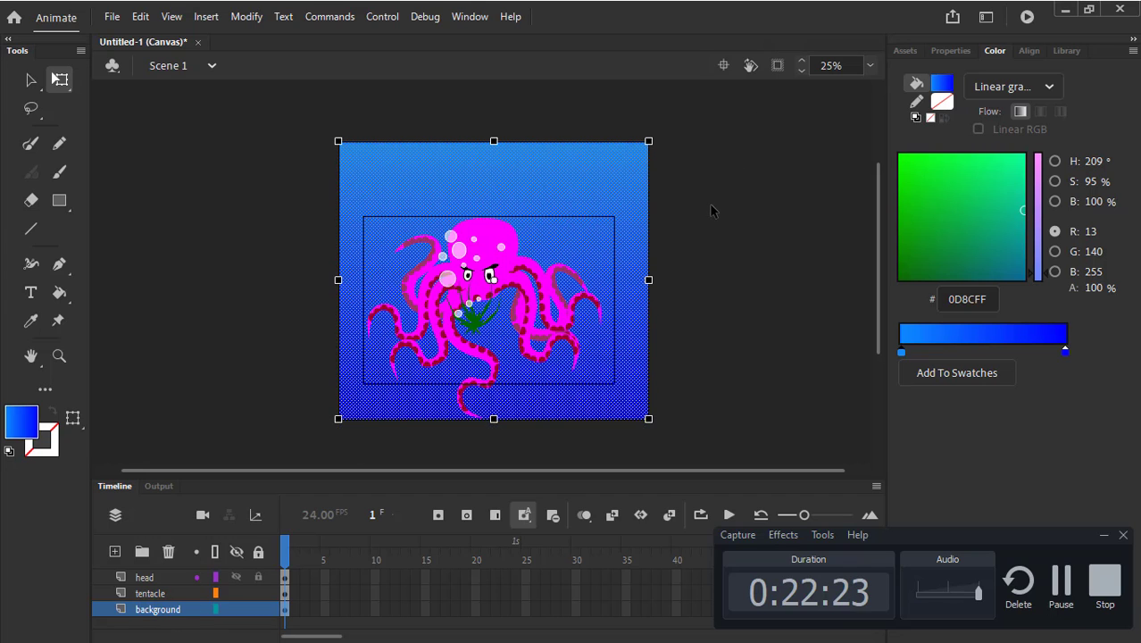
click(711, 210)
click(508, 165)
drag(494, 140, 494, 169)
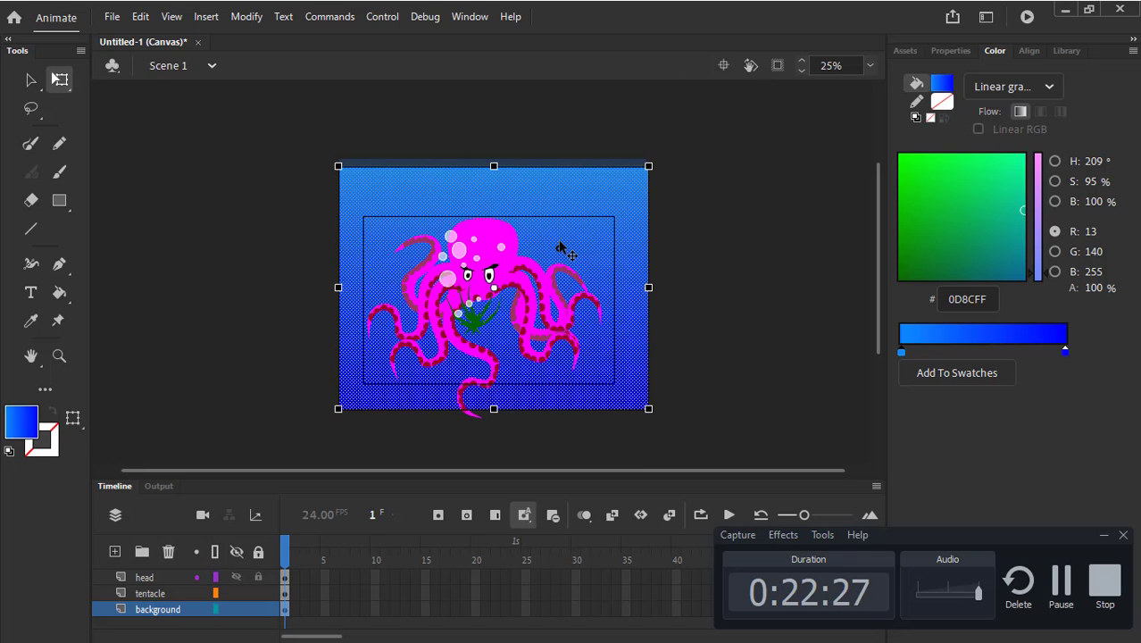
click(751, 130)
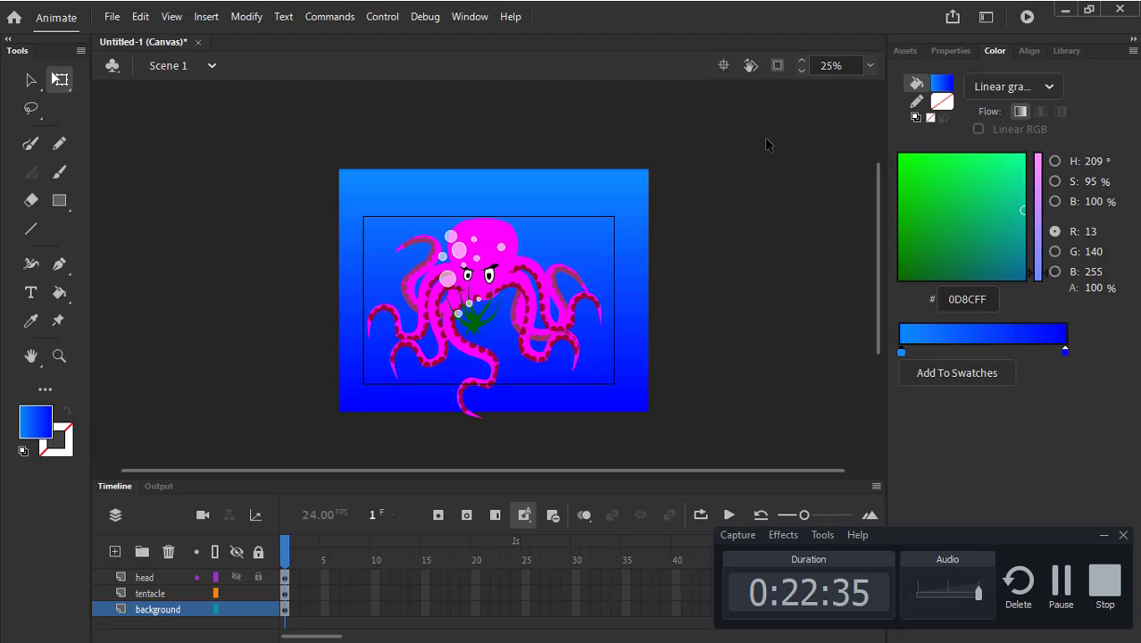
click(1063, 578)
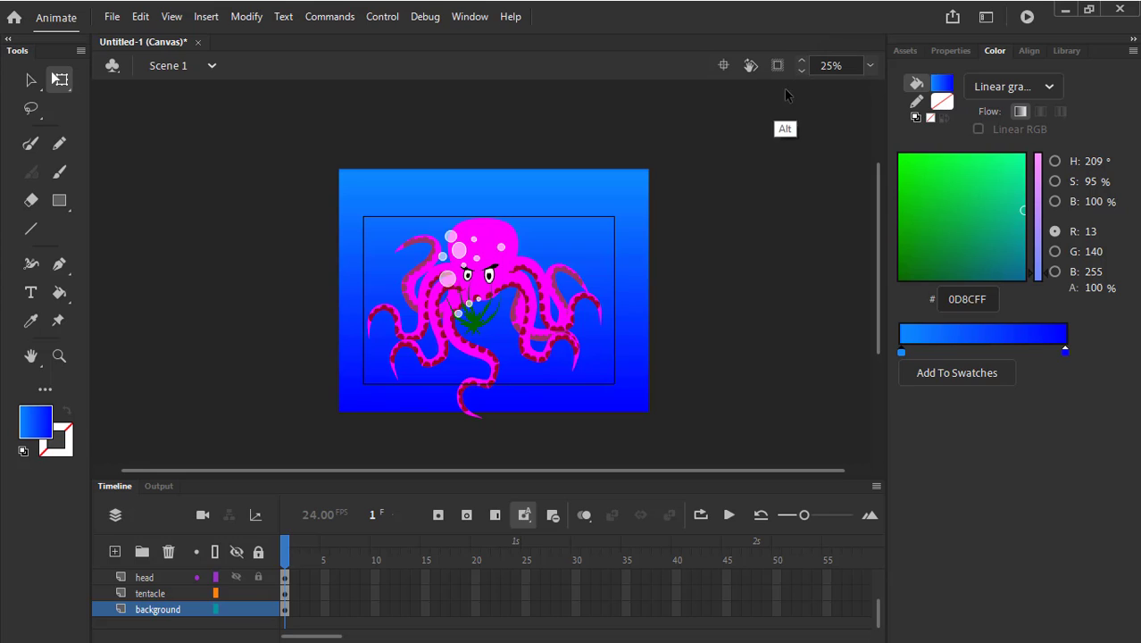
key(alt+Tab)
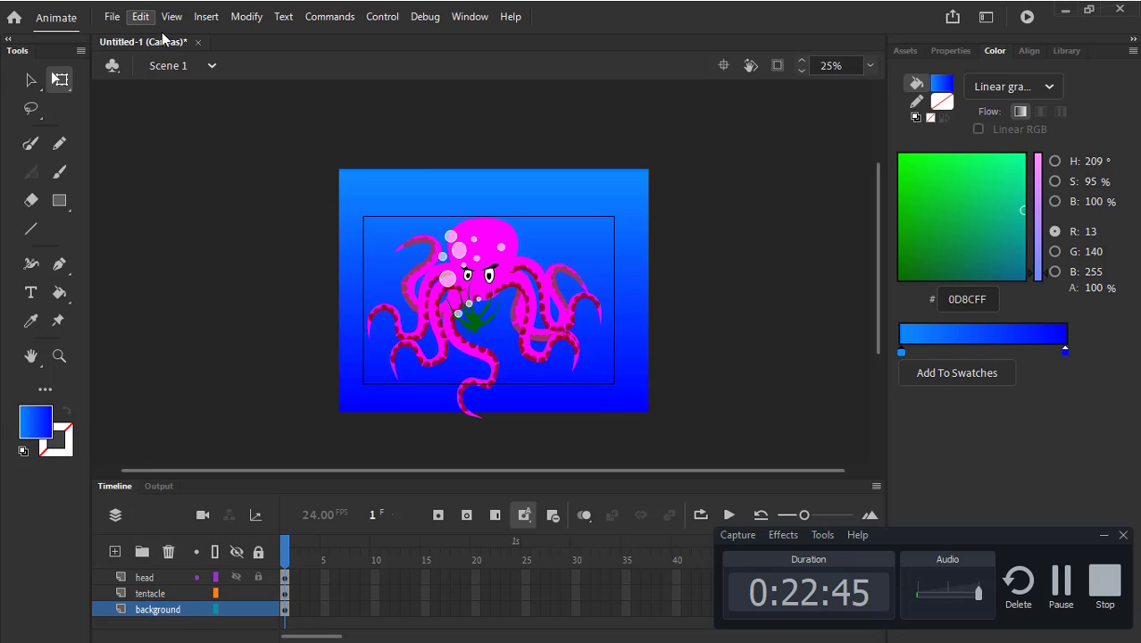
Open the Export Image settings for the octopus scene
click(112, 16)
mouse_move(176, 283)
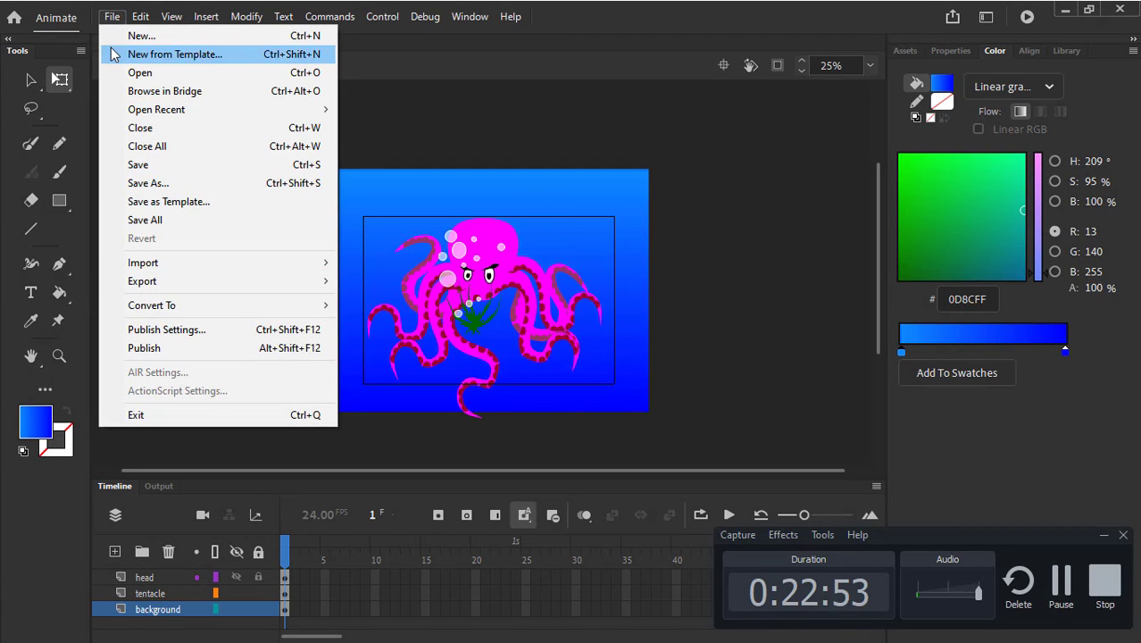
click(112, 16)
click(111, 16)
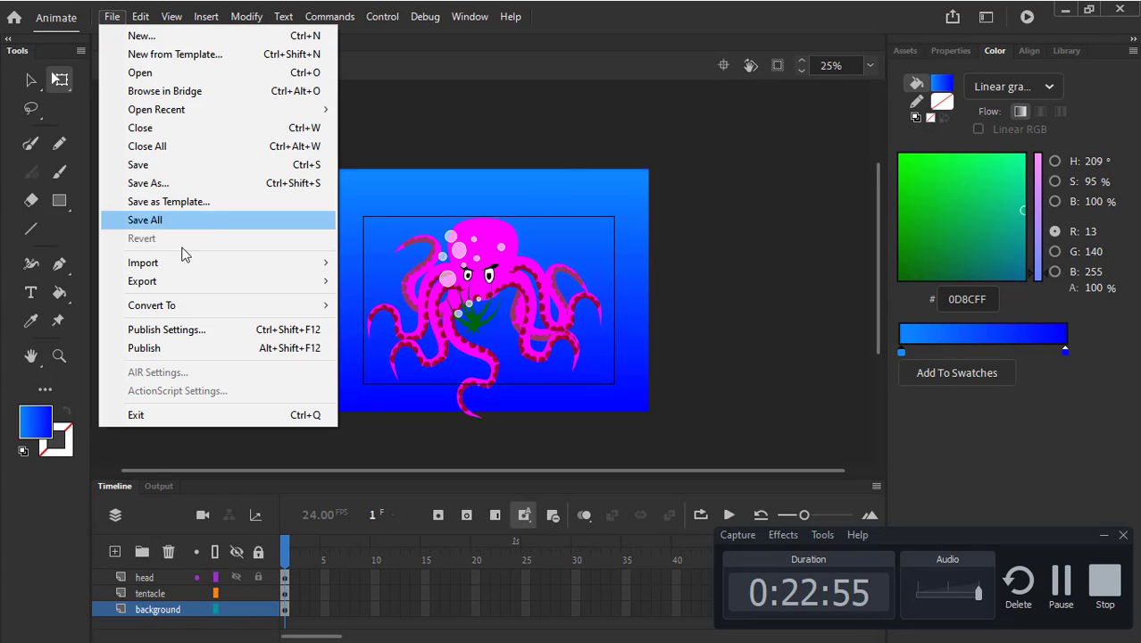
mouse_move(314, 287)
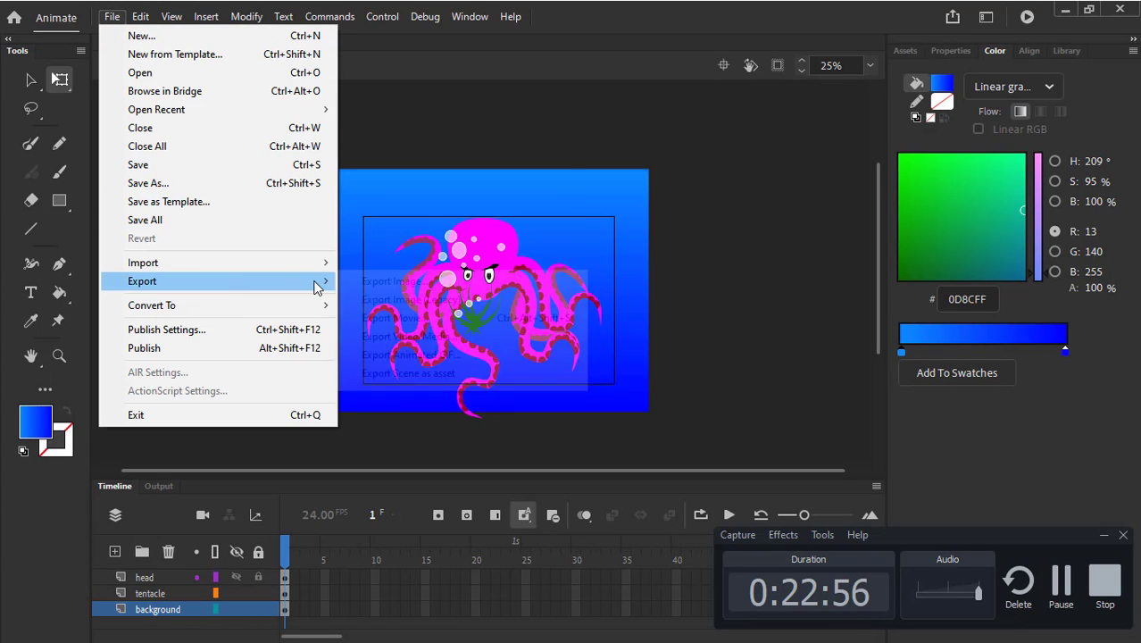
click(382, 279)
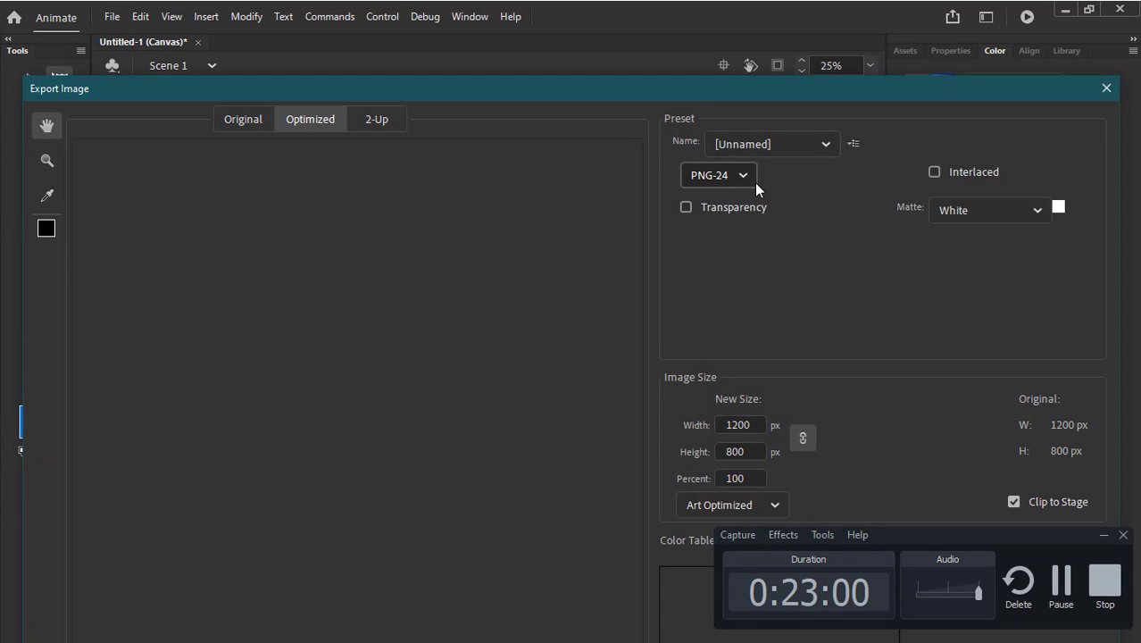
Change the export format to GIF
click(747, 182)
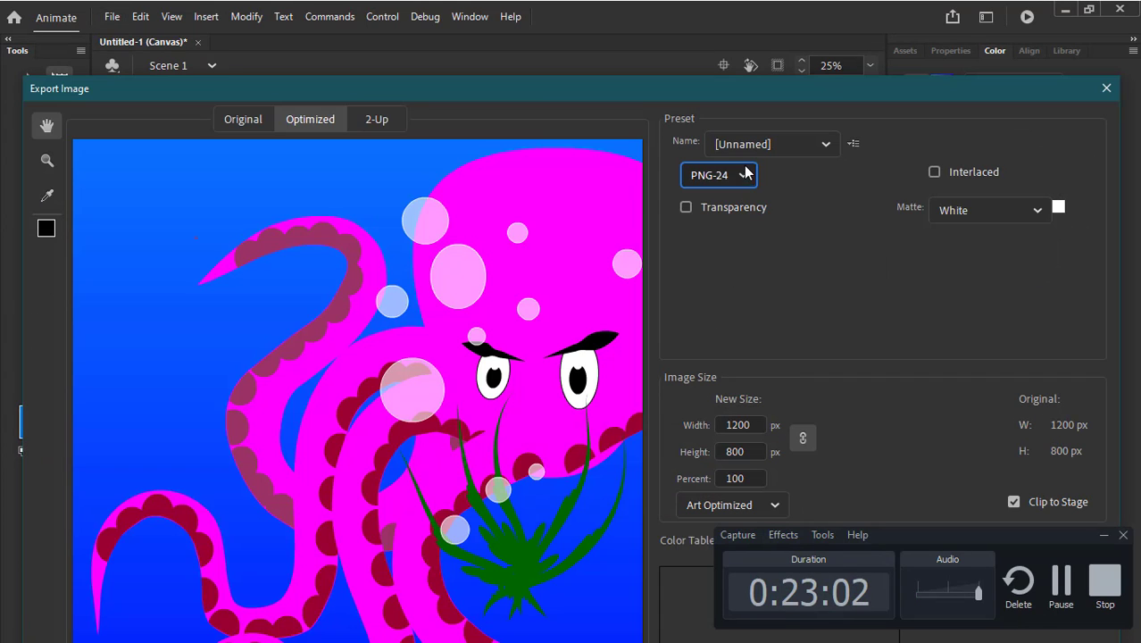
click(745, 176)
click(743, 213)
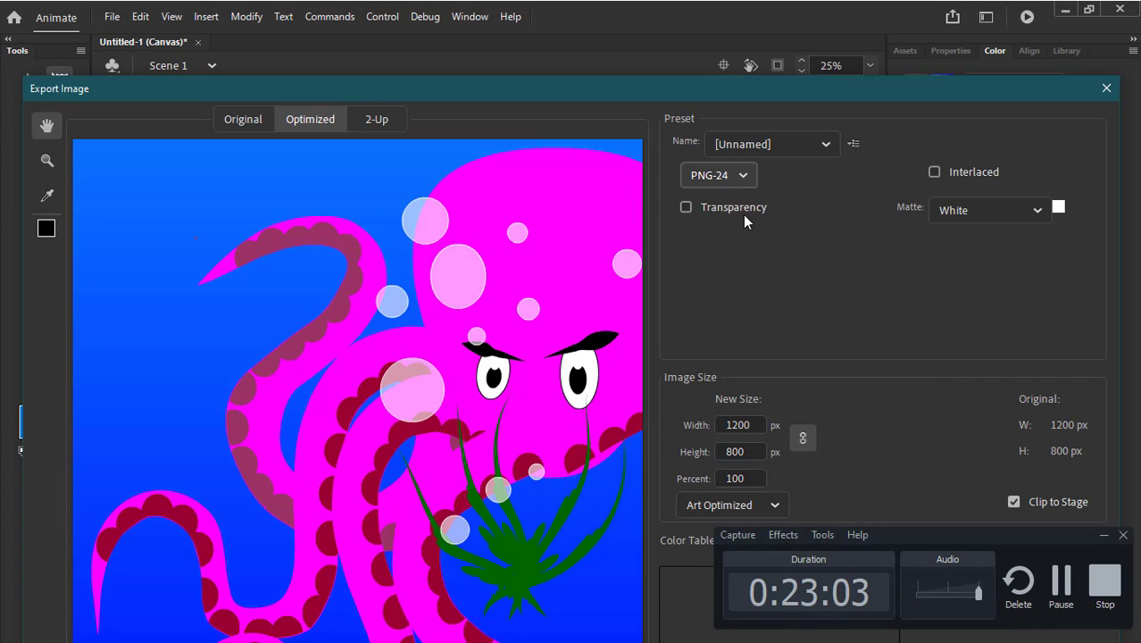
drag(838, 98, 785, 23)
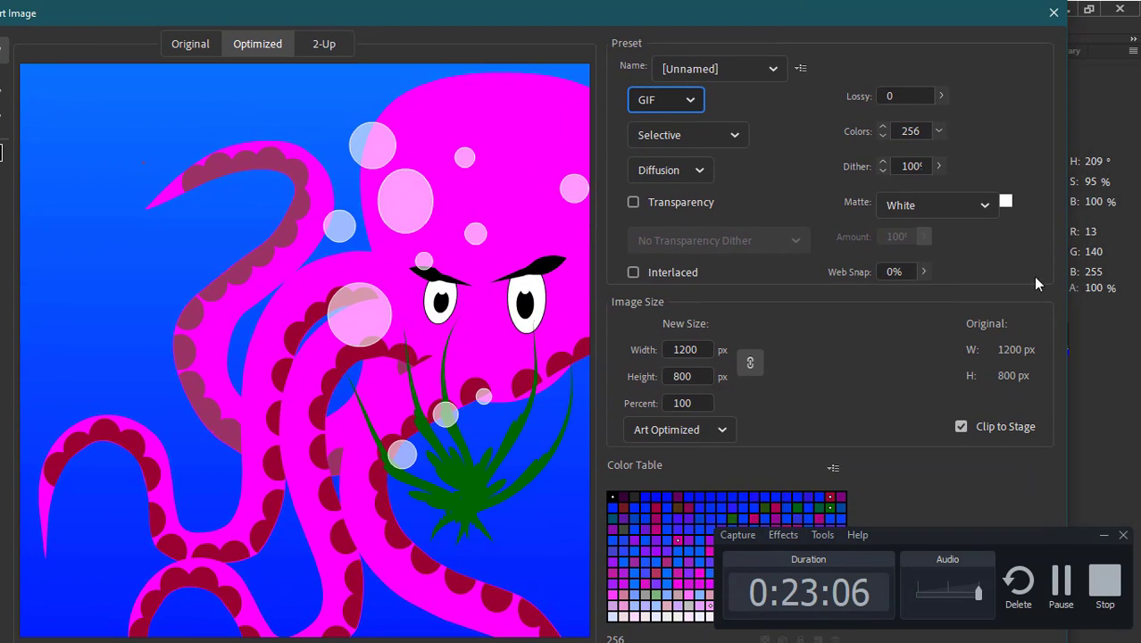
Save the exported image as a GIF named octopus, replacing the existing file of that name
click(1102, 538)
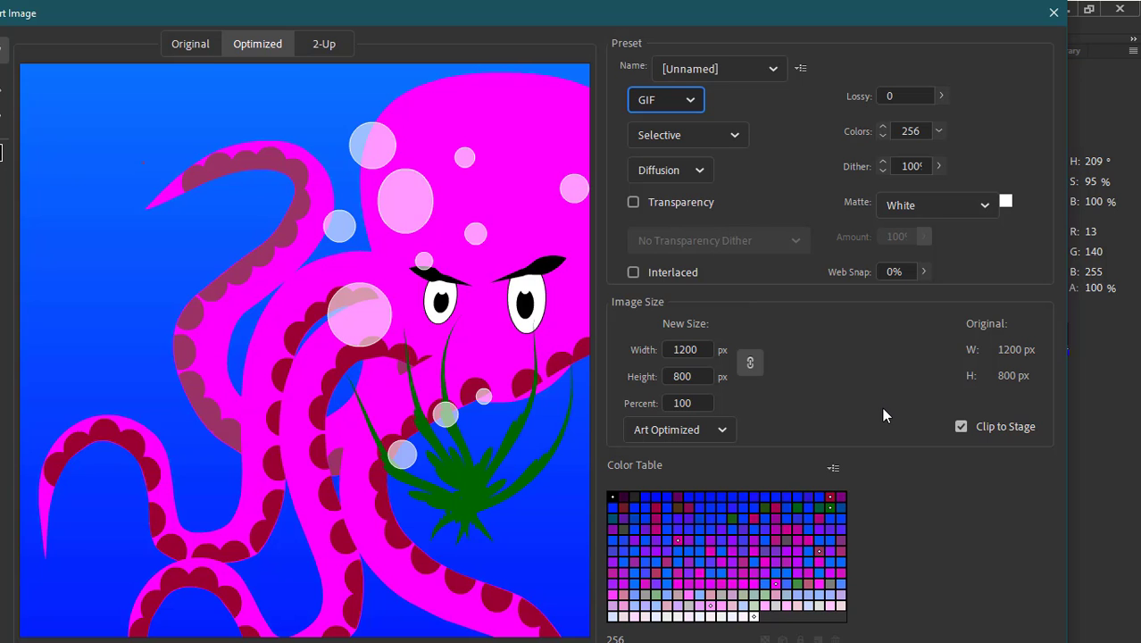
key(Return)
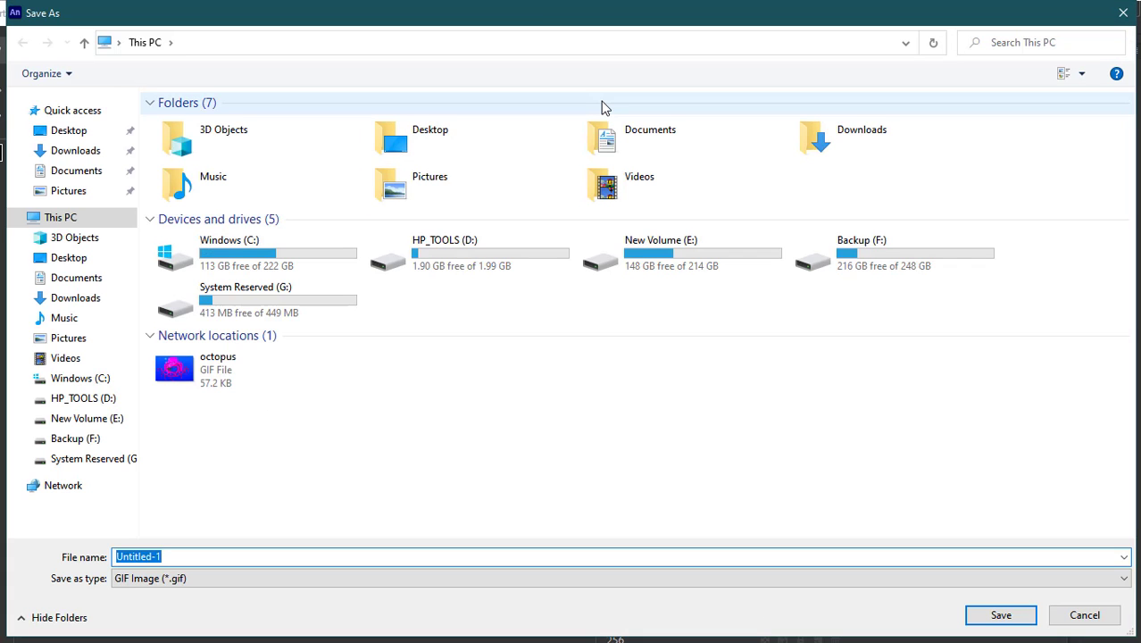
text(octopus)
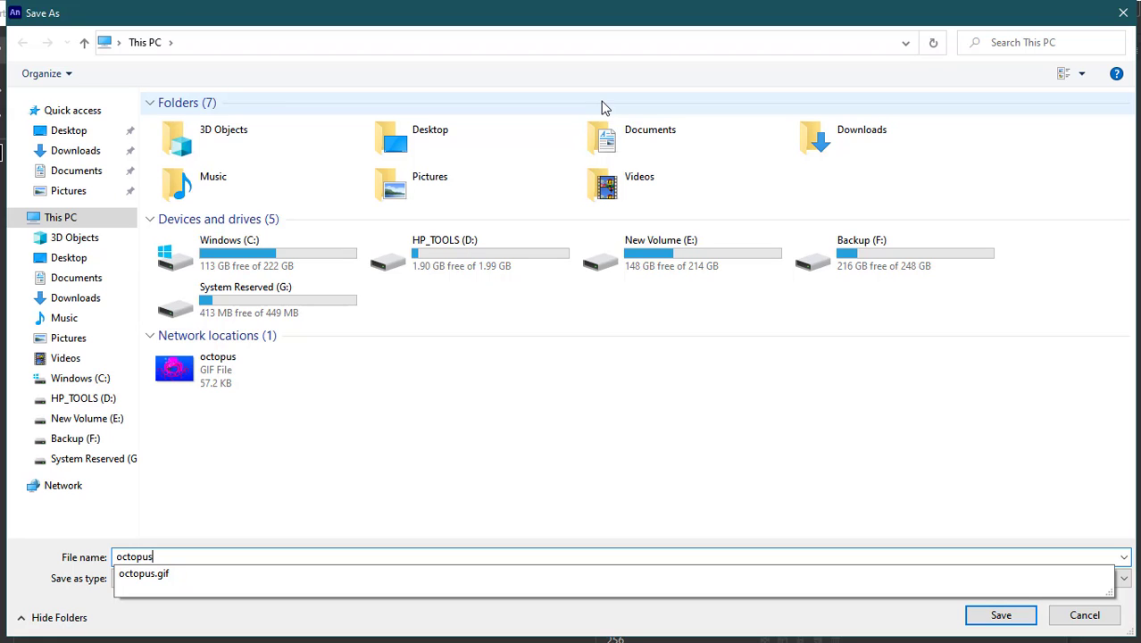
click(1001, 615)
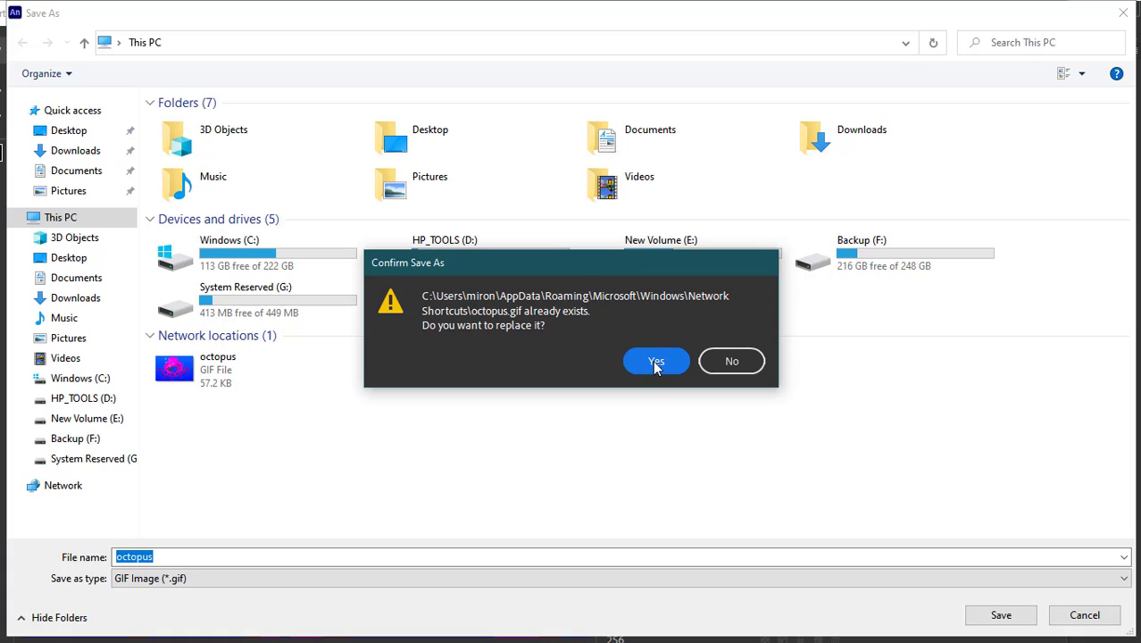
click(657, 362)
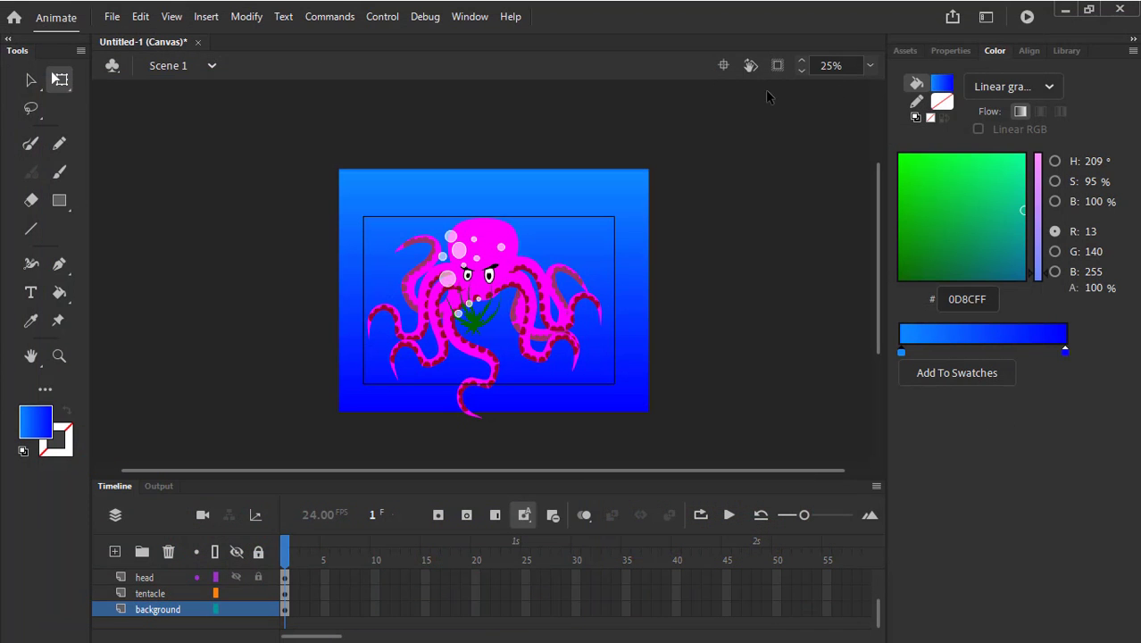
Open the image export settings for the scene and choose the PNG-24 format with transparency enabled
click(111, 16)
mouse_move(190, 285)
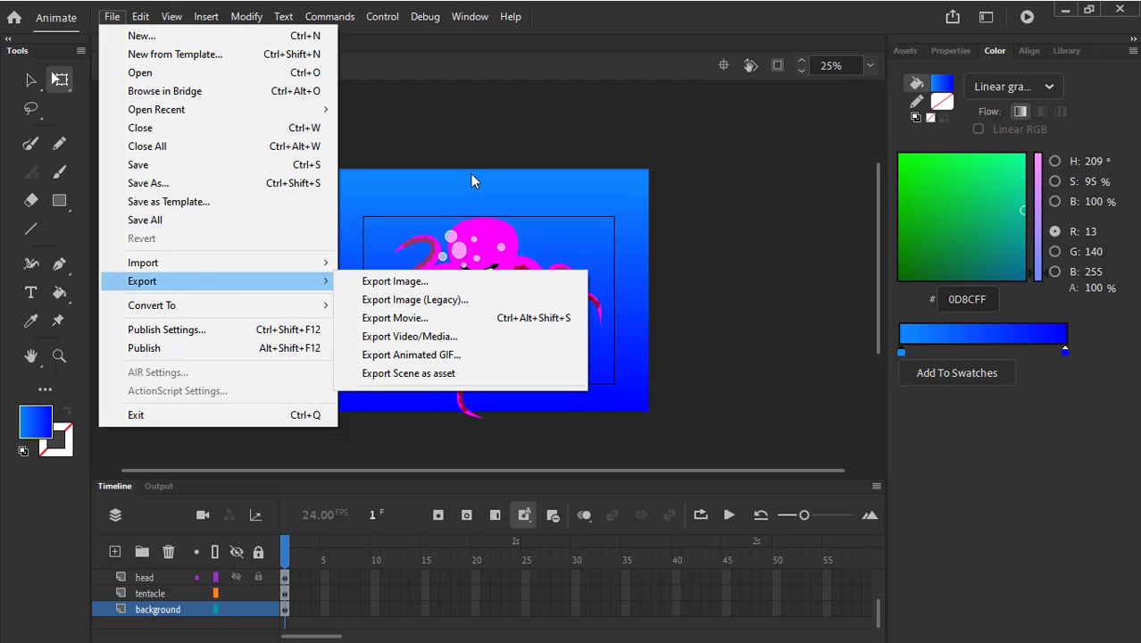
click(438, 286)
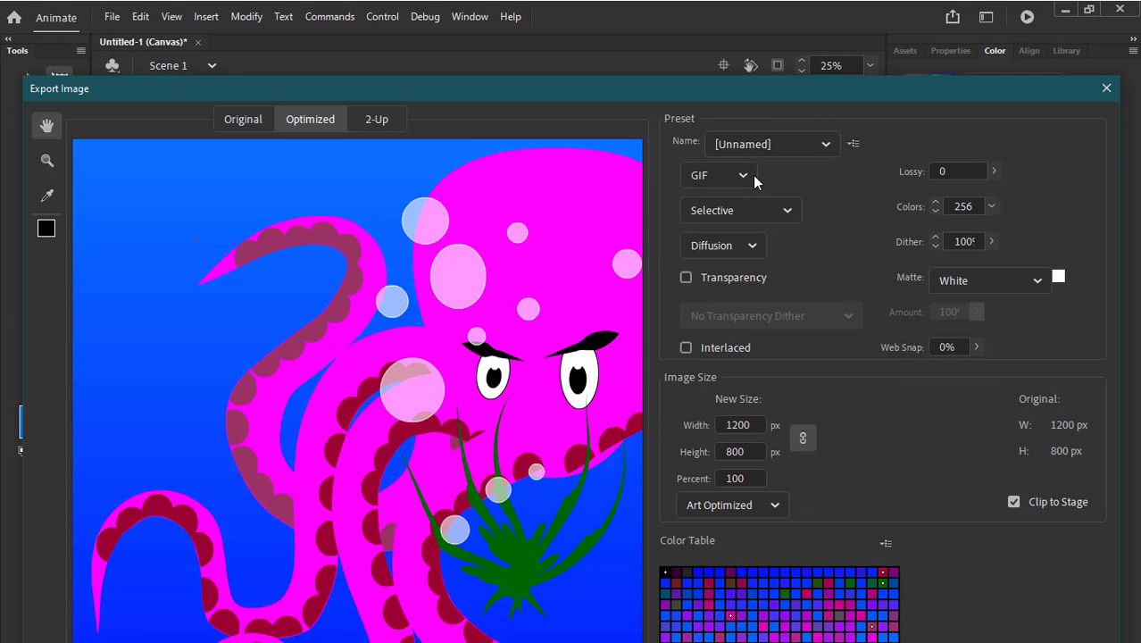
click(750, 176)
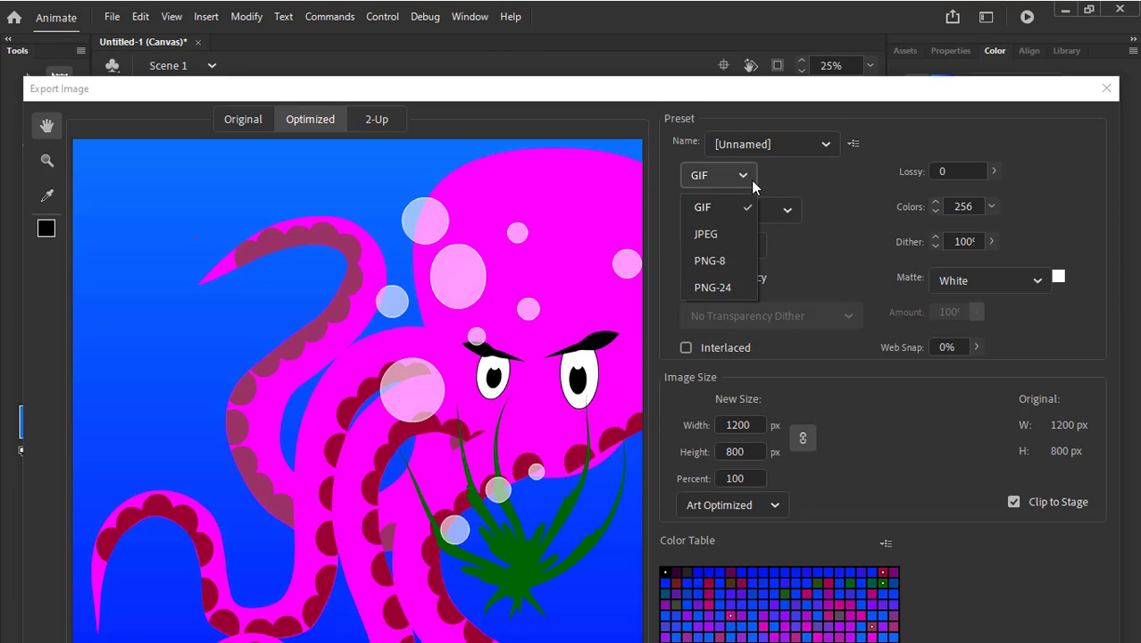
click(731, 288)
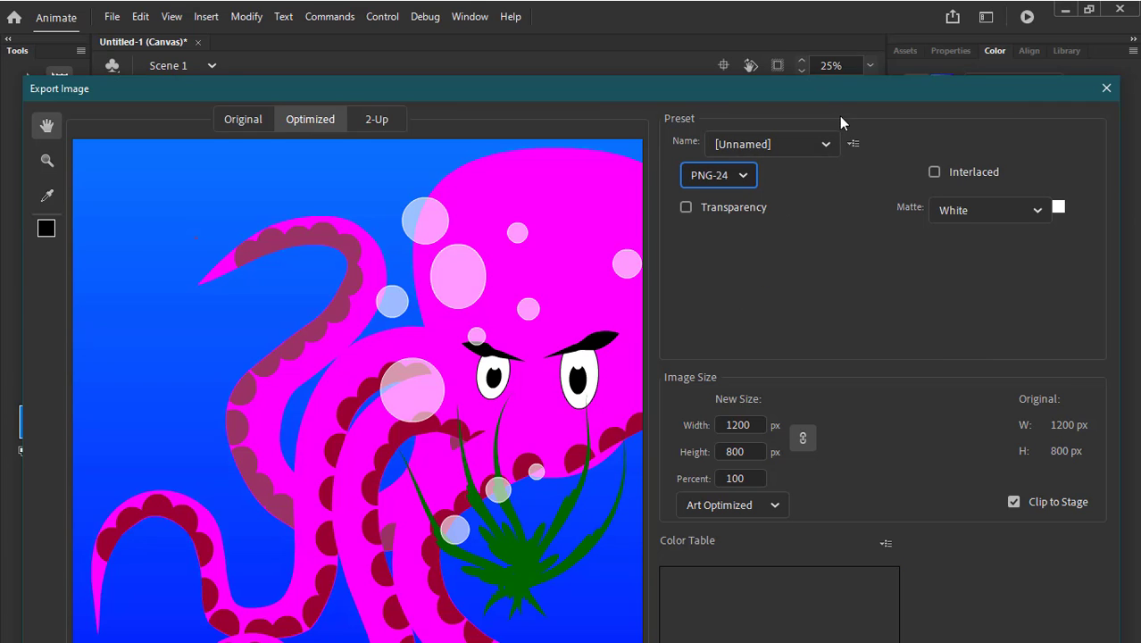
drag(836, 96, 808, 16)
click(677, 183)
key(space)
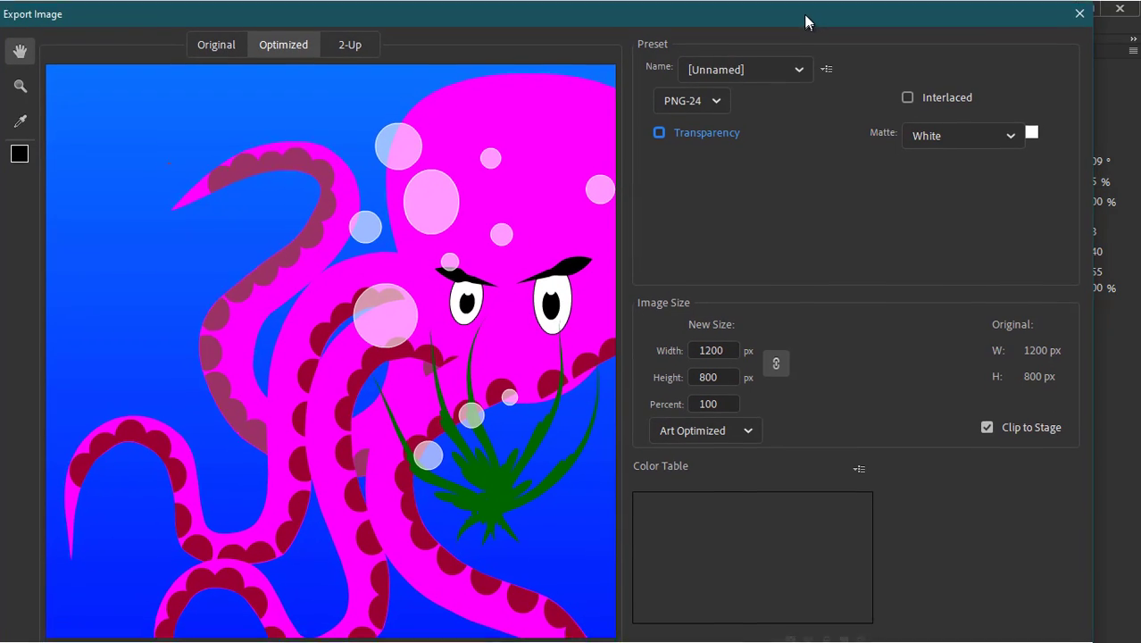
click(676, 130)
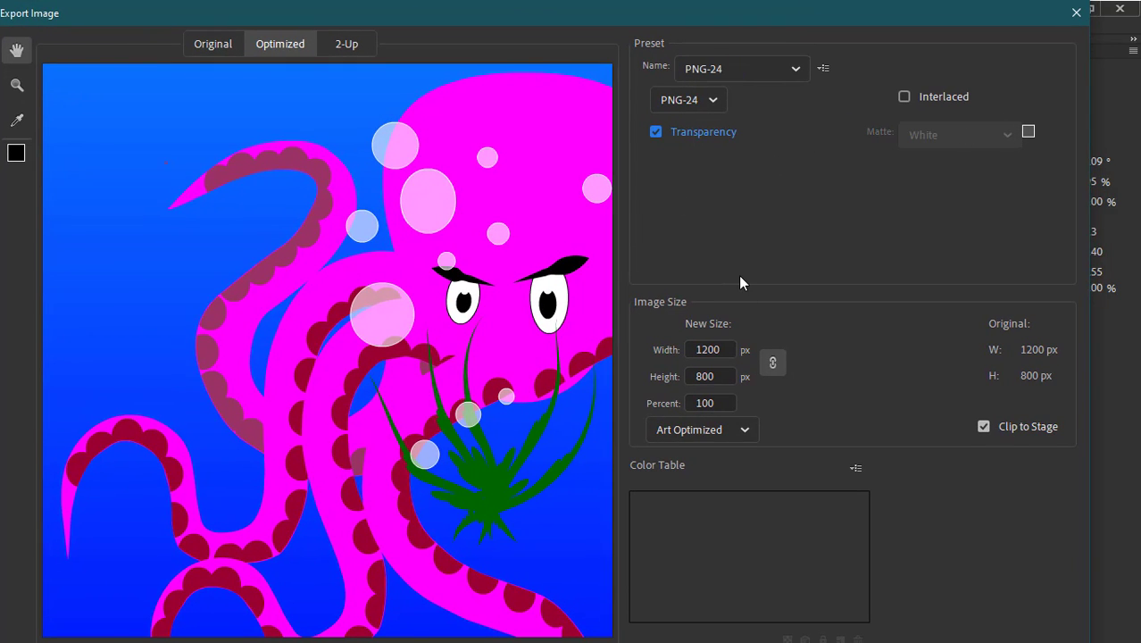
Save the exported image in This PC as a PNG file named 12
key(Return)
text(1)
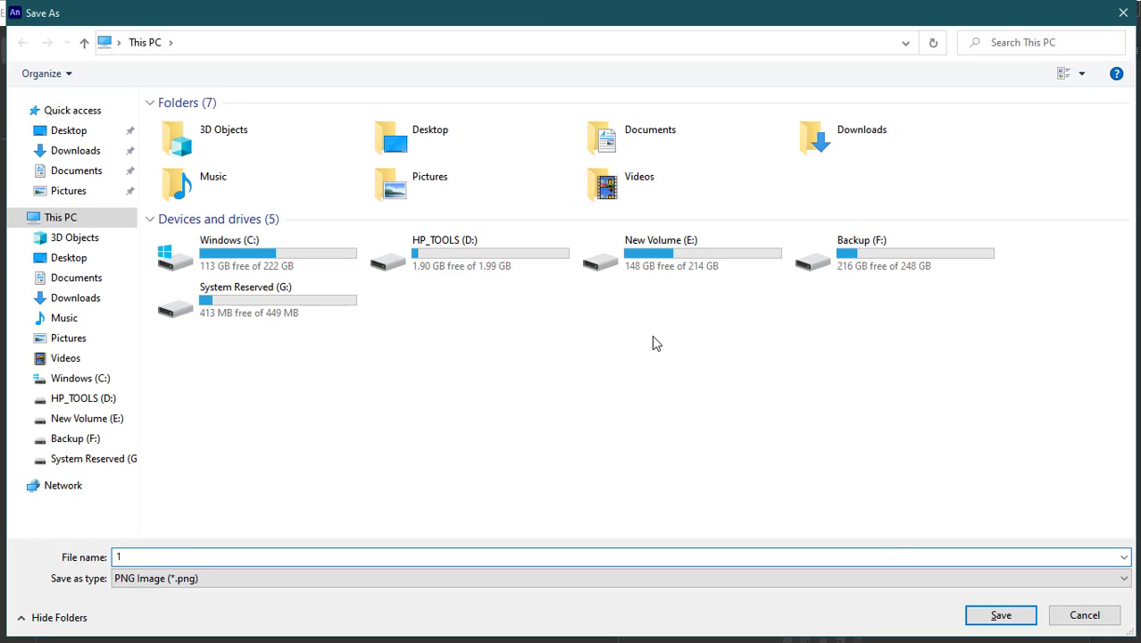
text(2)
click(991, 614)
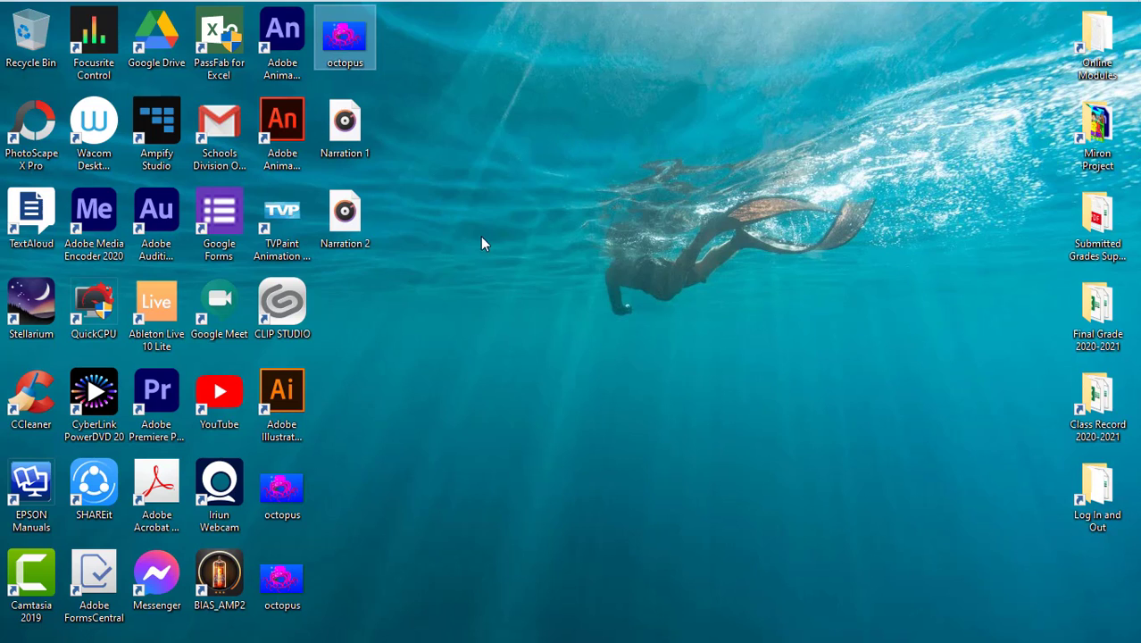
Look on the desktop for the exported PNG file, and return to Animate
key(Return)
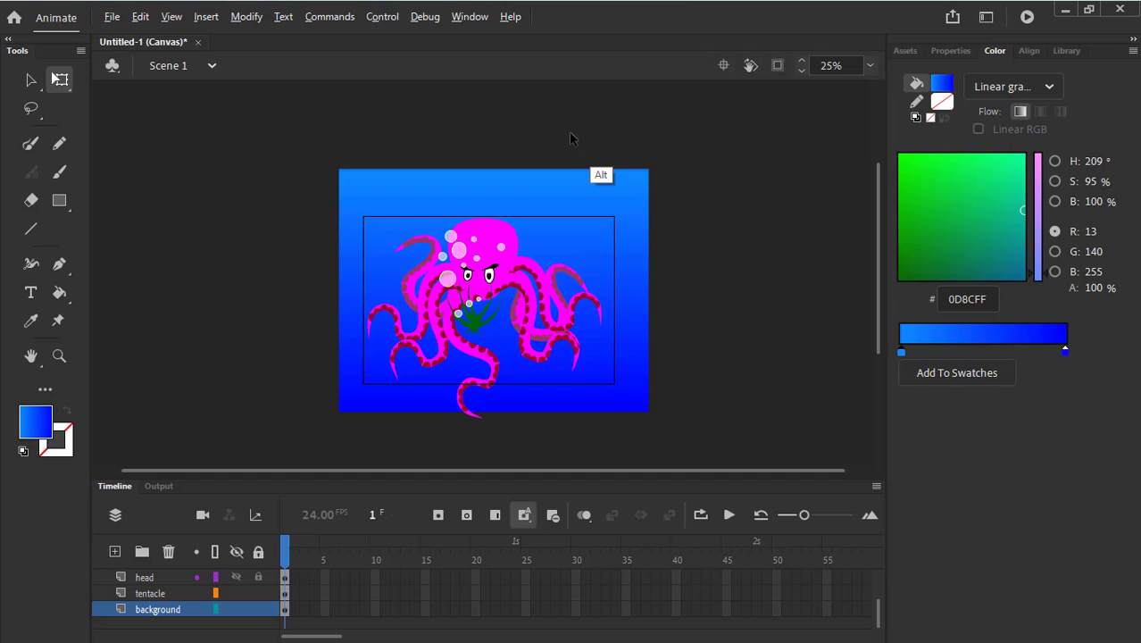
key(F10)
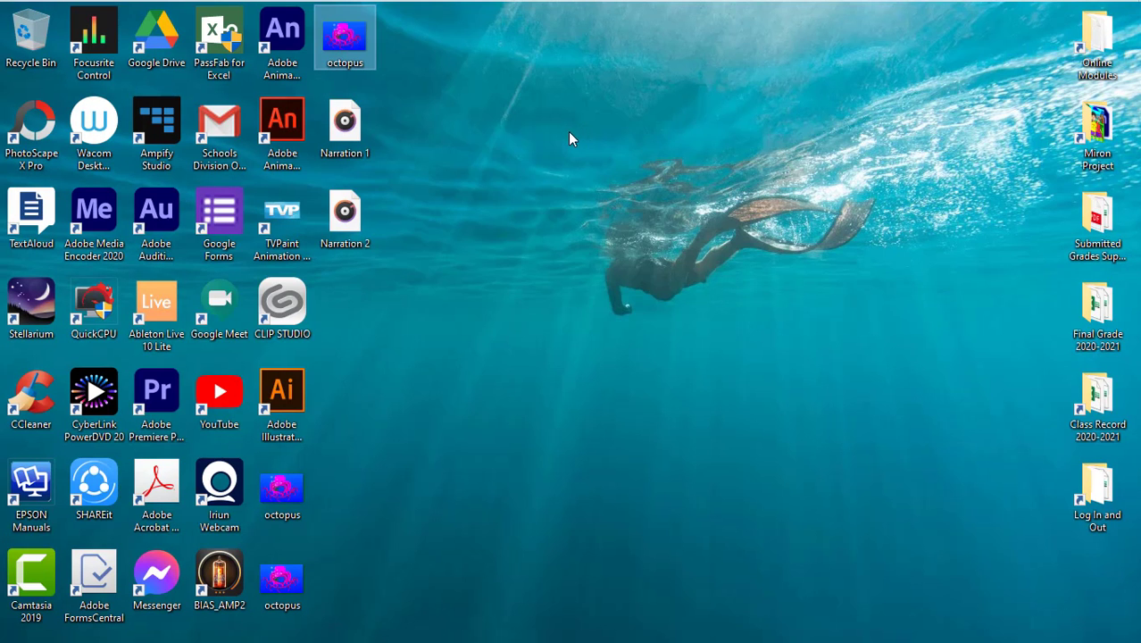
key(alt+Tab)
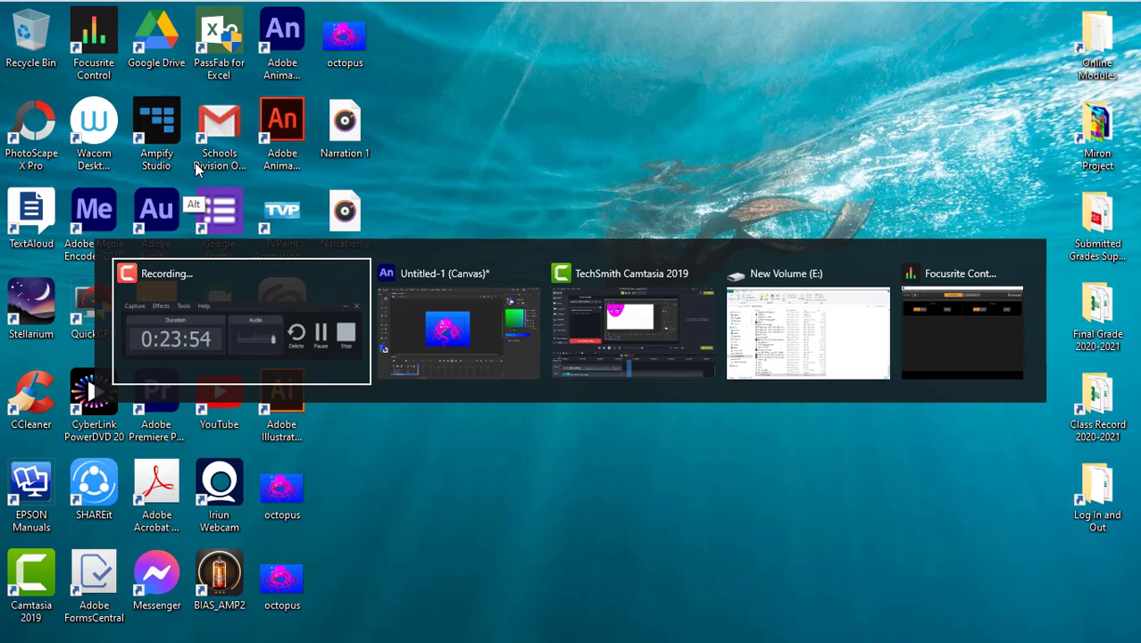
key(alt+Tab)
Export the scene again with the PNG-24 settings, saving it on the desktop as Untitled-1
click(111, 17)
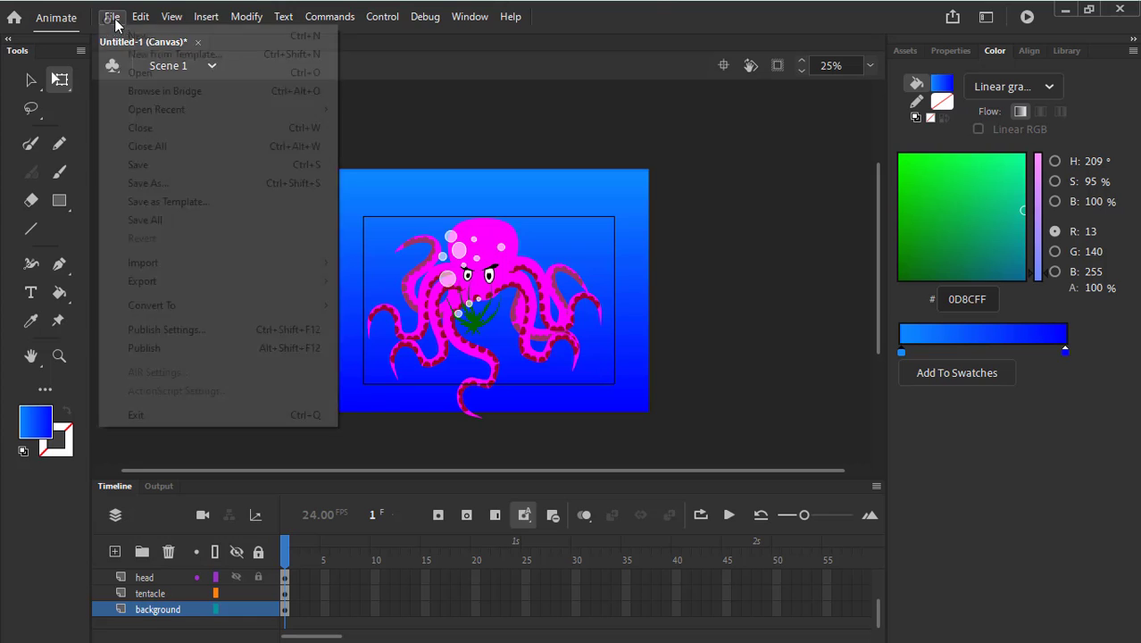
mouse_move(209, 281)
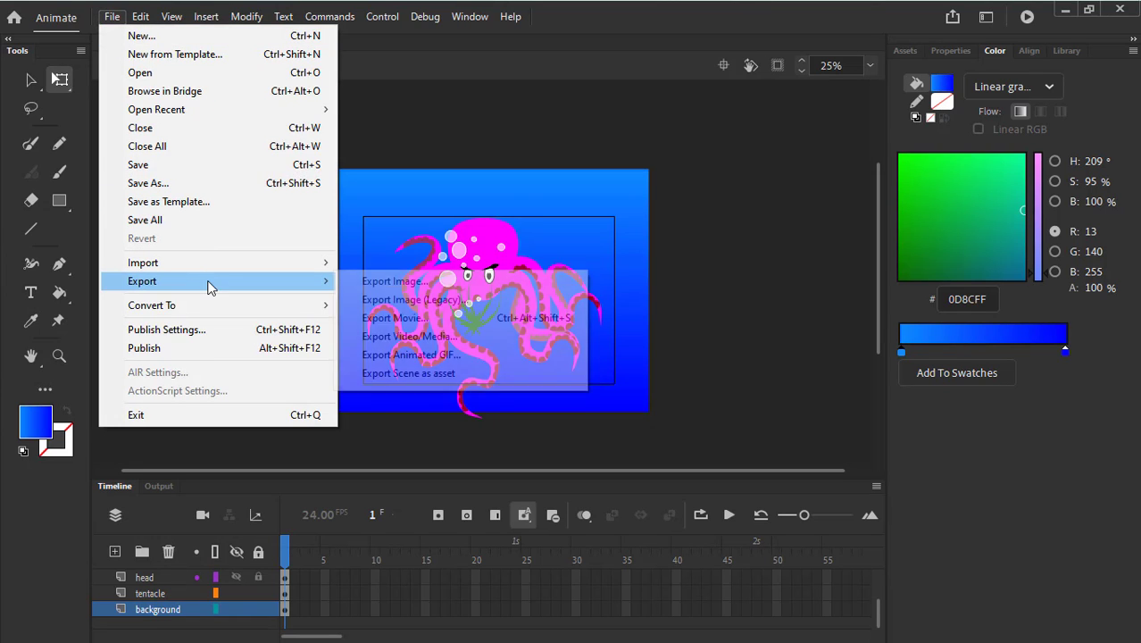
click(416, 283)
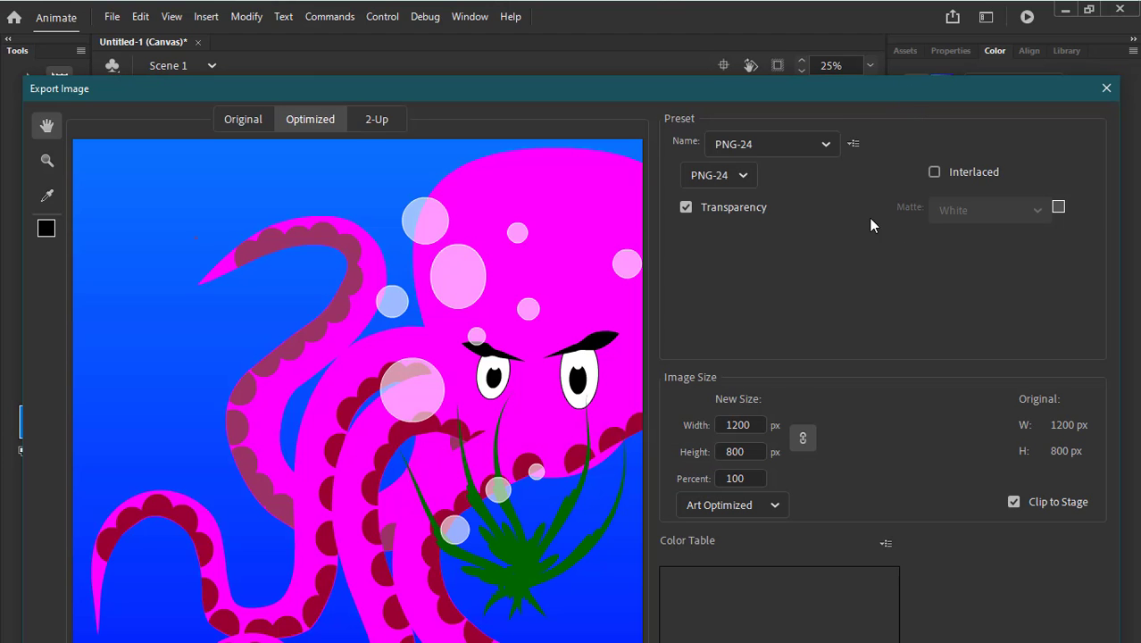
key(Return)
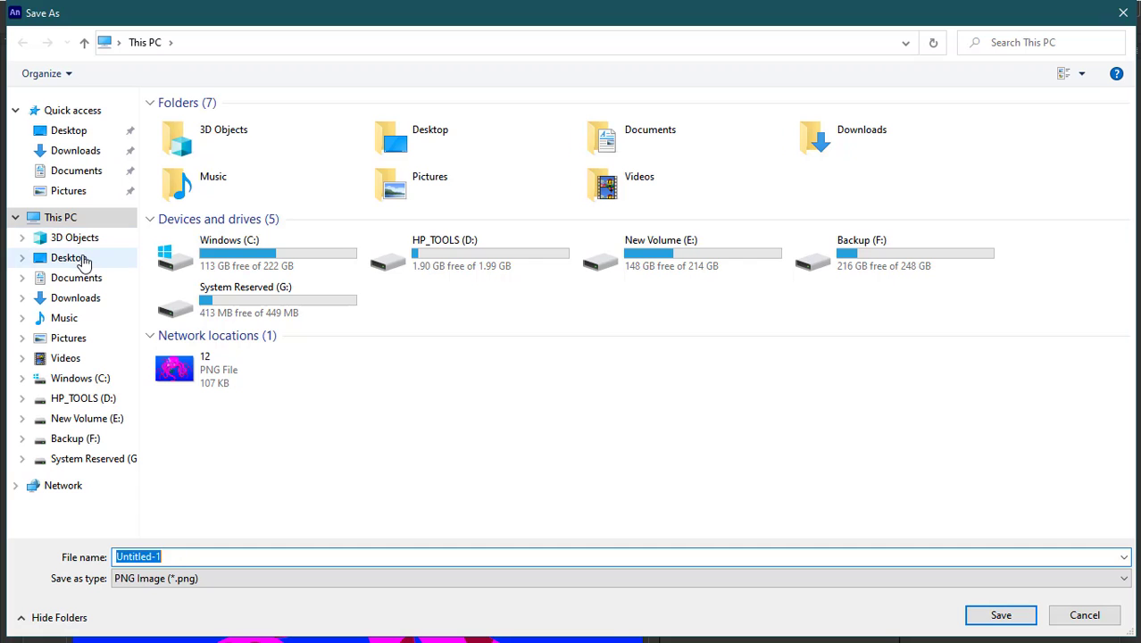
click(71, 257)
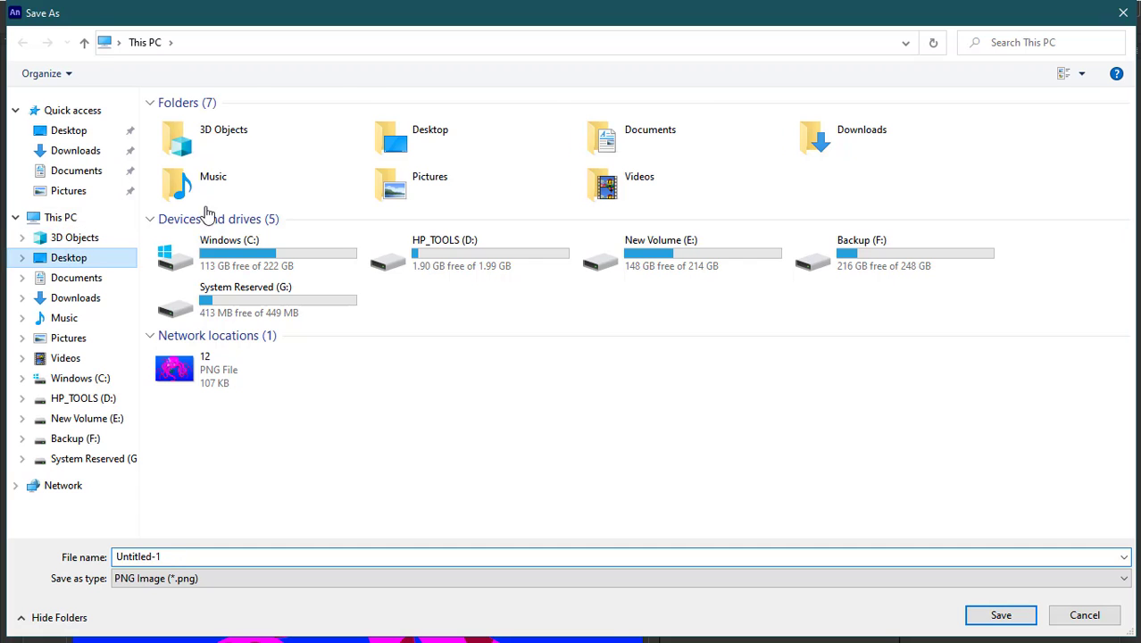
click(1004, 621)
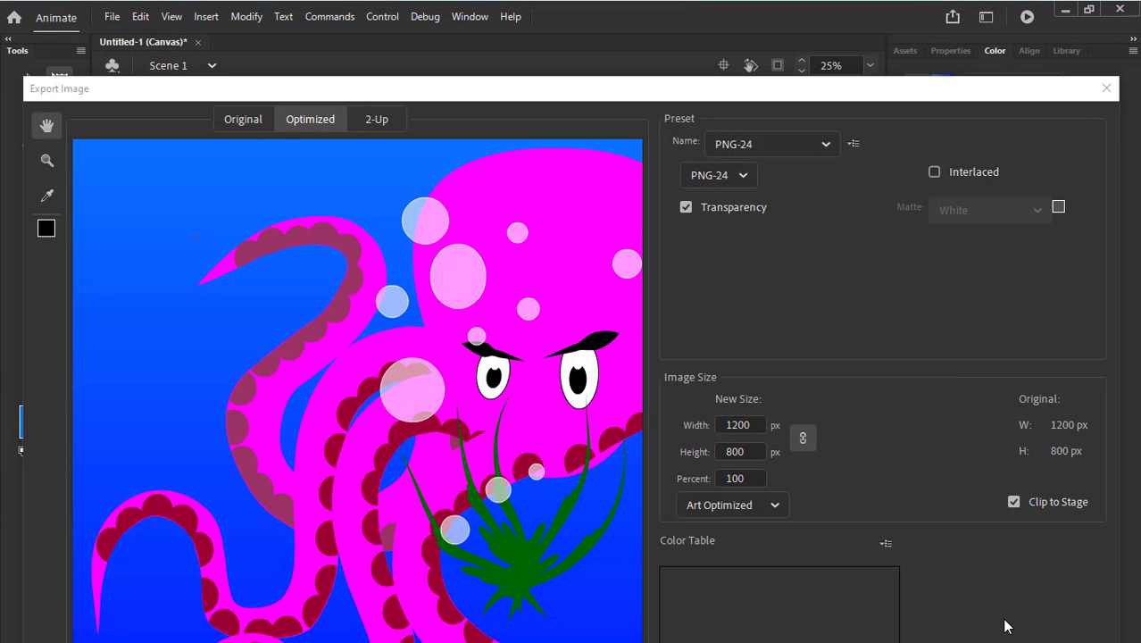
Save the PNG image in This PC as 12, replacing the existing file of that name
click(1006, 625)
text(12)
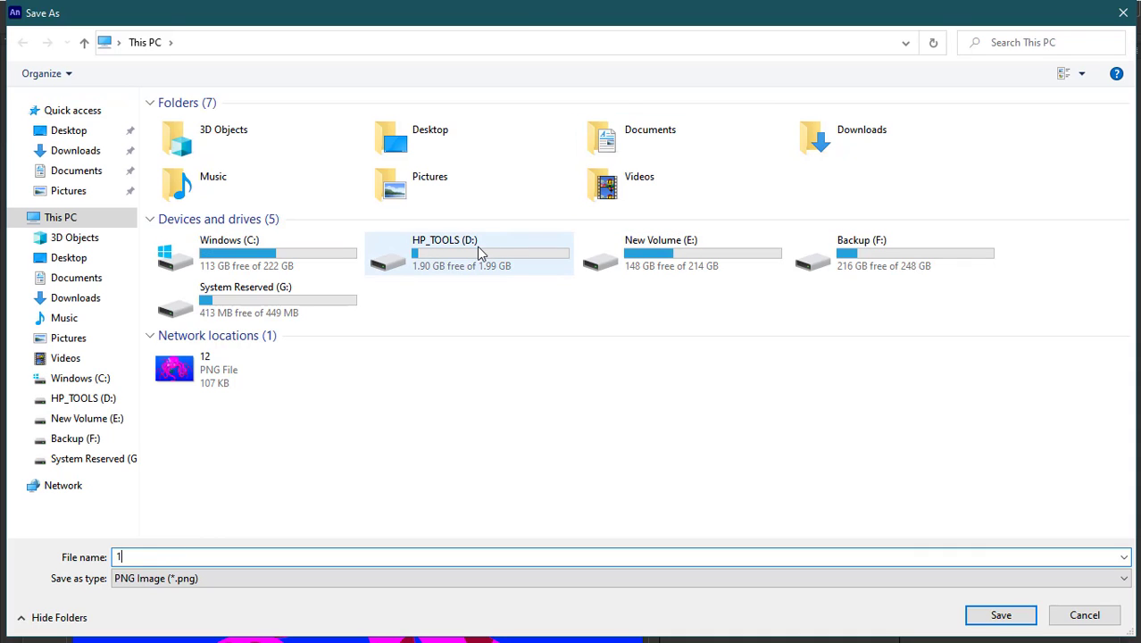
click(1005, 615)
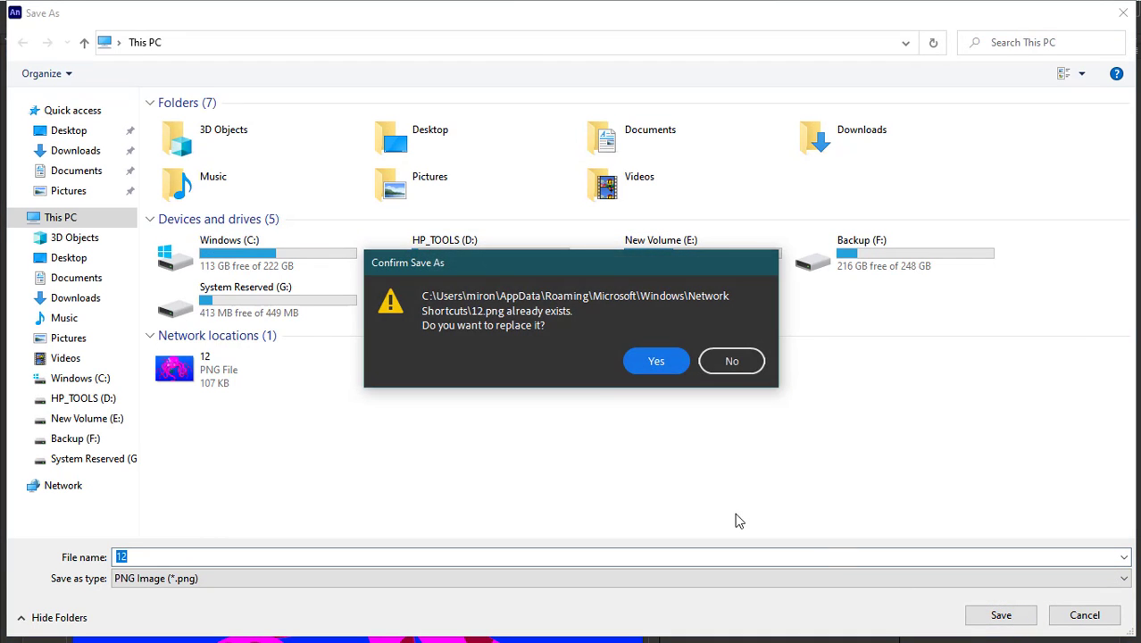
click(655, 362)
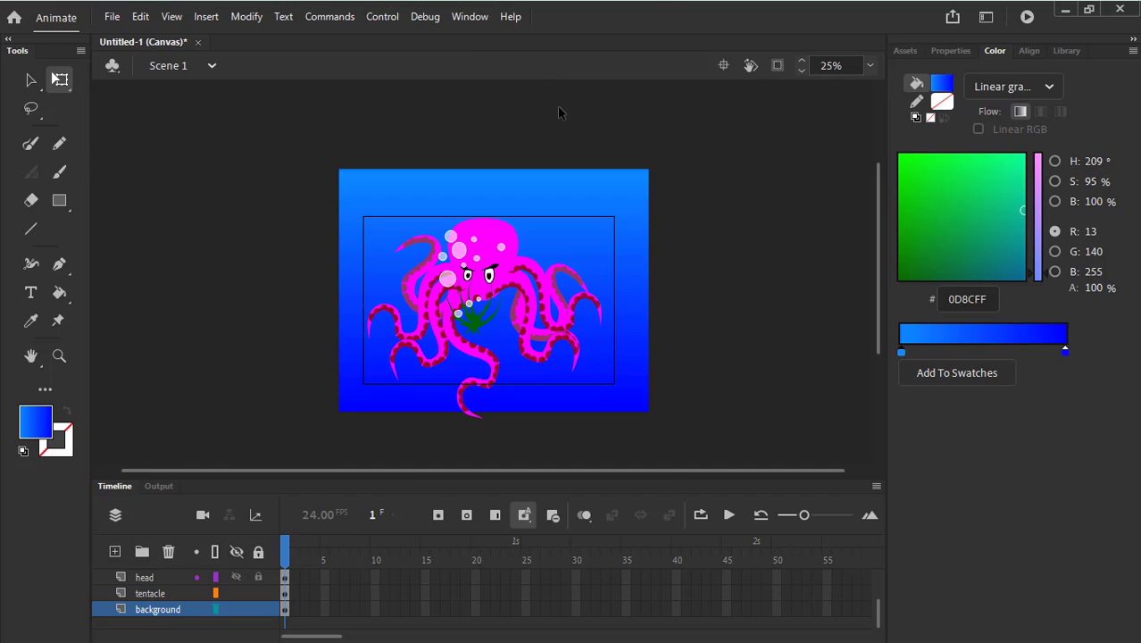
Open the Untitled-1 image from the desktop to check the export, close it, and return to Animate
key(super+d)
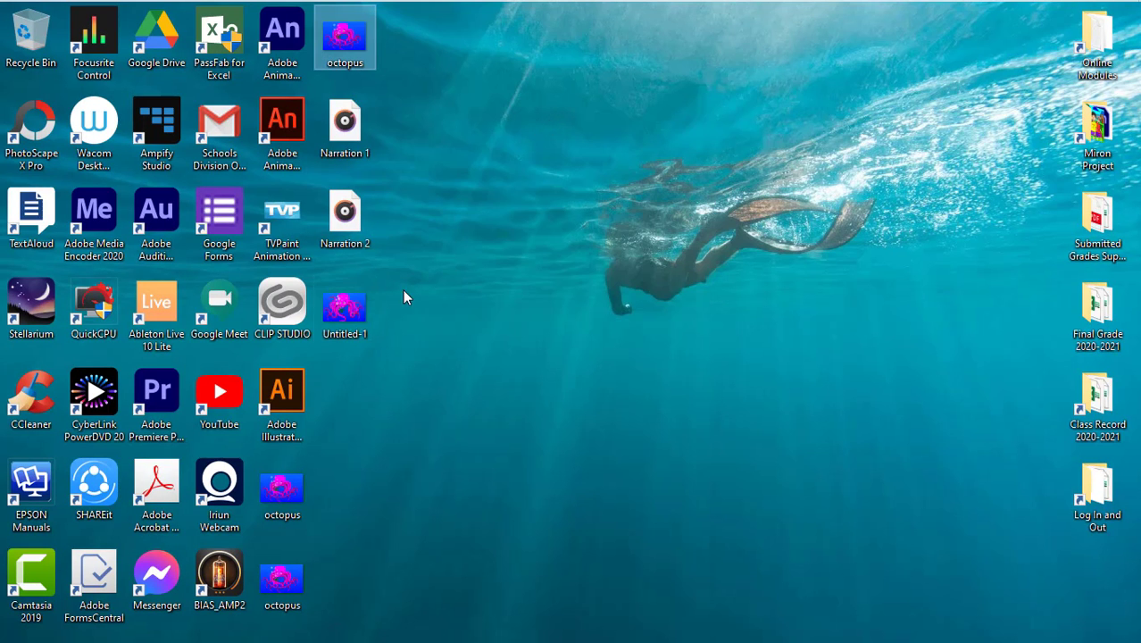
click(349, 306)
key(Return)
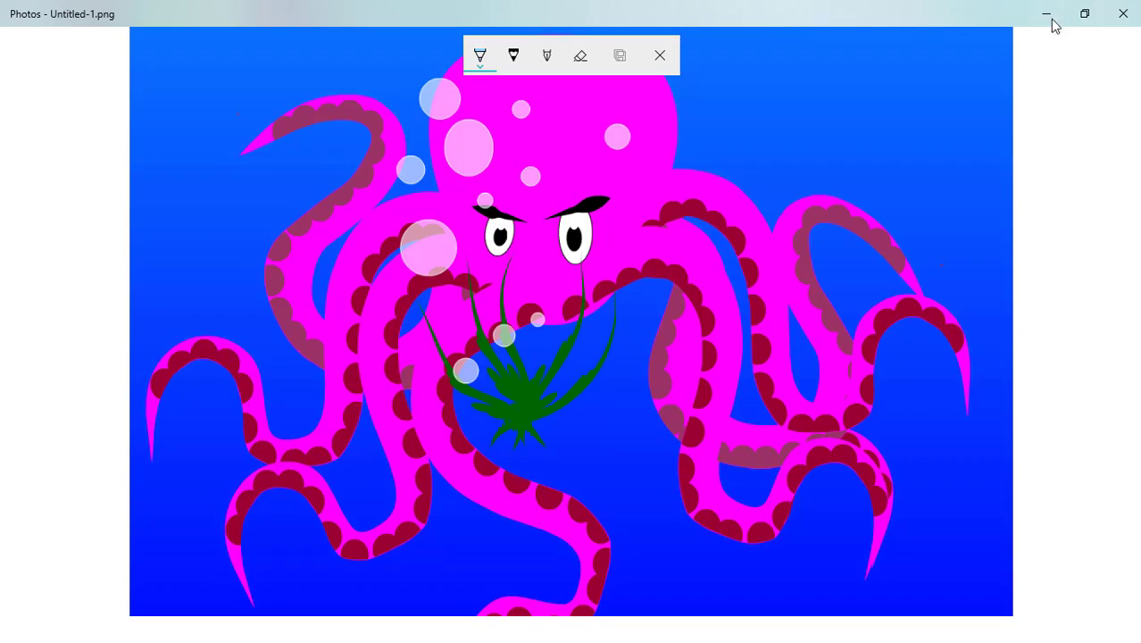
click(1123, 13)
key(alt+Tab)
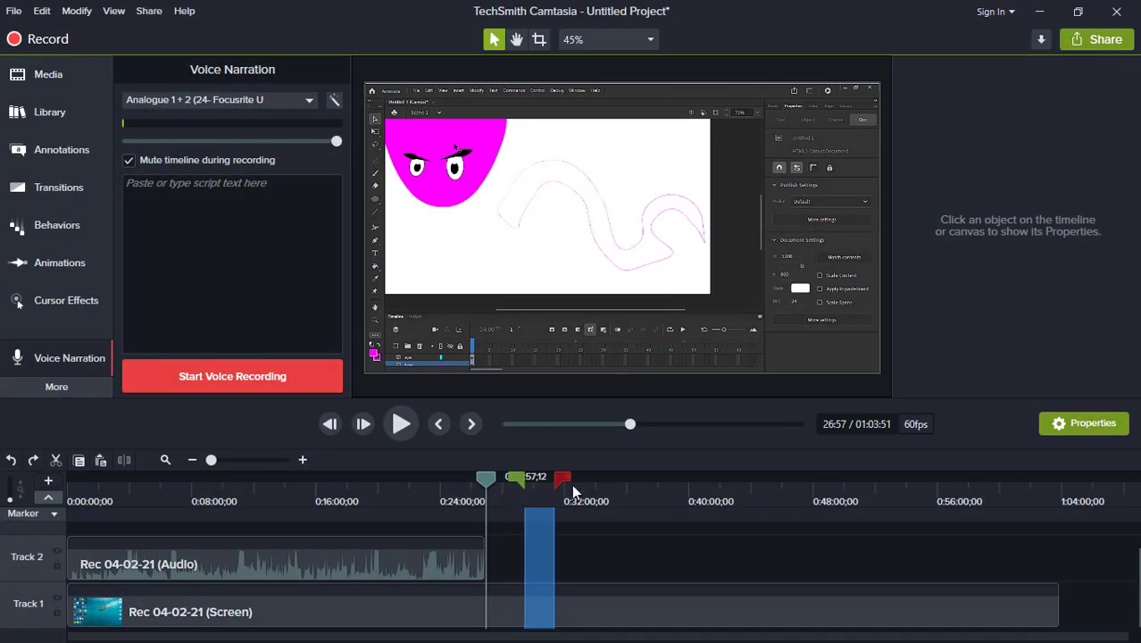
key(alt+Tab)
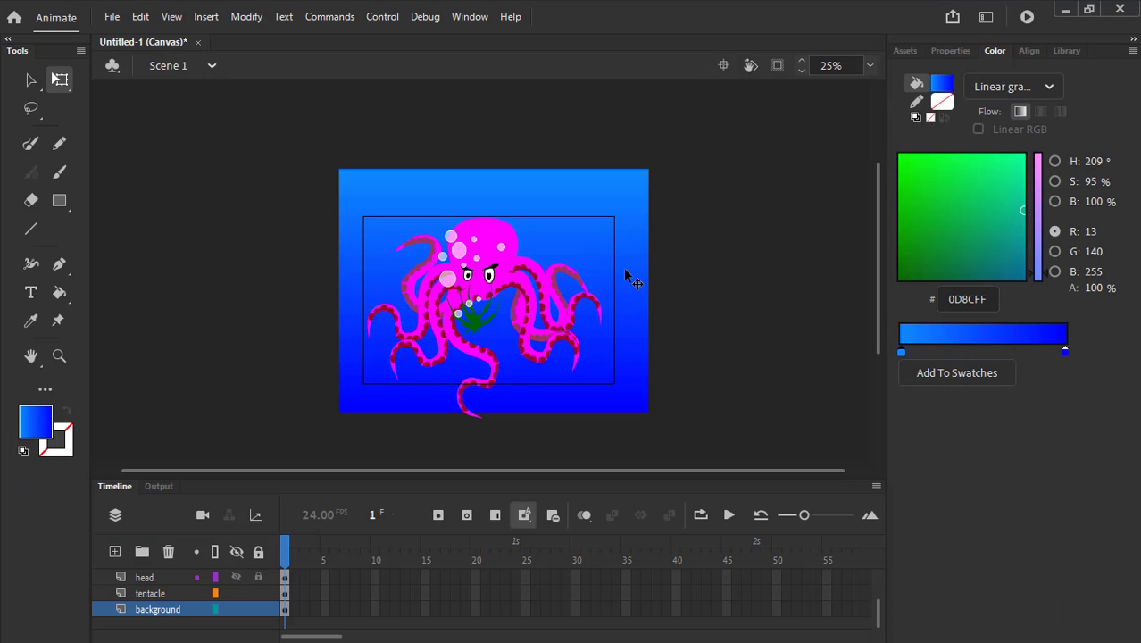
View the stage at 75% and examine the object, frame and document properties with the right-hand tentacle instance selected
click(870, 65)
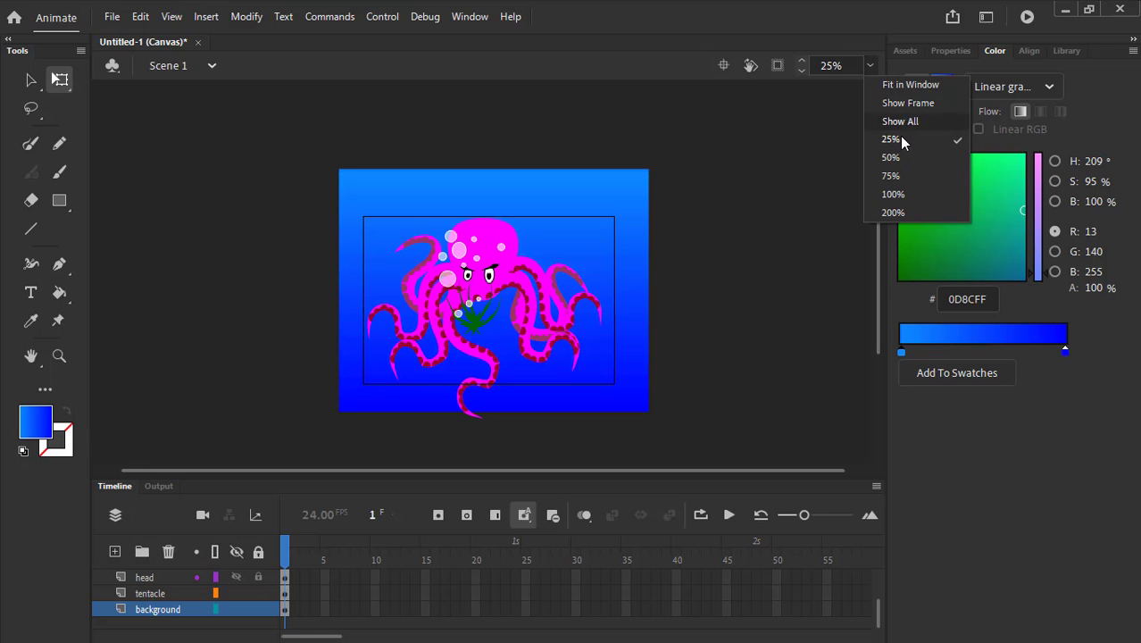
click(901, 177)
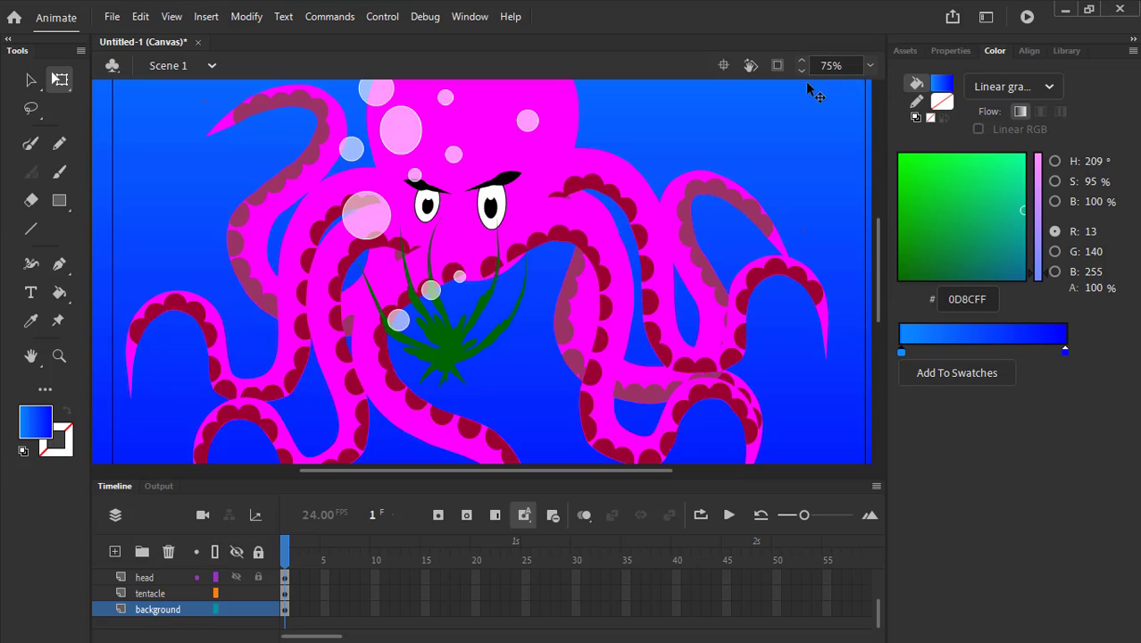
key(ctrl+shift+v)
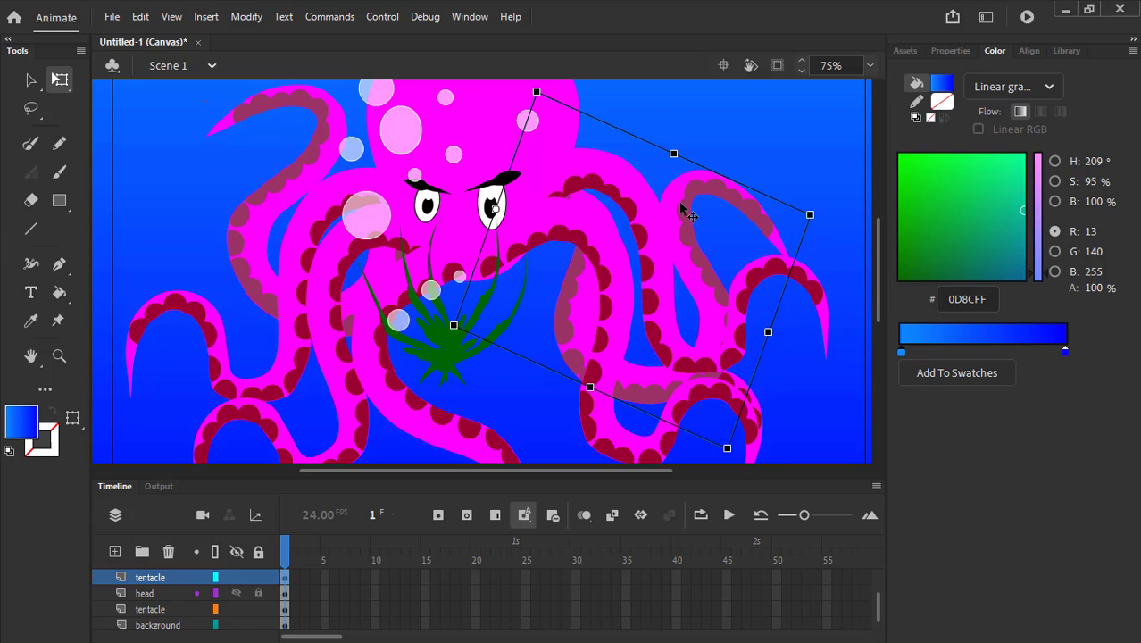
click(949, 52)
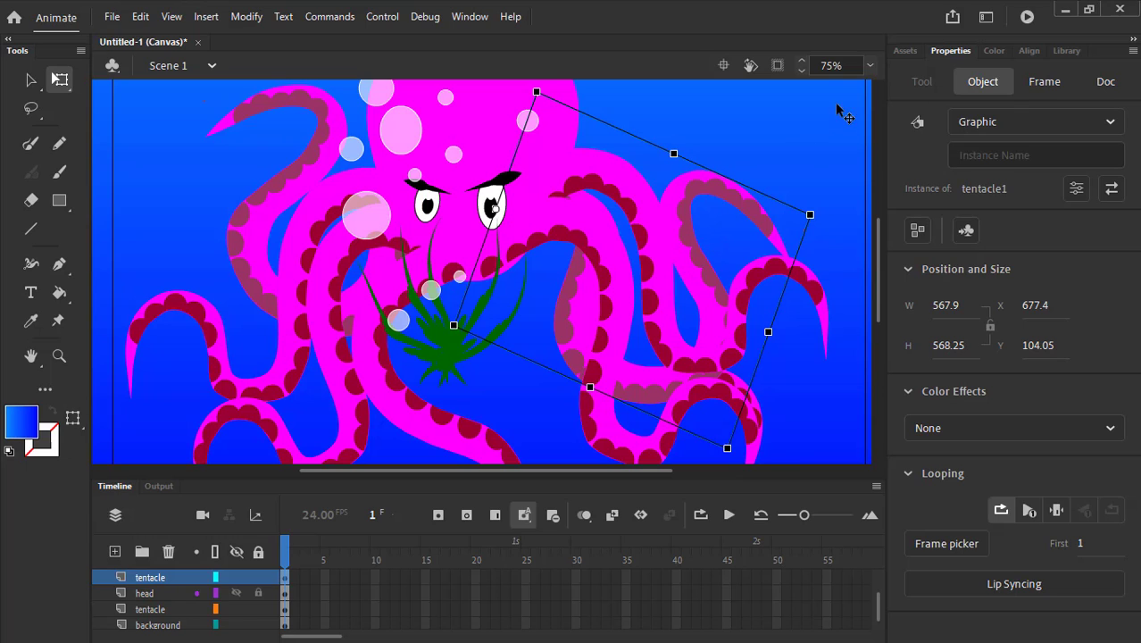
click(1046, 84)
click(1107, 87)
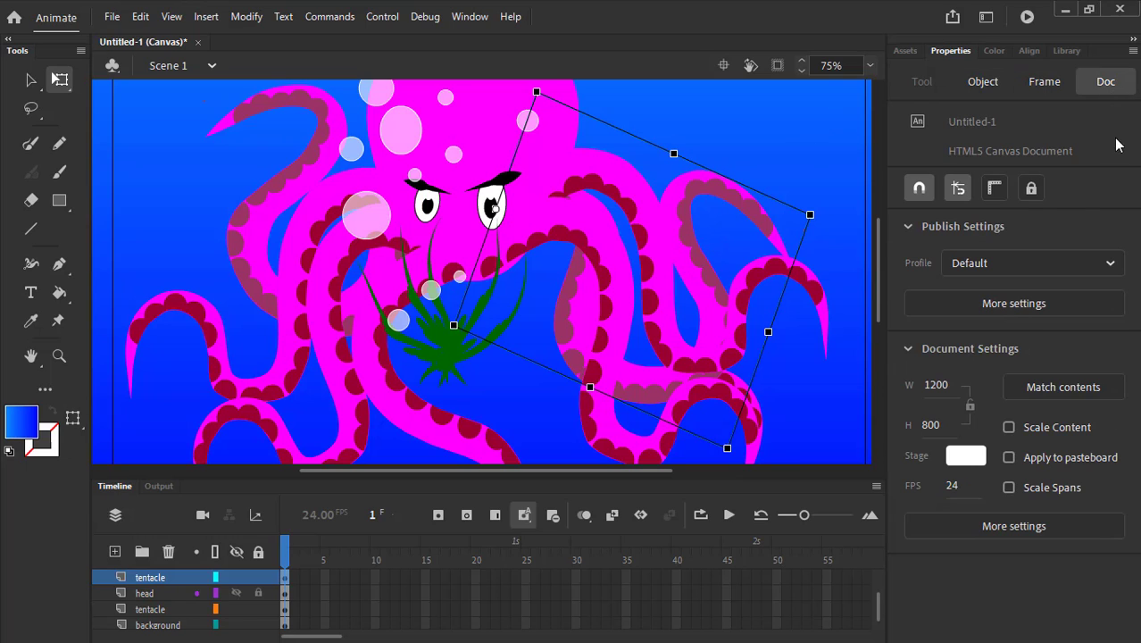
click(1047, 95)
click(1060, 357)
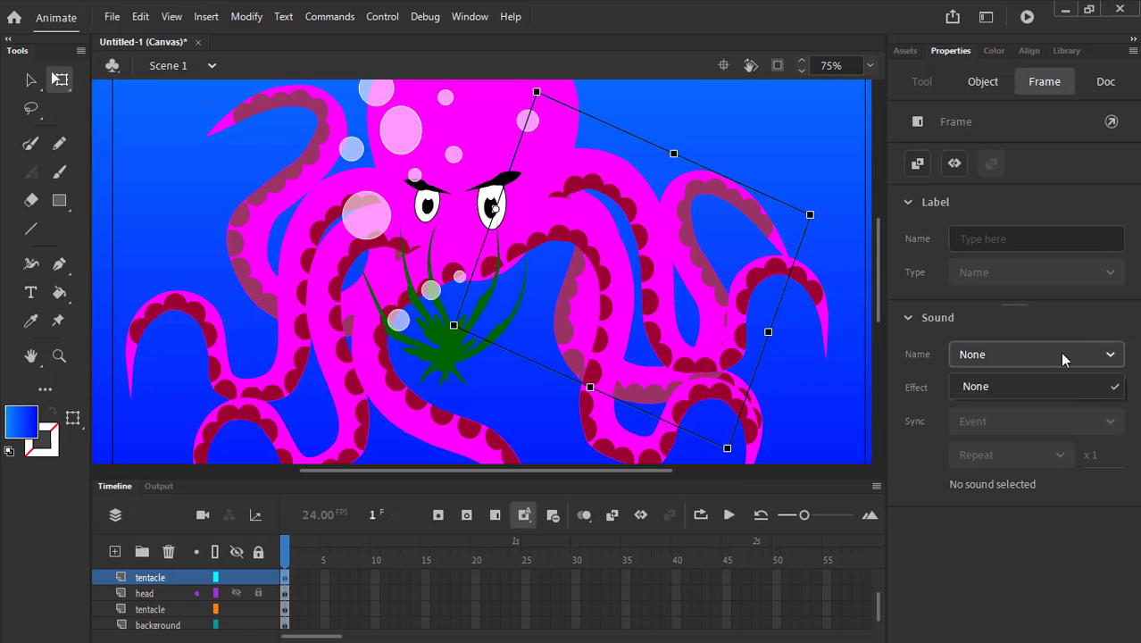
click(1104, 288)
click(1004, 53)
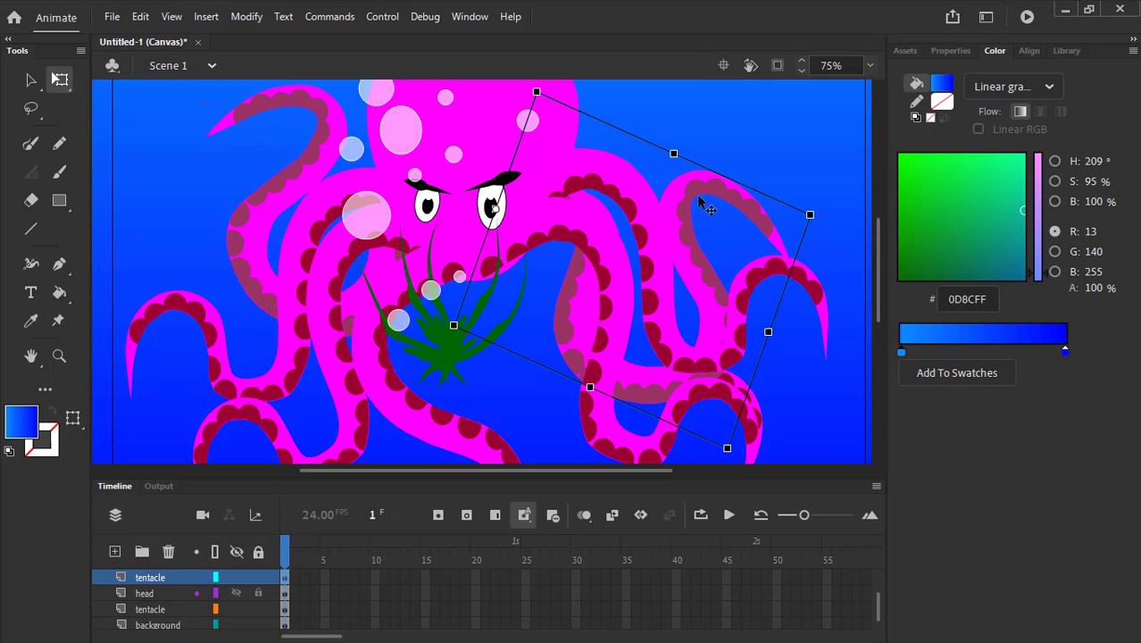
Select all the instances on the upper tentacle layer and show their object properties
key(v)
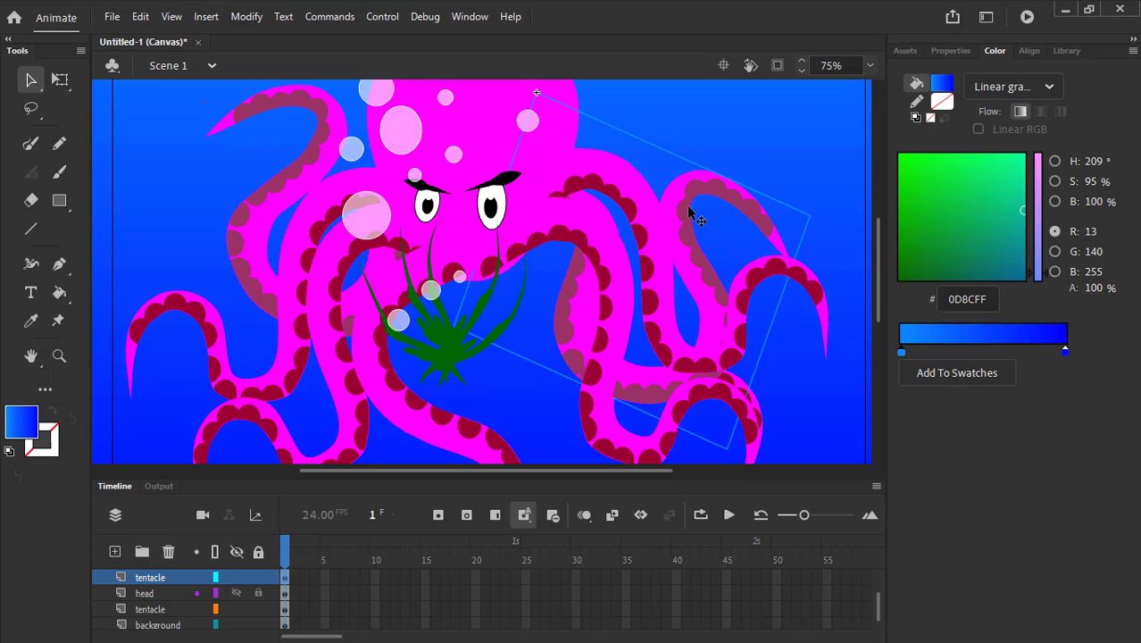
click(948, 51)
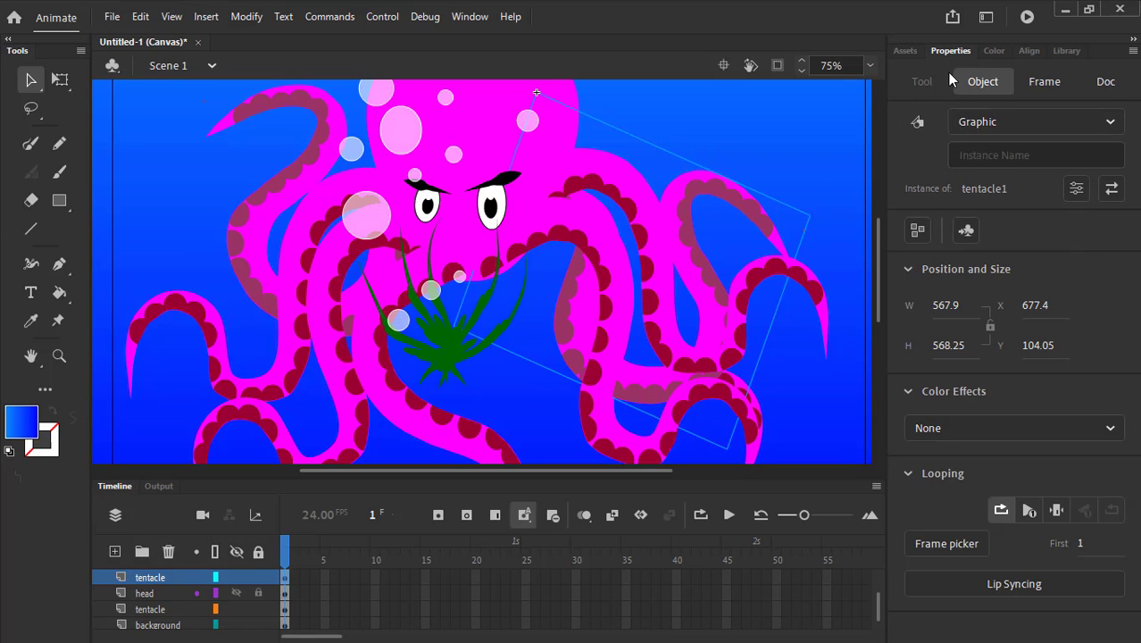
click(151, 578)
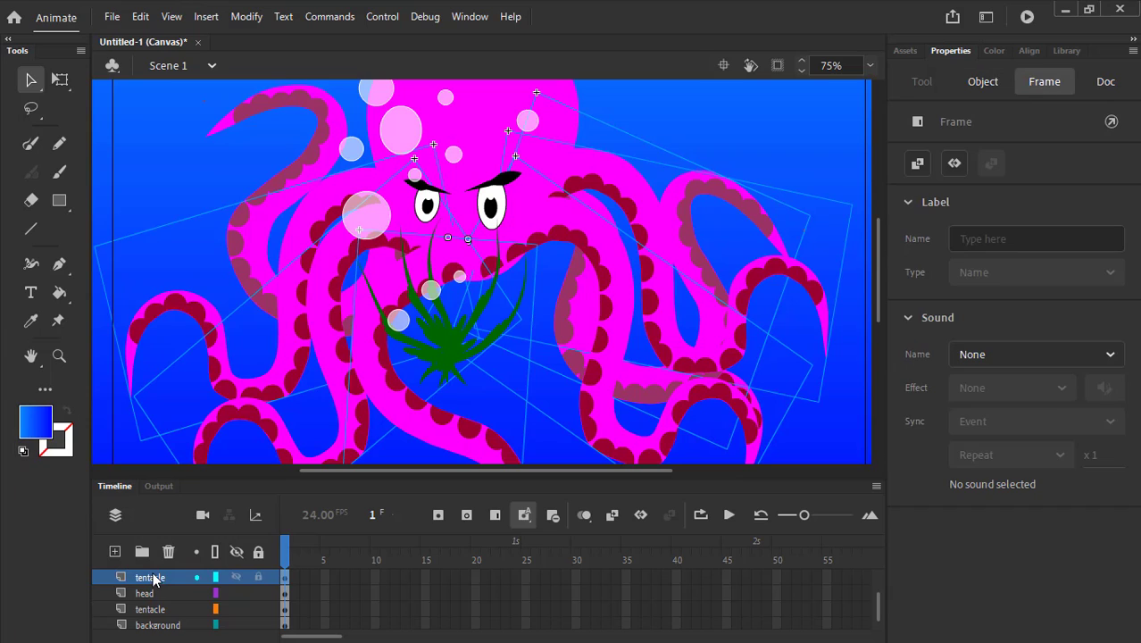
click(158, 593)
click(156, 577)
click(993, 79)
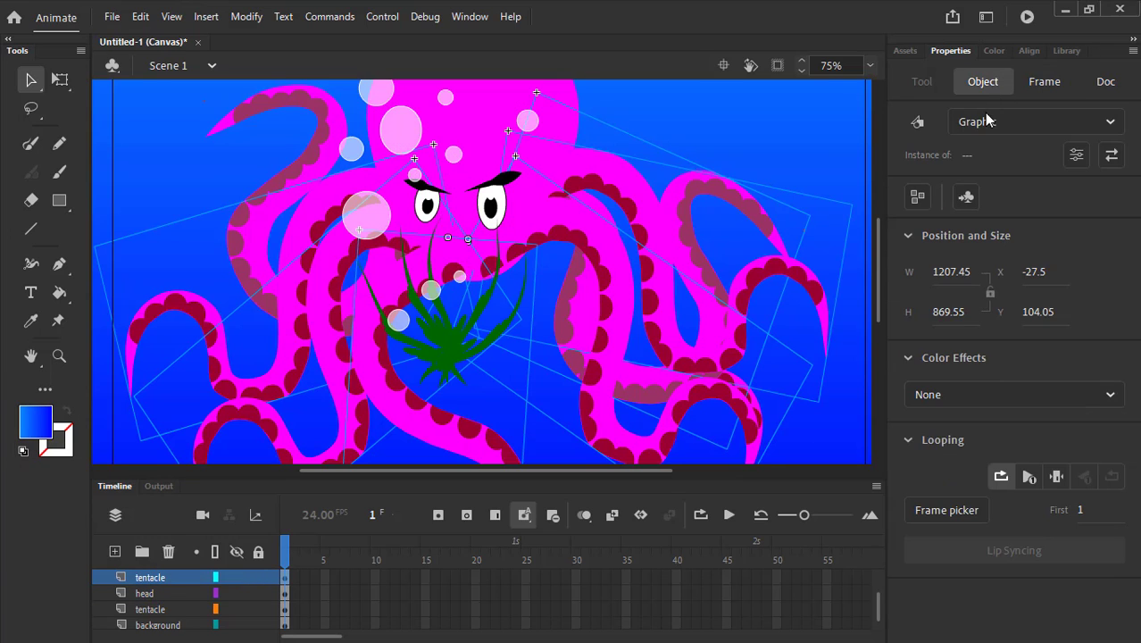
Try a Brightness color effect of about -23% on all the selected upper-layer tentacle instances, undo it, and deselect them
click(1001, 398)
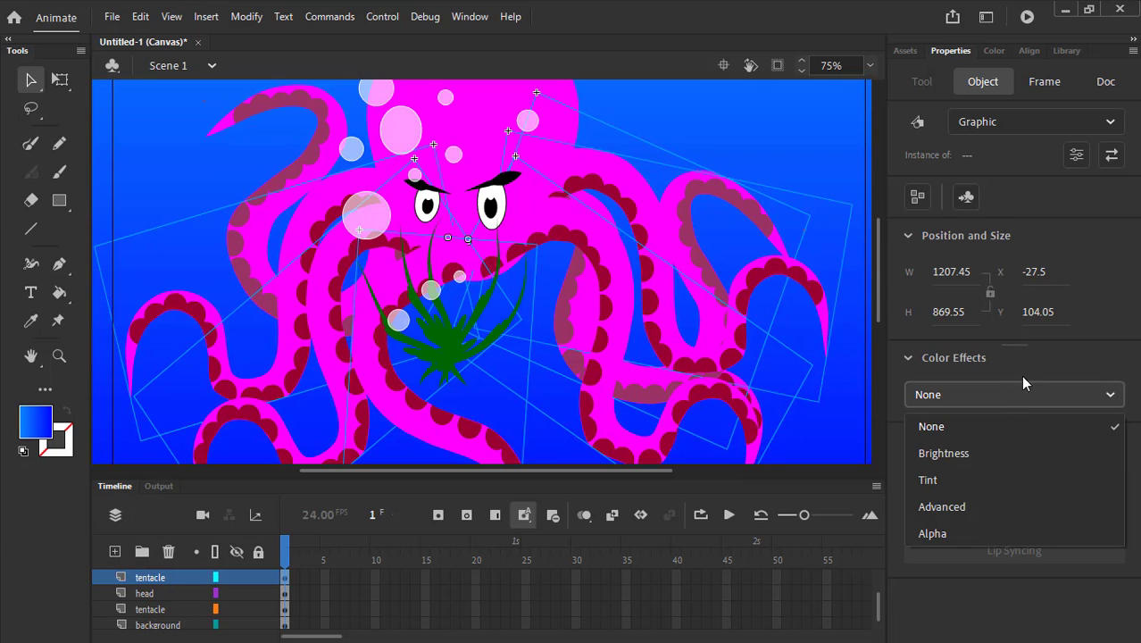
click(971, 454)
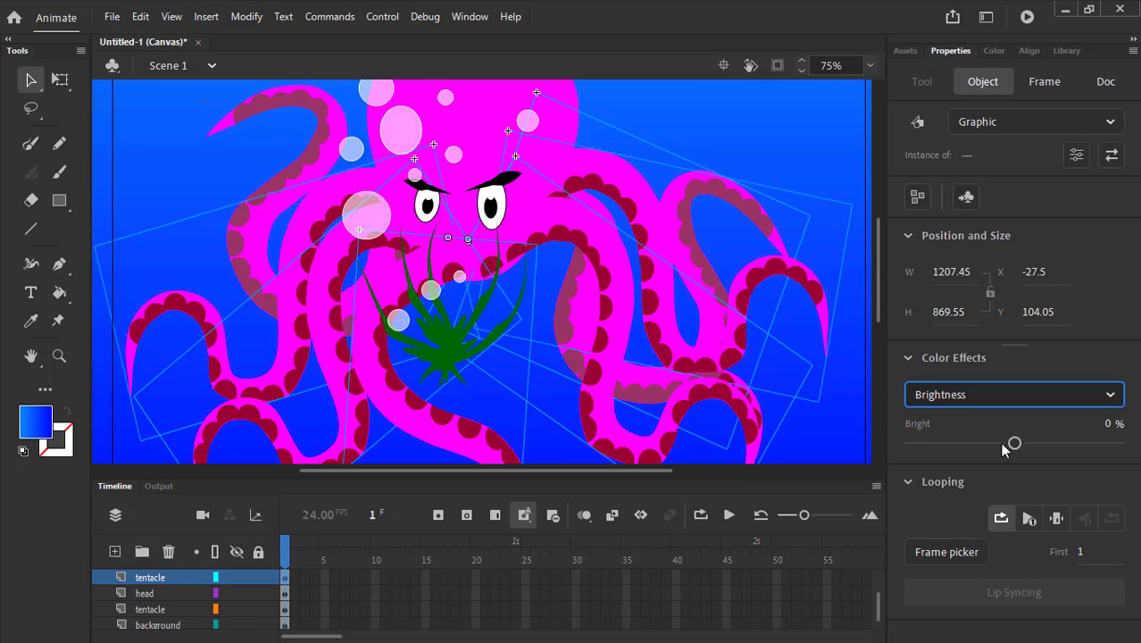
drag(1015, 442, 991, 444)
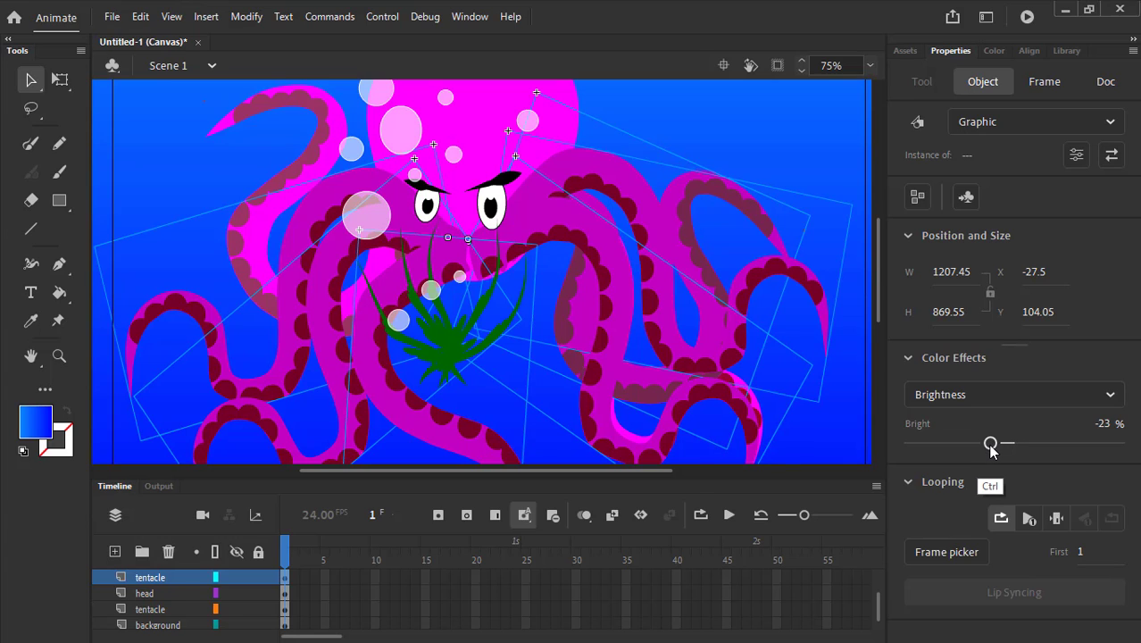
key(ctrl+z)
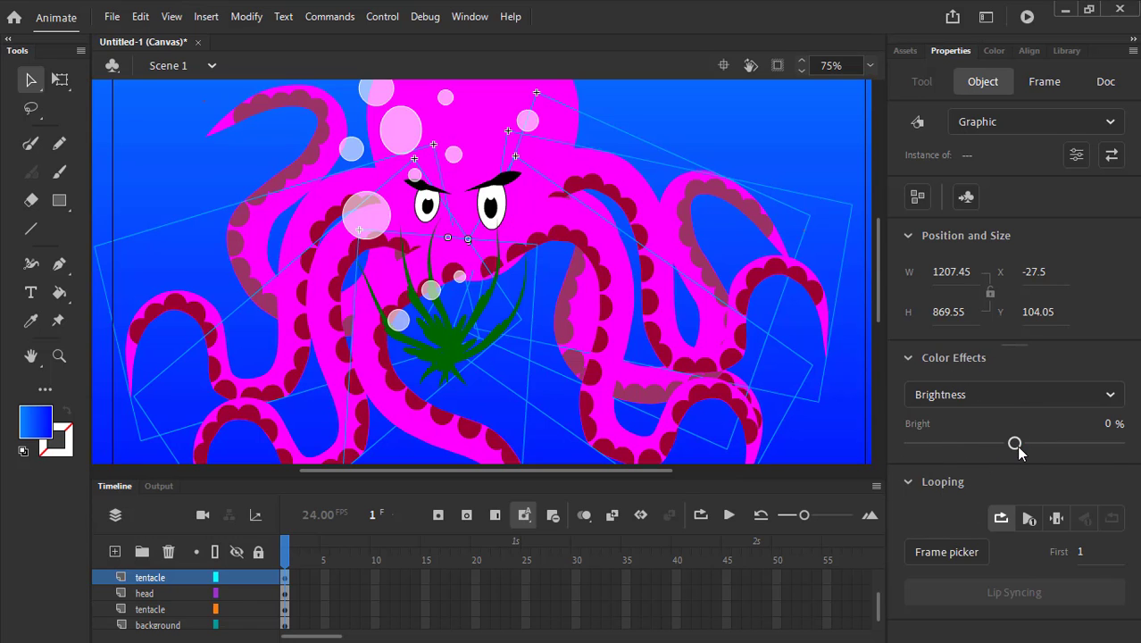
click(820, 141)
key(ctrl+z)
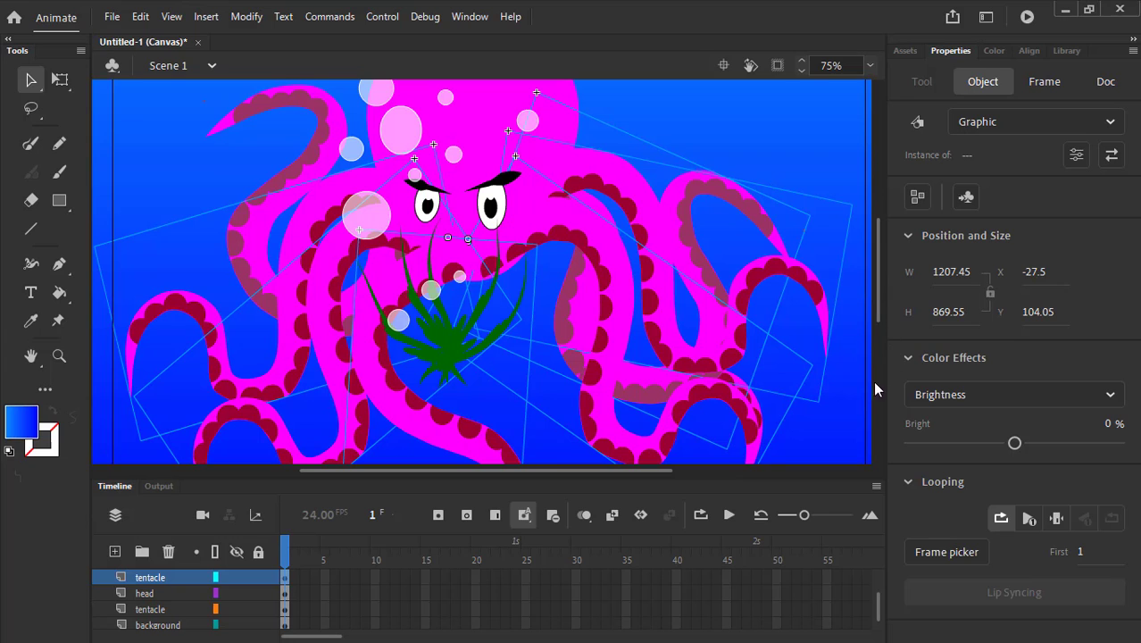
click(859, 173)
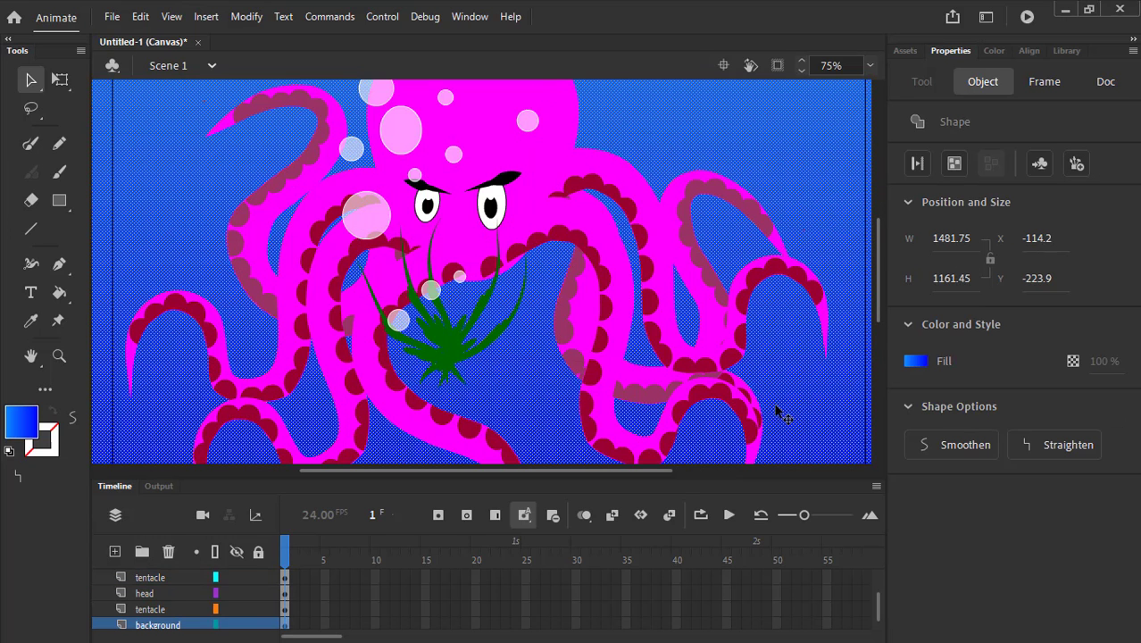
key(ctrl+s)
Darken the rear tentacle on the right side of the octopus with a Brightness color effect of -20%
click(690, 195)
drag(1014, 478, 993, 479)
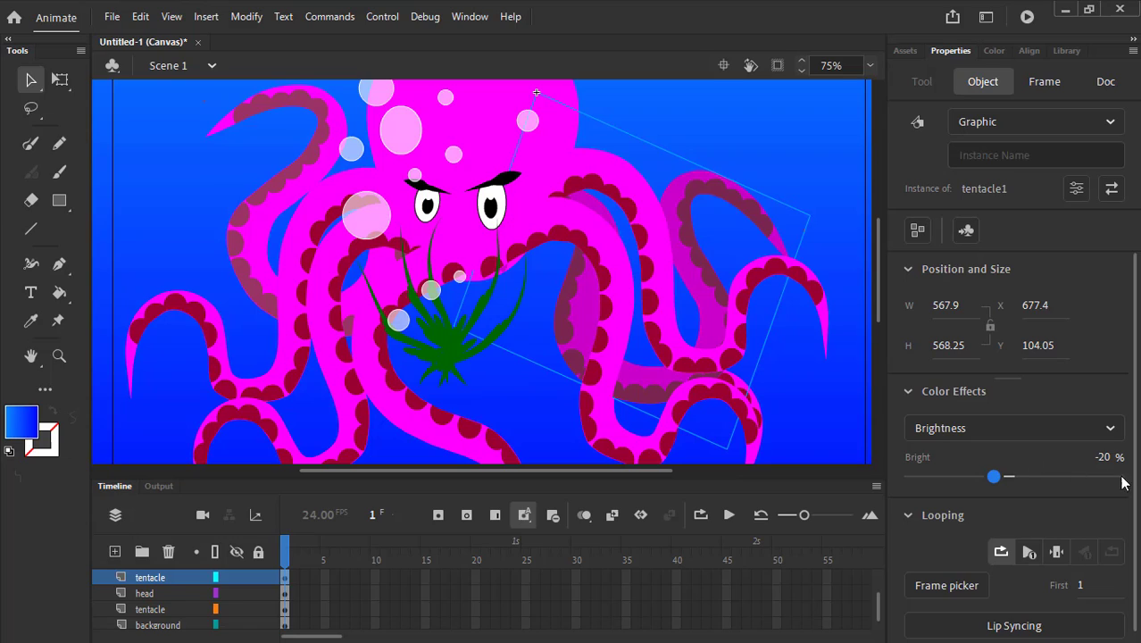
scroll(1134, 484, down, 1)
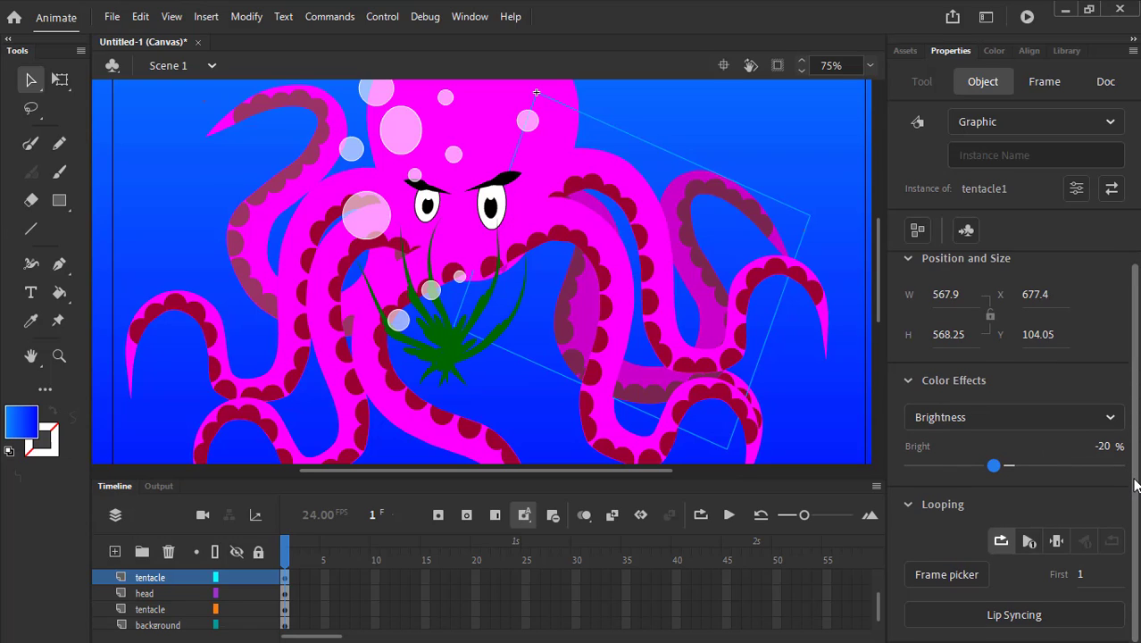
scroll(1135, 484, up, 1)
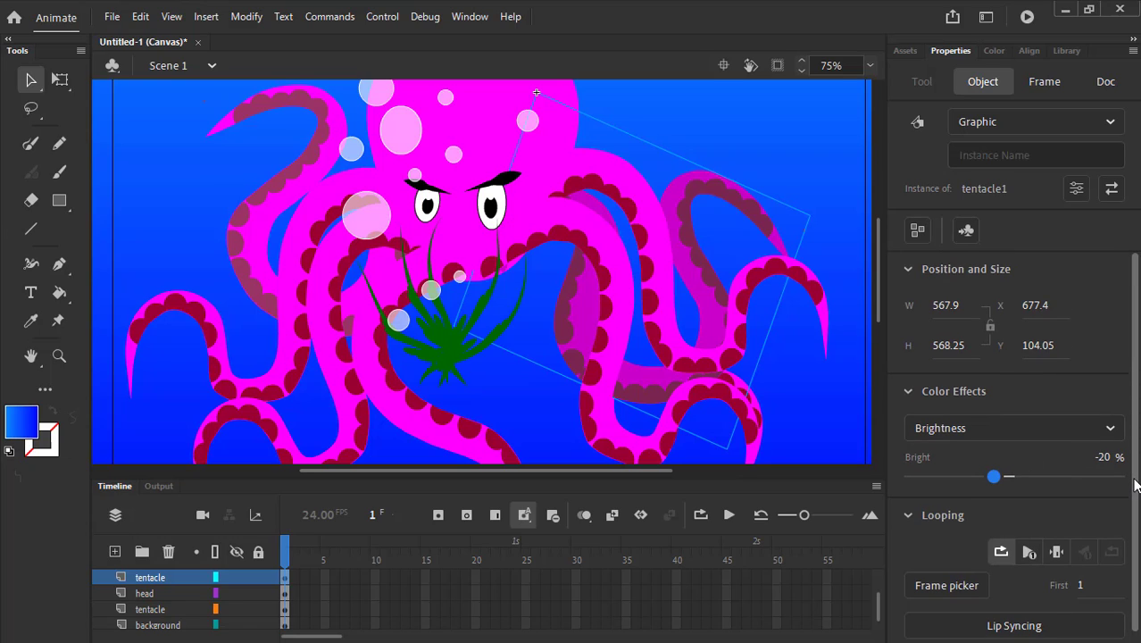
Apply a Brightness color effect of -20% to the rear tentacle on the left side of the octopus
click(308, 177)
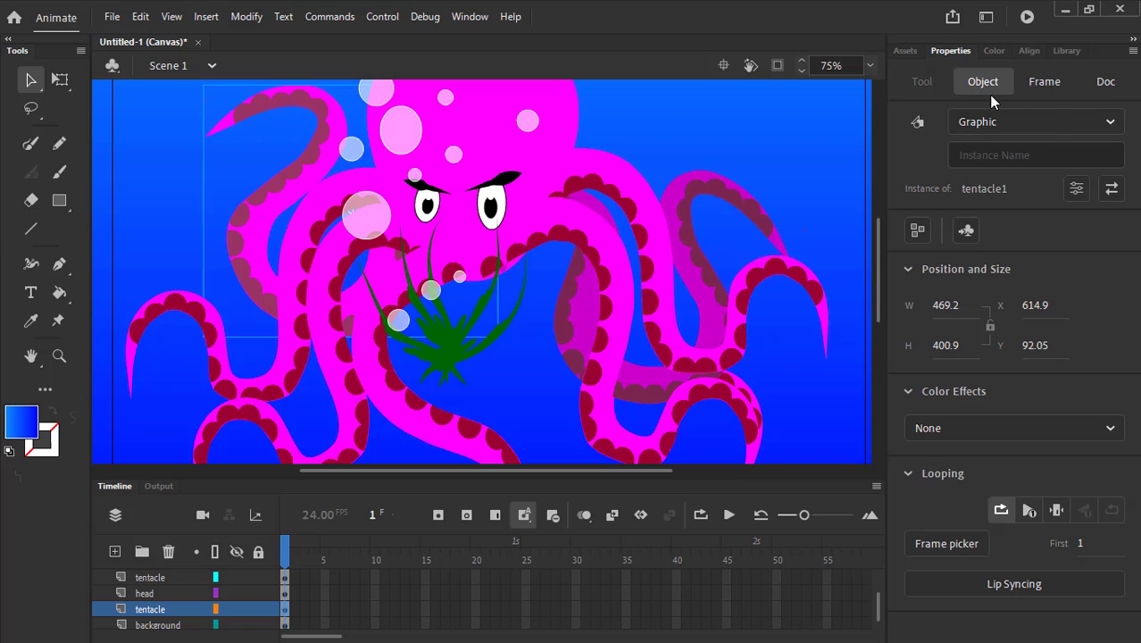
click(1027, 428)
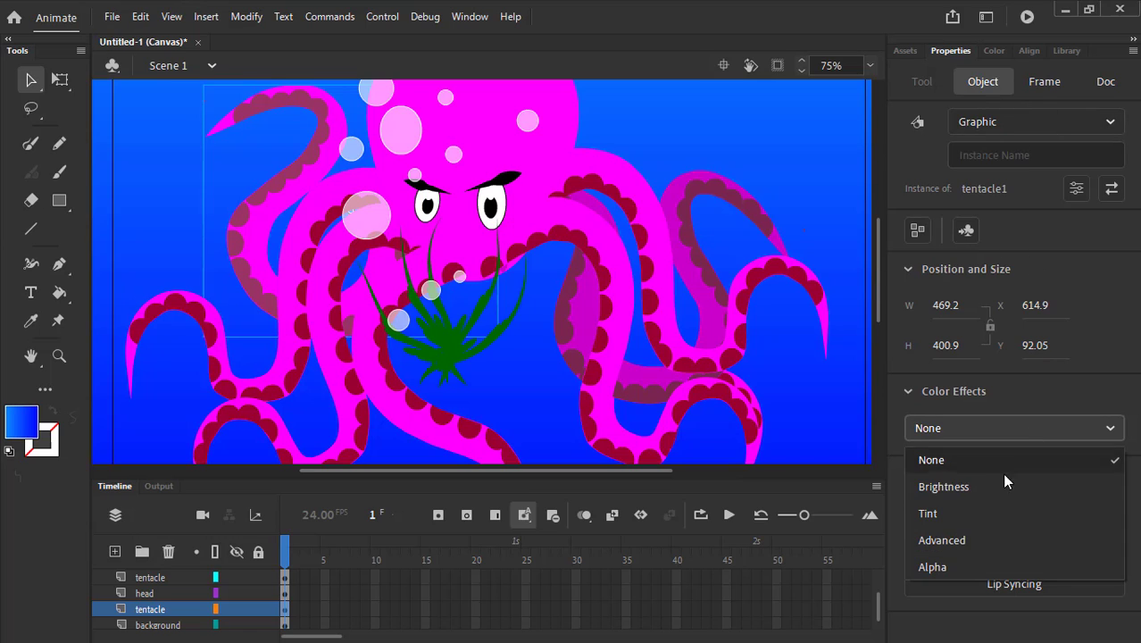
click(1001, 482)
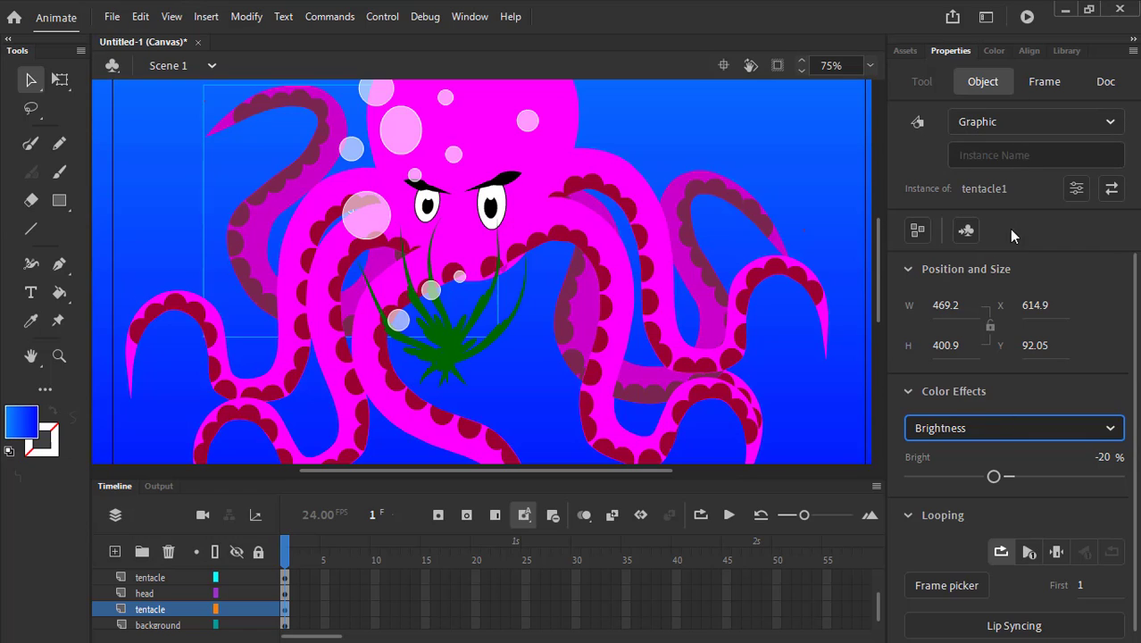
Change the left rear tentacle instance's symbol behavior to Movie Clip, check its filter options, and deselect it
click(1018, 123)
click(1030, 157)
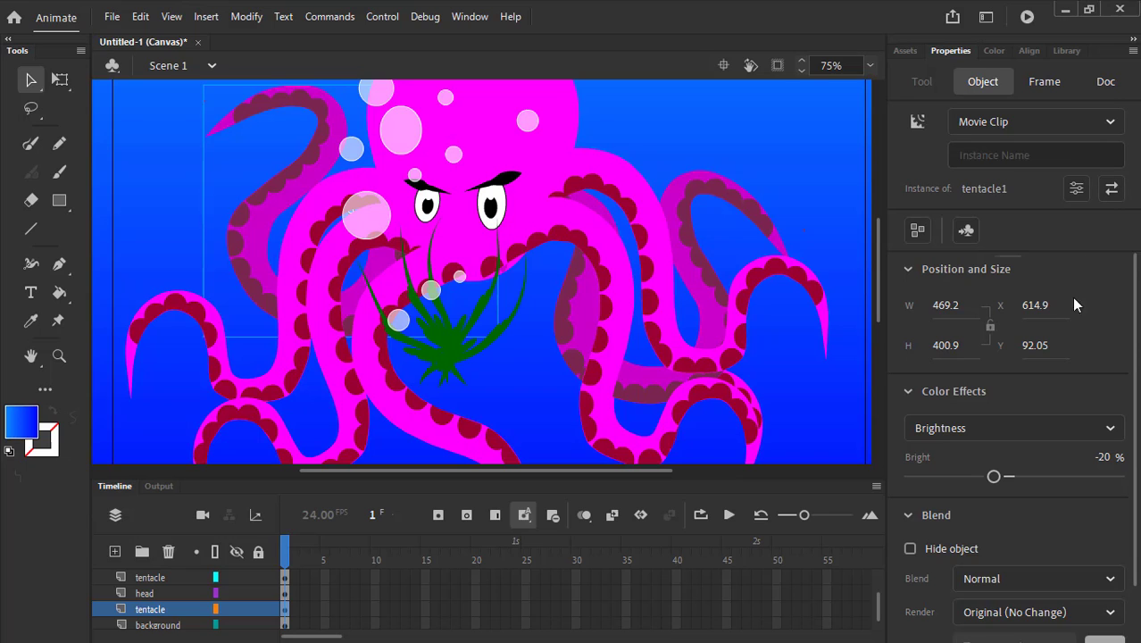
scroll(1136, 429, down, 2)
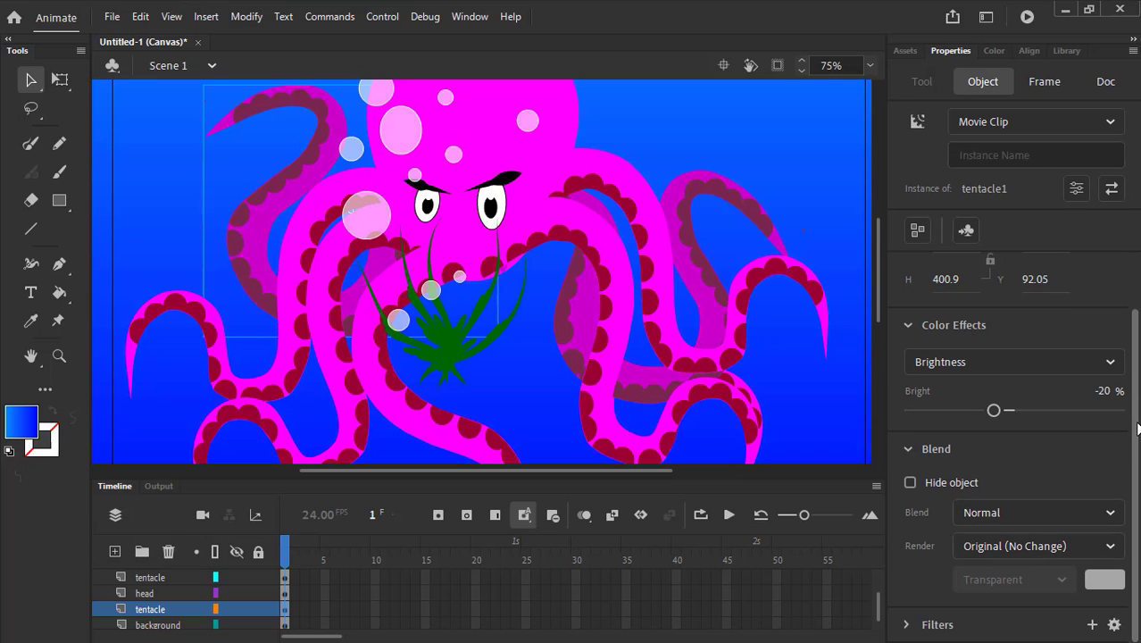
click(831, 415)
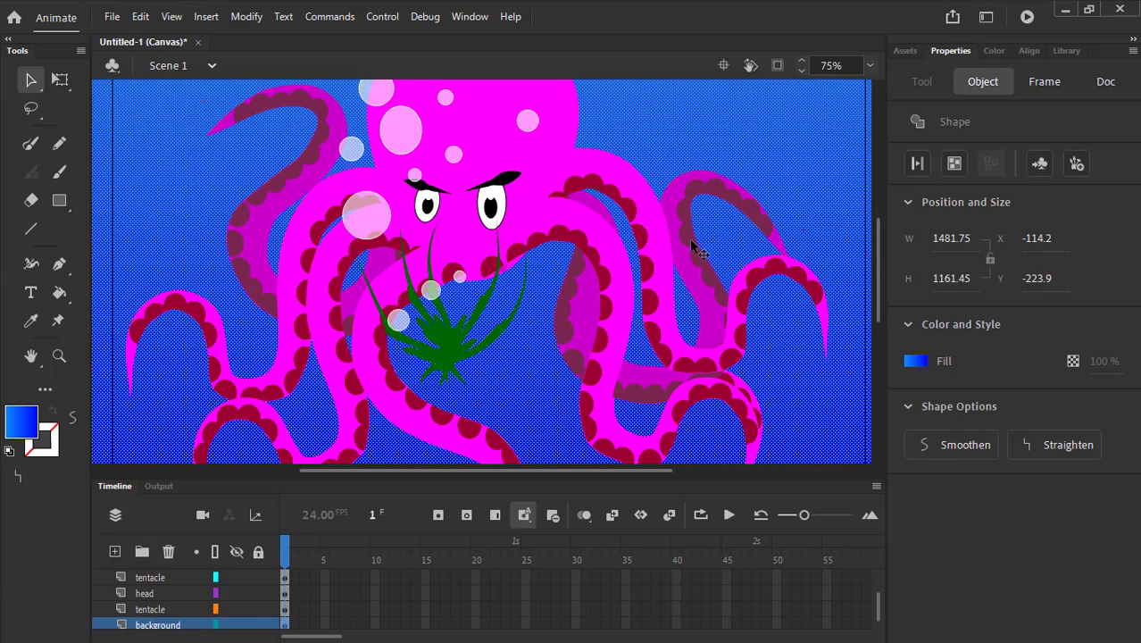
Change the right rear tentacle instance to a Movie Clip and add a Blur filter of 4 by 4 at Low quality
click(702, 229)
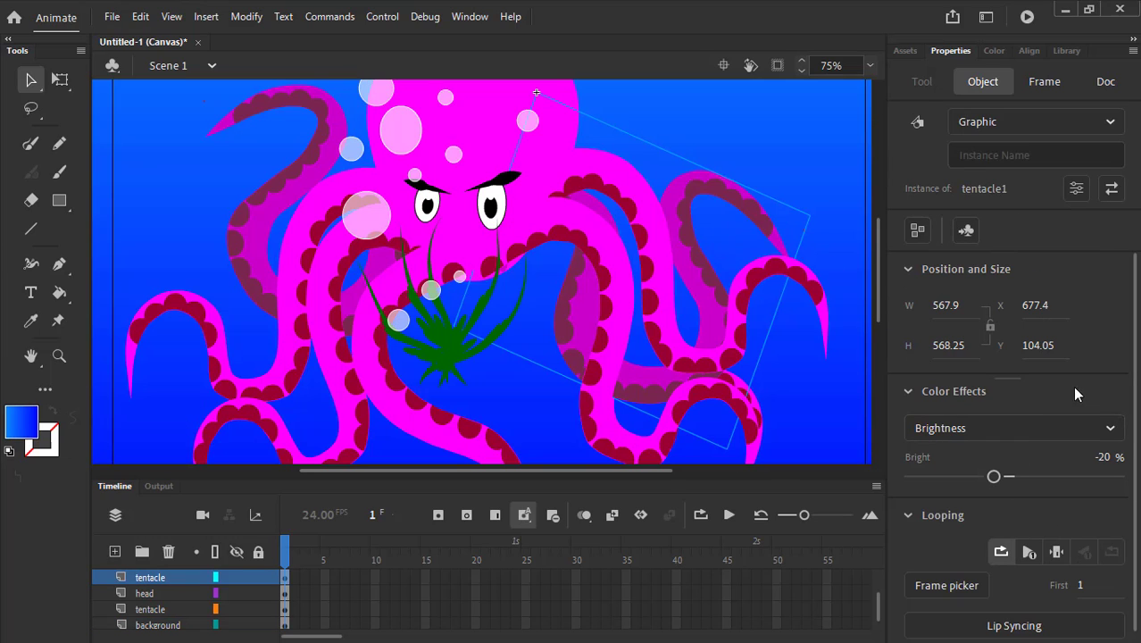
scroll(1009, 438, down, 1)
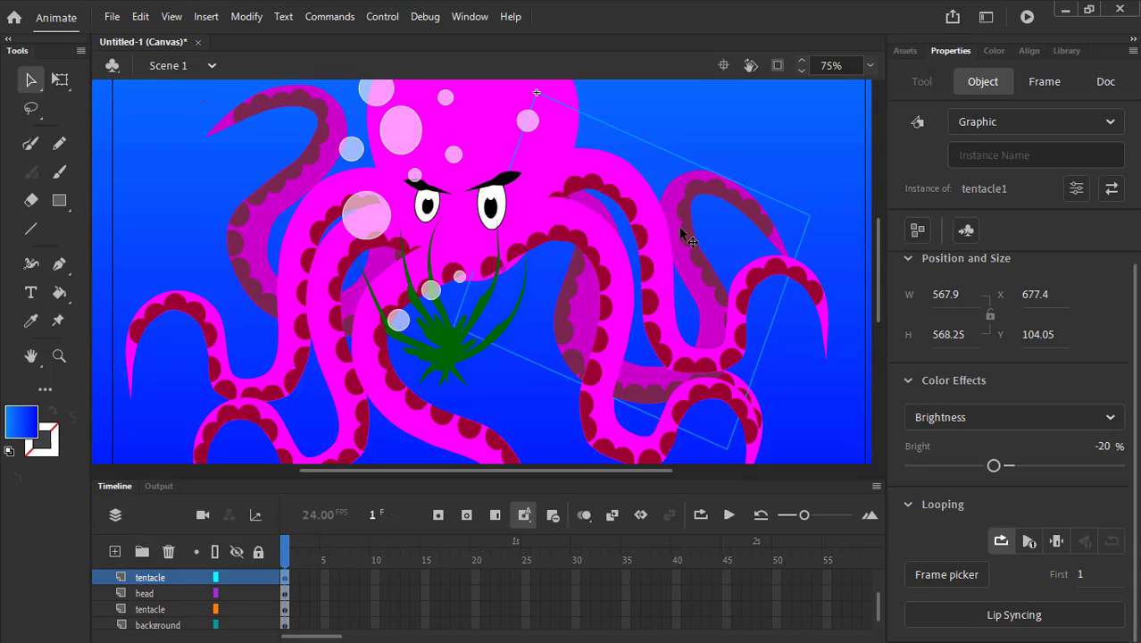
click(1006, 123)
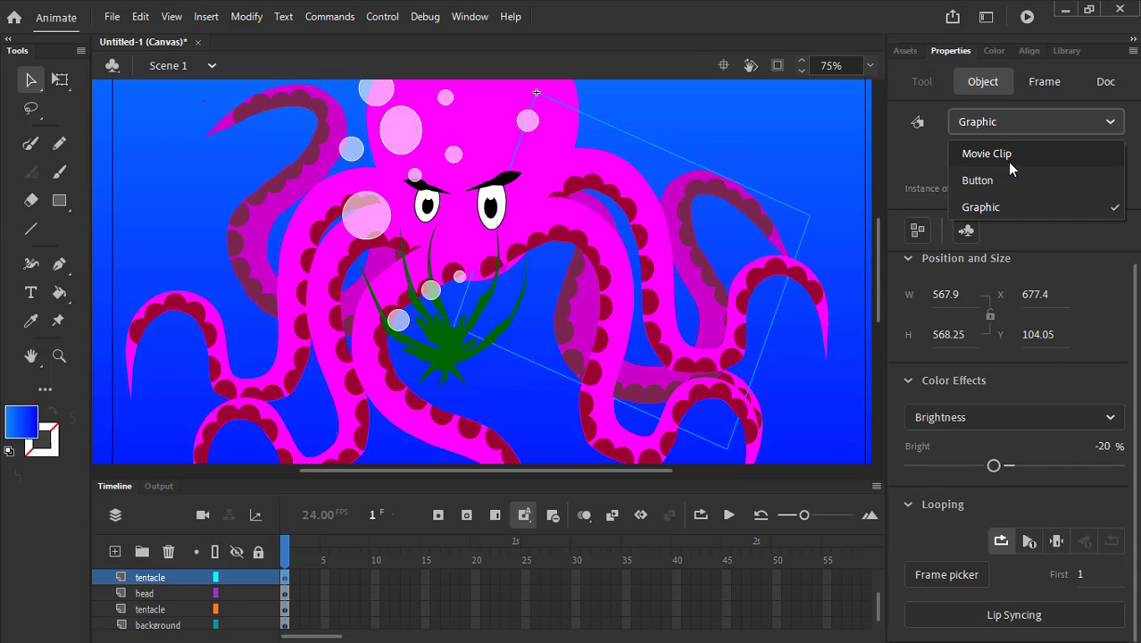
click(1007, 159)
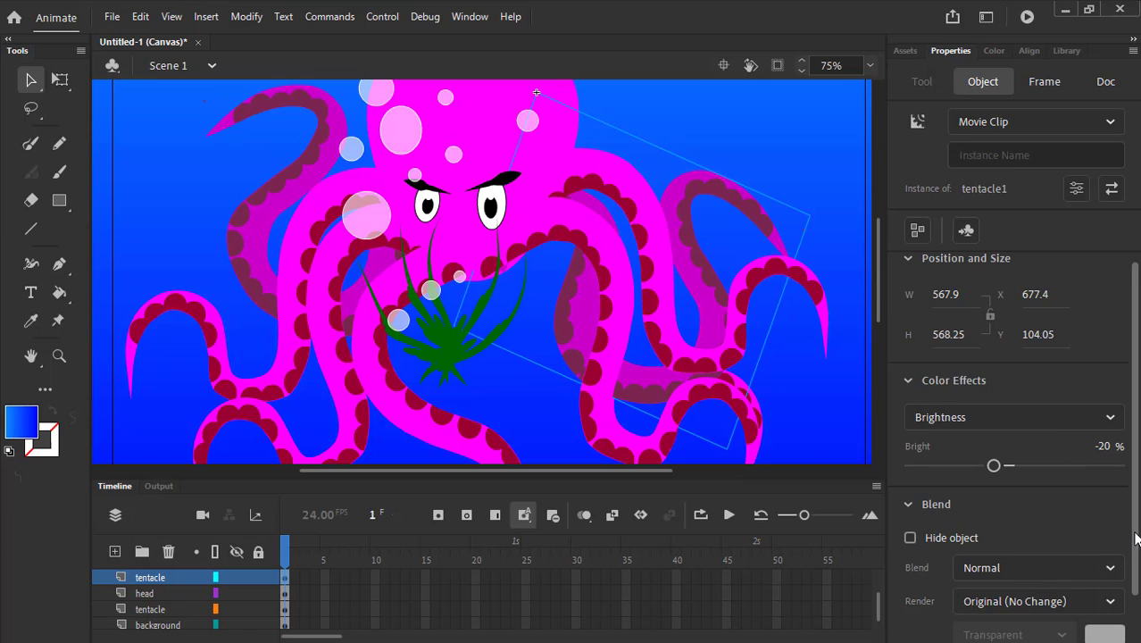
scroll(1087, 580, down, 2)
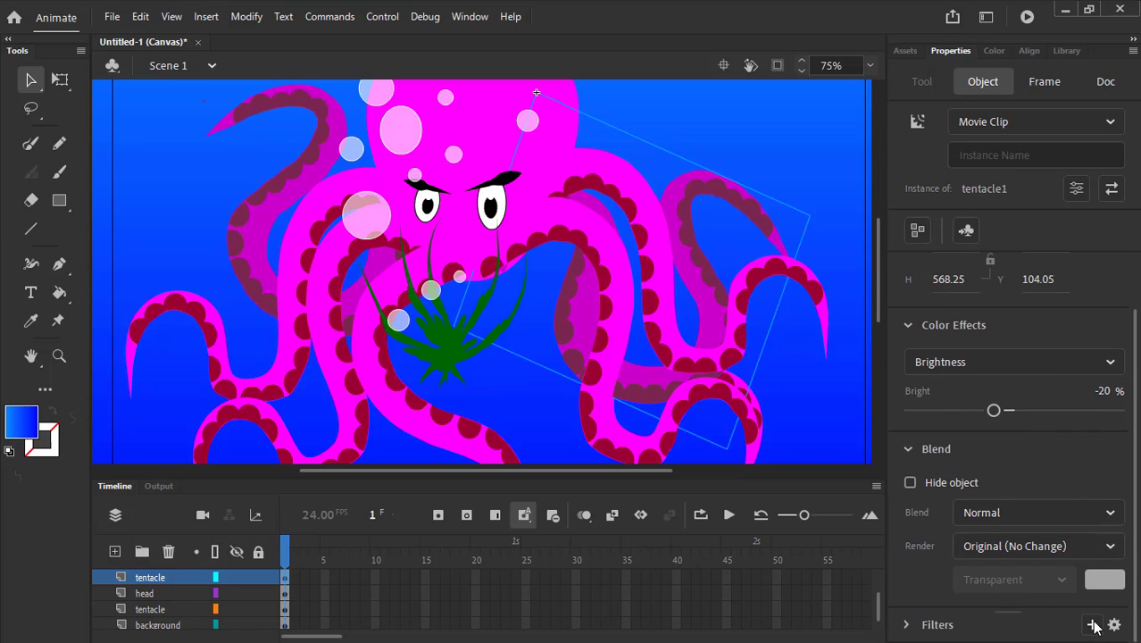
click(1092, 624)
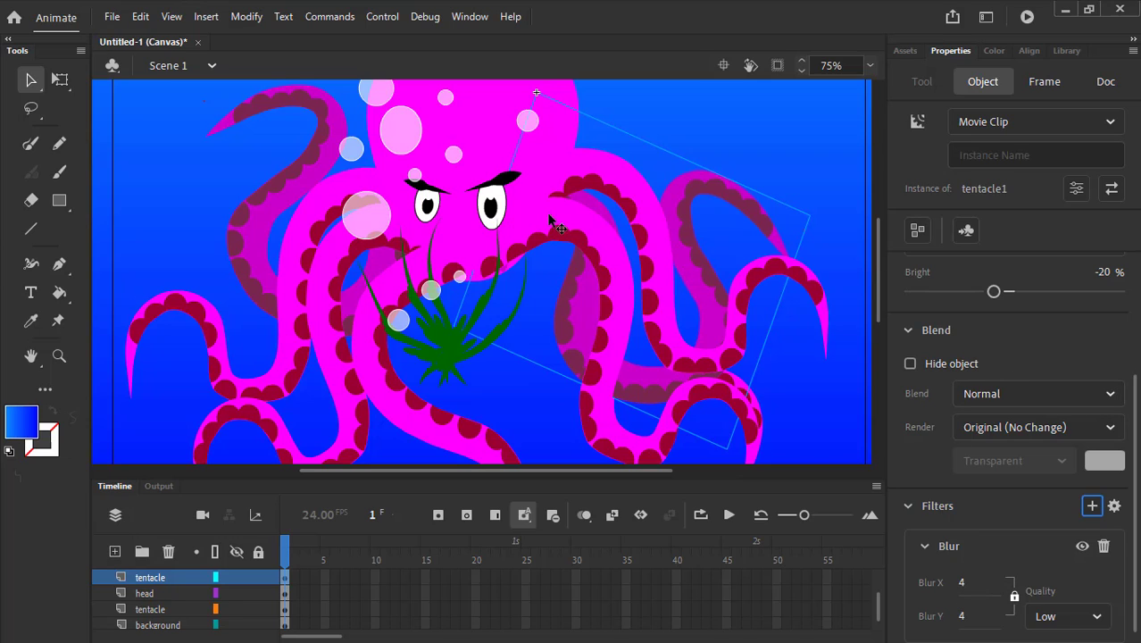
Add a Blur filter of 4 by 4 at Low quality to the left rear tentacle
click(314, 161)
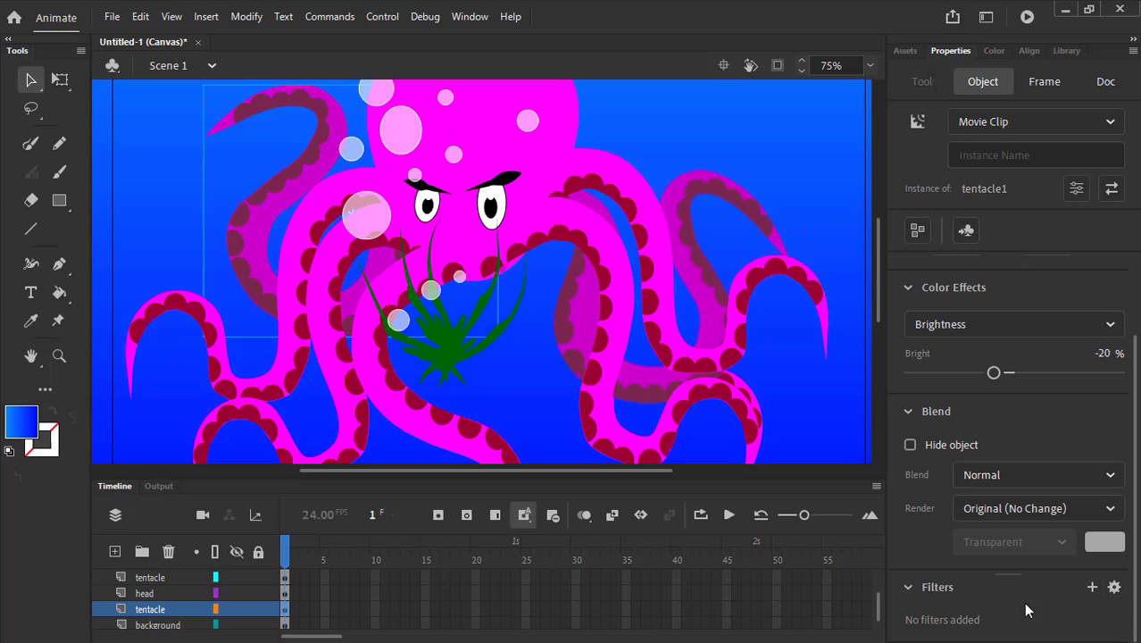
click(1091, 589)
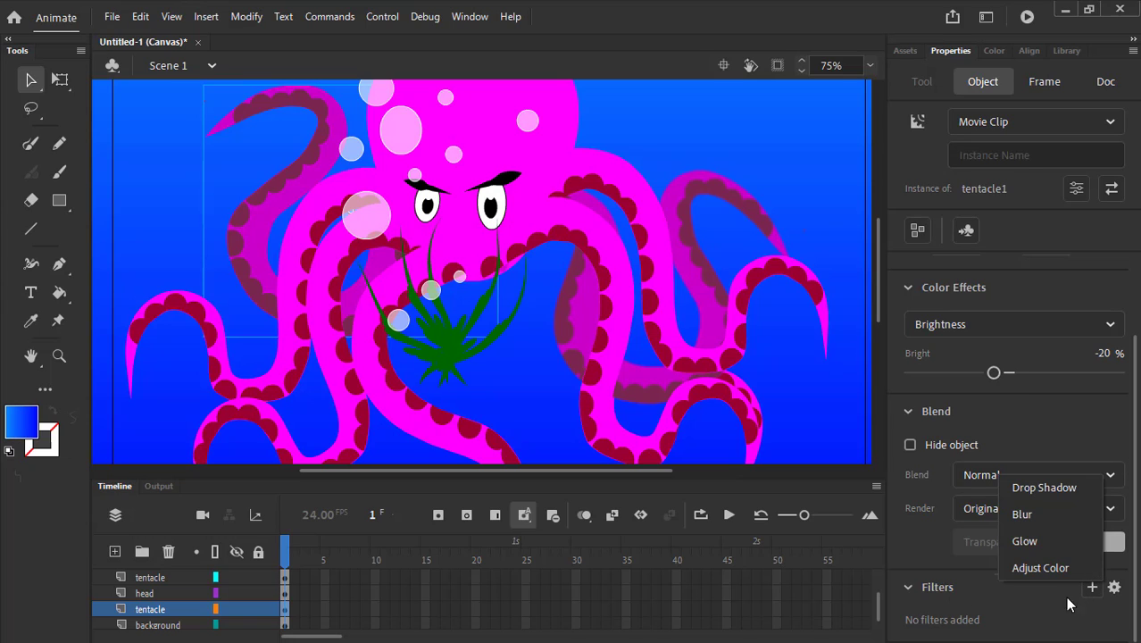
click(1029, 510)
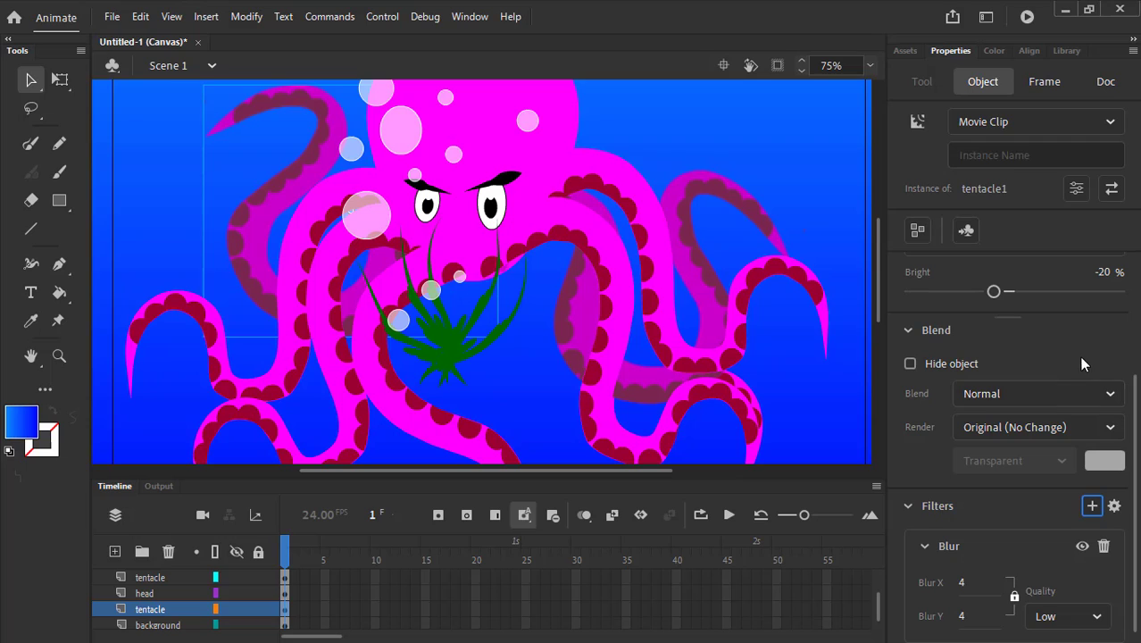
Fit the whole stage in view, preview the blurred tentacles in the image export dialog, and close it without exporting
click(870, 66)
click(921, 103)
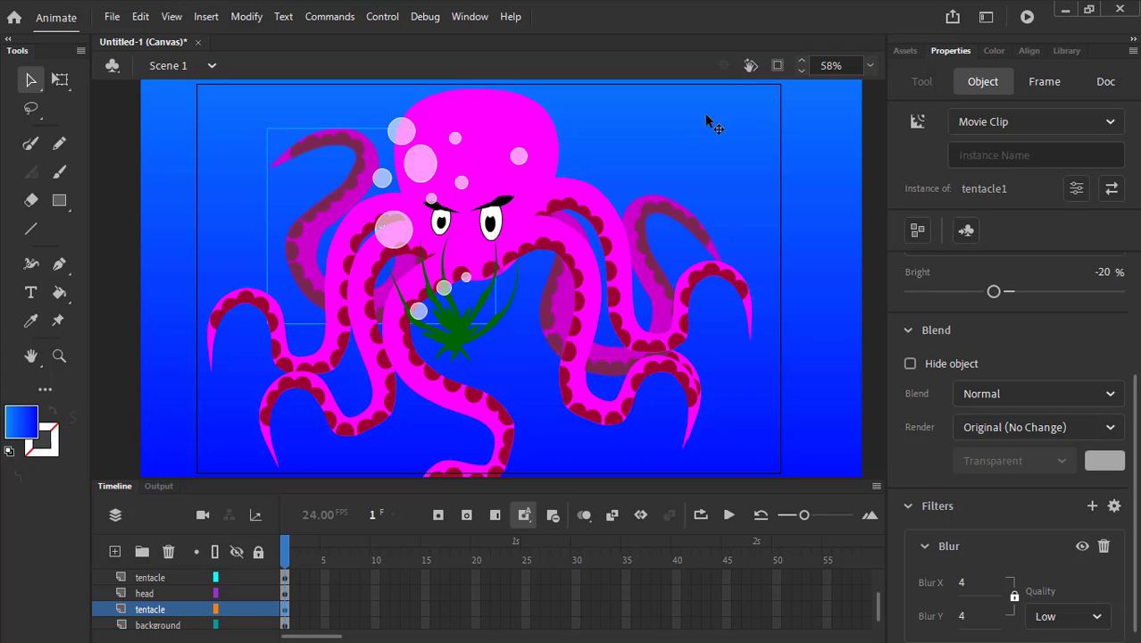
click(115, 21)
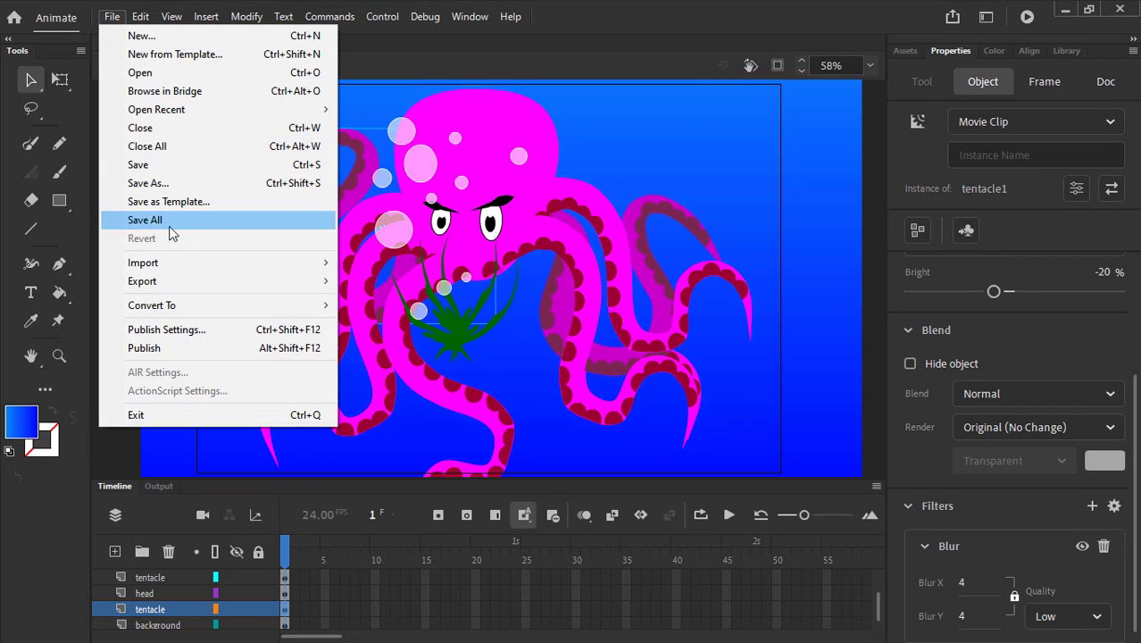
mouse_move(183, 281)
click(406, 284)
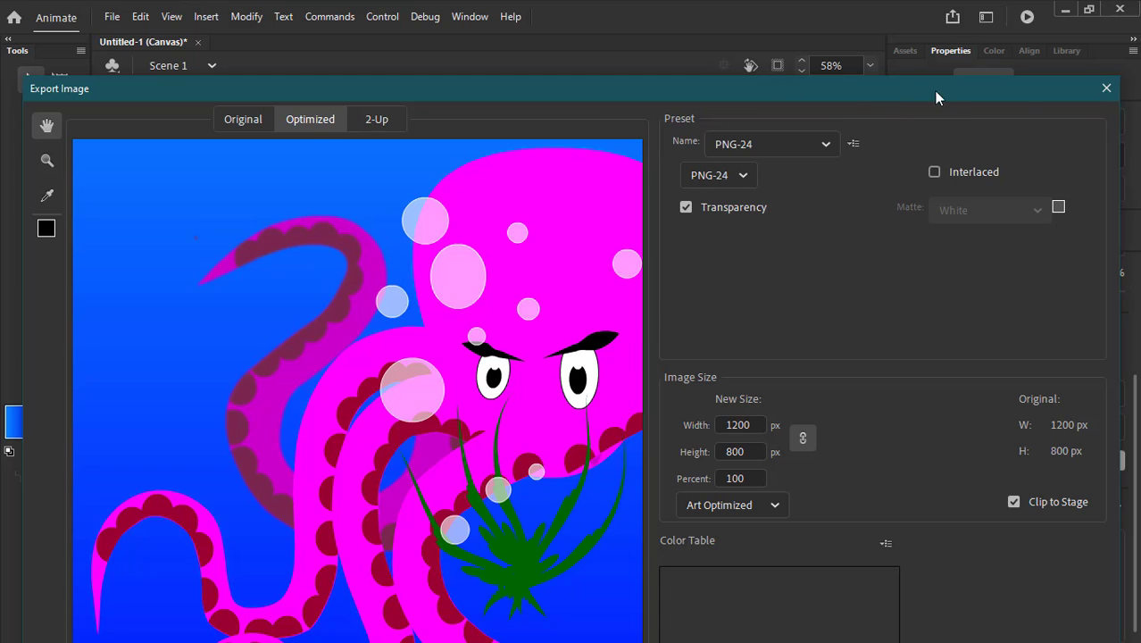
click(1106, 88)
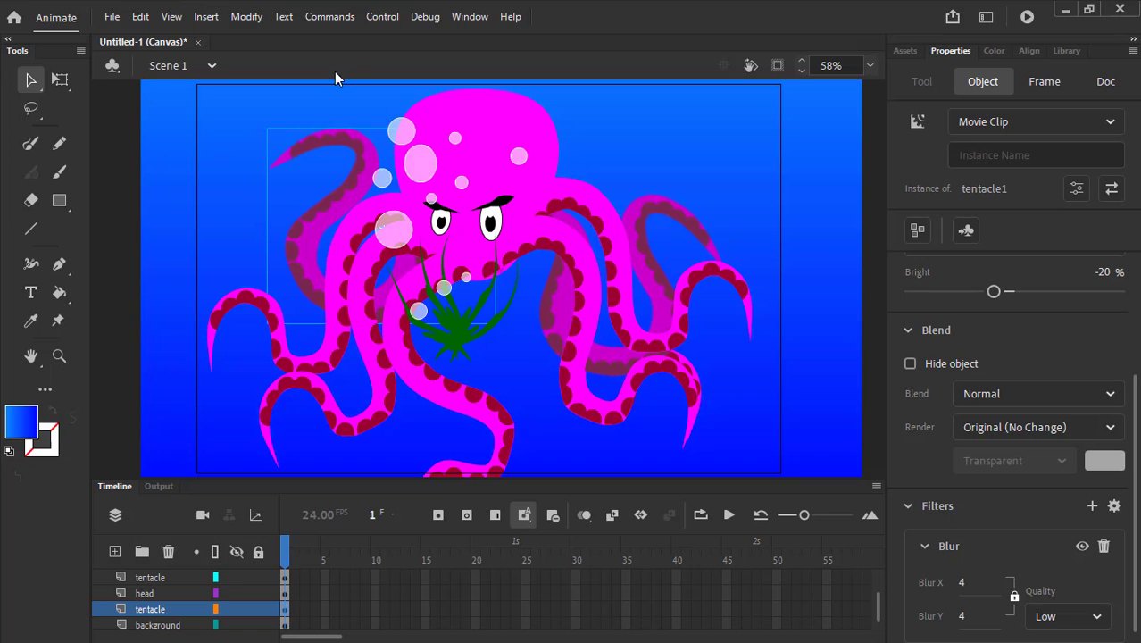
Open the image export settings for the blurred octopus scene and choose JPEG as the file format
click(112, 18)
mouse_move(153, 283)
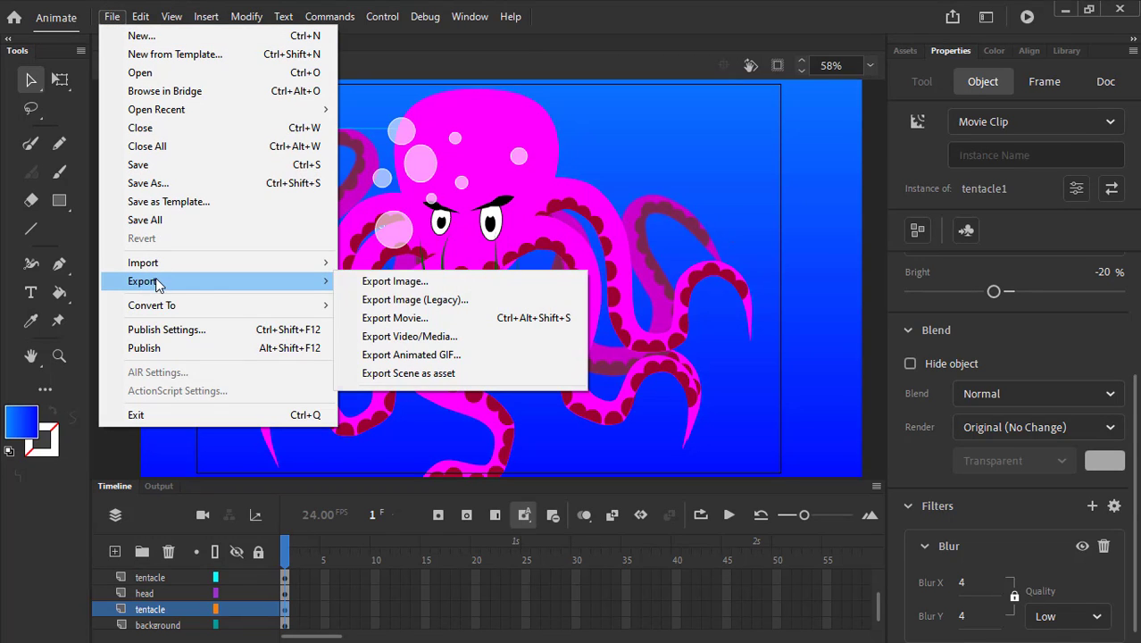
click(413, 284)
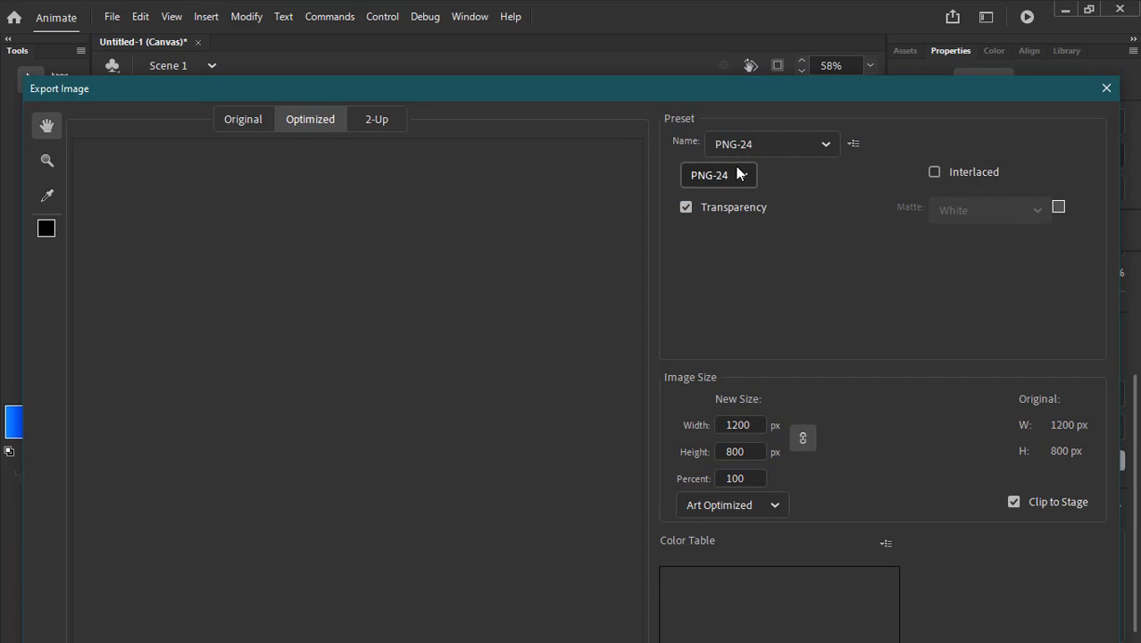
click(737, 174)
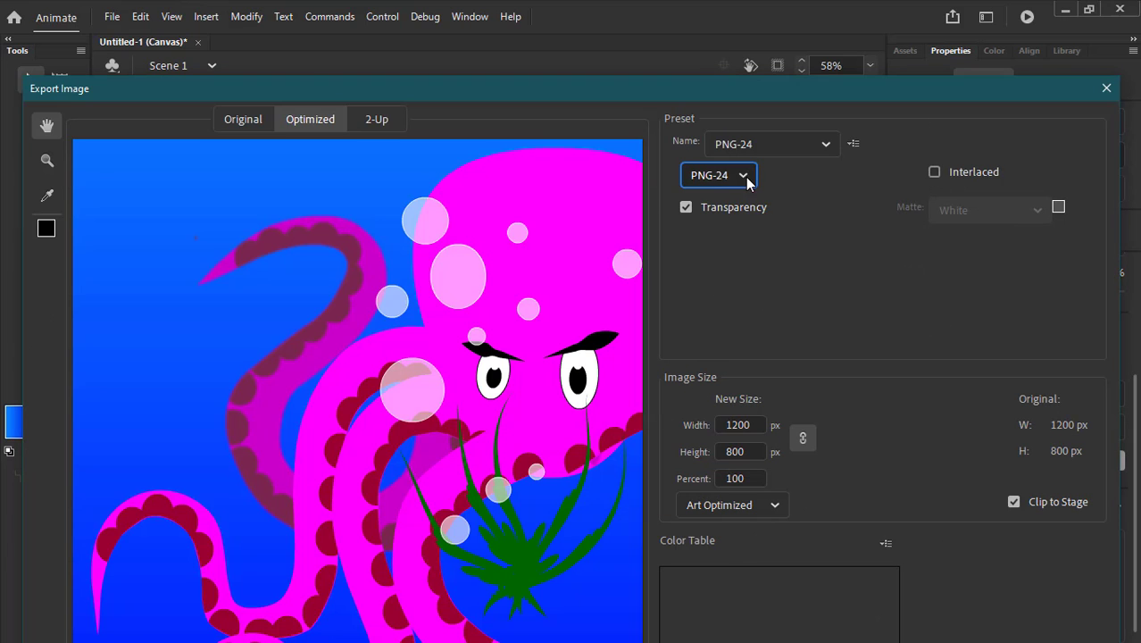
click(741, 175)
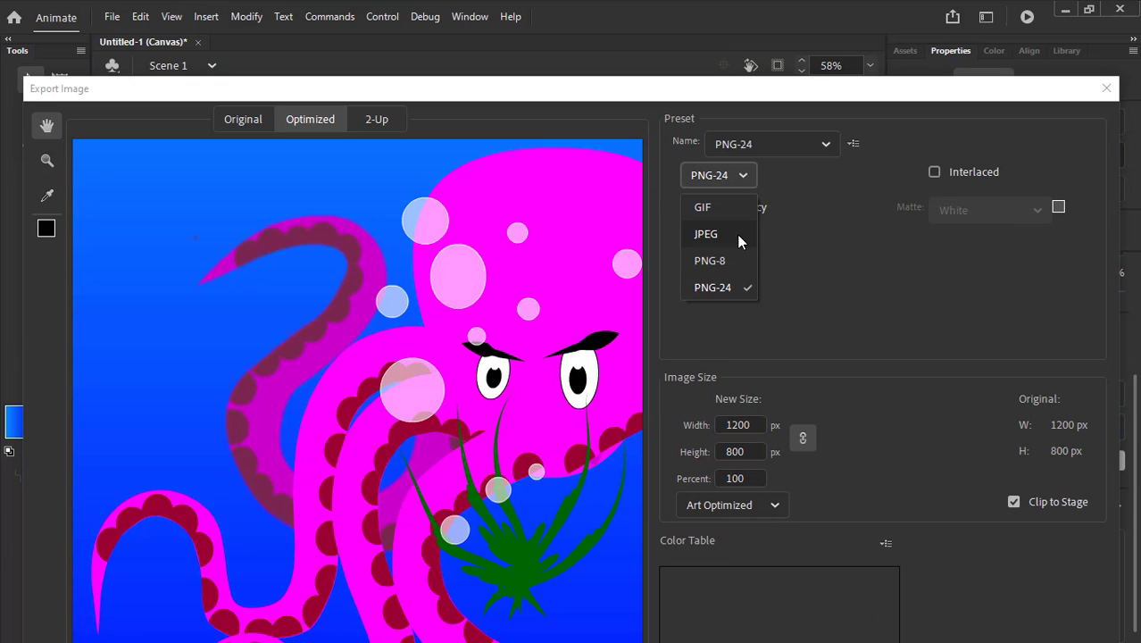
click(734, 234)
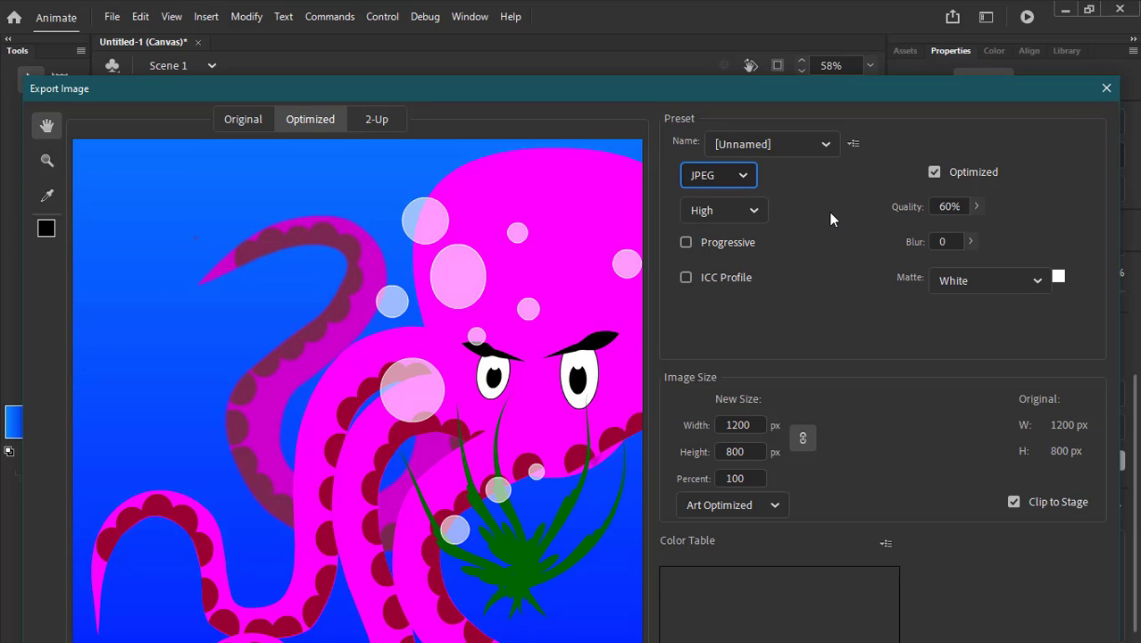
Save the exported JPEG as octopus in the Desktop folder, replacing the existing file of that name
key(Return)
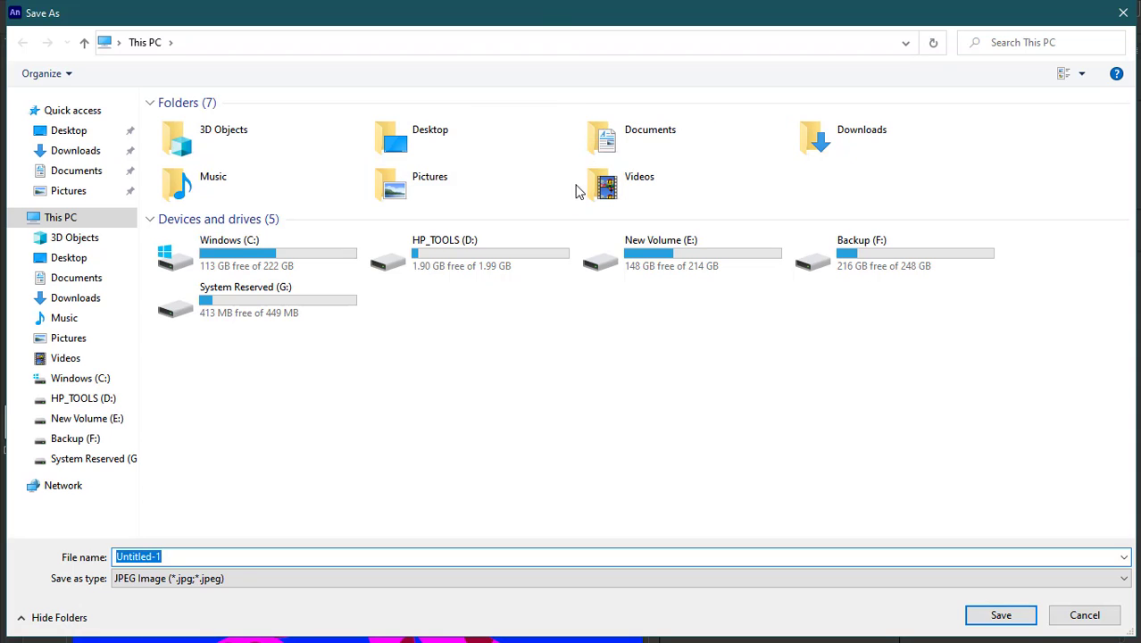
text(octopus)
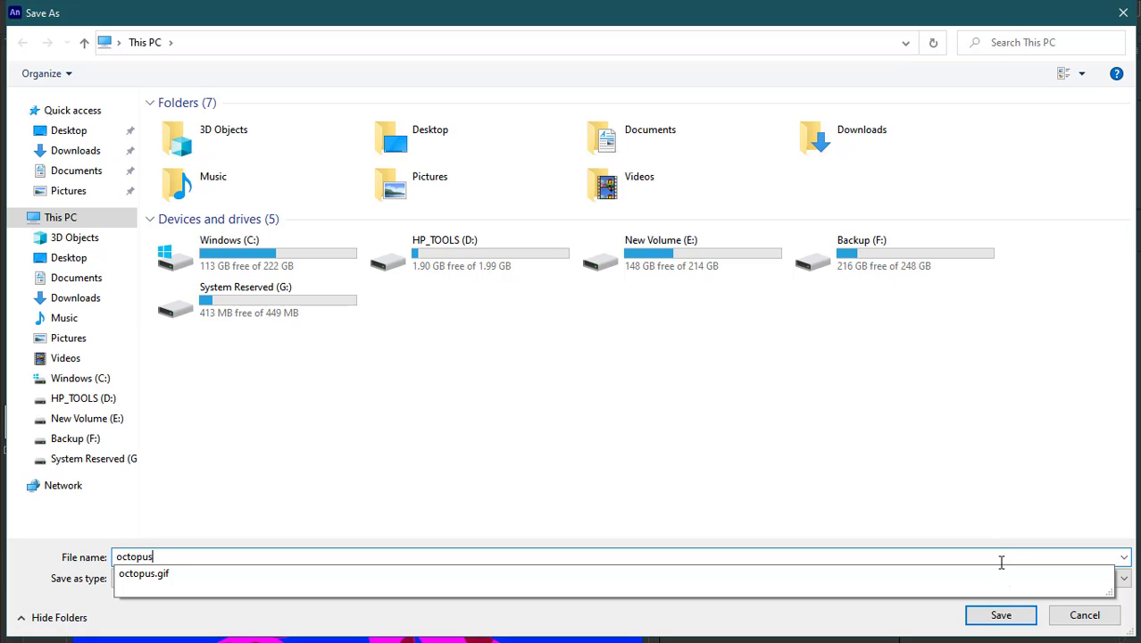
click(55, 267)
click(56, 267)
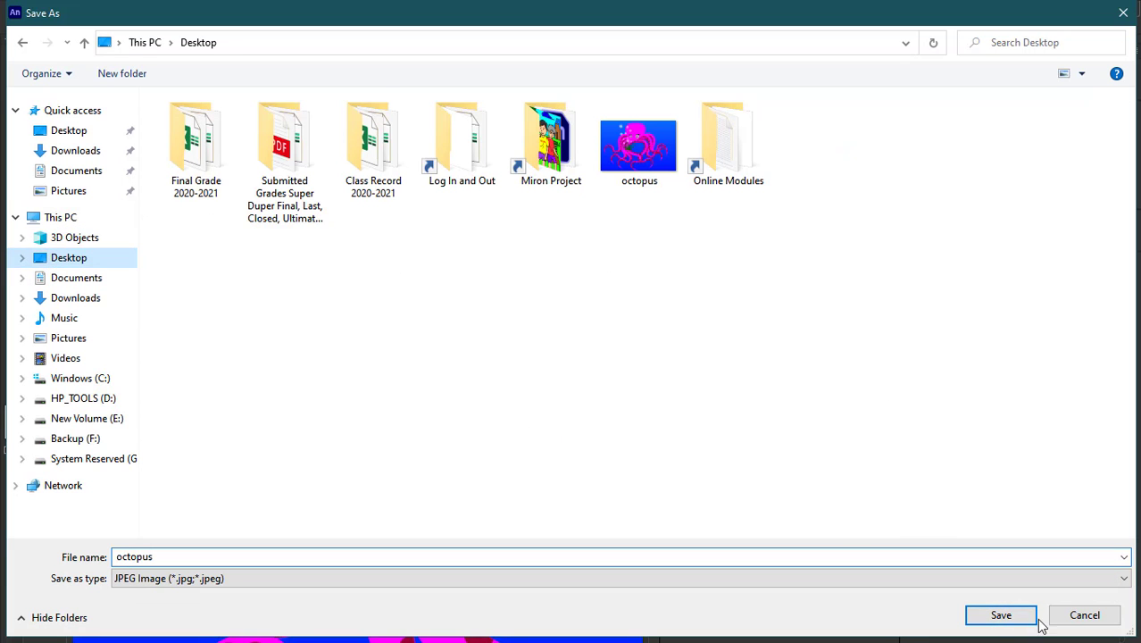
click(1001, 615)
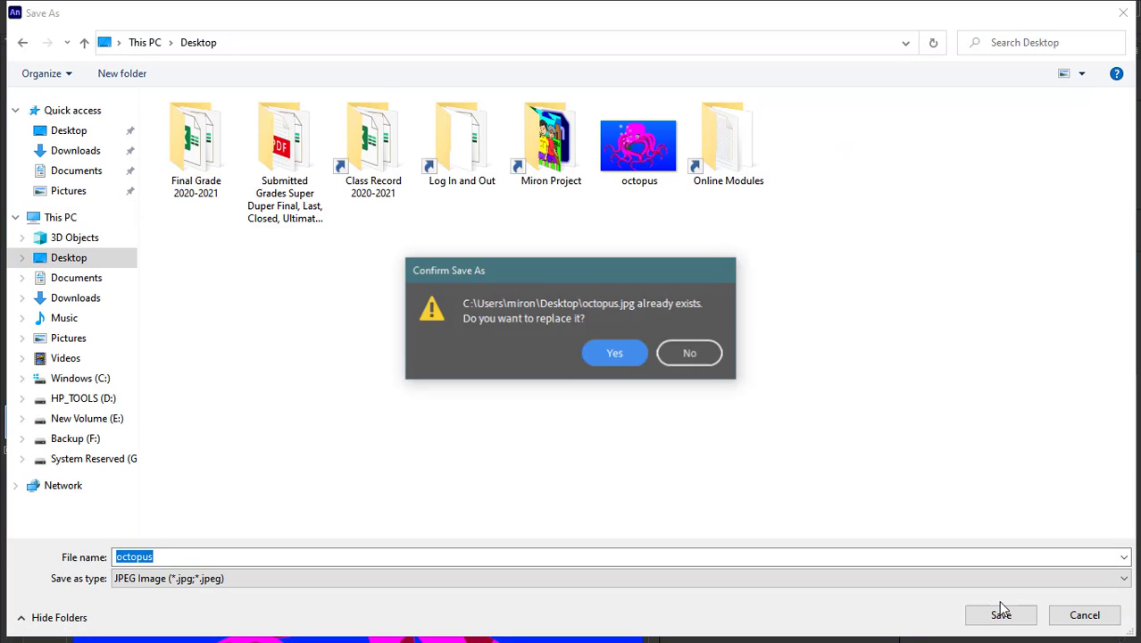
click(615, 351)
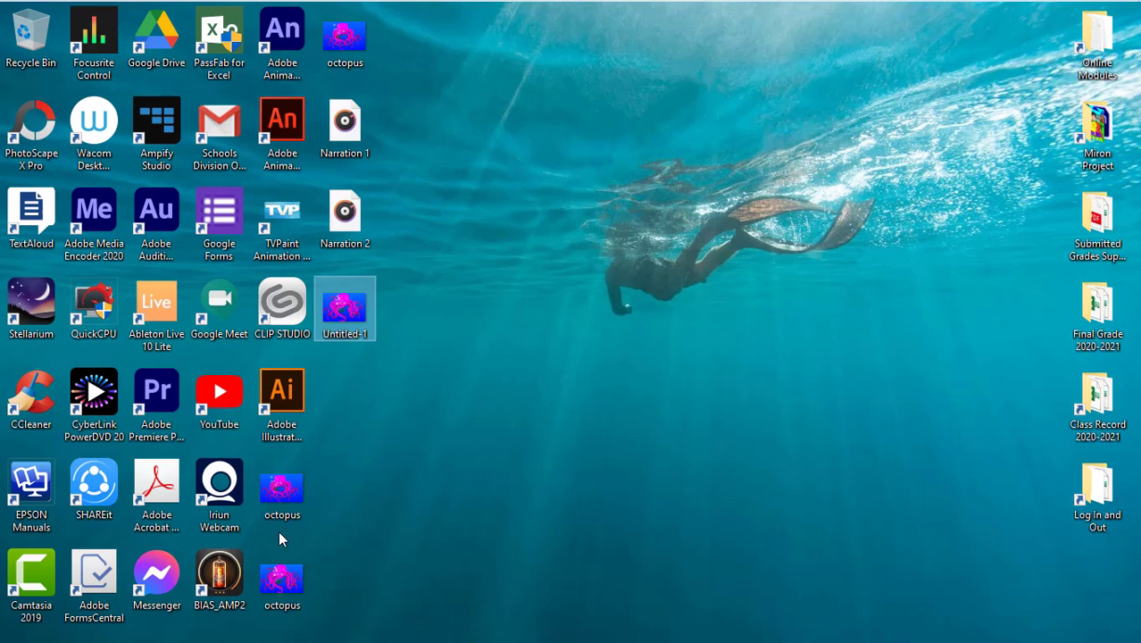
Check the exported octopus.gif and octopus.jpg from the desktop in the Photos viewer, closing each image after viewing
double_click(282, 489)
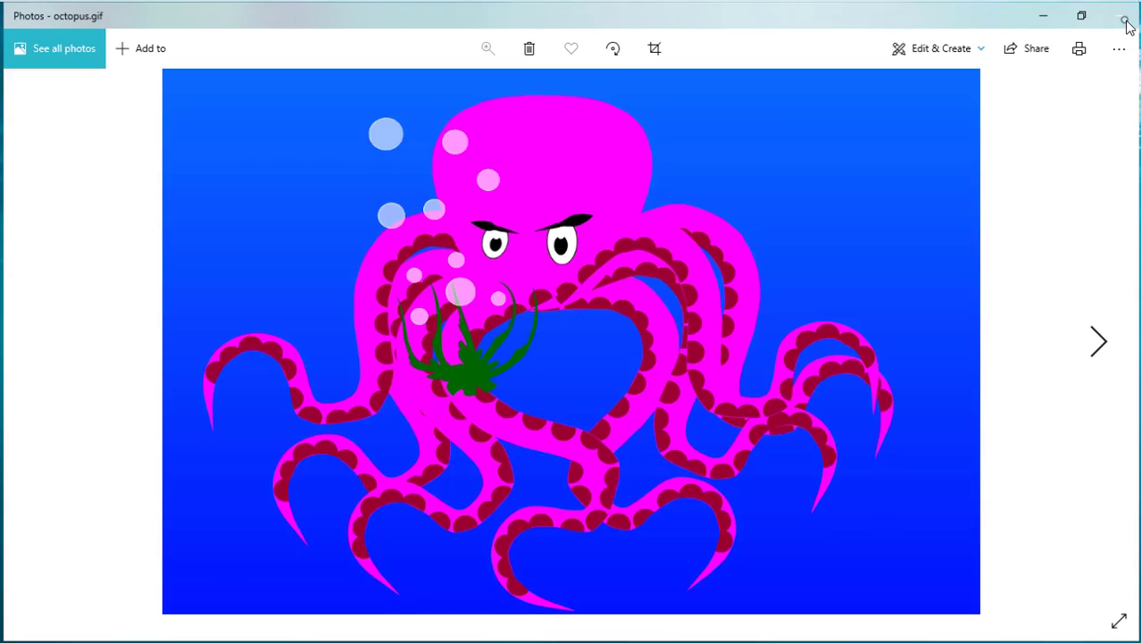
click(1123, 14)
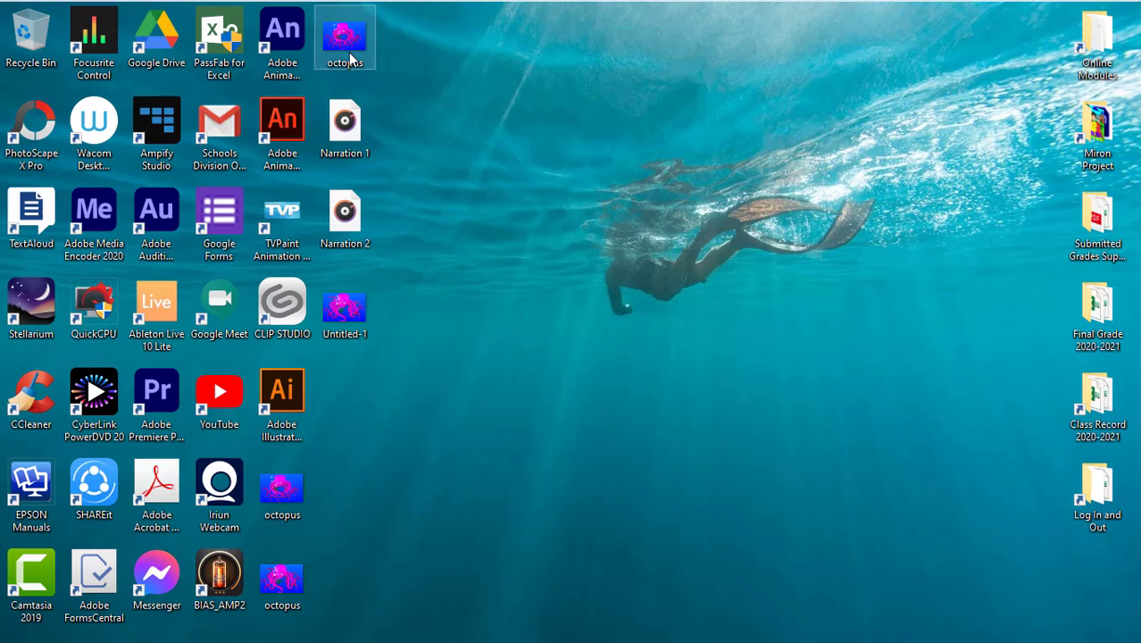
mouse_move(348, 55)
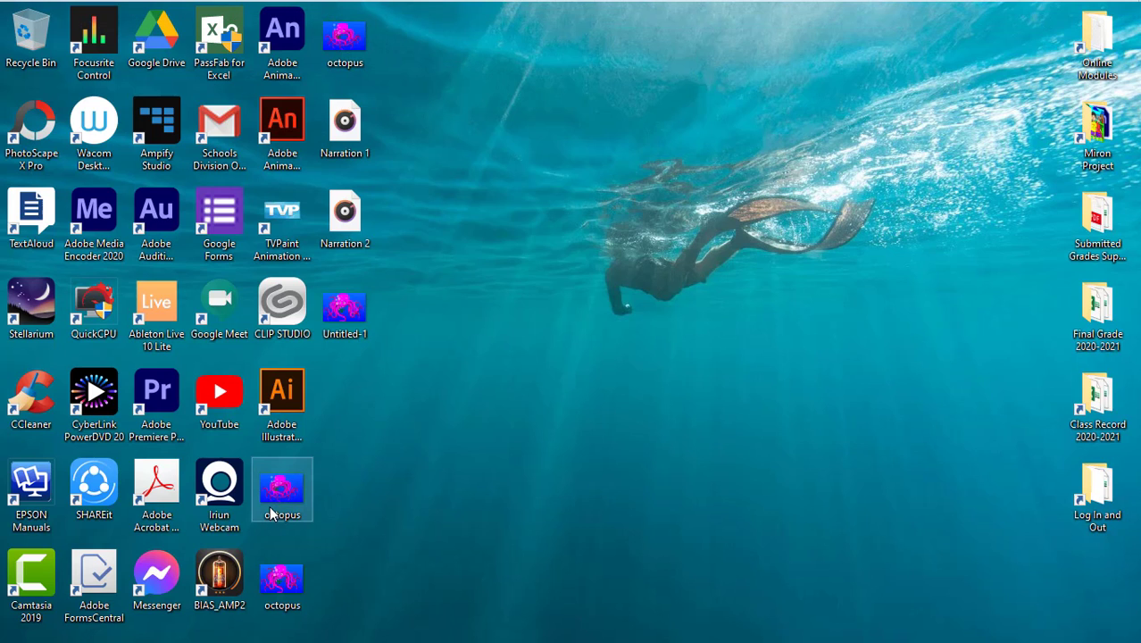
mouse_move(271, 514)
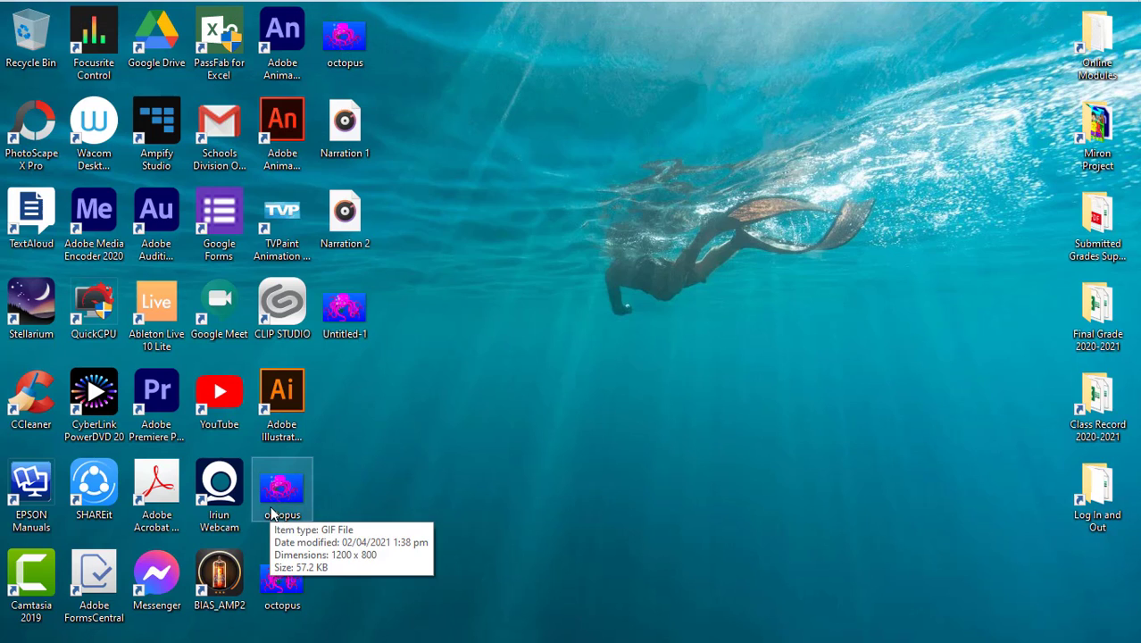
double_click(274, 585)
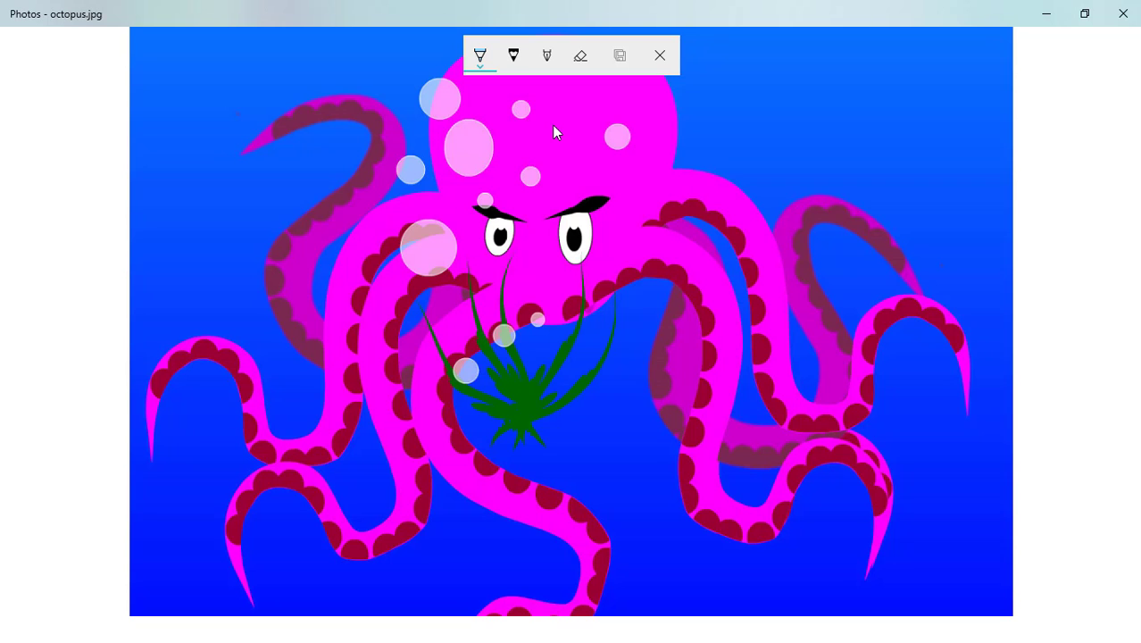
click(1120, 25)
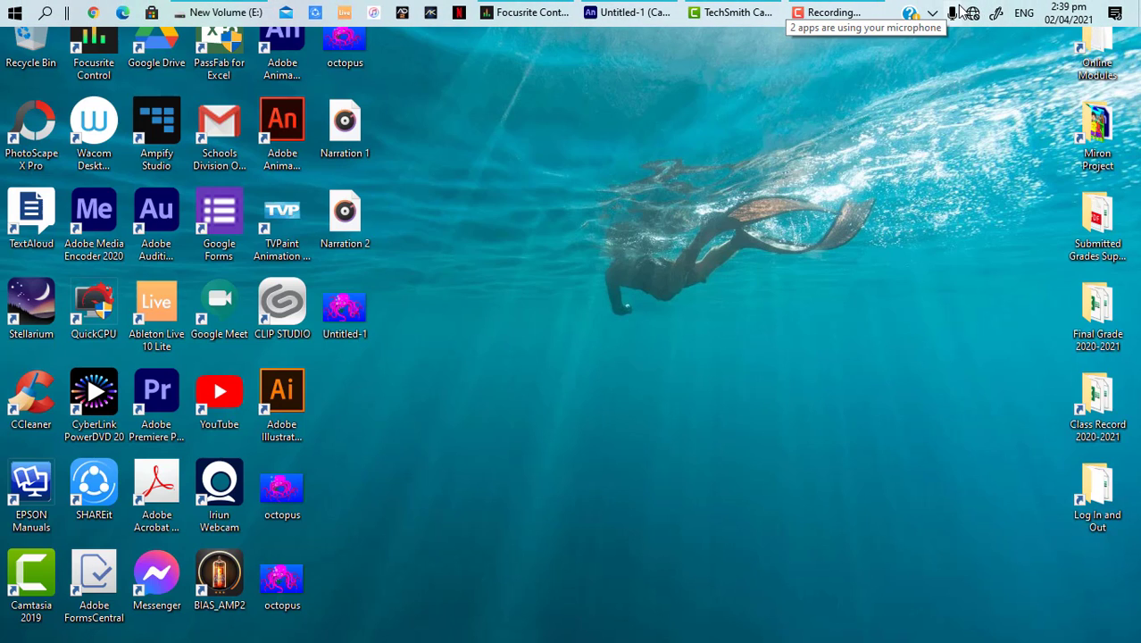
mouse_move(830, 12)
mouse_move(837, 64)
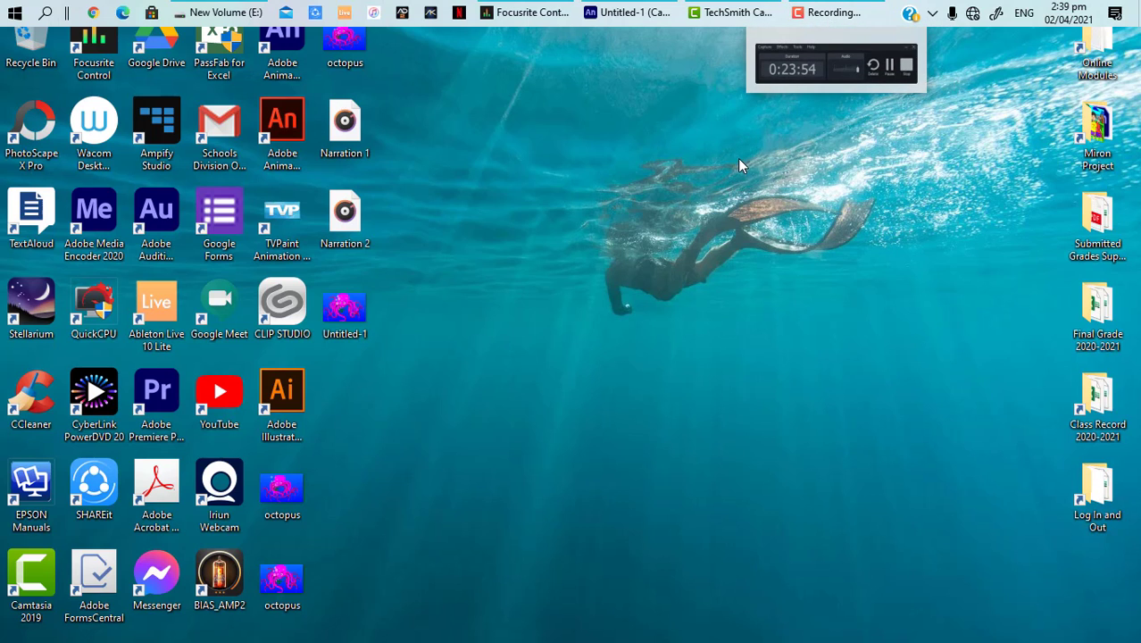
key(alt+Tab)
key(alt+Tab)
key(alt+Tab)
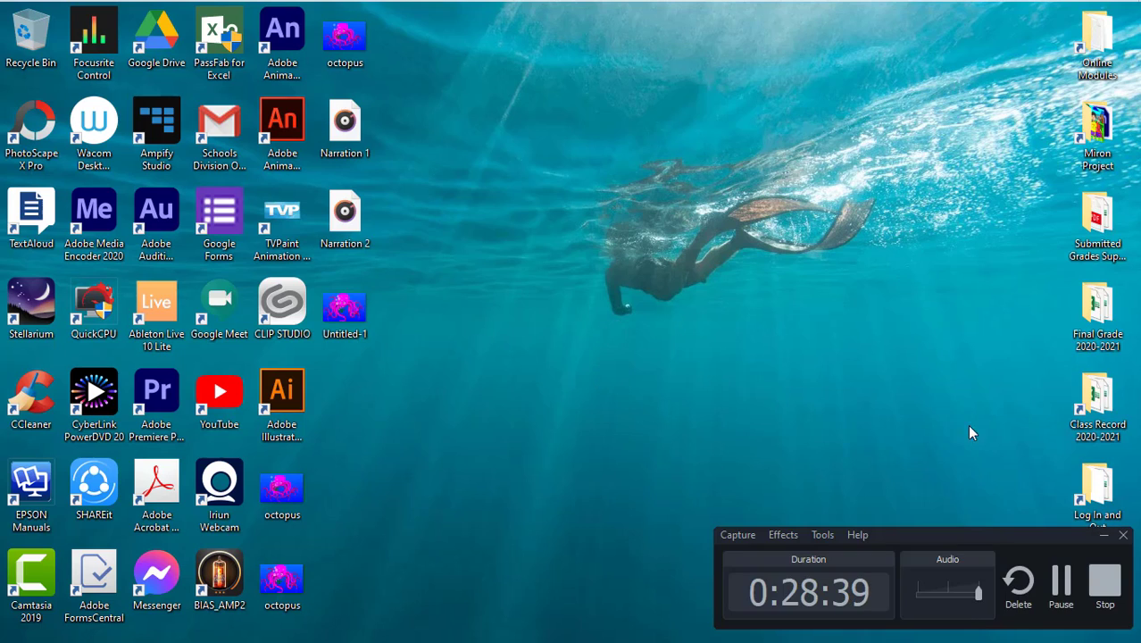